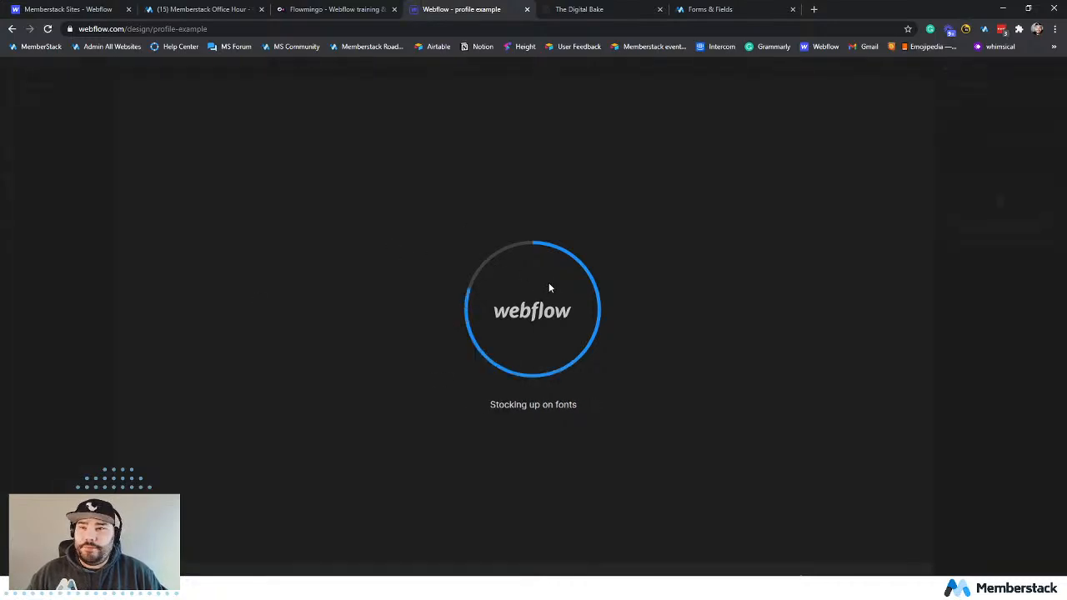
Close the Memberstack Sites tab and move the profile example Designer tab to the front of the browser tabs.
{"action": "left_click", "coordinate": [128, 10]}
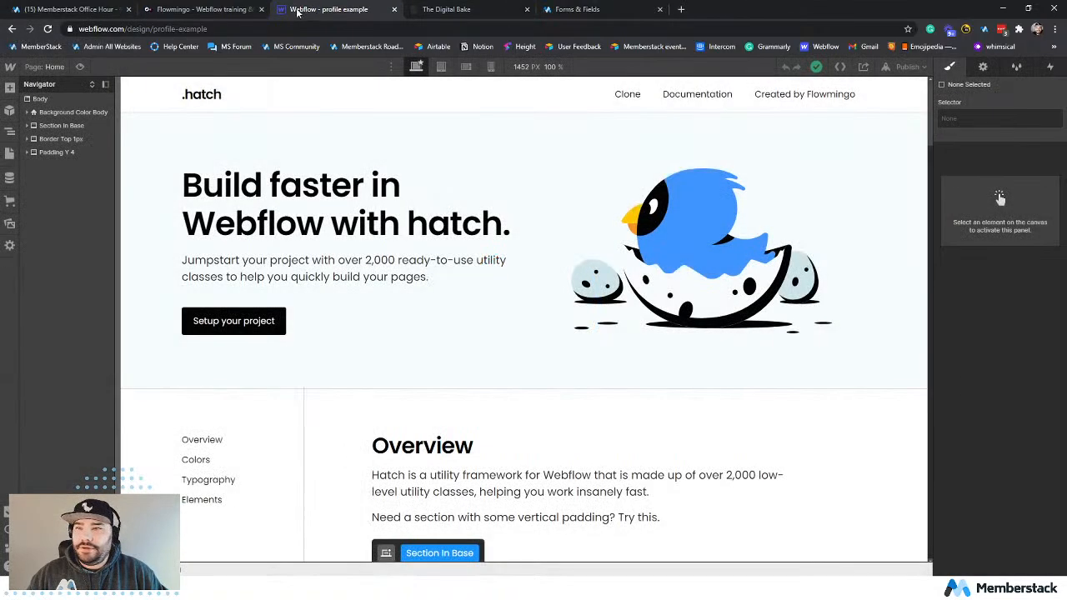
{"action": "left_click_drag", "start_coordinate": [305, 15], "coordinate": [50, 10]}
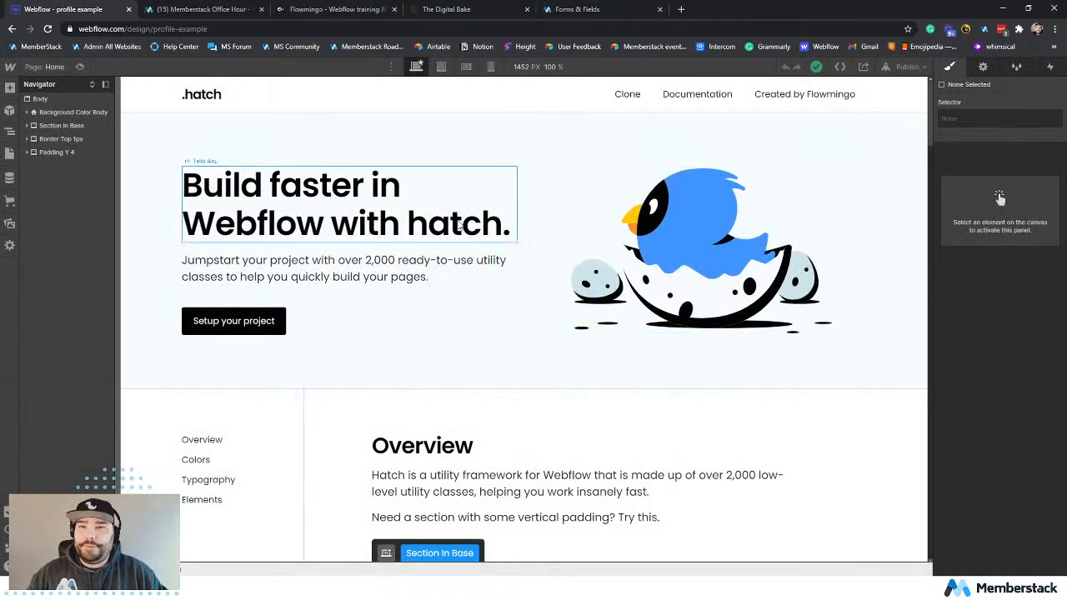
View the Flowmingo homepage and its Hatch framework page, close both, and return to the profile example project in Webflow.
{"action": "left_click", "coordinate": [329, 10]}
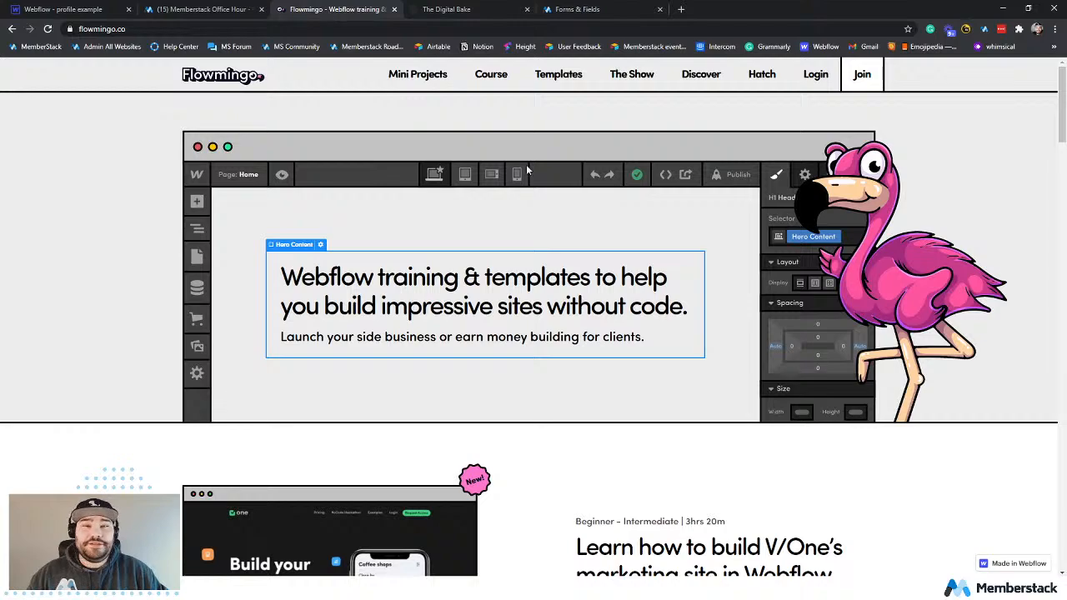
{"action": "scroll", "coordinate": [552, 200], "scroll_direction": "down", "scroll_amount": 9}
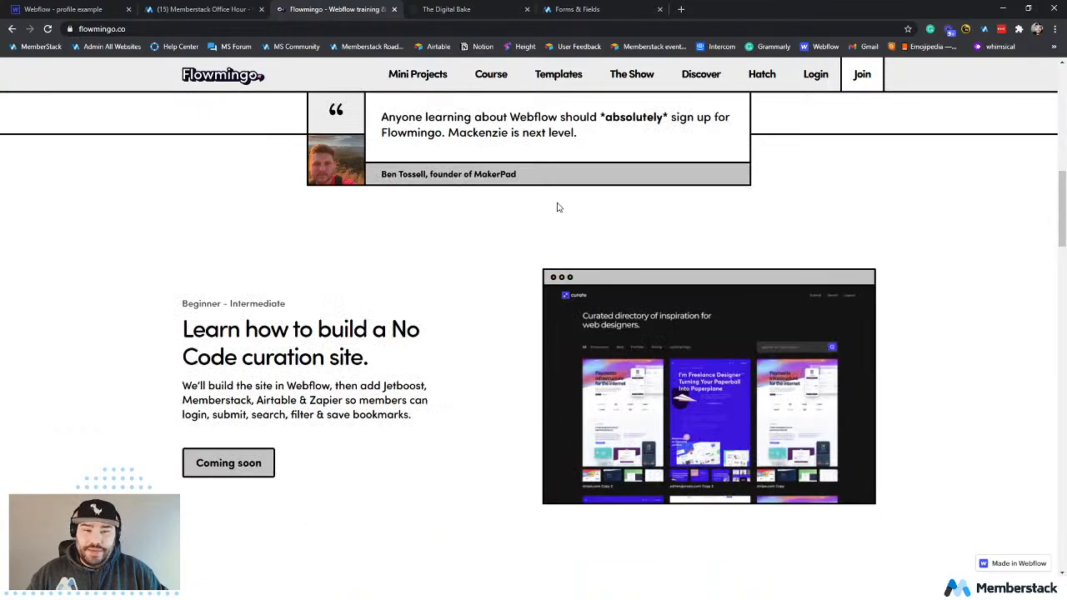
{"action": "scroll", "coordinate": [558, 206], "scroll_direction": "up", "scroll_amount": 5}
{"action": "left_click", "coordinate": [760, 73]}
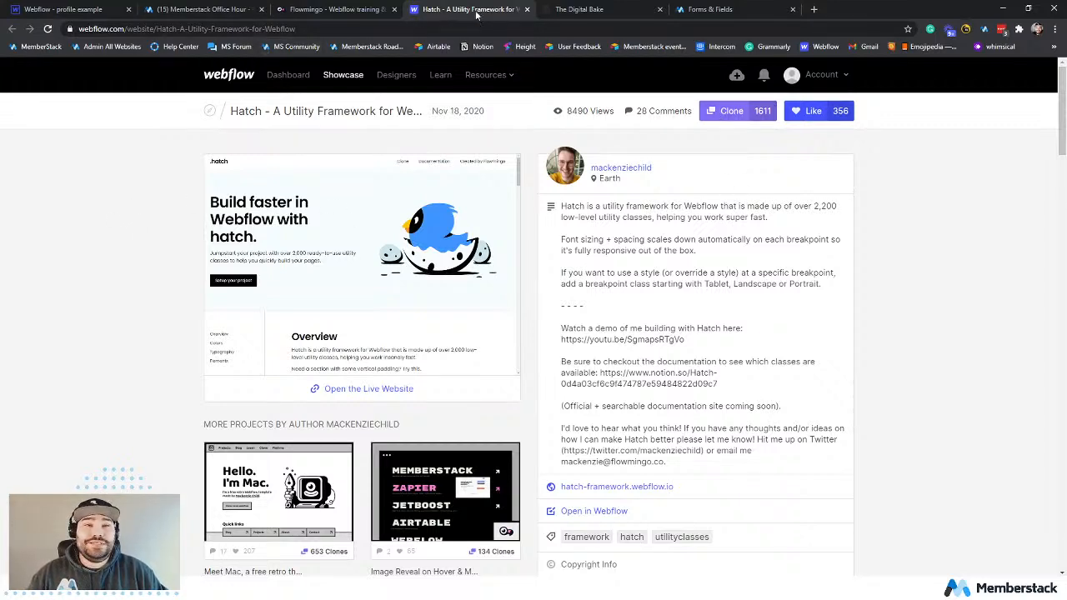
{"action": "left_click", "coordinate": [526, 9]}
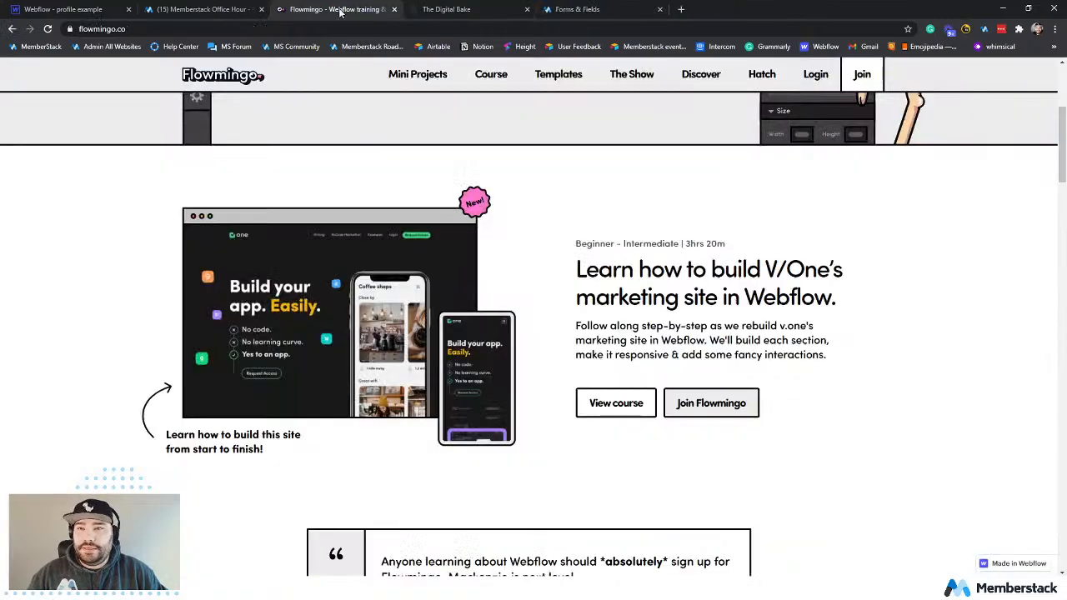
{"action": "left_click", "coordinate": [394, 9]}
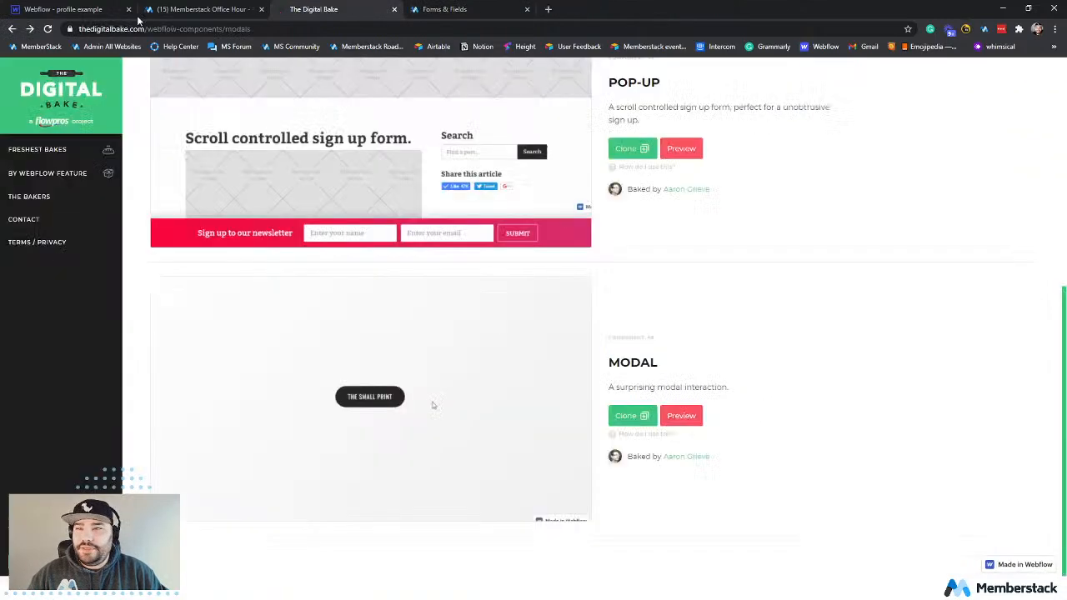
{"action": "left_click", "coordinate": [91, 15]}
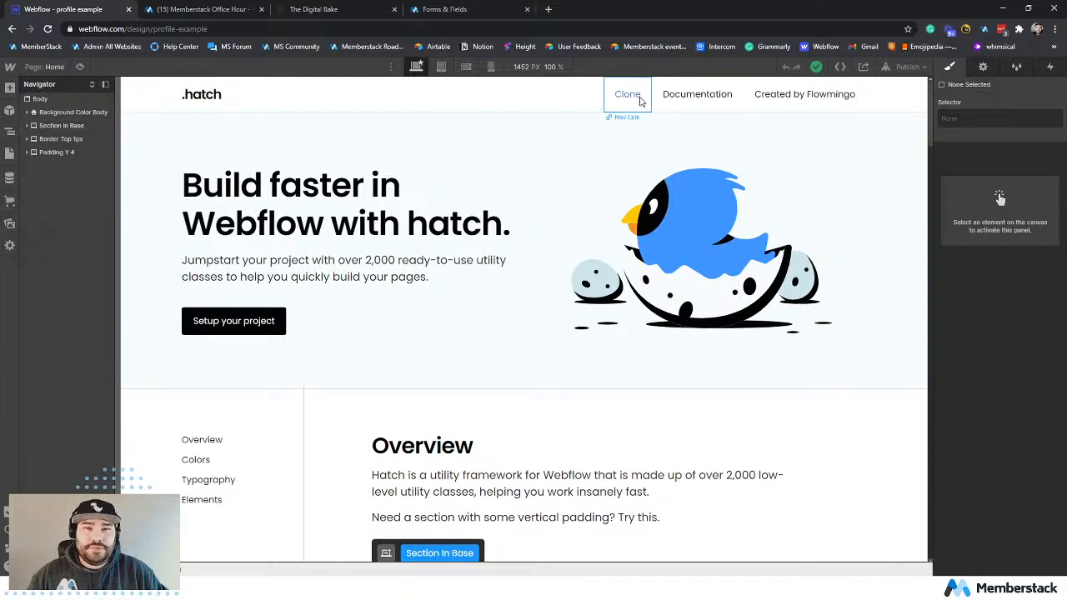
Switch to Memberstack and start adding a new website from the list of all sites, with HTML/CSS as the site building tool.
{"action": "left_click", "coordinate": [466, 9]}
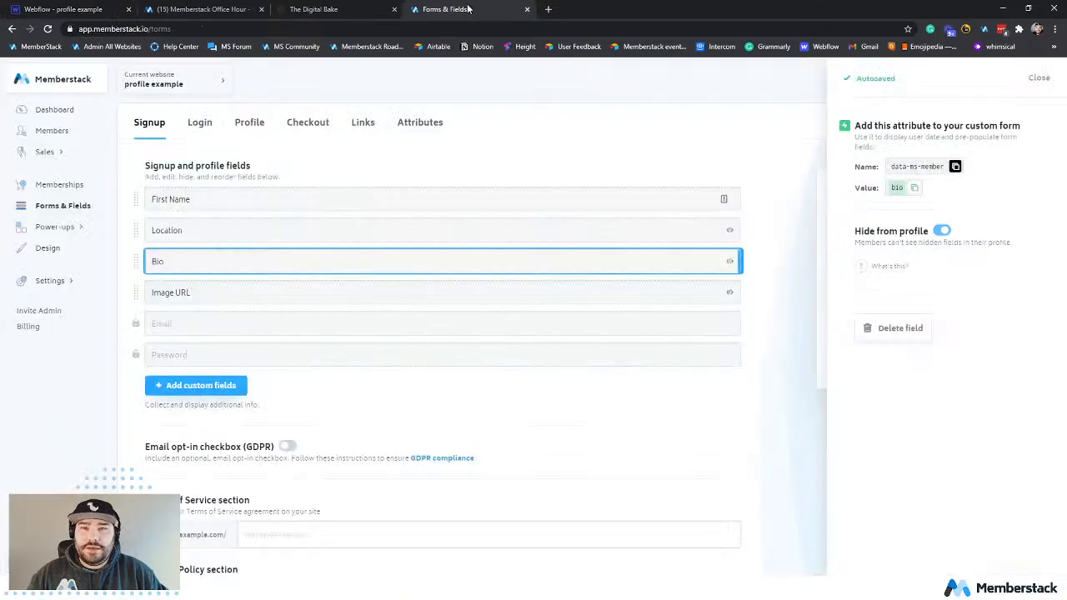
{"action": "left_click", "coordinate": [54, 109]}
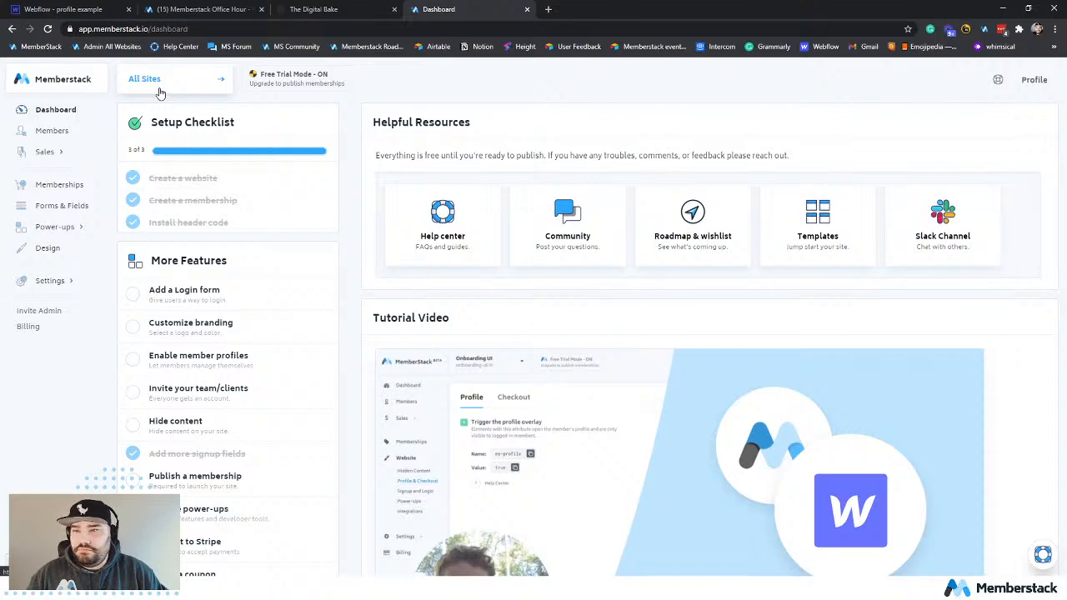
{"action": "left_click", "coordinate": [125, 84]}
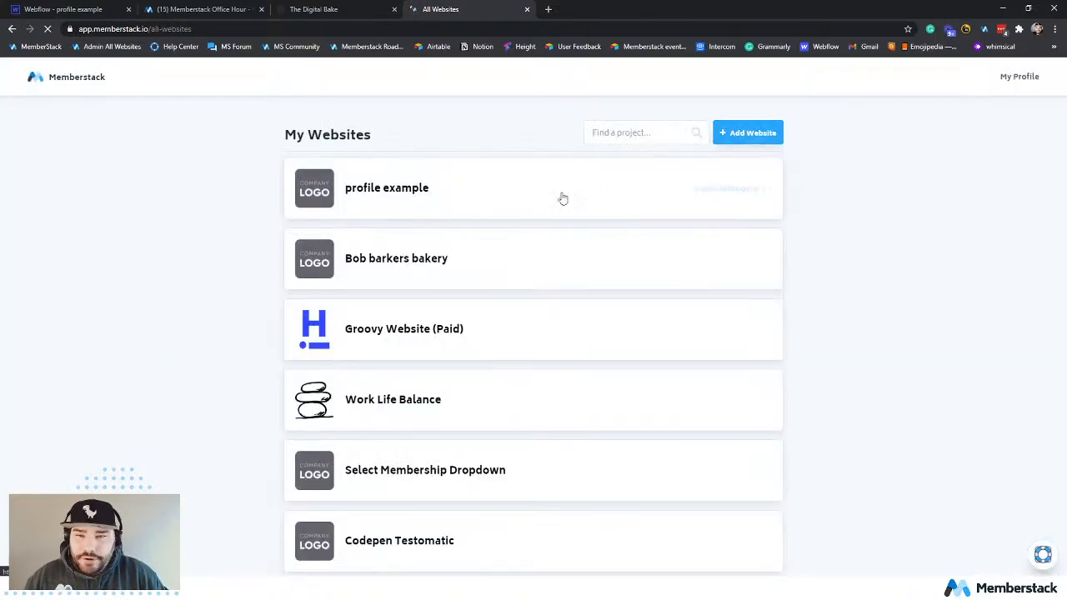
{"action": "left_click", "coordinate": [750, 135]}
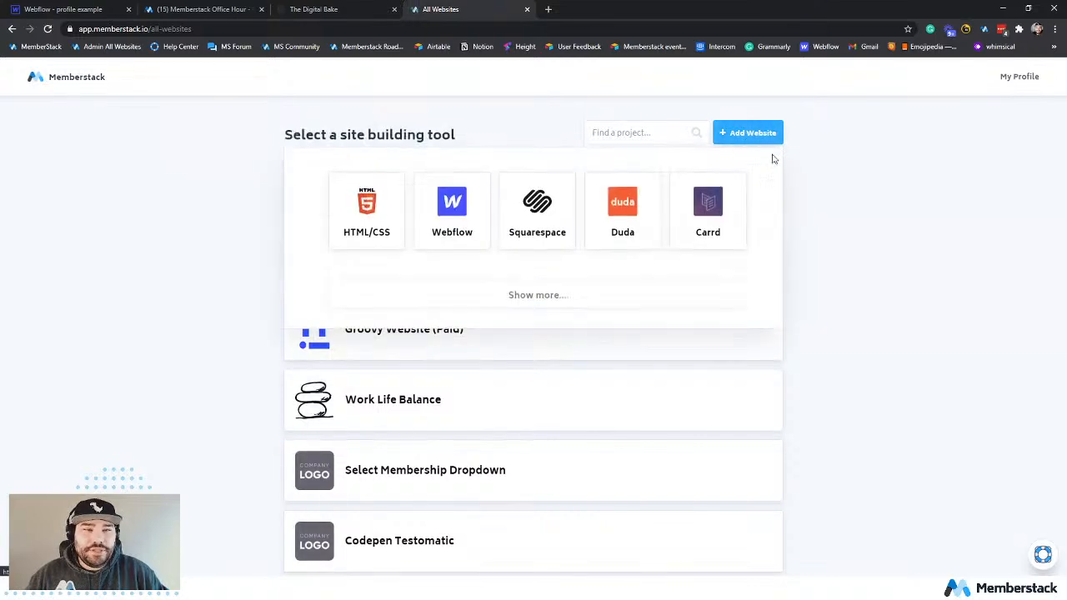
{"action": "left_click", "coordinate": [386, 218]}
Create the new website with the name "profile final" and no payments.
{"action": "left_click", "coordinate": [468, 190]}
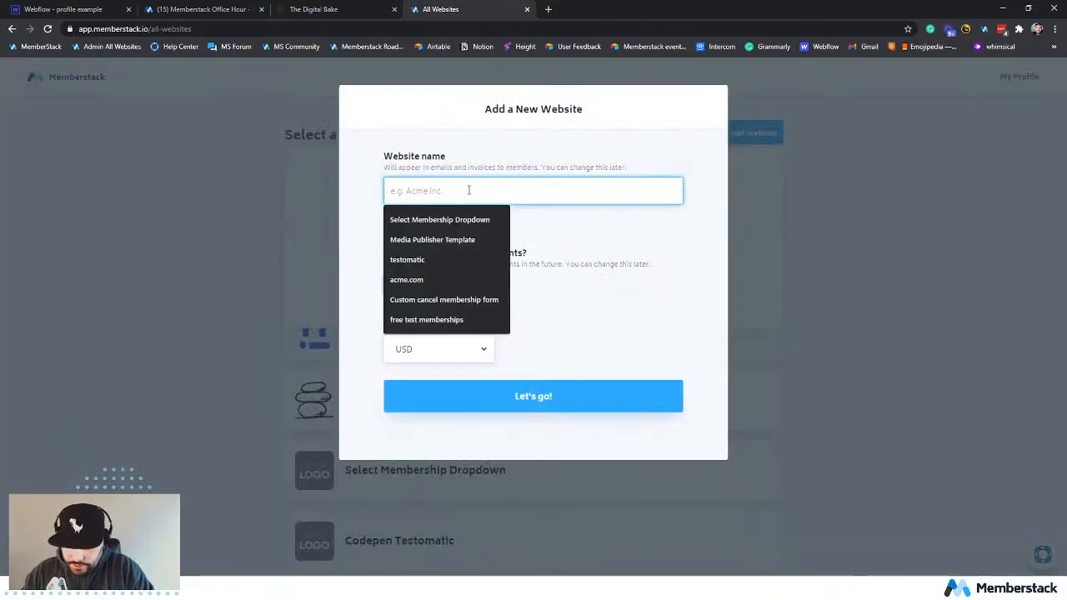
{"action": "type", "text": "profile"}
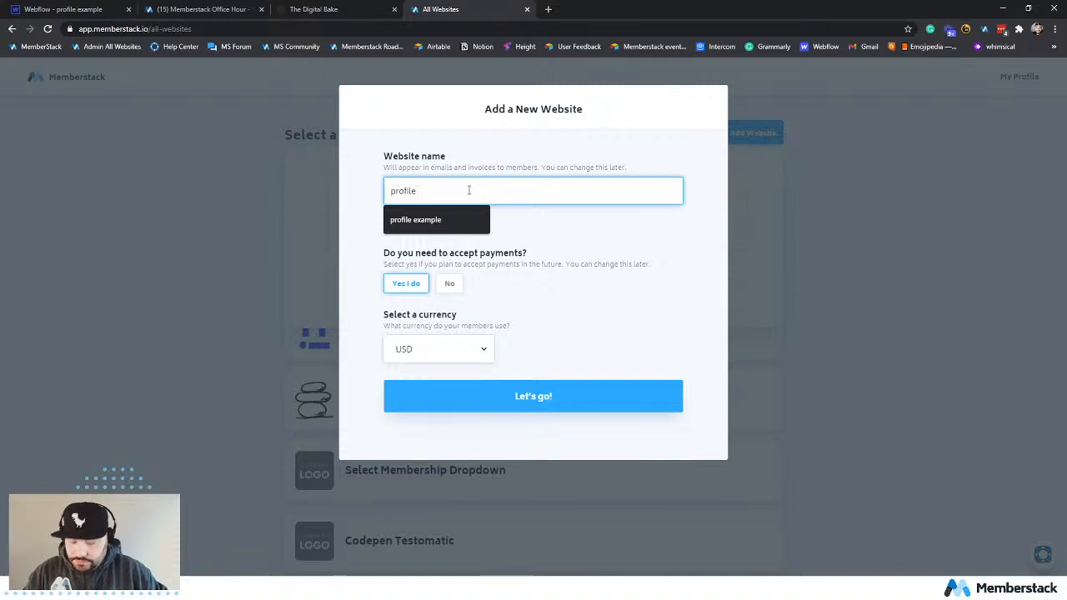
{"action": "type", "text": " 2"}
{"action": "key", "text": "BackSpace"}
{"action": "type", "text": "final"}
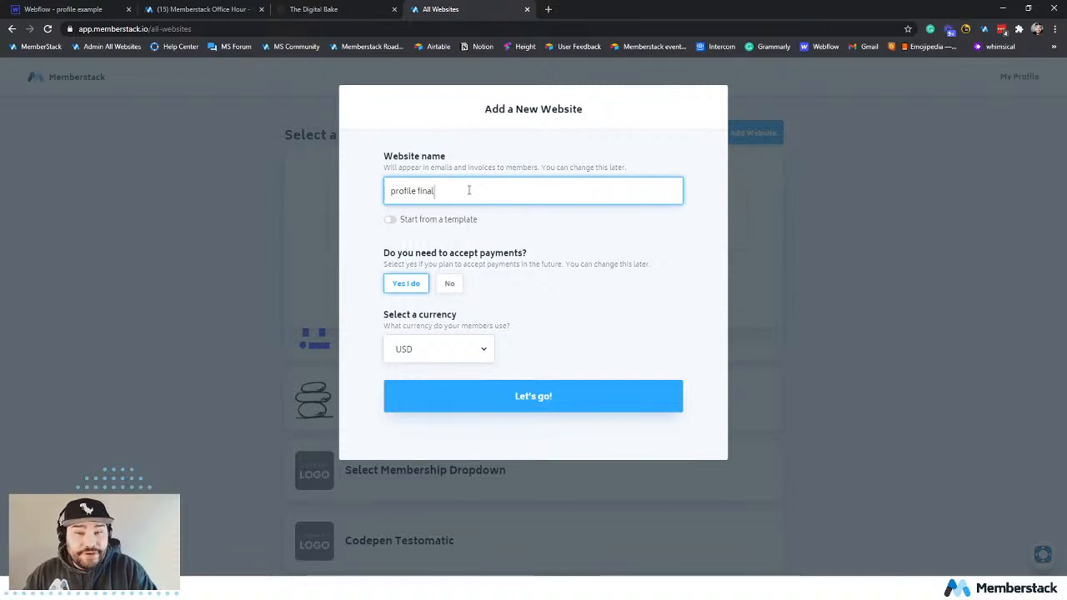
{"action": "left_click", "coordinate": [449, 283]}
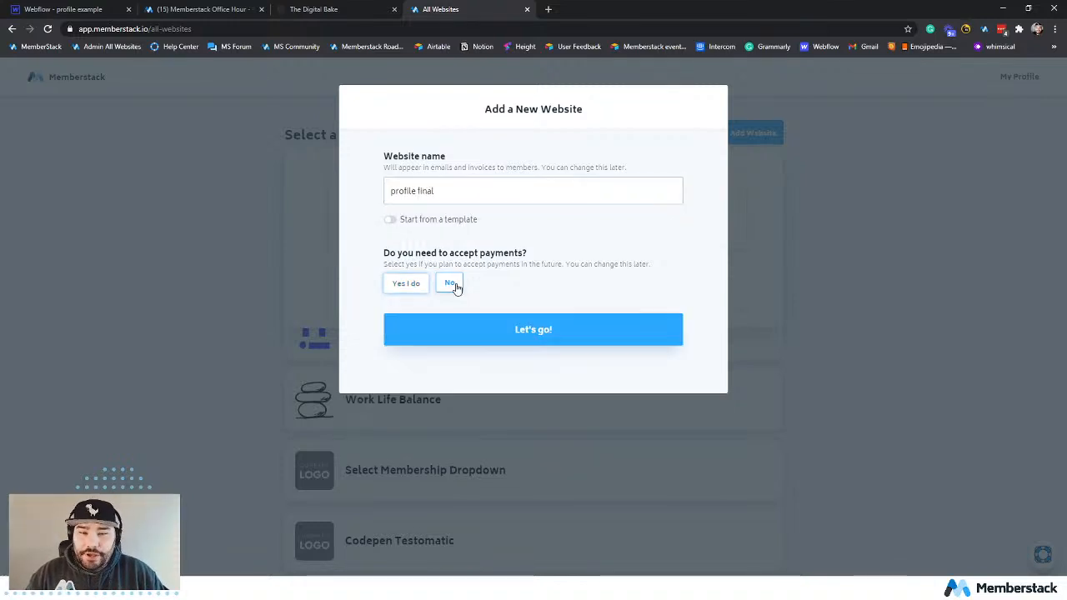
{"action": "left_click", "coordinate": [489, 325]}
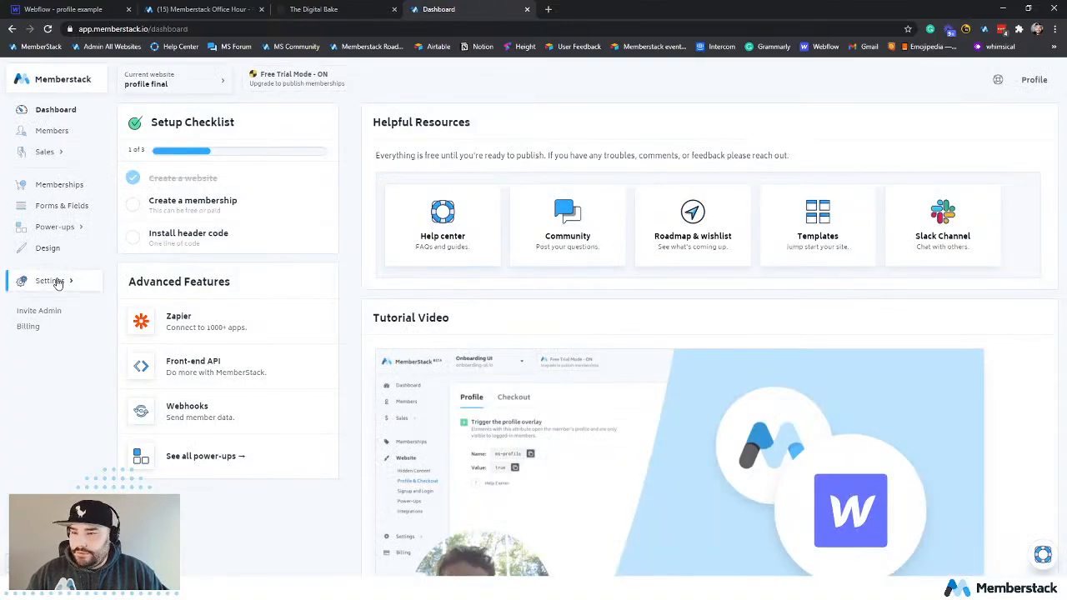
Start a new membership named "Free Plan" and make it free.
{"action": "left_click", "coordinate": [65, 184]}
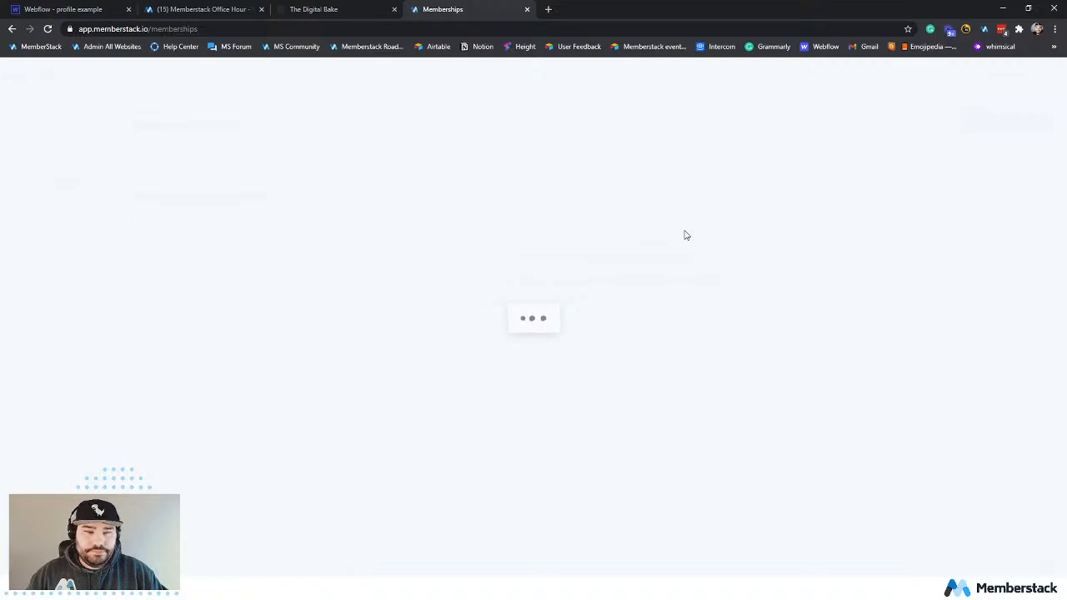
{"action": "left_click", "coordinate": [1022, 123]}
{"action": "left_click", "coordinate": [439, 158]}
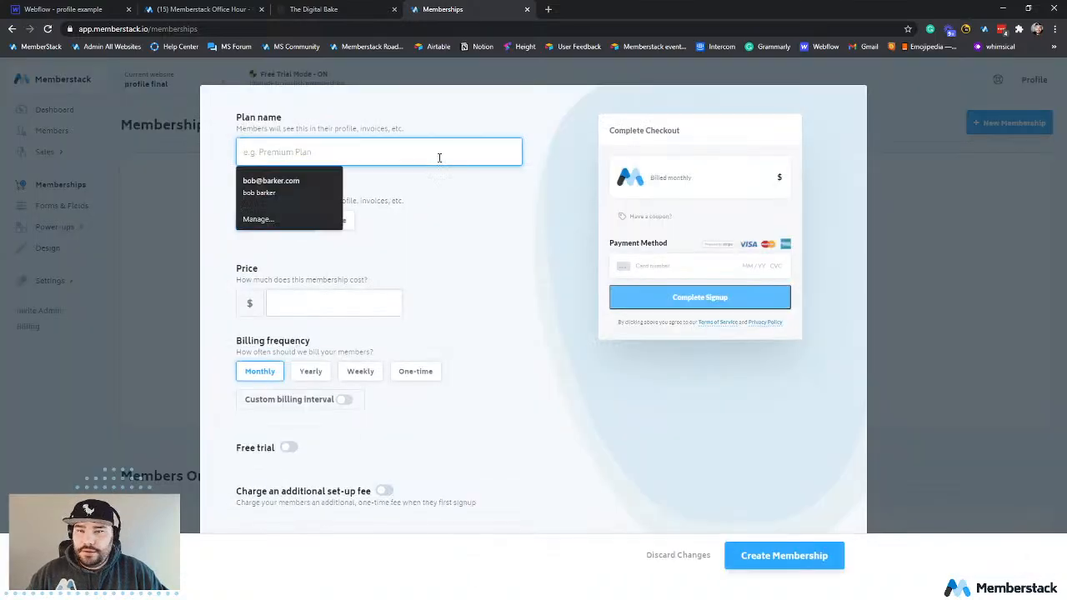
{"action": "type", "text": "Free Plan"}
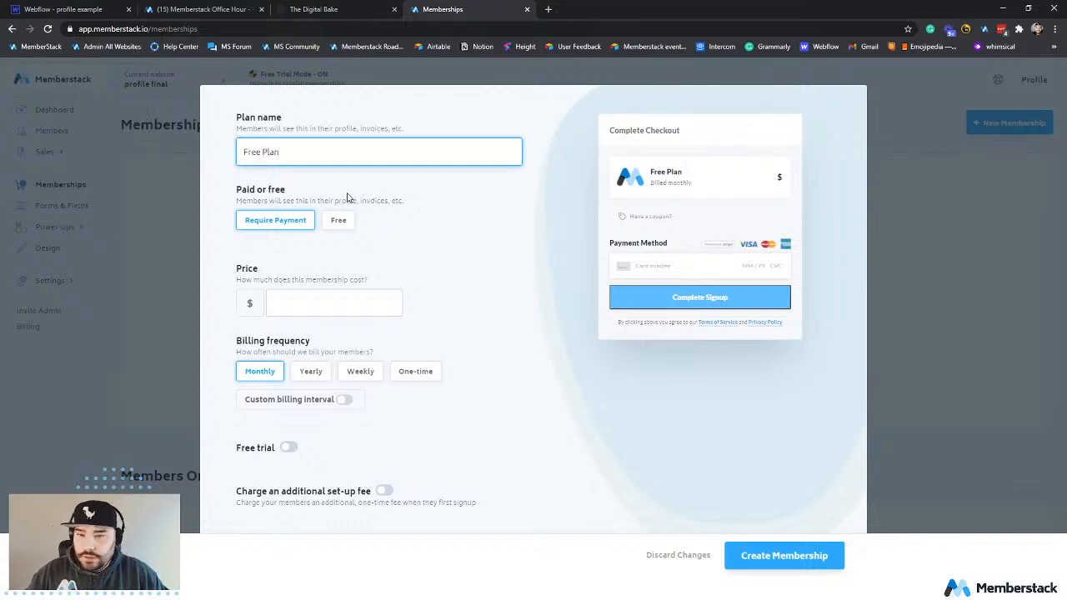
{"action": "left_click", "coordinate": [340, 220]}
Set the membership's page after signup to "profile" and enable a page after login that also redirects to "profile".
{"action": "scroll", "coordinate": [571, 277], "scroll_direction": "down", "scroll_amount": 1}
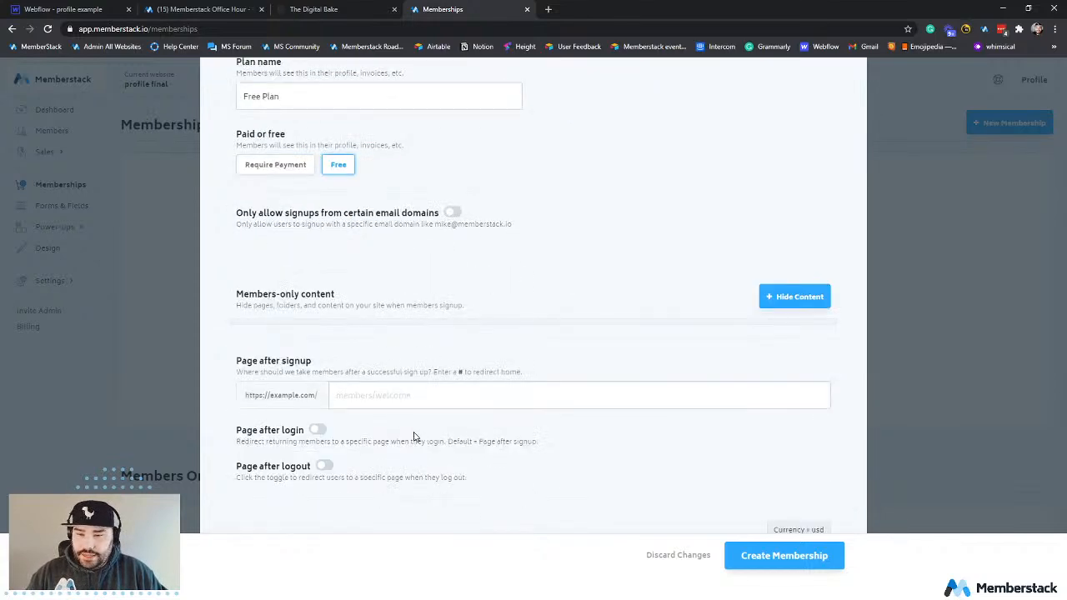
{"action": "left_click", "coordinate": [395, 394]}
{"action": "type", "text": "profile"}
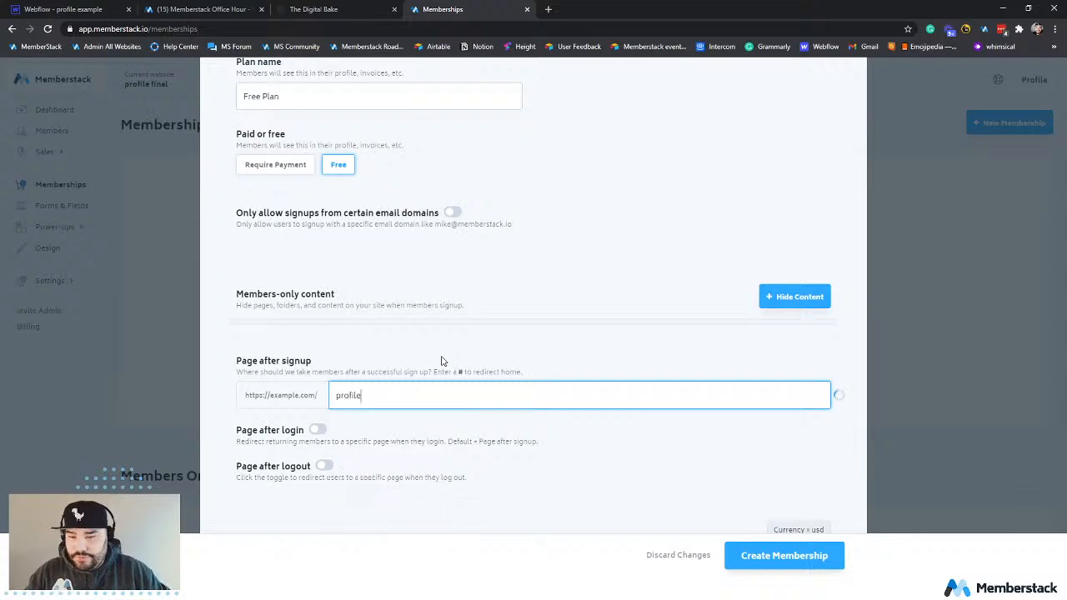
{"action": "left_click", "coordinate": [316, 429]}
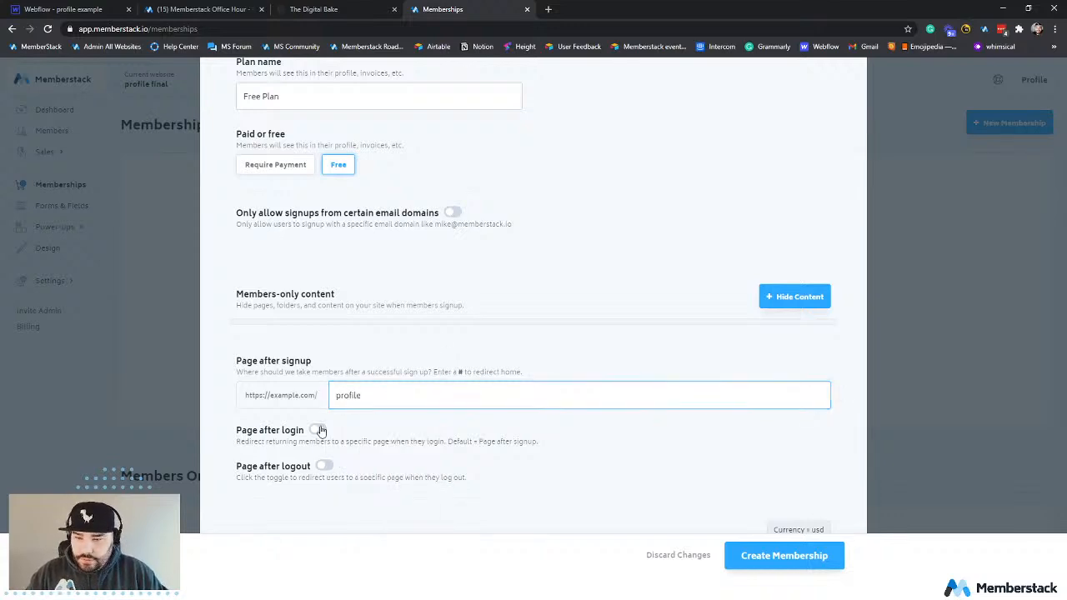
{"action": "left_click", "coordinate": [338, 463]}
{"action": "type", "text": "profile"}
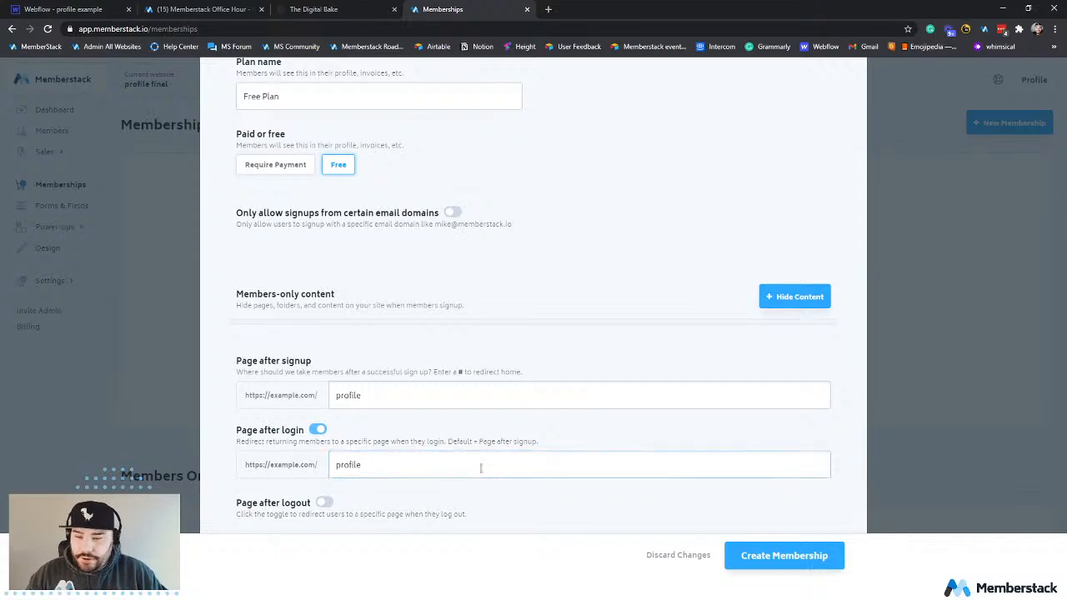
Enable the page after logout with "#" as its destination and create the membership.
{"action": "scroll", "coordinate": [481, 467], "scroll_direction": "down", "scroll_amount": 1}
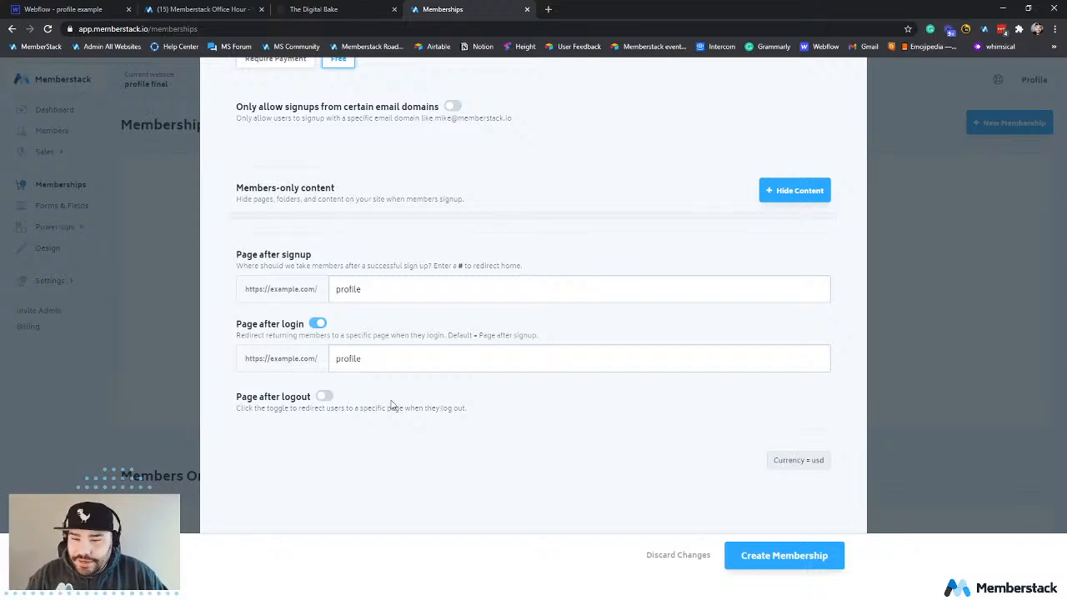
{"action": "left_click", "coordinate": [325, 395]}
{"action": "left_click", "coordinate": [364, 431]}
{"action": "left_click", "coordinate": [392, 458]}
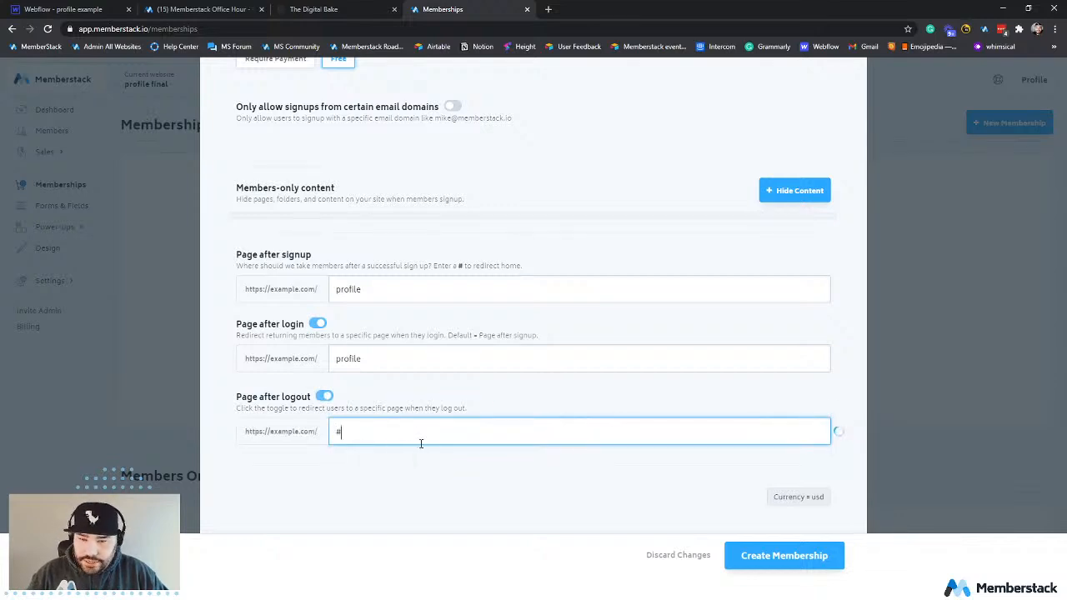
{"action": "left_click", "coordinate": [797, 557]}
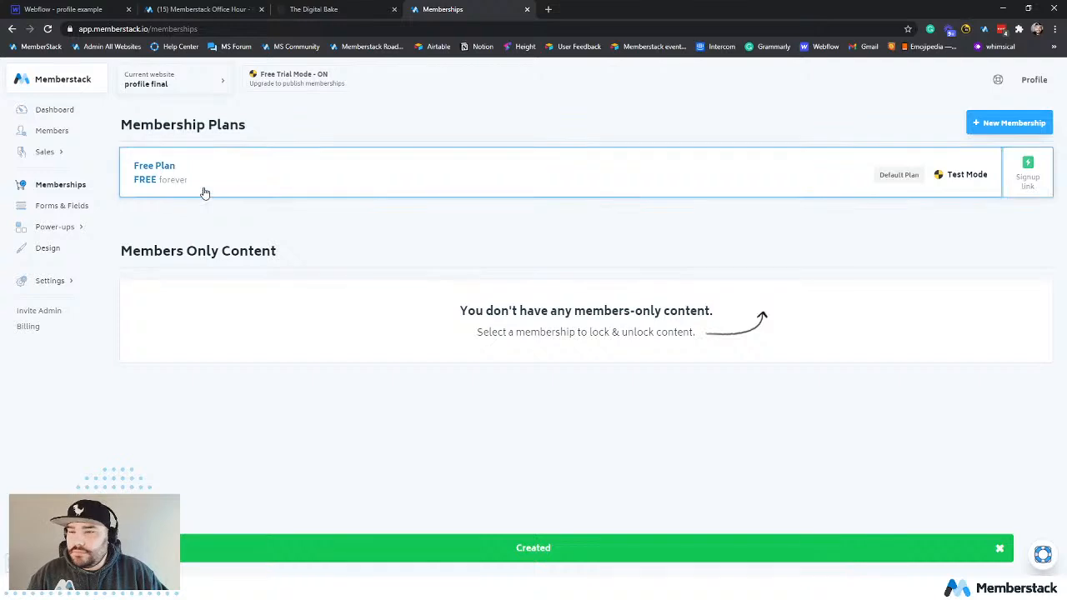
Add a custom signup and profile field named "First Name" and save it.
{"action": "left_click", "coordinate": [42, 135]}
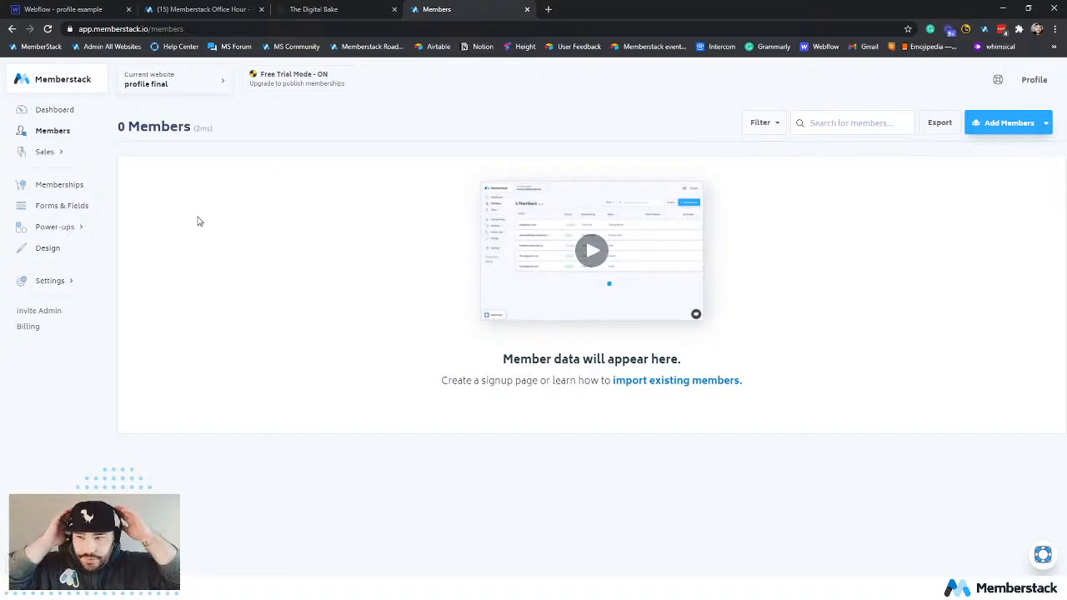
{"action": "left_click", "coordinate": [67, 210]}
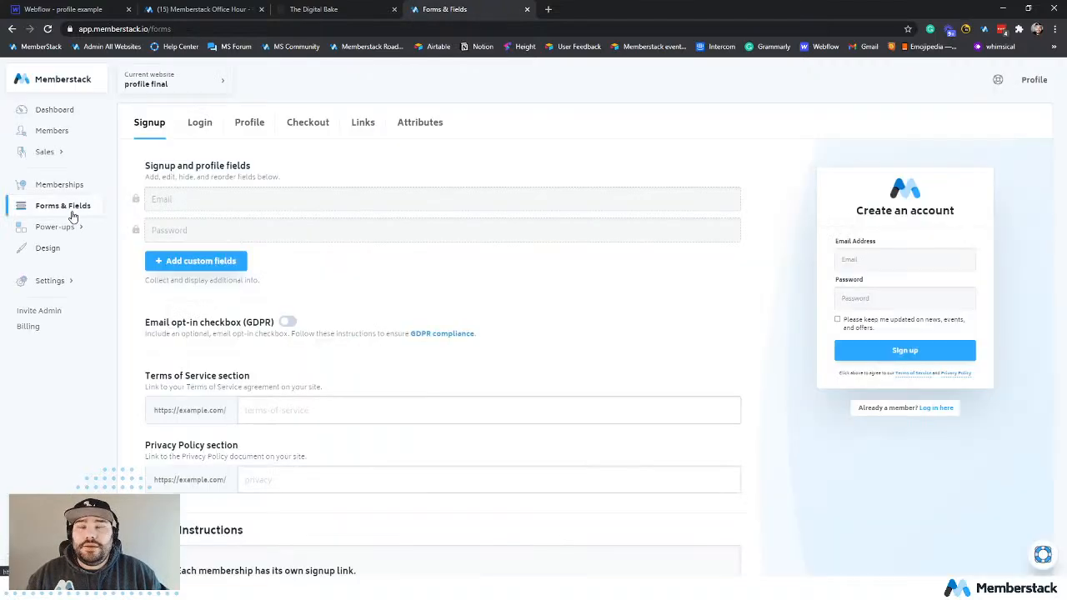
{"action": "left_click", "coordinate": [204, 260]}
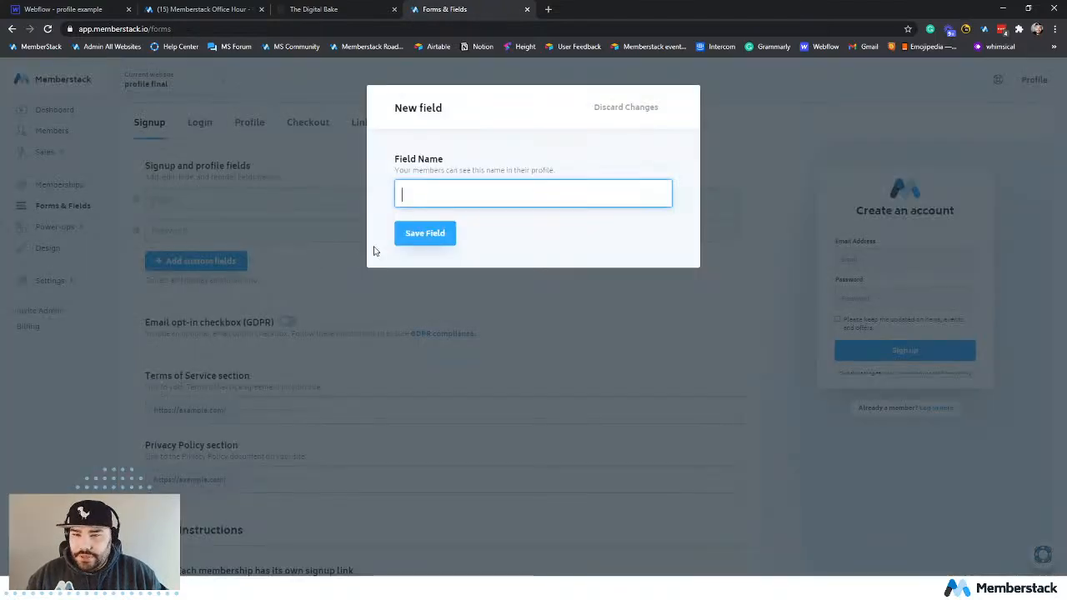
{"action": "type", "text": "F"}
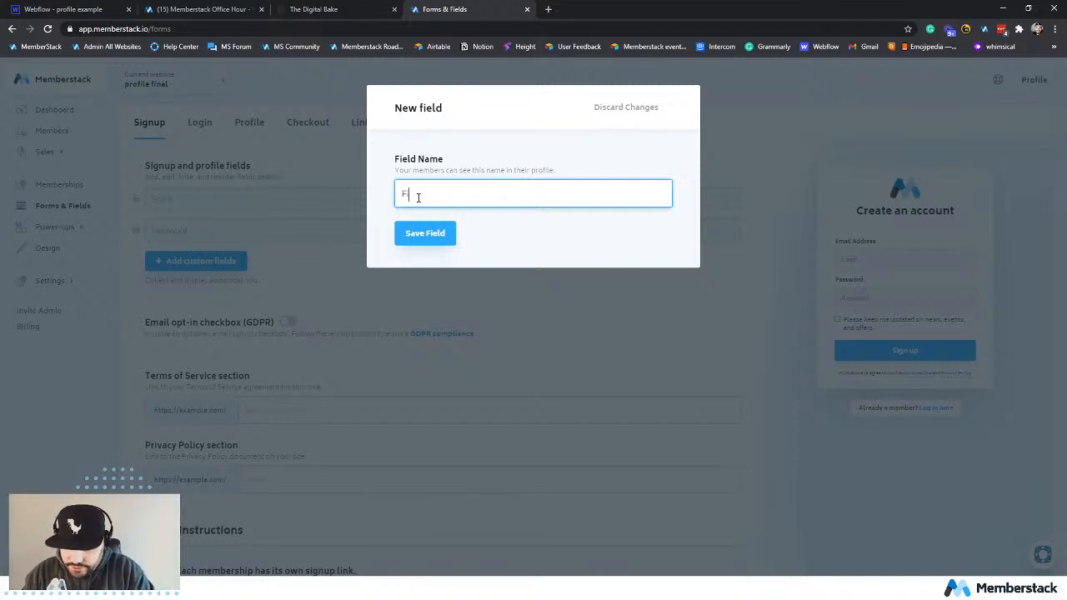
{"action": "type", "text": "irstName"}
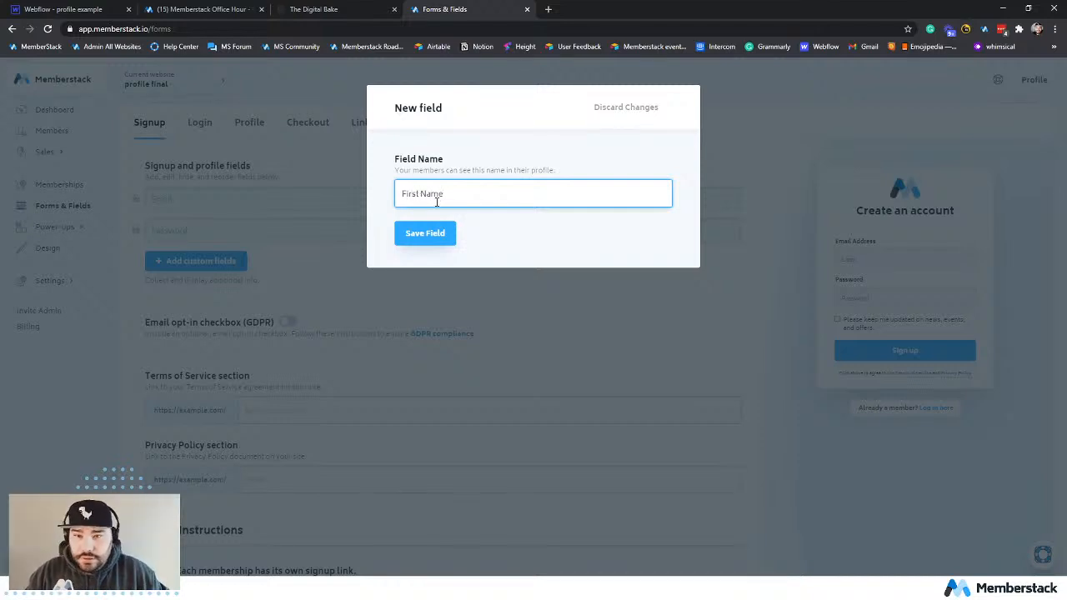
{"action": "left_click", "coordinate": [428, 237]}
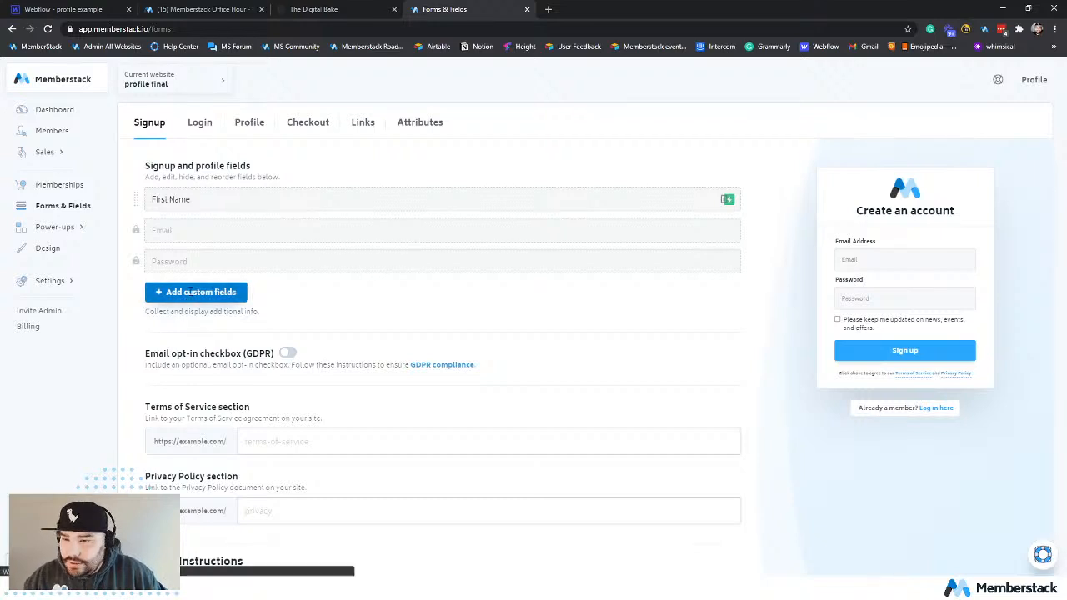
Add two more custom signup and profile fields named "Location" and "Bio", saving each one.
{"action": "left_click", "coordinate": [191, 292]}
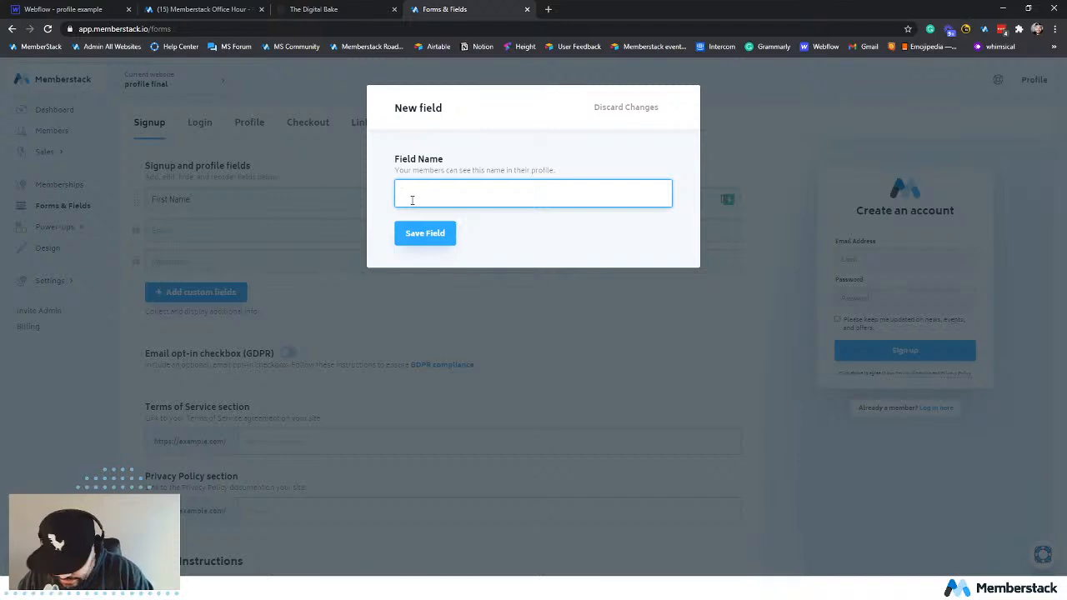
{"action": "type", "text": "Location"}
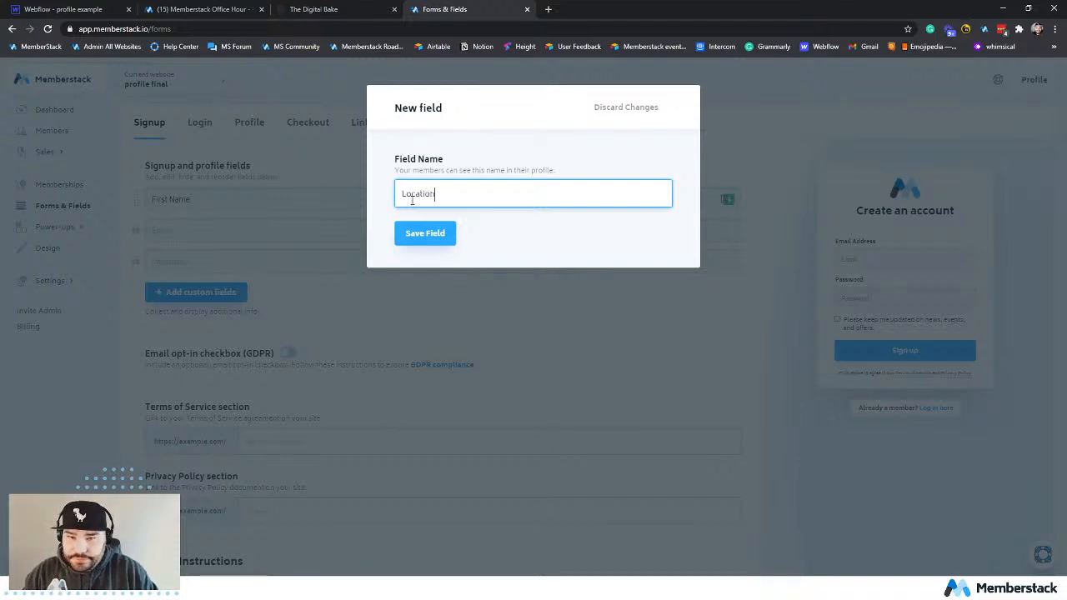
{"action": "left_click", "coordinate": [425, 233]}
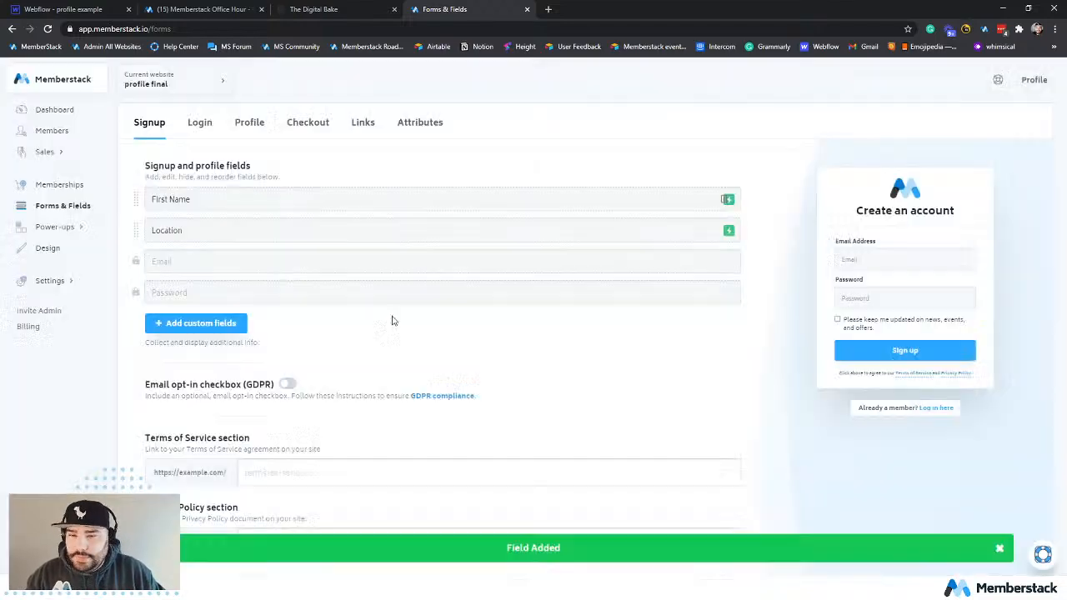
{"action": "left_click", "coordinate": [233, 320]}
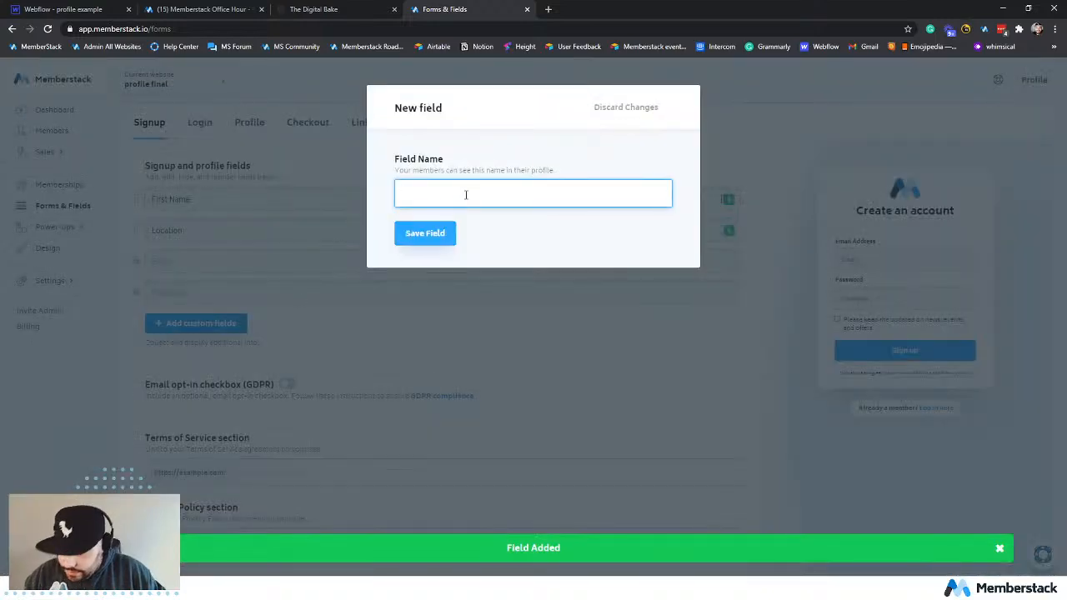
{"action": "type", "text": "Ni"}
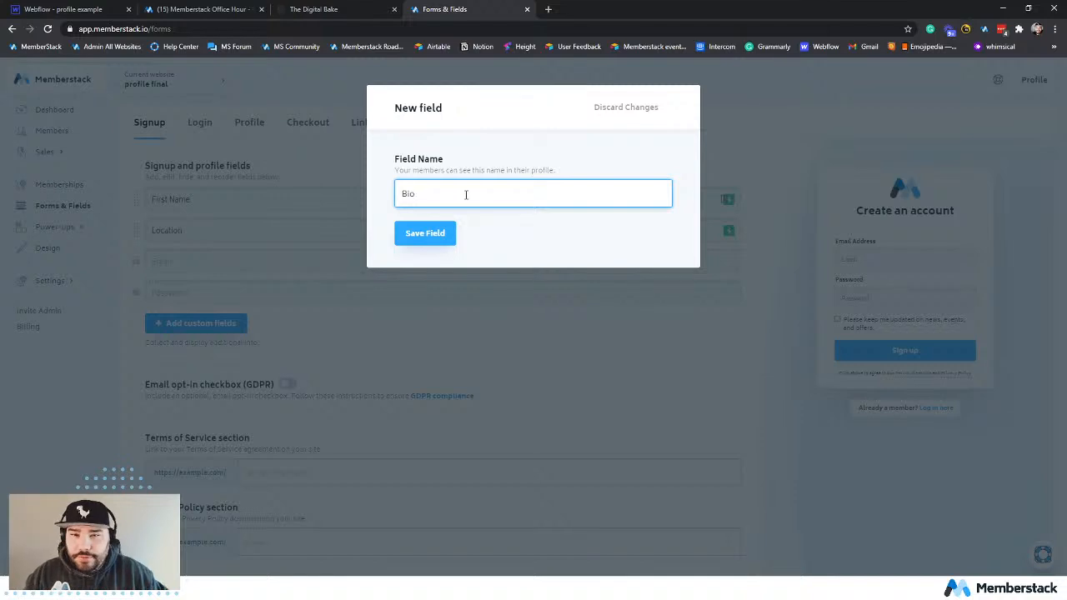
{"action": "left_click", "coordinate": [425, 233]}
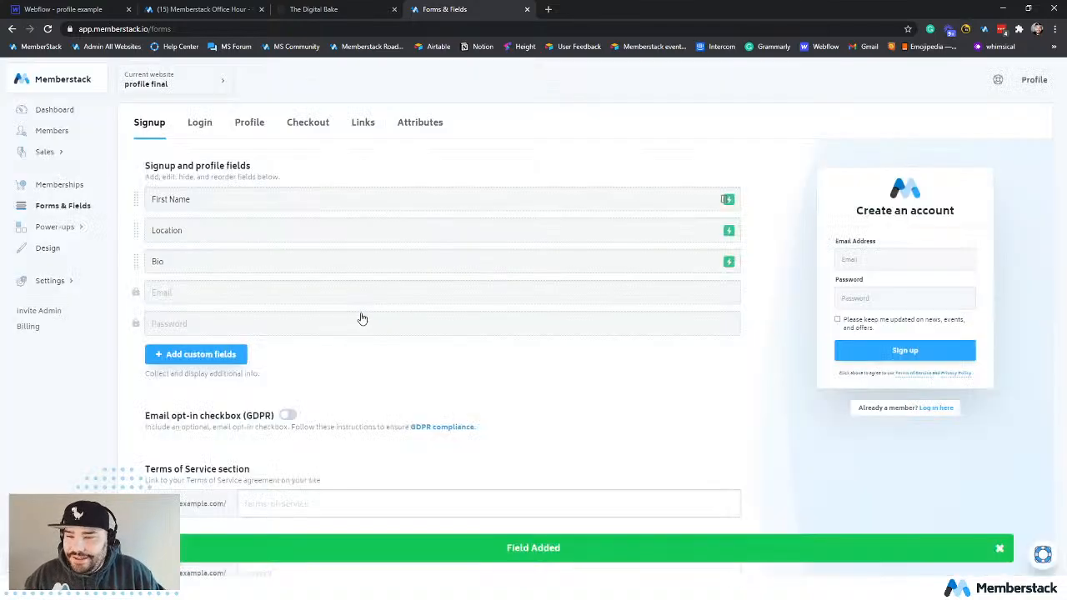
Add a custom signup and profile field named "Image URL" and save it.
{"action": "left_click", "coordinate": [205, 354]}
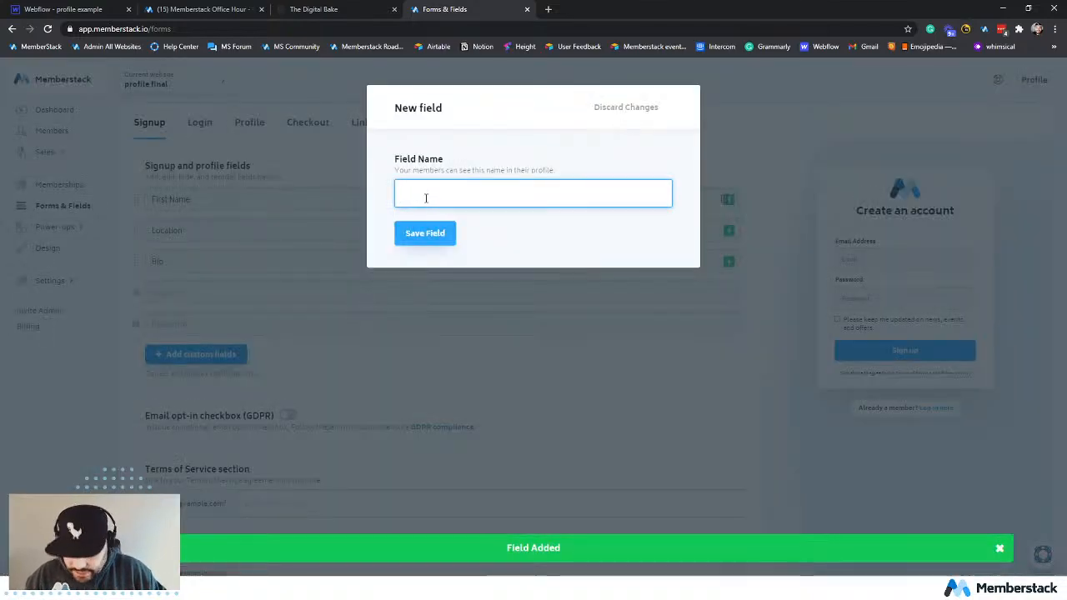
{"action": "type", "text": "Ima"}
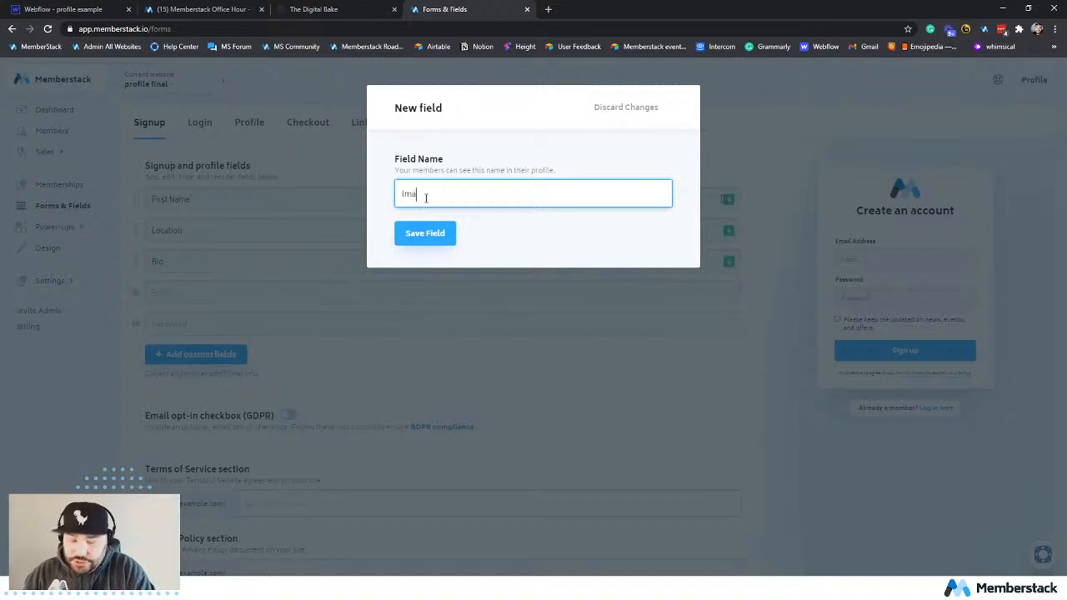
{"action": "type", "text": "ge"}
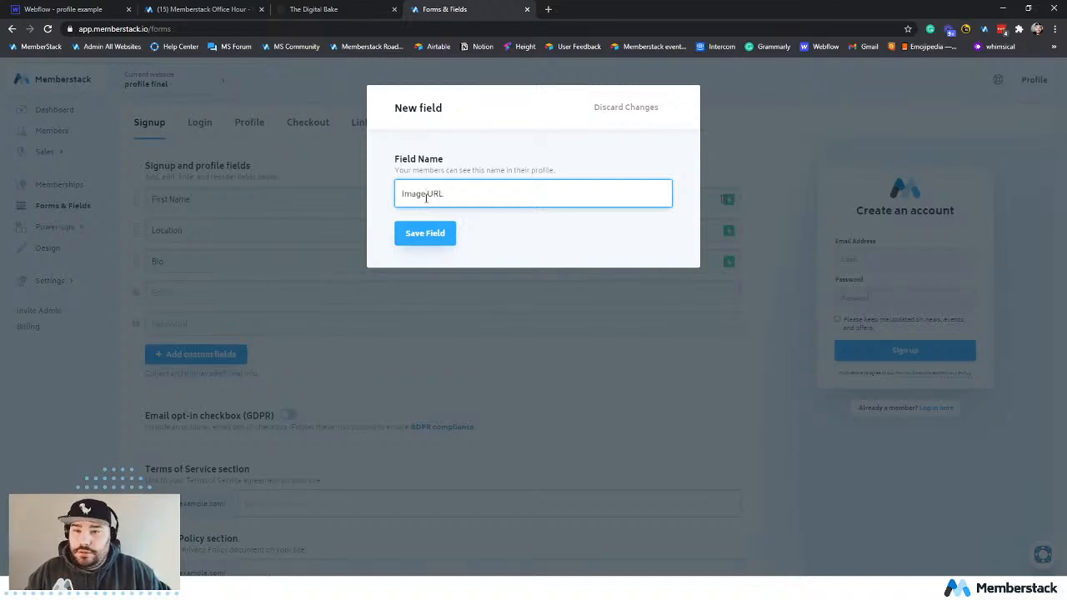
{"action": "type", "text": " URL"}
{"action": "left_click", "coordinate": [441, 236]}
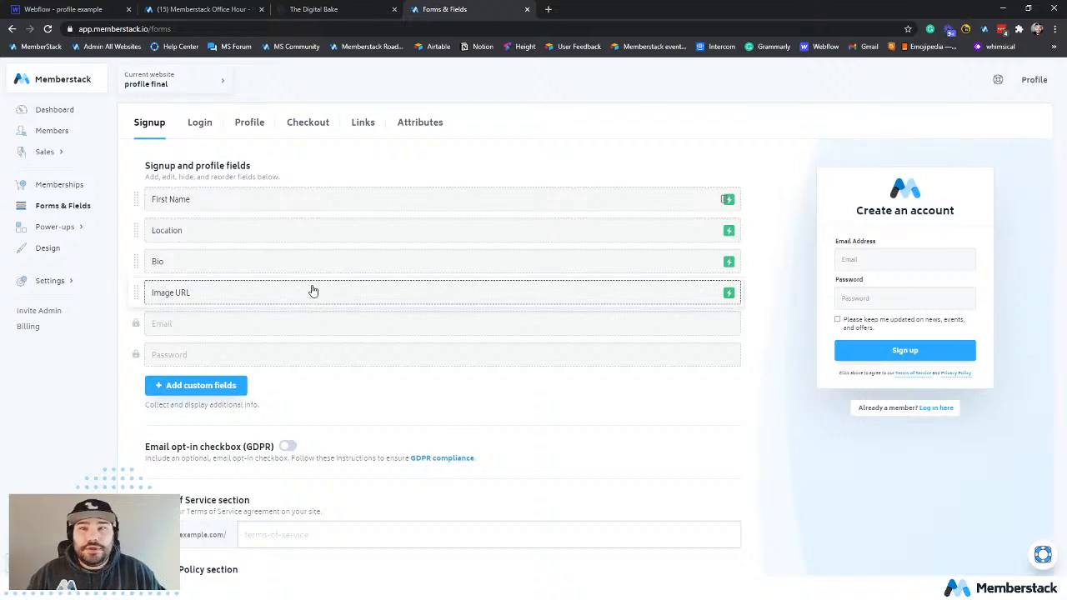
Hide the Location, Bio and Image URL fields from the member profile and close the field settings.
{"action": "left_click", "coordinate": [217, 230]}
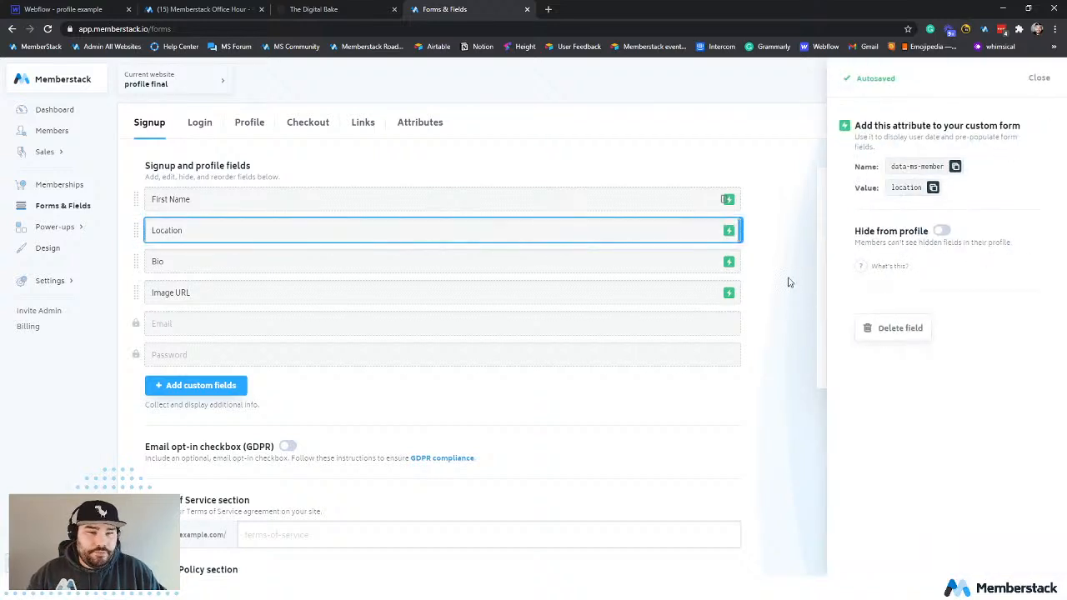
{"action": "left_click", "coordinate": [1038, 78]}
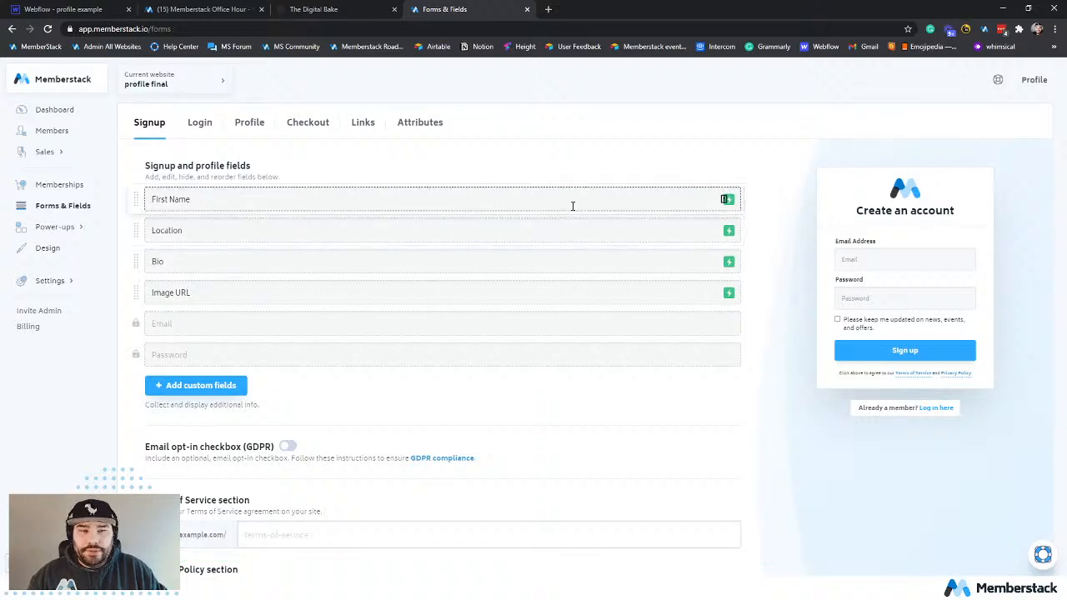
{"action": "left_click", "coordinate": [536, 233]}
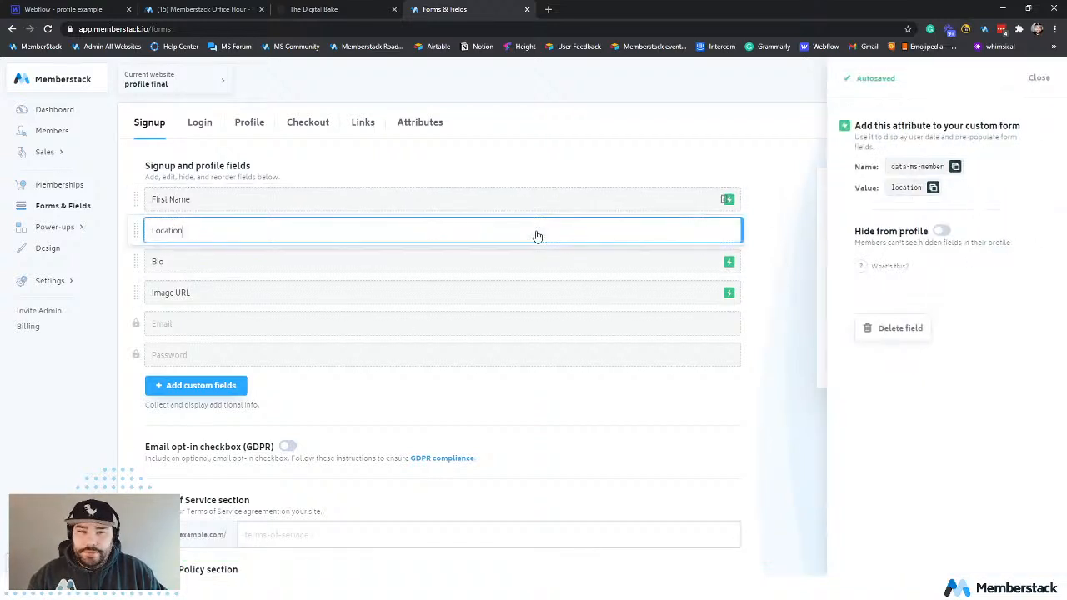
{"action": "left_click", "coordinate": [939, 231]}
{"action": "left_click", "coordinate": [657, 265]}
{"action": "left_click", "coordinate": [938, 231]}
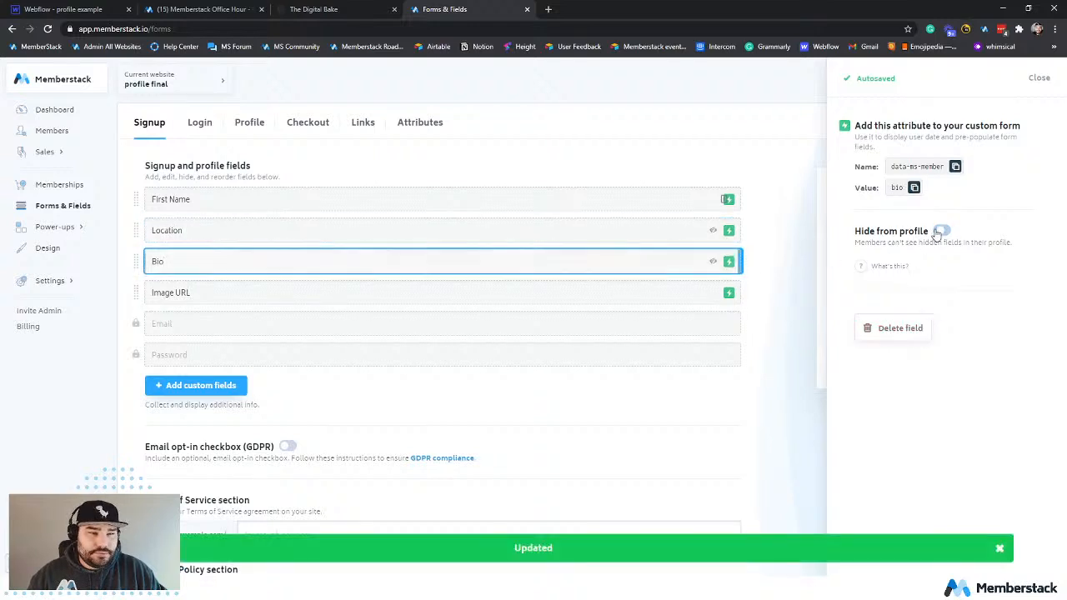
{"action": "left_click", "coordinate": [655, 291]}
{"action": "left_click", "coordinate": [940, 232]}
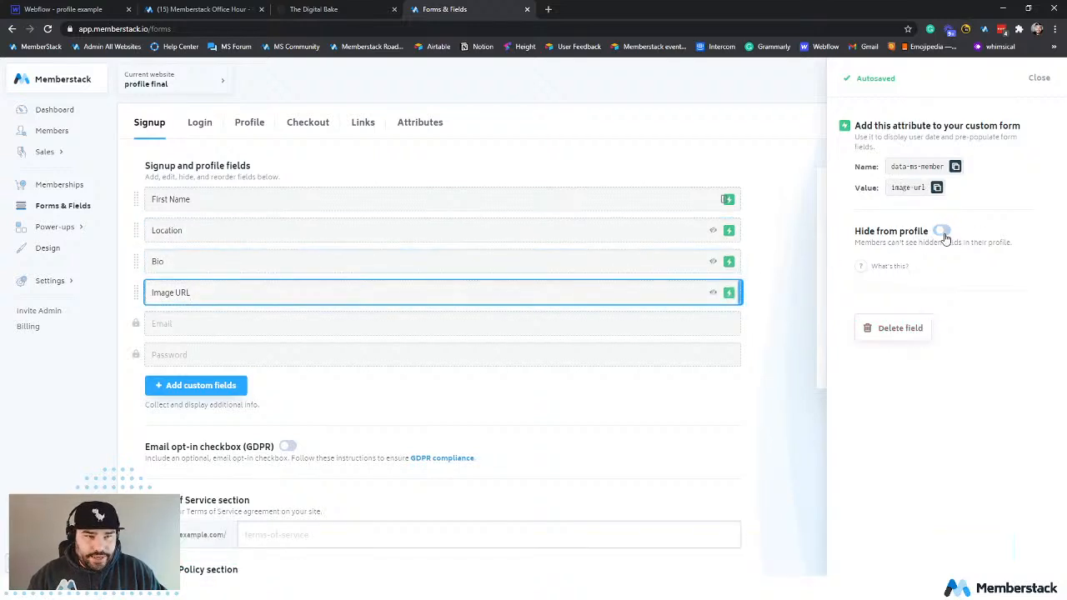
{"action": "left_click", "coordinate": [590, 194]}
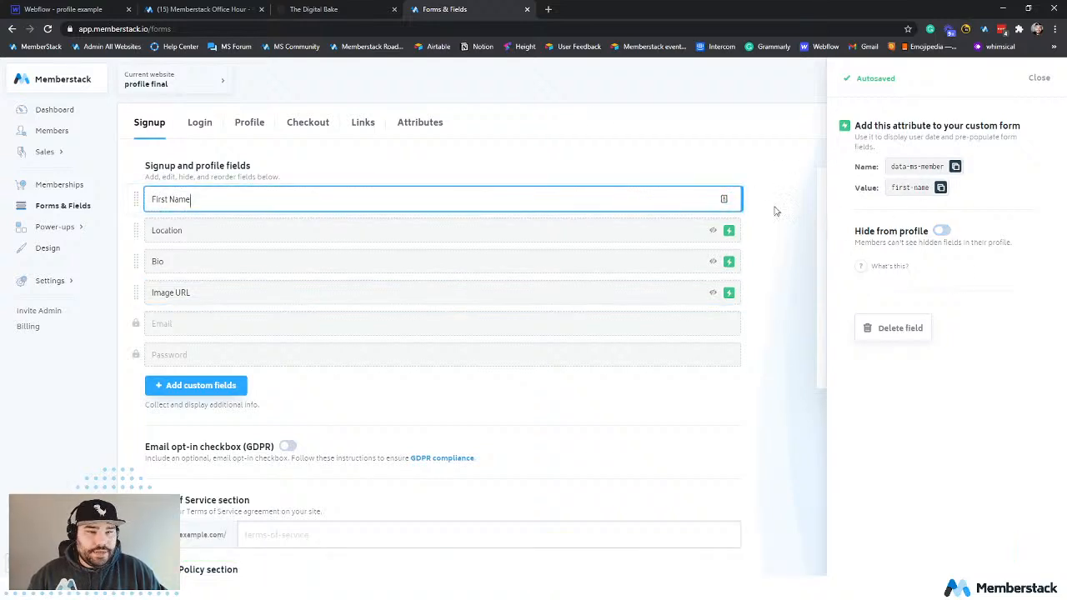
{"action": "left_click", "coordinate": [1037, 79]}
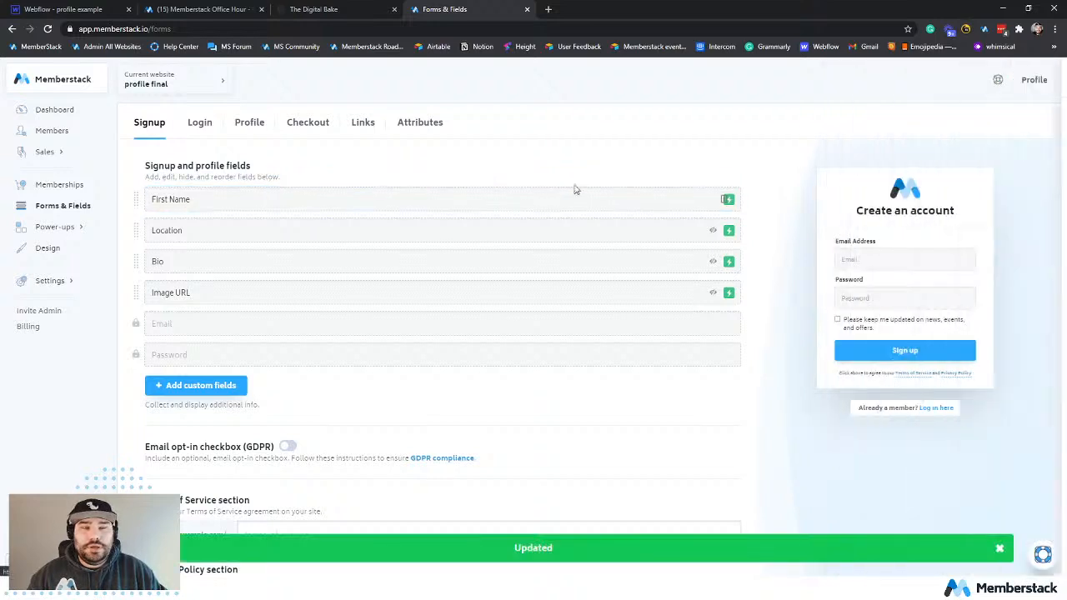
Open the website's install code settings and copy the Memberstack header code snippet.
{"action": "left_click", "coordinate": [68, 283]}
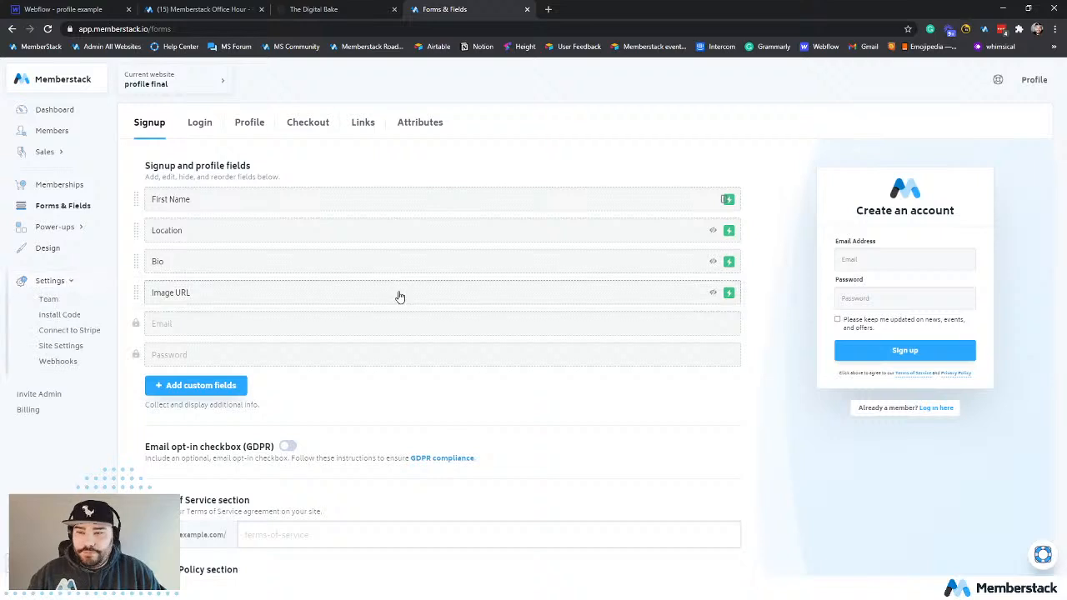
{"action": "left_click", "coordinate": [72, 317]}
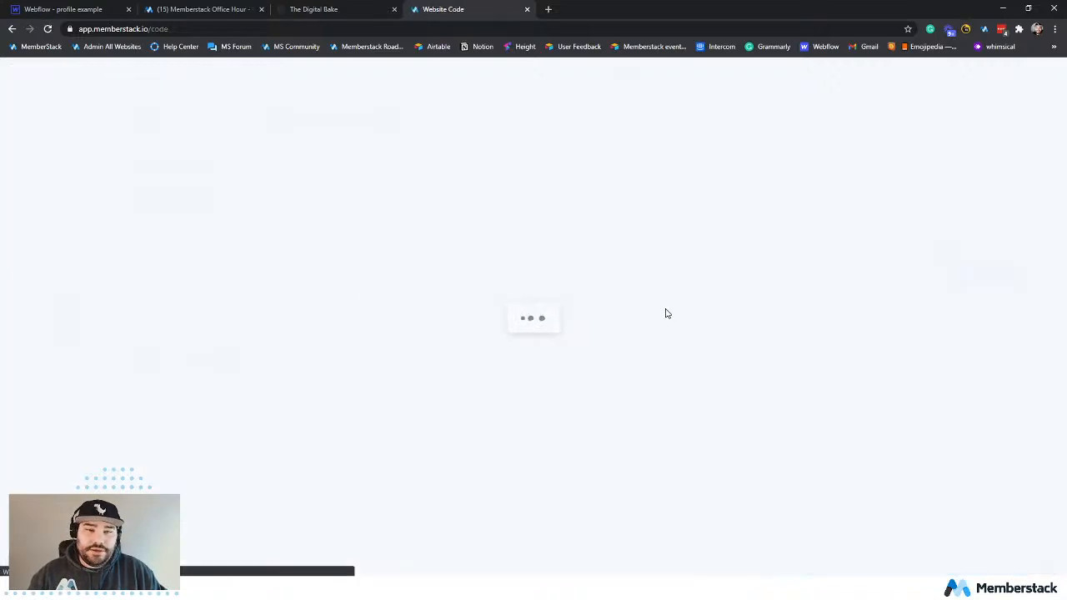
{"action": "left_click", "coordinate": [959, 237]}
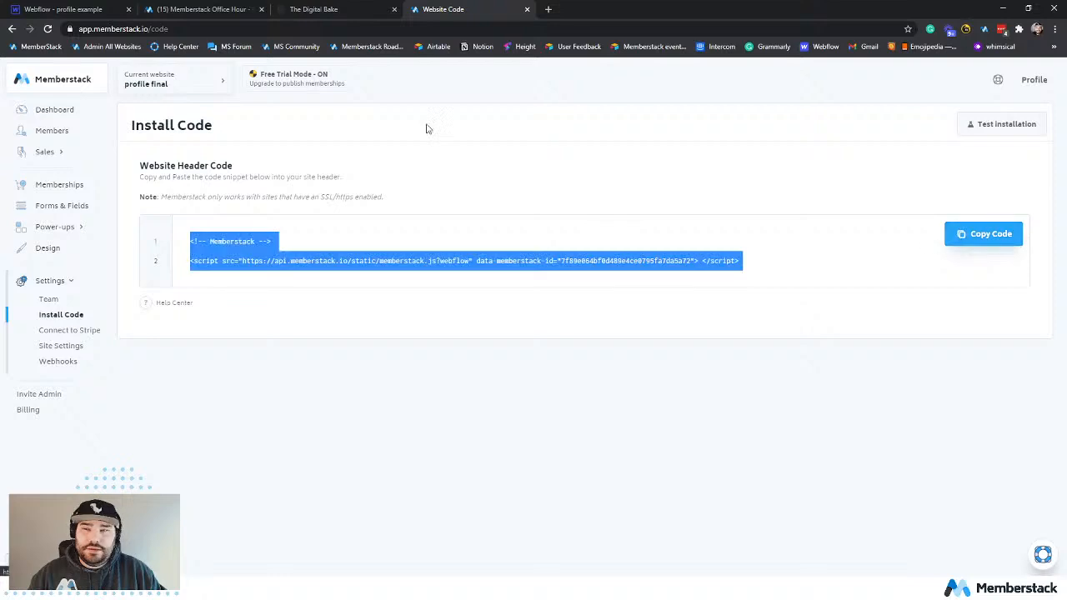
{"action": "mouse_move", "coordinate": [312, 148]}
{"action": "left_click", "coordinate": [343, 240]}
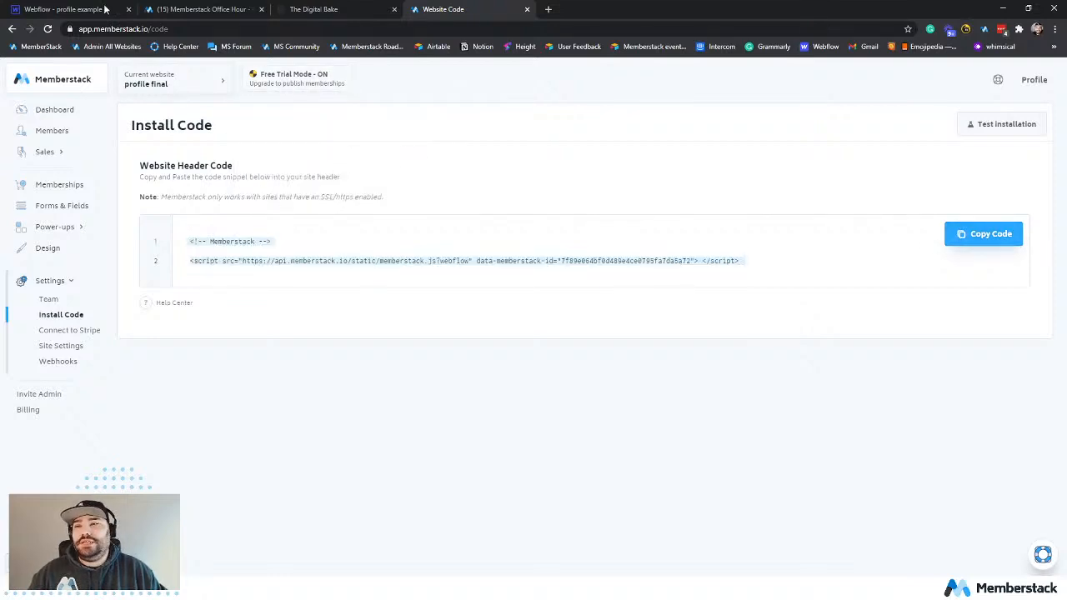
Switch to the Webflow profile example project and publish it to profile-example.webflow.io.
{"action": "left_click", "coordinate": [105, 9]}
{"action": "mouse_move", "coordinate": [12, 67]}
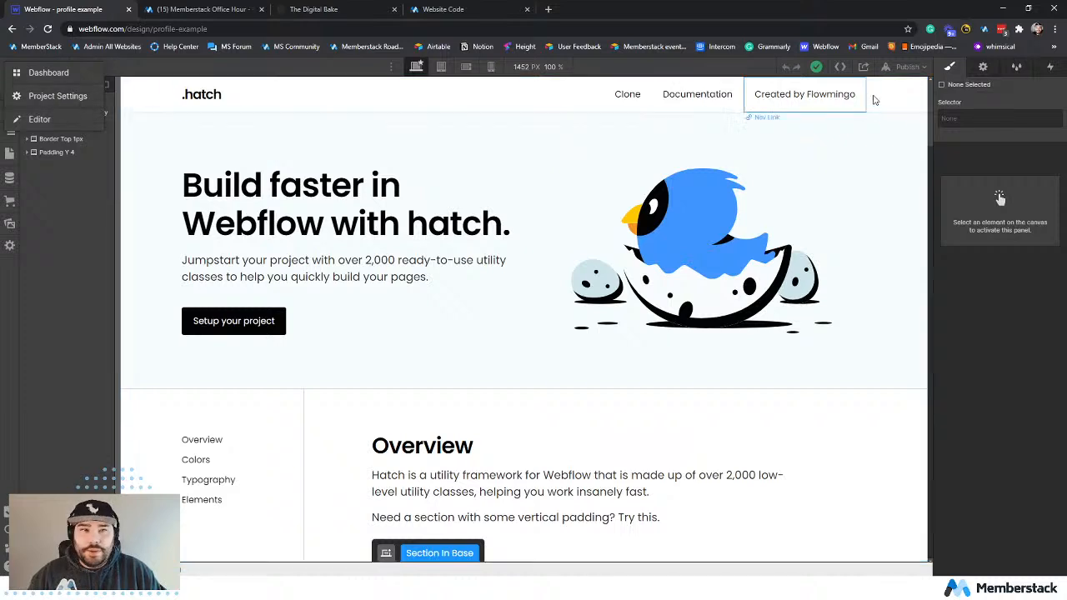
{"action": "left_click", "coordinate": [907, 67]}
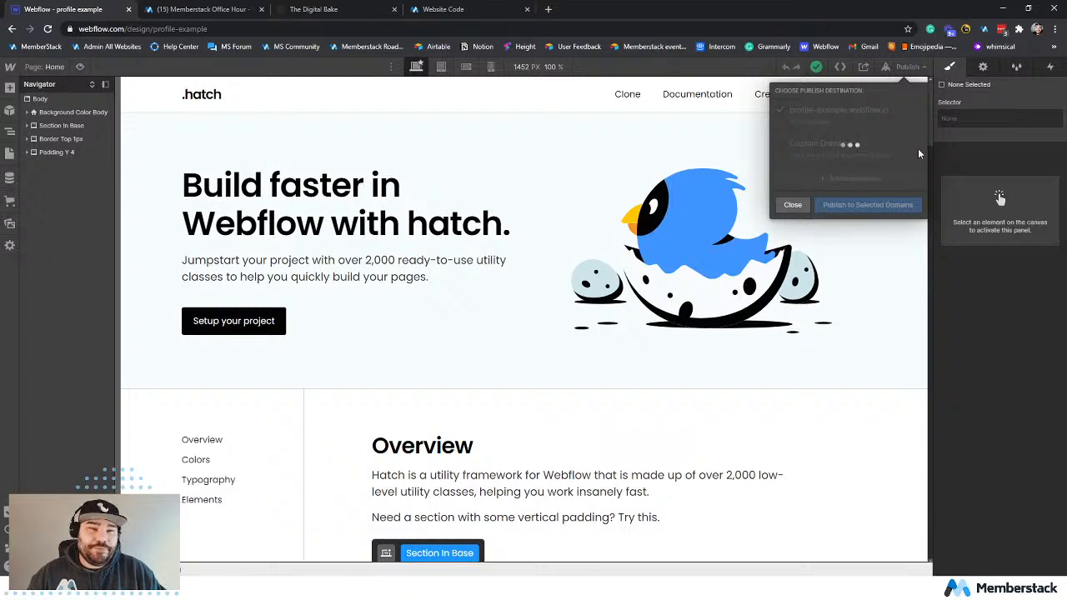
Paste the copied Memberstack header snippet into the project's custom head code and save the changes.
{"action": "left_click", "coordinate": [11, 68]}
{"action": "mouse_move", "coordinate": [11, 72]}
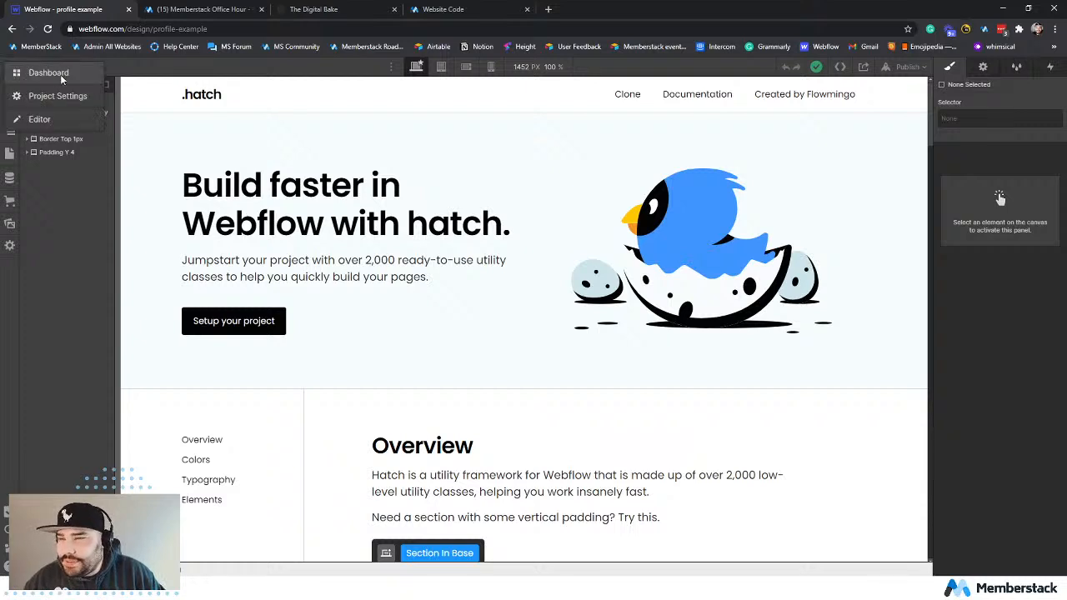
{"action": "left_click", "coordinate": [71, 97]}
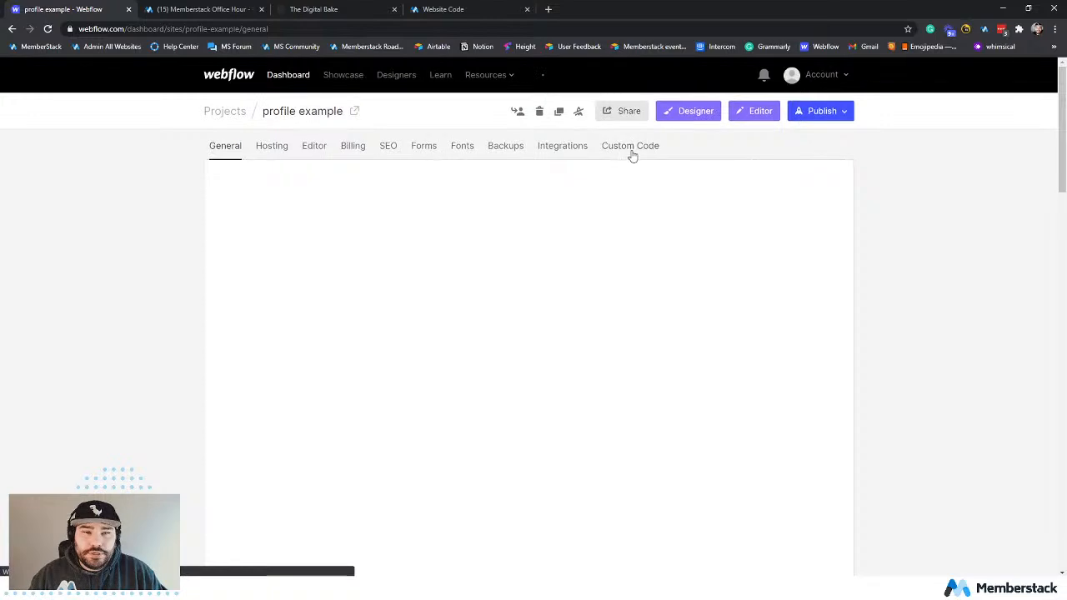
{"action": "left_click", "coordinate": [631, 151]}
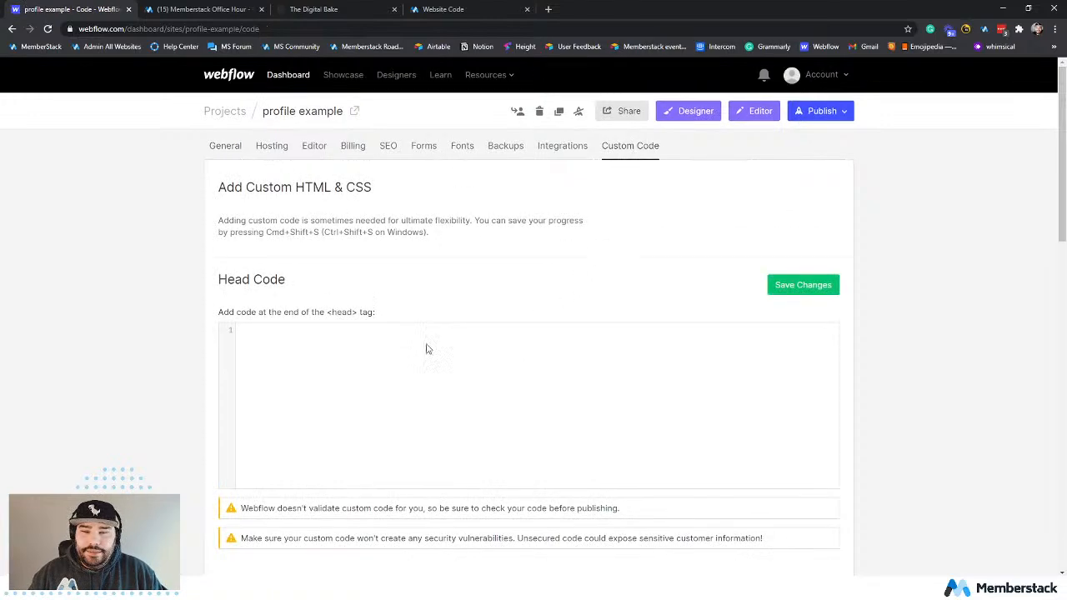
{"action": "key", "text": "ctrl+v"}
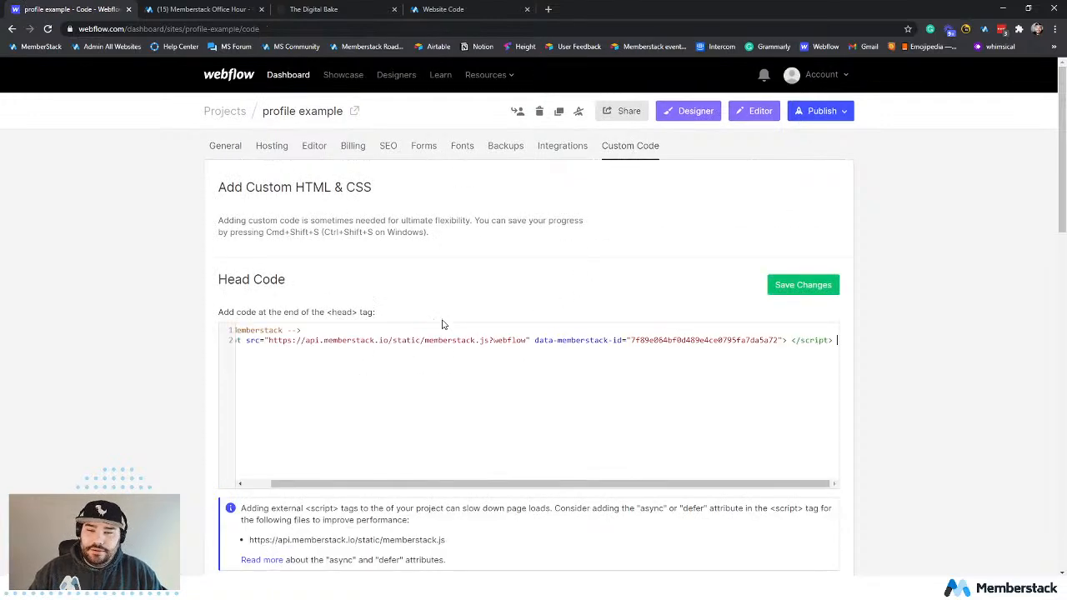
{"action": "left_click", "coordinate": [812, 287]}
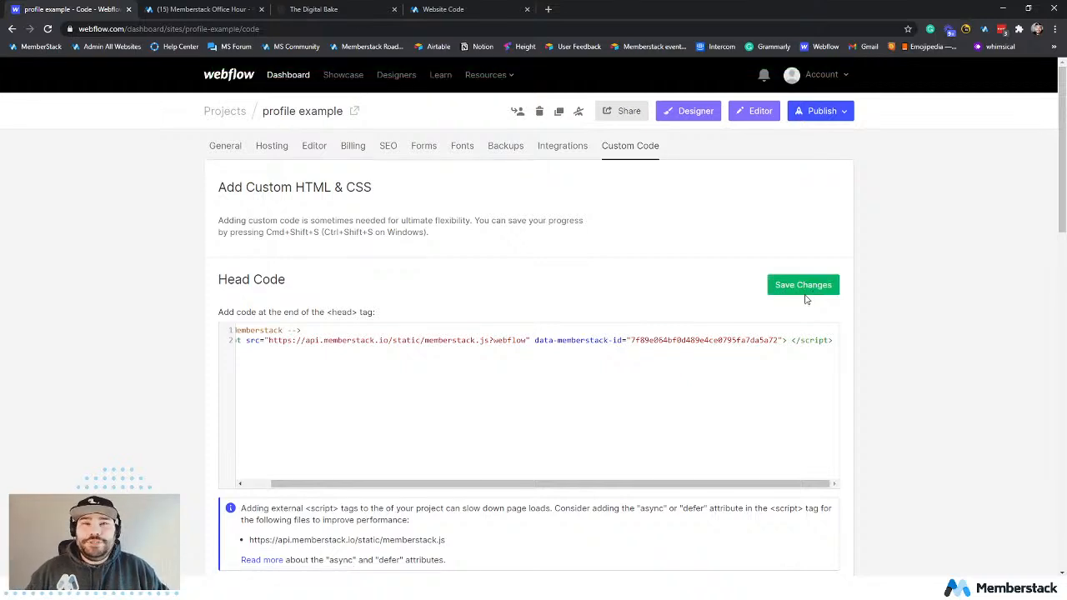
Reopen the project in the Designer and change the "Clone" navigation link text to "Login".
{"action": "left_click", "coordinate": [184, 12]}
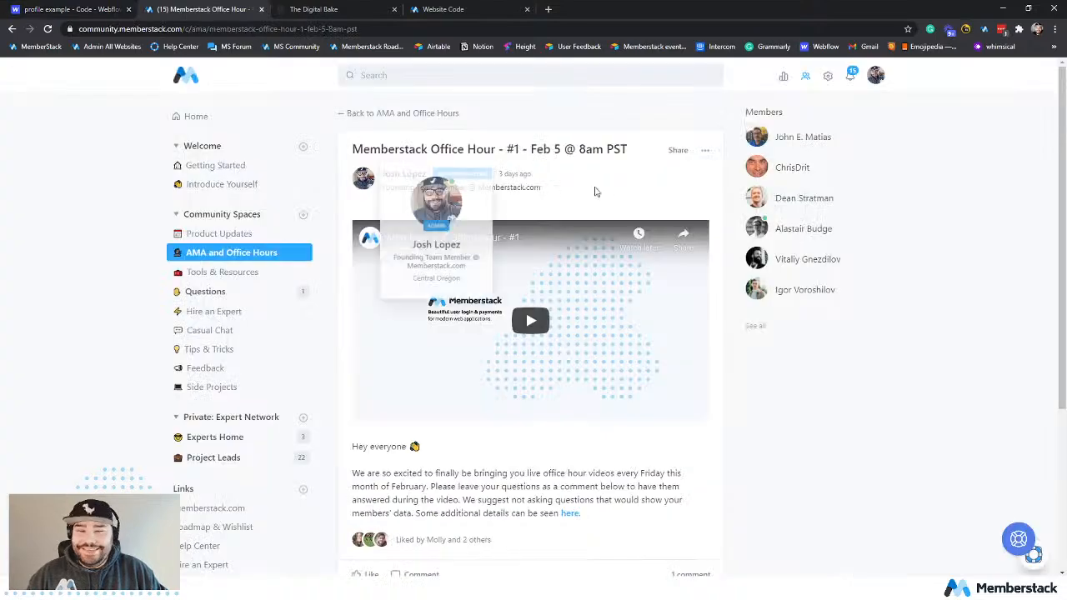
{"action": "left_click", "coordinate": [33, 13]}
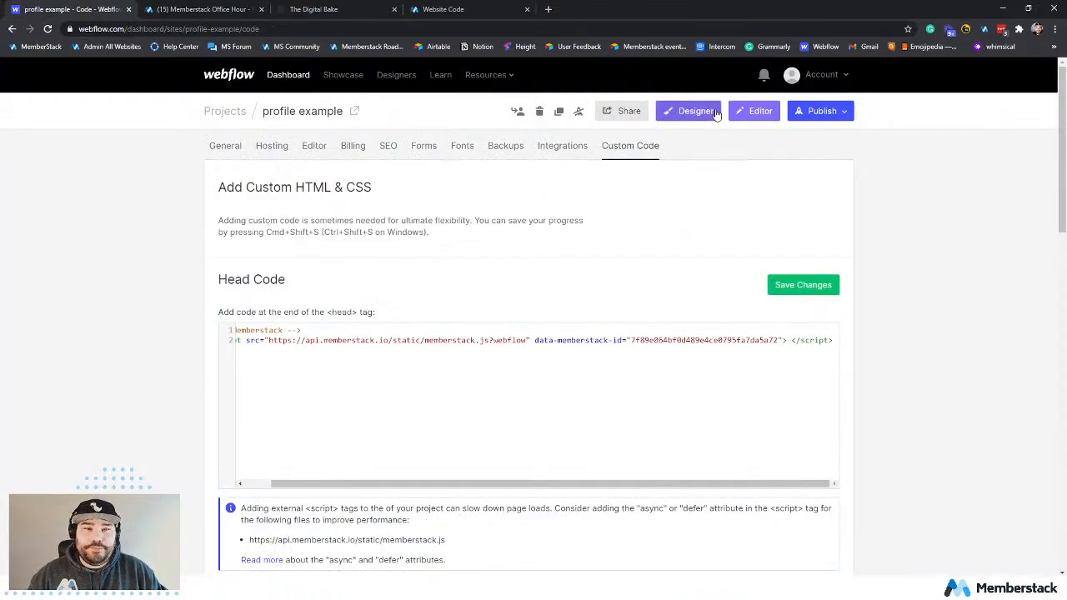
{"action": "left_click", "coordinate": [690, 111]}
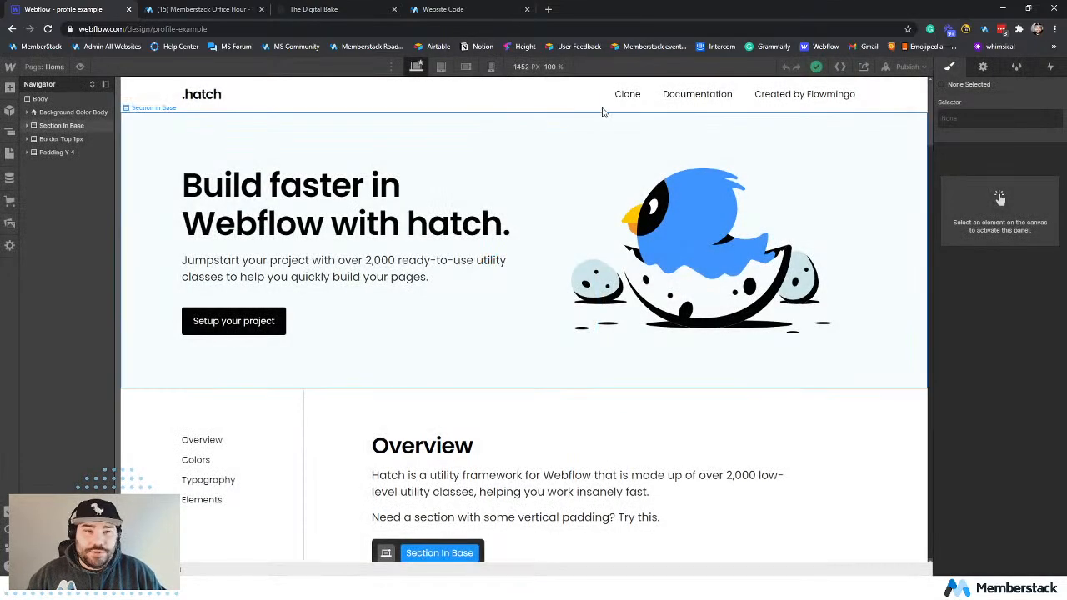
{"action": "left_click", "coordinate": [626, 94]}
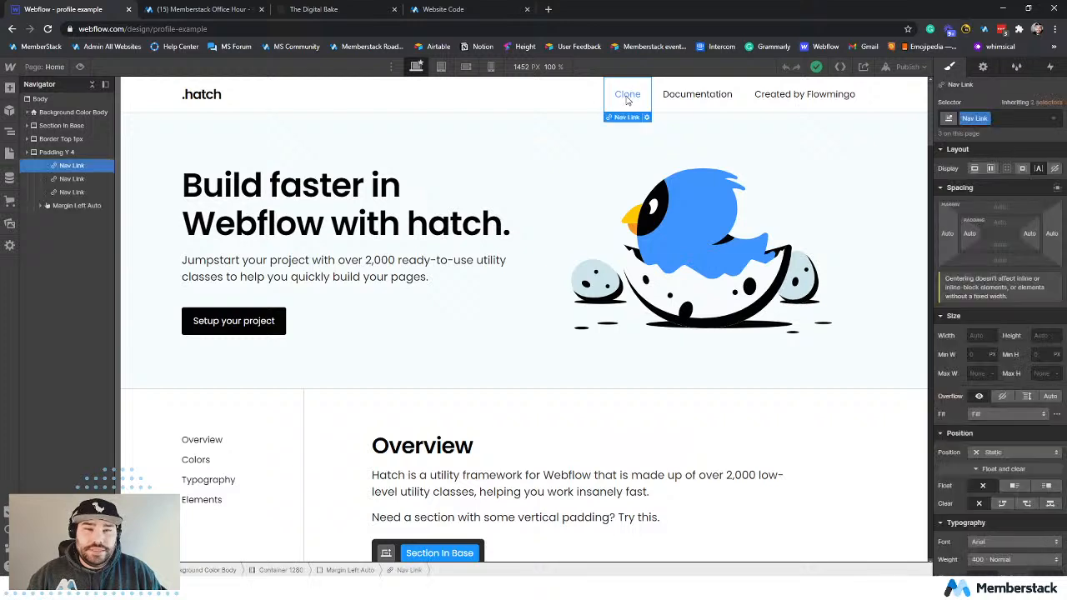
{"action": "double_click", "coordinate": [627, 94]}
{"action": "double_click", "coordinate": [627, 94]}
{"action": "left_click", "coordinate": [627, 94]}
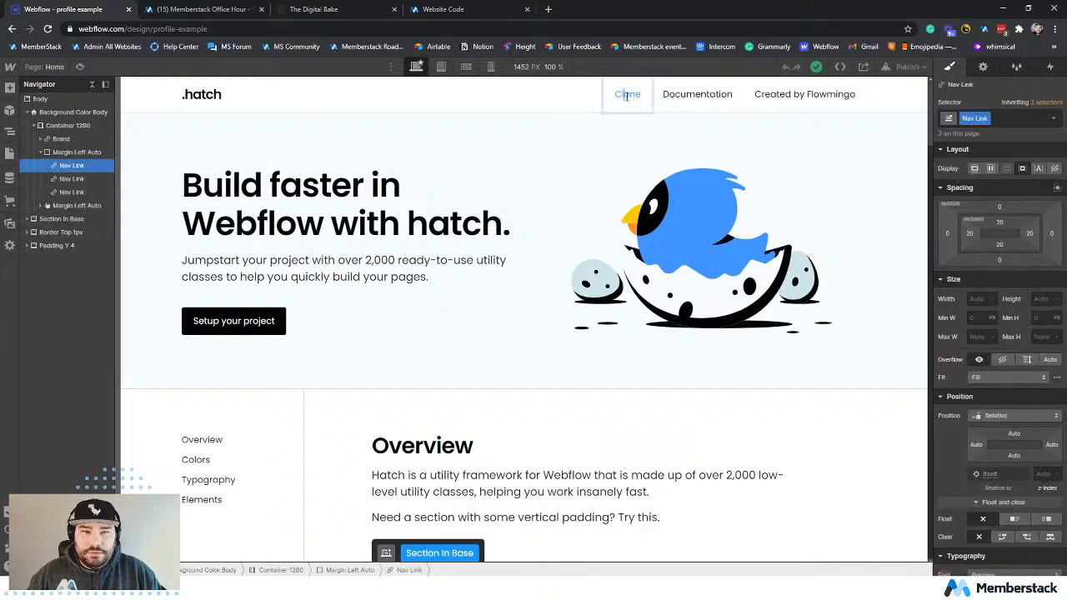
{"action": "double_click", "coordinate": [626, 94]}
{"action": "type", "text": "Login"}
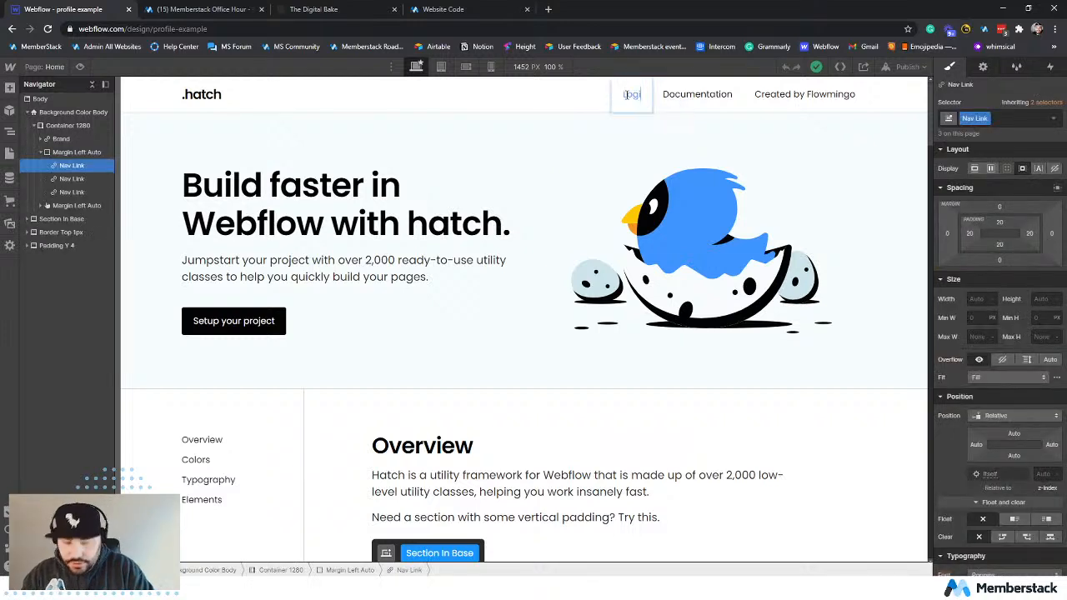
Change the "Documentation" navigation link text to "Signup" and the "Created by Flowmingo" link text to "Profile".
{"action": "left_click", "coordinate": [689, 98]}
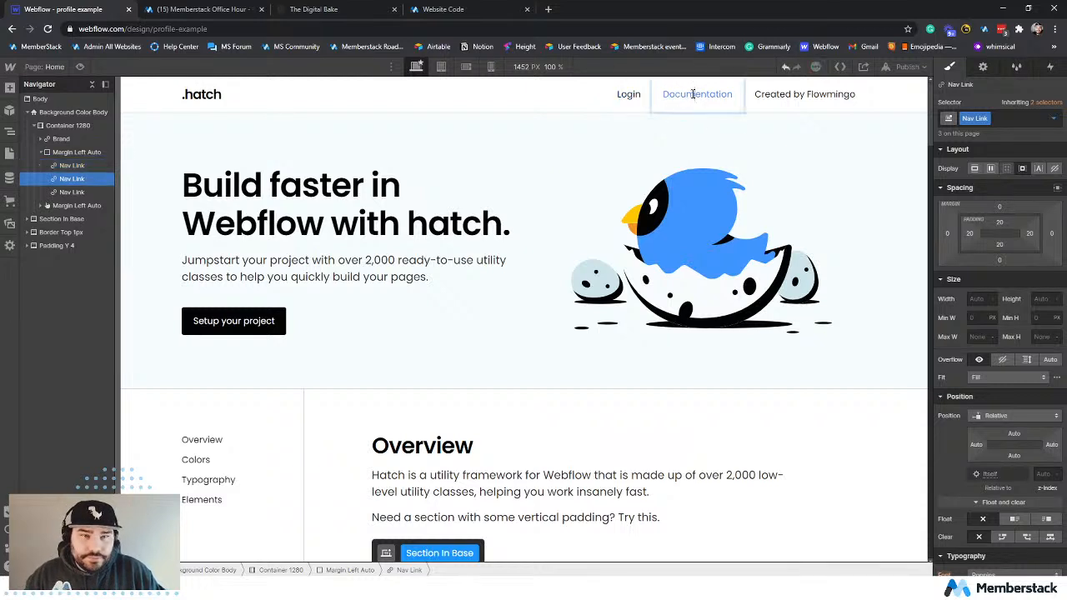
{"action": "double_click", "coordinate": [692, 95]}
{"action": "type", "text": "Signup"}
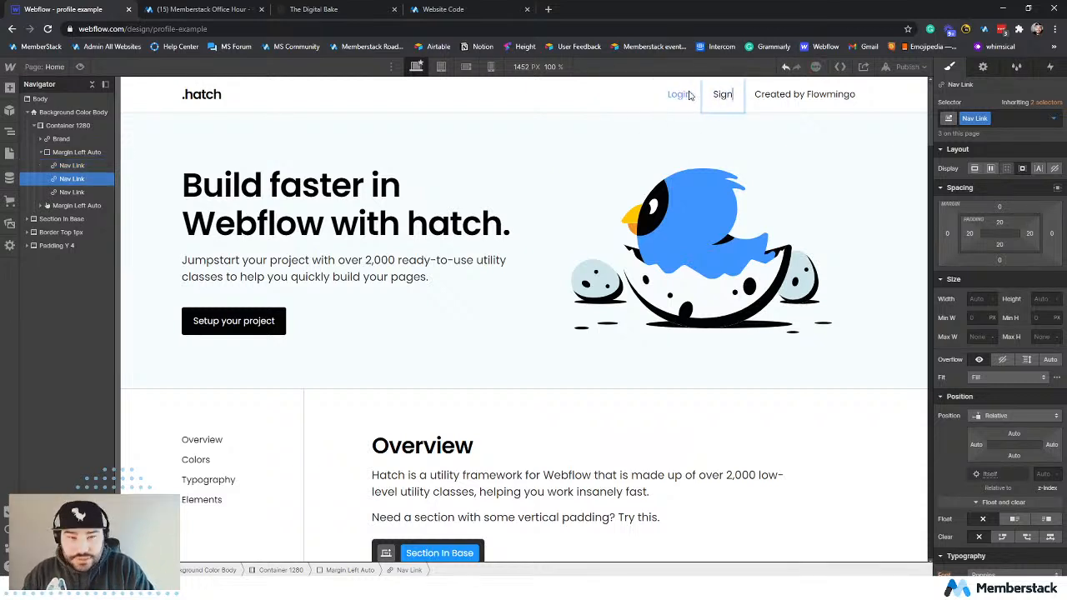
{"action": "left_click", "coordinate": [783, 94]}
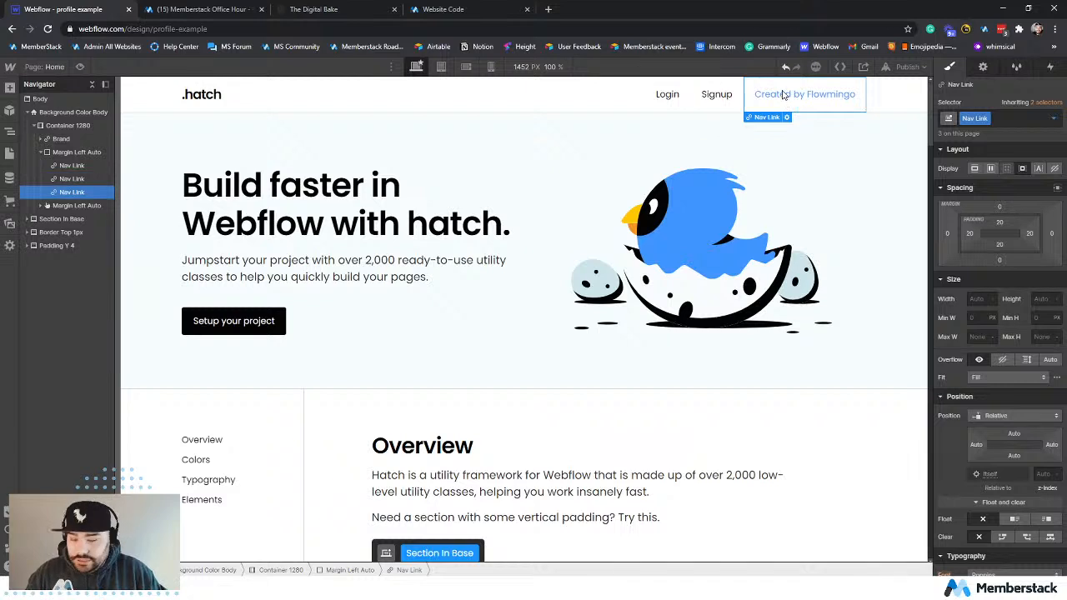
{"action": "double_click", "coordinate": [781, 94]}
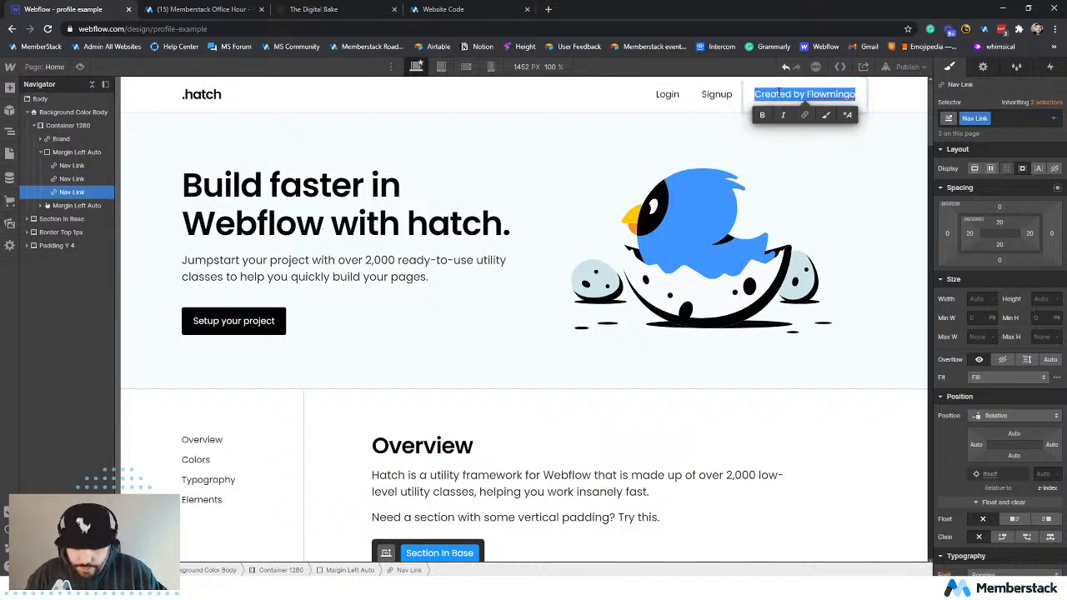
{"action": "type", "text": "Profile"}
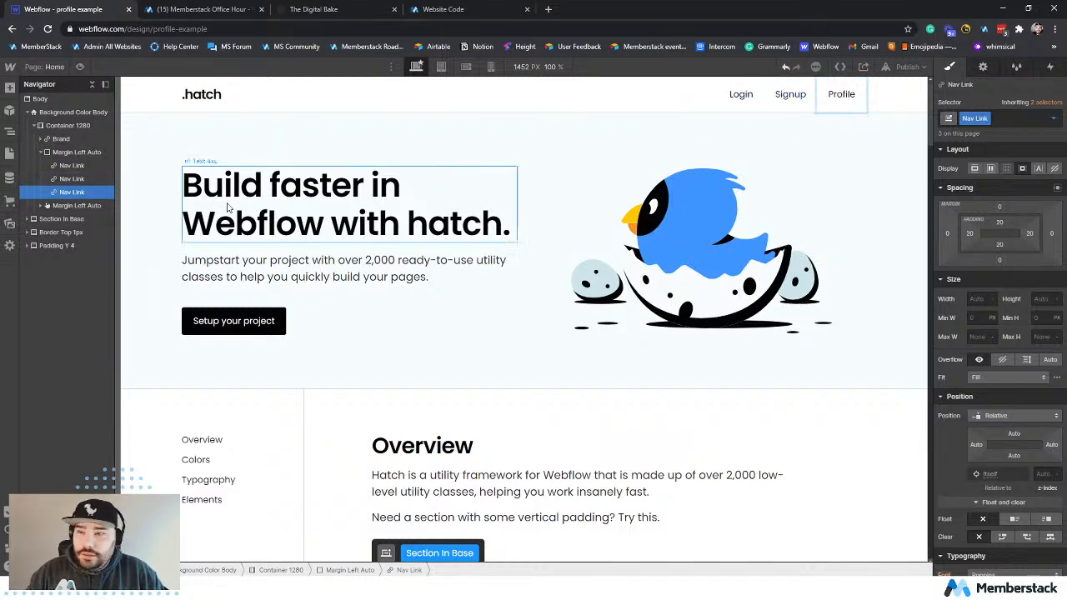
{"action": "left_click", "coordinate": [202, 207]}
Duplicate the Profile navigation link and change the copy's text to "Login".
{"action": "left_click", "coordinate": [75, 195]}
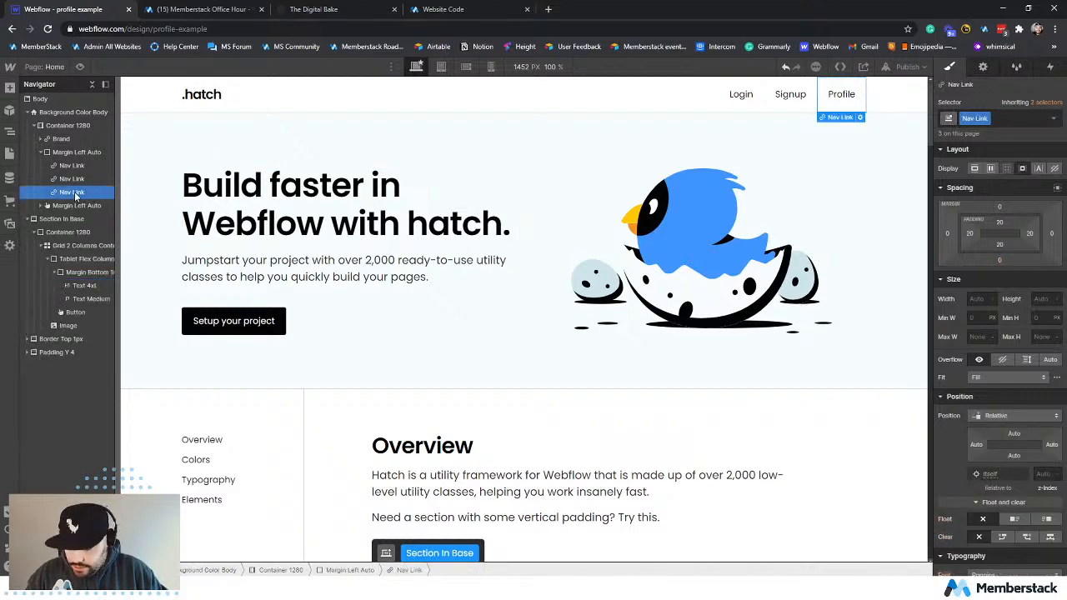
{"action": "mouse_move", "coordinate": [75, 195]}
{"action": "left_mouse_down"}
{"action": "mouse_move", "coordinate": [80, 164]}
{"action": "mouse_move", "coordinate": [79, 208]}
{"action": "left_mouse_up"}
{"action": "double_click", "coordinate": [840, 94]}
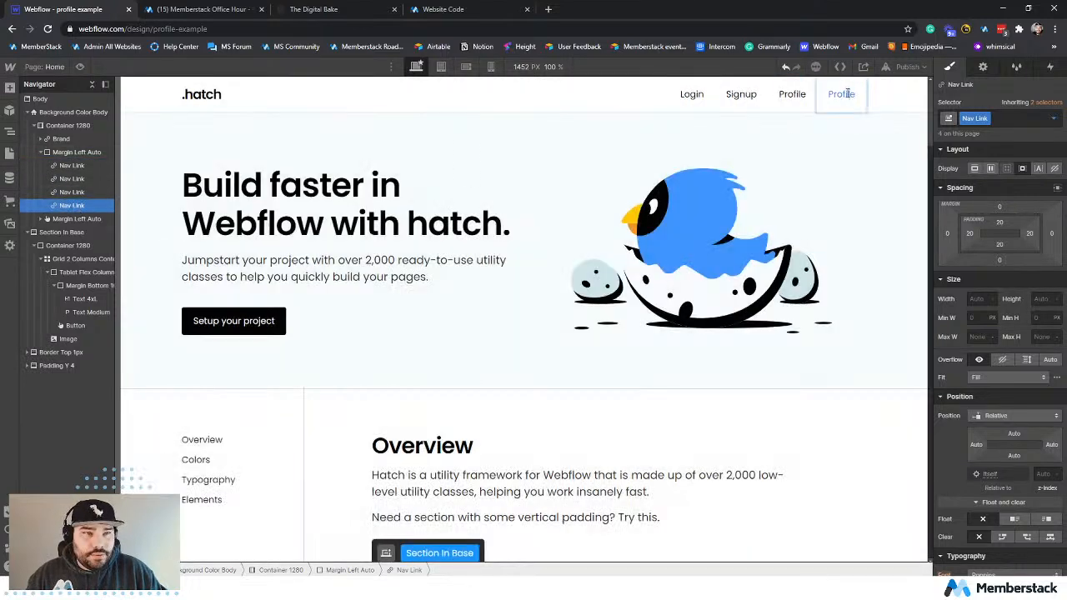
{"action": "left_click_drag", "start_coordinate": [855, 95], "coordinate": [839, 95]}
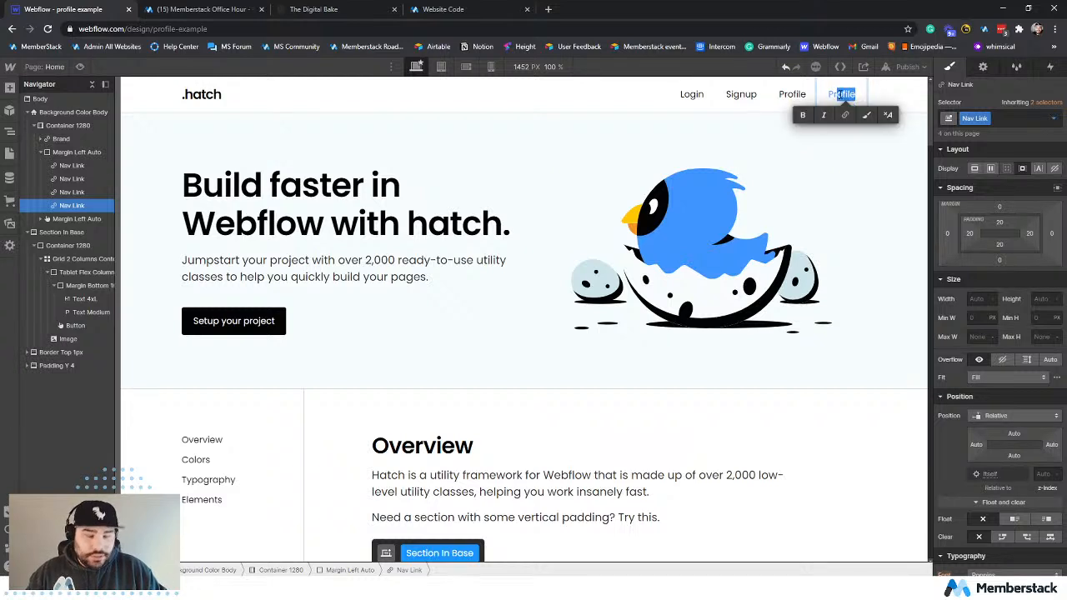
{"action": "key", "text": "BackSpace"}
{"action": "key", "text": "BackSpace"}
{"action": "key", "text": "BackSpace"}
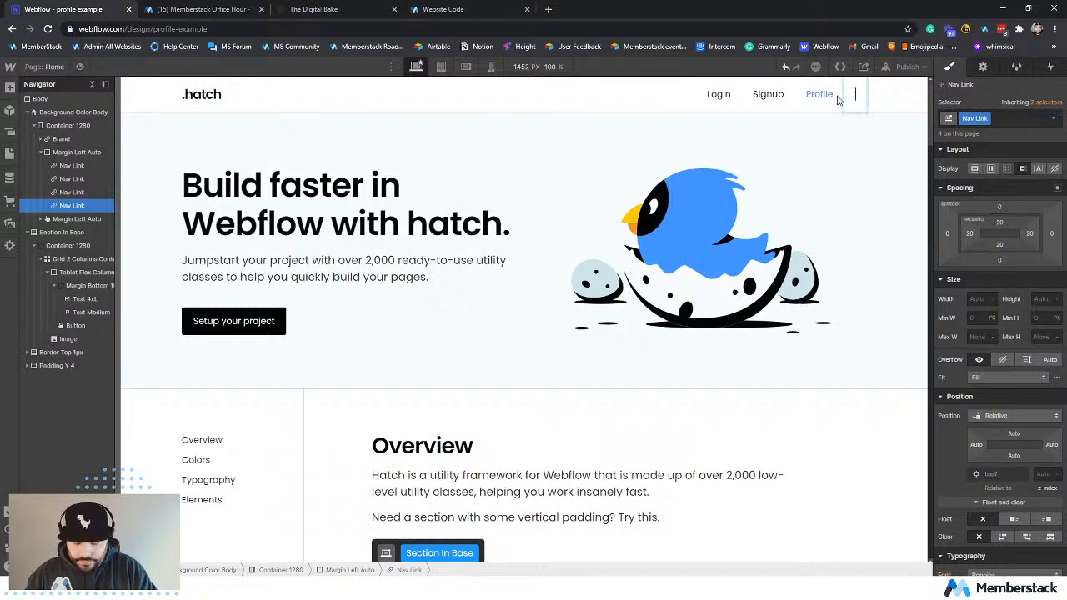
{"action": "type", "text": "Login"}
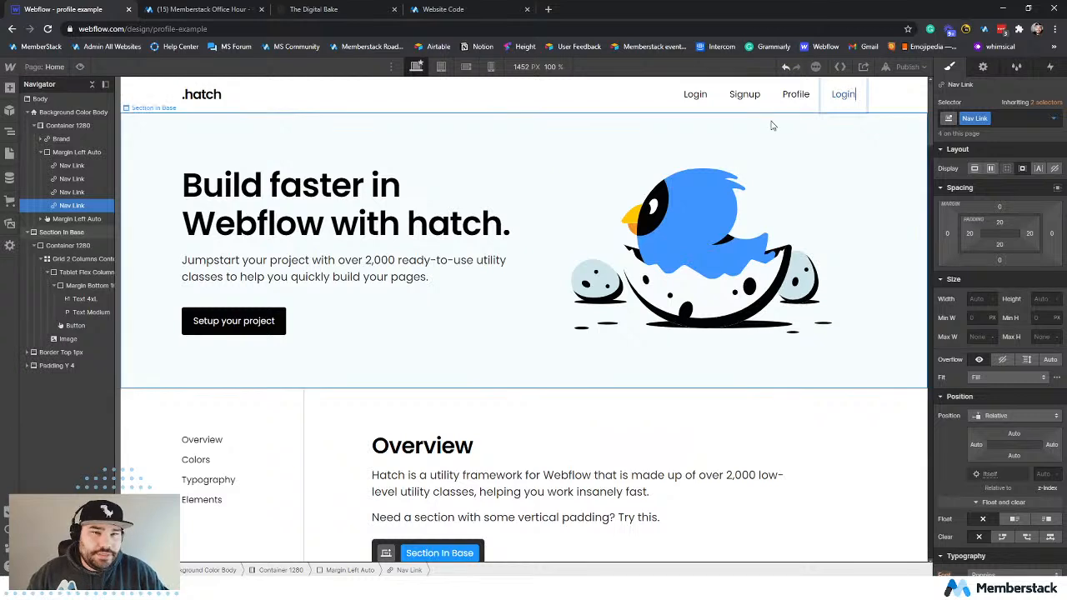
{"action": "left_click", "coordinate": [724, 134]}
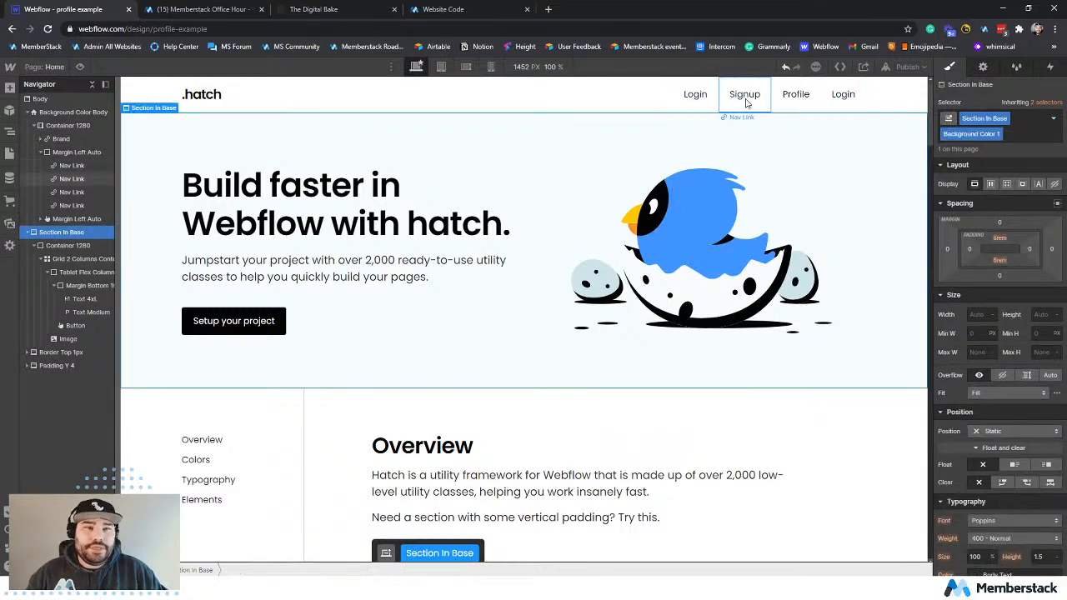
Switch to Memberstack and copy the login modal link #/ms/login from the Forms & Fields links list.
{"action": "left_click", "coordinate": [447, 9]}
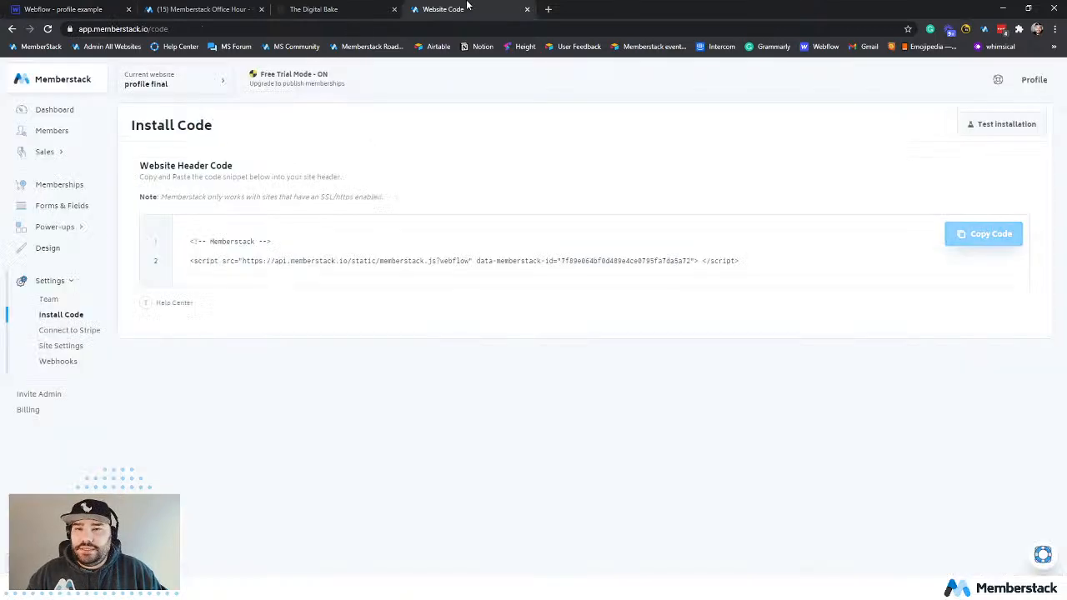
{"action": "left_click", "coordinate": [62, 206]}
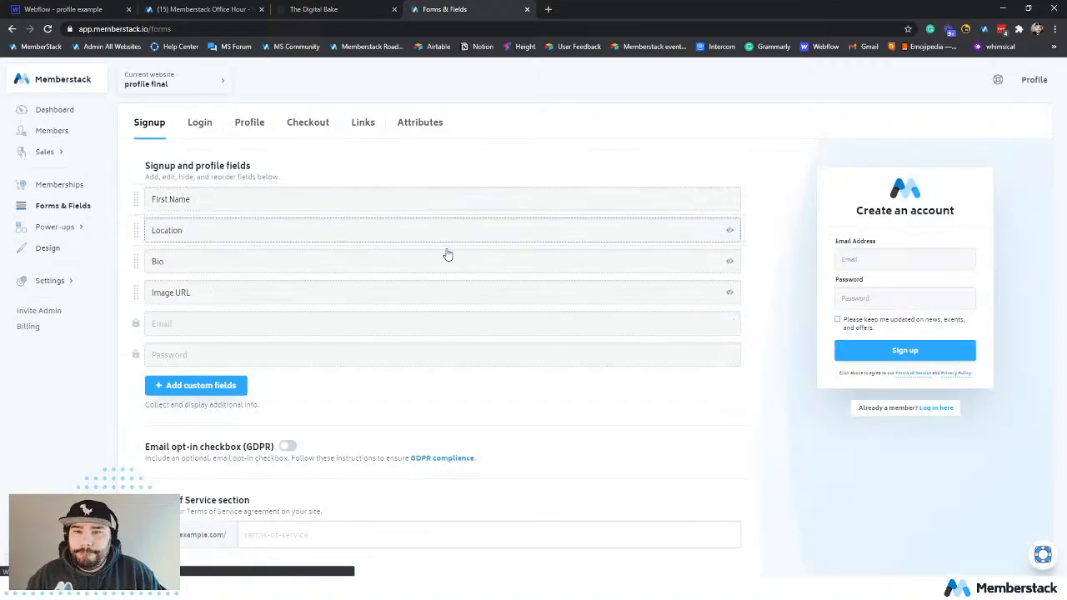
{"action": "left_click", "coordinate": [363, 125]}
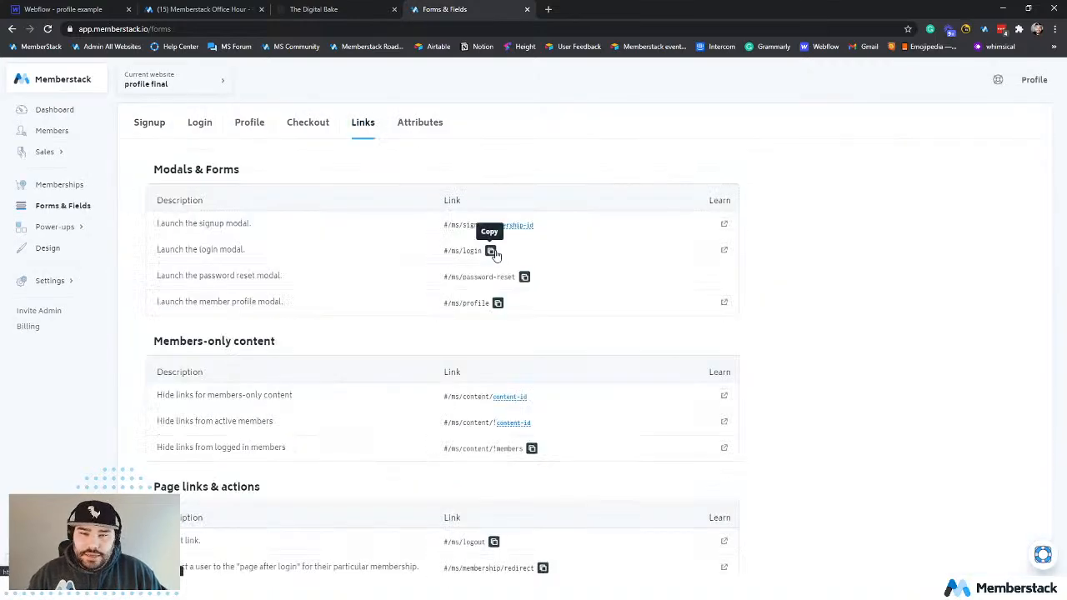
{"action": "left_click", "coordinate": [490, 250]}
Switch to the Webflow Designer, set the first Login link's URL to #/ms/login and turn off opening in a new tab.
{"action": "left_click", "coordinate": [76, 6]}
{"action": "left_click", "coordinate": [715, 103]}
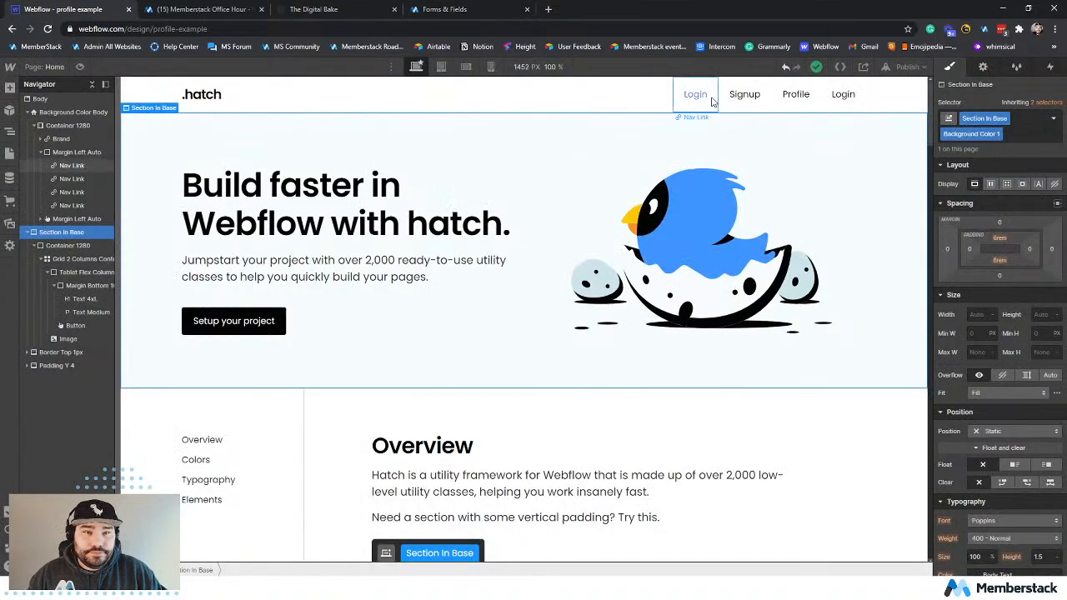
{"action": "left_click", "coordinate": [982, 67]}
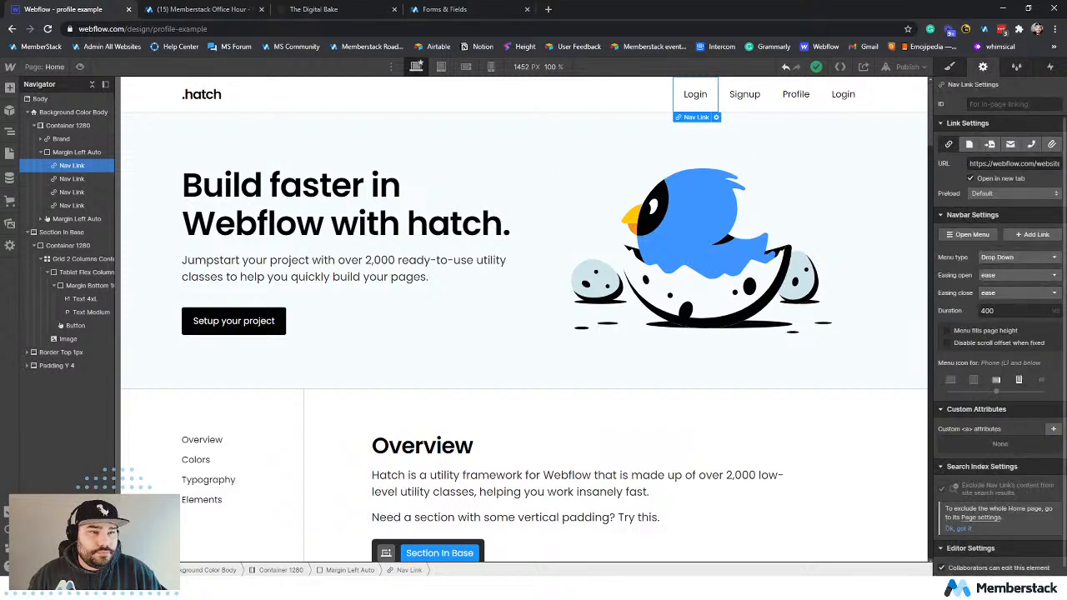
{"action": "left_click", "coordinate": [987, 164]}
{"action": "key", "text": "ctrl+v"}
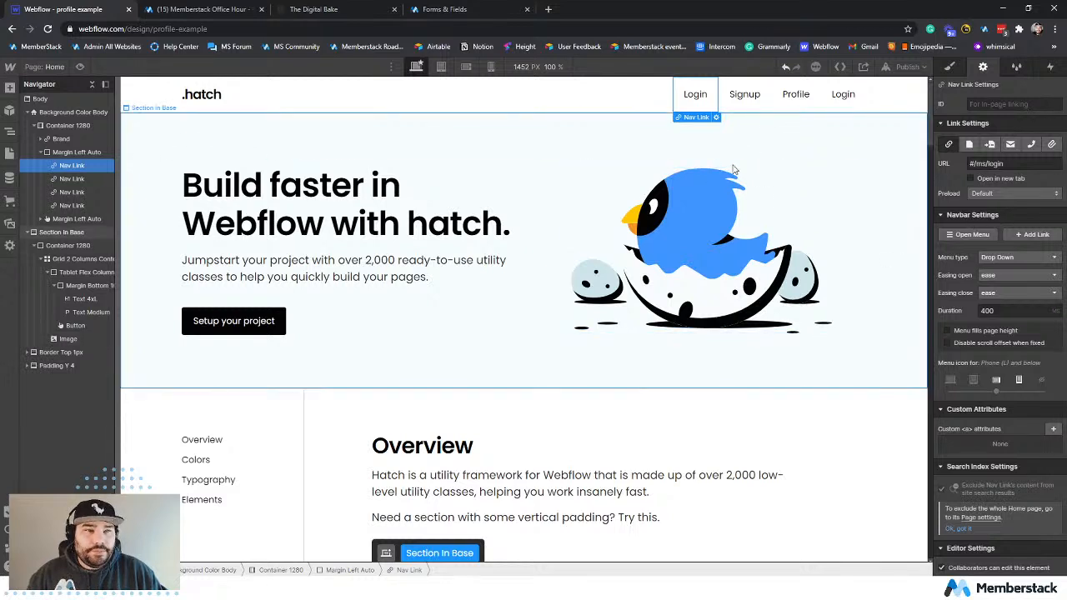
{"action": "left_click", "coordinate": [733, 170]}
Publish the site to profile-example.webflow.io and test the first Login link on the live page.
{"action": "left_click", "coordinate": [907, 68]}
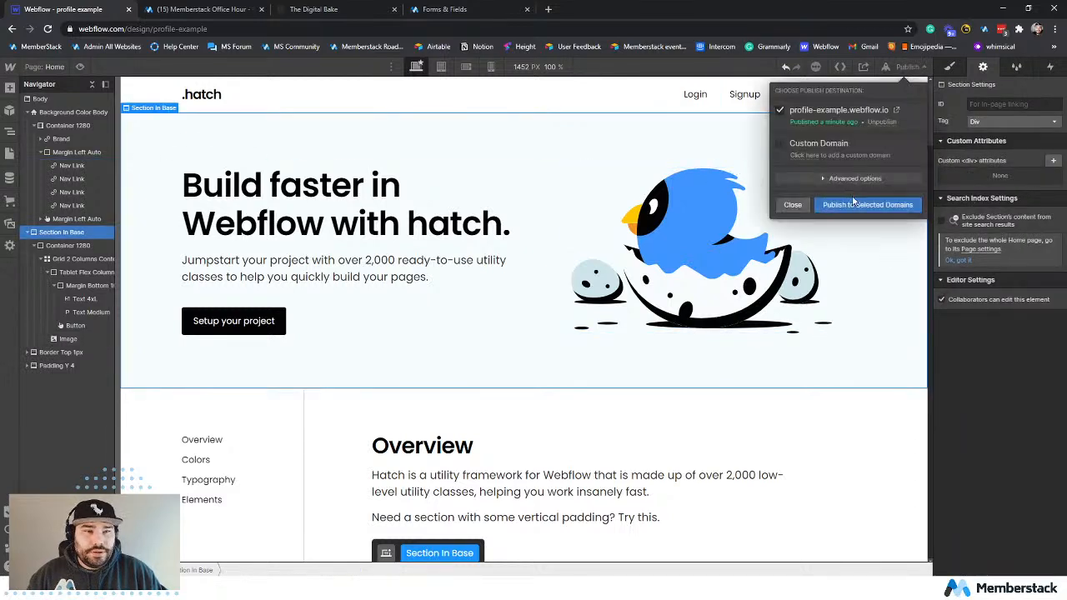
{"action": "left_click", "coordinate": [850, 204]}
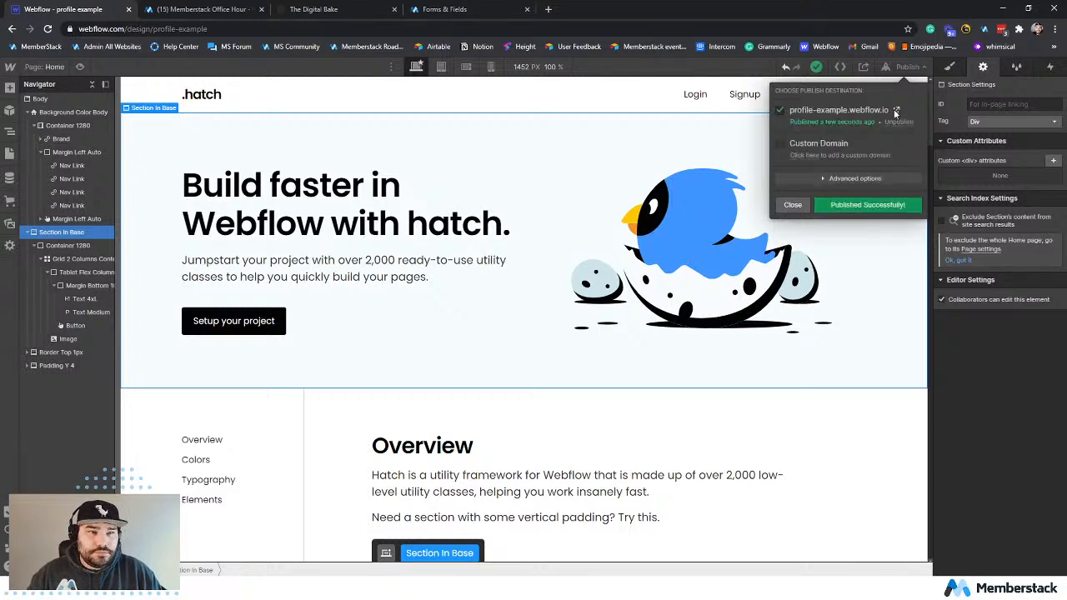
{"action": "left_click", "coordinate": [896, 110]}
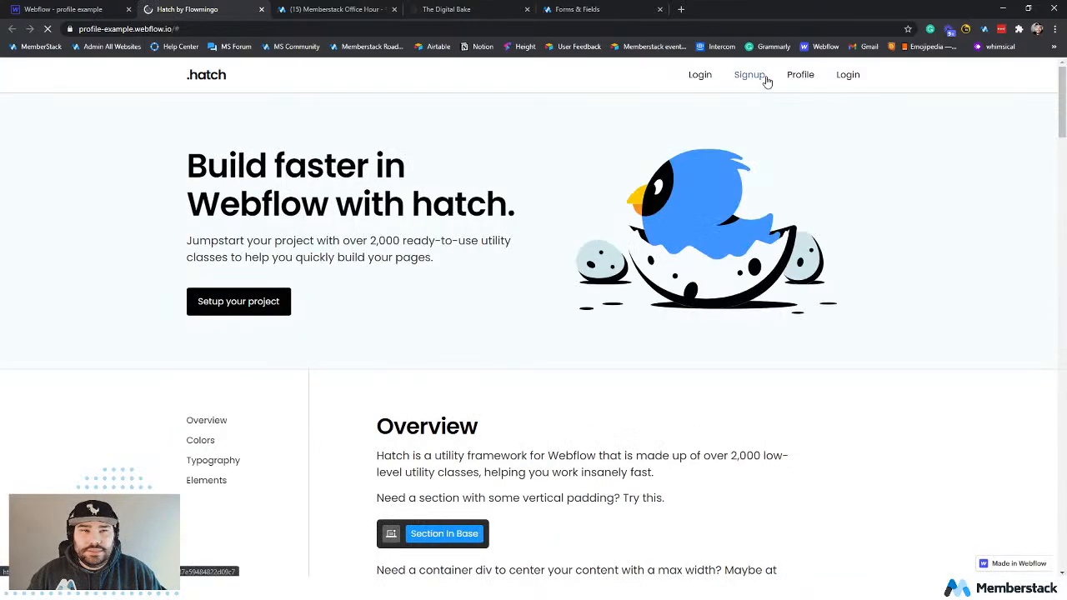
{"action": "left_click", "coordinate": [700, 81]}
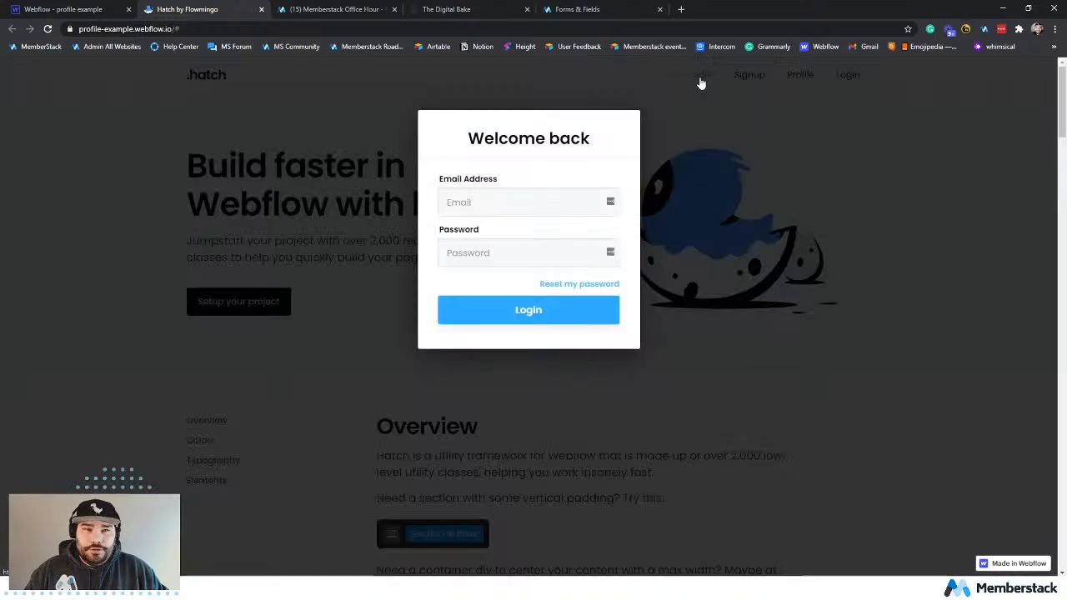
{"action": "left_click", "coordinate": [709, 175]}
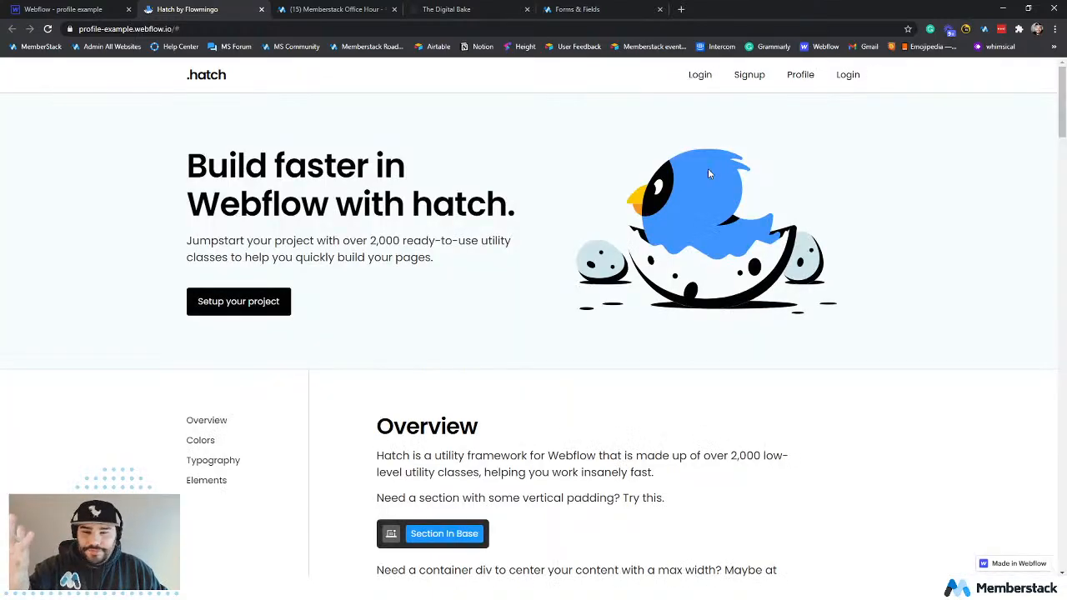
{"action": "left_click", "coordinate": [96, 12]}
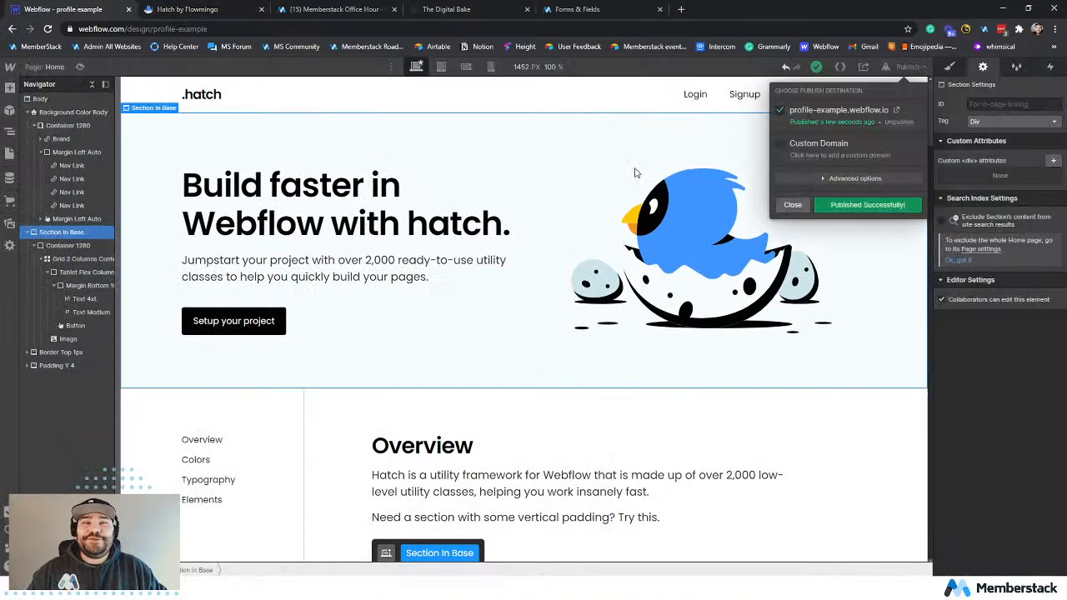
{"action": "left_click", "coordinate": [675, 200]}
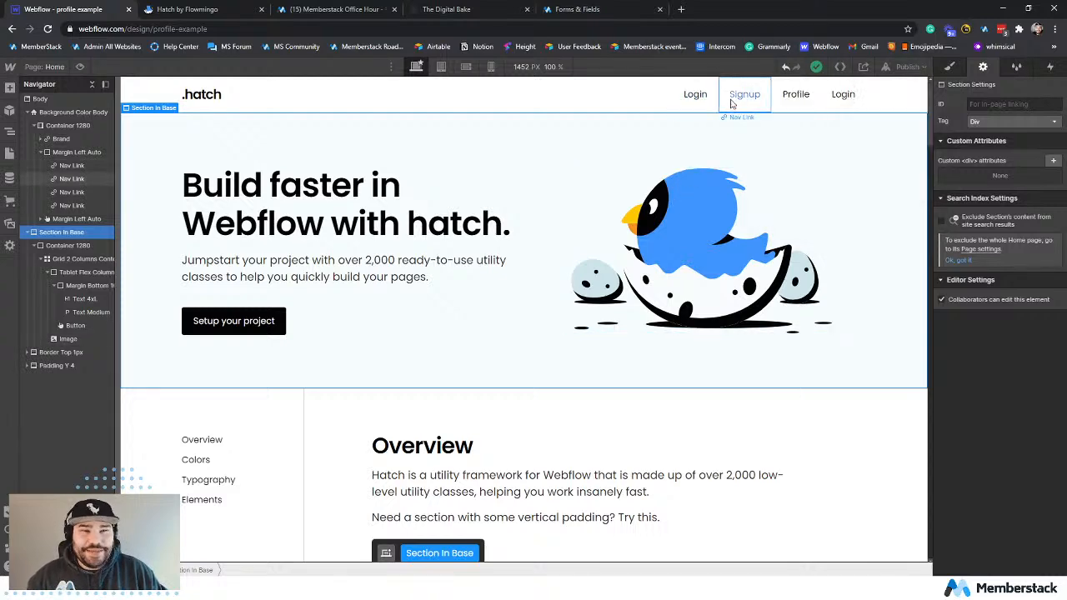
Switch to Memberstack and copy the logout link #/ms/logout from the page links and actions.
{"action": "left_click", "coordinate": [625, 11]}
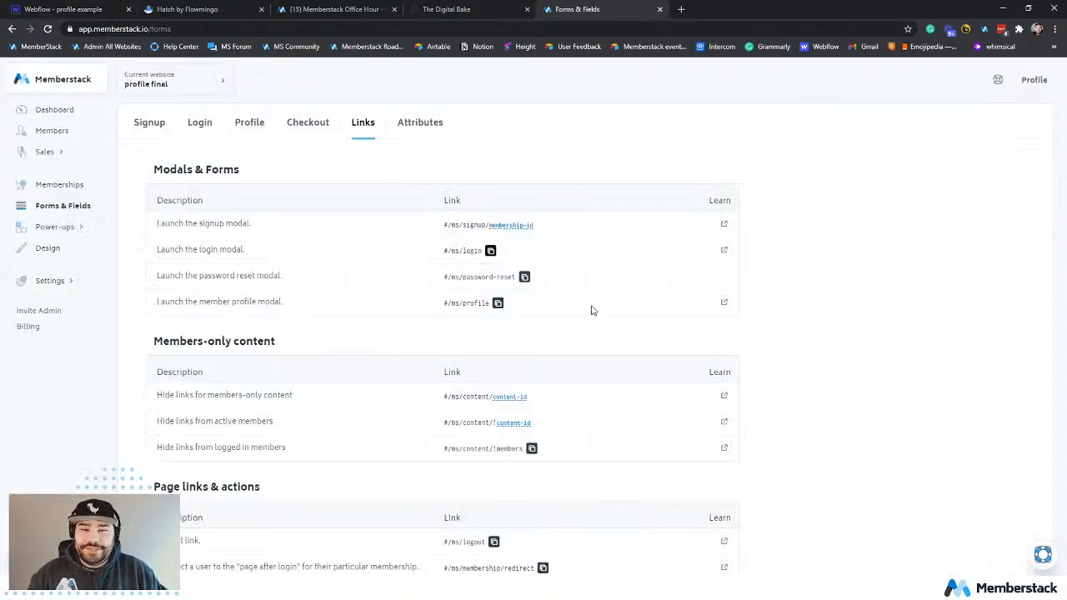
{"action": "scroll", "coordinate": [596, 310], "scroll_direction": "down", "scroll_amount": 2}
{"action": "scroll", "coordinate": [609, 294], "scroll_direction": "up", "scroll_amount": 1}
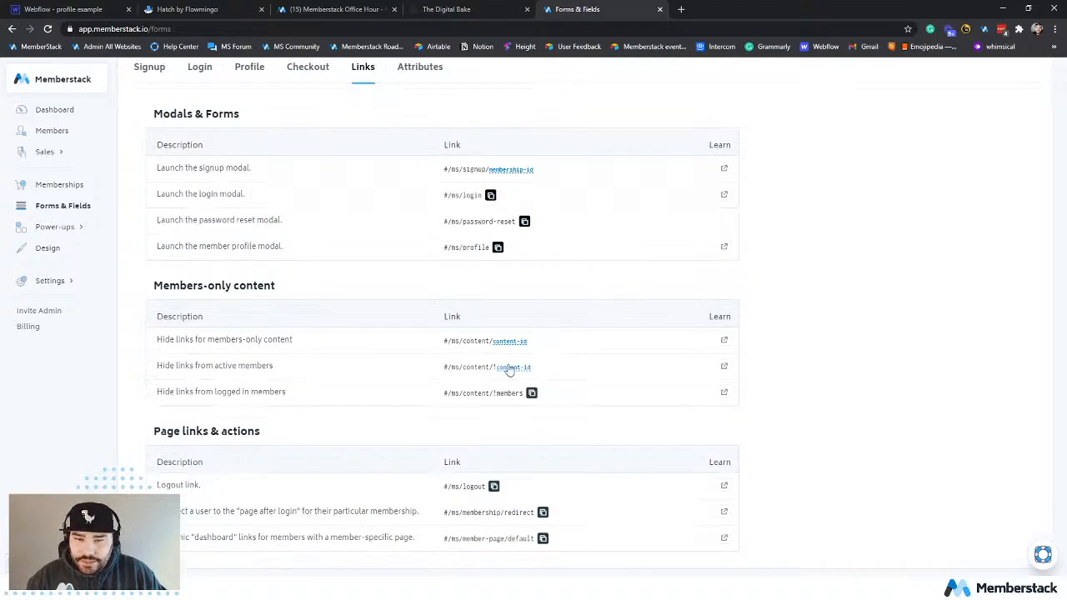
{"action": "left_click", "coordinate": [492, 487]}
Switch to the Webflow Designer and change the last navigation link's text to "Logout".
{"action": "key", "text": "ctrl+1"}
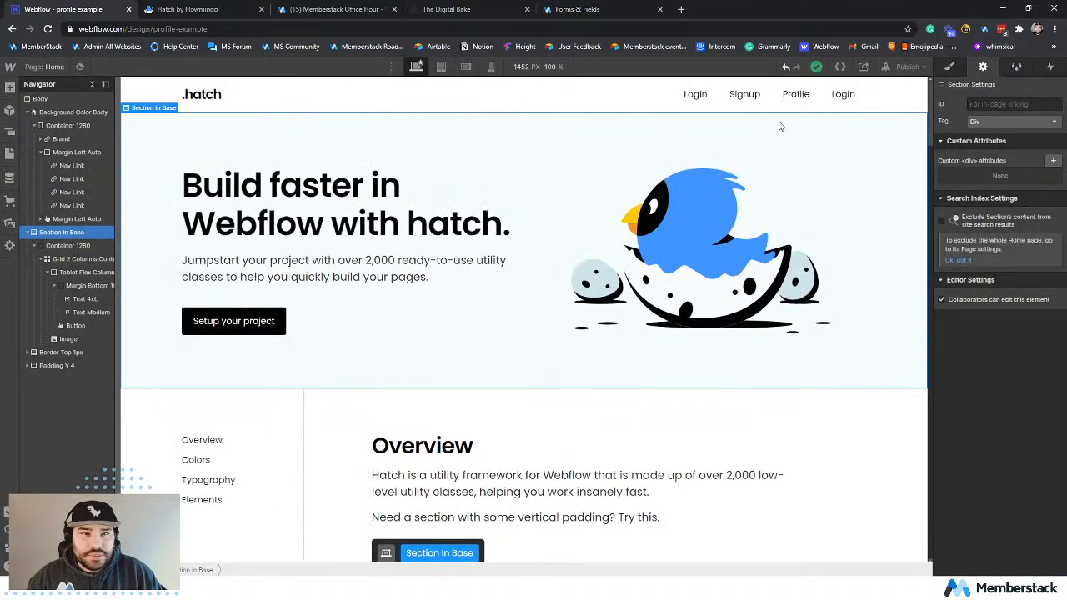
{"action": "left_click", "coordinate": [840, 96]}
{"action": "double_click", "coordinate": [841, 96]}
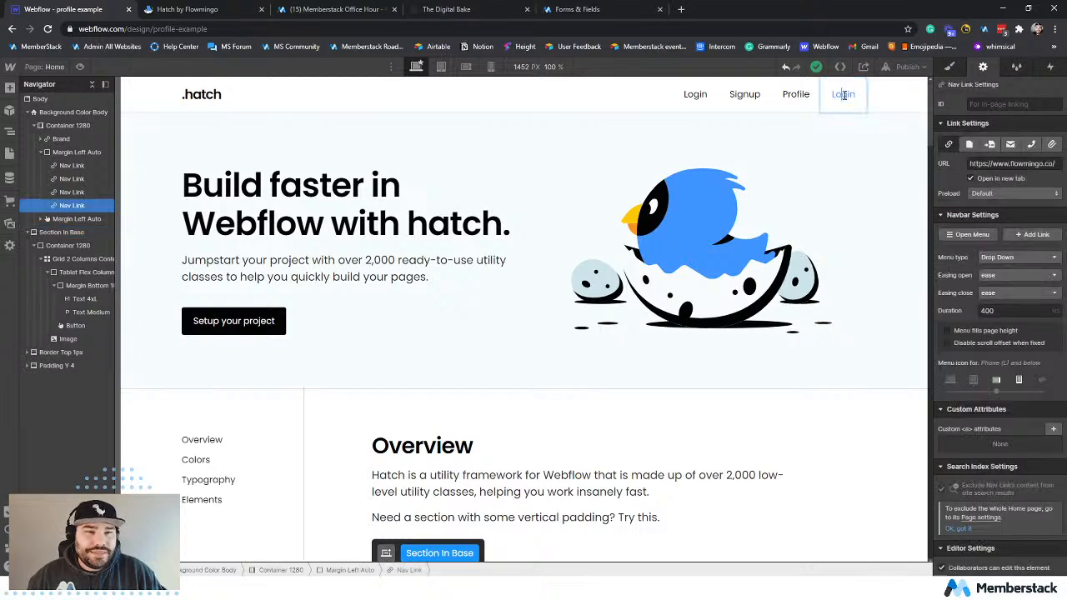
{"action": "type", "text": "Logout"}
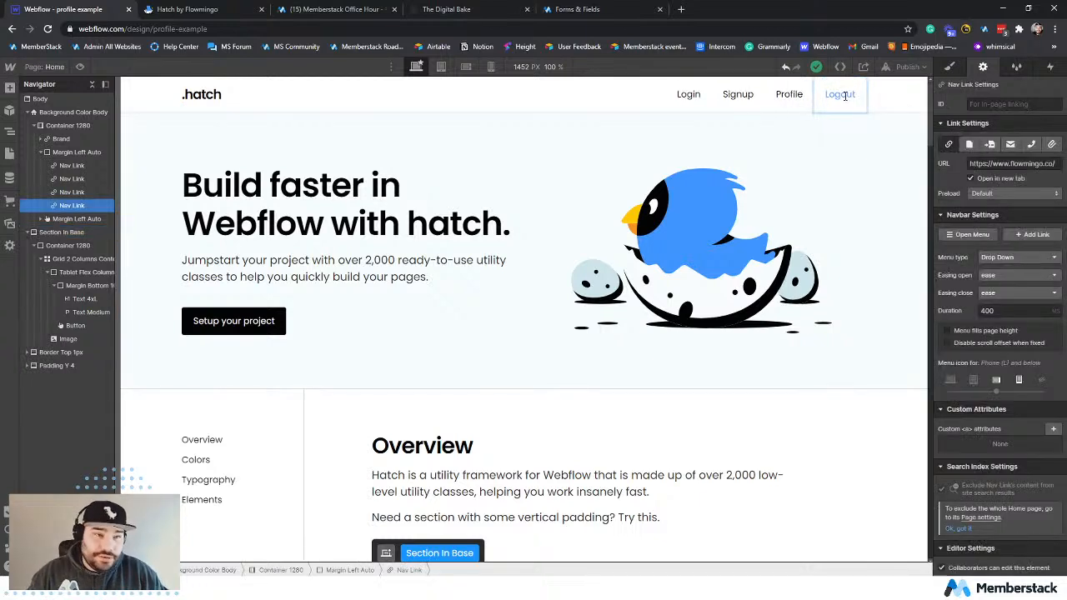
{"action": "key", "text": "Escape"}
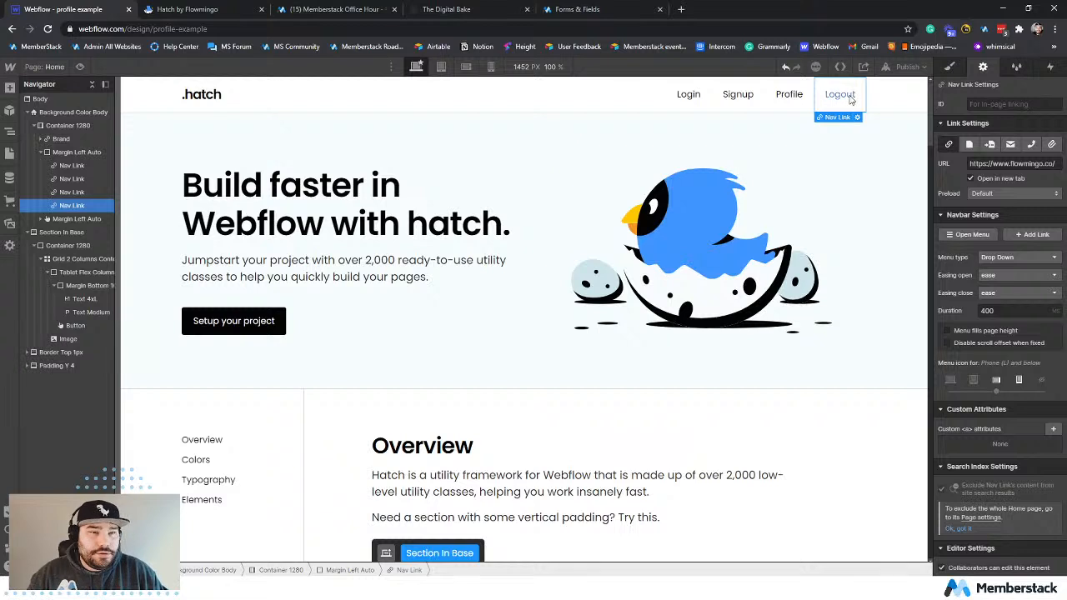
Set the Logout link's URL to #/ms/logout and turn off opening in a new tab.
{"action": "left_click", "coordinate": [984, 162]}
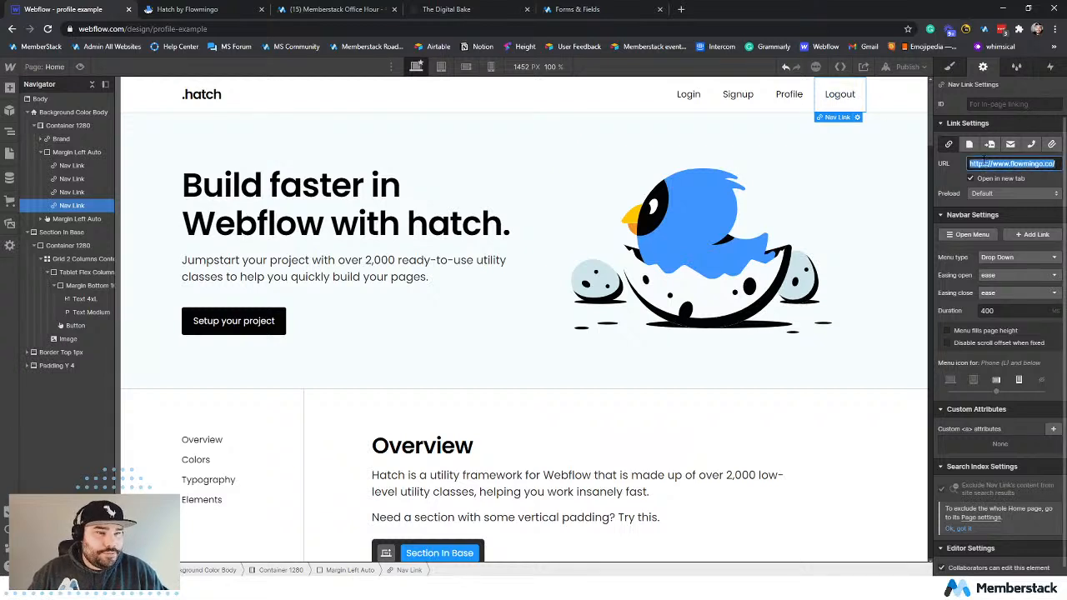
{"action": "key", "text": "ctrl+v"}
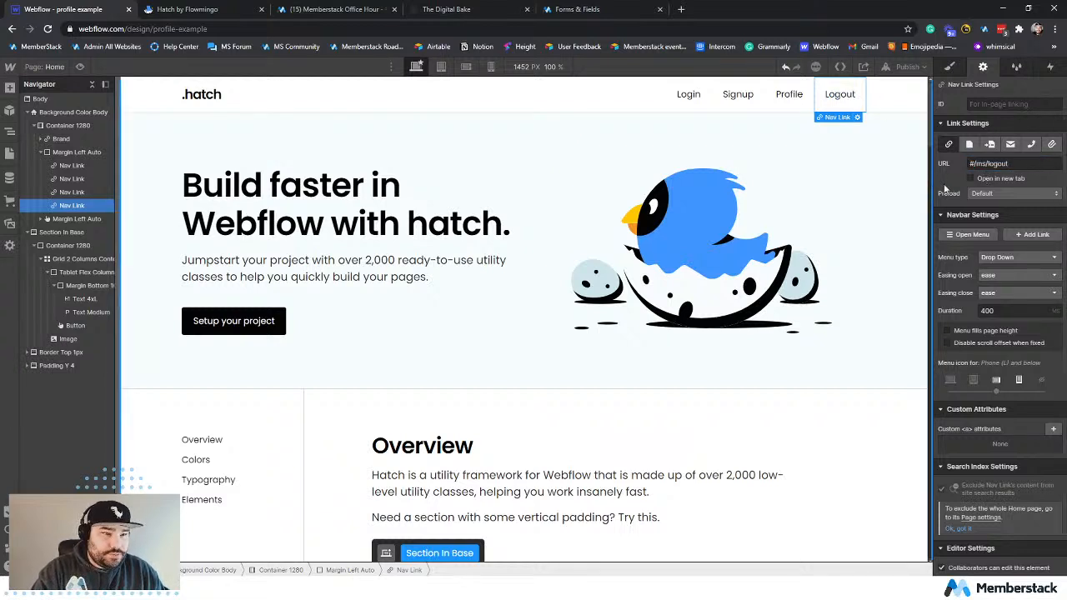
{"action": "left_click", "coordinate": [846, 188]}
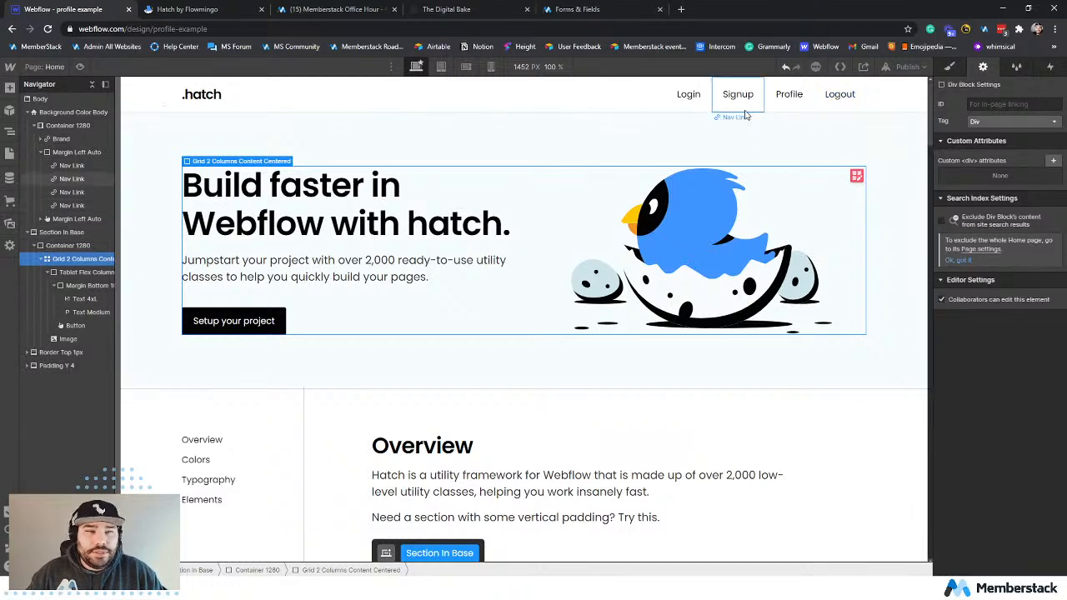
Switch to Memberstack and copy the Free Plan's signup link from the membership plans.
{"action": "left_click", "coordinate": [602, 9]}
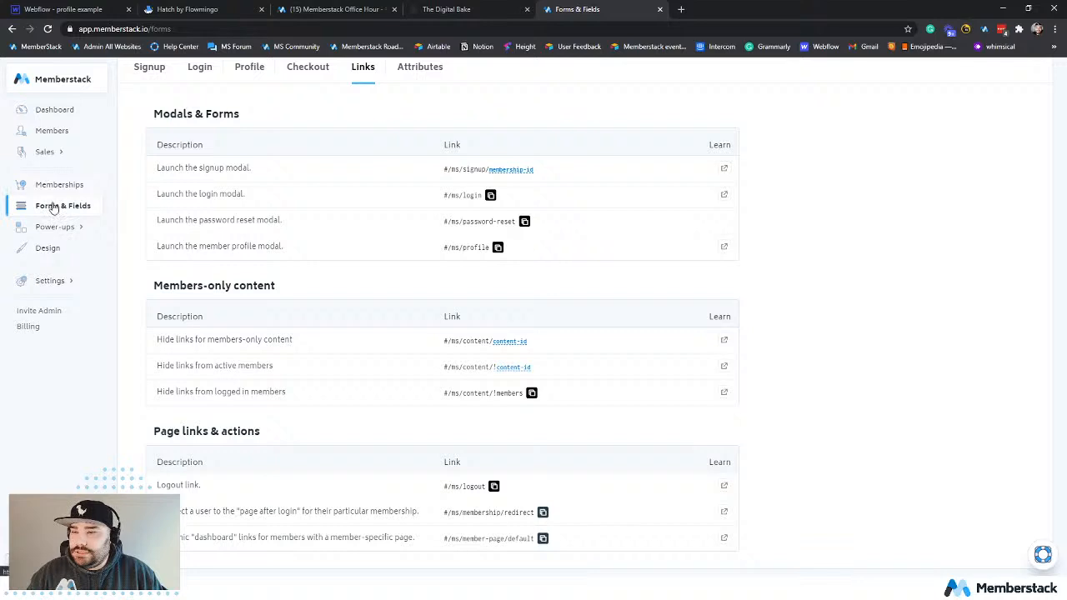
{"action": "left_click", "coordinate": [58, 184]}
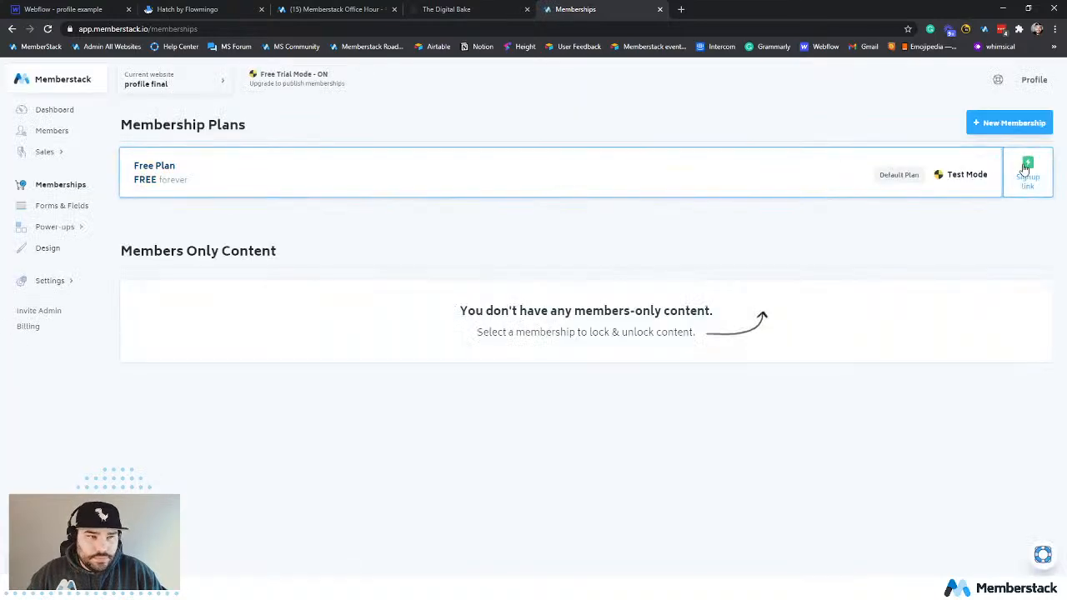
{"action": "left_click", "coordinate": [1026, 171]}
{"action": "left_click", "coordinate": [947, 194]}
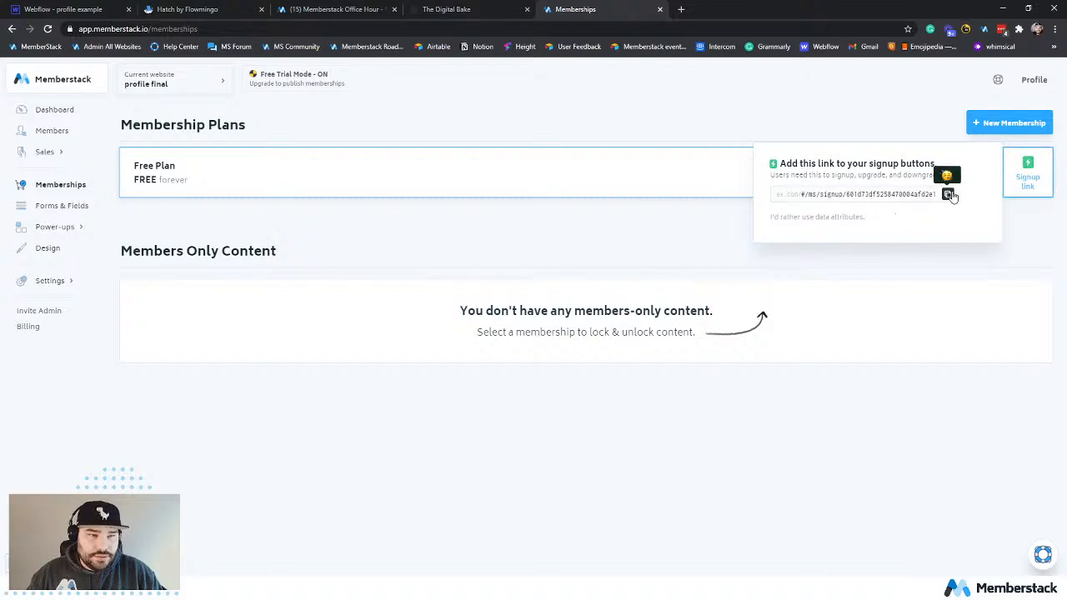
{"action": "mouse_move", "coordinate": [1028, 177]}
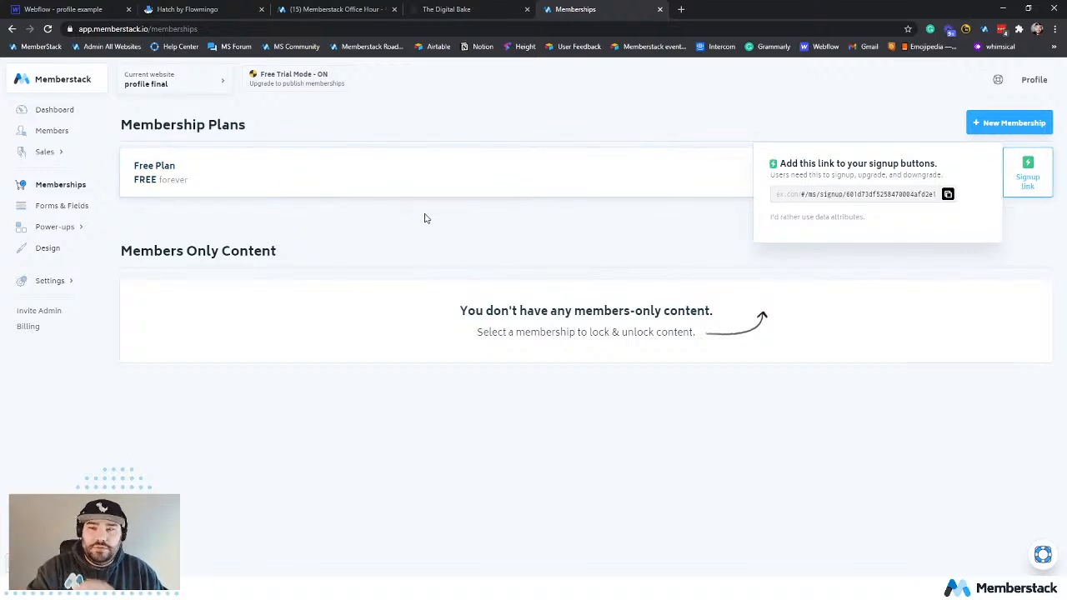
Switch to the Webflow Designer and set the Signup navigation link's URL to the copied #/ms/signup link.
{"action": "left_click", "coordinate": [55, 8]}
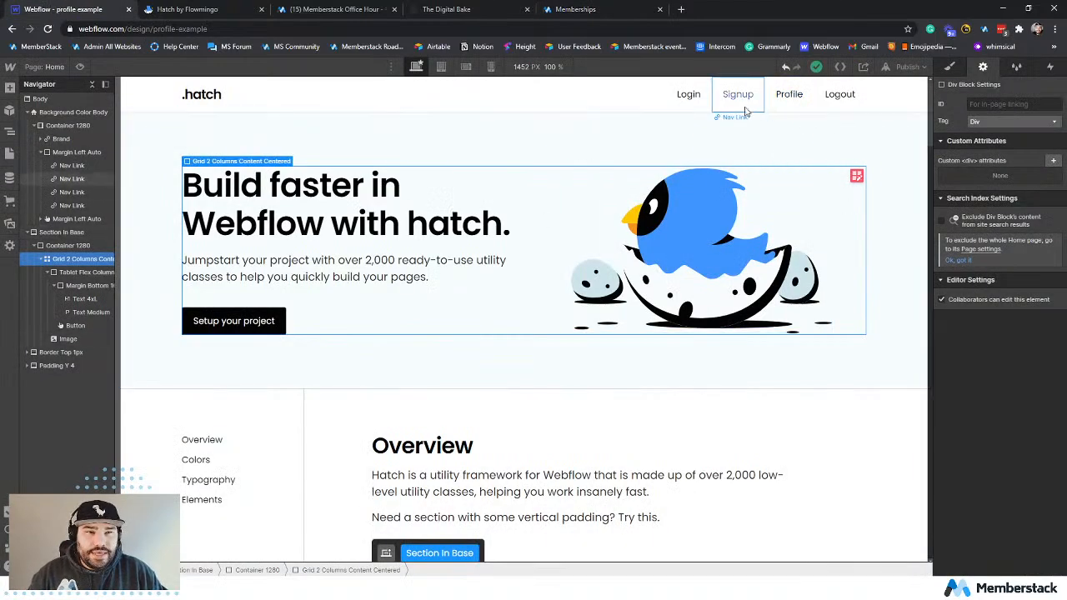
{"action": "left_click", "coordinate": [737, 94]}
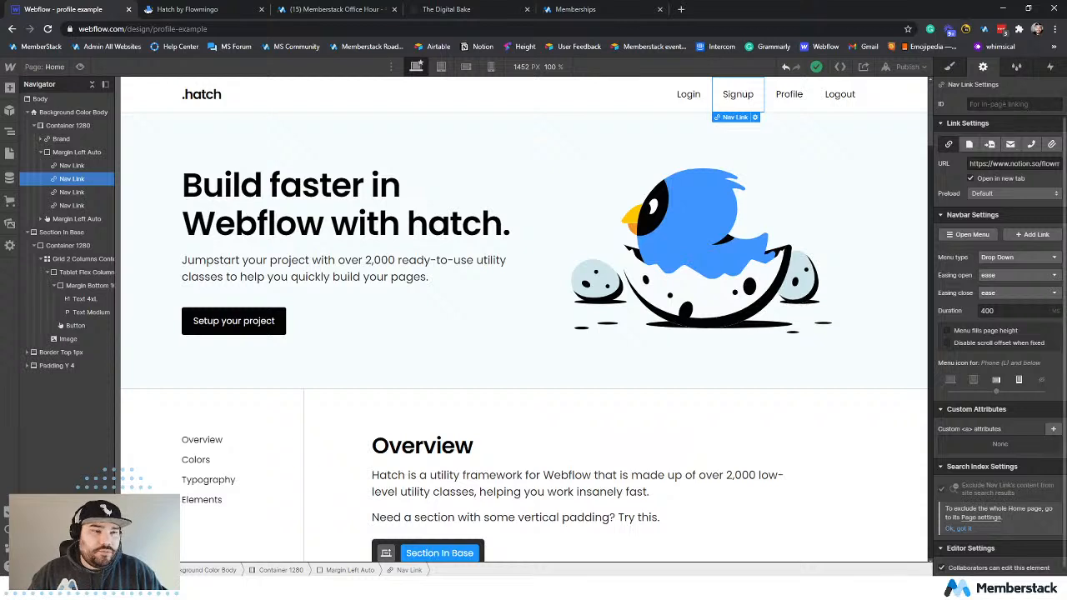
{"action": "left_click", "coordinate": [1000, 164]}
{"action": "key", "text": "ctrl+a"}
{"action": "key", "text": "ctrl+v"}
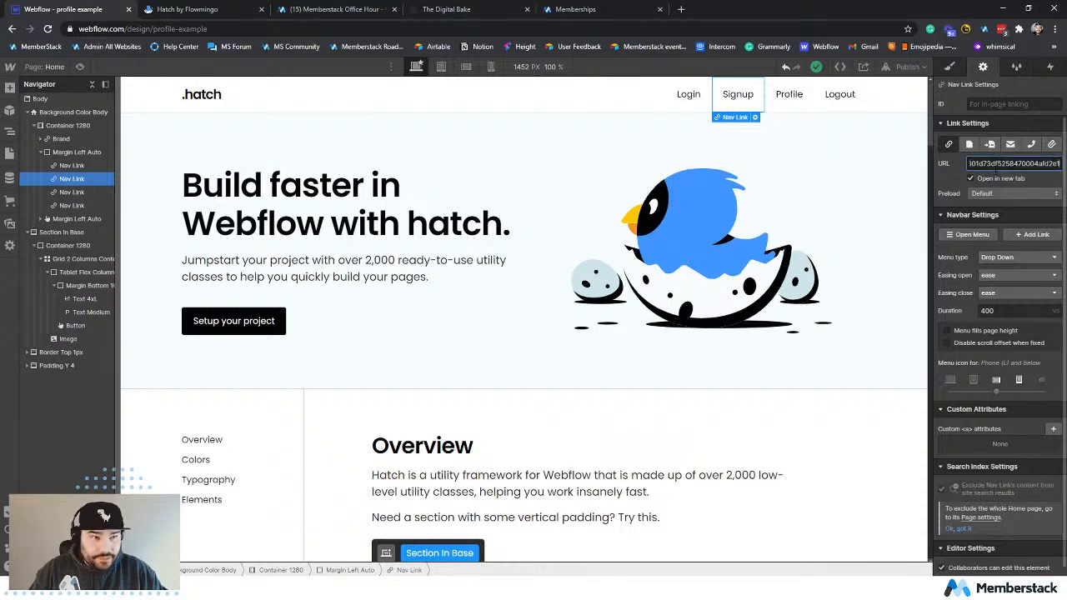
{"action": "left_click", "coordinate": [803, 202]}
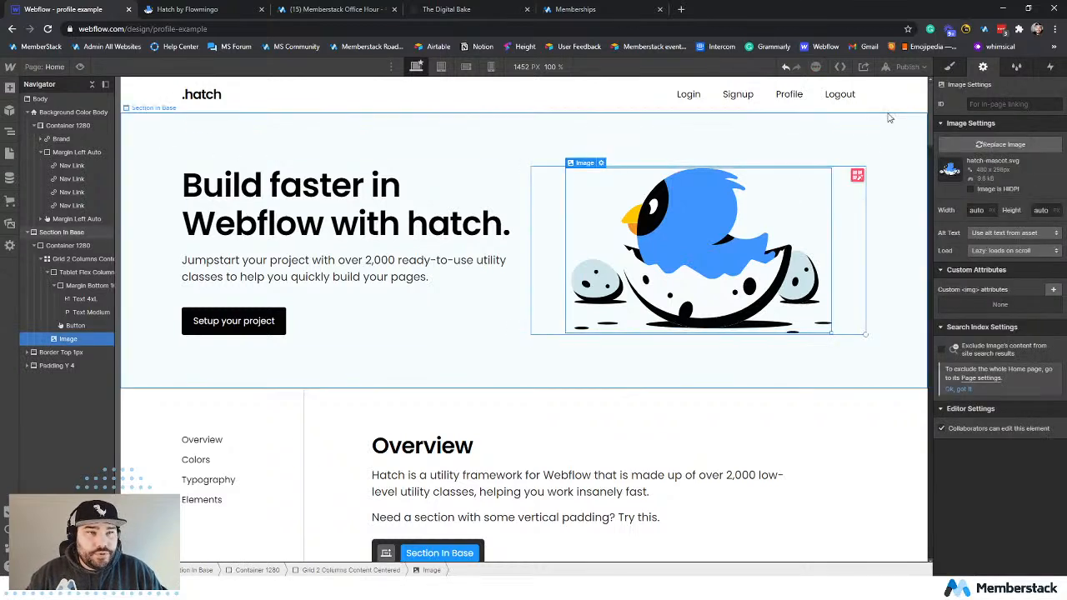
Publish the site to profile-example.webflow.io and reload the live home page without the trailing hash.
{"action": "left_click", "coordinate": [907, 67]}
{"action": "left_click", "coordinate": [866, 204]}
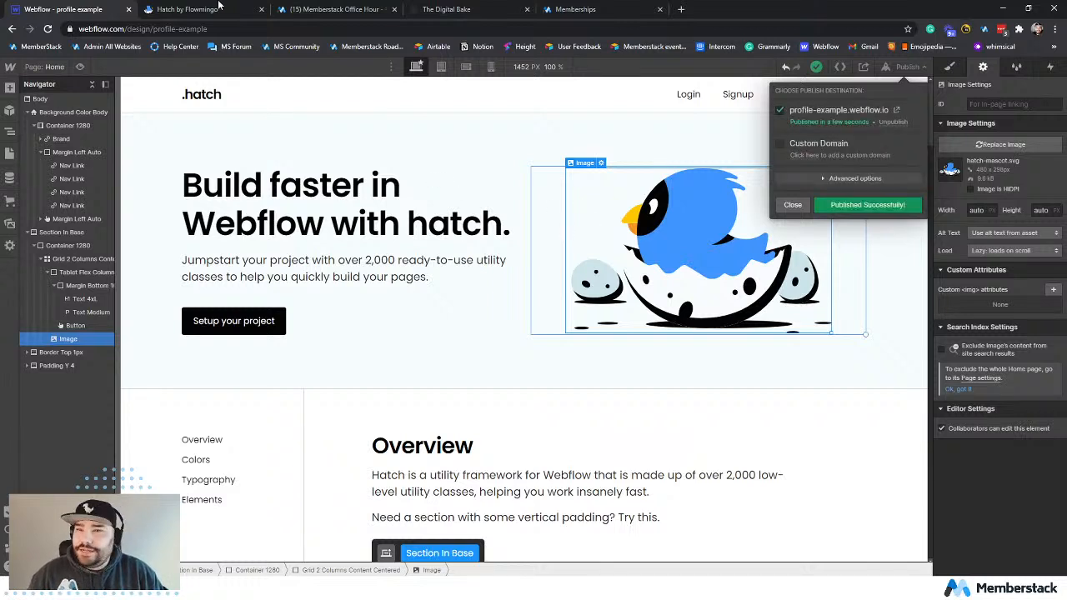
{"action": "left_click", "coordinate": [221, 6]}
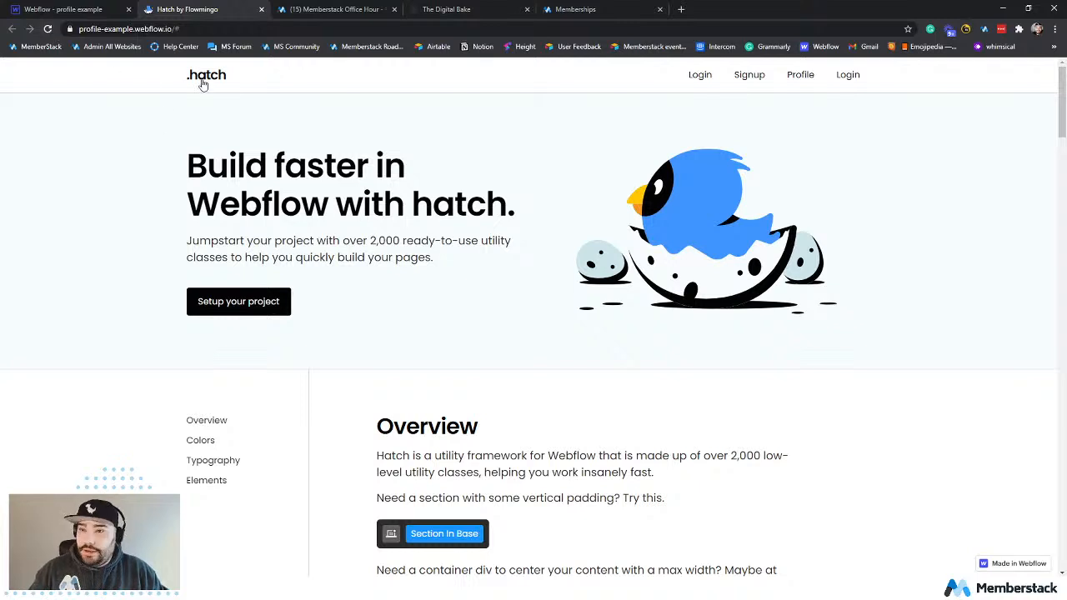
{"action": "left_click", "coordinate": [47, 28]}
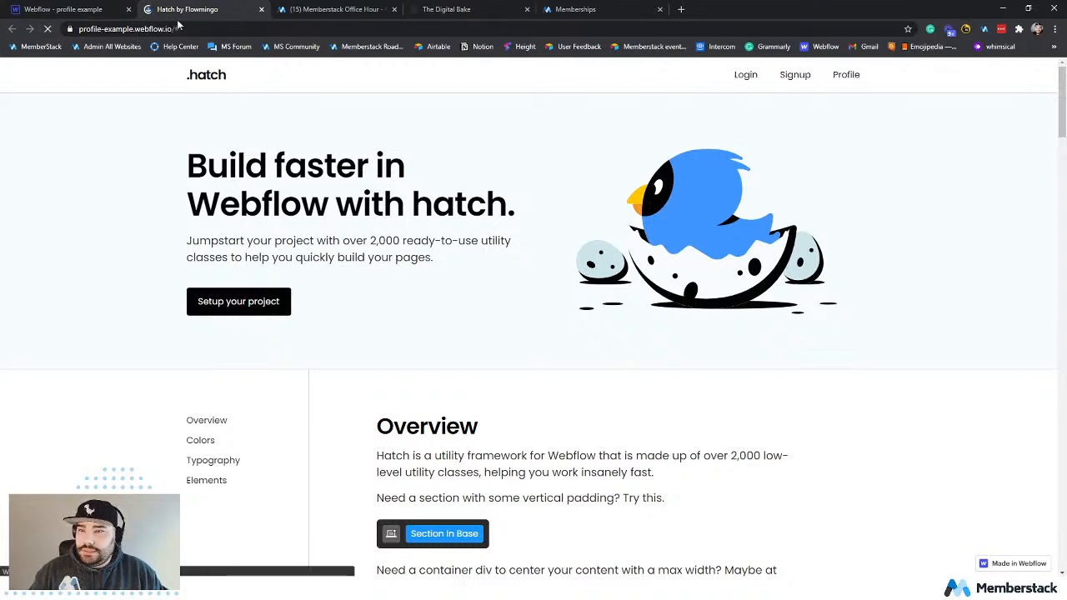
{"action": "left_click", "coordinate": [205, 29]}
{"action": "key", "text": "Return"}
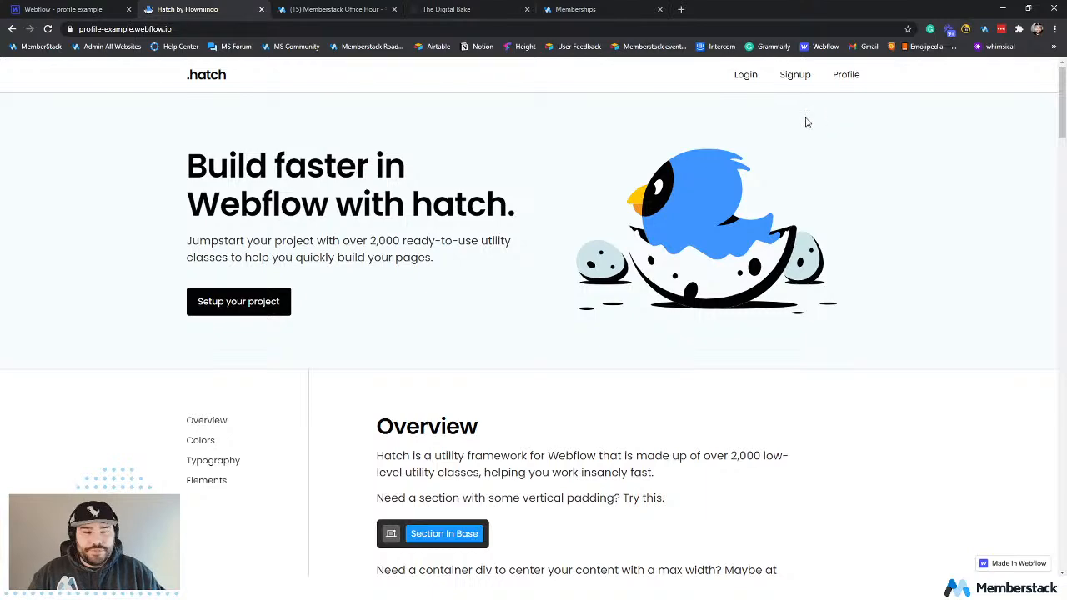
Test the live page's Login link, dismiss its form, and open the Signup form.
{"action": "left_click", "coordinate": [745, 75]}
{"action": "left_click", "coordinate": [726, 171]}
{"action": "left_click", "coordinate": [795, 79]}
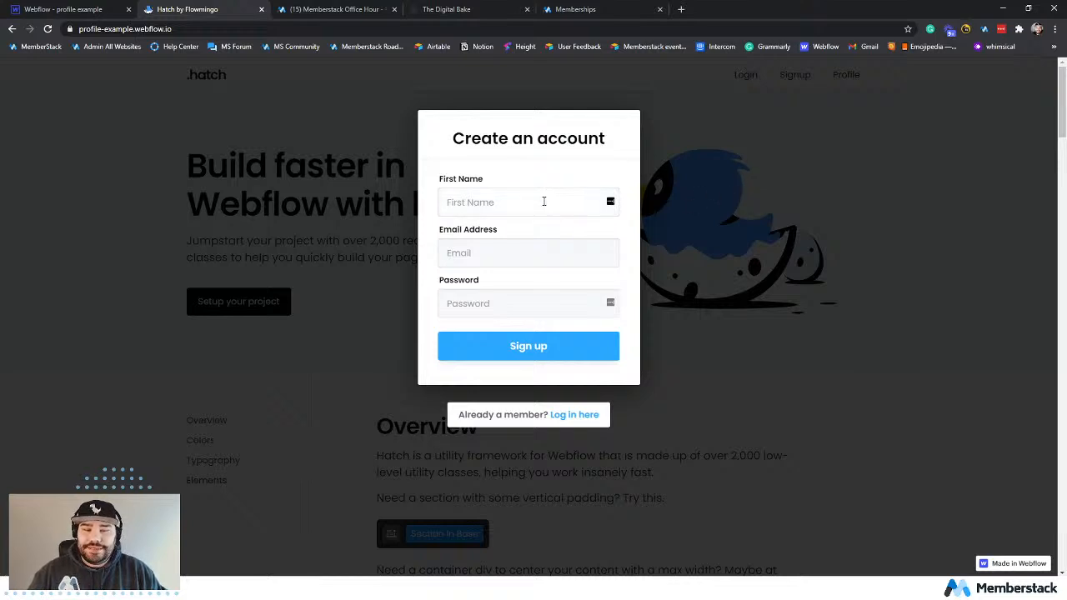
Fill in the member's first name, email address and account password in the signup form and submit it.
{"action": "left_click", "coordinate": [488, 205]}
{"action": "type", "text": "Bob"}
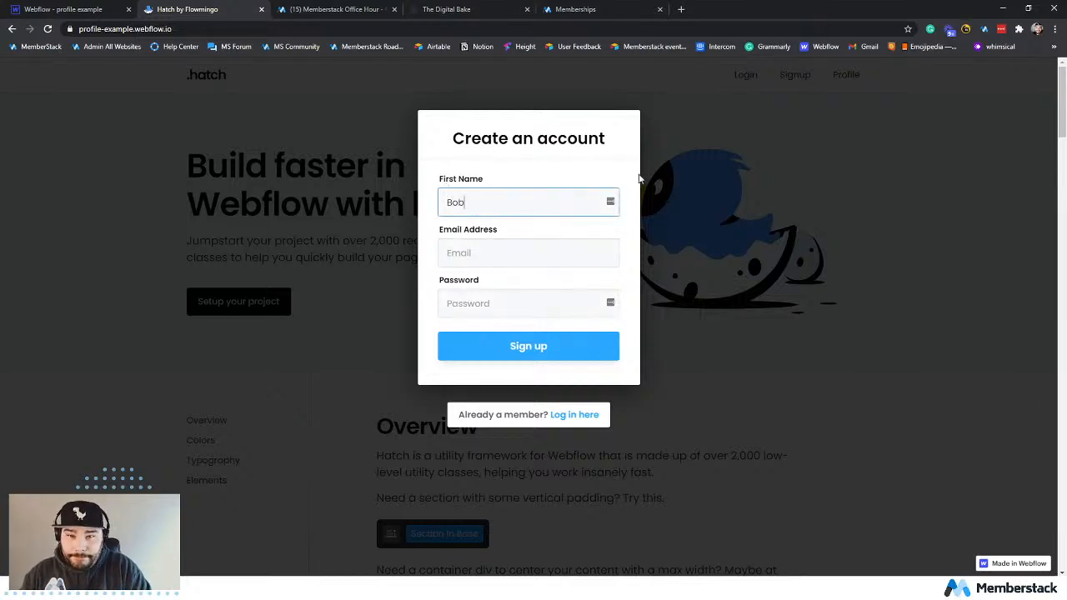
{"action": "key", "text": "Tab"}
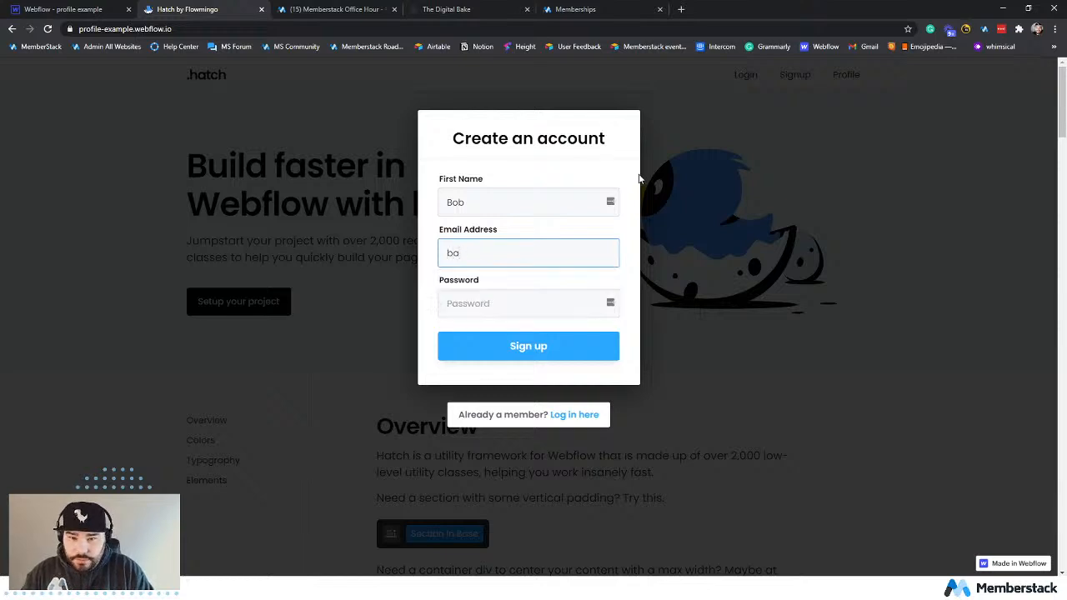
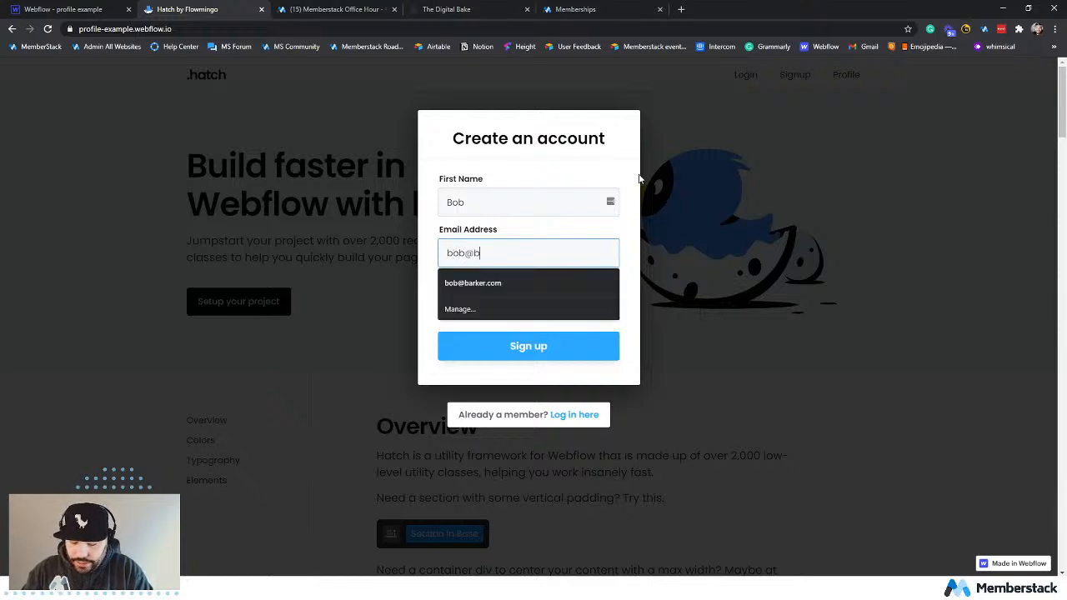
{"action": "key", "text": "Tab"}
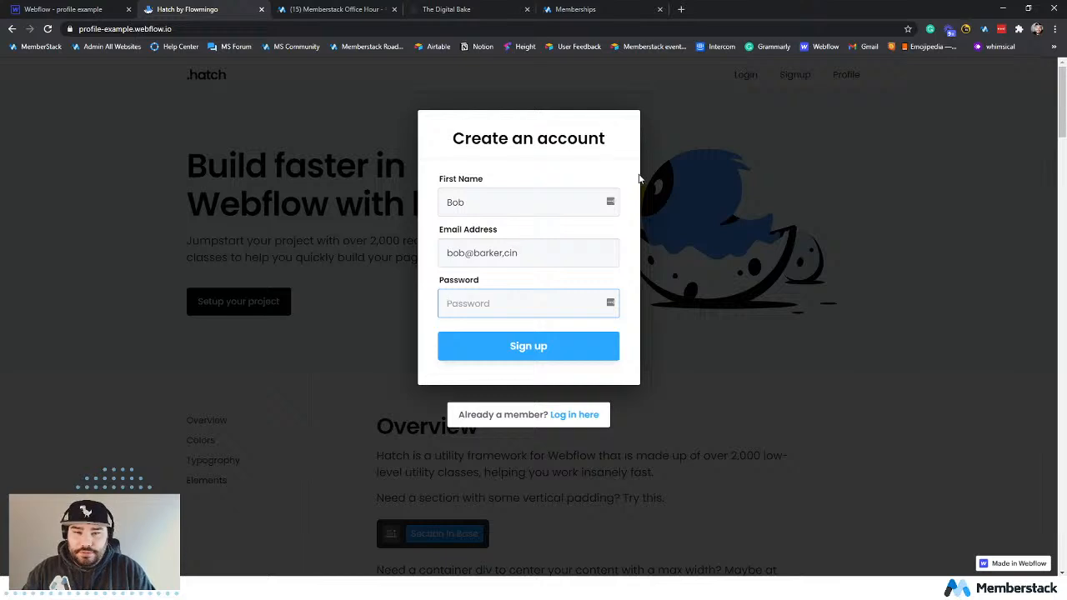
{"action": "left_click_drag", "start_coordinate": [501, 254], "coordinate": [535, 259]}
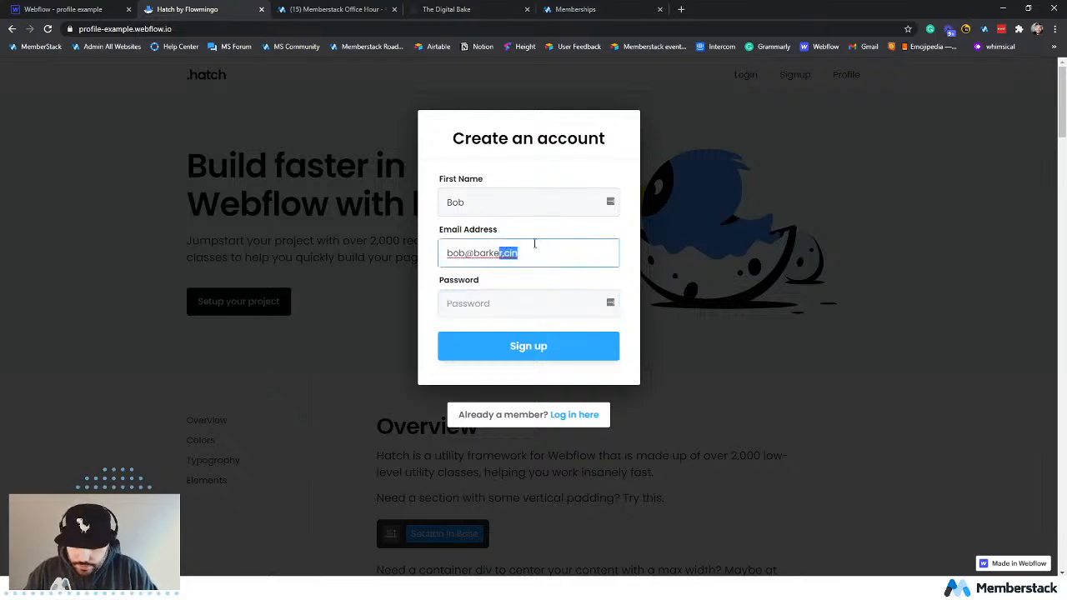
{"action": "key", "text": "BackSpace"}
{"action": "type", "text": "r.com"}
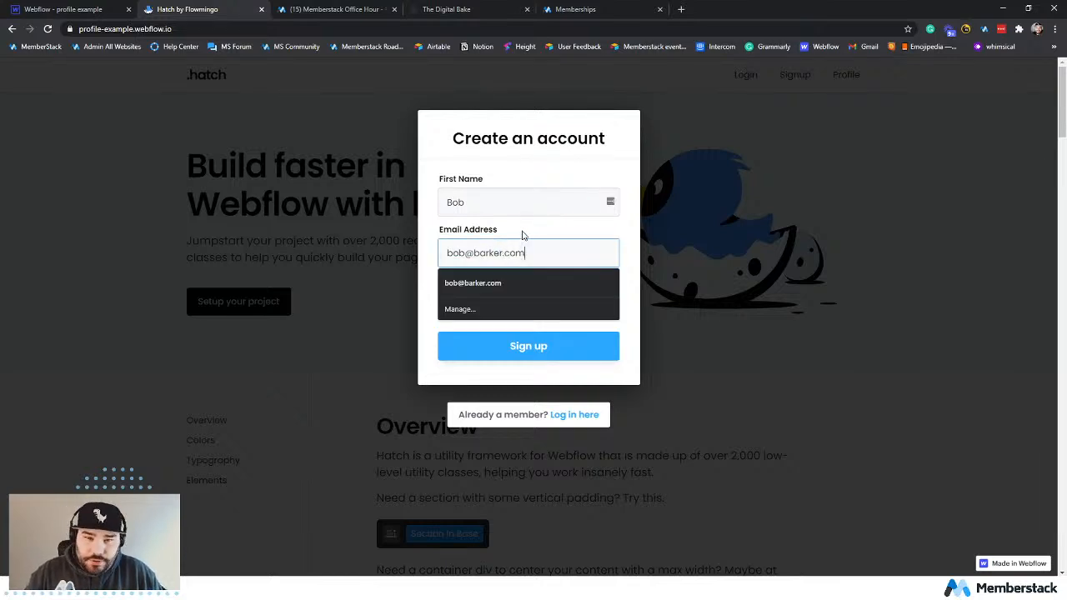
{"action": "left_click", "coordinate": [498, 300]}
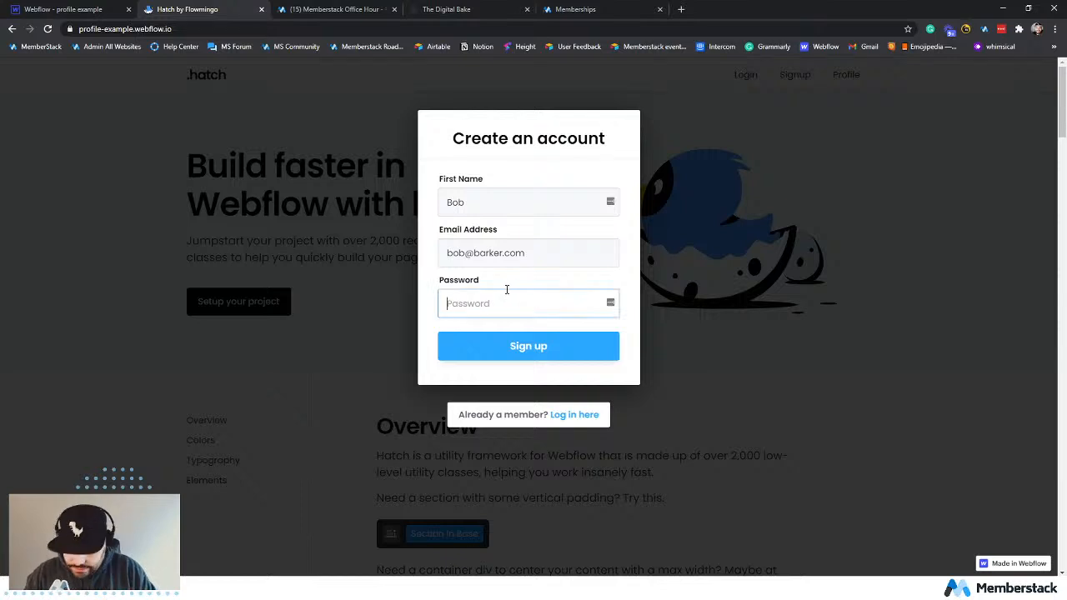
{"action": "type", "text": "p"}
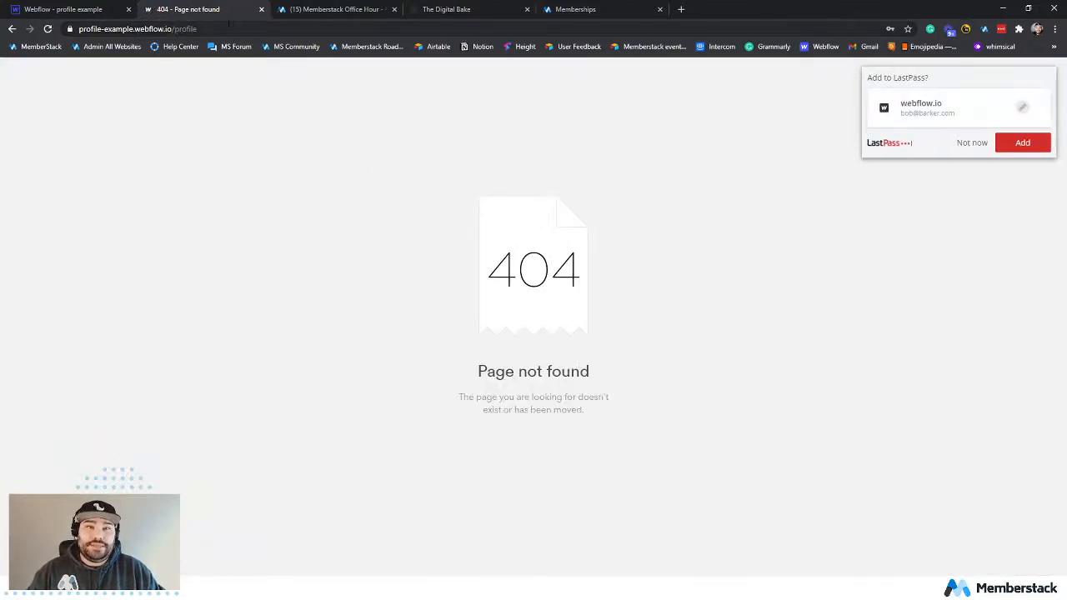
Decline saving the login in LastPass and return to the profile-example.webflow.io home page.
{"action": "left_click", "coordinate": [971, 143]}
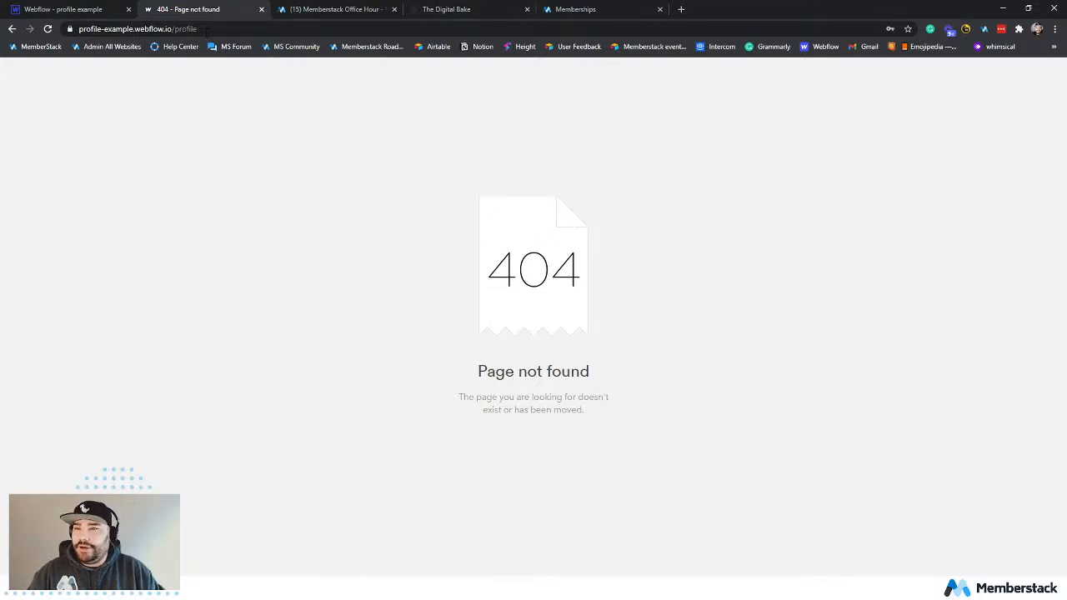
{"action": "left_click_drag", "start_coordinate": [173, 29], "coordinate": [260, 52]}
{"action": "key", "text": "BackSpace"}
{"action": "key", "text": "Return"}
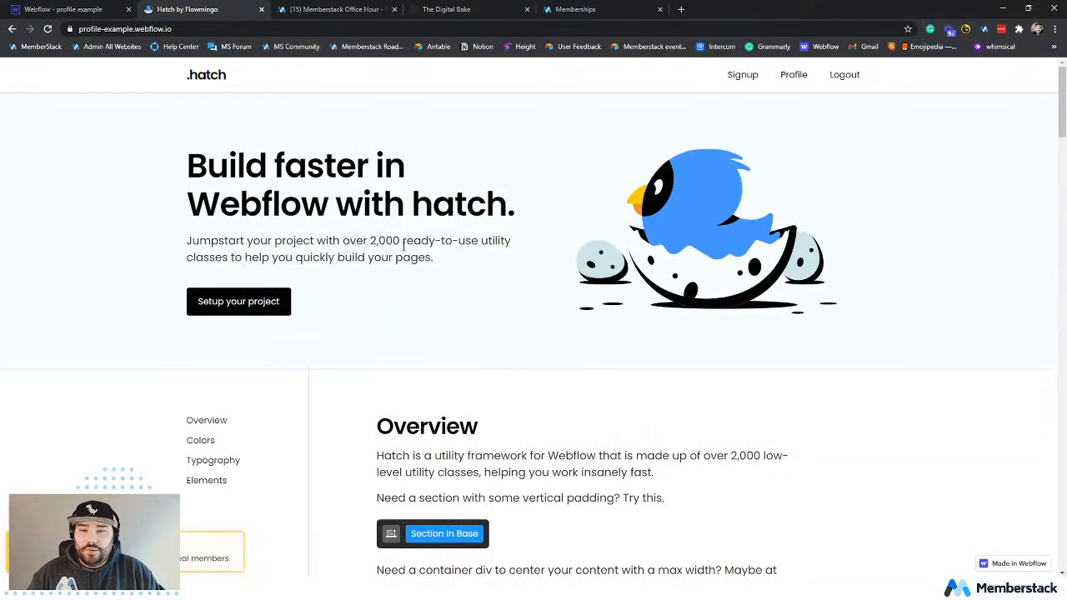
Evaluate the memberstack object in the browser console, expand the logged-in member's information, and close the developer tools.
{"action": "double_click", "coordinate": [404, 241]}
{"action": "left_click", "coordinate": [613, 343]}
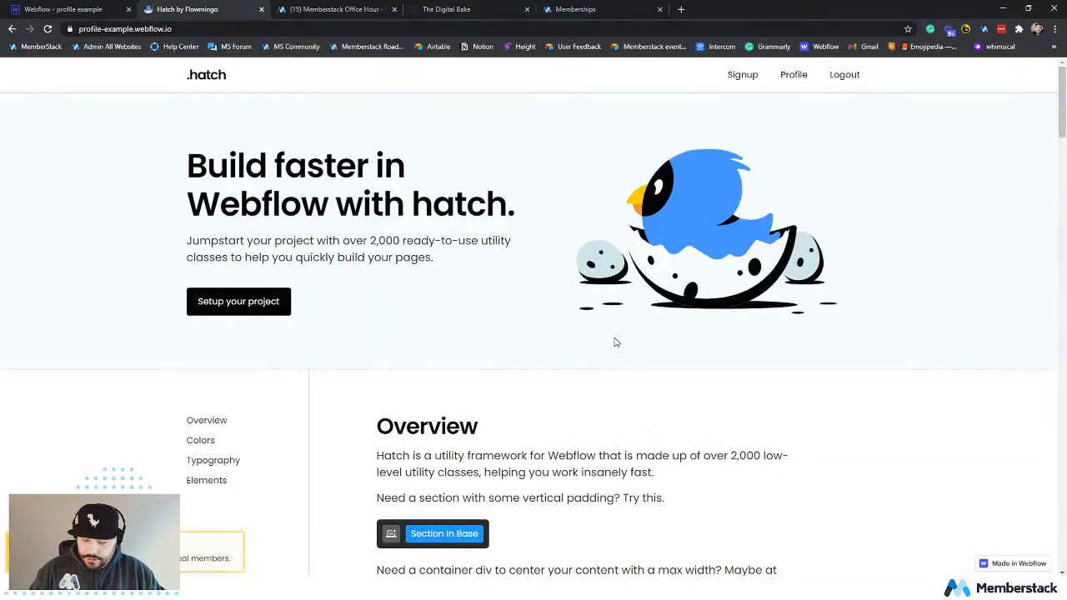
{"action": "key", "text": "ctrl+shift+j"}
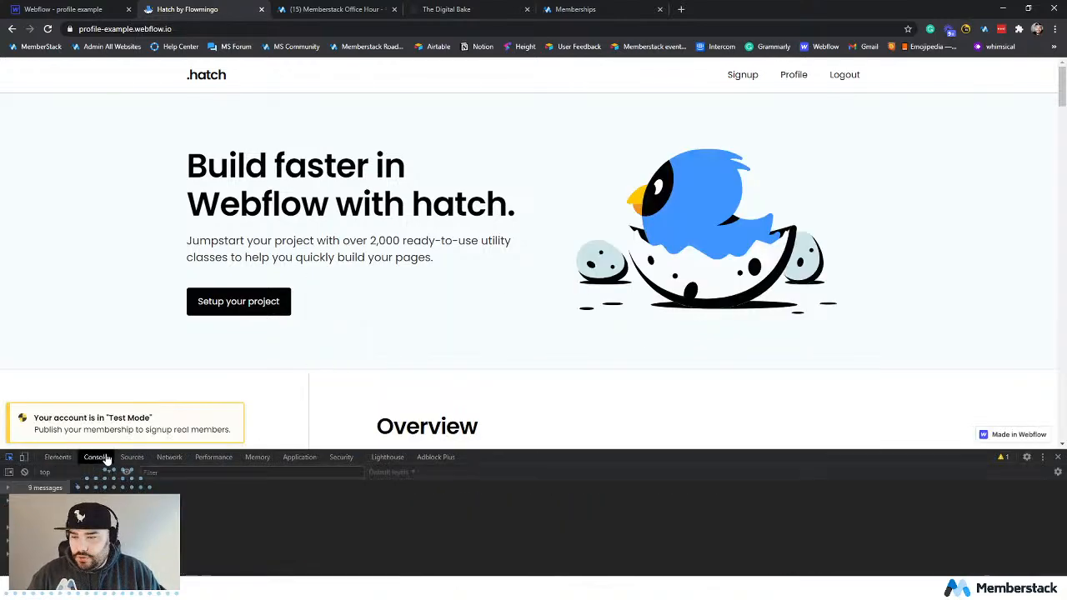
{"action": "type", "text": ".onReady"}
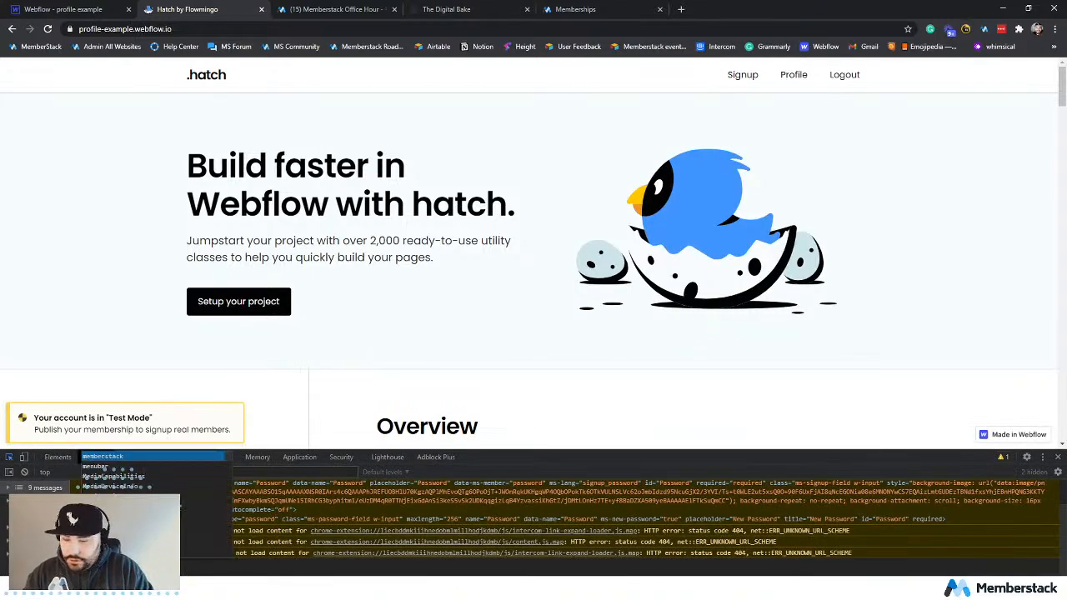
{"action": "key", "text": "Return"}
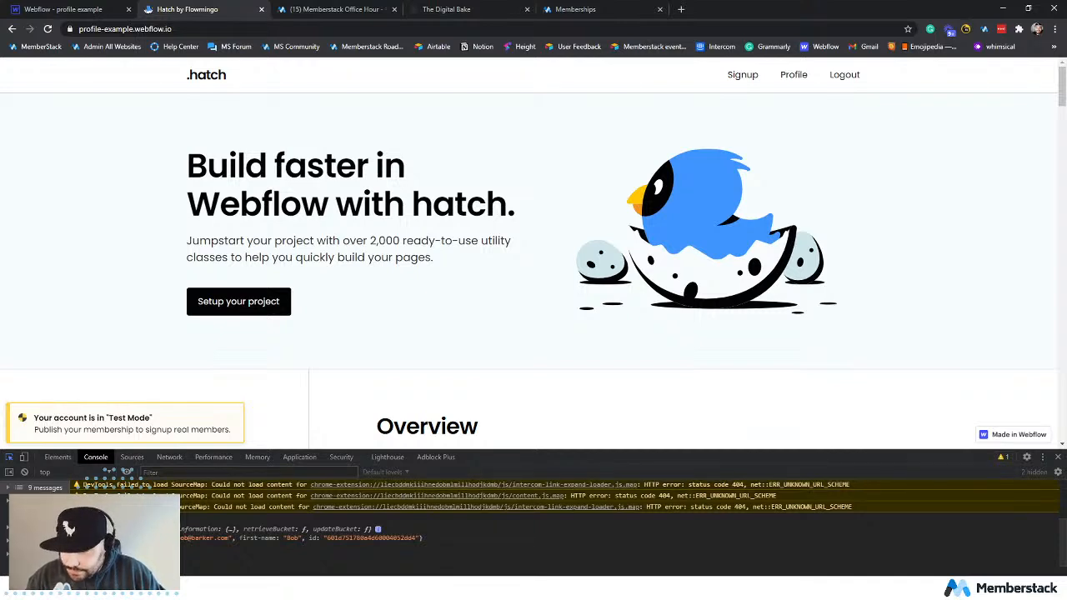
{"action": "left_click", "coordinate": [97, 538]}
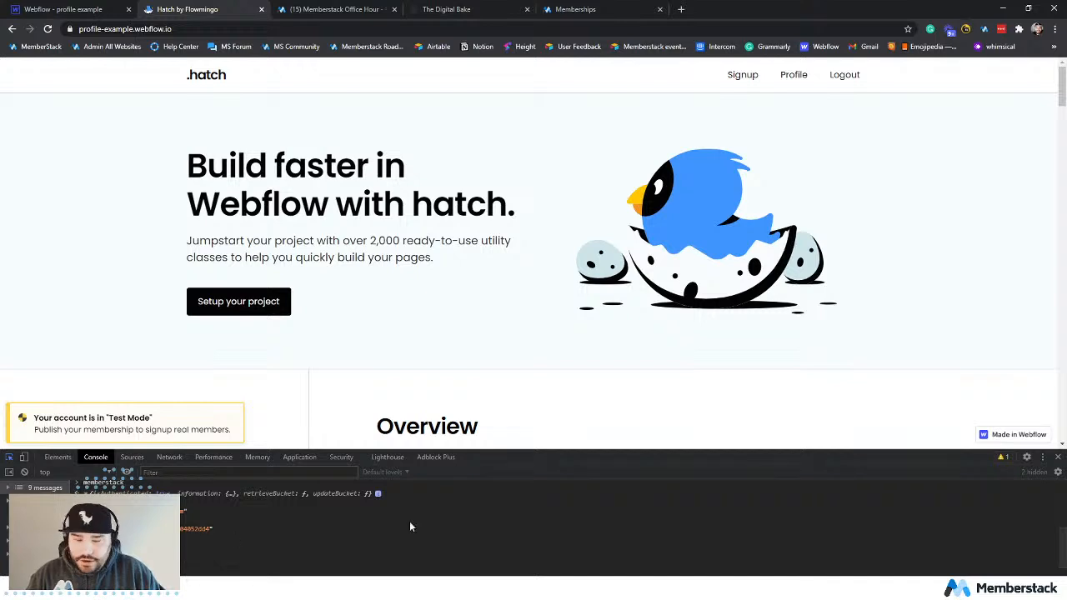
{"action": "left_click", "coordinate": [1056, 463]}
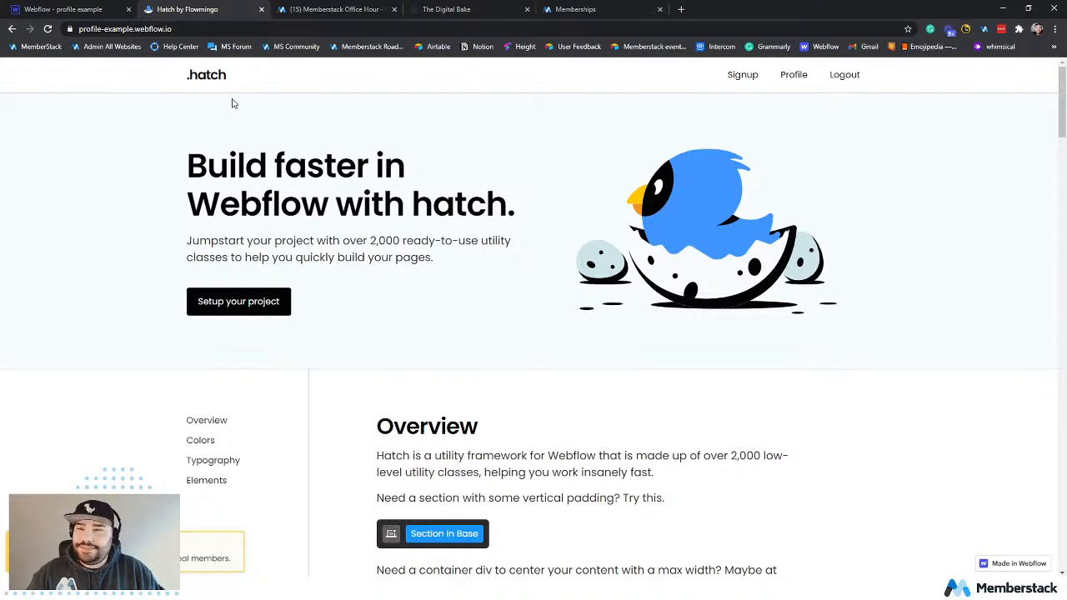
Switch to the Webflow Designer and delete the Hatch Content Grid beneath the hero section.
{"action": "left_click", "coordinate": [100, 14]}
{"action": "left_click", "coordinate": [410, 439]}
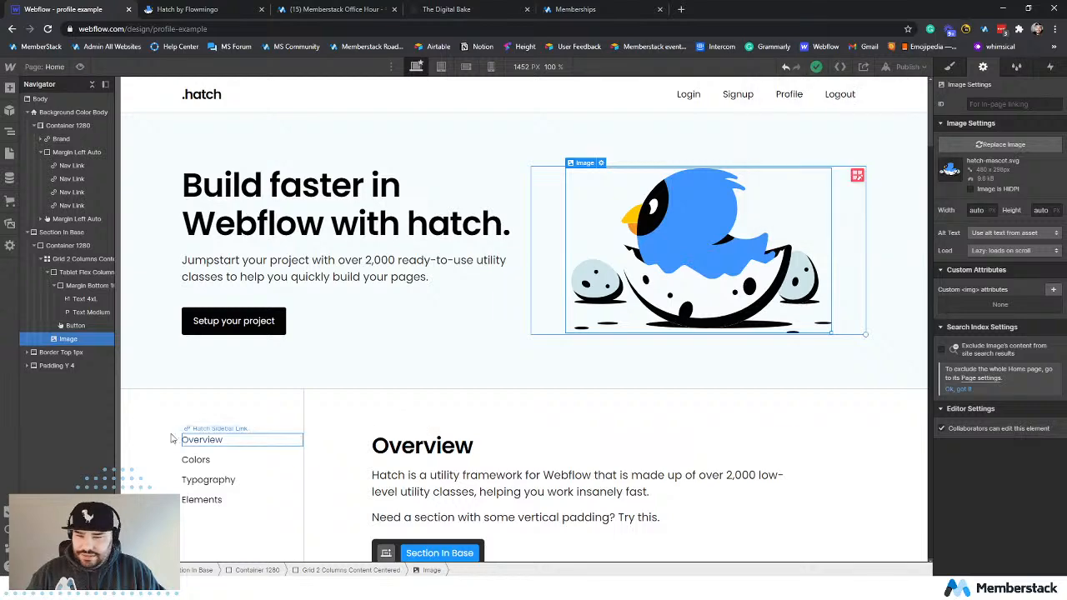
{"action": "scroll", "coordinate": [429, 319], "scroll_direction": "down", "scroll_amount": 3}
{"action": "scroll", "coordinate": [560, 526], "scroll_direction": "up", "scroll_amount": 3}
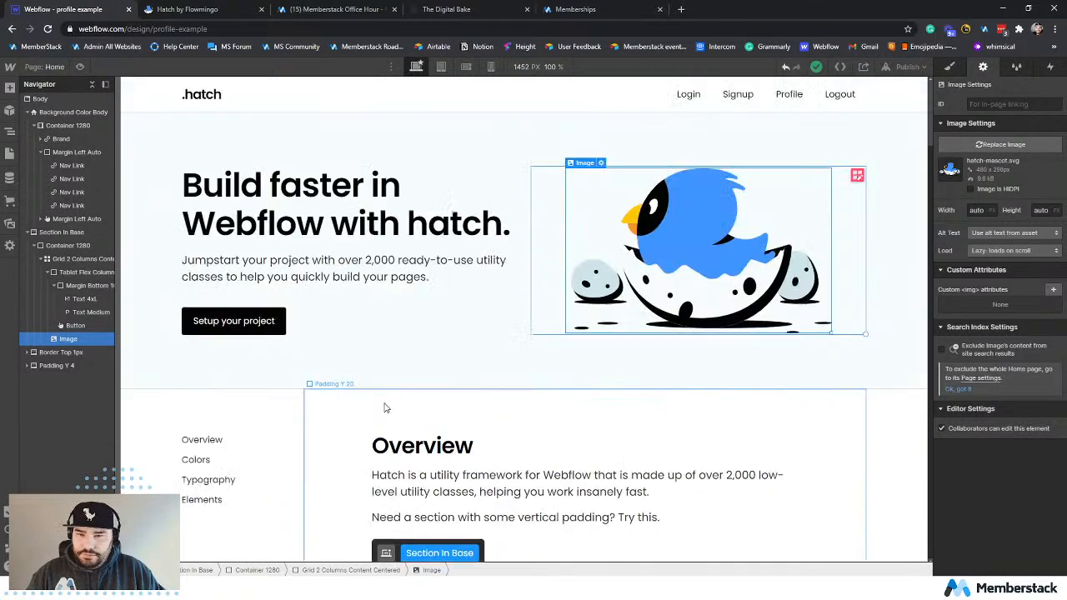
{"action": "left_click", "coordinate": [258, 473]}
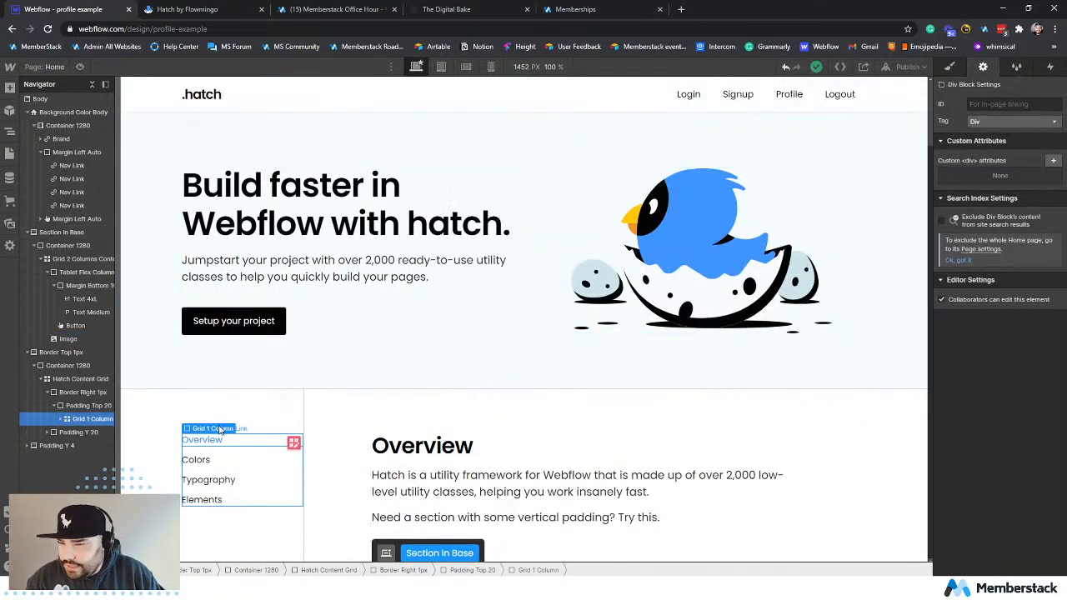
{"action": "left_click", "coordinate": [65, 353]}
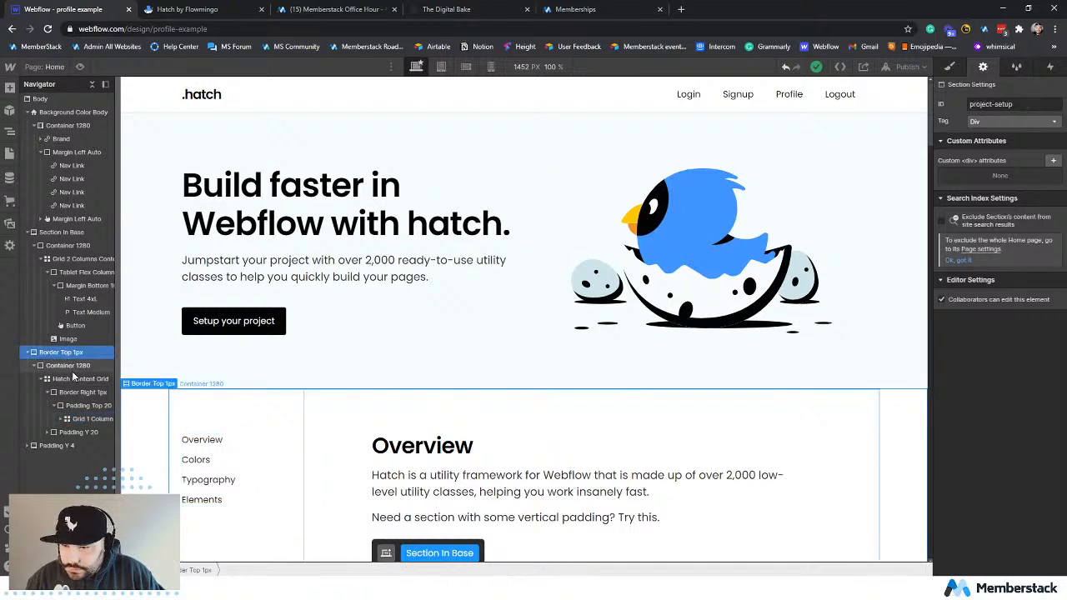
{"action": "left_click", "coordinate": [73, 380]}
{"action": "key", "text": "Delete"}
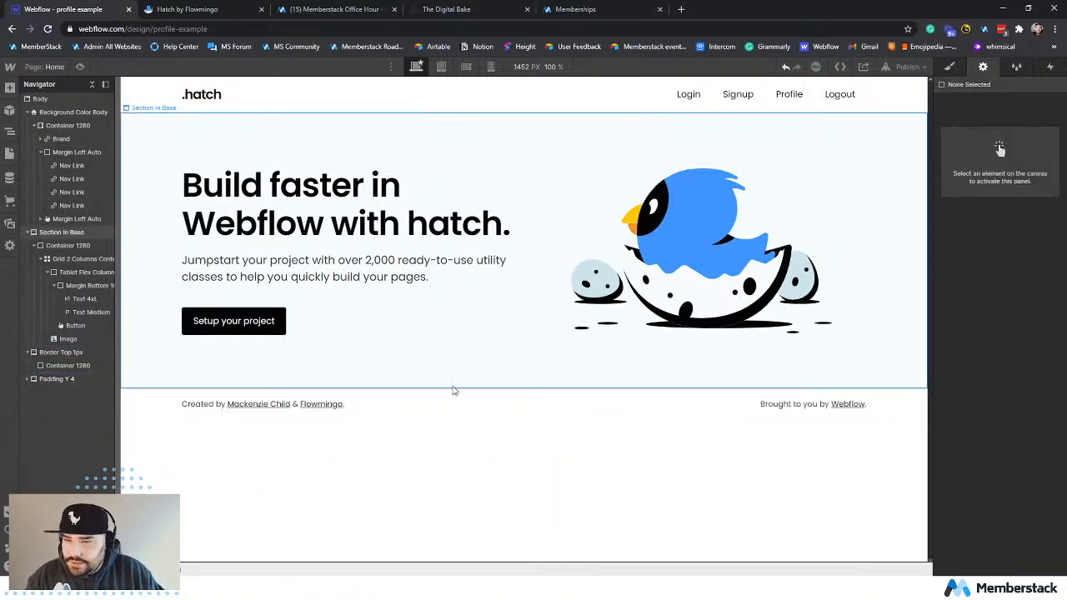
Replace the hero heading's text on the Home page with "Profile Example".
{"action": "left_click", "coordinate": [379, 210]}
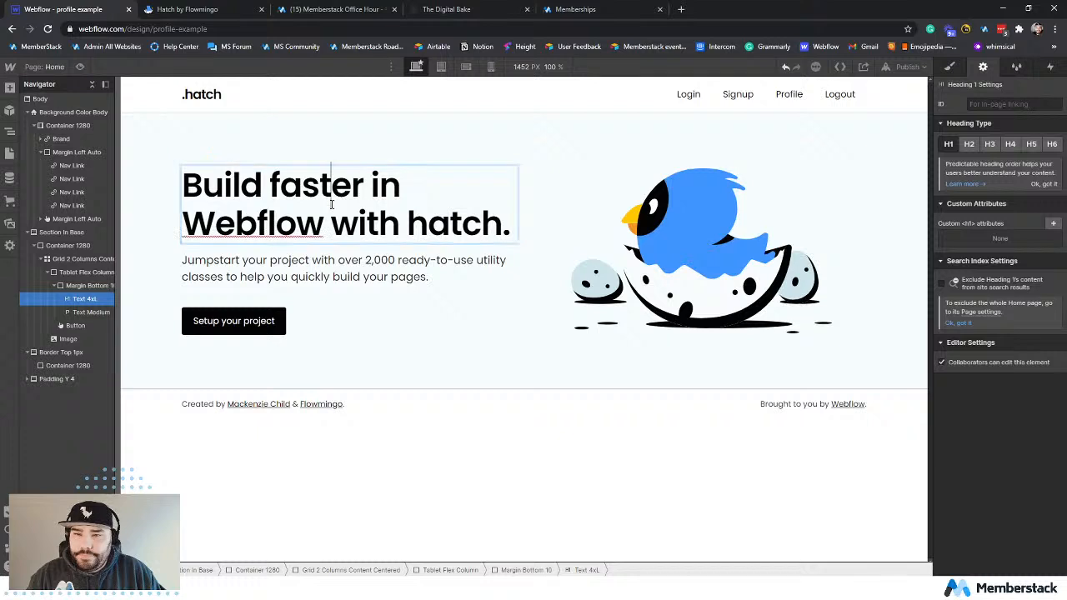
{"action": "triple_click", "coordinate": [335, 201]}
{"action": "type", "text": "Profile"}
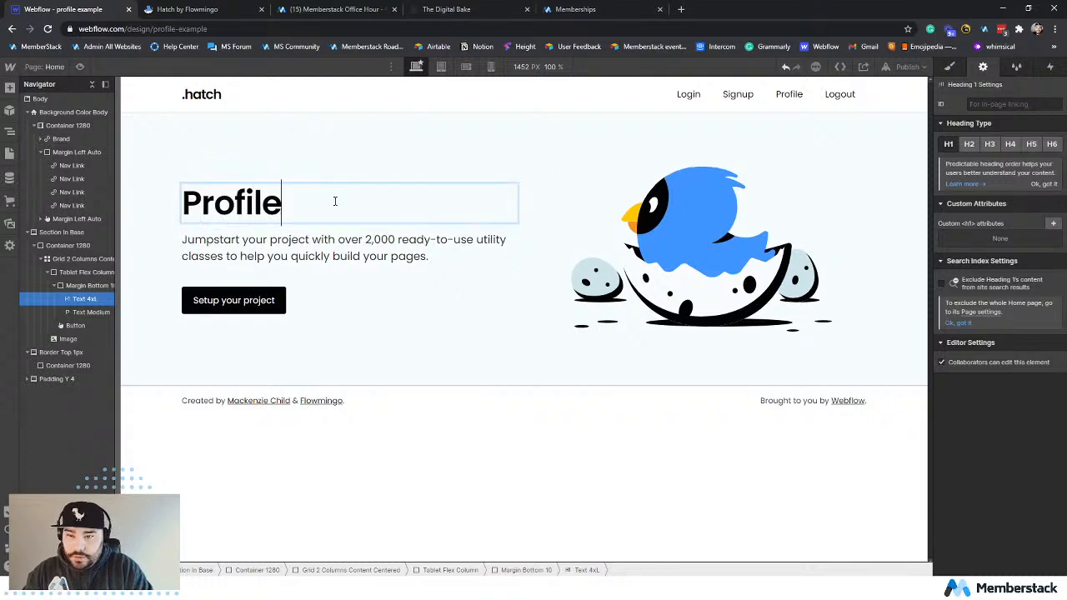
{"action": "type", "text": " Example"}
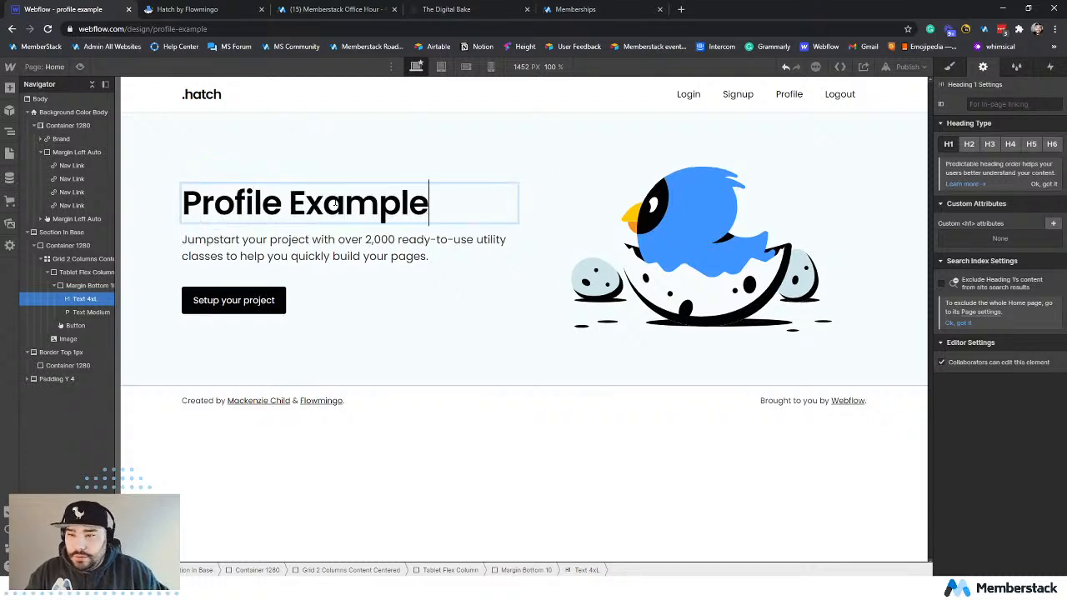
Replace the paragraph beneath the hero heading with "Something here".
{"action": "left_click", "coordinate": [298, 247]}
{"action": "triple_click", "coordinate": [298, 247]}
{"action": "type", "text": "So"}
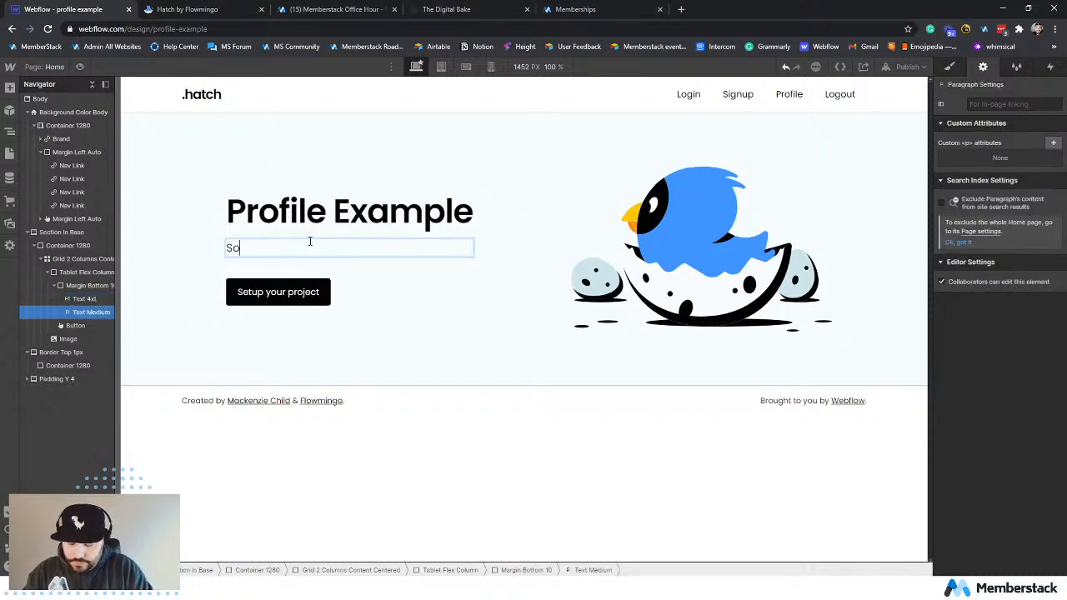
{"action": "type", "text": "mething here"}
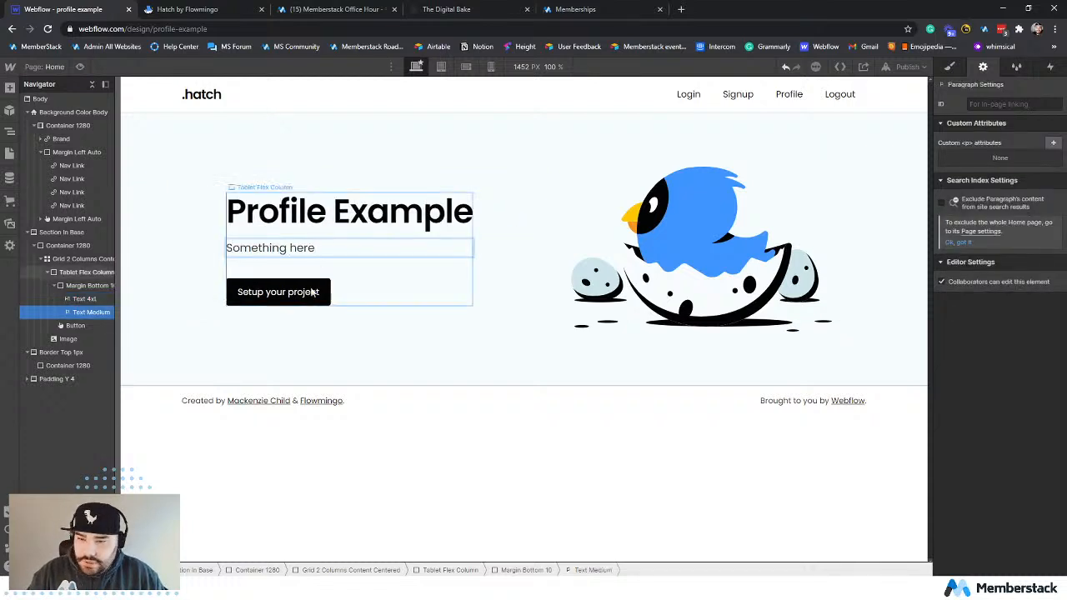
{"action": "left_click", "coordinate": [310, 293]}
{"action": "left_click", "coordinate": [534, 354]}
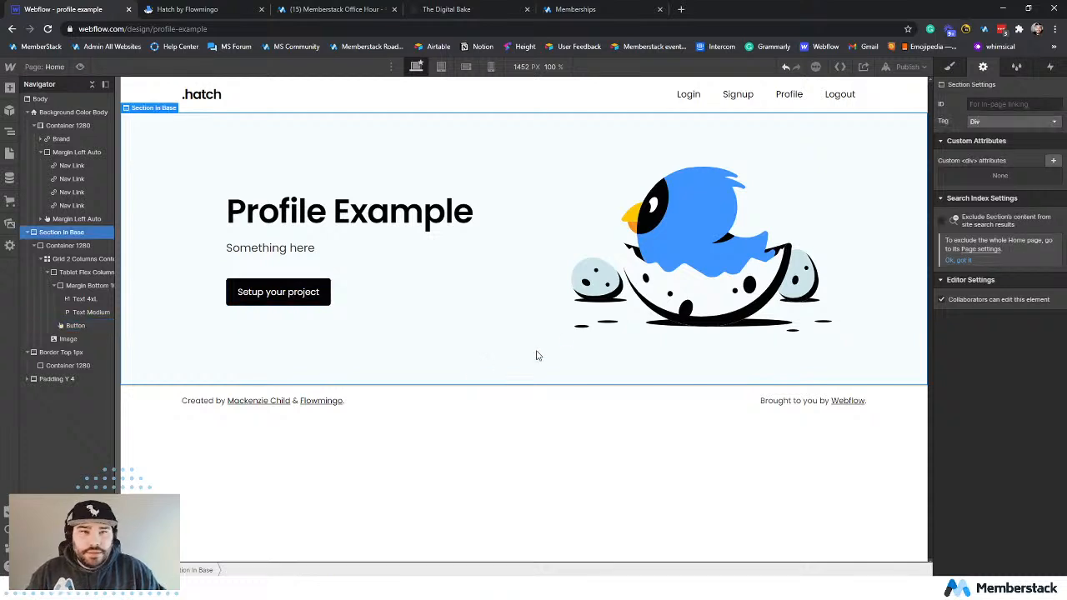
Turn the whole navbar into a reusable symbol named "Nav" and leave symbol editing.
{"action": "left_click", "coordinate": [10, 153]}
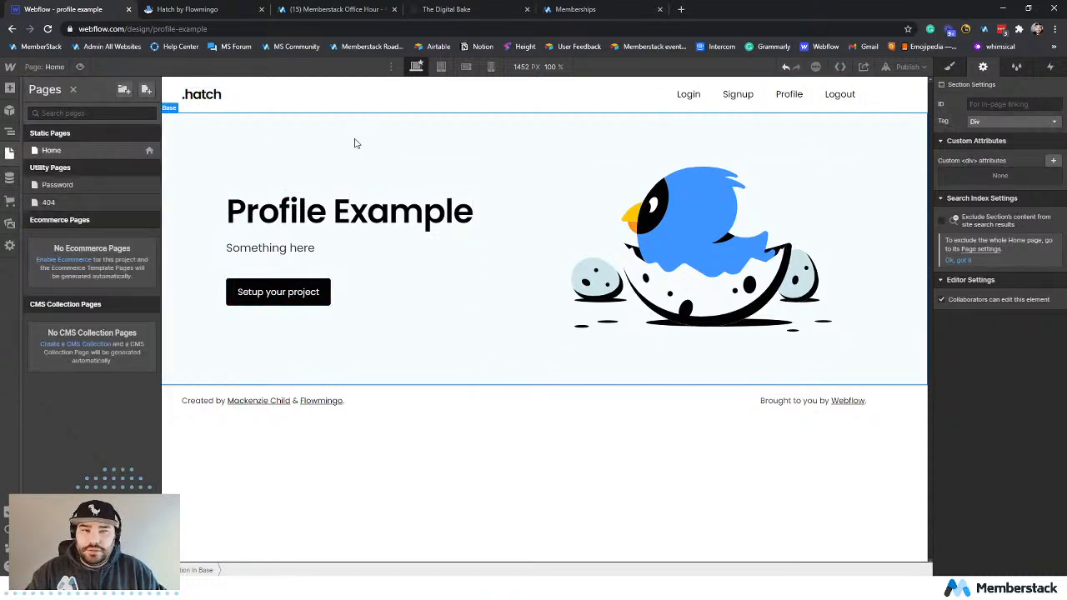
{"action": "left_click", "coordinate": [335, 102]}
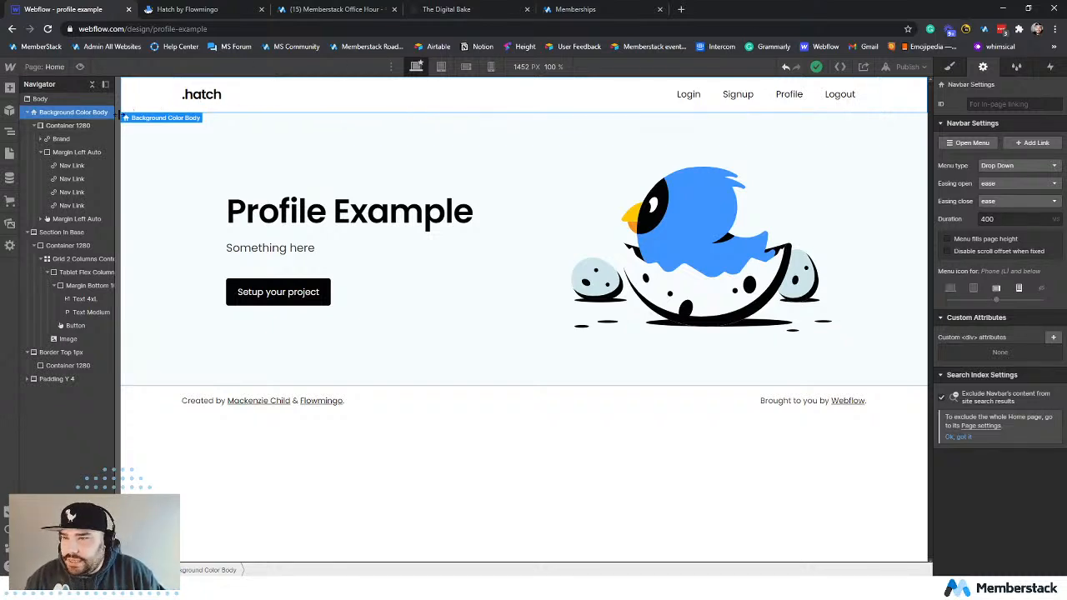
{"action": "right_click", "coordinate": [60, 119]}
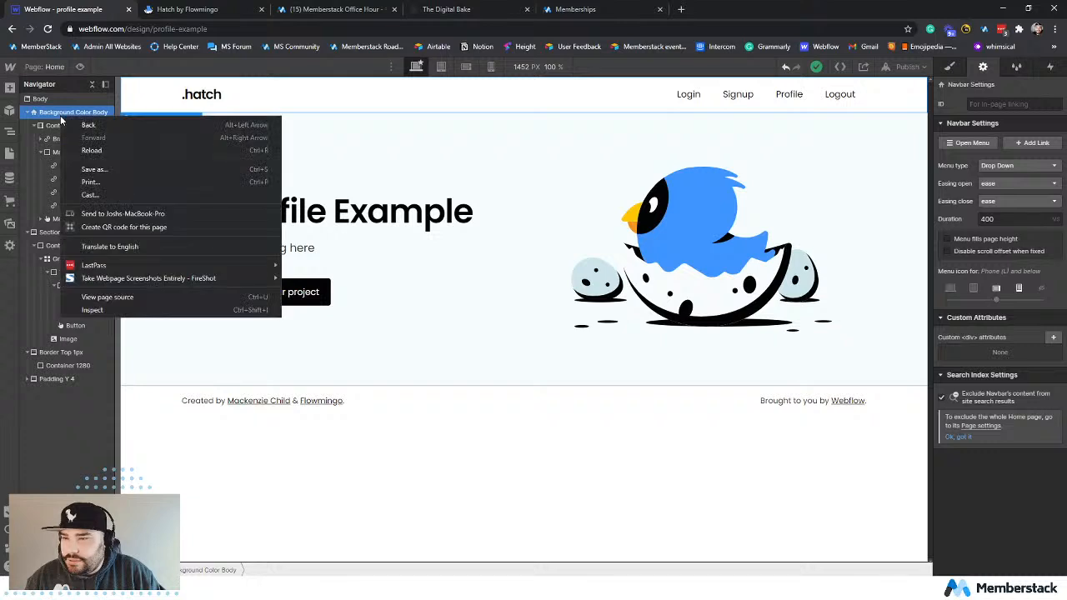
{"action": "left_click", "coordinate": [155, 122]}
{"action": "right_click", "coordinate": [154, 123]}
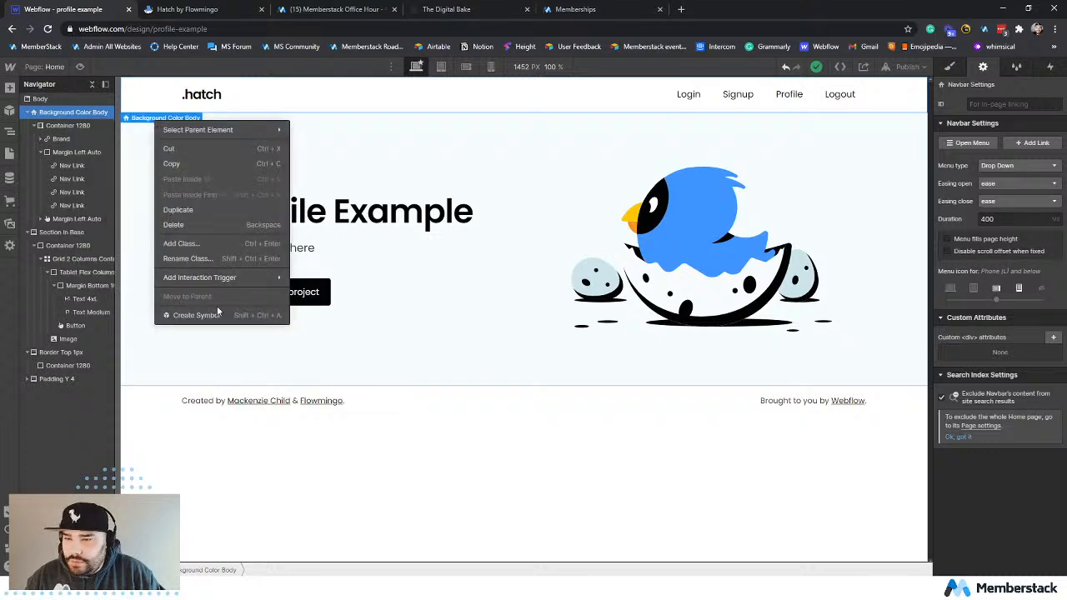
{"action": "left_click", "coordinate": [195, 315]}
{"action": "type", "text": "Nav"}
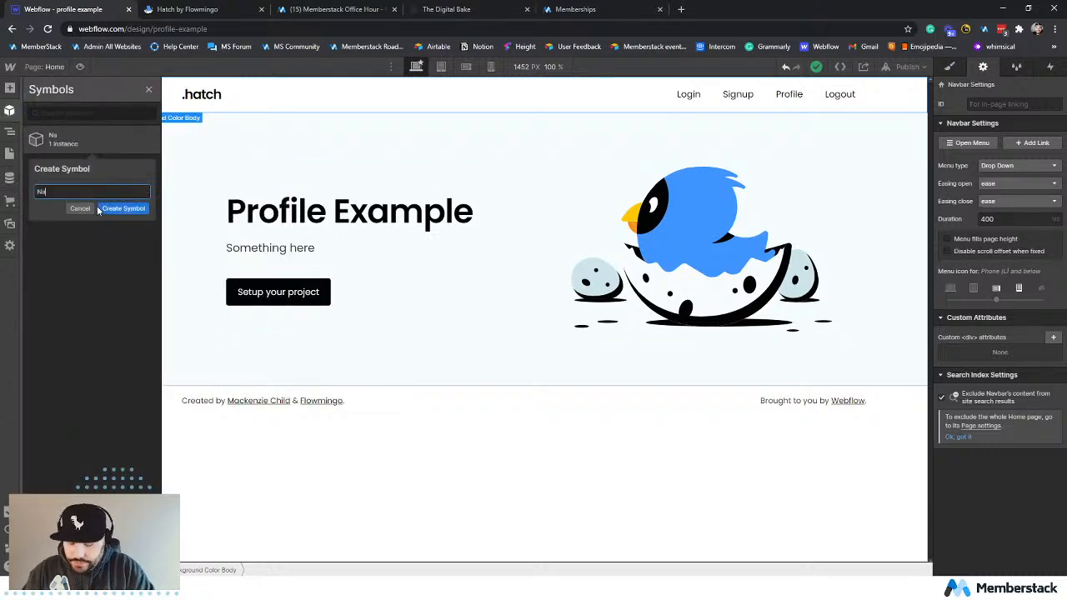
{"action": "left_click", "coordinate": [136, 209]}
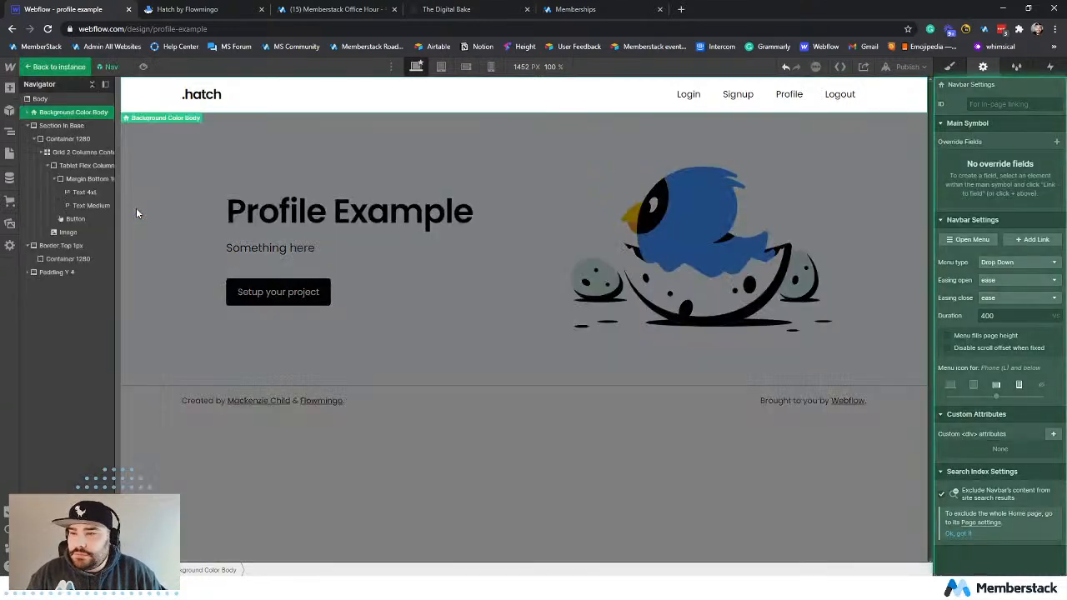
{"action": "left_click", "coordinate": [637, 140]}
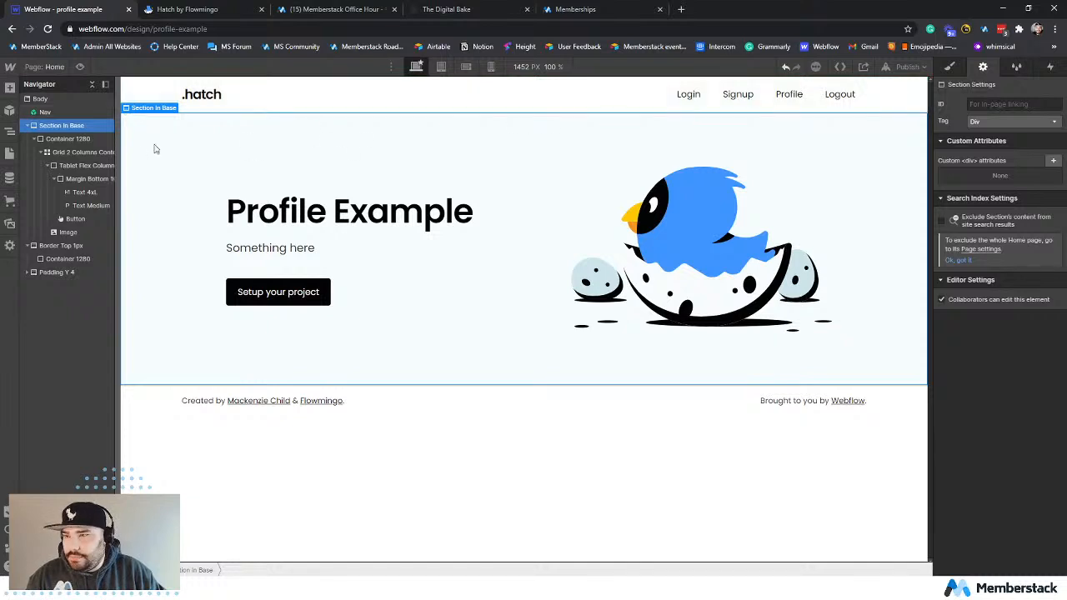
Duplicate the Home page as a new page named "Profile" and create it.
{"action": "left_click", "coordinate": [10, 153]}
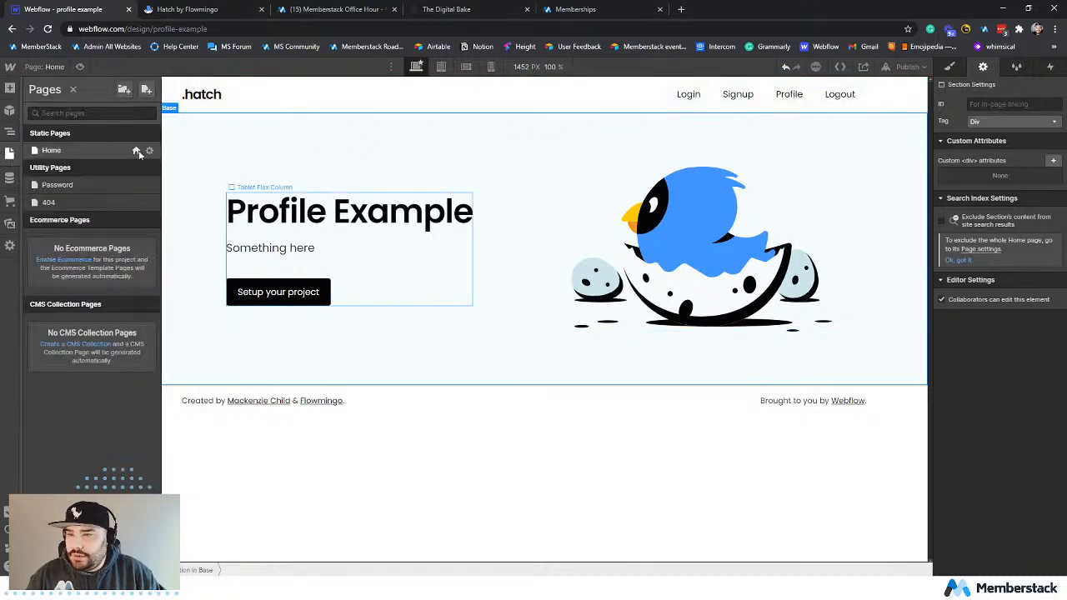
{"action": "left_click", "coordinate": [148, 151]}
{"action": "left_click", "coordinate": [425, 89]}
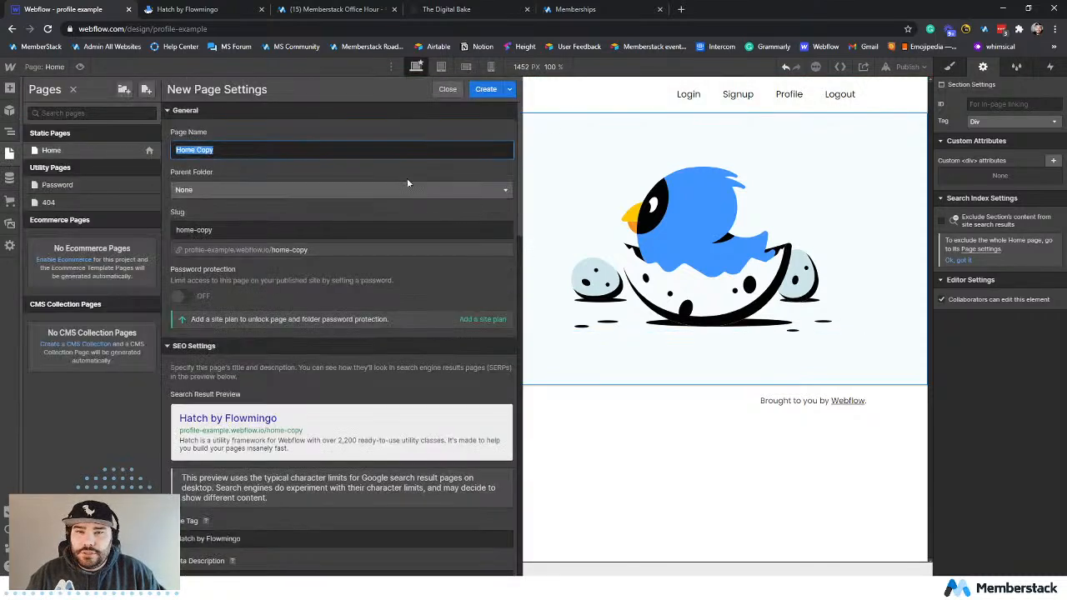
{"action": "type", "text": "Pr"}
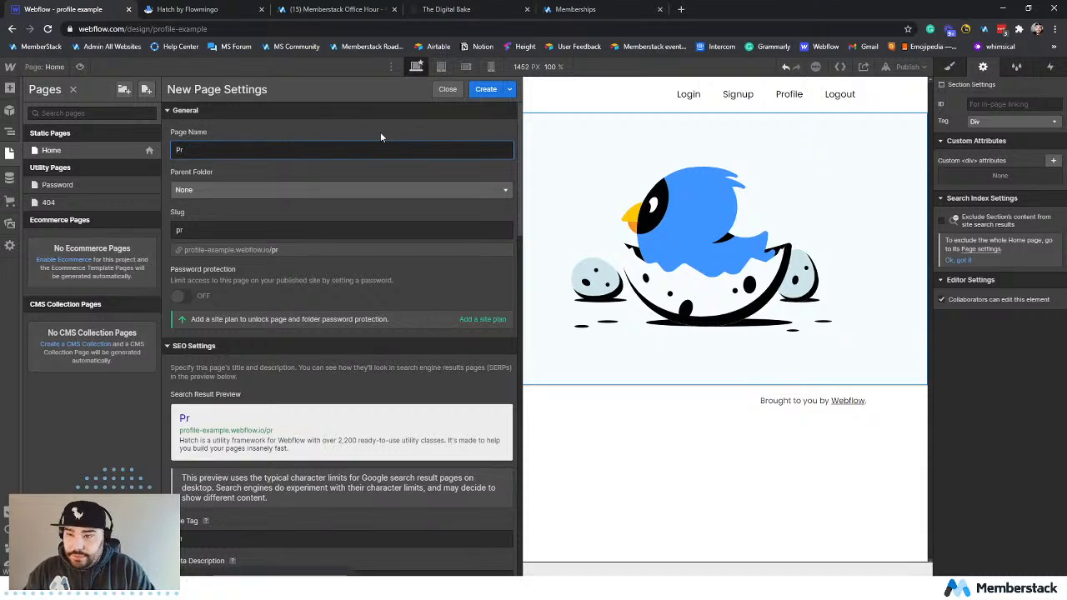
{"action": "type", "text": "ofile"}
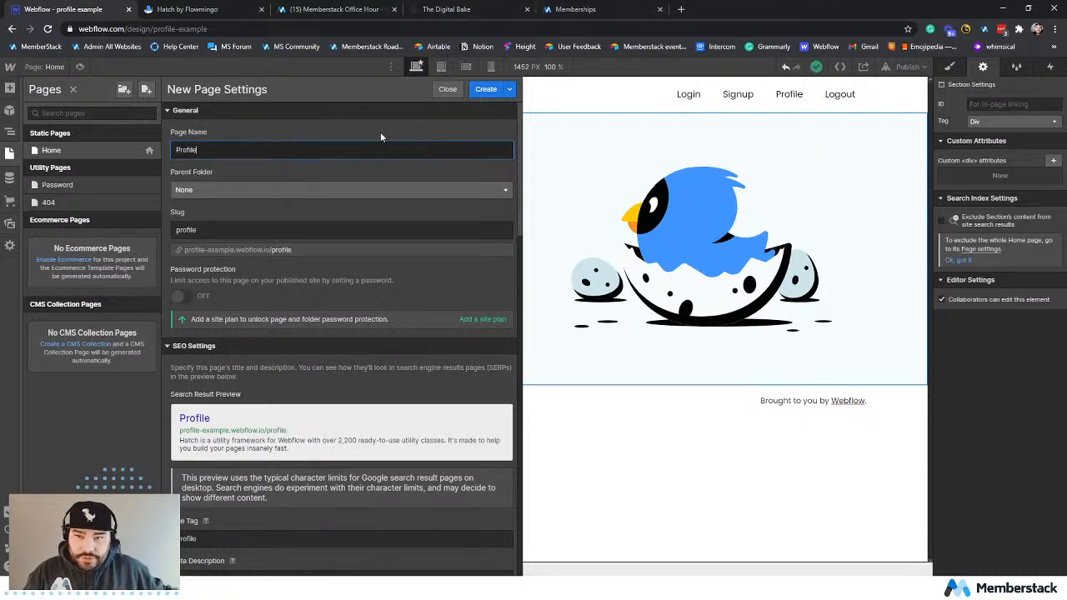
{"action": "scroll", "coordinate": [361, 263], "scroll_direction": "down", "scroll_amount": 2}
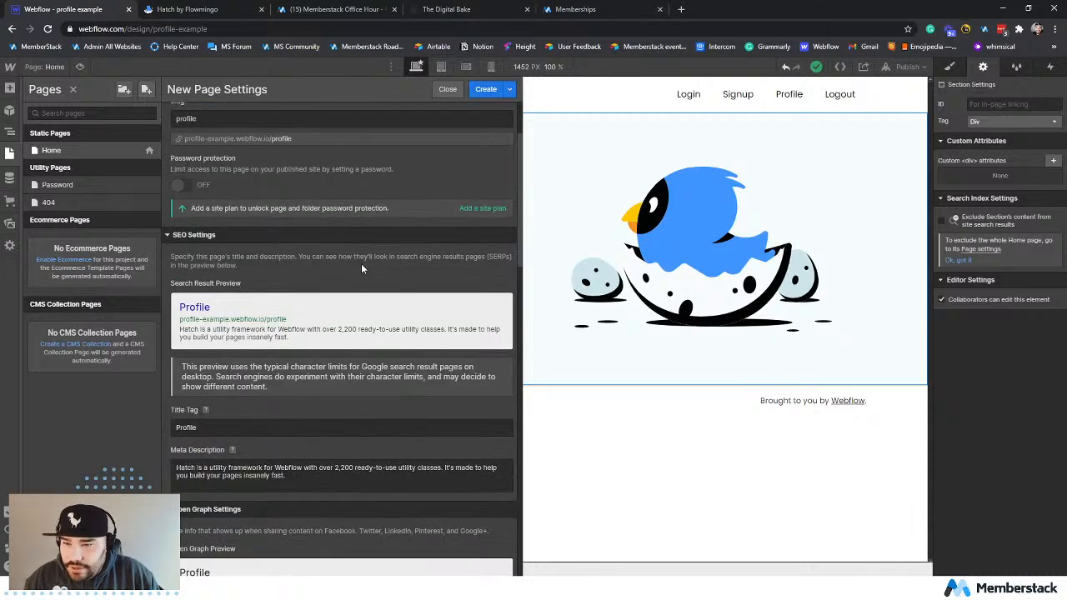
{"action": "scroll", "coordinate": [360, 264], "scroll_direction": "up", "scroll_amount": 2}
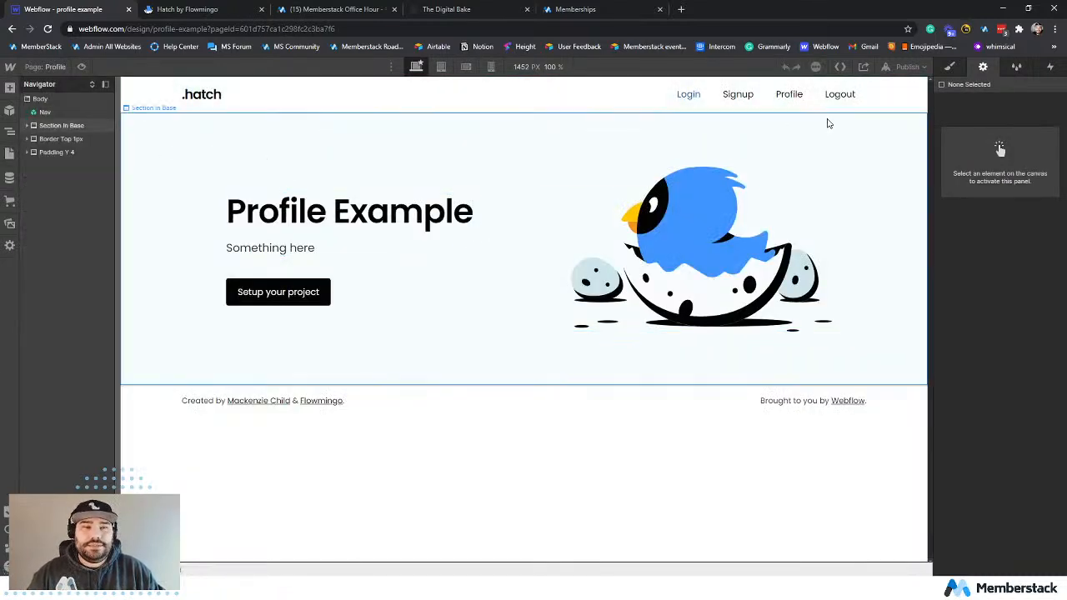
Link the Profile nav link inside the Nav symbol to the Profile page, opening in this tab.
{"action": "double_click", "coordinate": [783, 111]}
{"action": "left_click", "coordinate": [783, 108]}
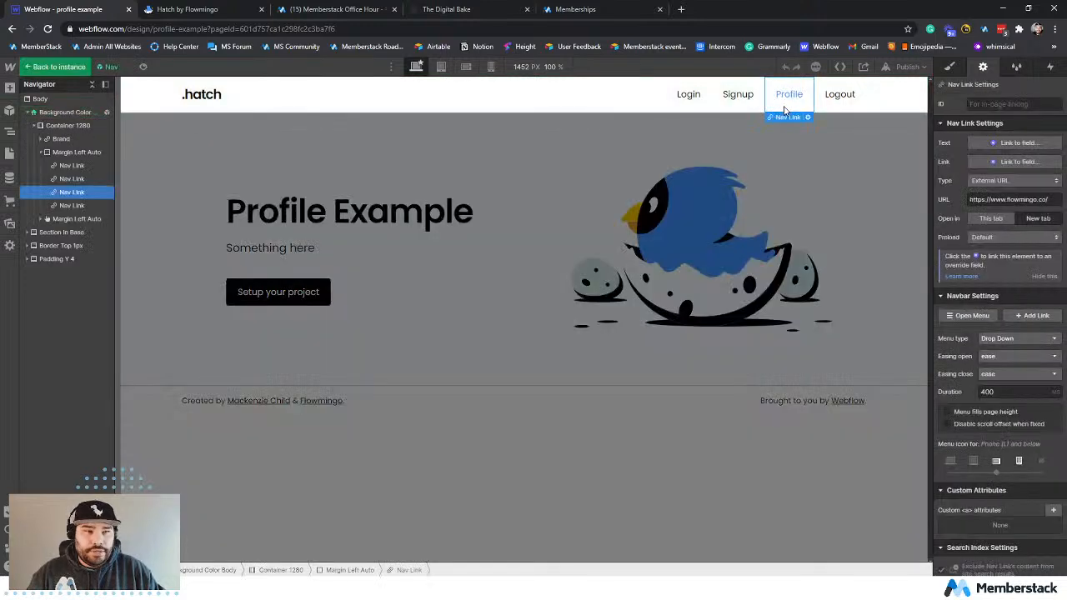
{"action": "left_click", "coordinate": [1010, 181]}
{"action": "left_click", "coordinate": [997, 194]}
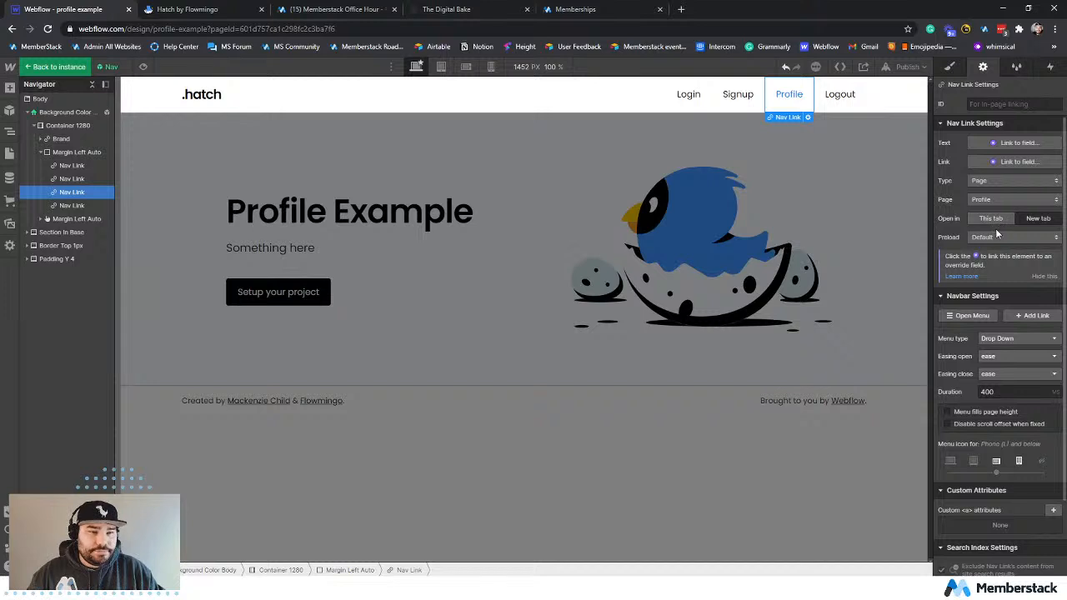
{"action": "left_click", "coordinate": [1001, 220]}
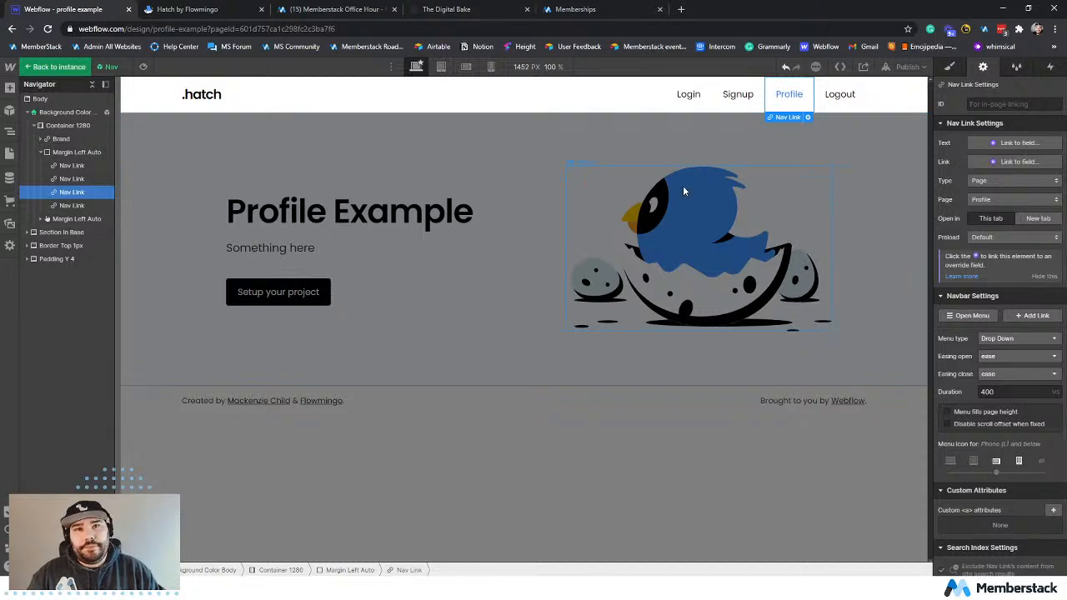
Change the hero heading's text on the Profile page to "Hello".
{"action": "double_click", "coordinate": [380, 211]}
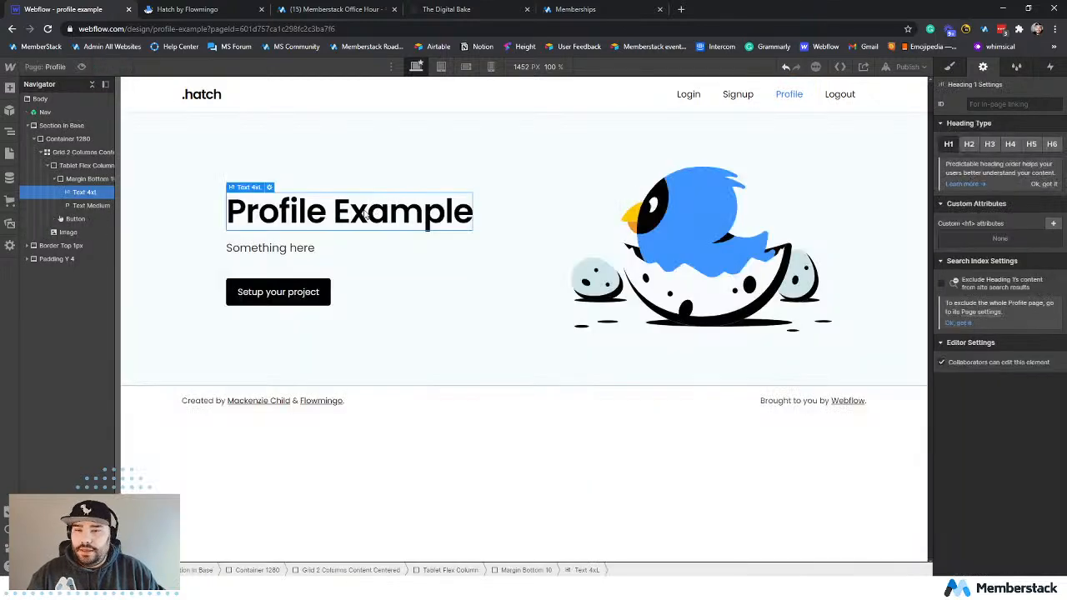
{"action": "double_click", "coordinate": [306, 211]}
{"action": "triple_click", "coordinate": [309, 212]}
{"action": "type", "text": "Hello"}
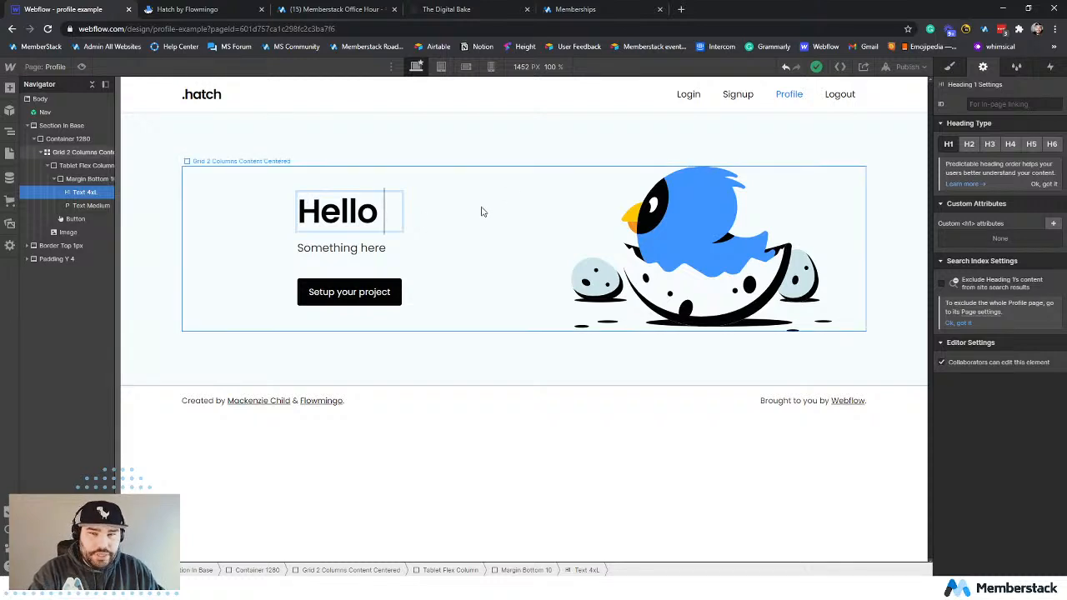
Add a div block inside Margin Bottom 10, move it above the texts, and nest the Hello heading in it.
{"action": "left_click", "coordinate": [368, 250]}
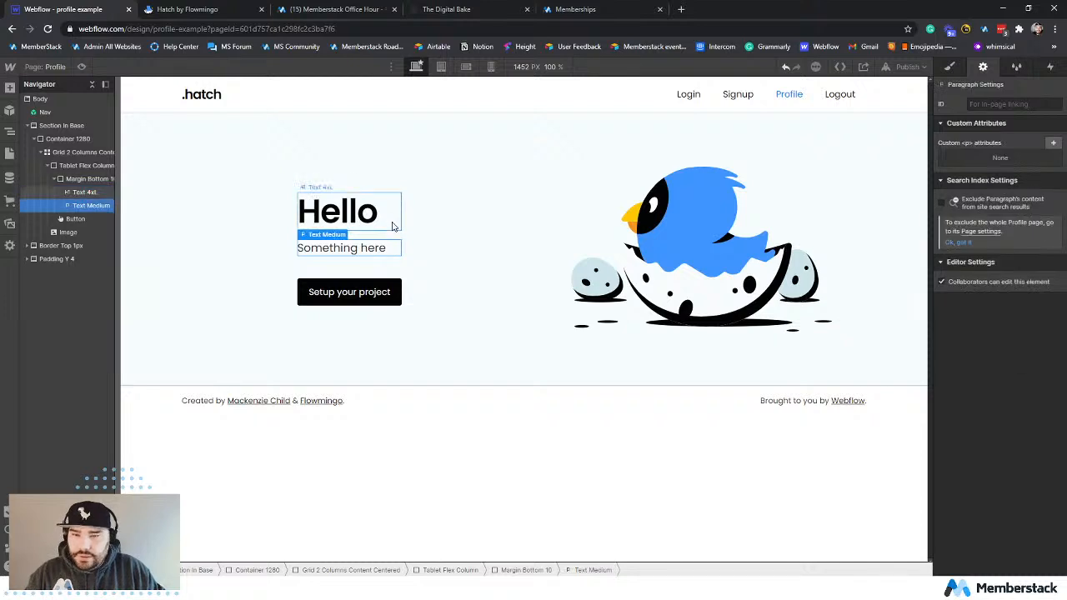
{"action": "left_click", "coordinate": [385, 220]}
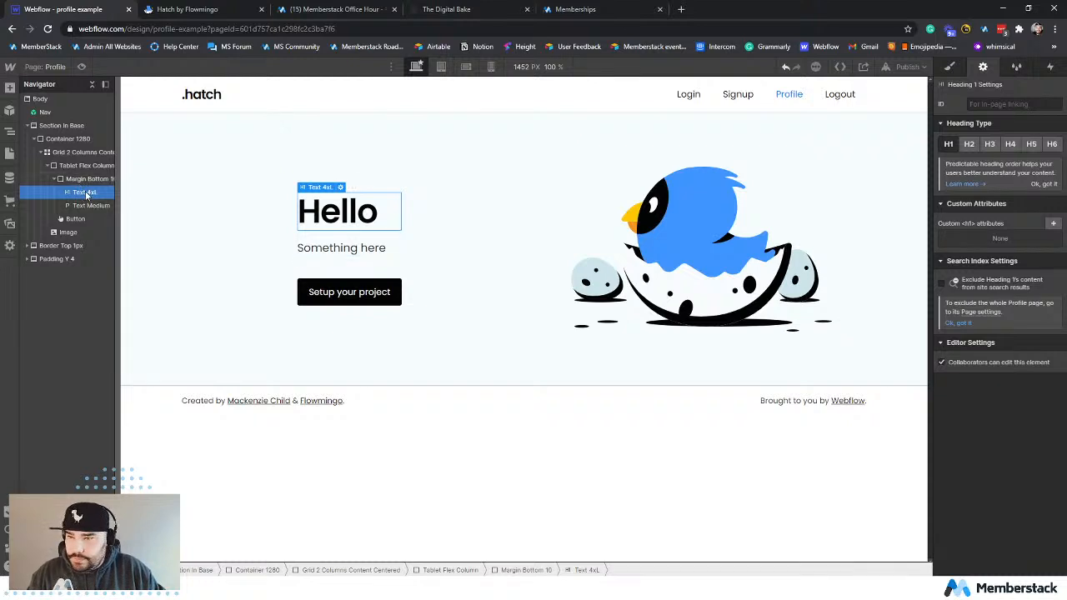
{"action": "left_click", "coordinate": [85, 180]}
{"action": "left_click", "coordinate": [9, 88]}
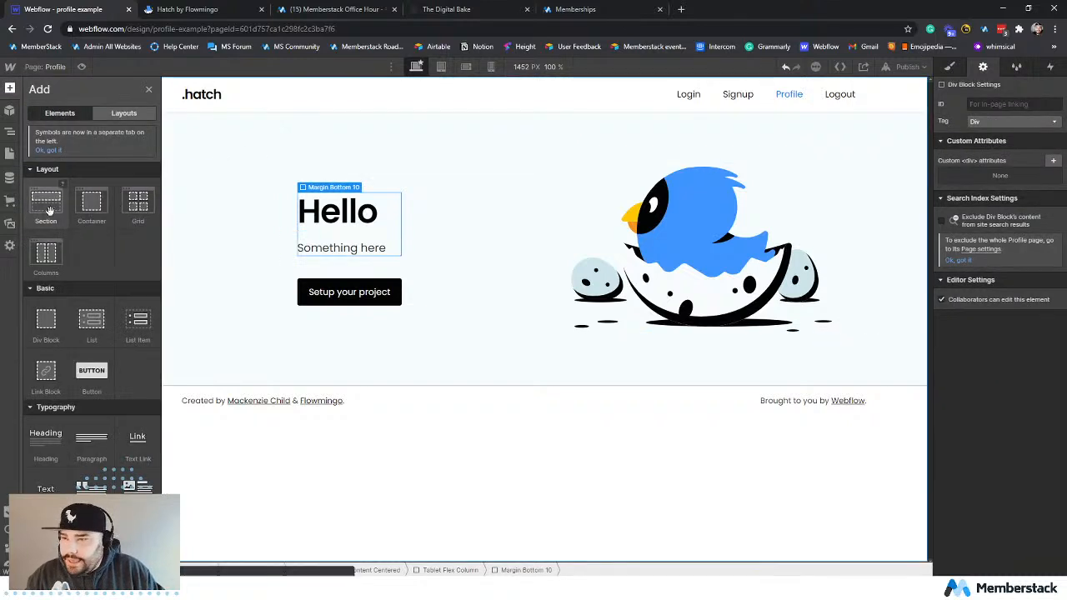
{"action": "left_click", "coordinate": [46, 324]}
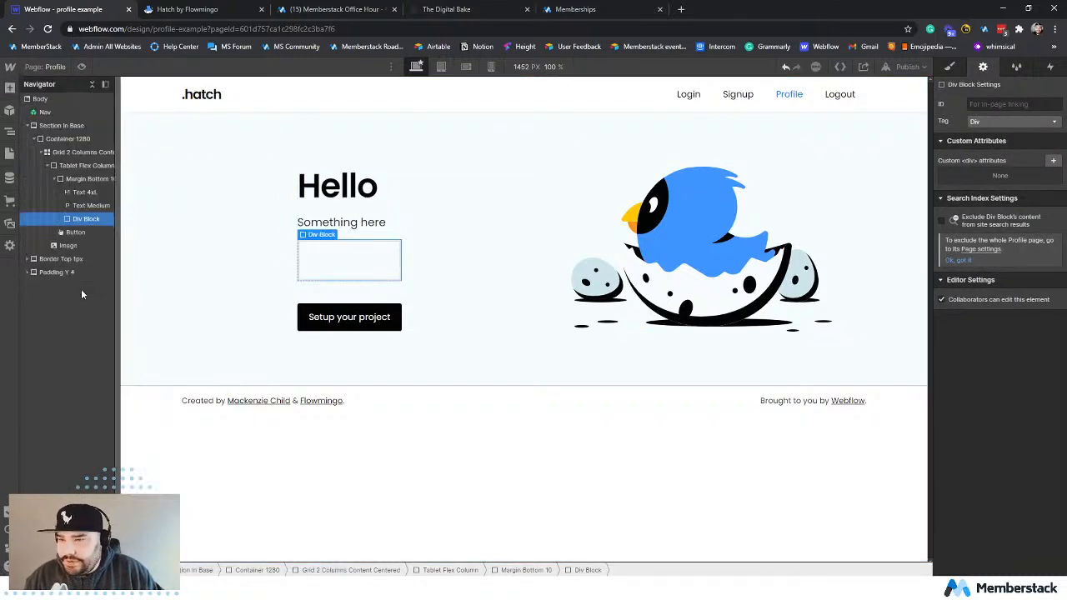
{"action": "mouse_move", "coordinate": [80, 185]}
{"action": "left_mouse_down"}
{"action": "mouse_move", "coordinate": [88, 207]}
{"action": "mouse_move", "coordinate": [83, 194]}
{"action": "left_mouse_up"}
{"action": "left_click", "coordinate": [85, 194]}
Copy the Hello heading and paste a duplicate into the same div block.
{"action": "left_click", "coordinate": [89, 208]}
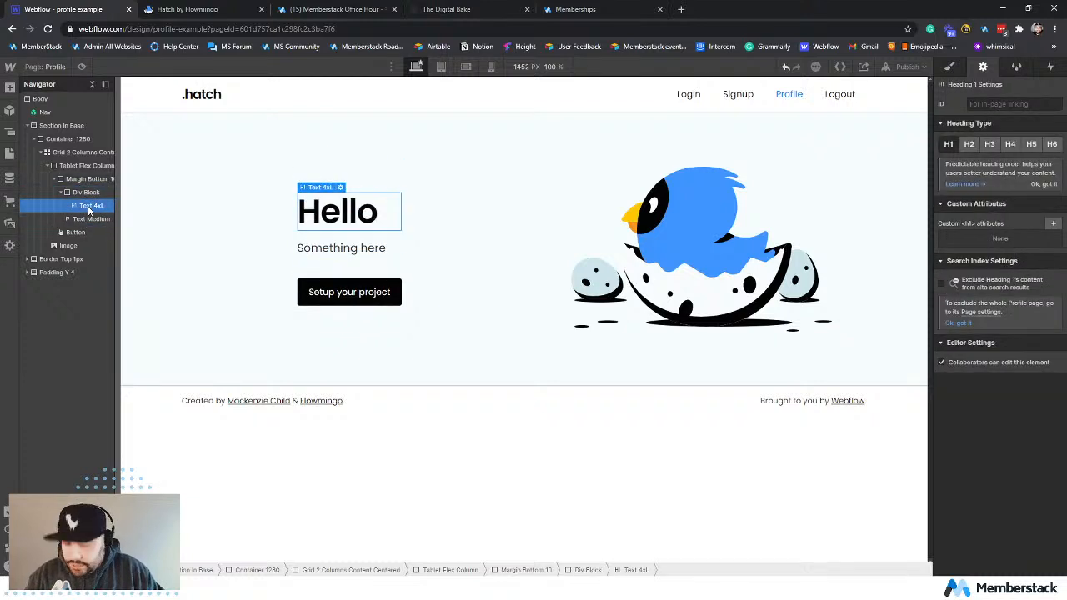
{"action": "key", "text": "ctrl+c"}
{"action": "left_click", "coordinate": [83, 193]}
{"action": "key", "text": "ctrl+v"}
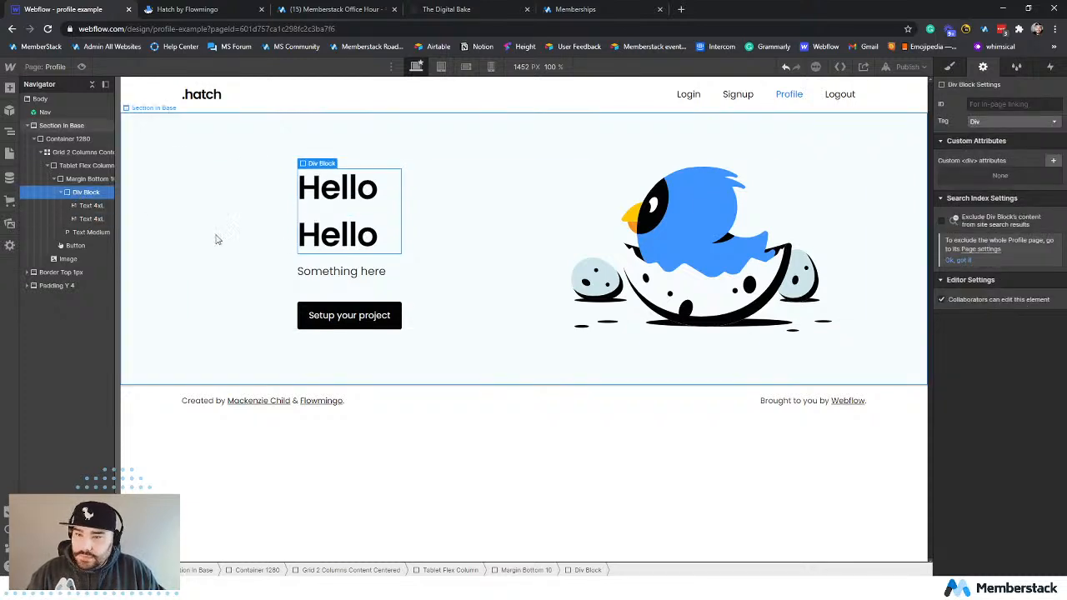
Change the second heading's text in the div block to "there".
{"action": "left_click", "coordinate": [330, 238]}
{"action": "double_click", "coordinate": [347, 232]}
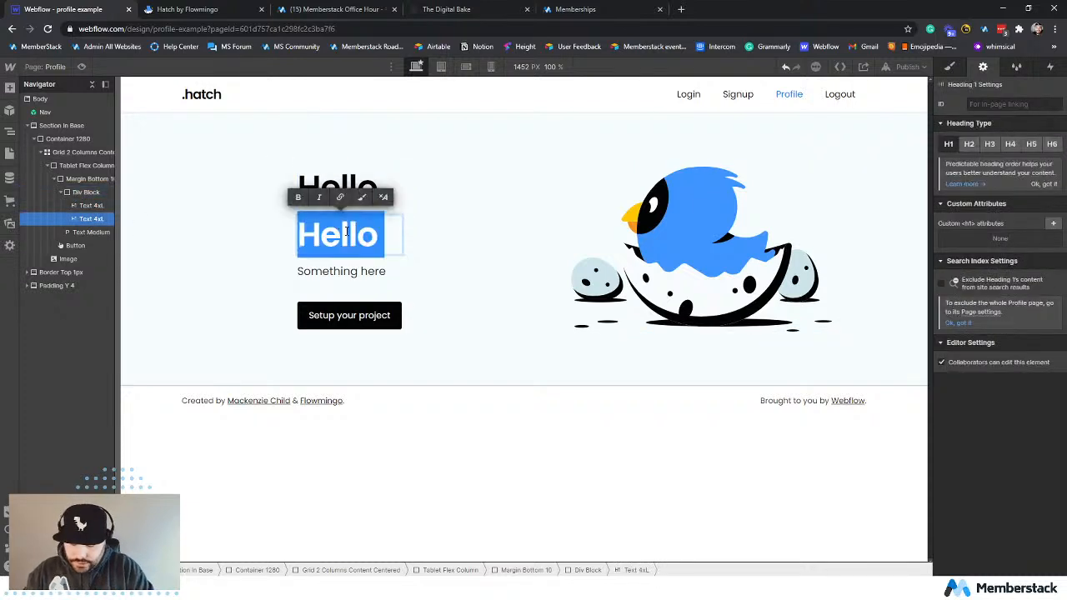
{"action": "type", "text": "thre"}
{"action": "key", "text": "BackSpace"}
{"action": "key", "text": "BackSpace"}
{"action": "type", "text": "ere"}
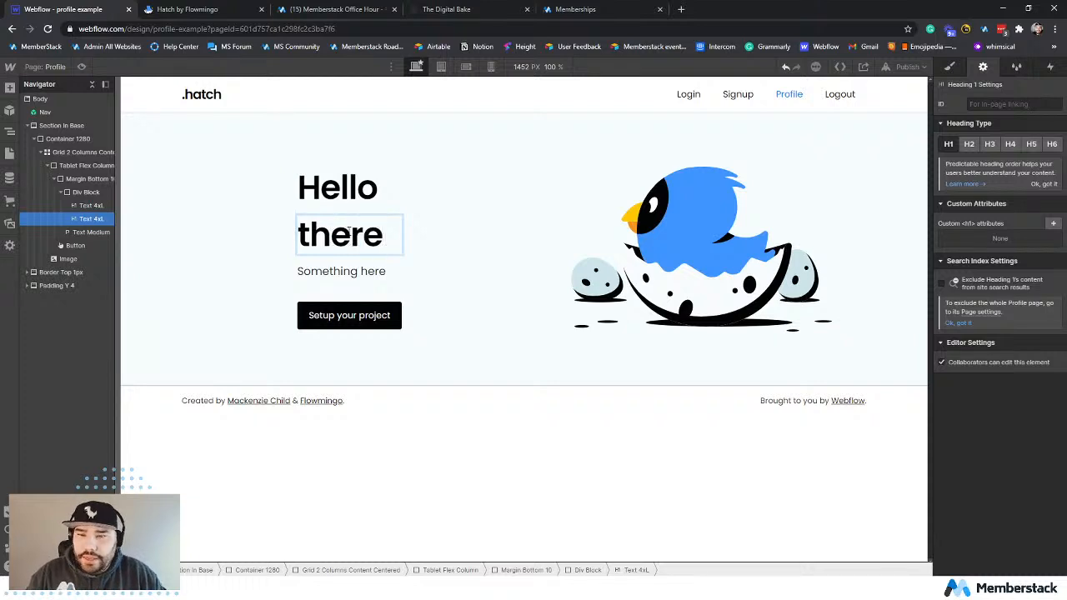
Apply the existing Flex Align Center class to the div block holding the two headings.
{"action": "left_click", "coordinate": [385, 197]}
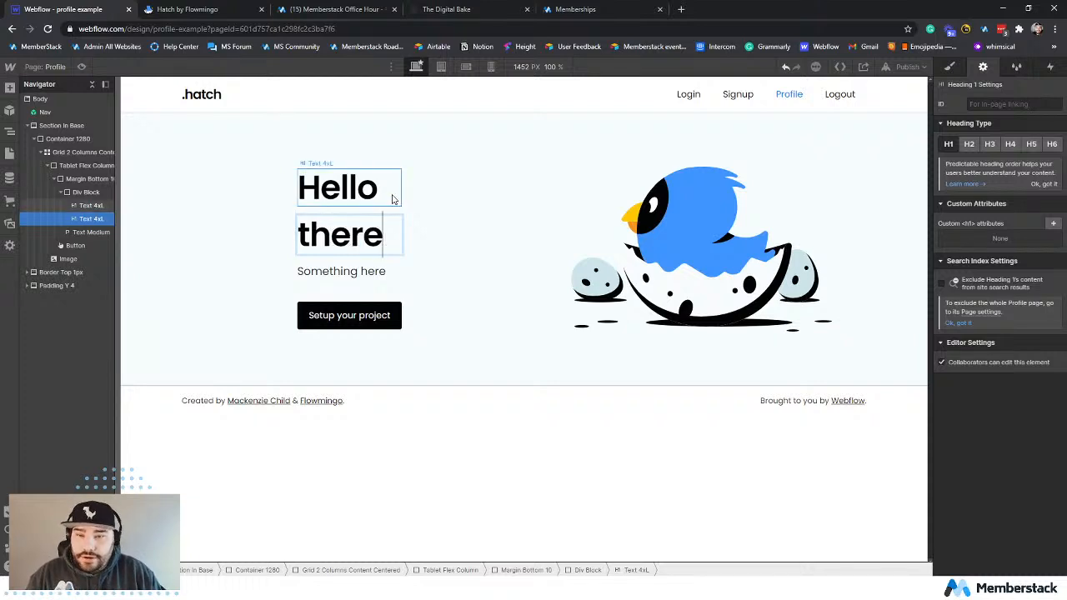
{"action": "left_click", "coordinate": [347, 247]}
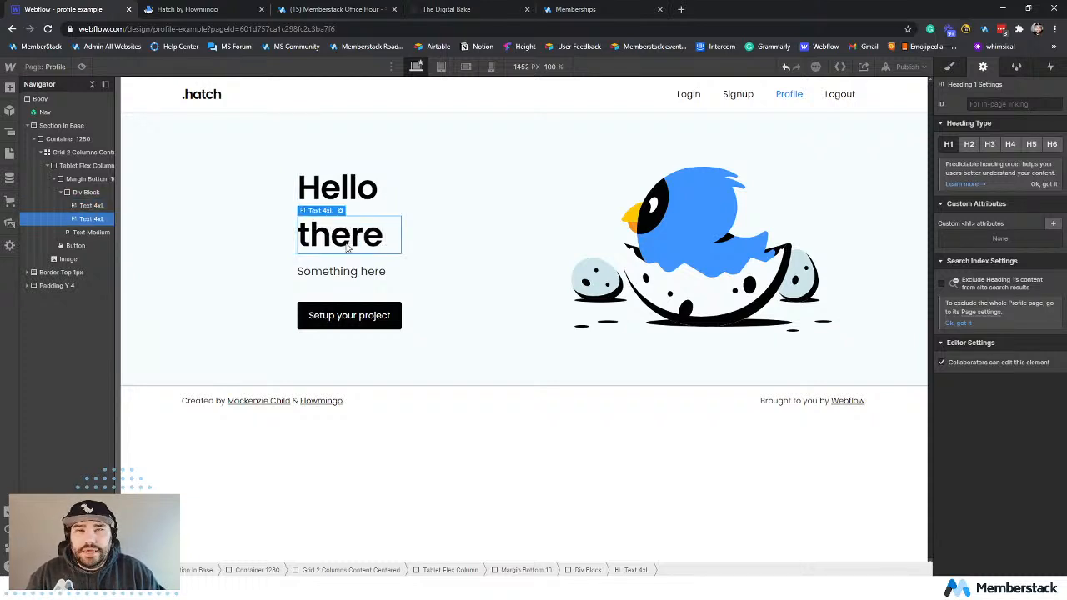
{"action": "left_click", "coordinate": [86, 192]}
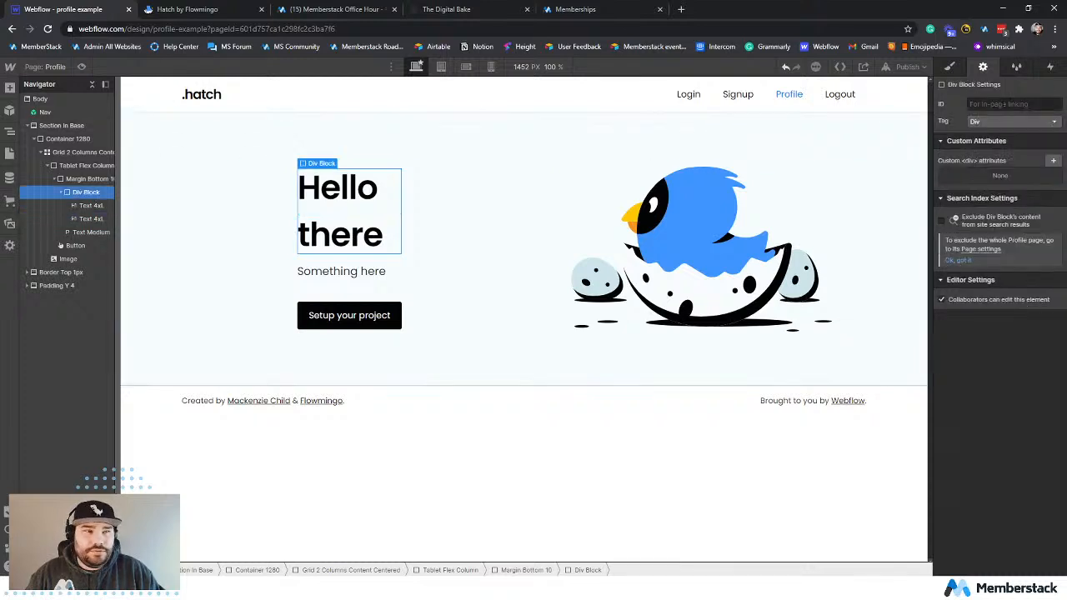
{"action": "key", "text": "s"}
{"action": "left_click", "coordinate": [989, 118]}
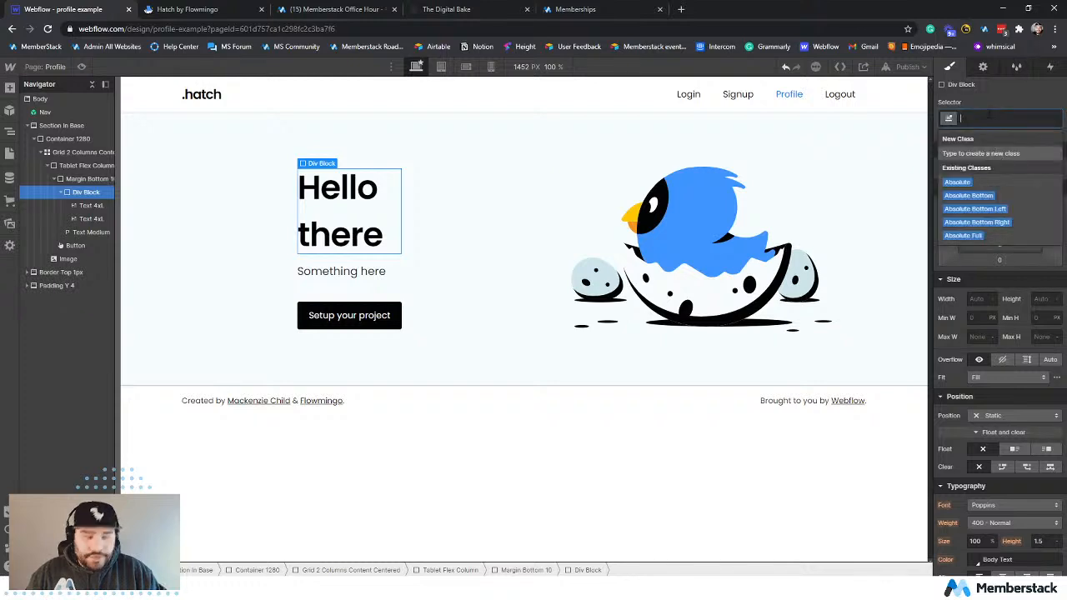
{"action": "type", "text": "flex"}
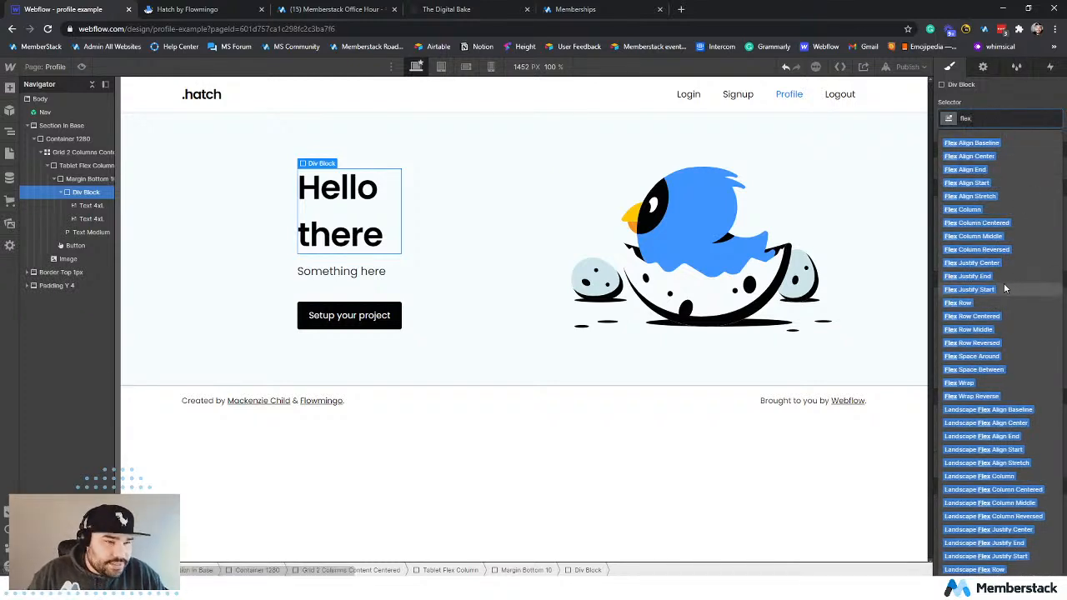
{"action": "left_click", "coordinate": [1008, 155]}
Add the Margin Right 3 combo class to the Hello heading.
{"action": "left_click", "coordinate": [305, 214]}
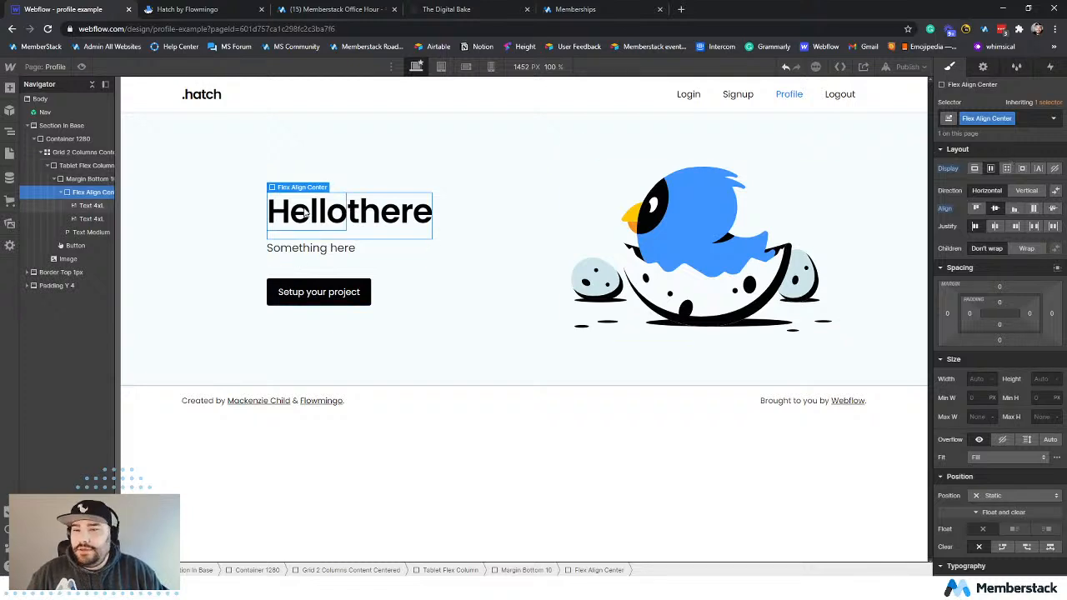
{"action": "left_click", "coordinate": [1042, 125]}
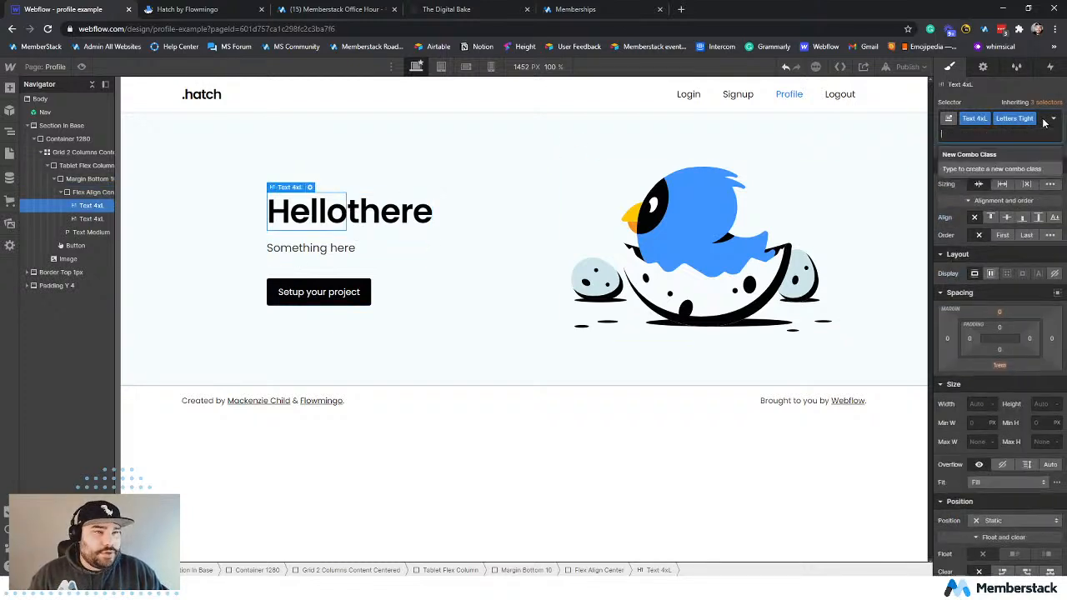
{"action": "type", "text": "margin"}
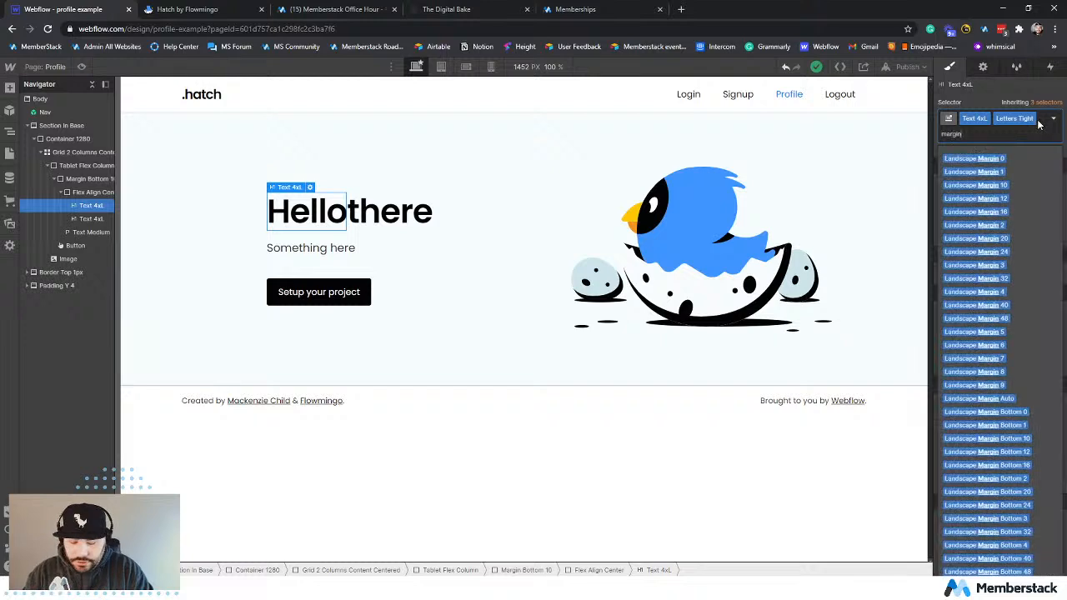
{"action": "type", "text": " right"}
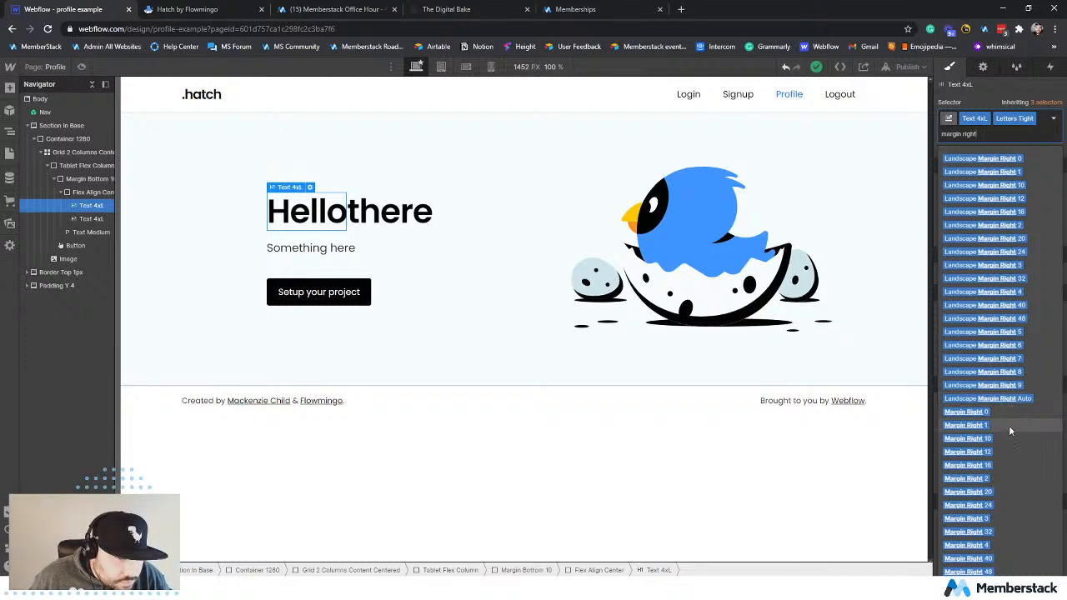
{"action": "left_click", "coordinate": [1016, 518]}
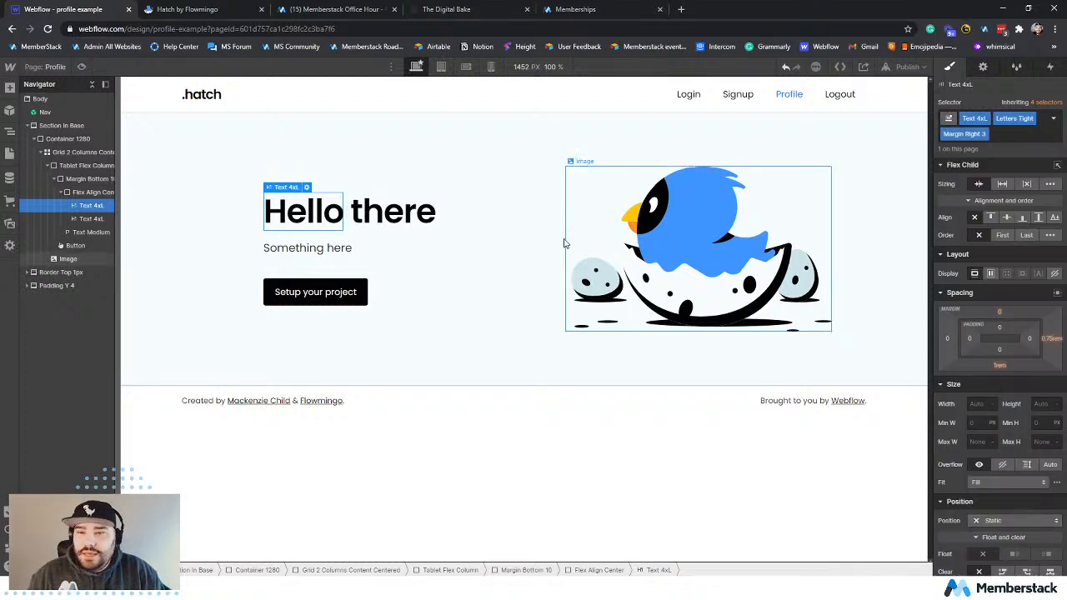
Start a custom attribute on the "there" heading, using the name data-ms-member copied from the First Name field in Memberstack's Forms & Fields.
{"action": "left_click", "coordinate": [396, 215]}
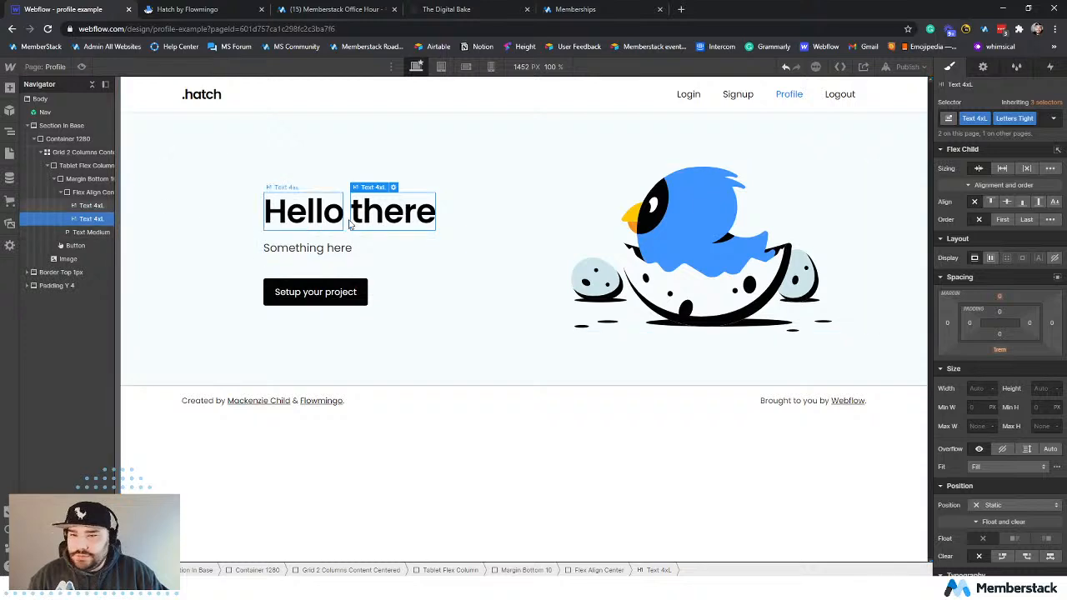
{"action": "left_click", "coordinate": [983, 68]}
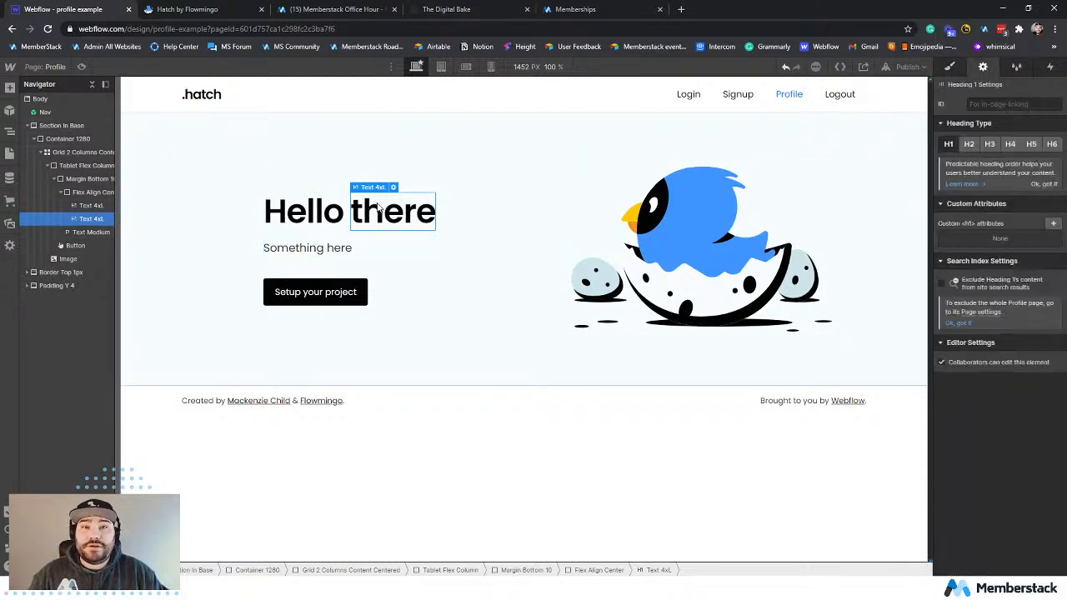
{"action": "left_click", "coordinate": [583, 11]}
{"action": "left_click", "coordinate": [46, 206]}
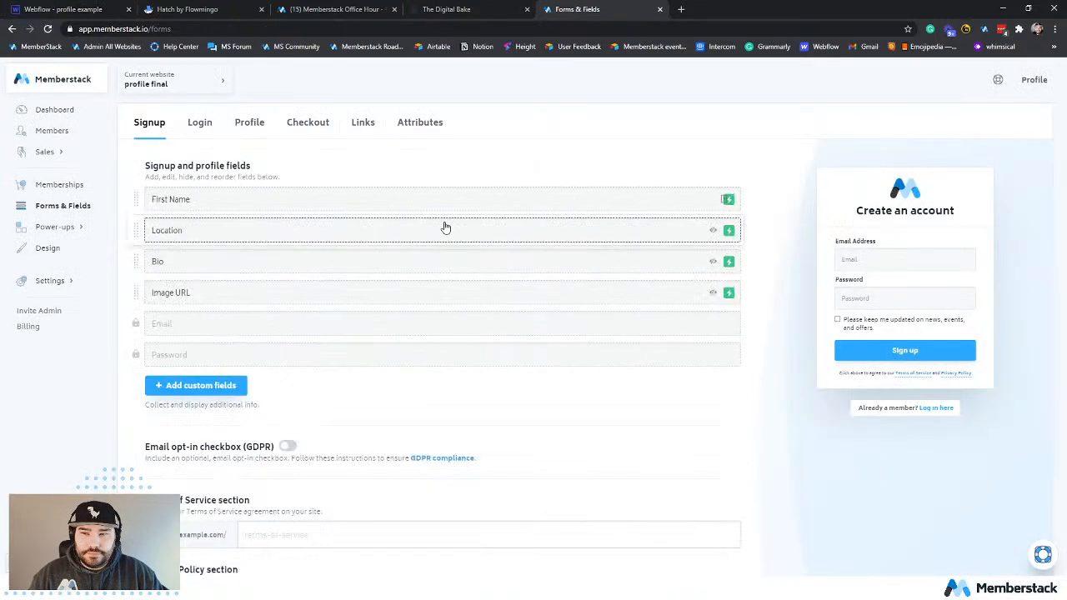
{"action": "left_click", "coordinate": [602, 190]}
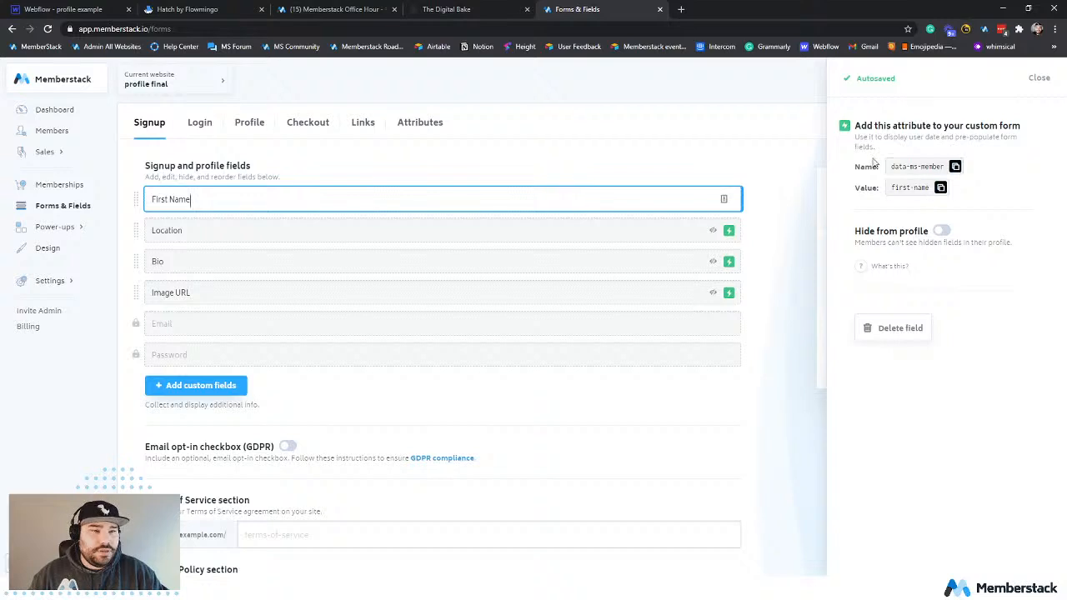
{"action": "left_click", "coordinate": [955, 167]}
{"action": "key", "text": "ctrl+1"}
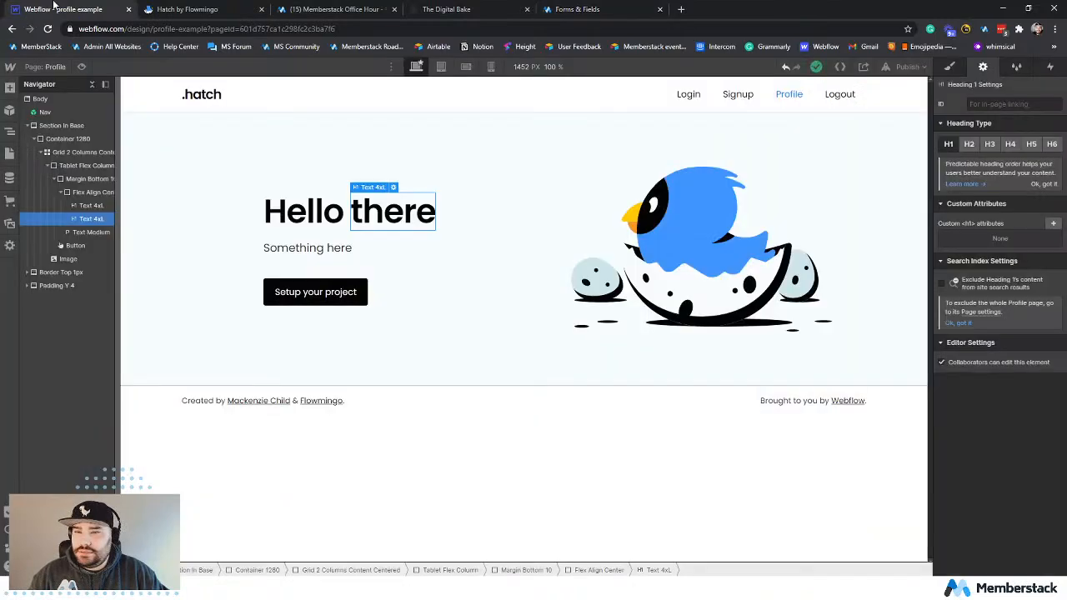
{"action": "left_click", "coordinate": [1053, 224]}
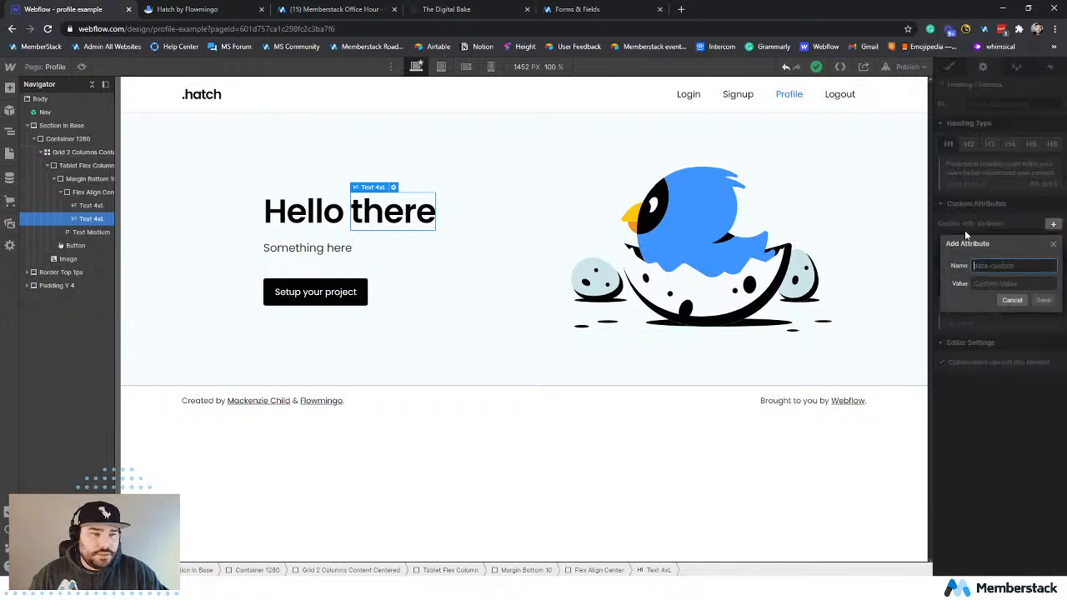
{"action": "key", "text": "ctrl+v"}
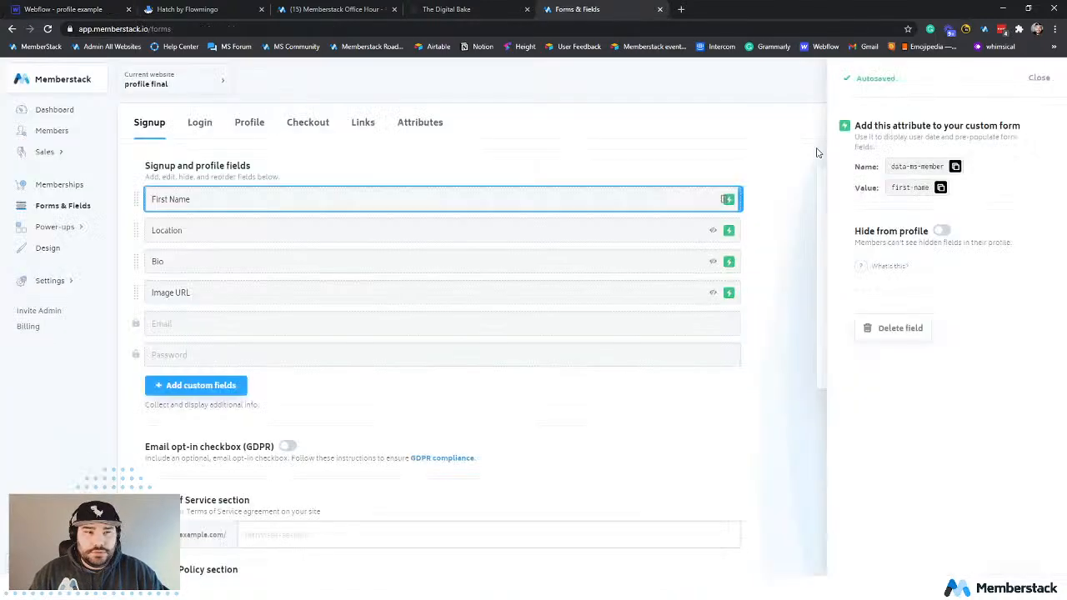
Copy the First Name field's value first-name from Memberstack into the heading's new attribute in Webflow and save it.
{"action": "key", "text": "ctrl+5"}
{"action": "left_click", "coordinate": [940, 187]}
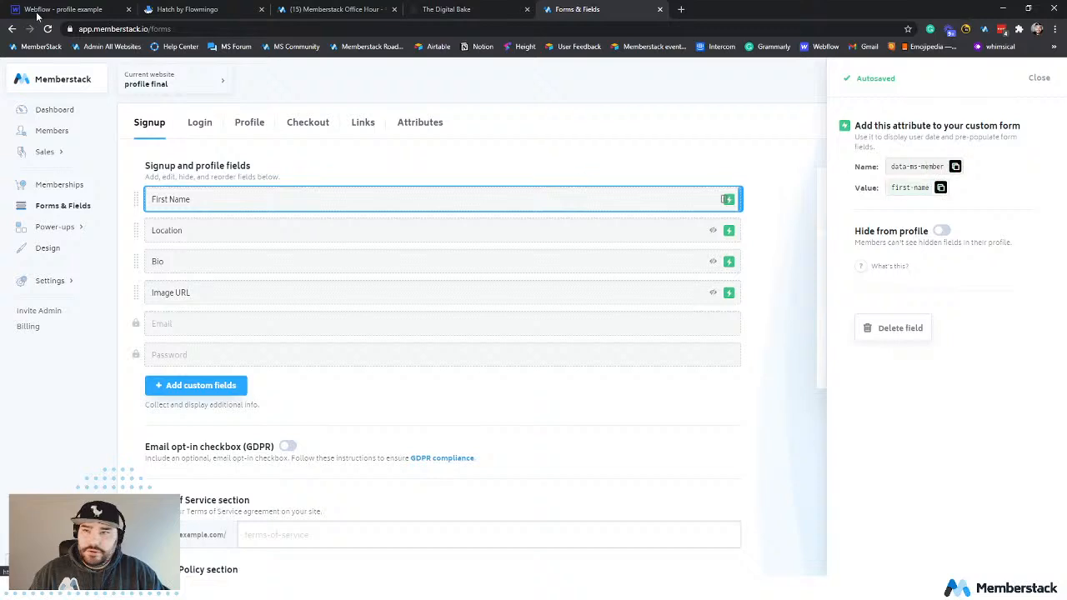
{"action": "key", "text": "ctrl+1"}
{"action": "left_click", "coordinate": [987, 284]}
{"action": "key", "text": "ctrl+v"}
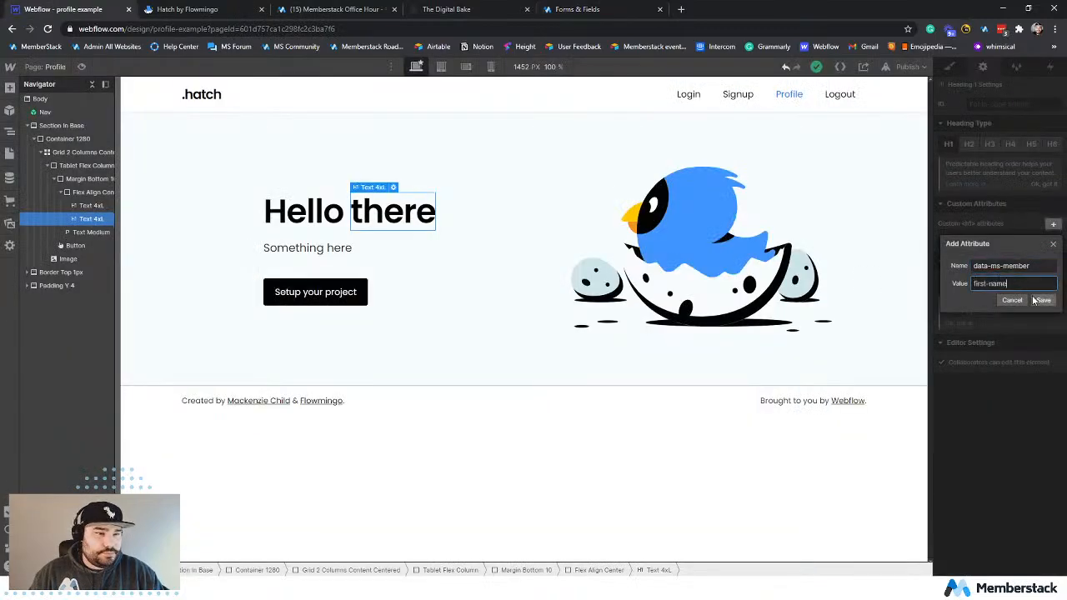
{"action": "left_click", "coordinate": [1042, 300]}
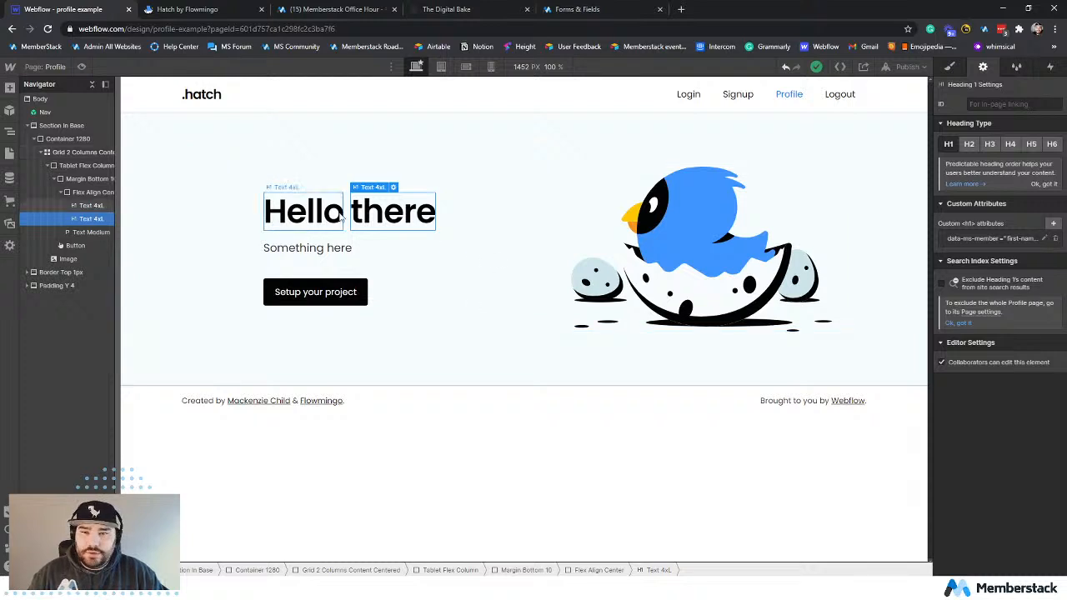
Publish the site to profile-example.webflow.io and reload the live site in its browser tab.
{"action": "left_click", "coordinate": [312, 213]}
{"action": "left_click", "coordinate": [388, 218]}
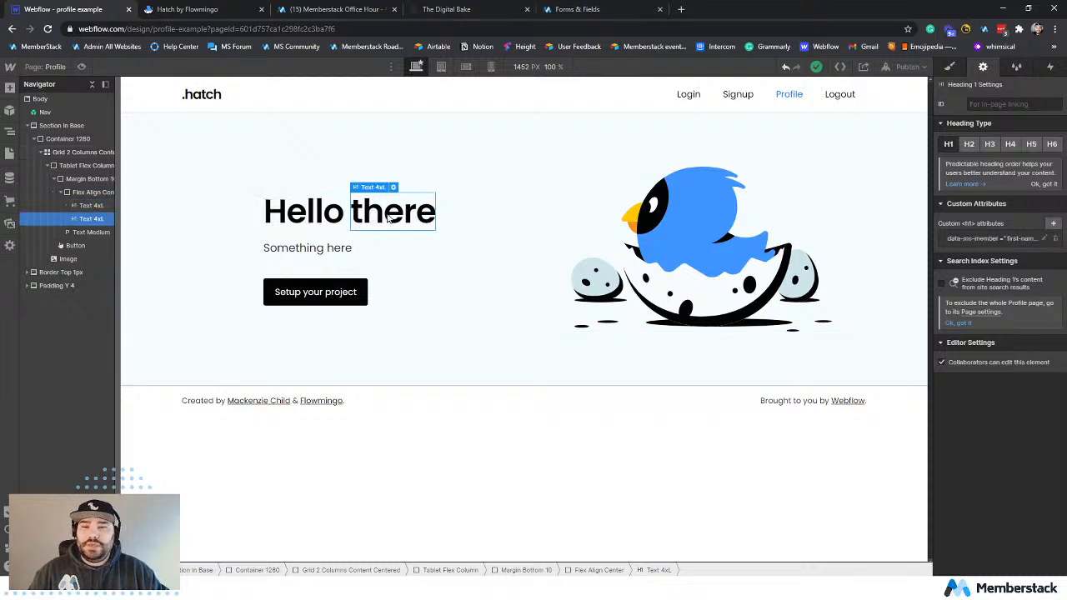
{"action": "left_click", "coordinate": [906, 66]}
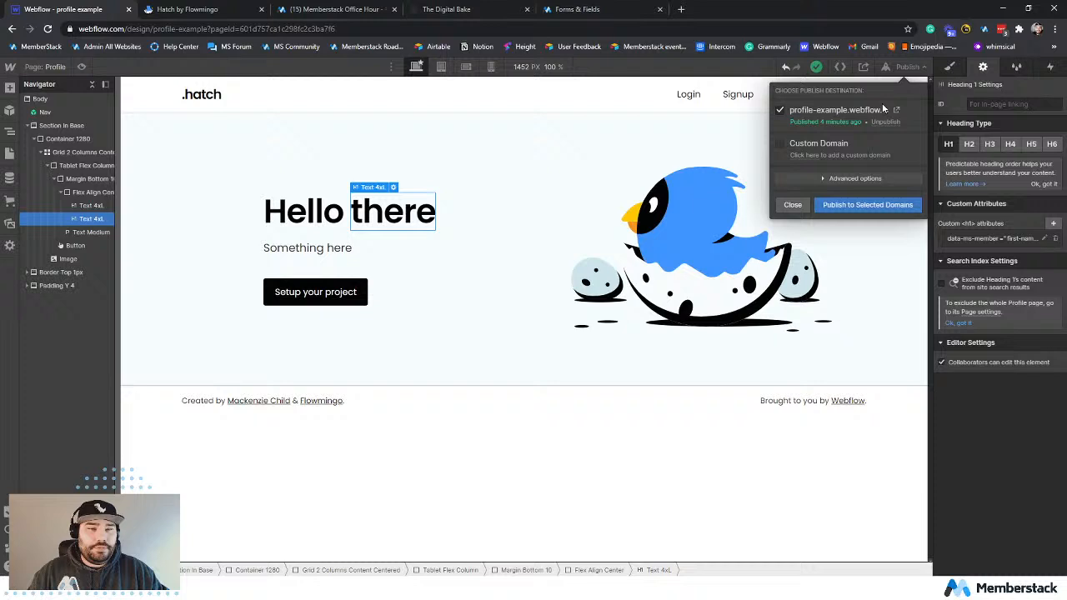
{"action": "left_click", "coordinate": [854, 203]}
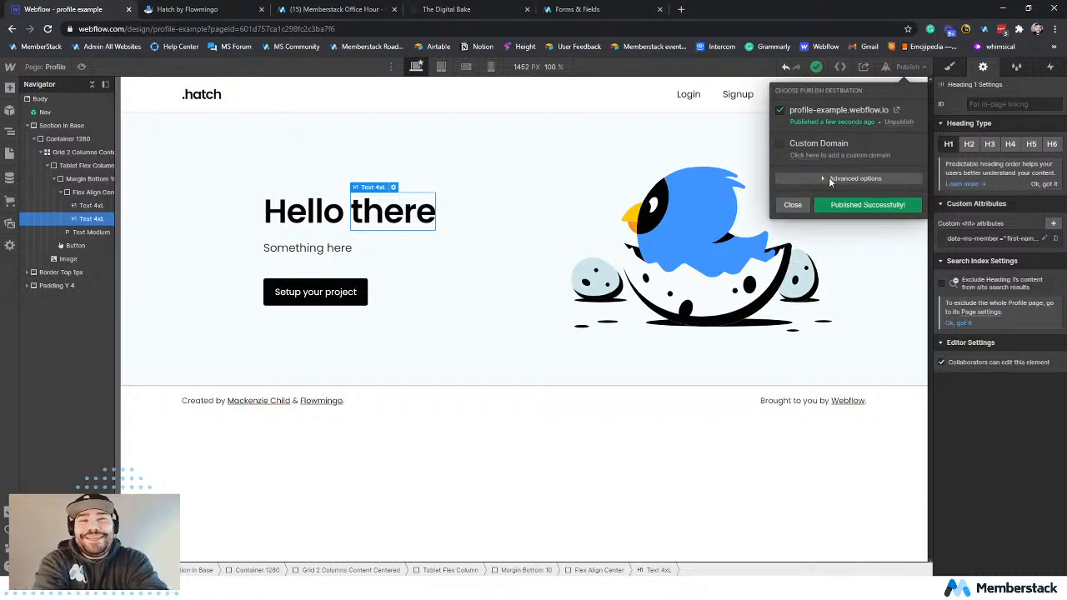
{"action": "left_click", "coordinate": [676, 263]}
{"action": "left_click", "coordinate": [190, 12]}
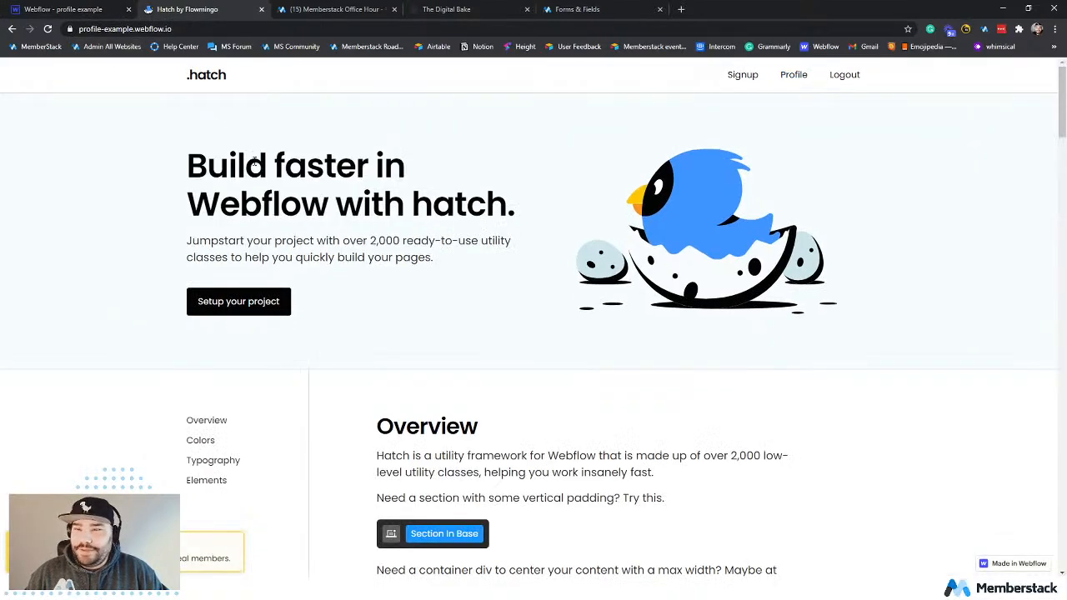
{"action": "left_click", "coordinate": [53, 31]}
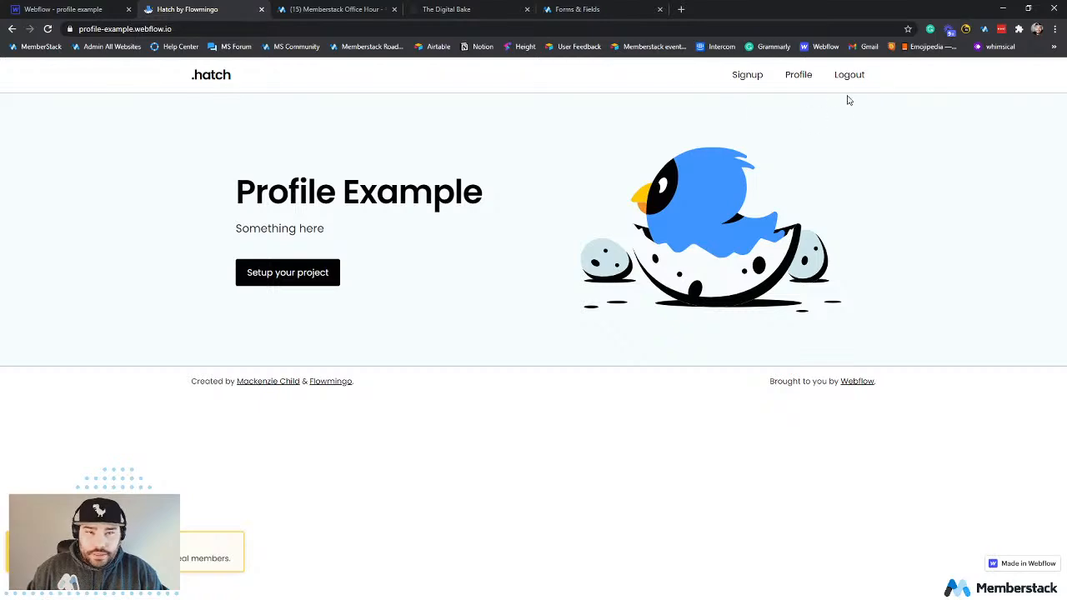
Query the MemberStack object in the live page's developer console, expand the result to inspect the member data, and close the developer tools.
{"action": "key", "text": "ctrl+shift+c"}
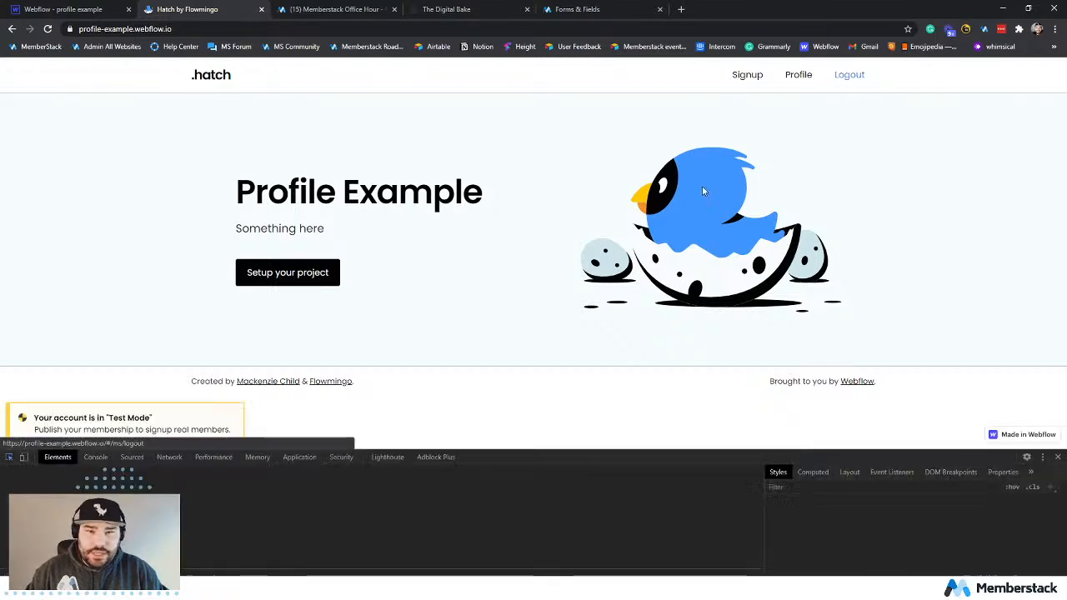
{"action": "left_click", "coordinate": [369, 261]}
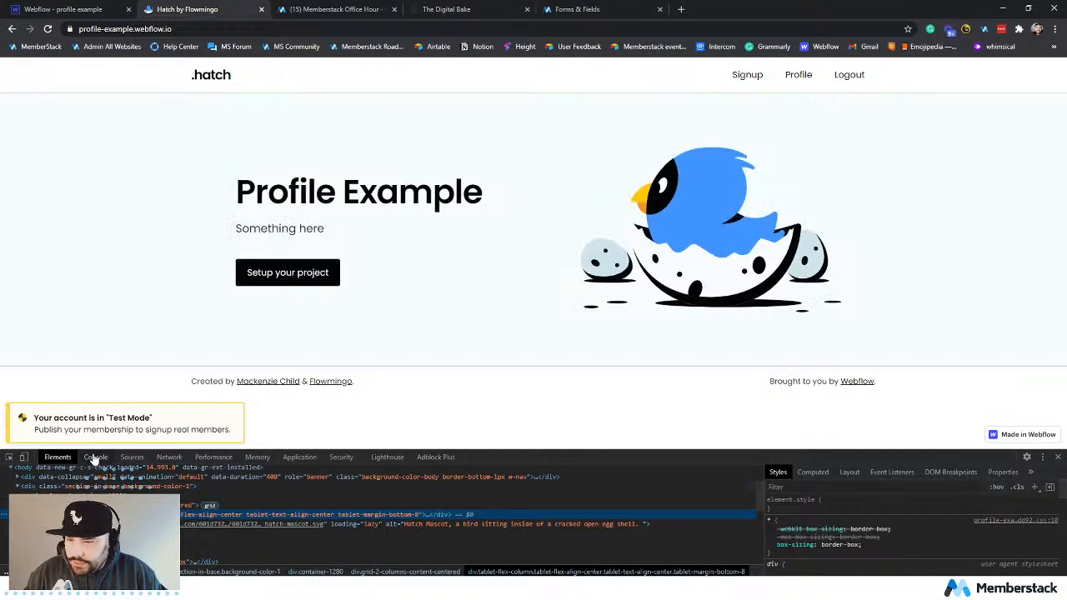
{"action": "left_click", "coordinate": [95, 457]}
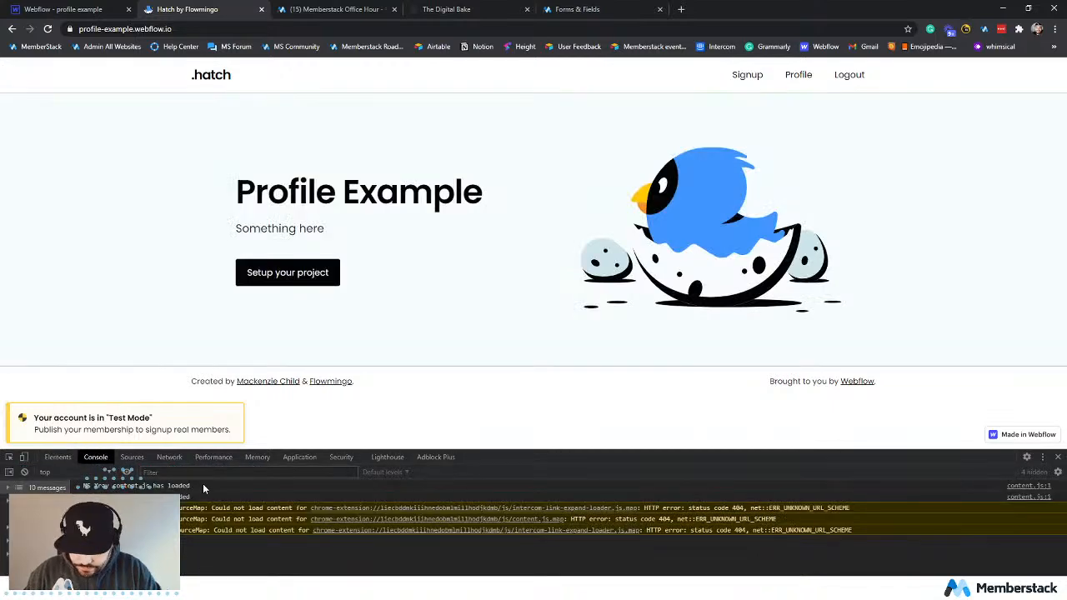
{"action": "type", "text": "MemberStack"}
{"action": "key", "text": "Return"}
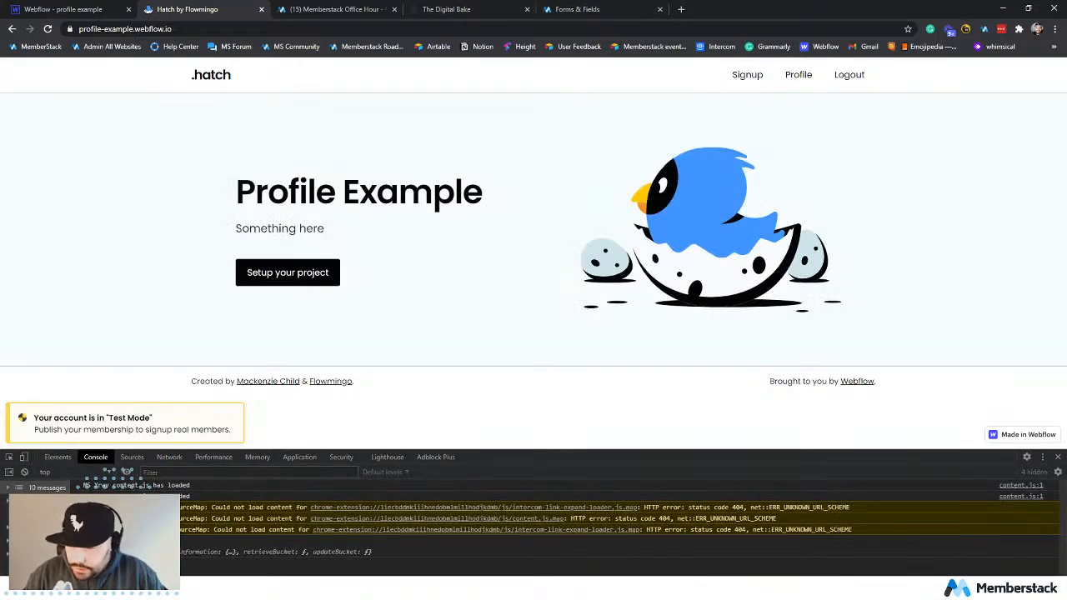
{"action": "left_click", "coordinate": [89, 551]}
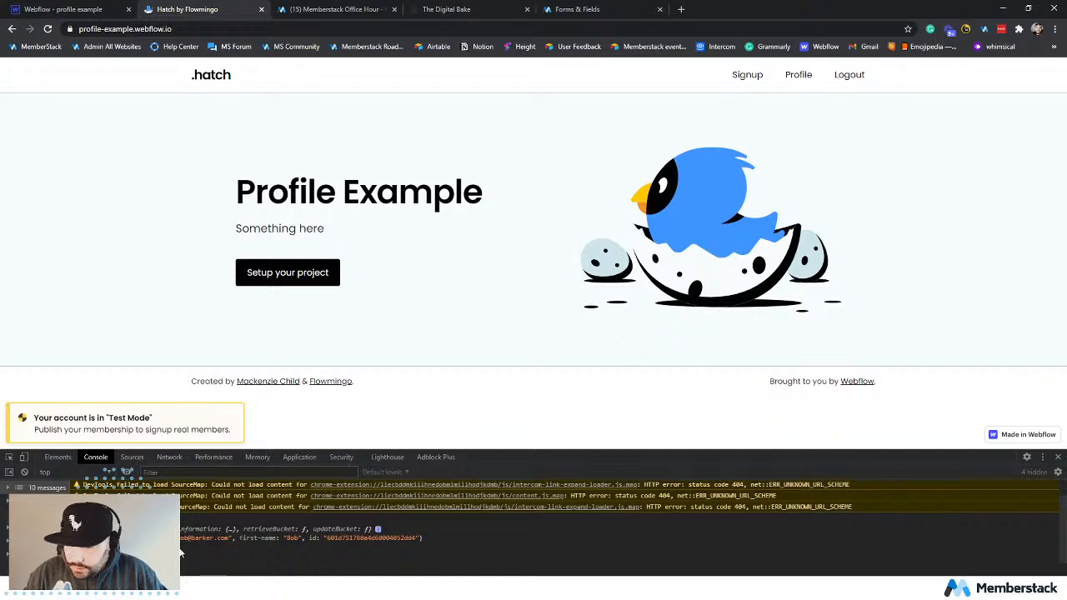
{"action": "left_click", "coordinate": [1057, 457]}
Open the live Profile page to check the greeting and the text below it, and review the field list in Memberstack.
{"action": "left_click", "coordinate": [798, 75]}
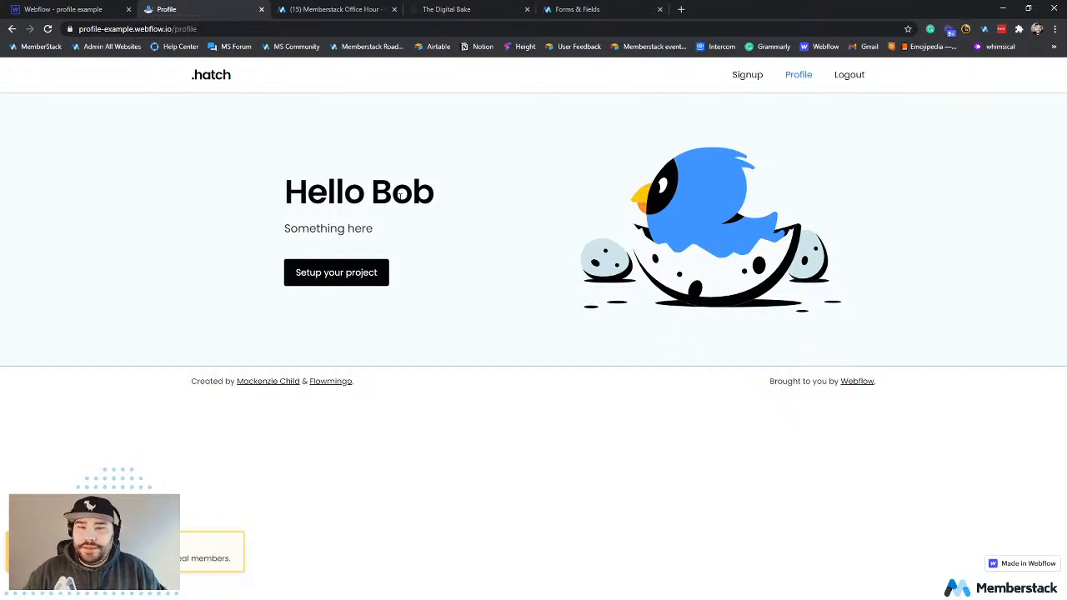
{"action": "left_click_drag", "start_coordinate": [284, 228], "coordinate": [414, 224]}
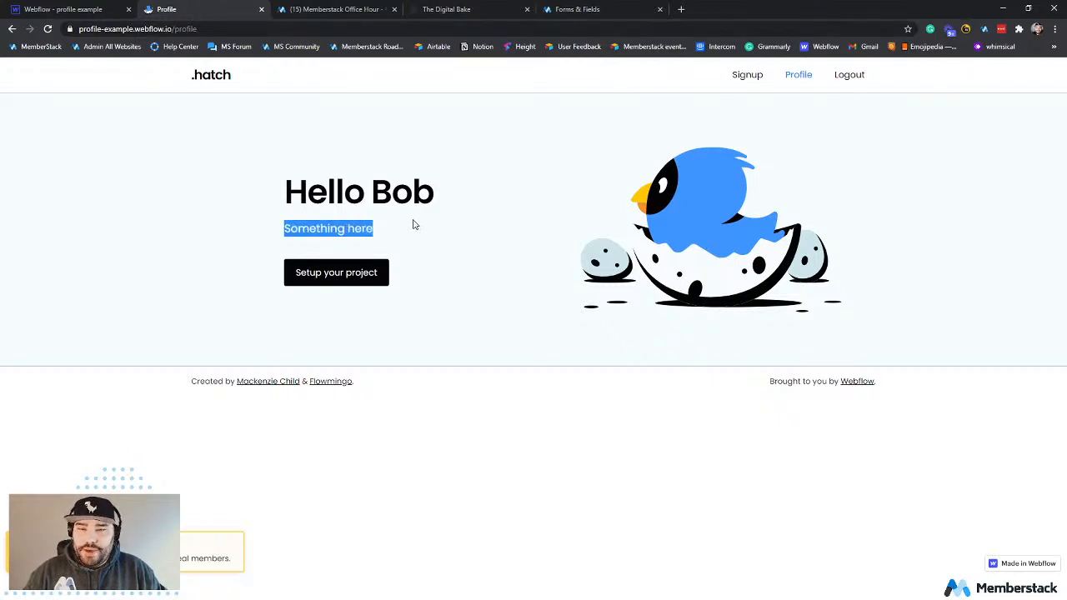
{"action": "left_click", "coordinate": [570, 11]}
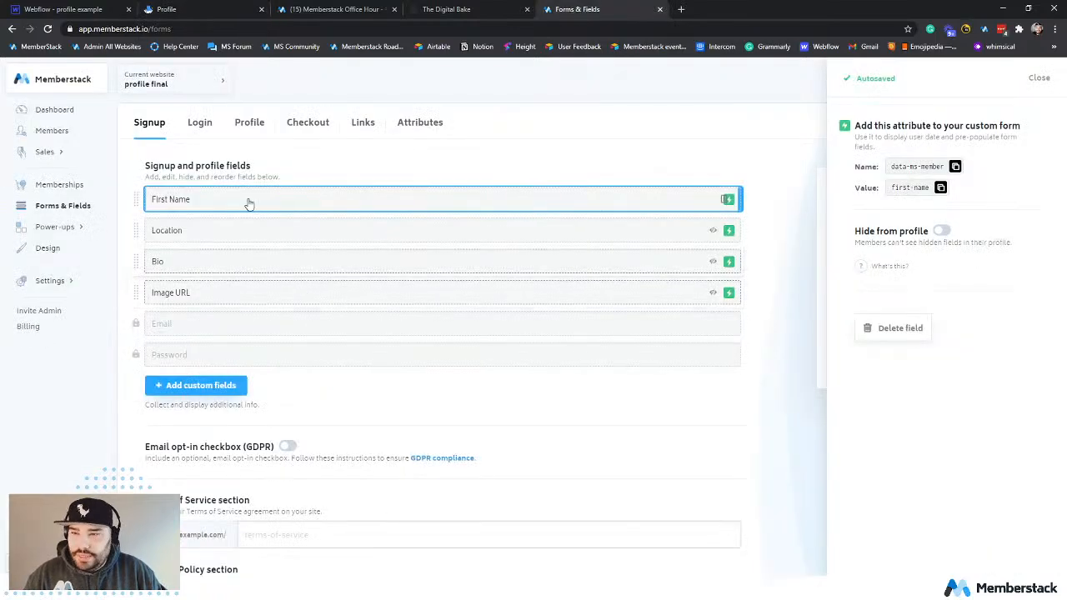
Change the Profile page paragraph under the Hello there heading in Webflow to read "Bio here".
{"action": "left_click", "coordinate": [70, 12]}
{"action": "left_click", "coordinate": [321, 247]}
{"action": "double_click", "coordinate": [321, 247]}
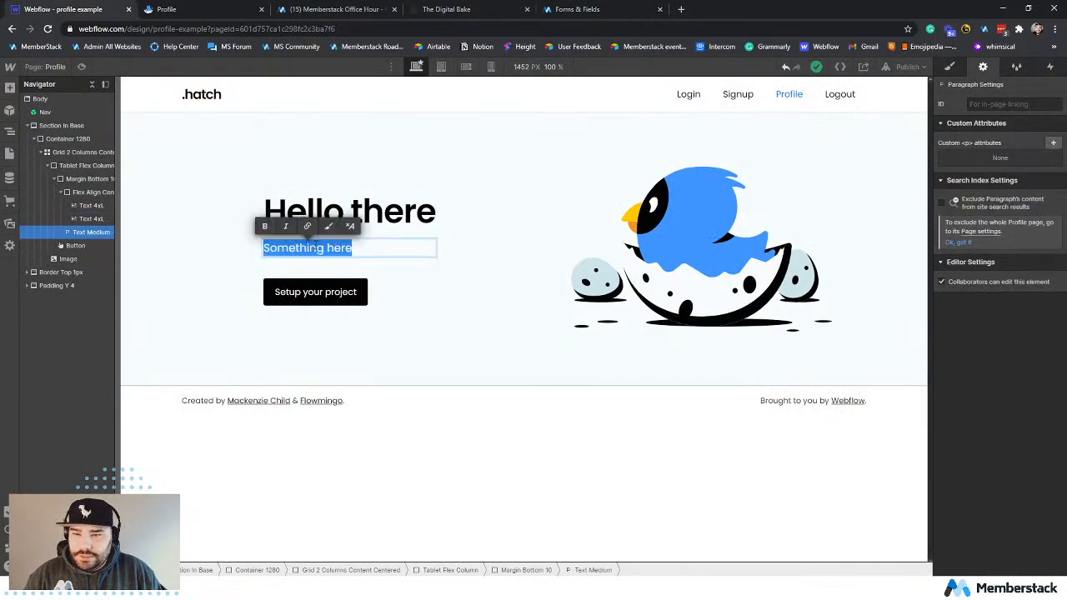
{"action": "left_click", "coordinate": [325, 247]}
{"action": "left_click_drag", "start_coordinate": [324, 247], "coordinate": [270, 244]}
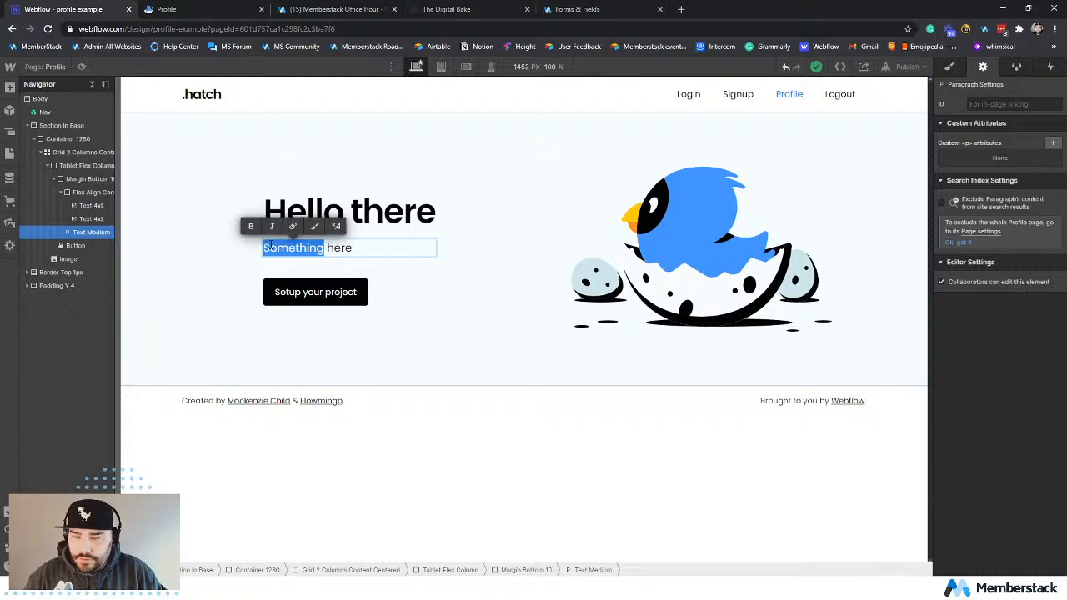
{"action": "type", "text": "Bio"}
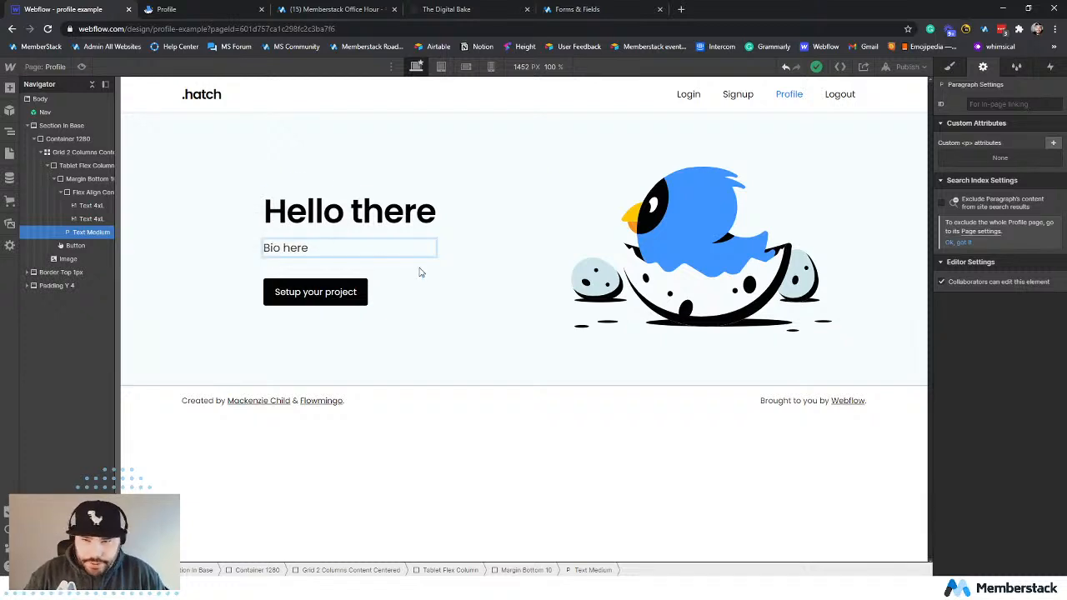
{"action": "left_click", "coordinate": [420, 272]}
Copy the Bio field's attribute name data-ms-member from Memberstack into a new custom attribute on the bio paragraph in Webflow.
{"action": "left_click", "coordinate": [426, 249]}
{"action": "left_click", "coordinate": [583, 9]}
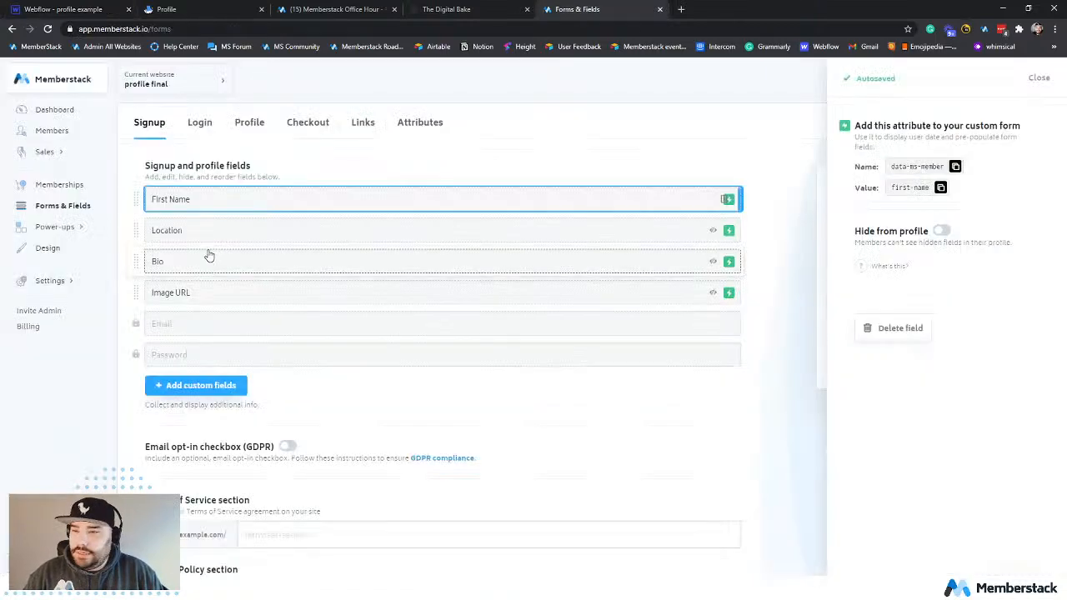
{"action": "left_click", "coordinate": [220, 264]}
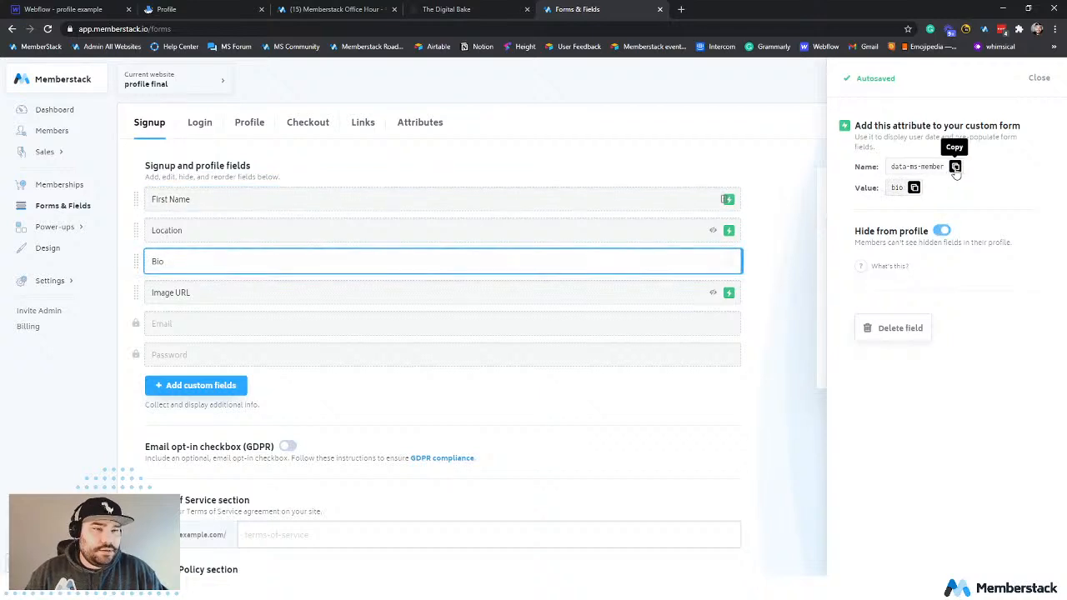
{"action": "left_click", "coordinate": [954, 168]}
{"action": "left_click", "coordinate": [62, 9]}
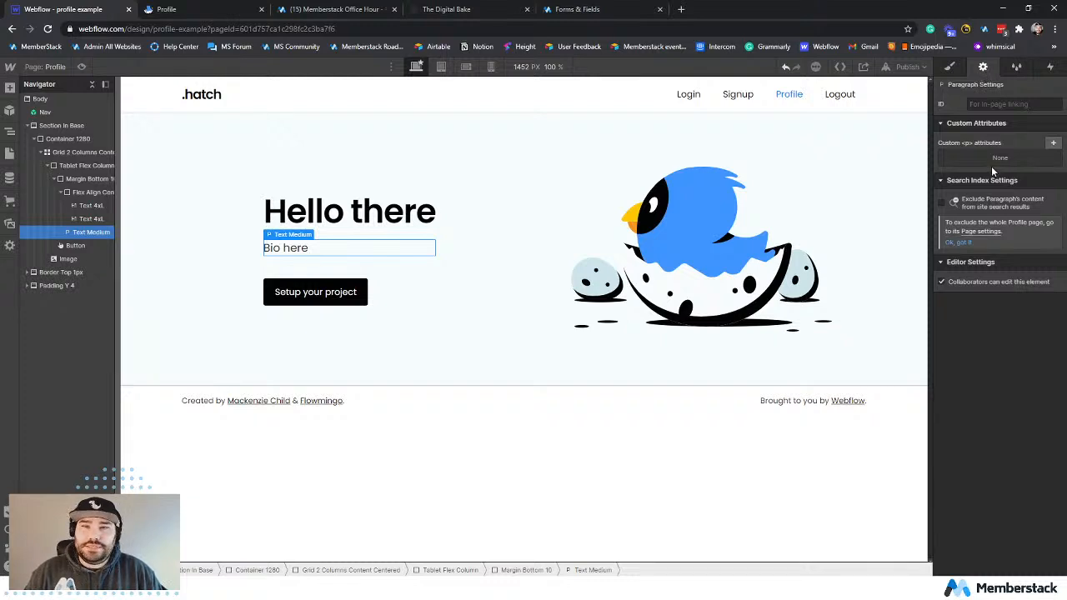
{"action": "left_click", "coordinate": [1053, 143]}
{"action": "key", "text": "ctrl+v"}
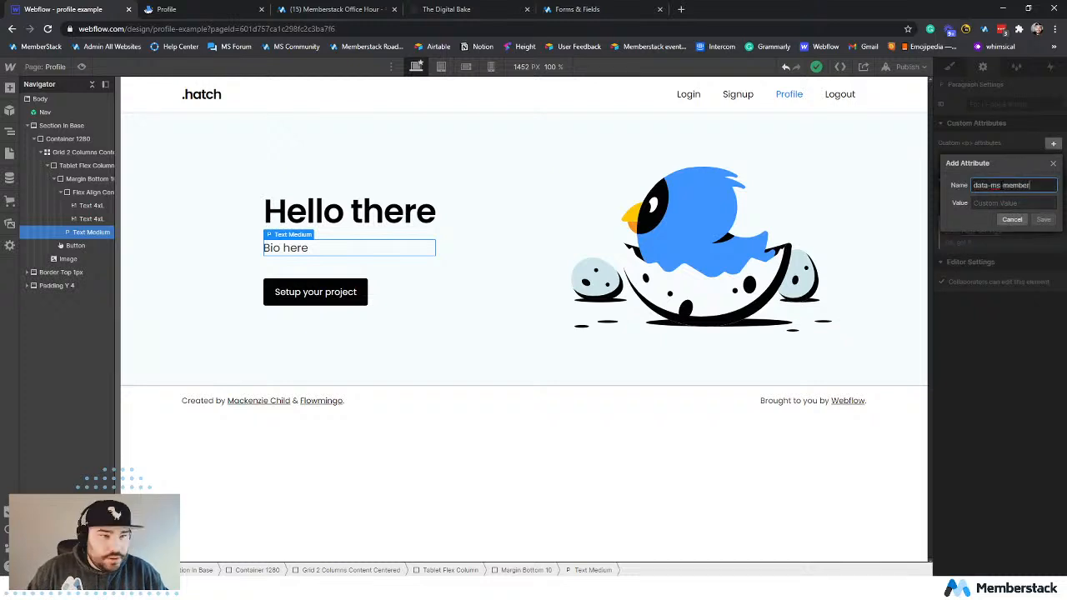
Copy the Bio field's value bio from Memberstack into the paragraph's new attribute in Webflow and save it.
{"action": "left_click", "coordinate": [594, 9]}
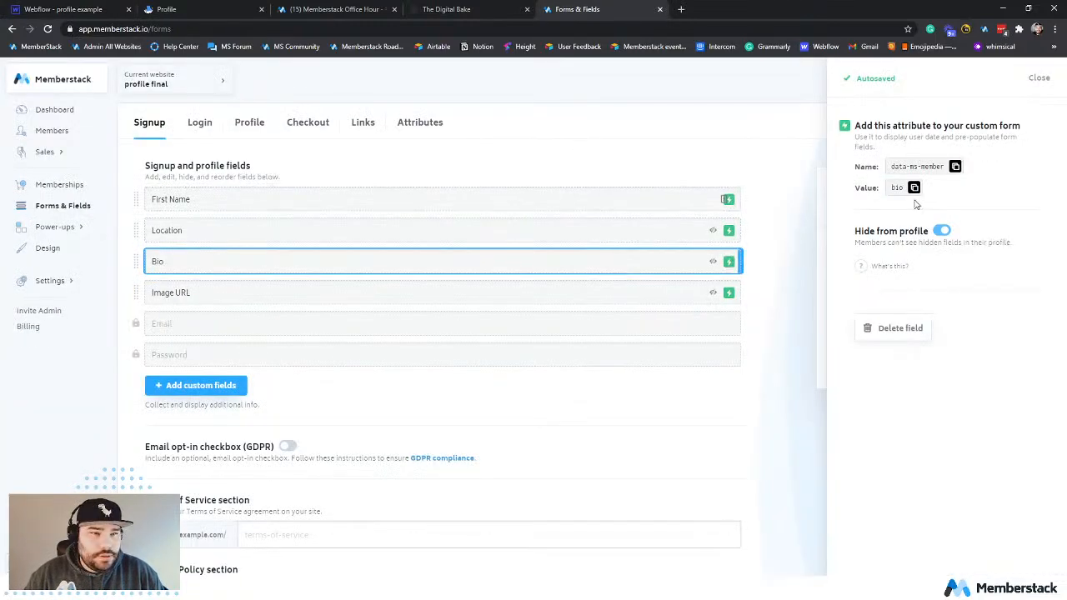
{"action": "left_click", "coordinate": [914, 188]}
{"action": "left_click", "coordinate": [80, 8]}
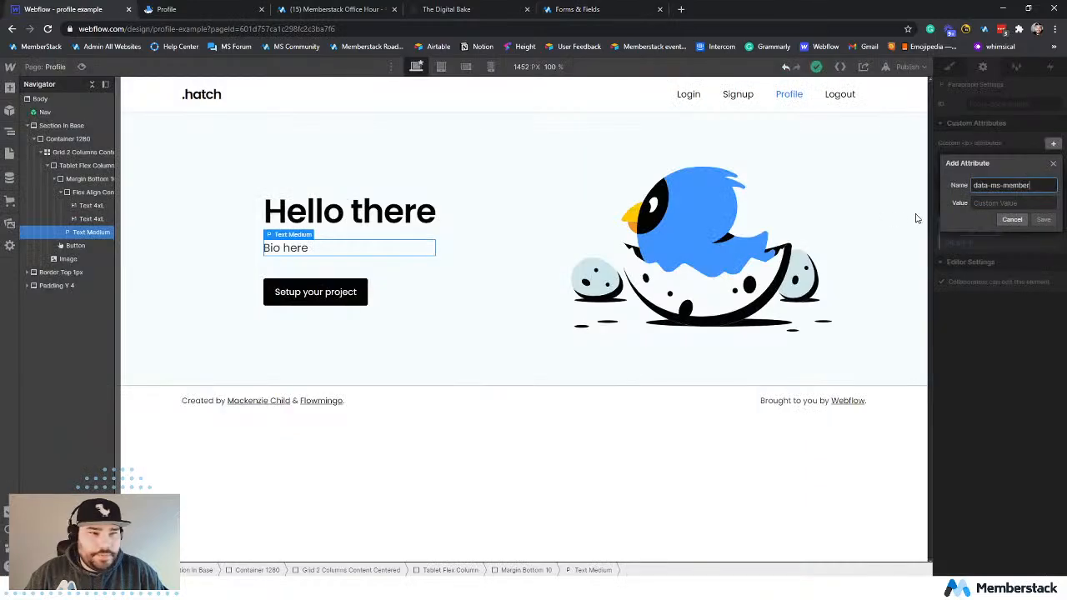
{"action": "left_click", "coordinate": [1033, 204]}
{"action": "key", "text": "ctrl+v"}
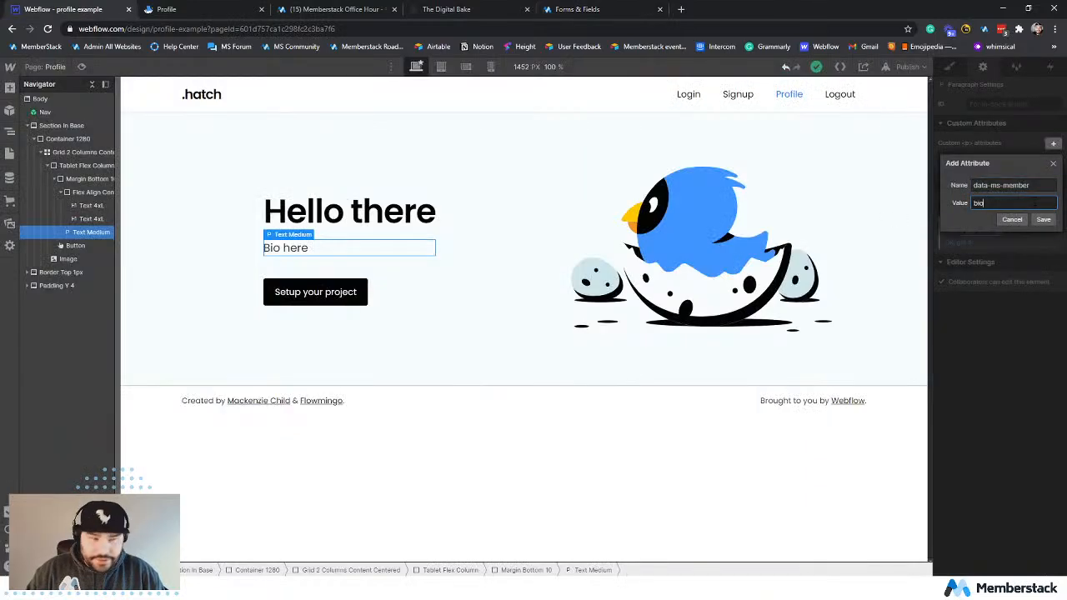
{"action": "left_click", "coordinate": [1042, 219]}
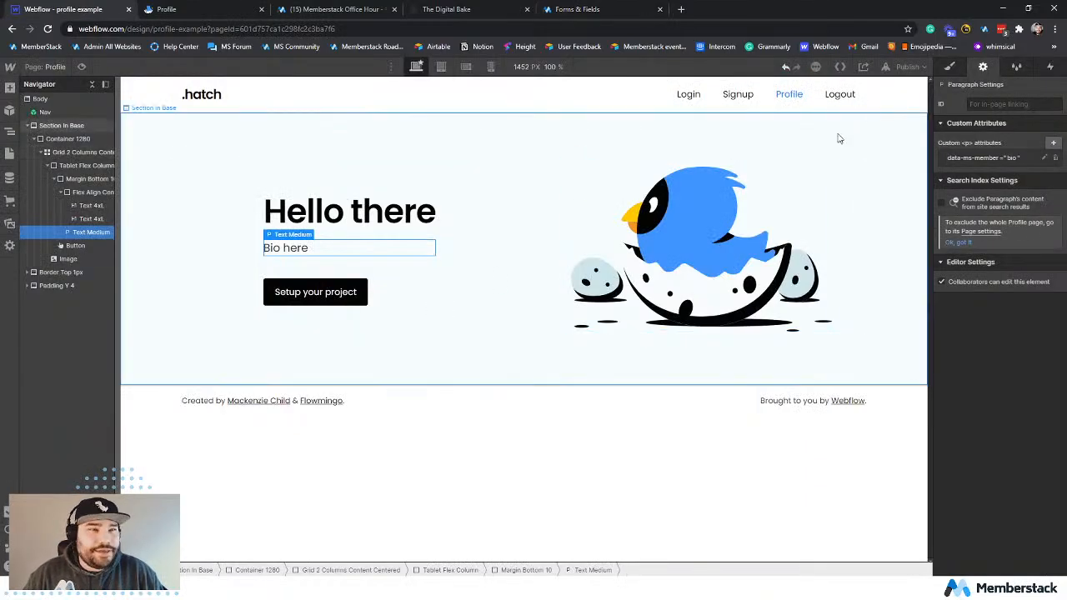
Review the Logout link's settings, the mascot image and the bio paragraph's attribute in Webflow, and the Bio field's details in Memberstack.
{"action": "left_click", "coordinate": [425, 287]}
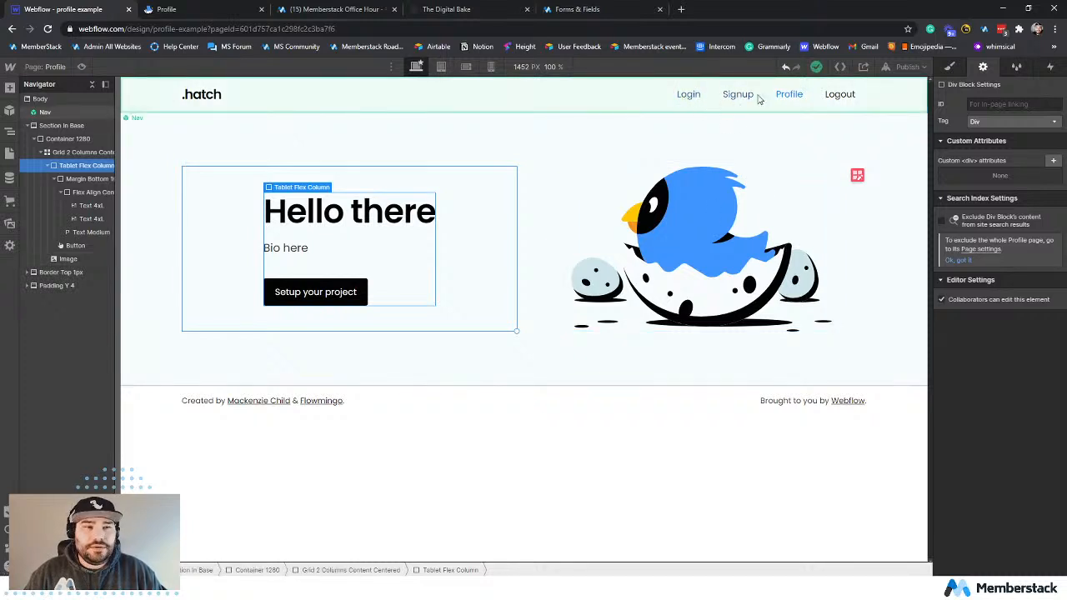
{"action": "double_click", "coordinate": [850, 100]}
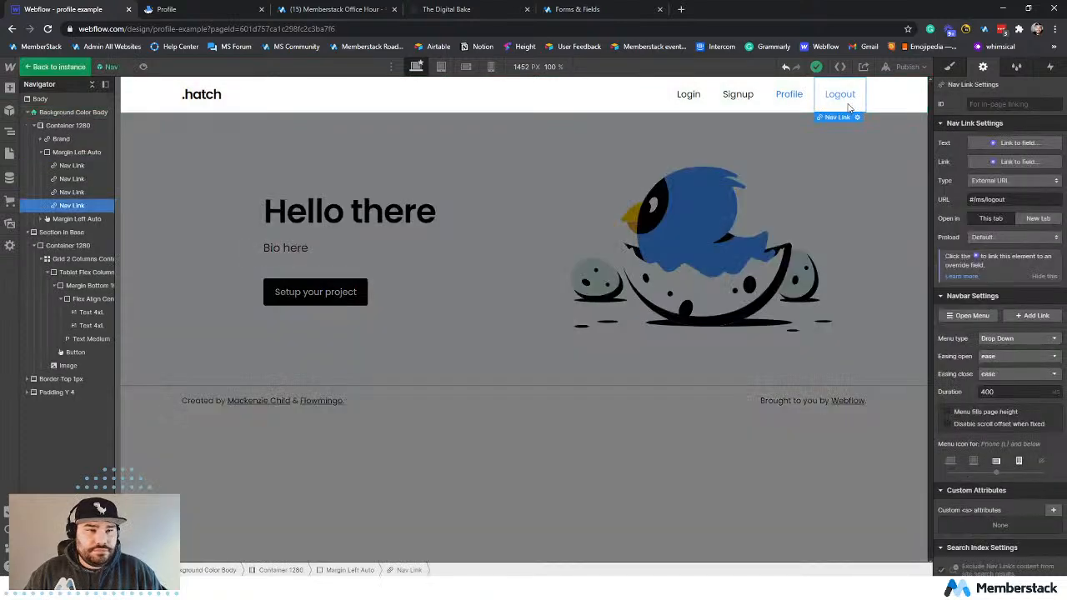
{"action": "left_click", "coordinate": [616, 235]}
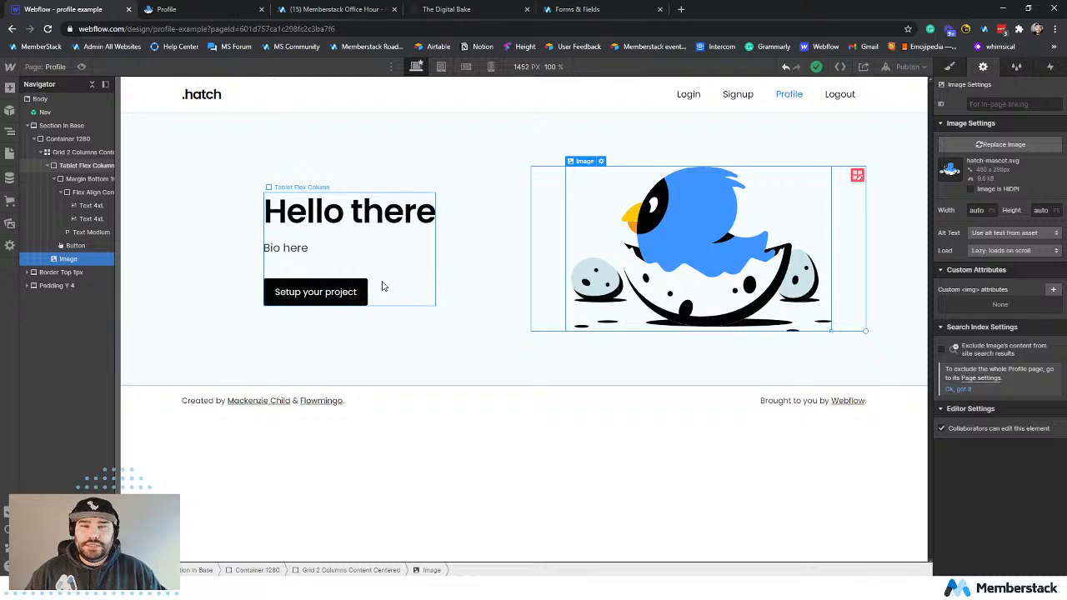
{"action": "left_click", "coordinate": [314, 248]}
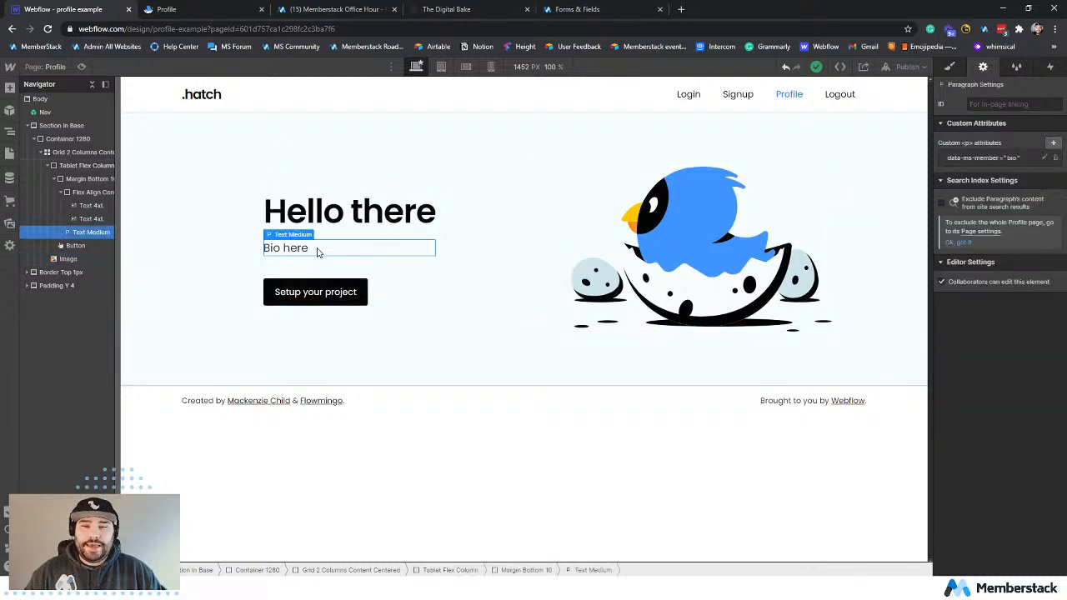
{"action": "left_click", "coordinate": [576, 9]}
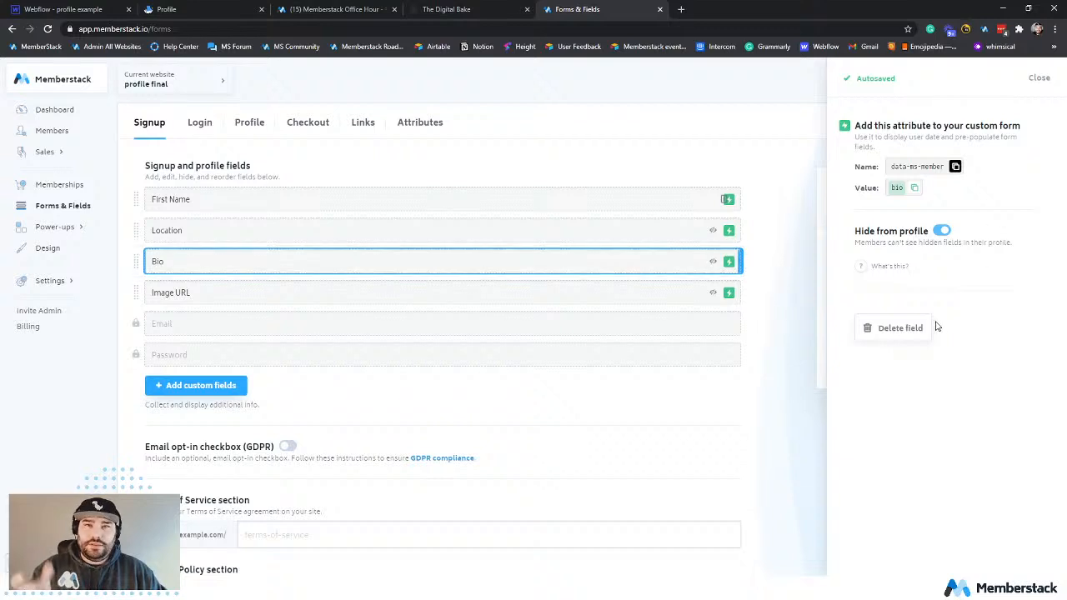
{"action": "left_click", "coordinate": [1037, 78]}
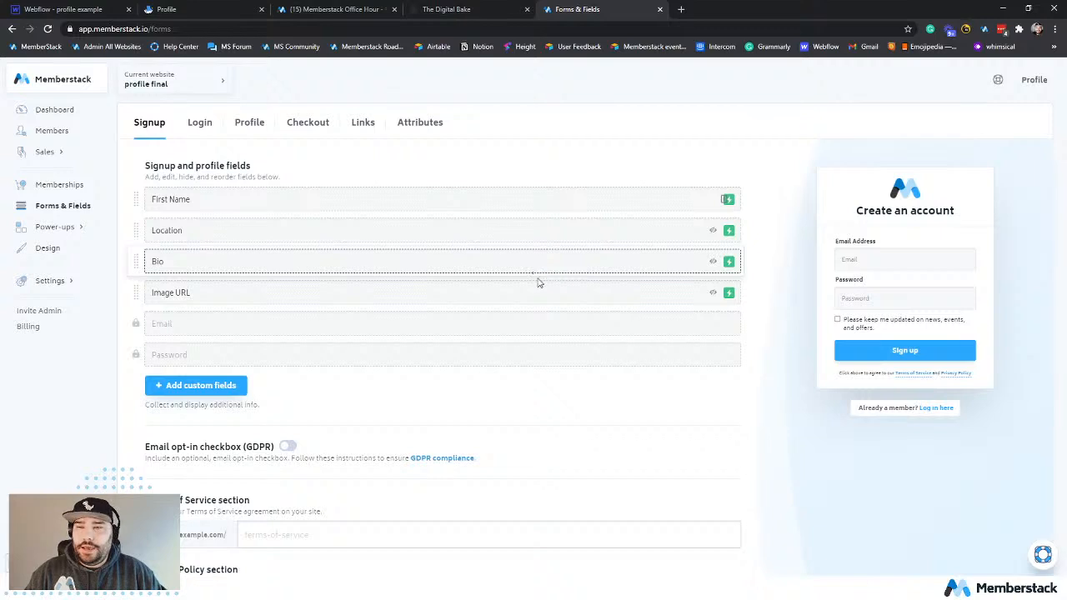
{"action": "left_click", "coordinate": [67, 9]}
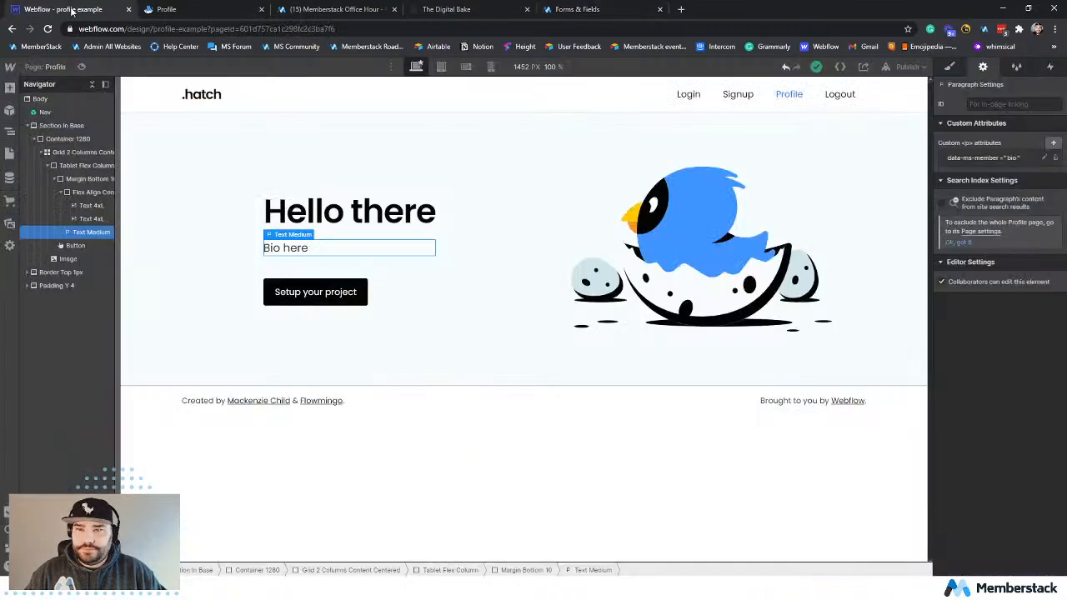
{"action": "left_click", "coordinate": [440, 293]}
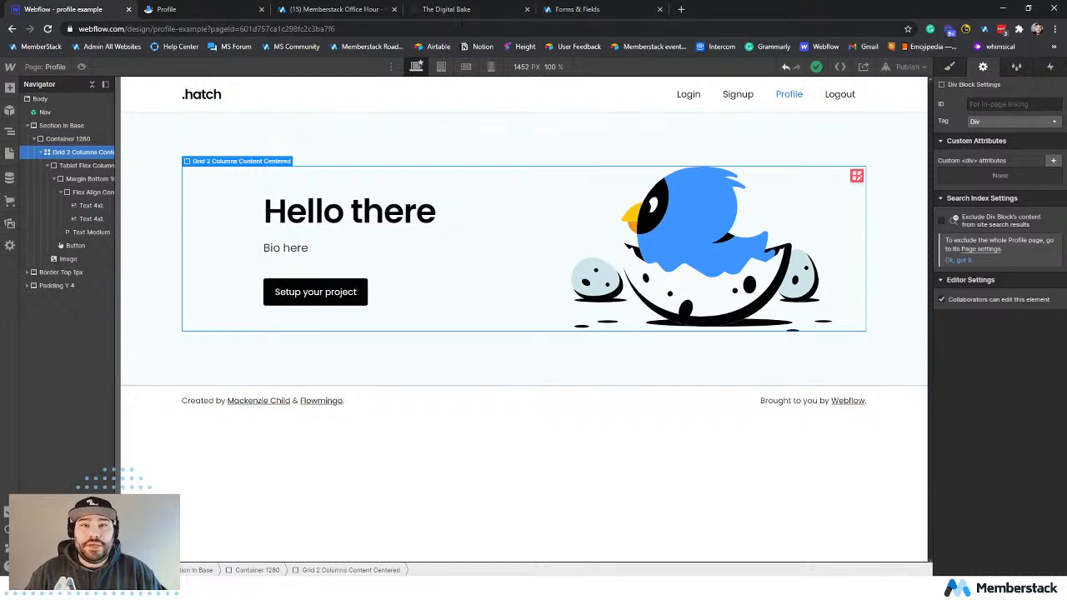
Switch to The Digital Bake's modals page and clone the Modal component with the surprising modal interaction into Webflow.
{"action": "left_click", "coordinate": [463, 11]}
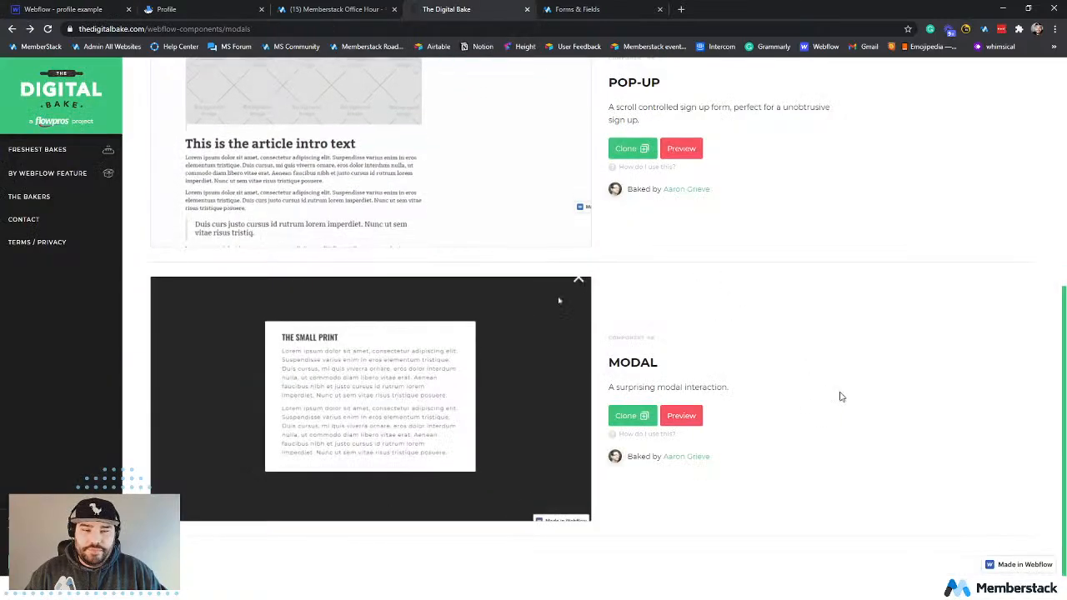
{"action": "scroll", "coordinate": [751, 205], "scroll_direction": "up", "scroll_amount": 6}
{"action": "scroll", "coordinate": [817, 292], "scroll_direction": "down", "scroll_amount": 5}
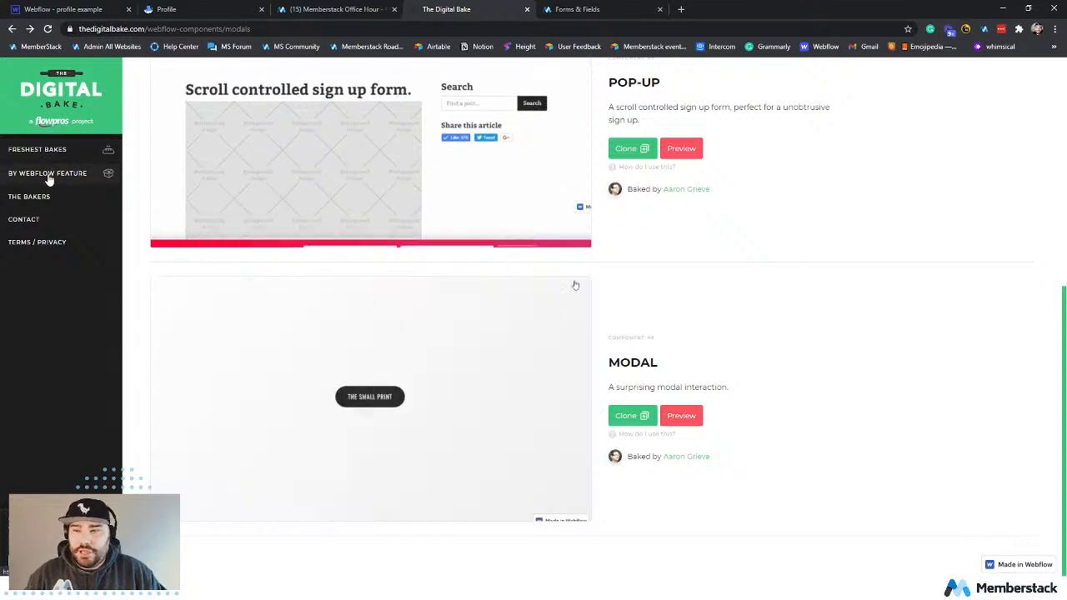
{"action": "left_click", "coordinate": [634, 416]}
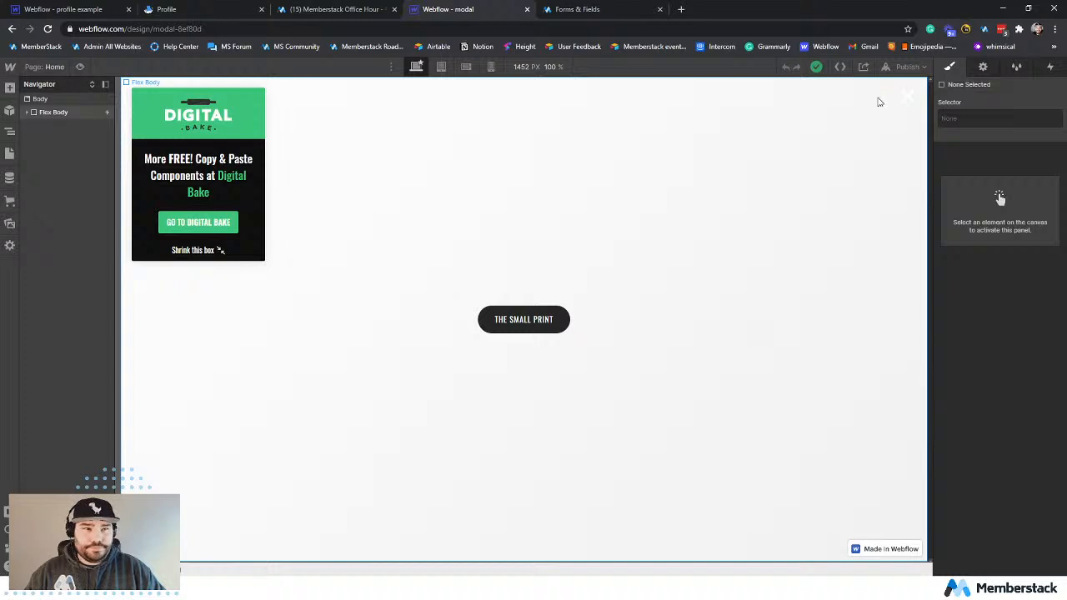
Publish the cloned modal project to modal-8ef80d.webflow.io and open its live site.
{"action": "left_click", "coordinate": [905, 67]}
{"action": "left_click", "coordinate": [858, 227]}
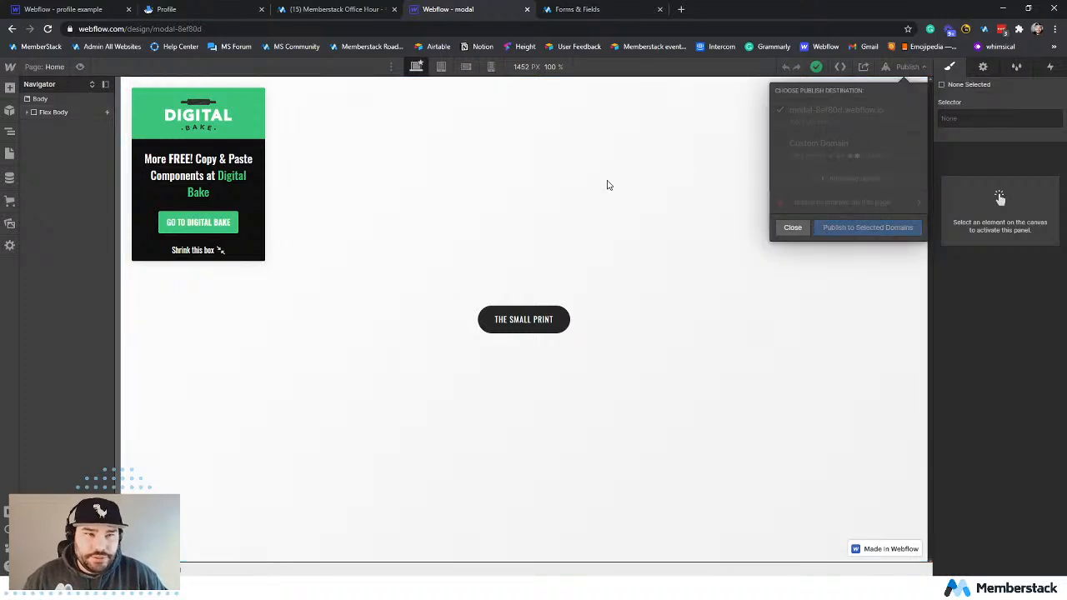
{"action": "left_click", "coordinate": [651, 266]}
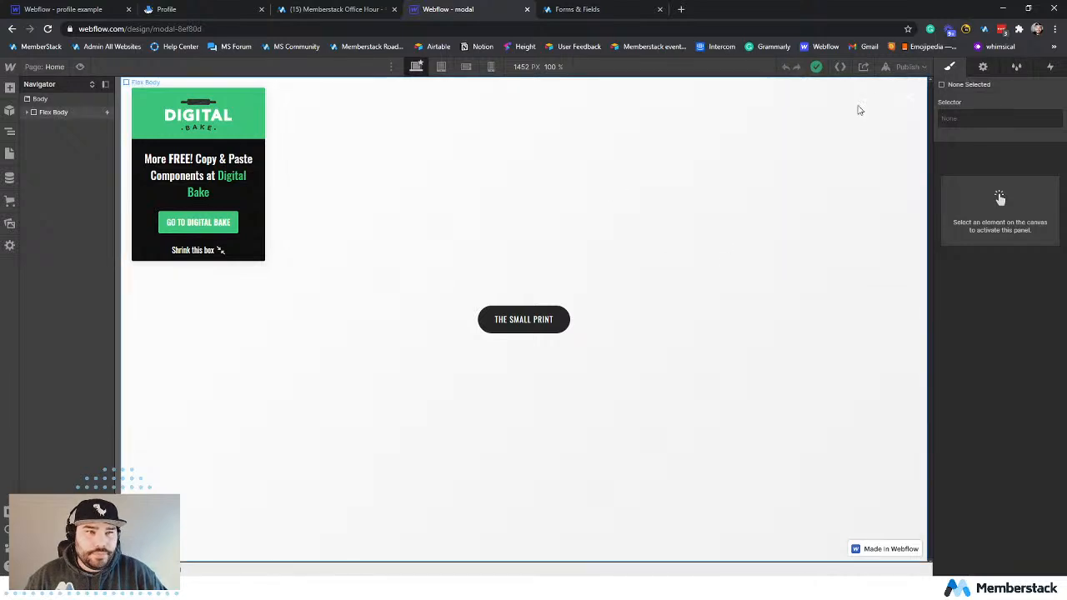
{"action": "left_click", "coordinate": [906, 67]}
{"action": "left_click", "coordinate": [893, 111]}
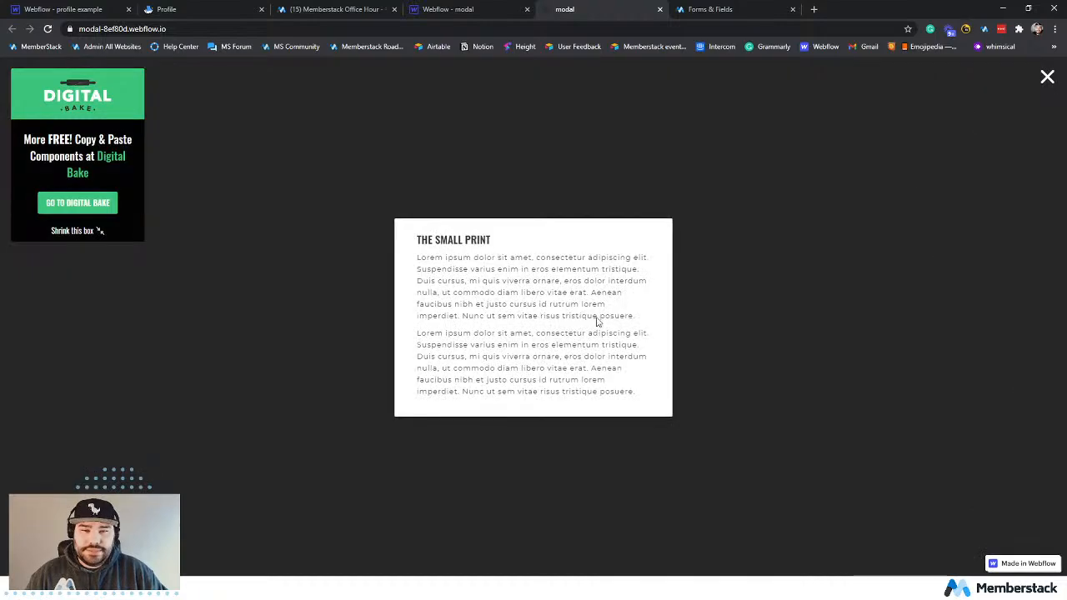
Test the live modal by closing it, reopening it with The Small Print, highlighting its text, and closing it again.
{"action": "left_click", "coordinate": [1041, 81]}
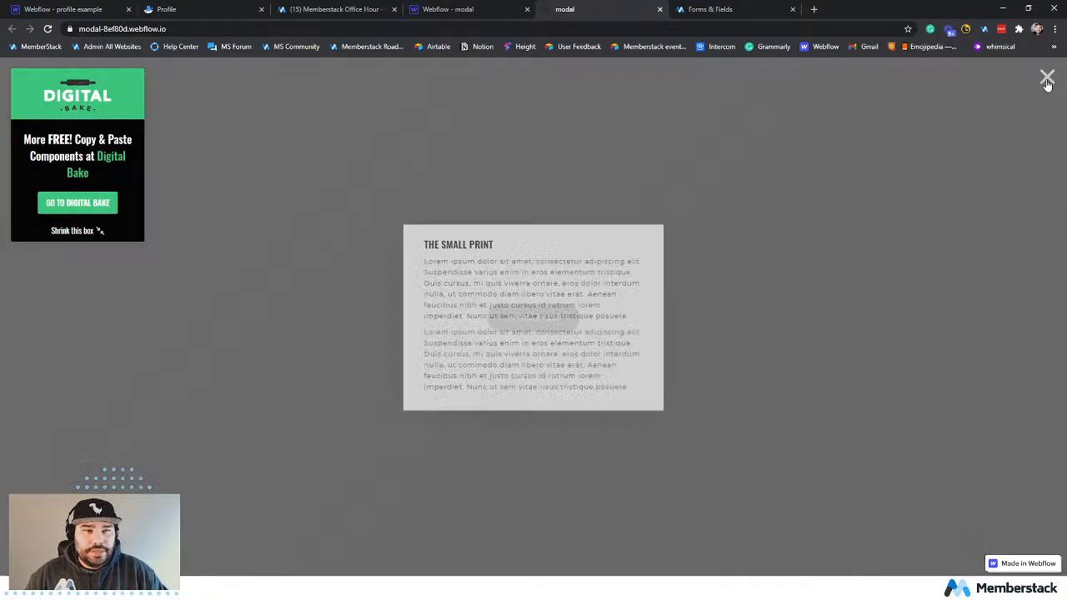
{"action": "left_click", "coordinate": [544, 322]}
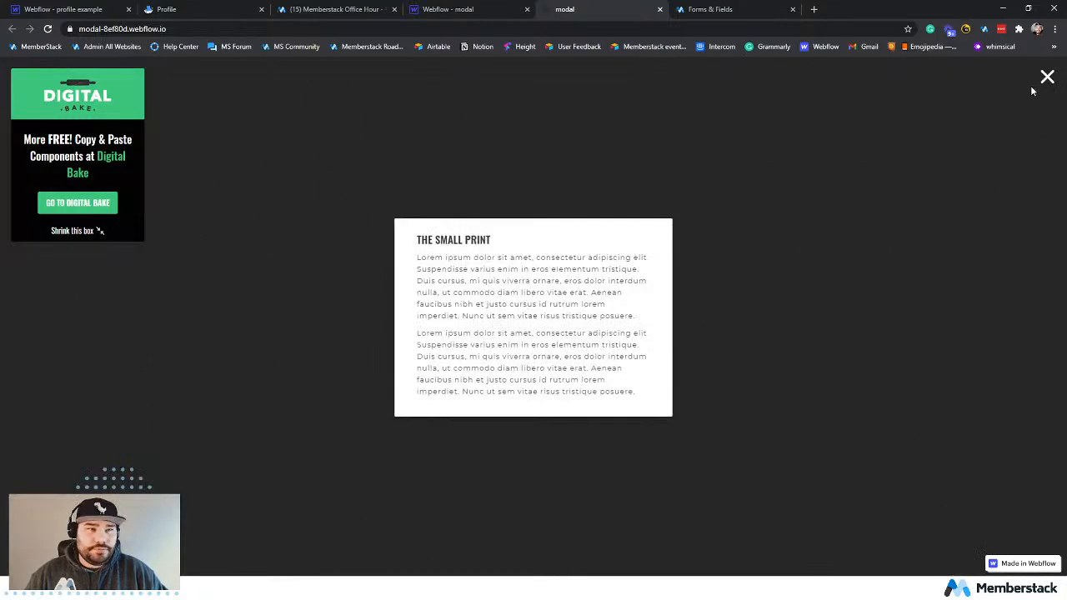
{"action": "left_click_drag", "start_coordinate": [464, 269], "coordinate": [647, 339]}
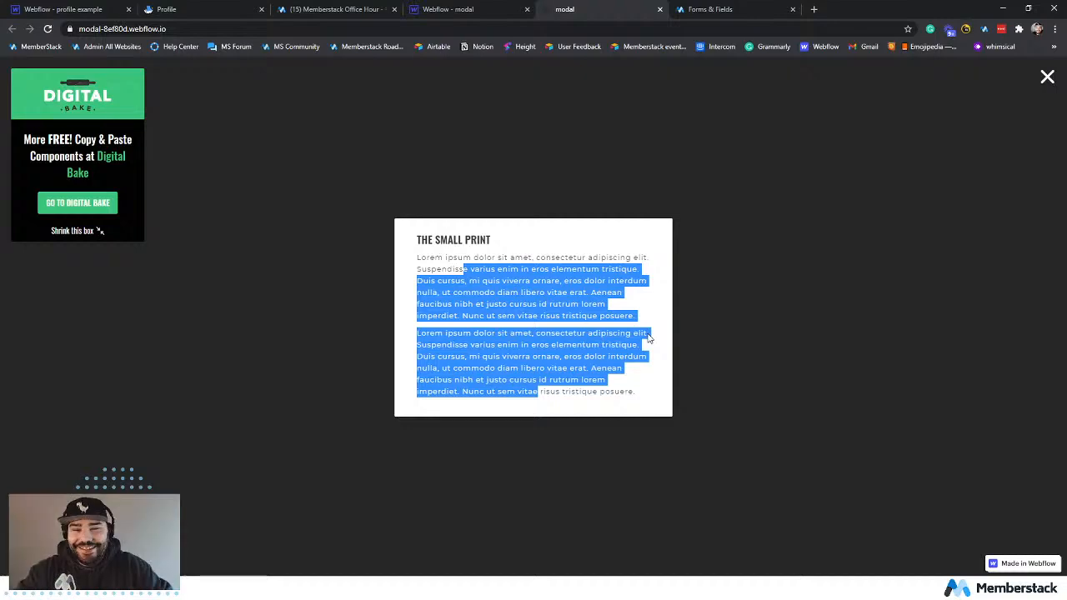
{"action": "left_click", "coordinate": [1053, 82]}
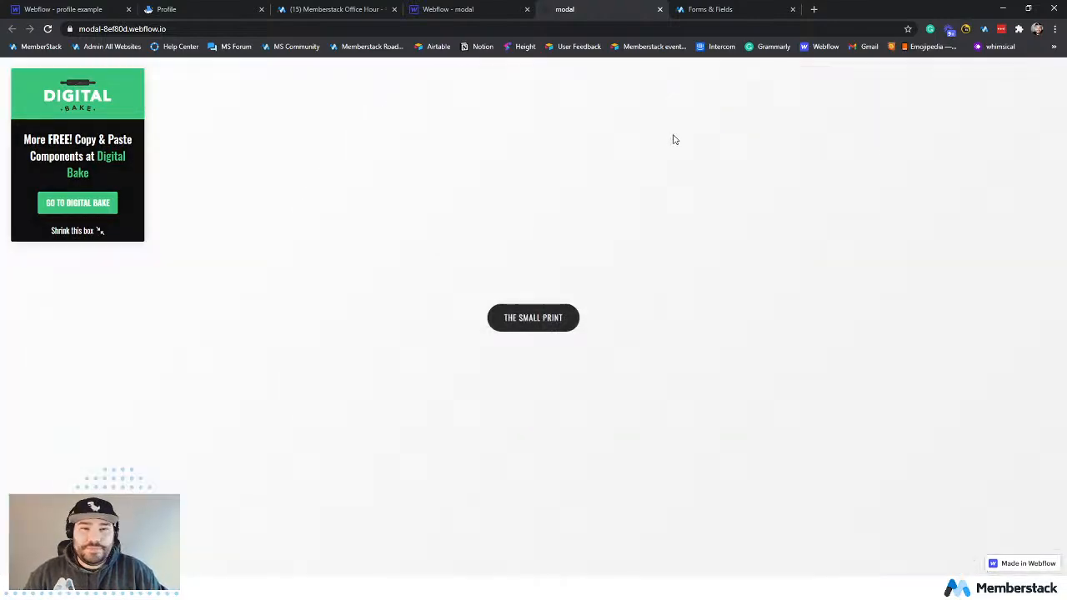
Copy the Flex Body element from the modal project and paste it into the Body of the profile example's Profile page.
{"action": "left_click", "coordinate": [480, 10]}
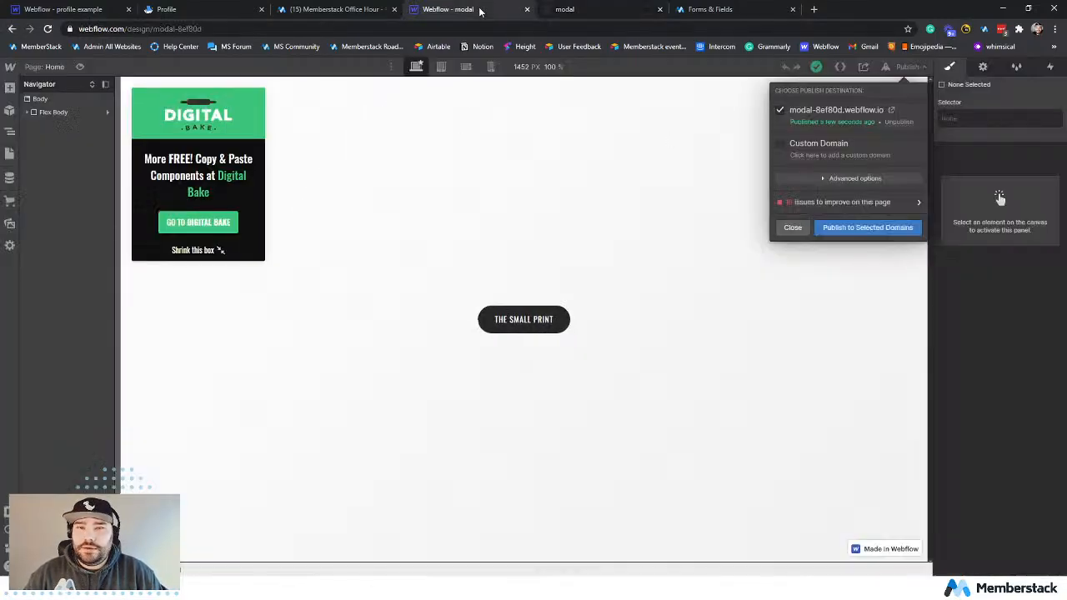
{"action": "left_click", "coordinate": [26, 115]}
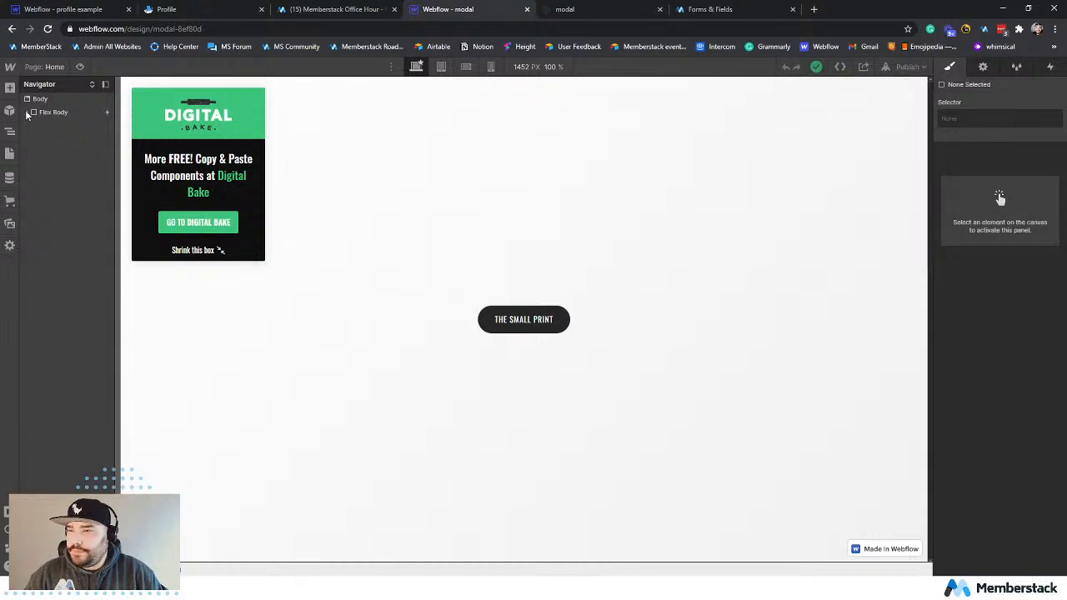
{"action": "left_click", "coordinate": [55, 113]}
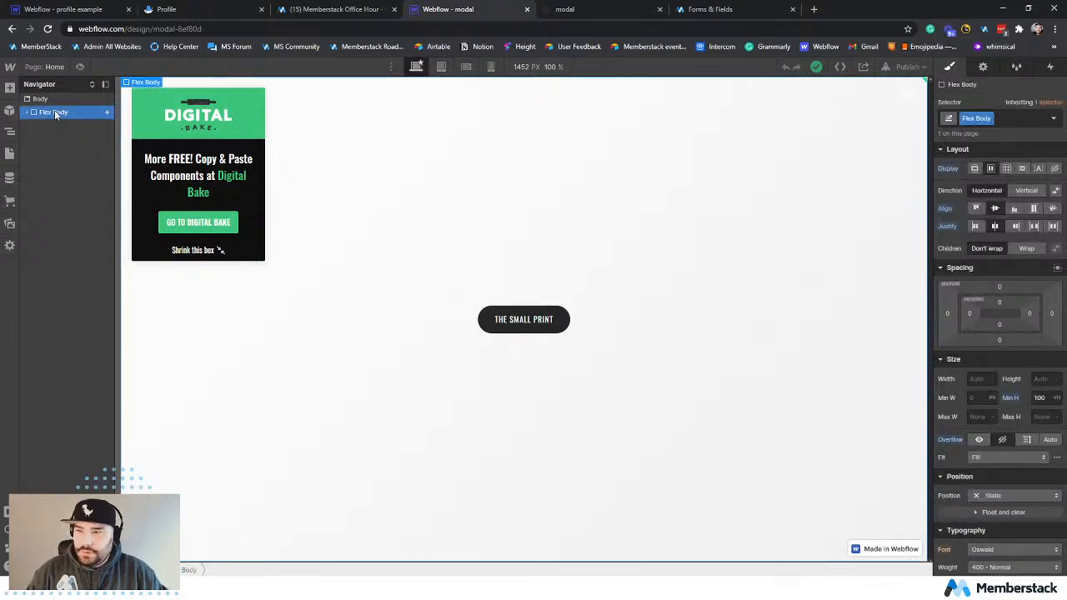
{"action": "left_click", "coordinate": [56, 11]}
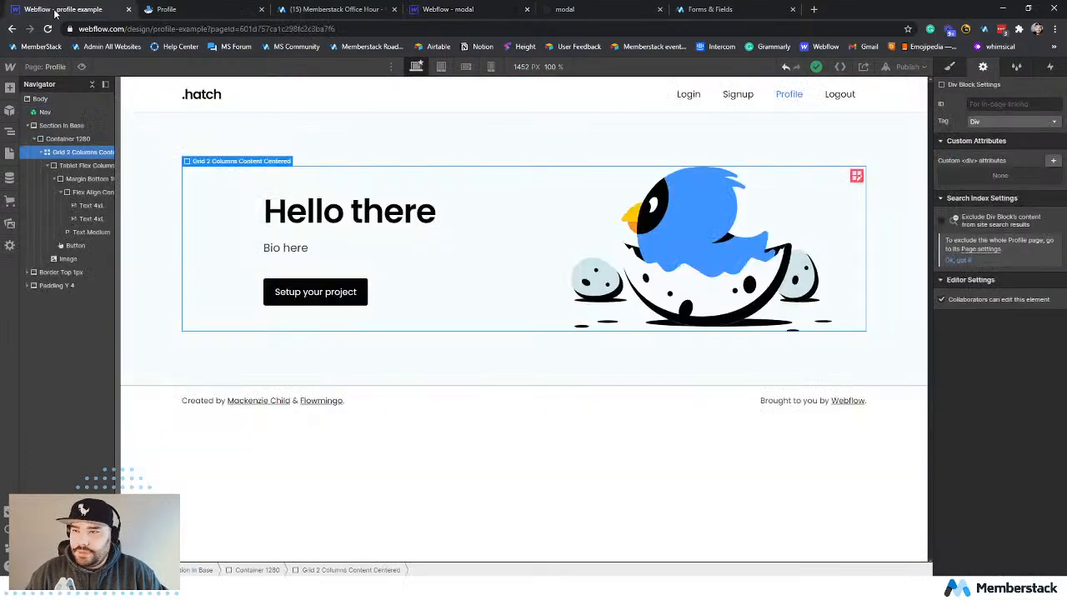
{"action": "left_click", "coordinate": [52, 99]}
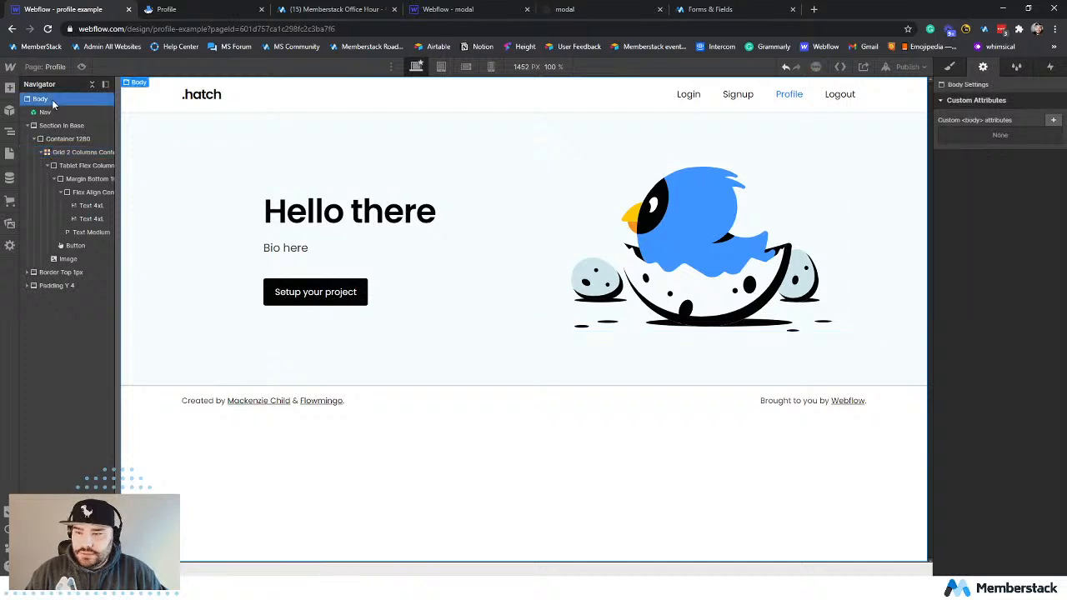
{"action": "key", "text": "ctrl+v"}
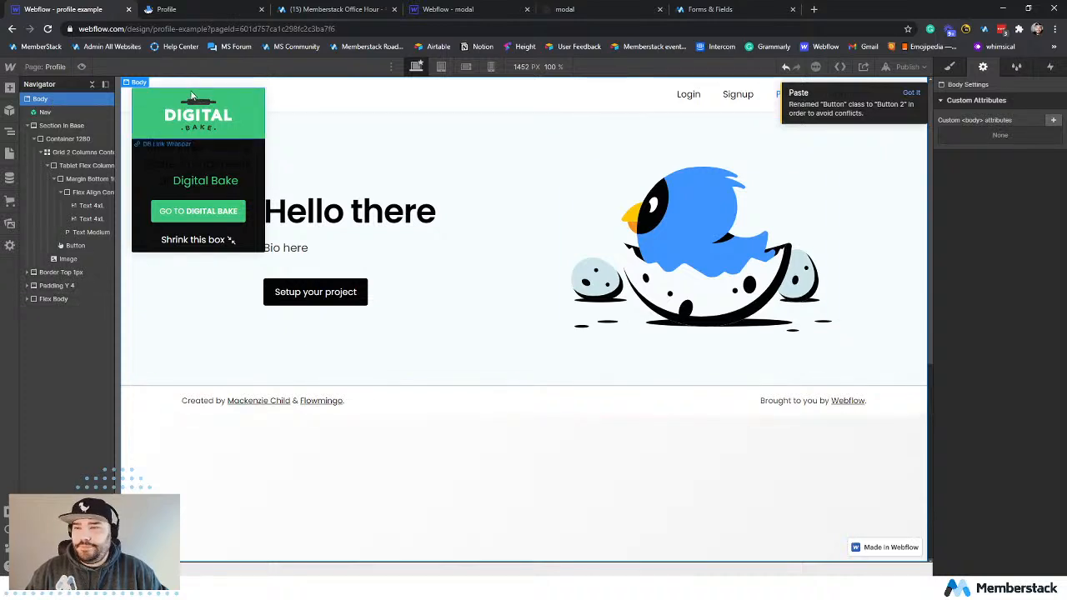
Delete the Side Menu and Webflow Link elements from the pasted Flex Body.
{"action": "left_click", "coordinate": [148, 104]}
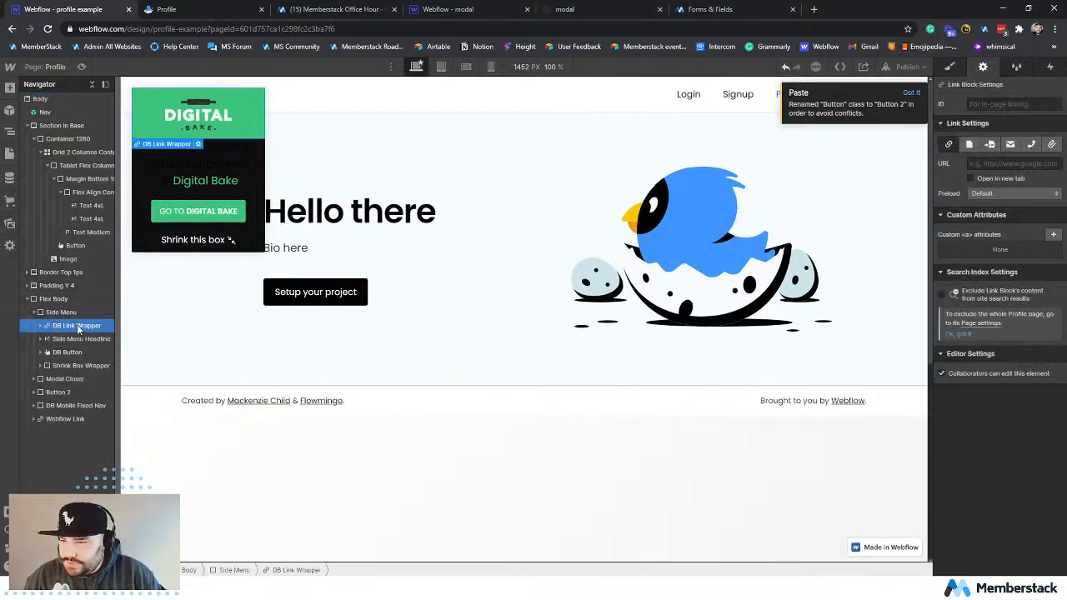
{"action": "left_click", "coordinate": [78, 313]}
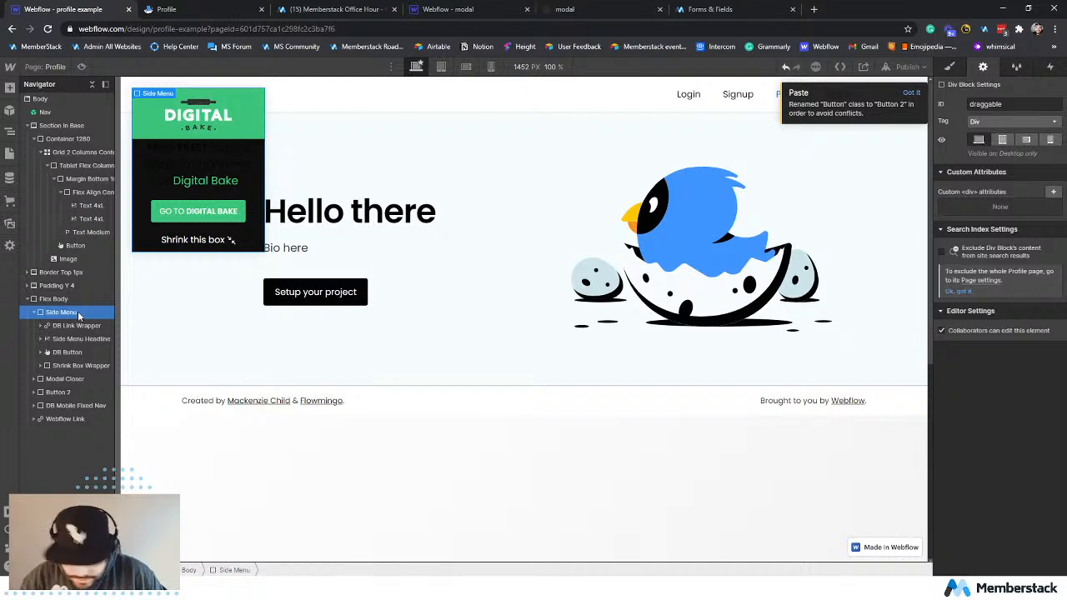
{"action": "key", "text": "Delete"}
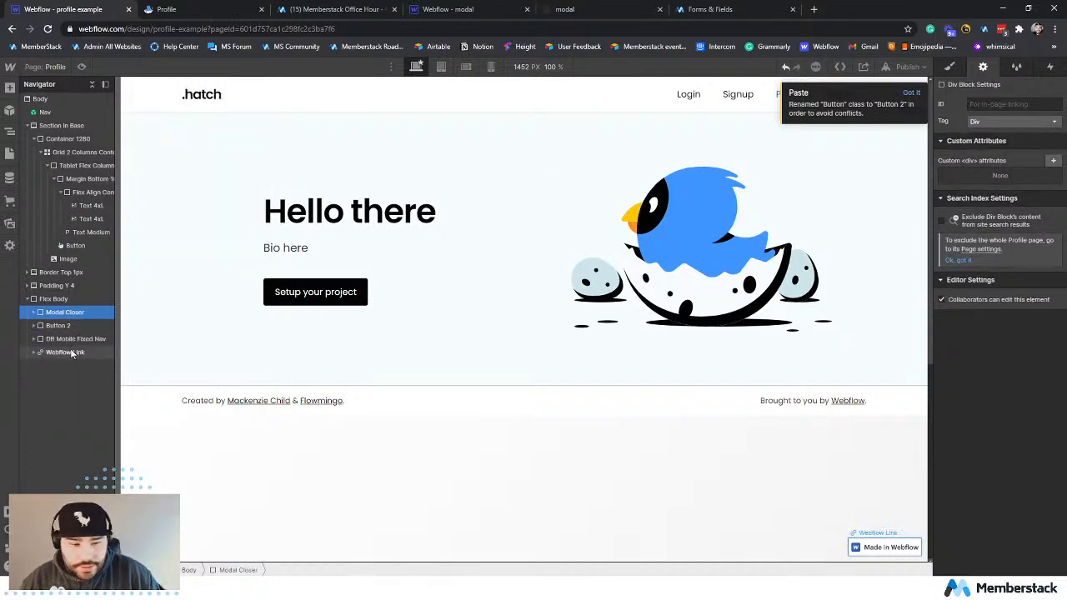
{"action": "left_click", "coordinate": [72, 353]}
{"action": "key", "text": "Delete"}
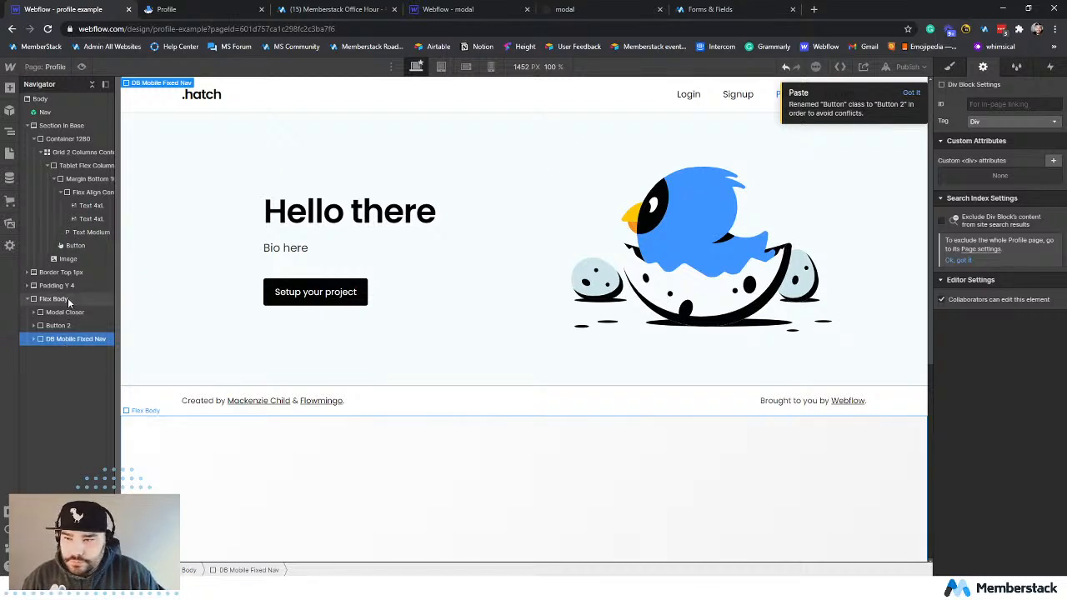
Locate The Small Print button inside Flex Body and publish the site to profile-example.webflow.io.
{"action": "left_click", "coordinate": [67, 312]}
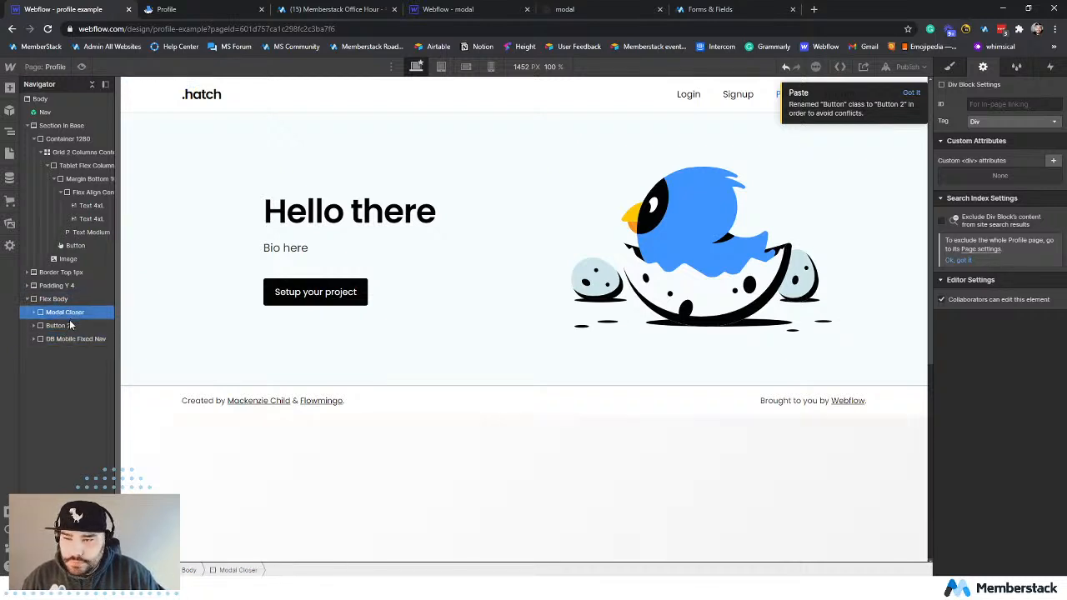
{"action": "left_click", "coordinate": [69, 324]}
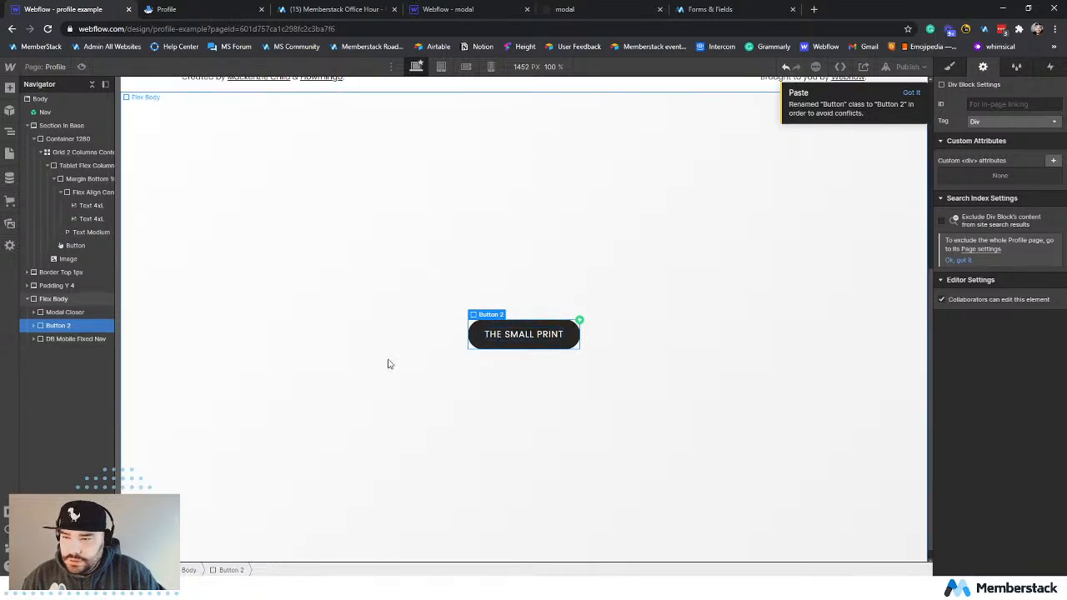
{"action": "scroll", "coordinate": [384, 349], "scroll_direction": "up", "scroll_amount": 4}
{"action": "scroll", "coordinate": [434, 392], "scroll_direction": "down", "scroll_amount": 2}
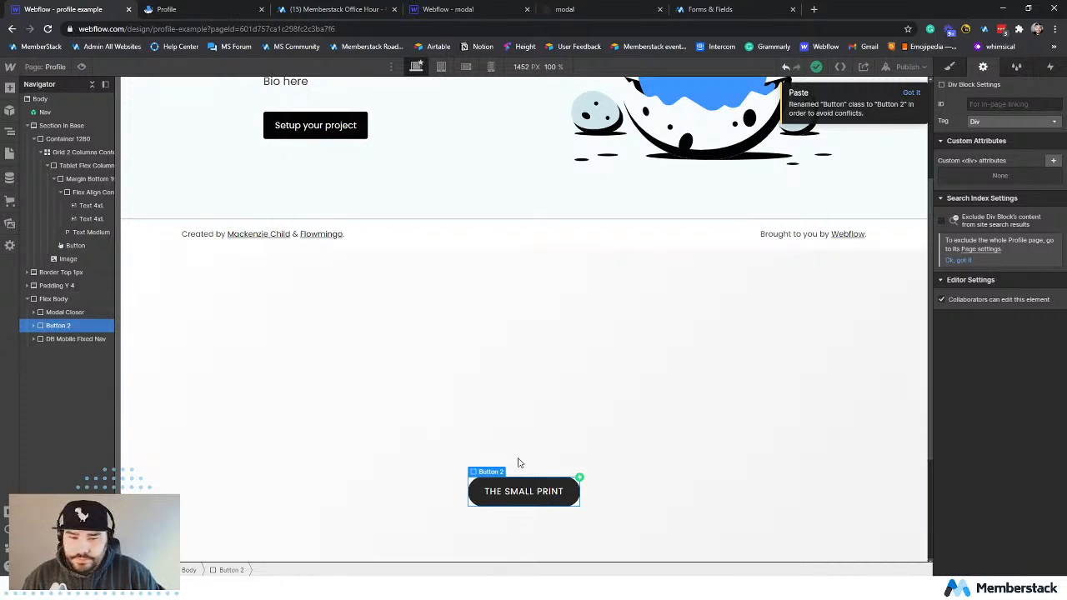
{"action": "left_click", "coordinate": [905, 65]}
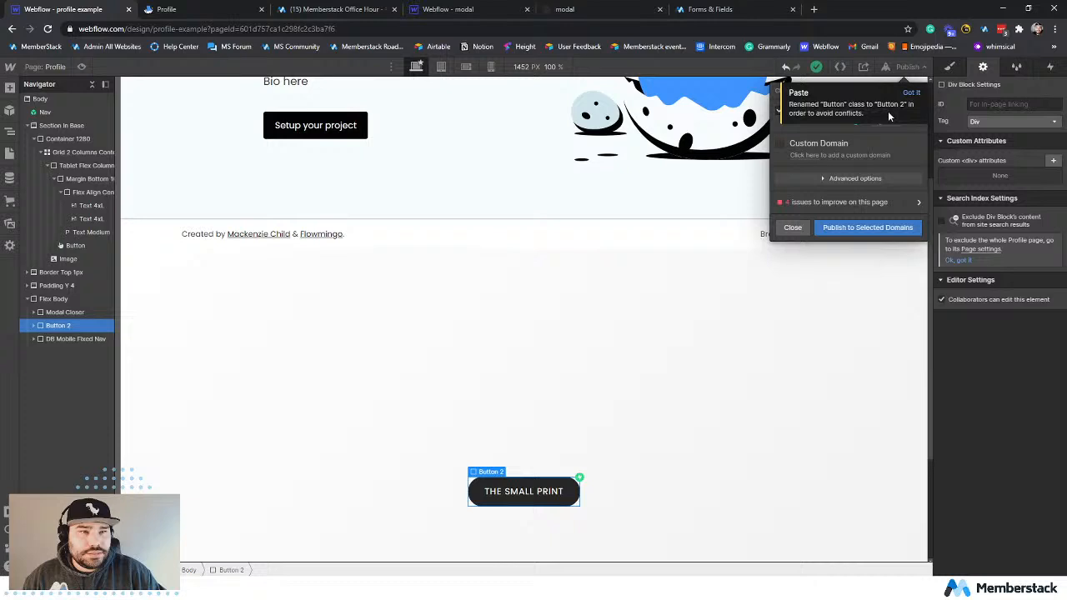
{"action": "left_click", "coordinate": [859, 227]}
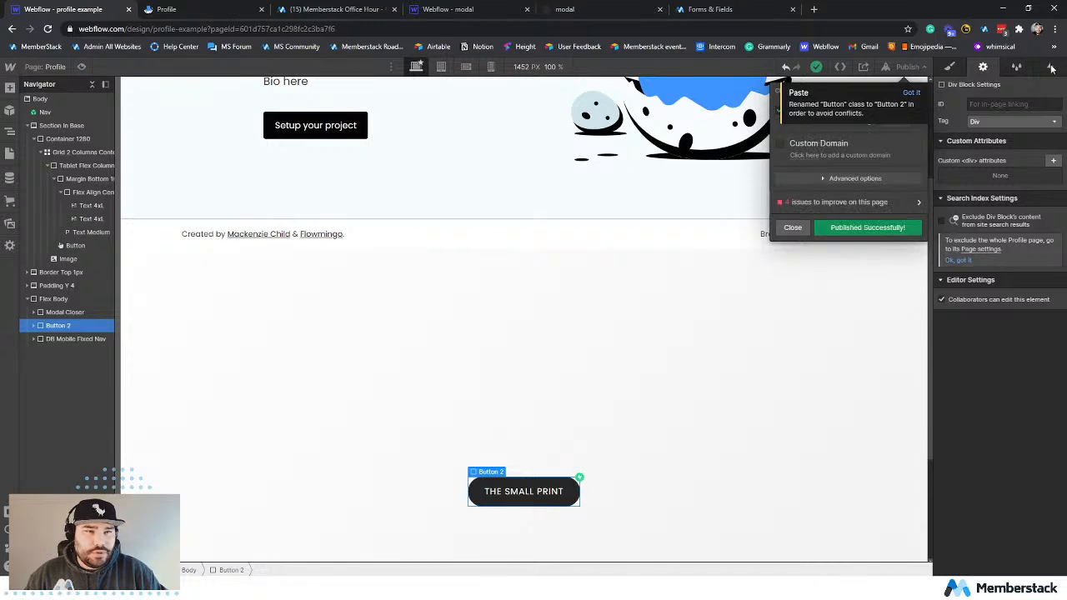
Check The Small Print button's interactions and open the published profile-example.webflow.io site.
{"action": "left_click", "coordinate": [1050, 66]}
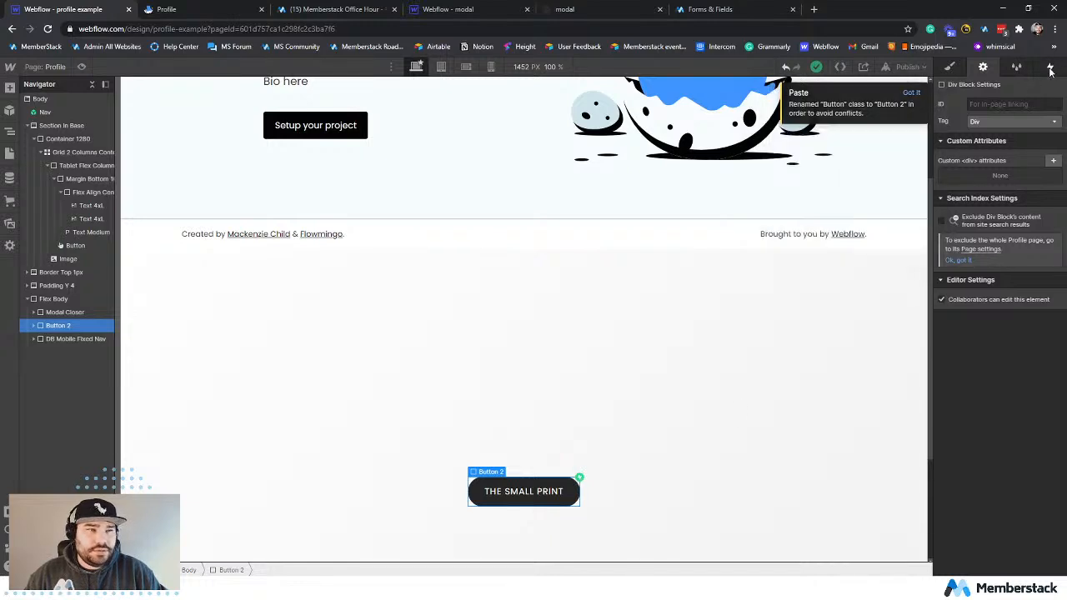
{"action": "left_click", "coordinate": [646, 467]}
{"action": "left_click", "coordinate": [907, 66]}
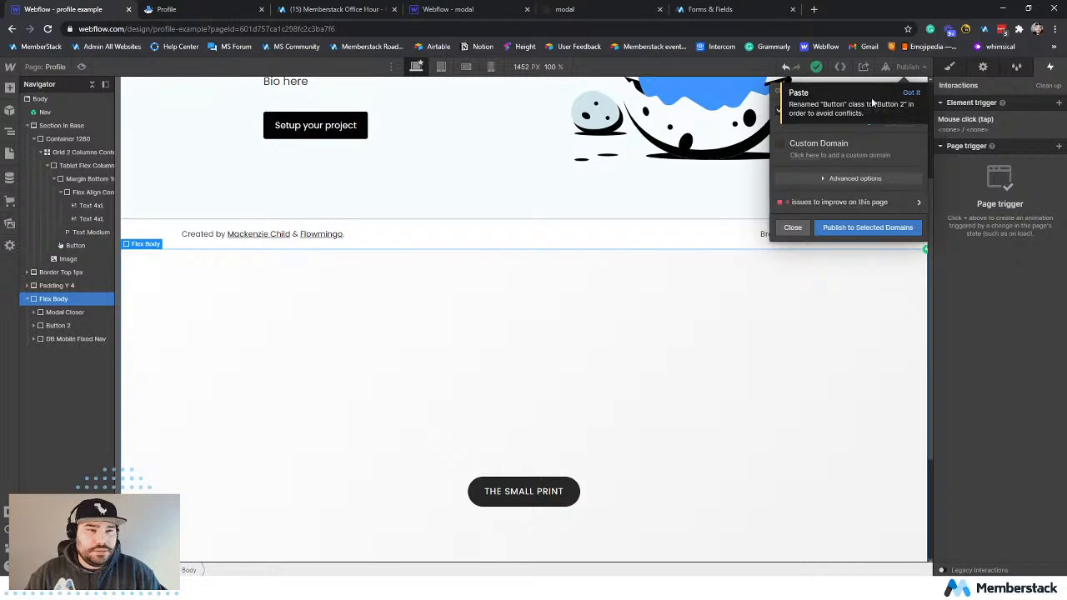
{"action": "left_click", "coordinate": [912, 92]}
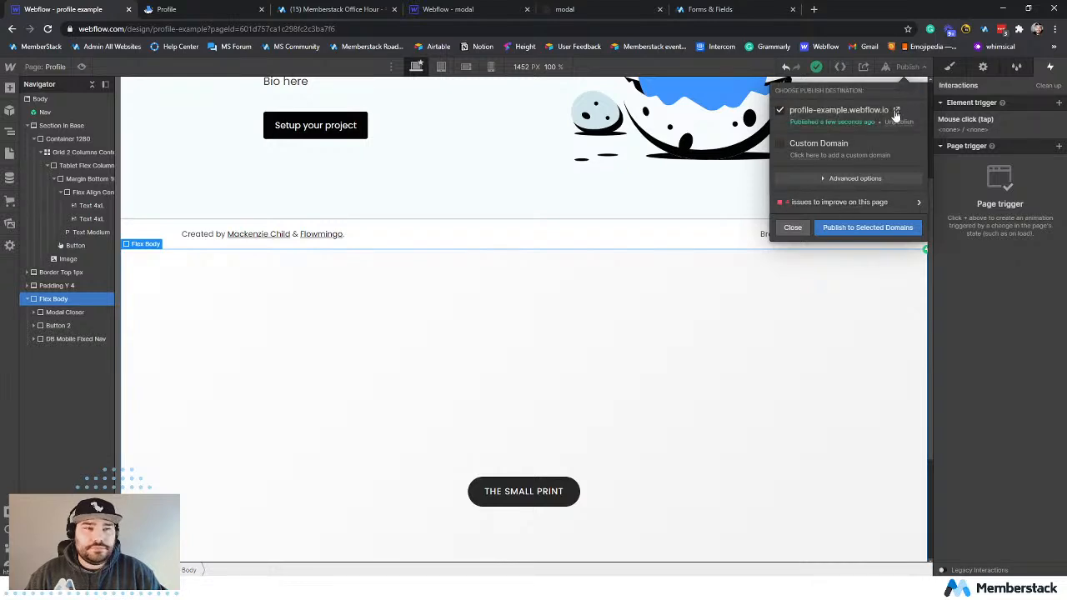
{"action": "left_click", "coordinate": [896, 111]}
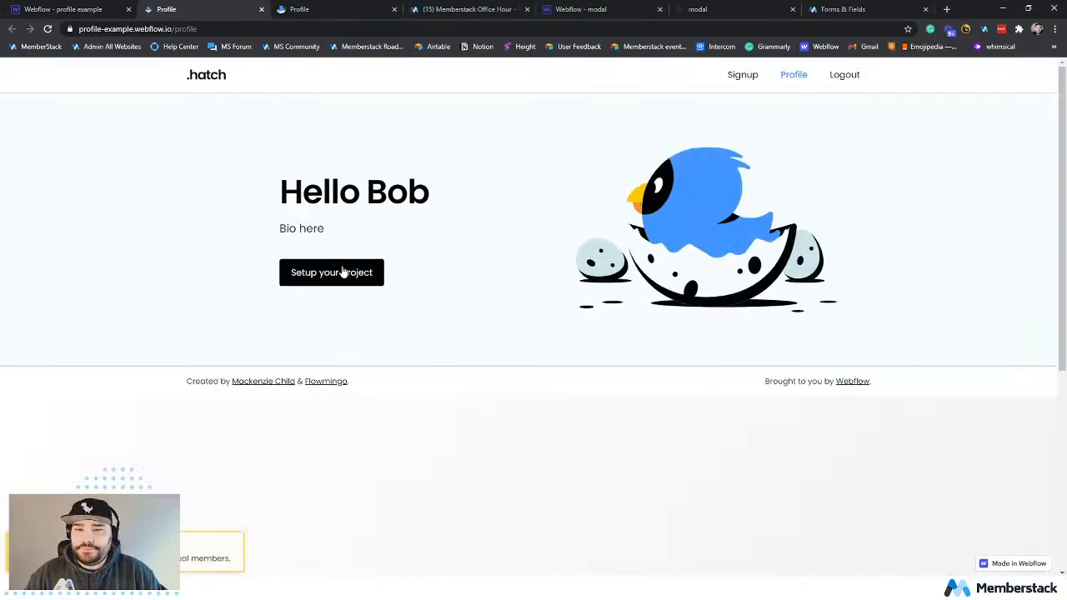
Test the modal on the live Profile page by opening it with The Small Print and closing it again.
{"action": "scroll", "coordinate": [597, 355], "scroll_direction": "down", "scroll_amount": 4}
{"action": "left_click", "coordinate": [543, 322]}
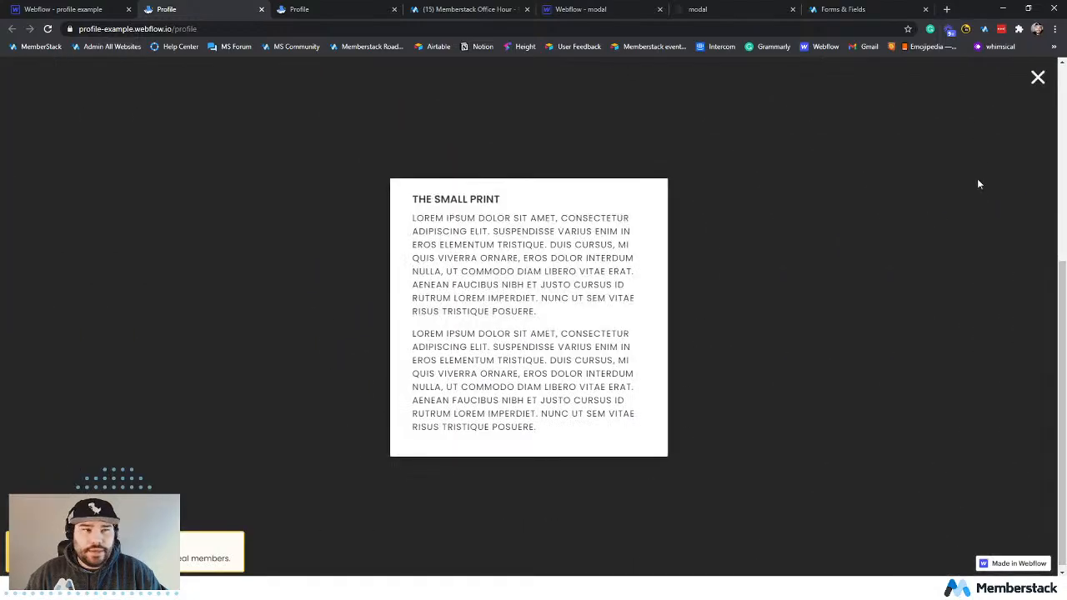
{"action": "left_click", "coordinate": [1037, 80]}
{"action": "scroll", "coordinate": [639, 351], "scroll_direction": "up", "scroll_amount": 4}
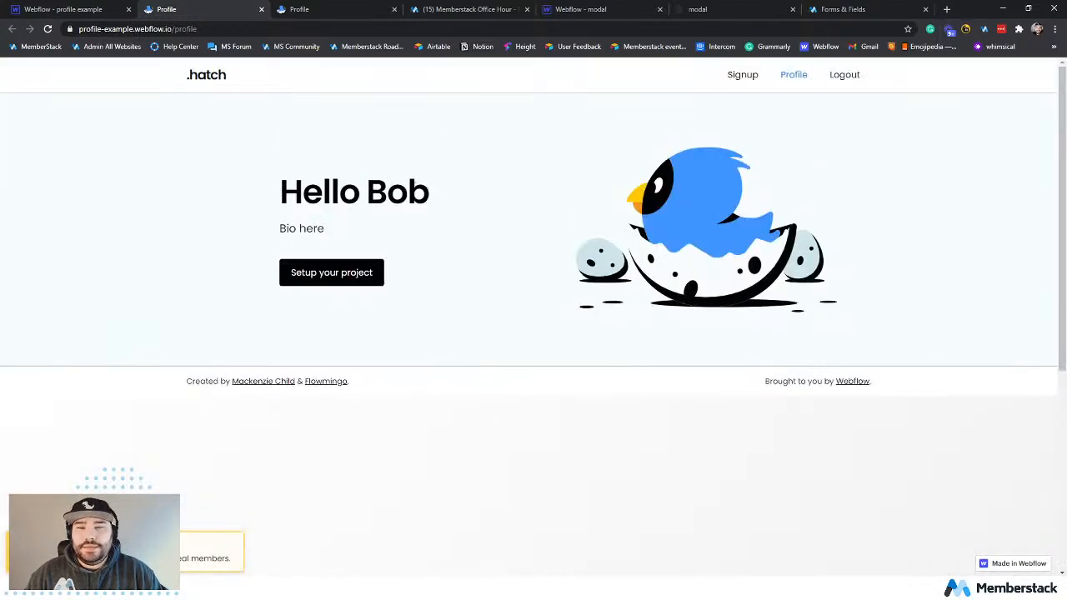
{"action": "scroll", "coordinate": [612, 347], "scroll_direction": "down", "scroll_amount": 4}
{"action": "scroll", "coordinate": [510, 319], "scroll_direction": "up", "scroll_amount": 4}
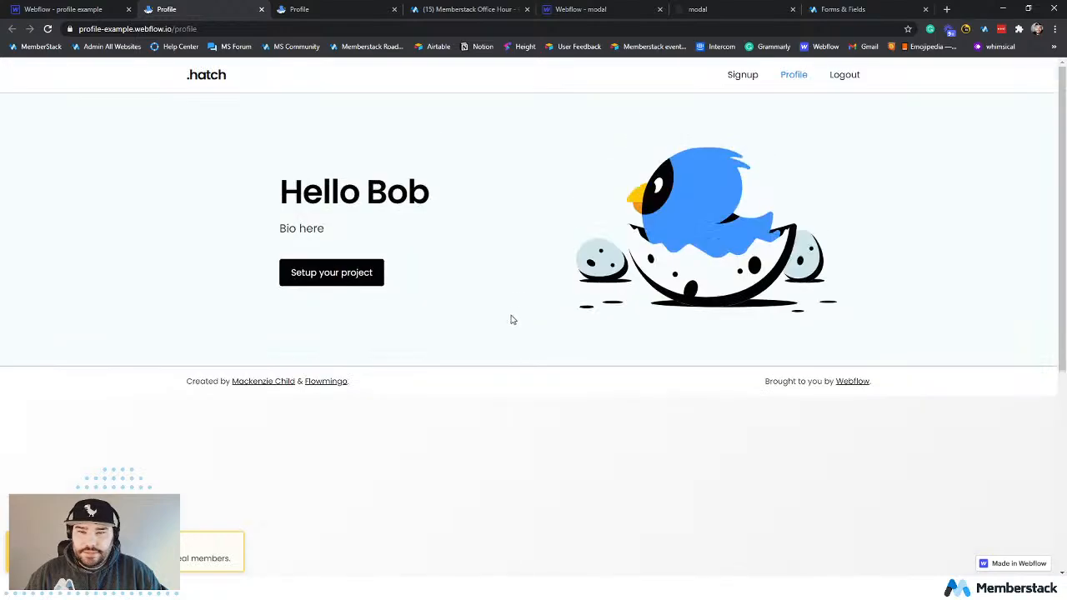
Return to the profile example project in the Webflow Designer and select The Small Print button's Button 2 element.
{"action": "left_click", "coordinate": [83, 7]}
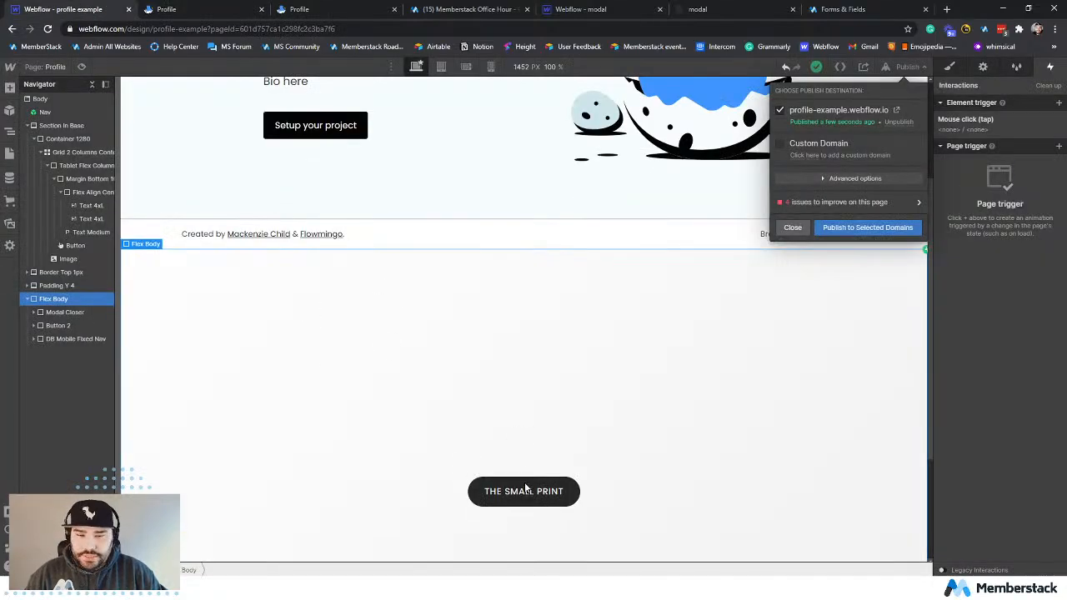
{"action": "left_click", "coordinate": [479, 481]}
{"action": "left_click", "coordinate": [479, 481]}
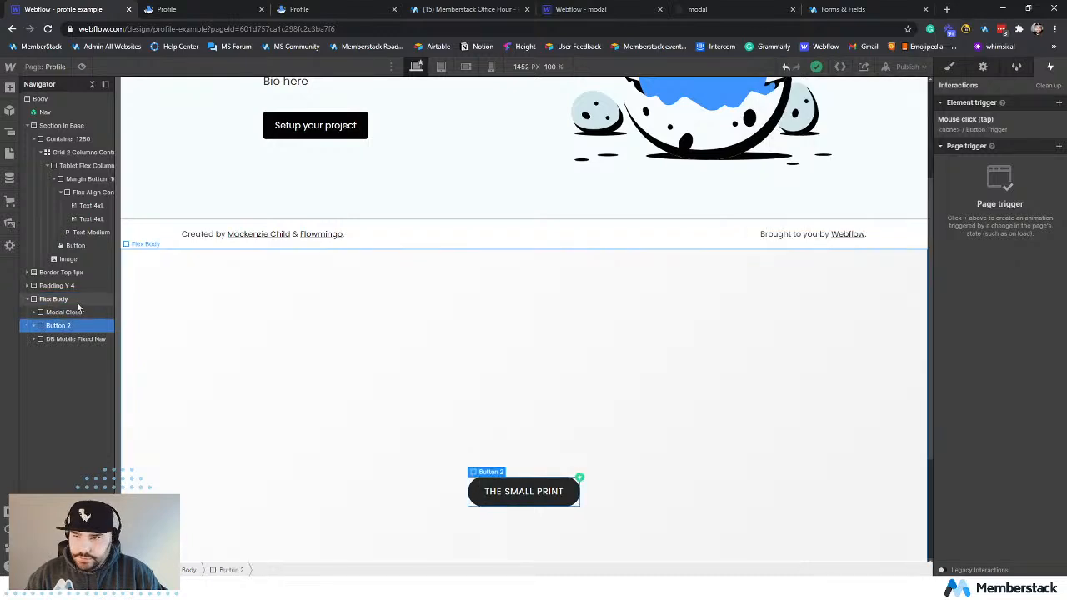
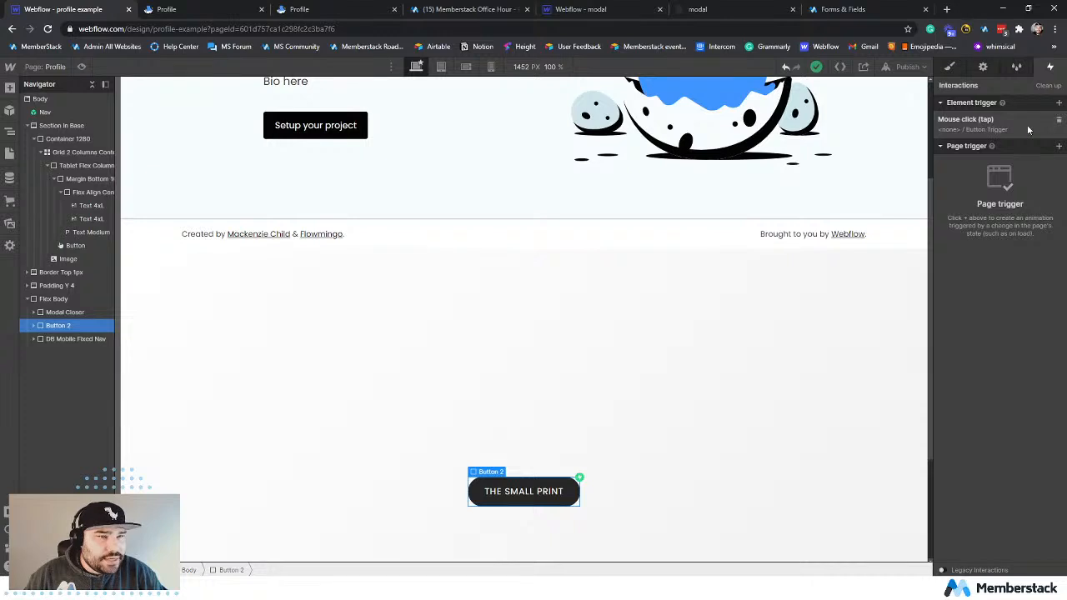
Expand Button 2 in the element tree and change the "Setup your project" button's text to "Edit Profile".
{"action": "left_click", "coordinate": [35, 329]}
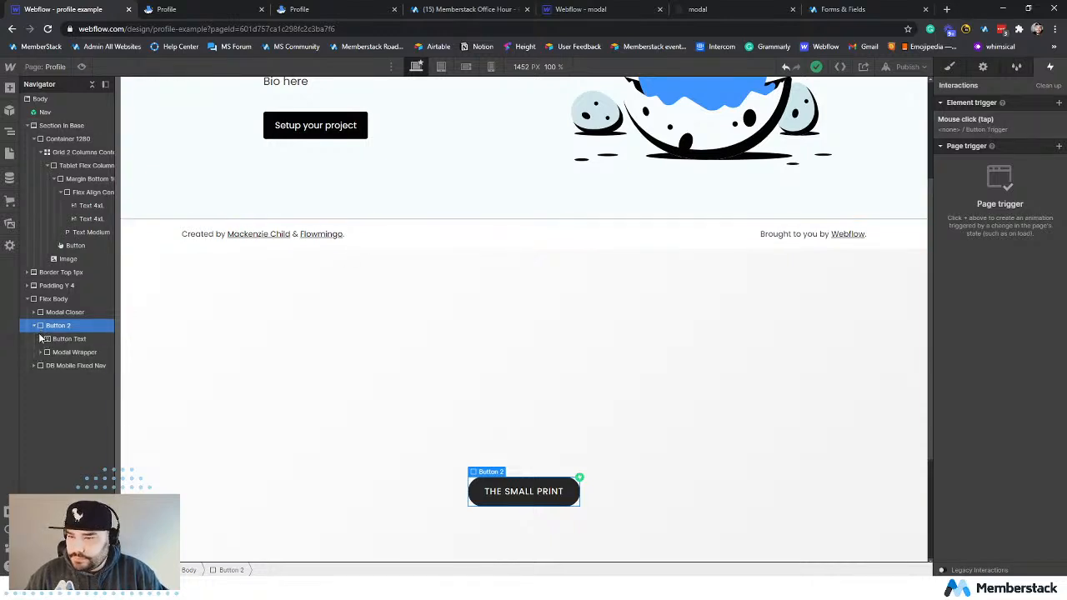
{"action": "left_click", "coordinate": [327, 135]}
{"action": "double_click", "coordinate": [330, 127]}
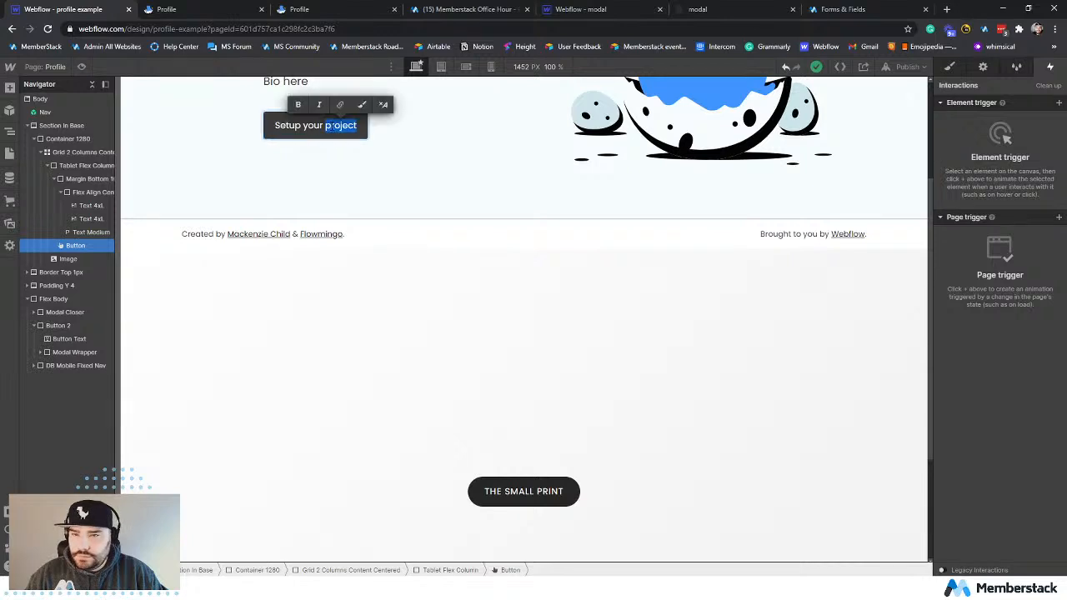
{"action": "key", "text": "ctrl+a"}
{"action": "type", "text": "Edit Profile"}
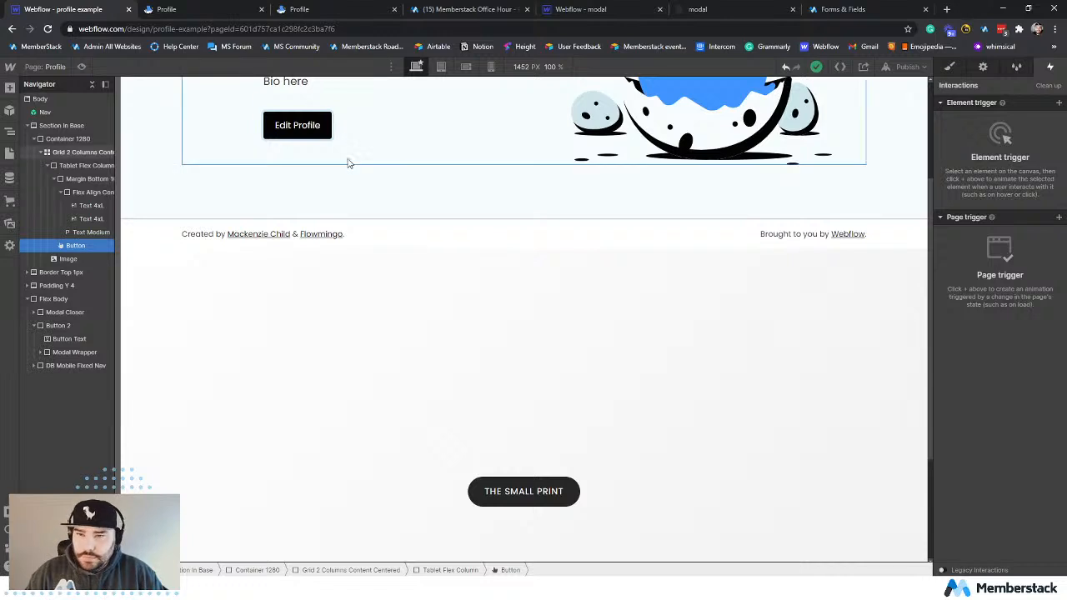
Add a Mouse click (tap) element trigger to the Edit Profile button.
{"action": "left_click", "coordinate": [297, 126]}
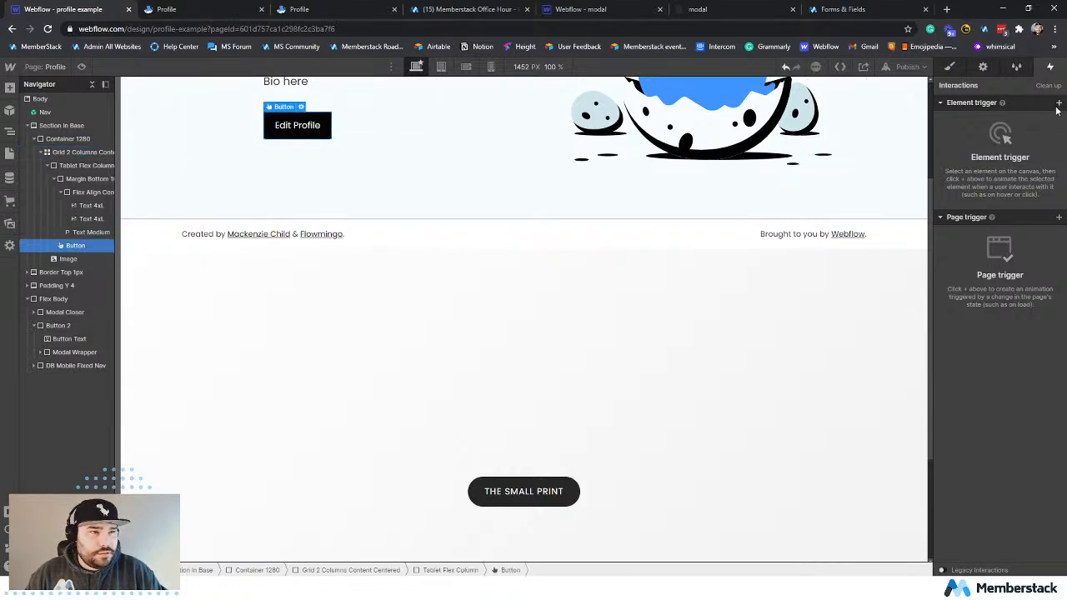
{"action": "left_click", "coordinate": [1057, 104]}
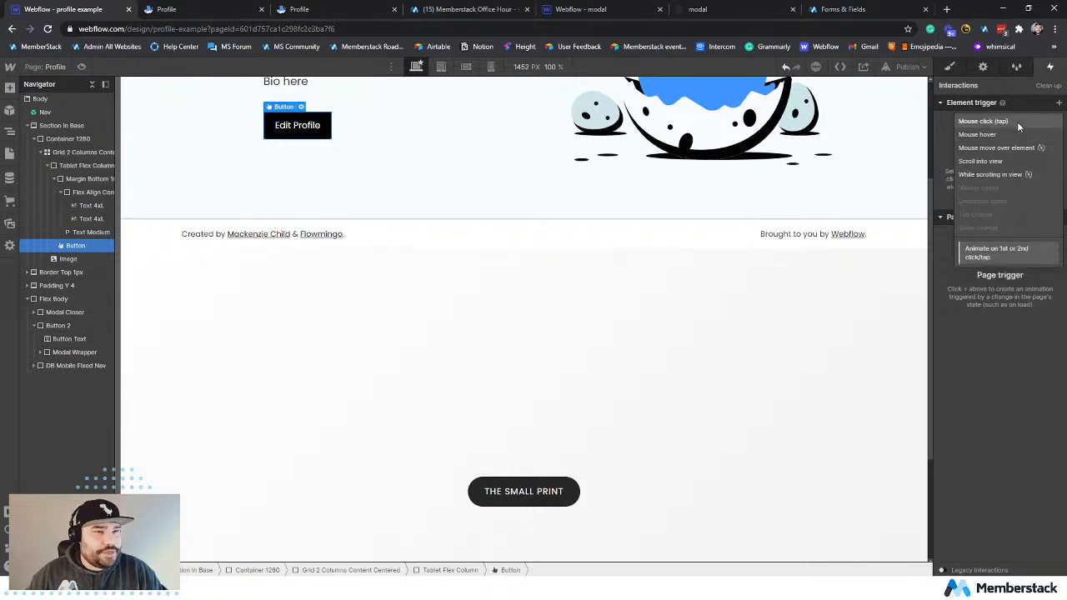
{"action": "left_click", "coordinate": [1016, 122]}
{"action": "left_click", "coordinate": [1013, 163]}
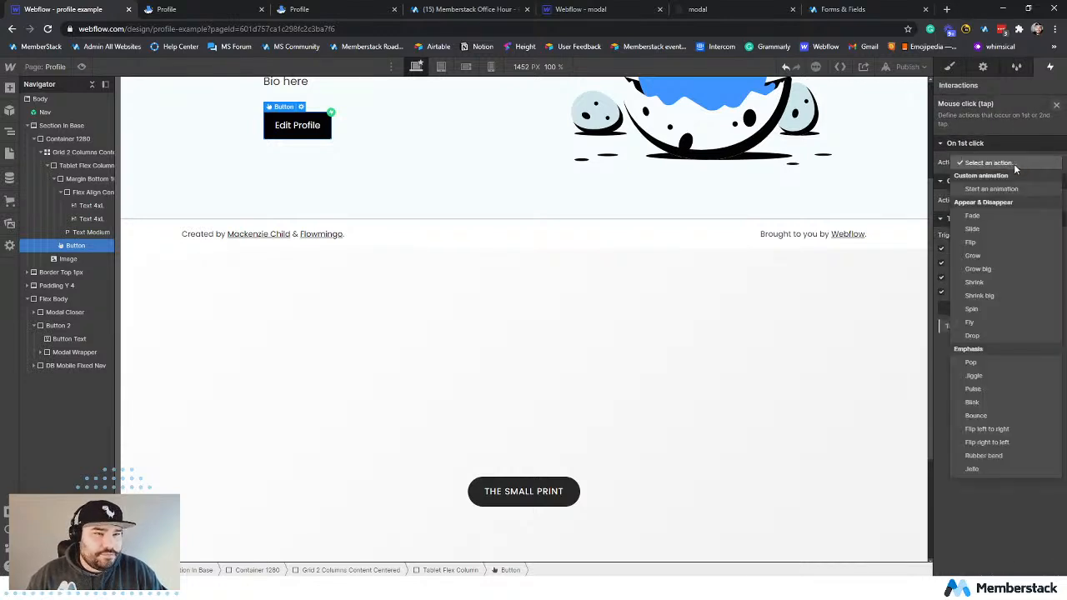
Check The Small Print's click trigger and set the Edit Profile button's 2nd click to start the Button Trigger animation.
{"action": "left_click", "coordinate": [536, 491]}
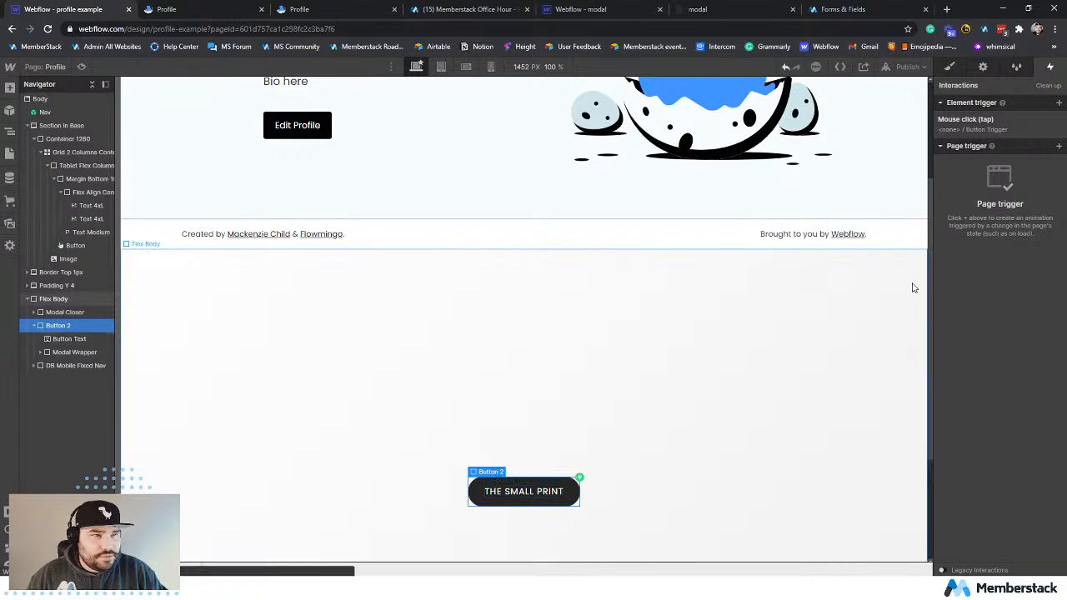
{"action": "left_click", "coordinate": [992, 121]}
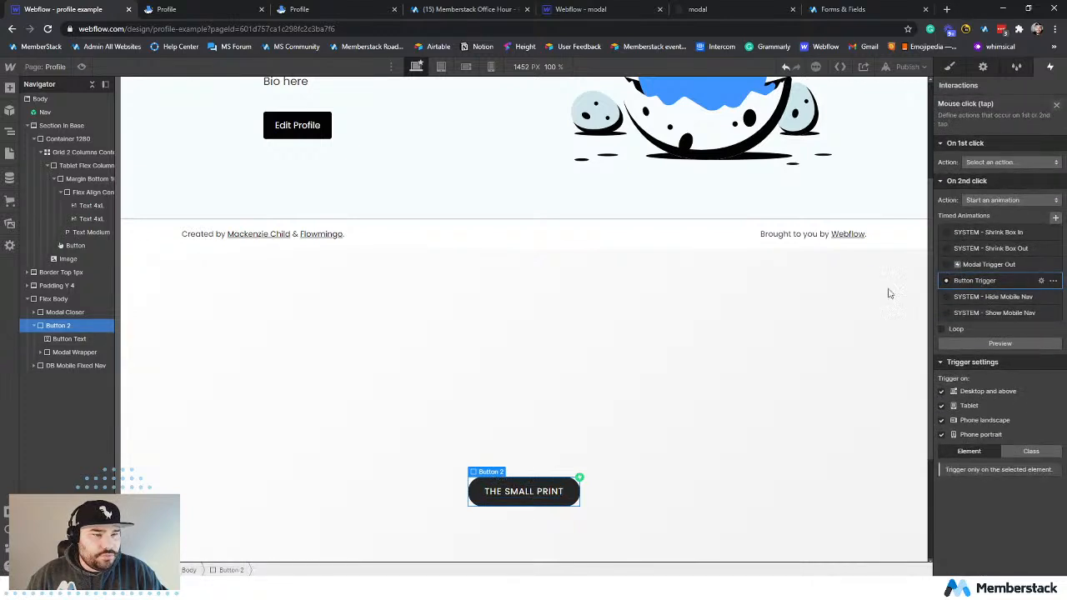
{"action": "left_click", "coordinate": [288, 126]}
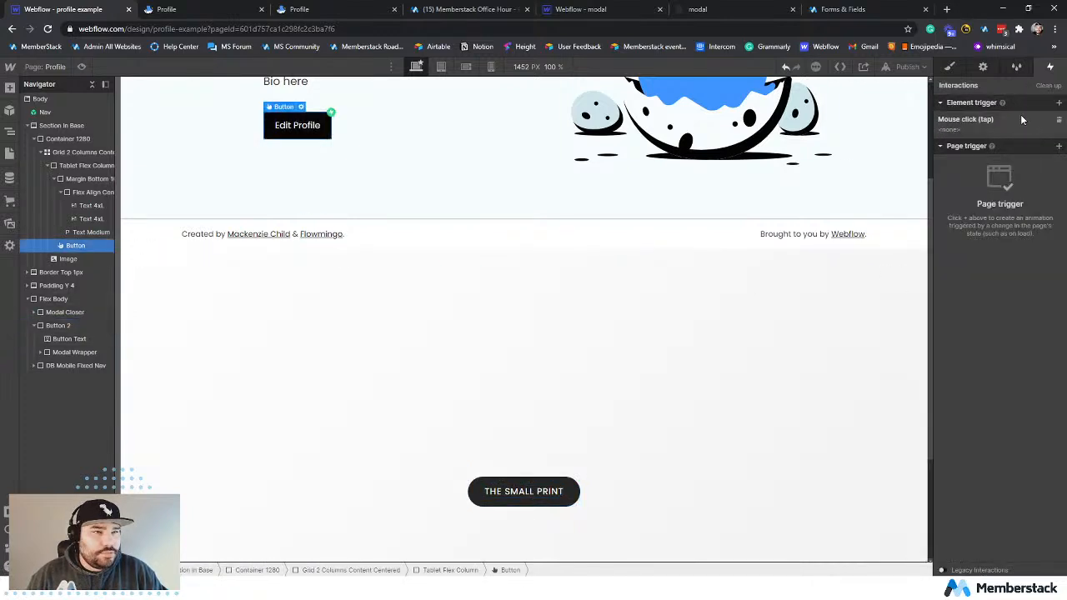
{"action": "left_click", "coordinate": [1019, 116]}
{"action": "left_click", "coordinate": [990, 200]}
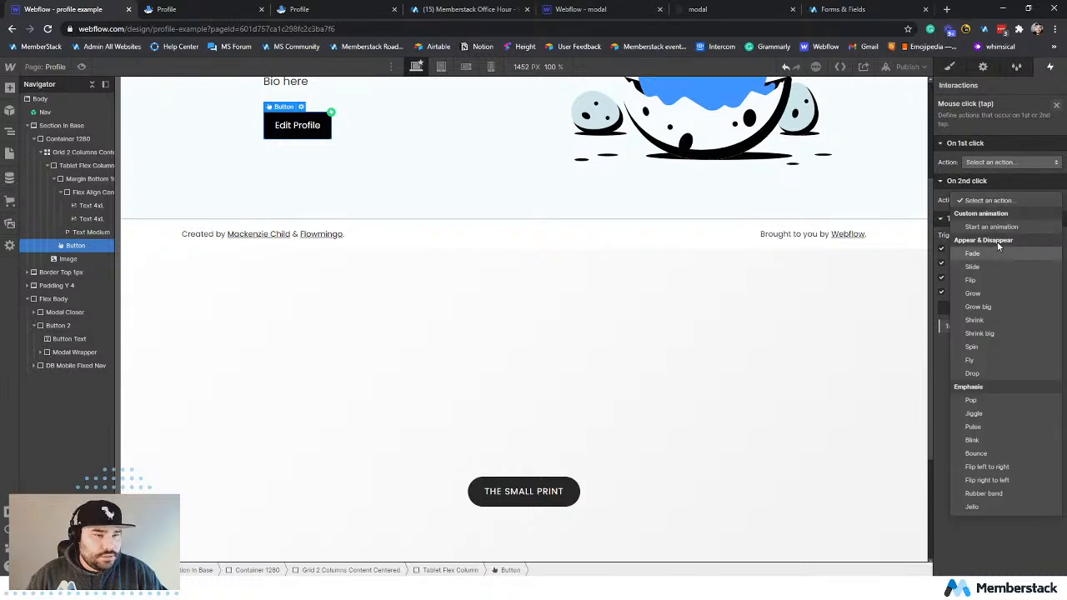
{"action": "left_click", "coordinate": [1005, 228]}
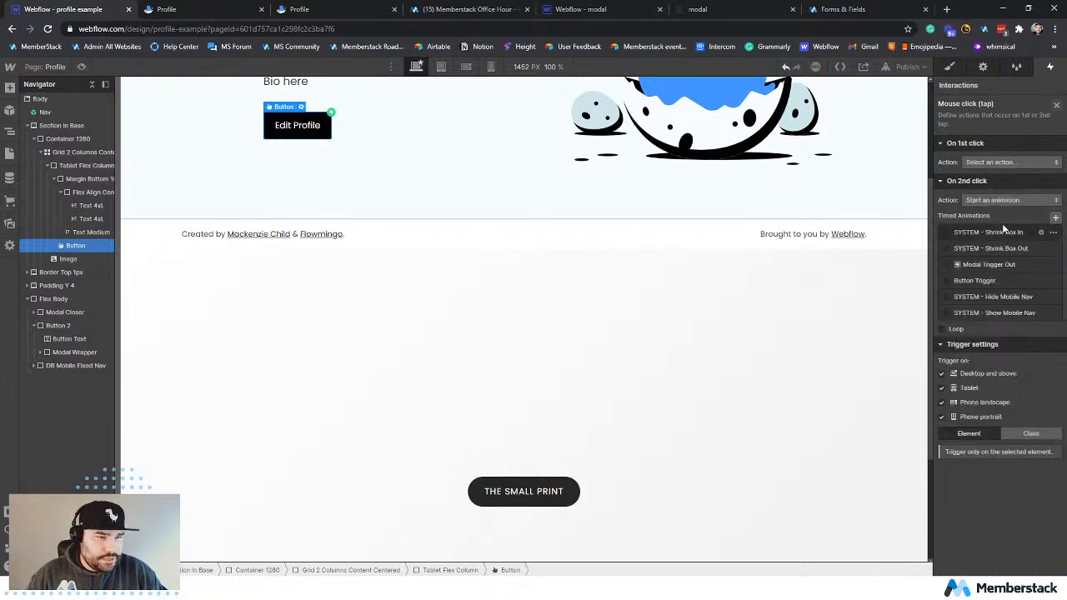
{"action": "left_click", "coordinate": [990, 280]}
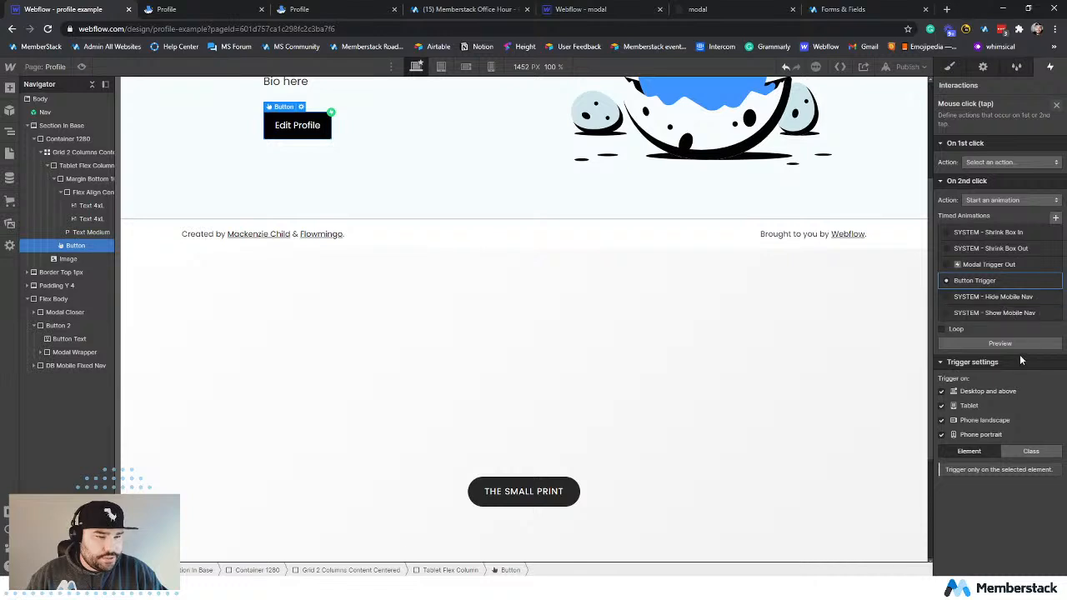
Compare the mouse click trigger settings of The Small Print with those of the Edit Profile button.
{"action": "left_click", "coordinate": [649, 313]}
{"action": "left_click", "coordinate": [554, 481]}
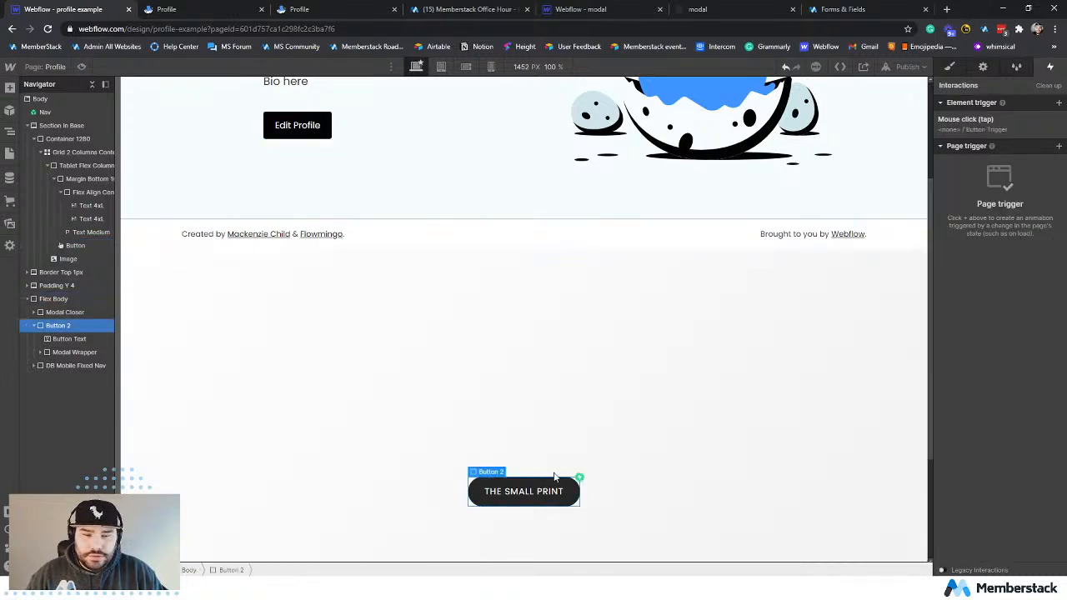
{"action": "left_click", "coordinate": [1004, 130]}
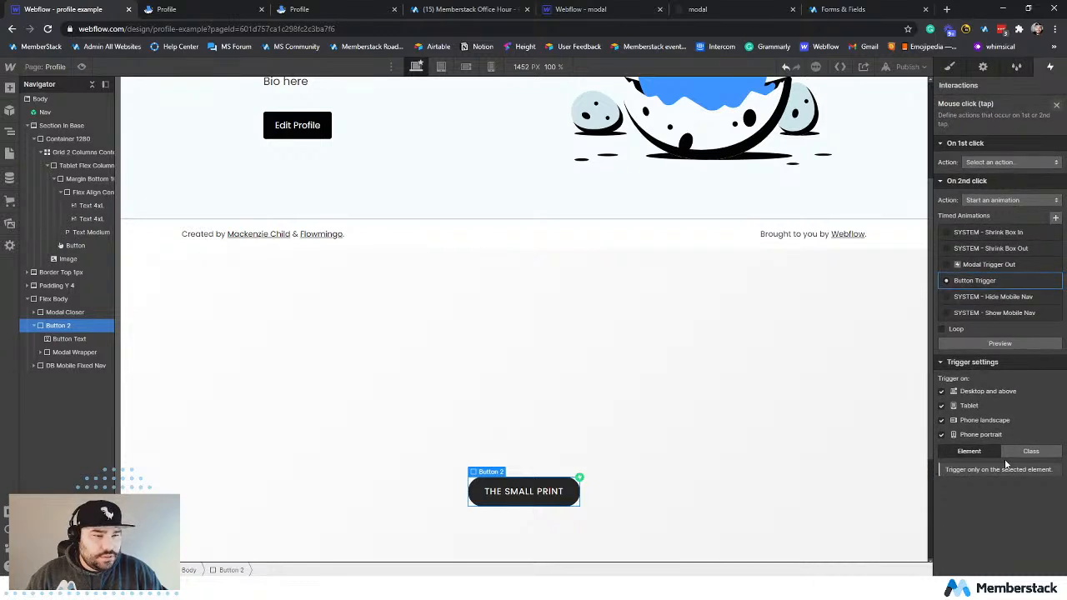
{"action": "left_click", "coordinate": [306, 134]}
{"action": "left_click", "coordinate": [998, 127]}
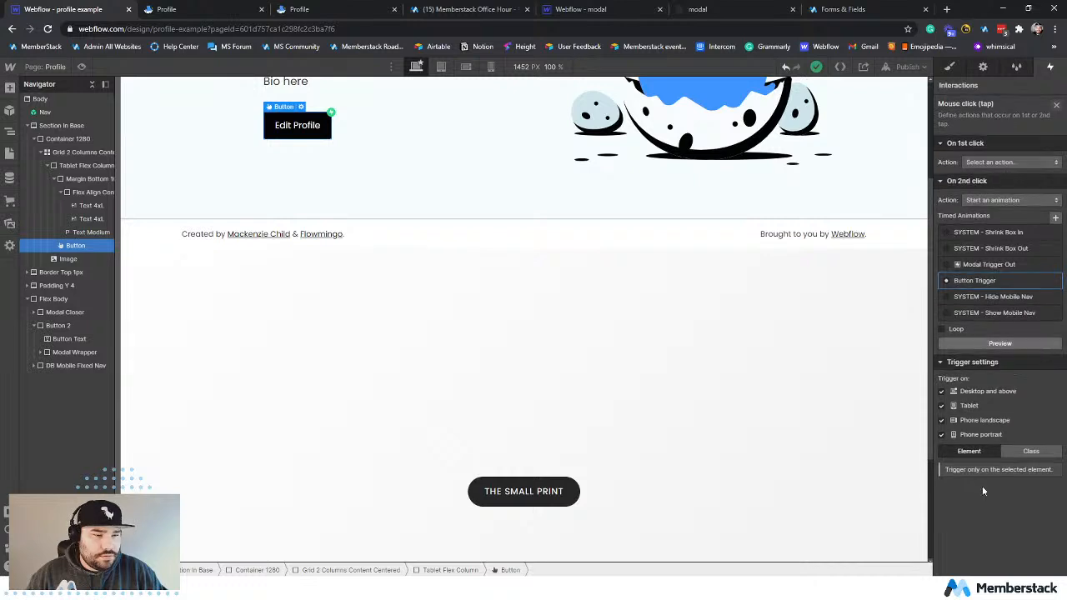
Publish the site to profile-example.webflow.io and reload the live Profile page.
{"action": "left_click", "coordinate": [443, 333]}
{"action": "left_click", "coordinate": [908, 67]}
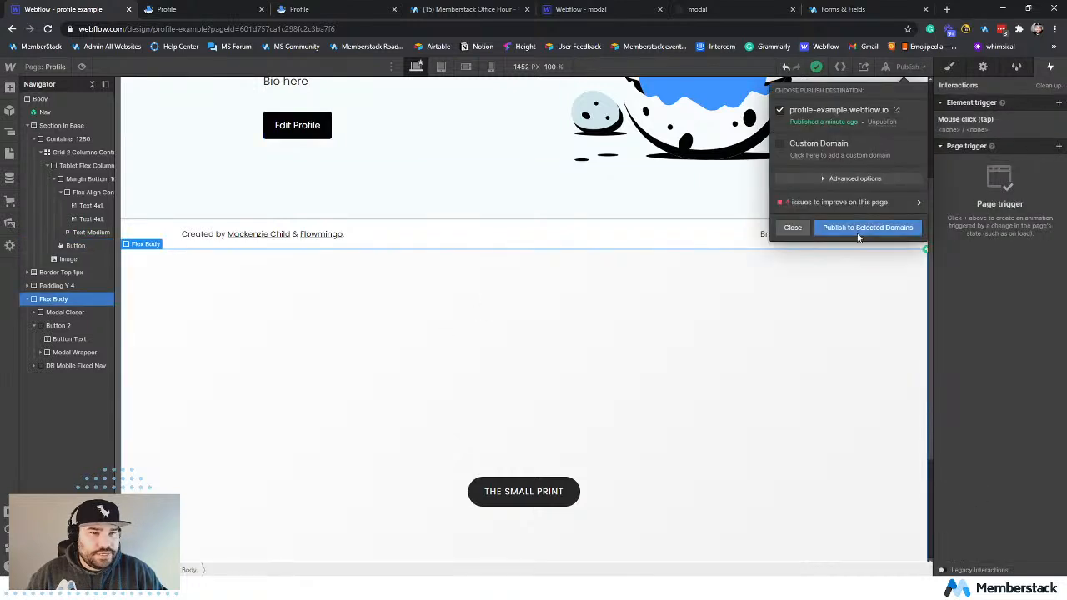
{"action": "left_click", "coordinate": [858, 228]}
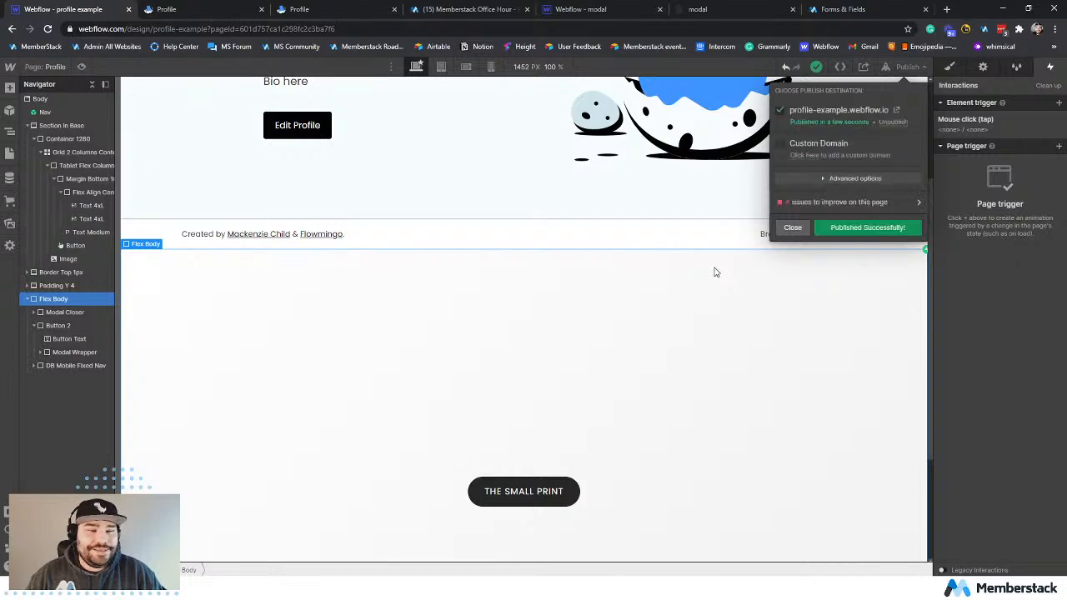
{"action": "left_click", "coordinate": [191, 9]}
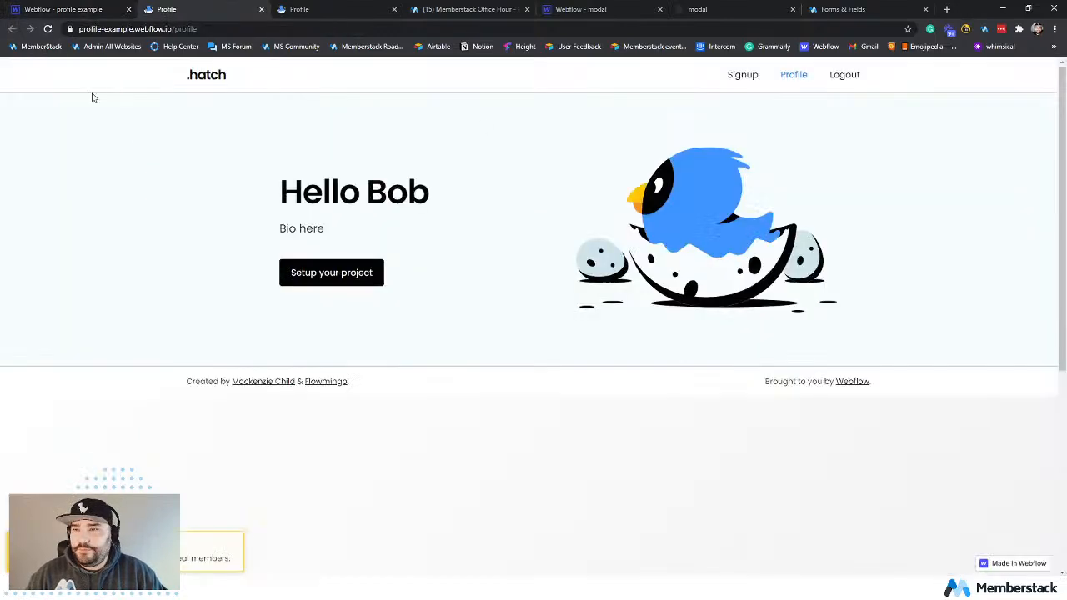
{"action": "key", "text": "F5"}
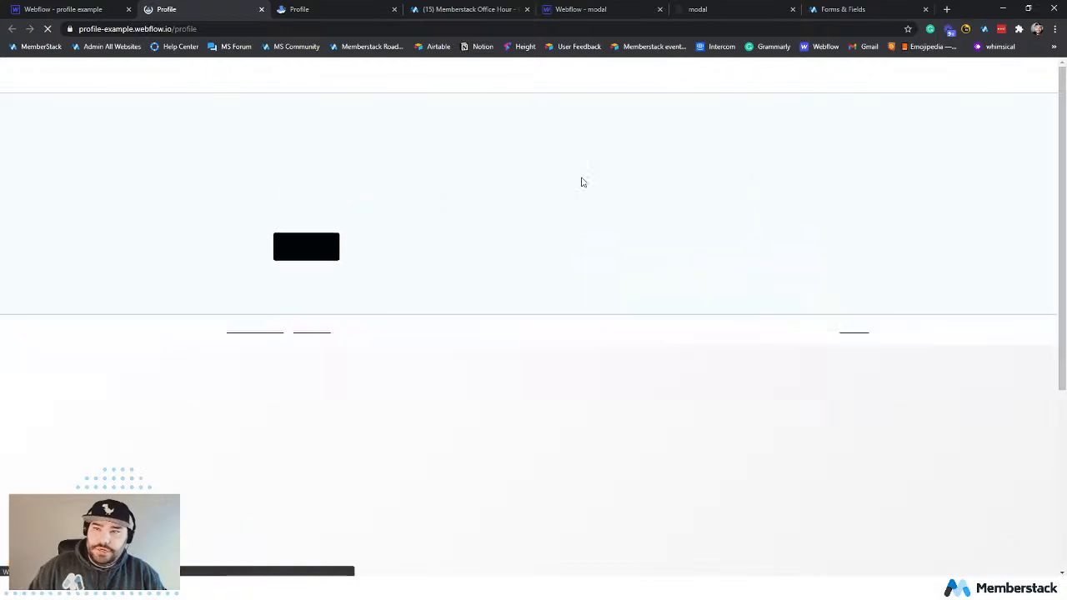
Test the Edit Profile button on the live page, then open and close The Small Print modal.
{"action": "scroll", "coordinate": [511, 335], "scroll_direction": "down", "scroll_amount": 4}
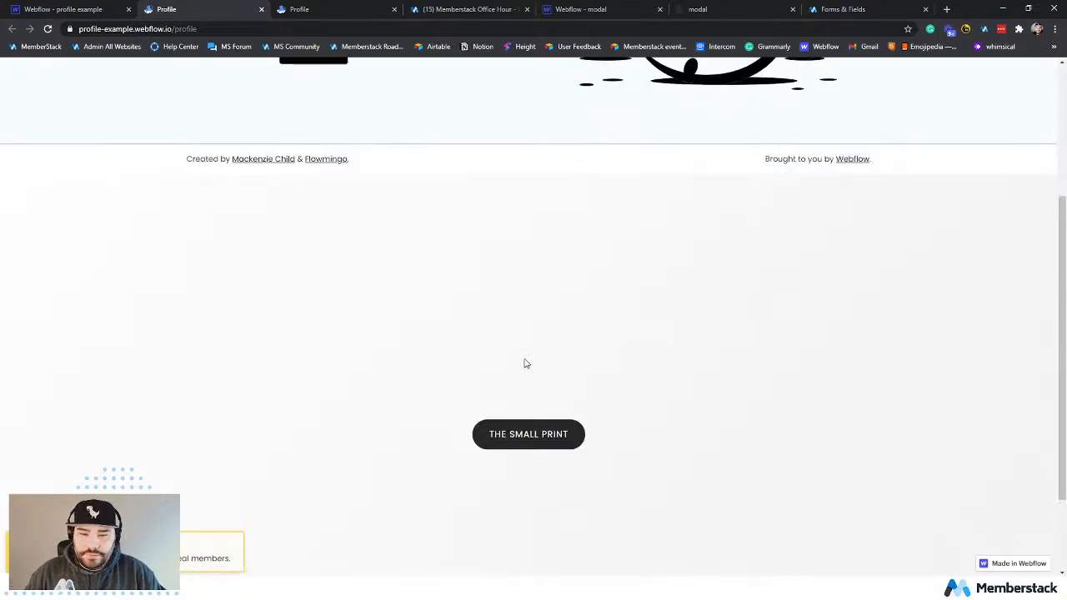
{"action": "scroll", "coordinate": [526, 362], "scroll_direction": "up", "scroll_amount": 4}
{"action": "left_click", "coordinate": [325, 278]}
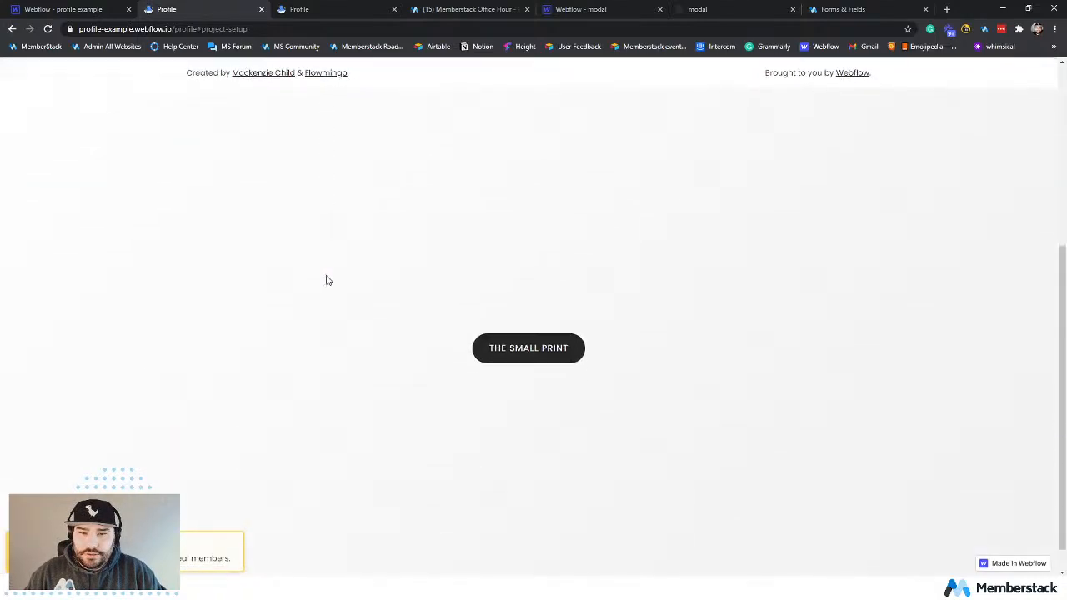
{"action": "left_click", "coordinate": [560, 352]}
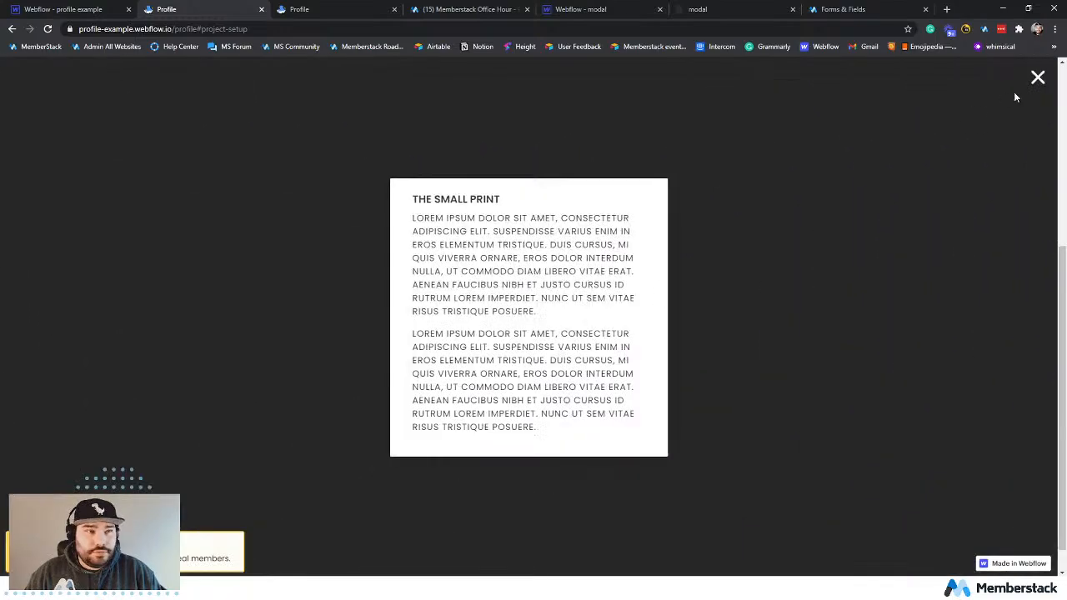
{"action": "left_click", "coordinate": [1037, 78]}
Return to the Webflow Designer, widen the Navigator and check the interactions on Modal Closer and Flex Body.
{"action": "left_click", "coordinate": [72, 12]}
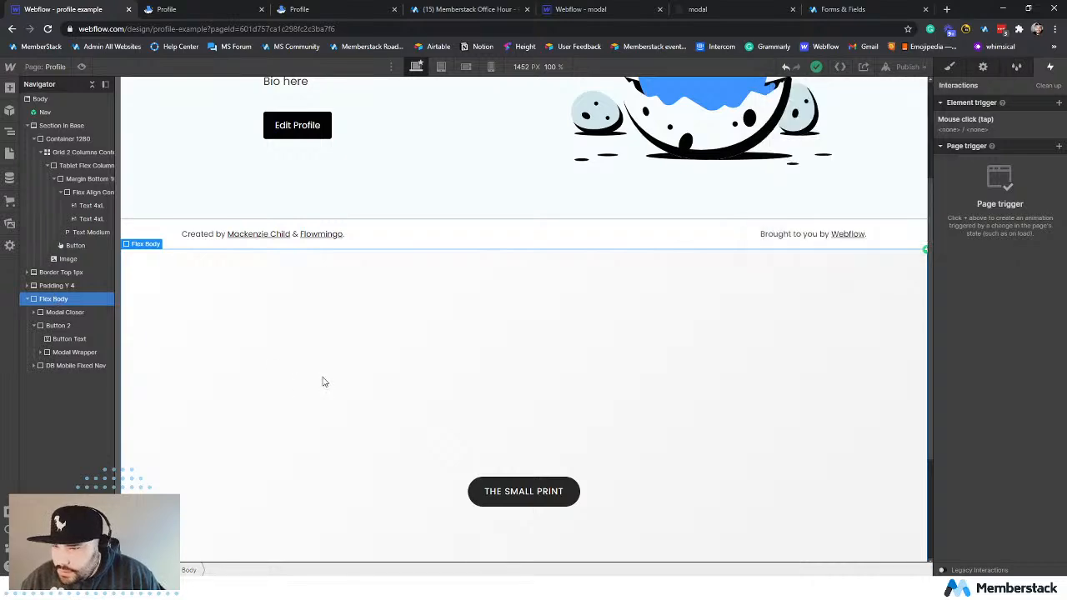
{"action": "scroll", "coordinate": [320, 375], "scroll_direction": "up", "scroll_amount": 2}
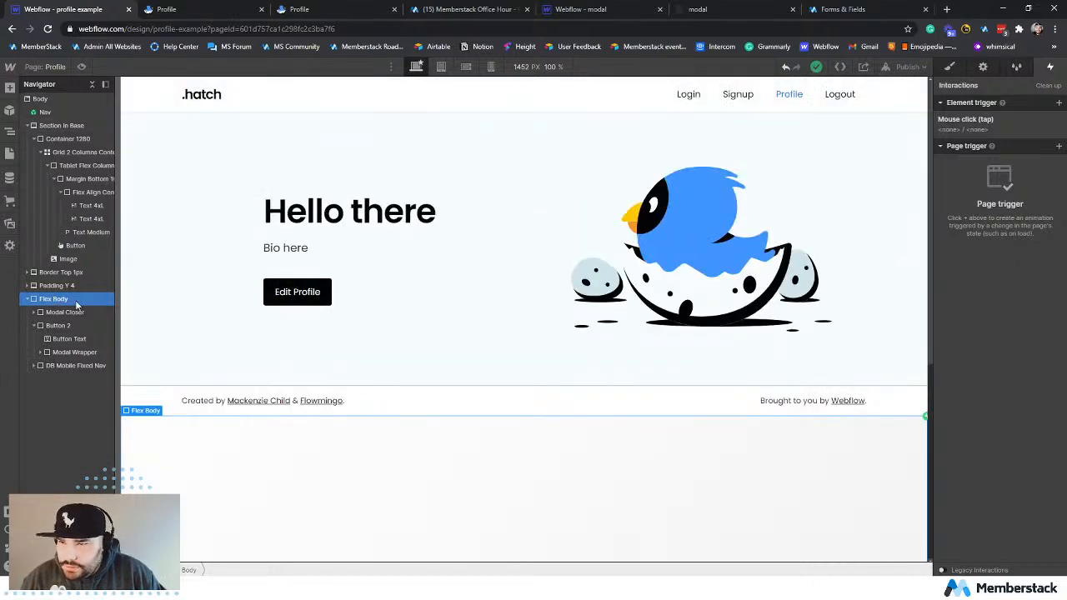
{"action": "scroll", "coordinate": [466, 391], "scroll_direction": "down", "scroll_amount": 2}
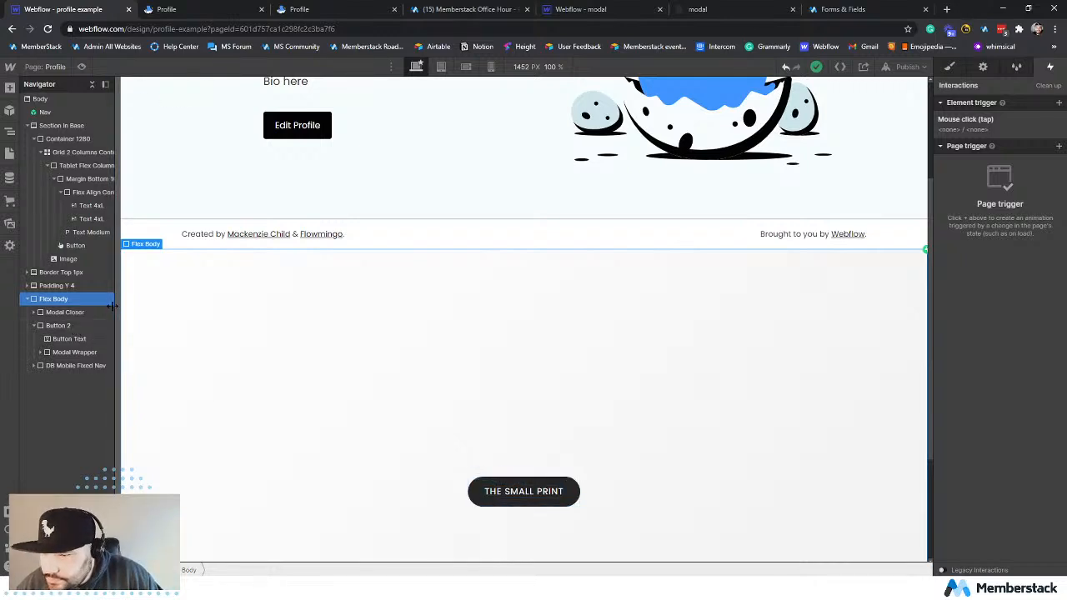
{"action": "left_click_drag", "start_coordinate": [113, 305], "coordinate": [159, 305]}
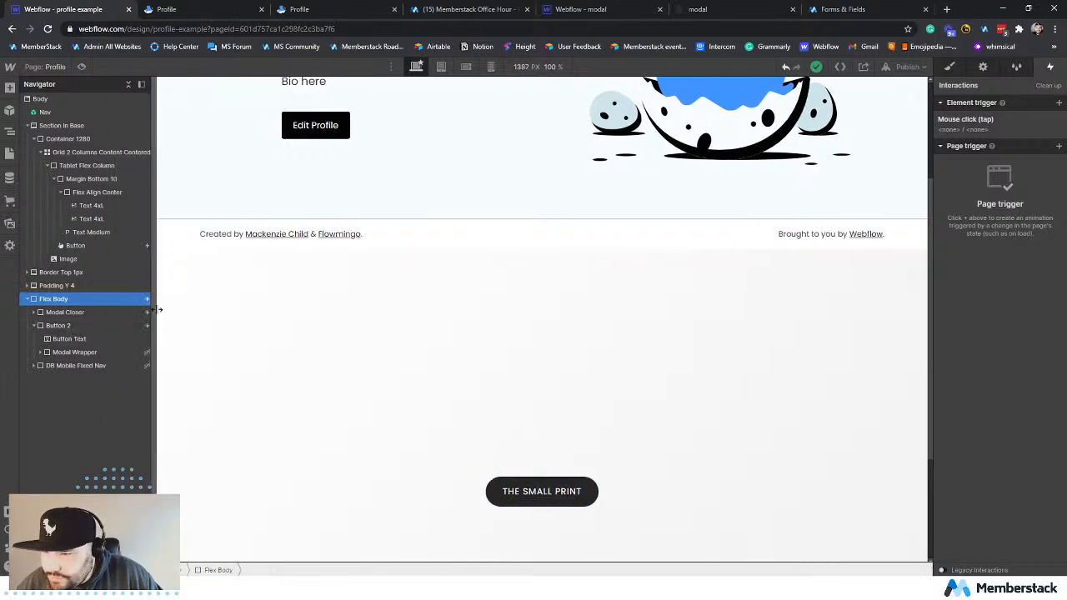
{"action": "left_click", "coordinate": [77, 314]}
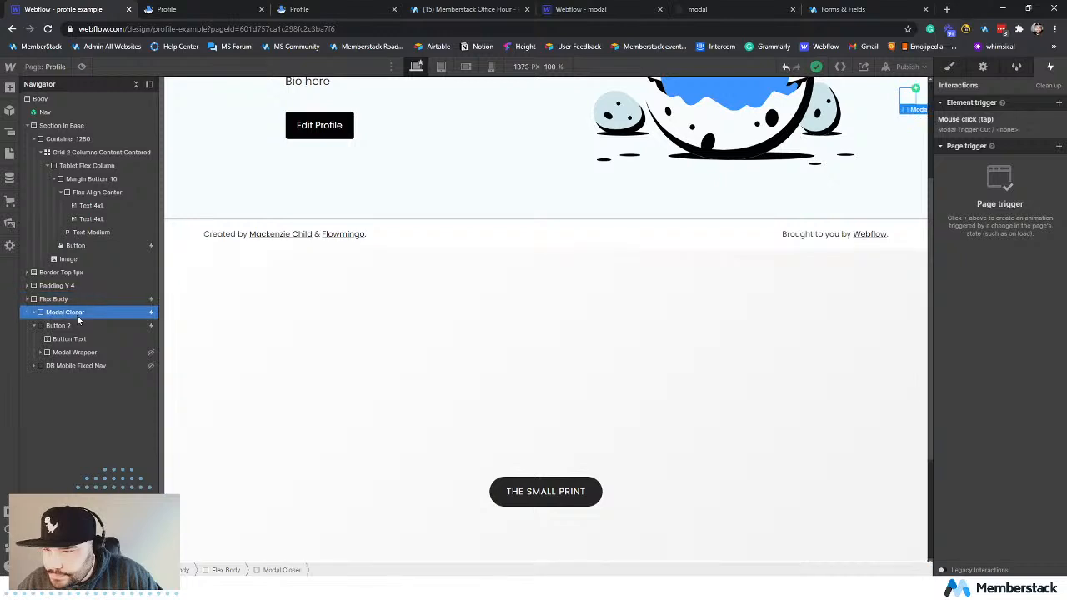
{"action": "left_click", "coordinate": [55, 298]}
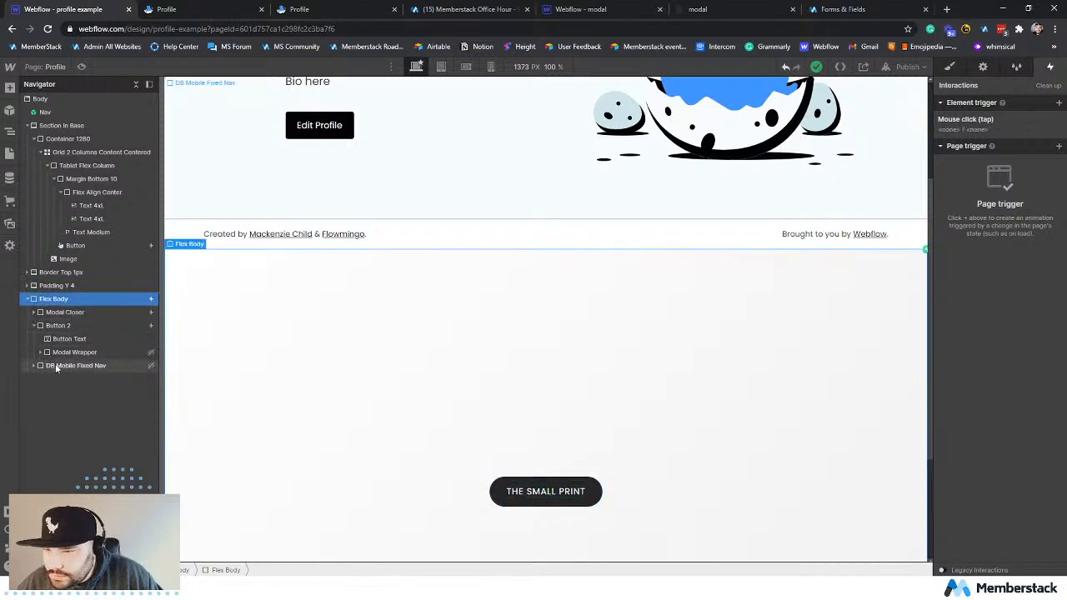
Open The Small Print button's mouse click trigger and switch its second-click animation to SYSTEM - Hide Mobile Nav.
{"action": "left_click", "coordinate": [592, 500]}
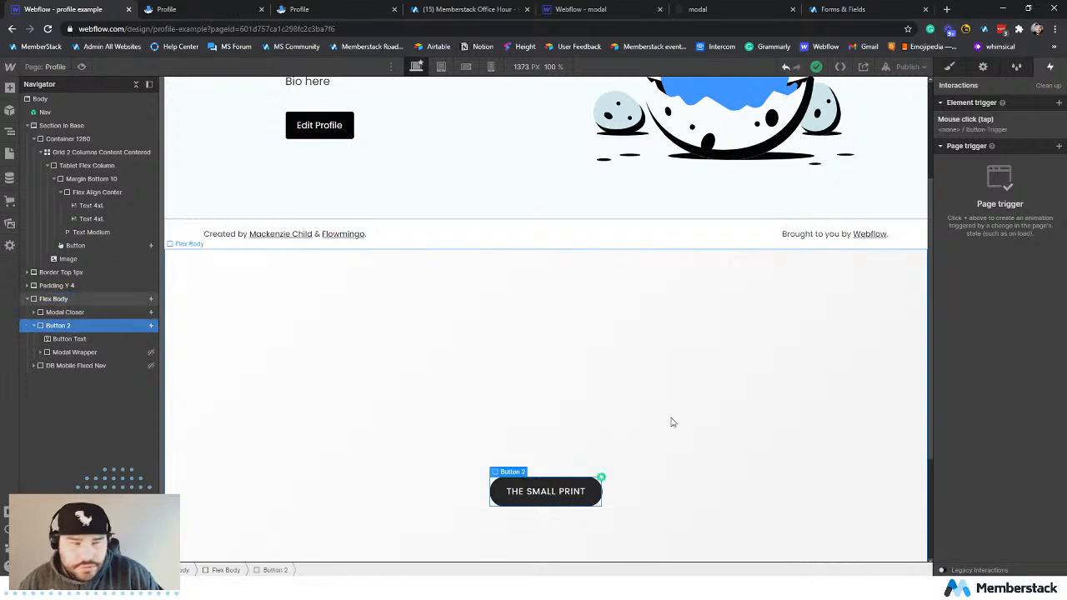
{"action": "left_click", "coordinate": [995, 132]}
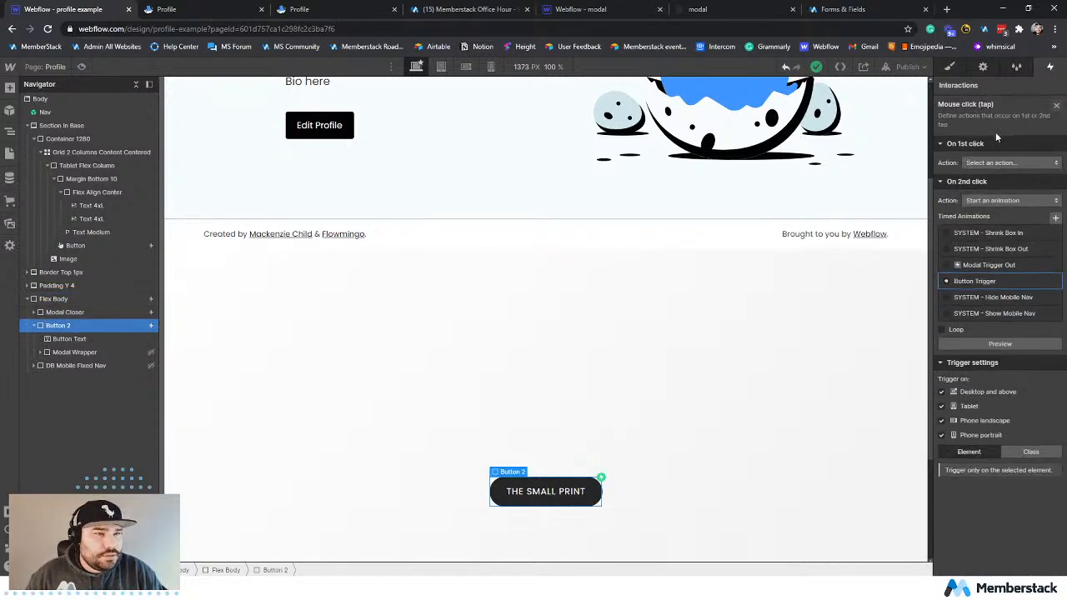
{"action": "left_click", "coordinate": [996, 281]}
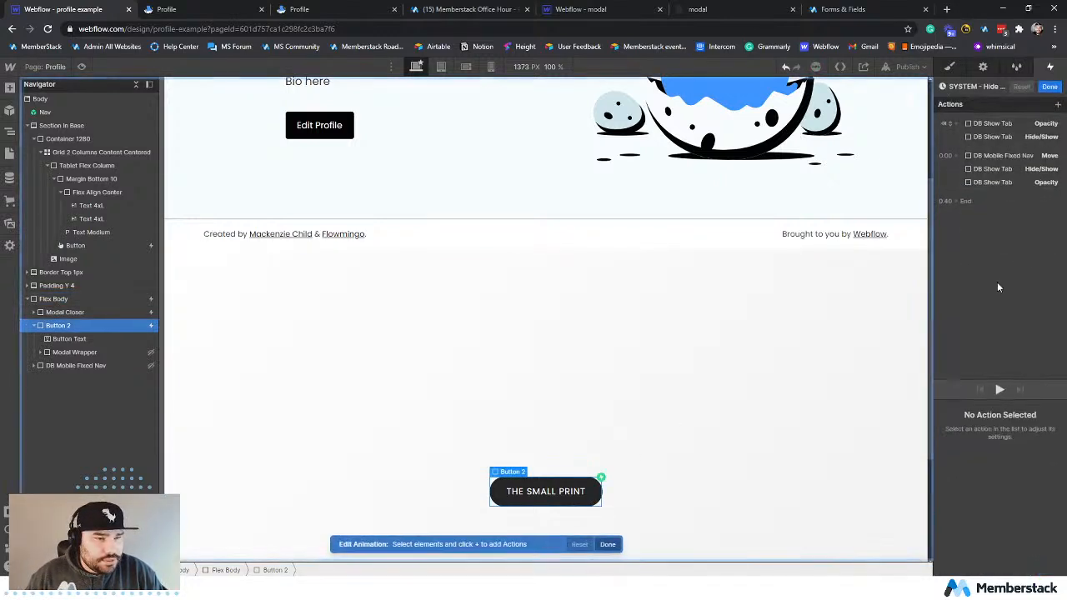
Review each DB Show Tab and DB Mobile Fixed Nav action in the SYSTEM - Hide Mobile Nav animation, then close the animation editor.
{"action": "left_click", "coordinate": [999, 123]}
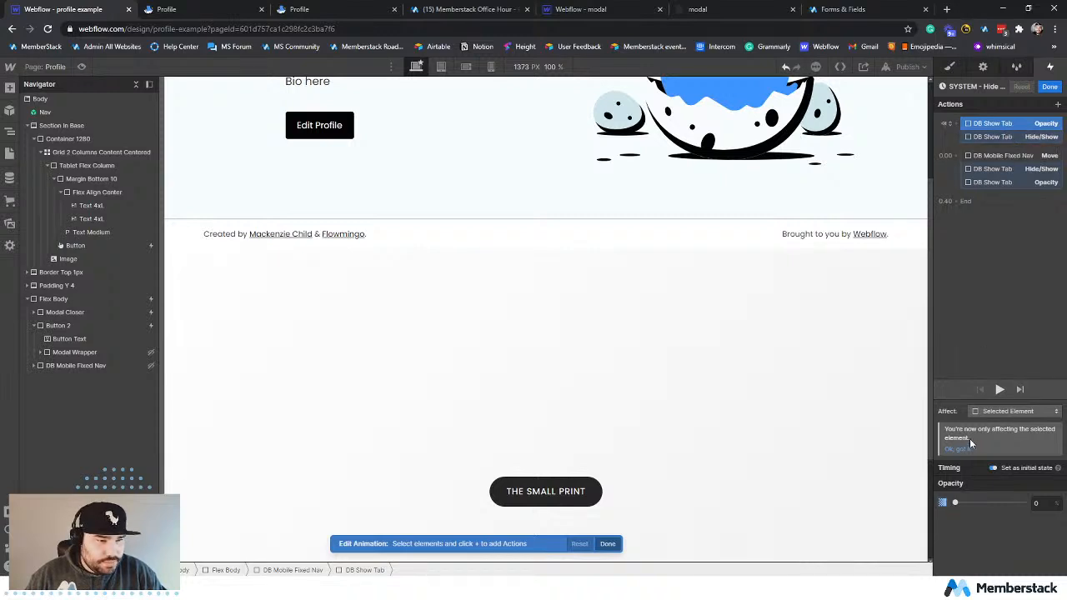
{"action": "left_click", "coordinate": [991, 137]}
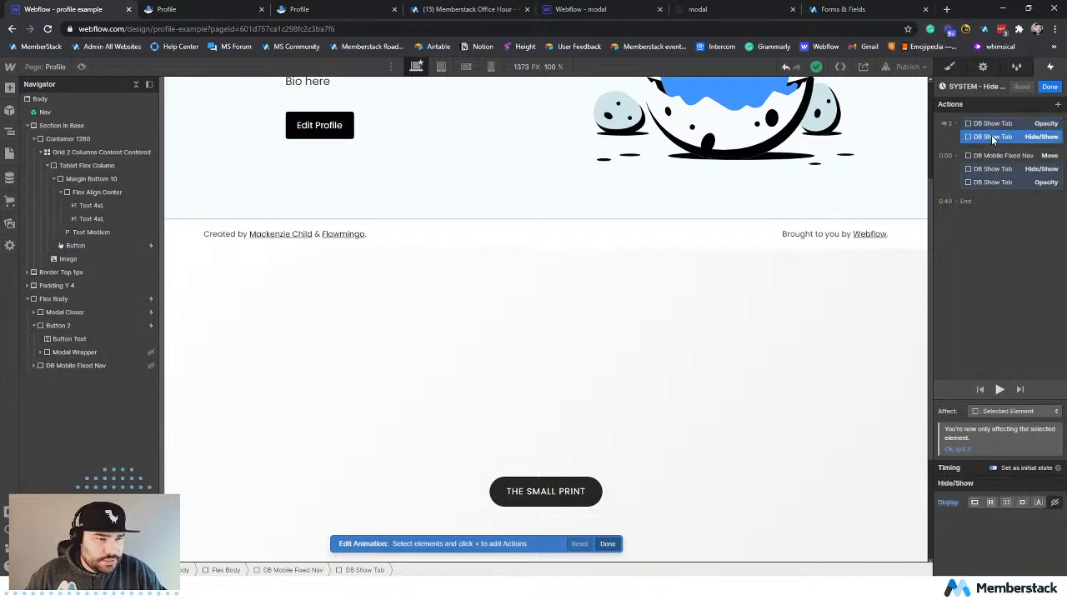
{"action": "left_click", "coordinate": [993, 156]}
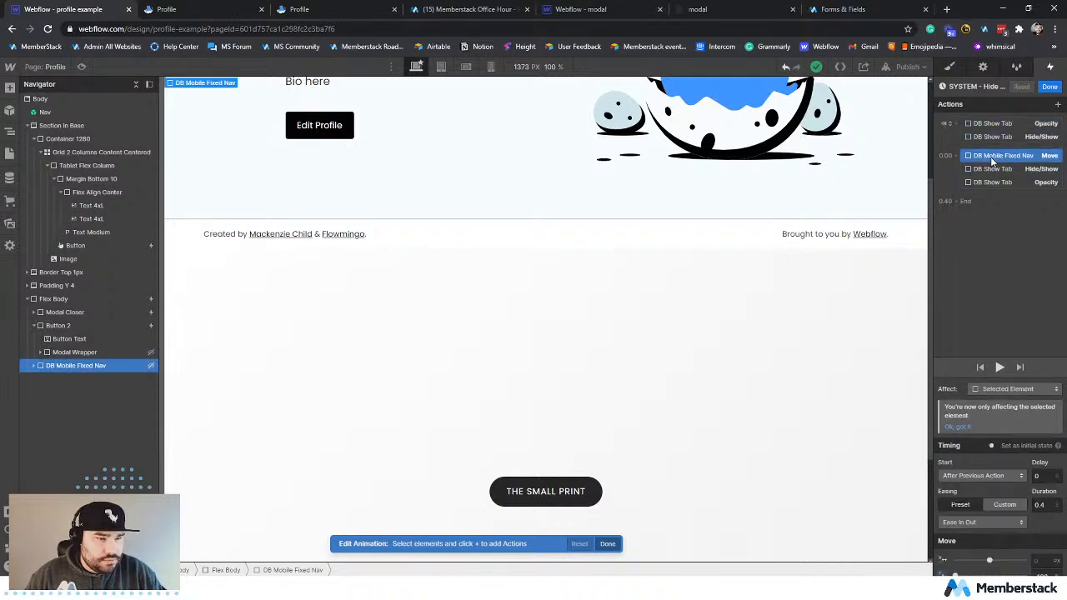
{"action": "left_click", "coordinate": [991, 169]}
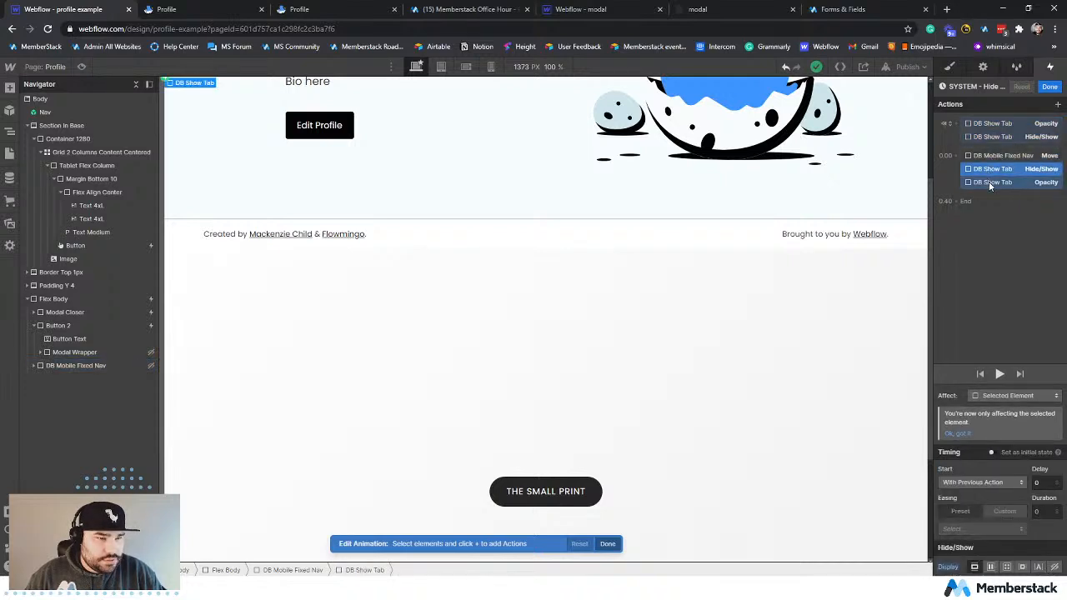
{"action": "left_click", "coordinate": [988, 183]}
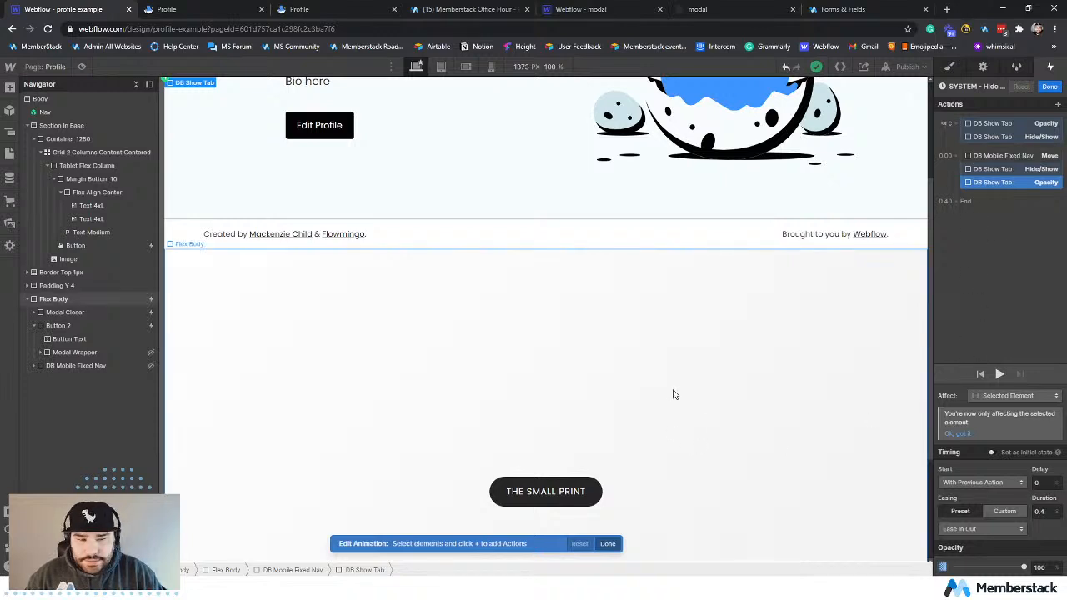
{"action": "left_click", "coordinate": [1049, 87]}
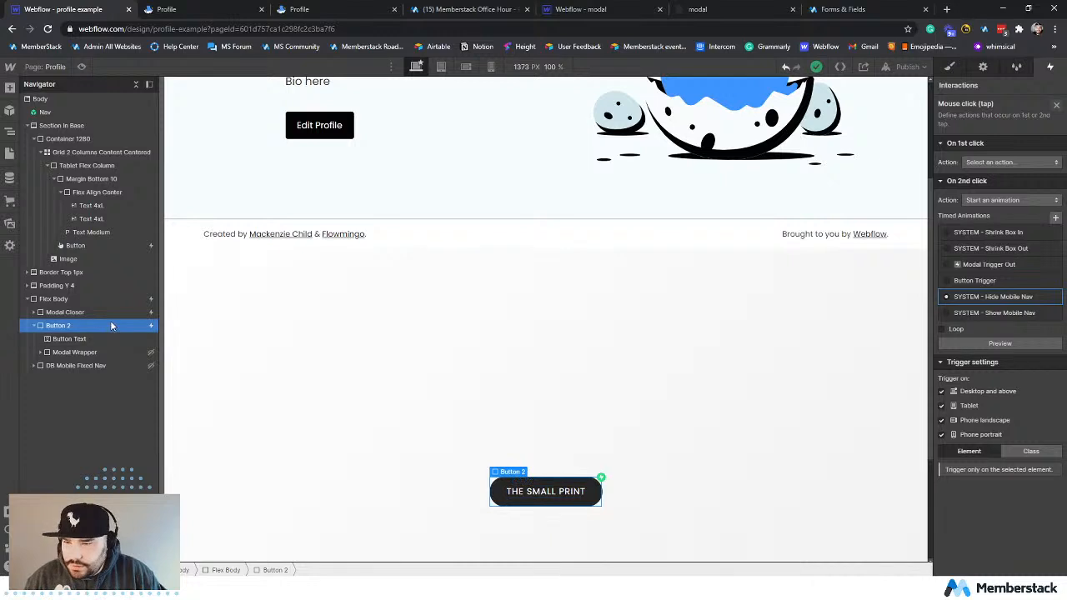
Change the Edit Profile button's link from a page section to an empty URL.
{"action": "left_click", "coordinate": [338, 135]}
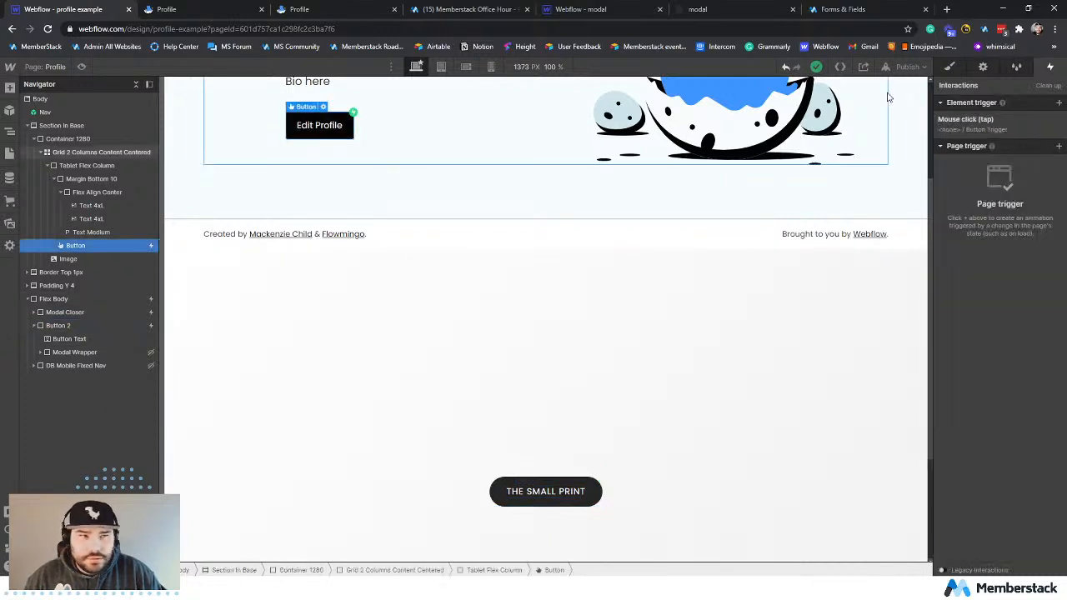
{"action": "left_click", "coordinate": [983, 67]}
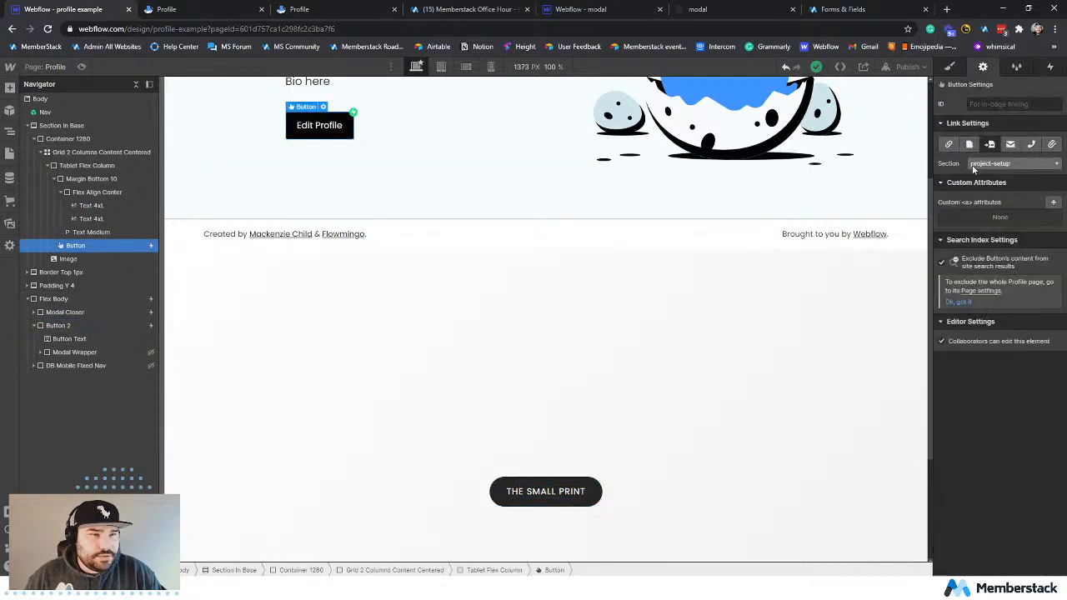
{"action": "left_click", "coordinate": [948, 145]}
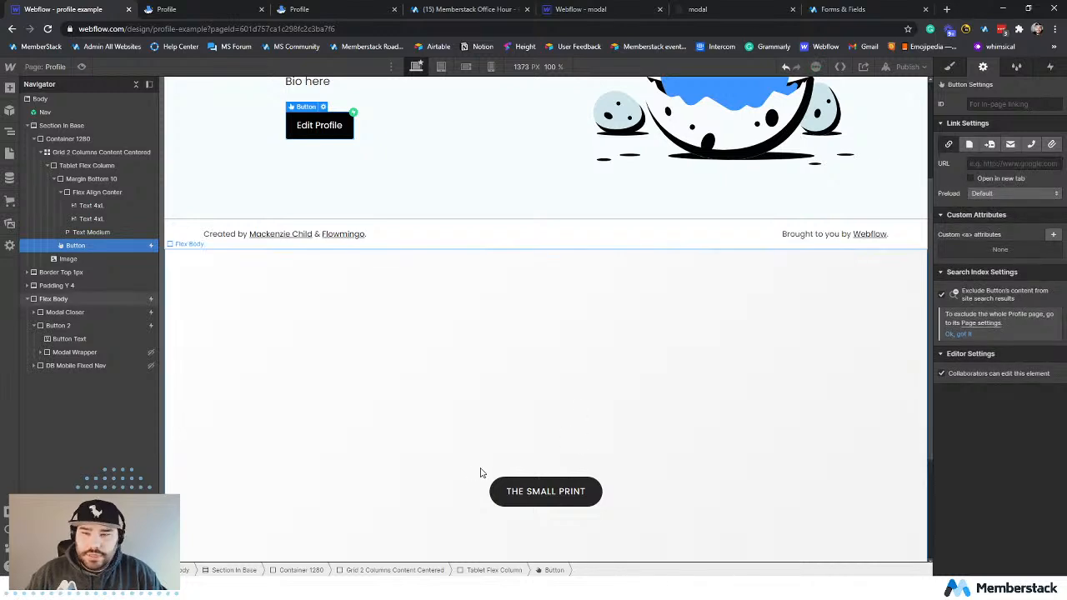
Copy The Small Print button together with its nested text and modal wrapper.
{"action": "left_click", "coordinate": [550, 481]}
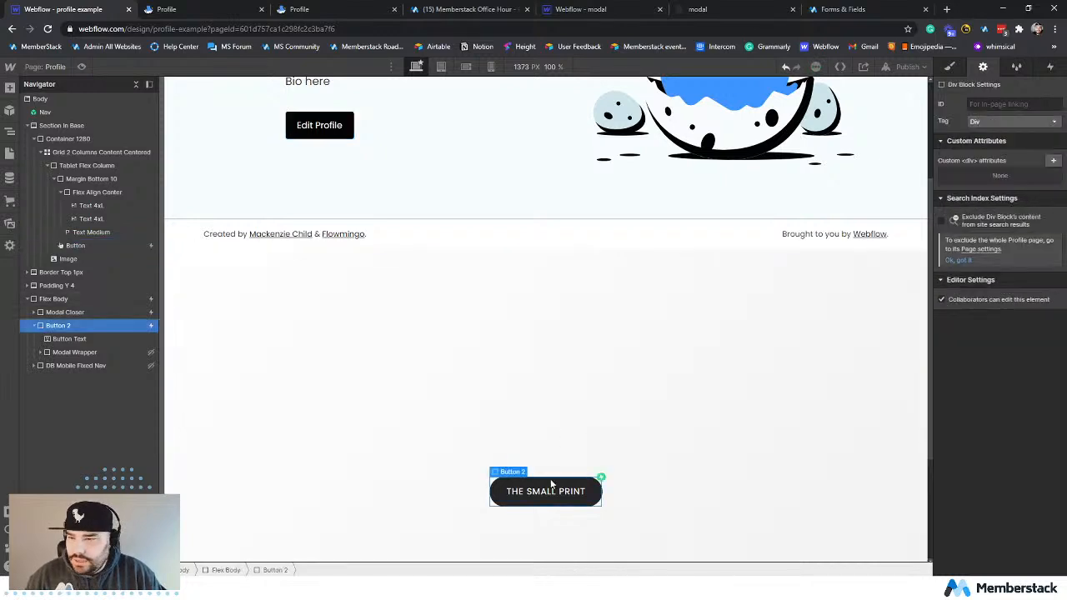
{"action": "left_click", "coordinate": [34, 326]}
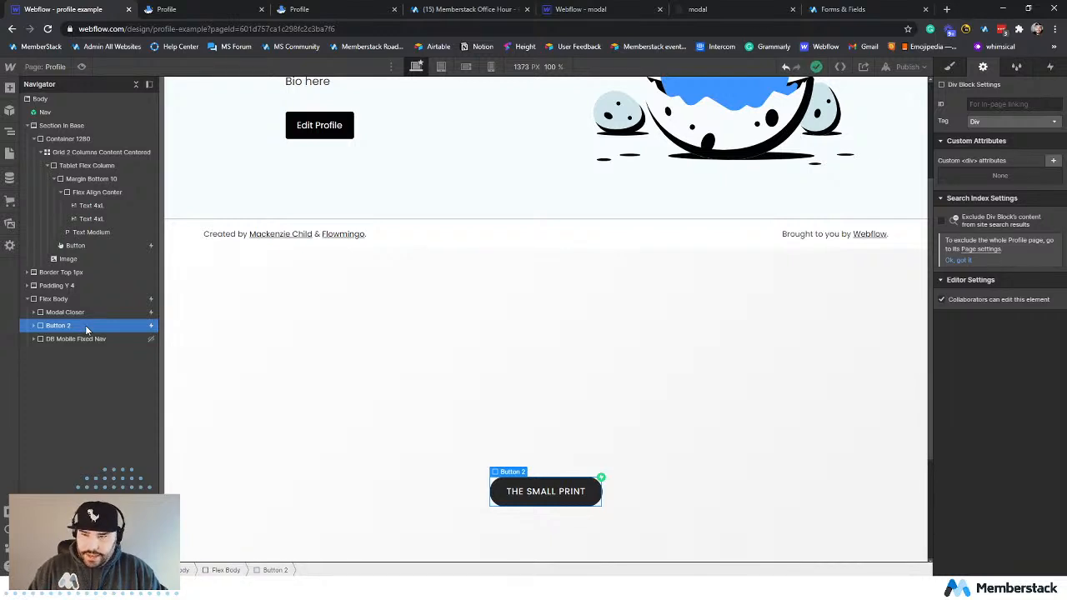
{"action": "scroll", "coordinate": [327, 193], "scroll_direction": "up", "scroll_amount": 2}
Try pasting The Small Print button into the Flex Align Center block beside the Hello there heading, then undo the paste.
{"action": "left_click", "coordinate": [344, 212]}
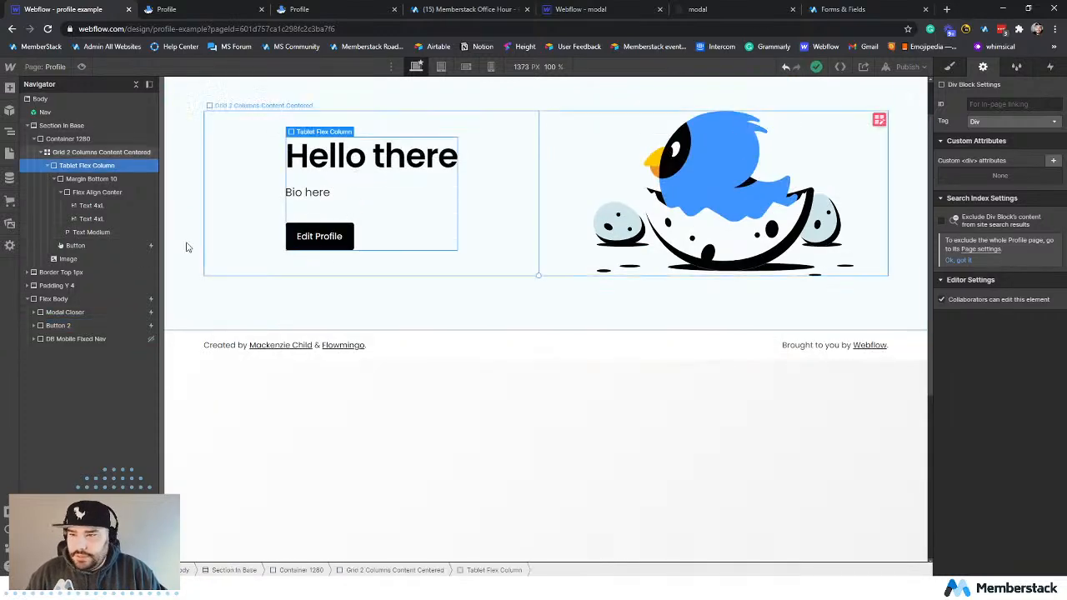
{"action": "left_click", "coordinate": [85, 193]}
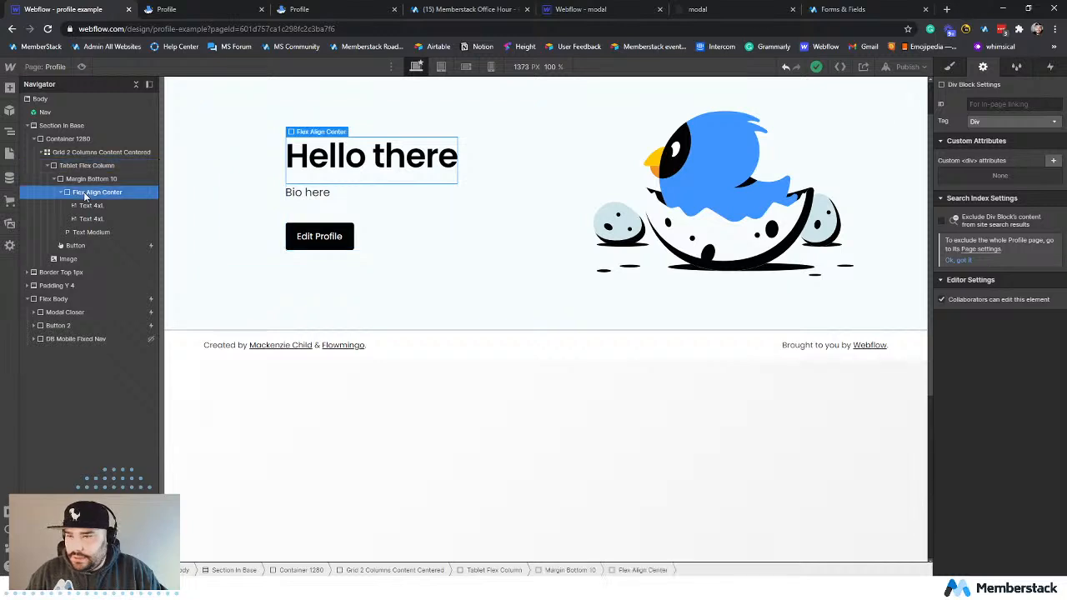
{"action": "key", "text": "ctrl+v"}
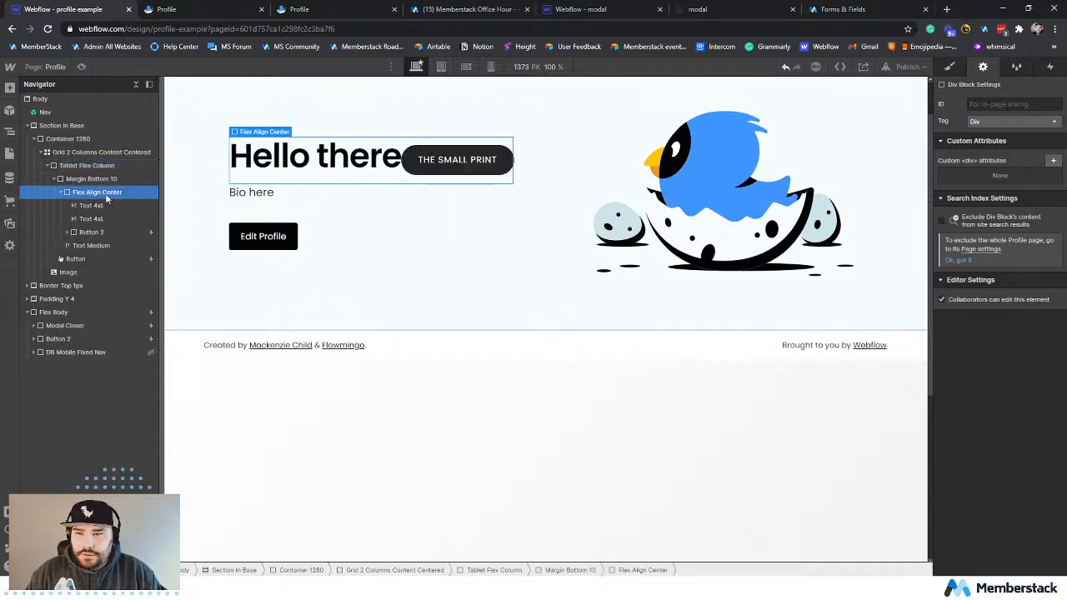
{"action": "key", "text": "ctrl+z"}
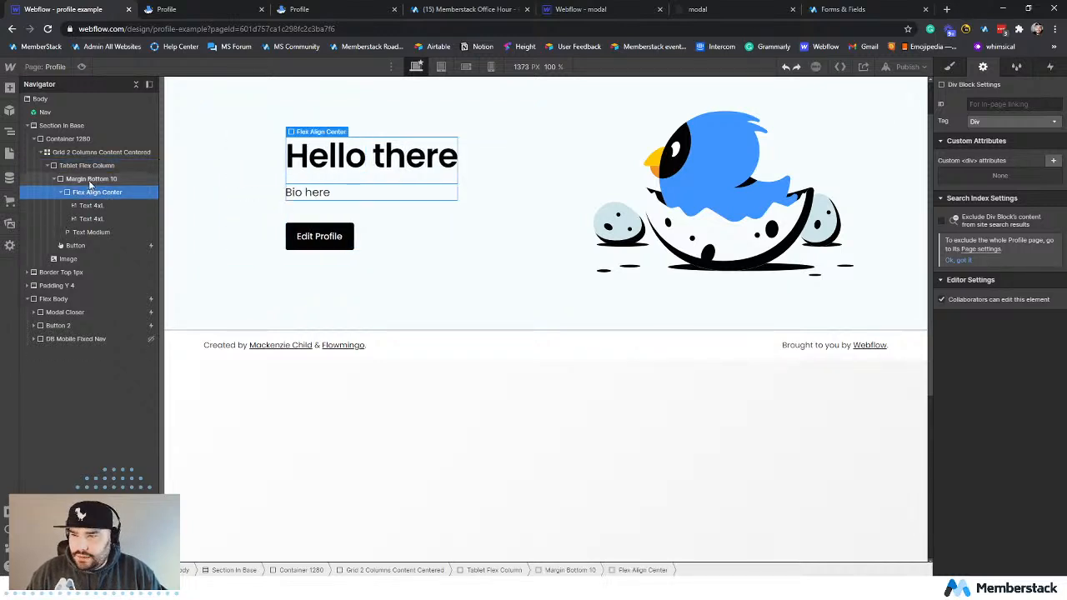
Paste the copied Small Print button into the Margin Bottom 10 block, below the bio text.
{"action": "left_click", "coordinate": [90, 180]}
{"action": "key", "text": "ctrl+v"}
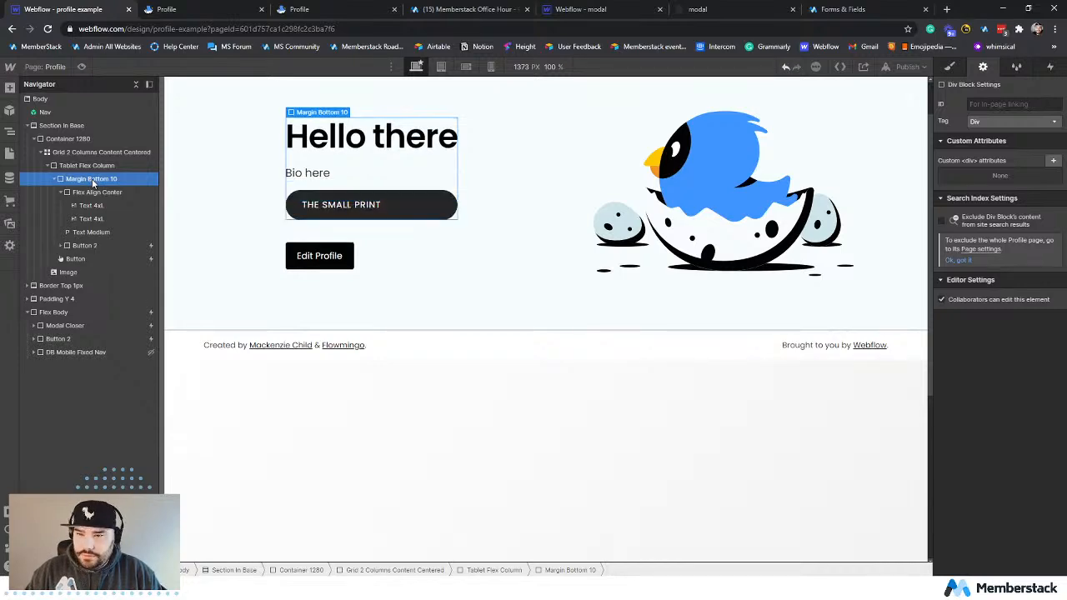
{"action": "left_click", "coordinate": [422, 248]}
{"action": "scroll", "coordinate": [516, 261], "scroll_direction": "down", "scroll_amount": 2}
{"action": "scroll", "coordinate": [508, 375], "scroll_direction": "up", "scroll_amount": 3}
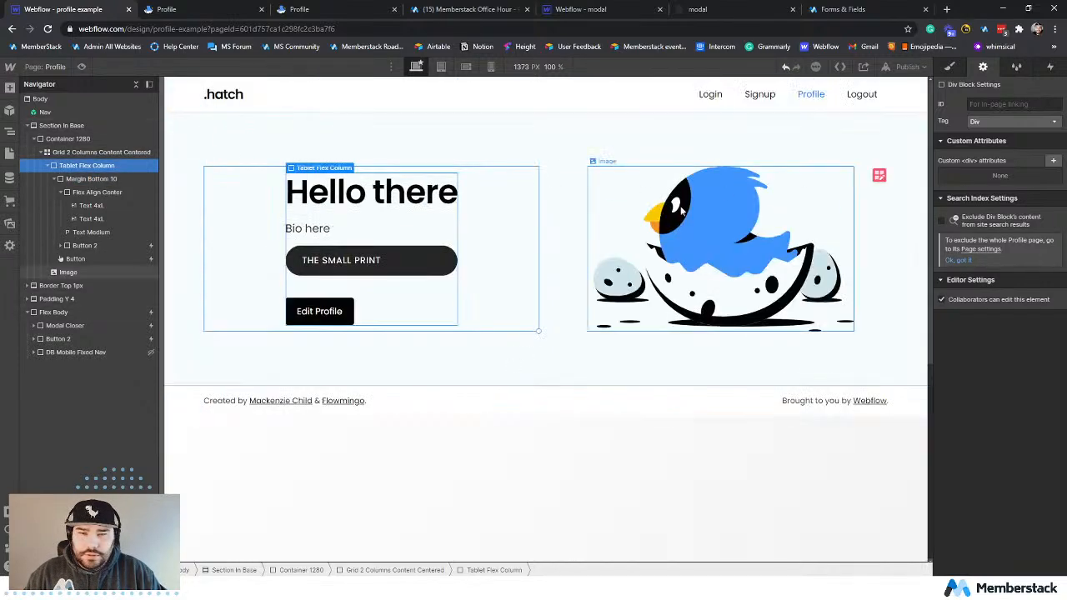
Publish the updated site to profile-example.webflow.io and refresh the live site, opening its Profile page again.
{"action": "left_click", "coordinate": [745, 181]}
{"action": "left_click", "coordinate": [898, 68]}
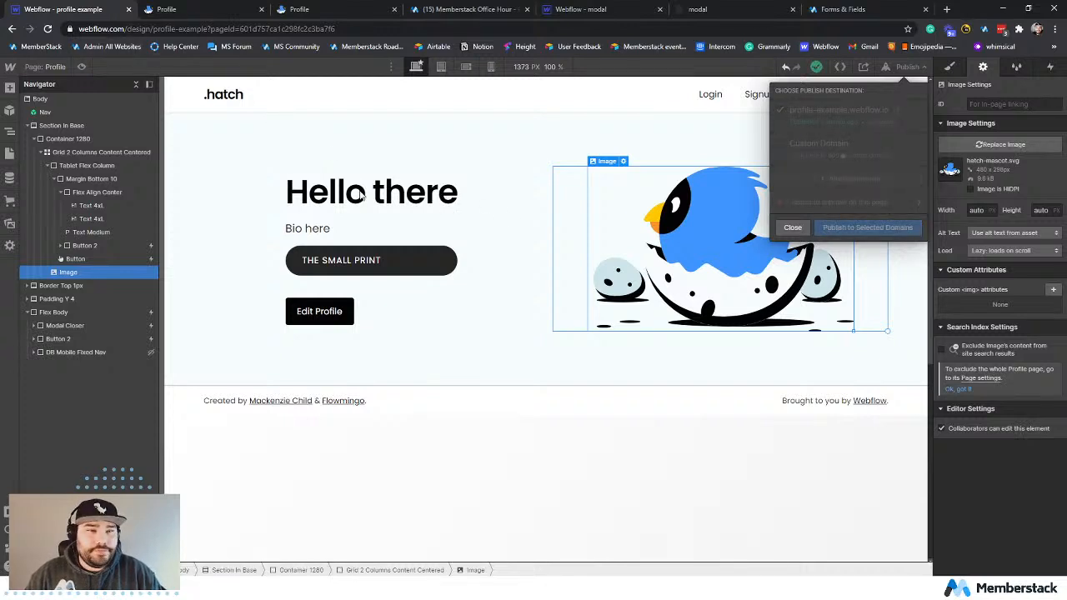
{"action": "left_click", "coordinate": [176, 9]}
{"action": "key", "text": "F5"}
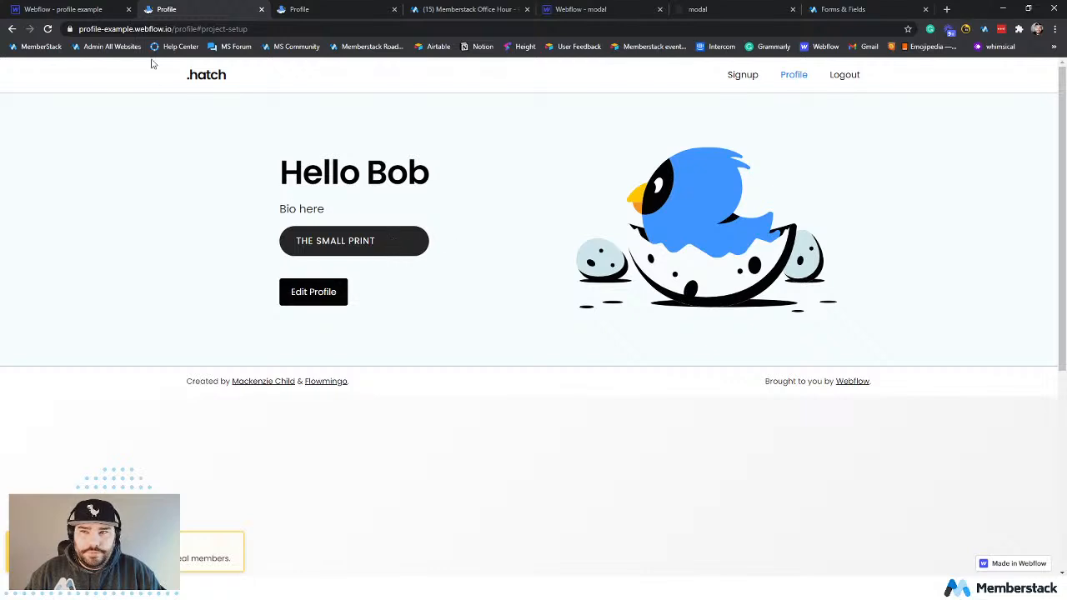
{"action": "left_click", "coordinate": [805, 76]}
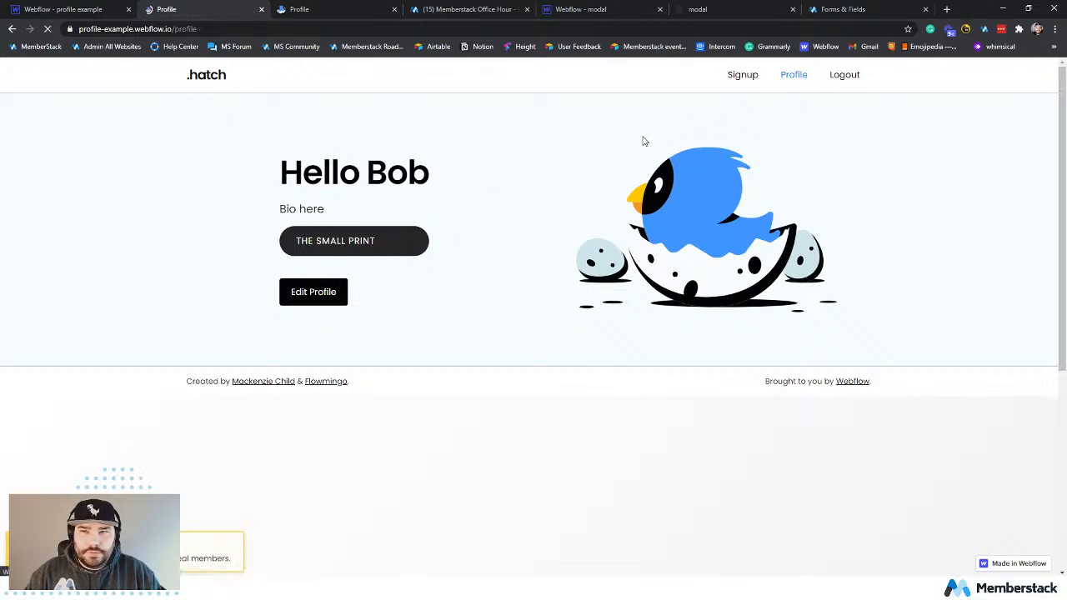
Return to the Webflow Designer and delete the original Edit Profile button below the pasted Small Print button.
{"action": "key", "text": "ctrl+1"}
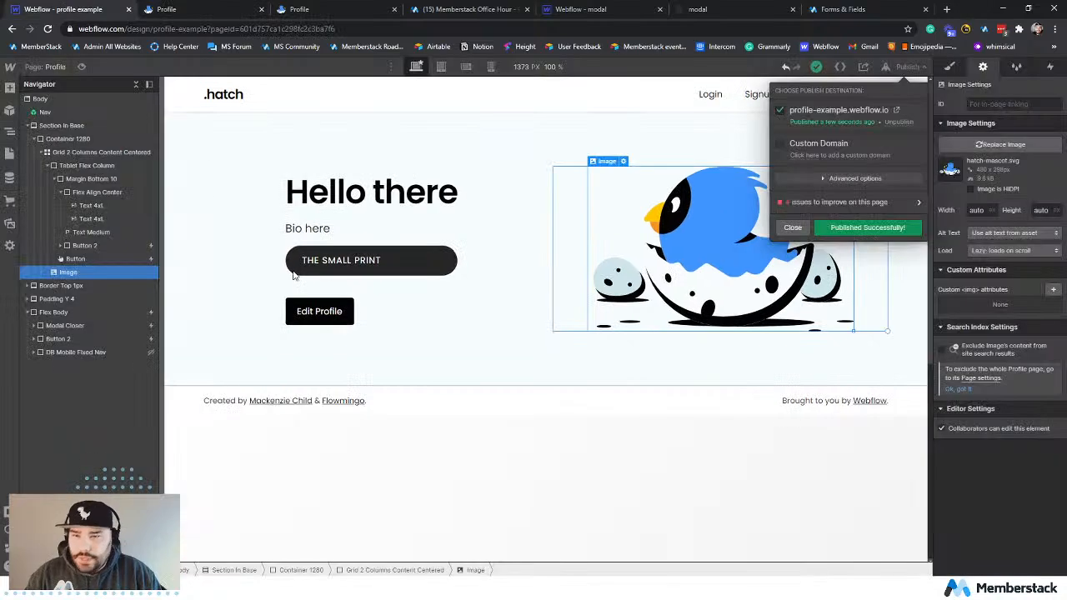
{"action": "left_click", "coordinate": [398, 271]}
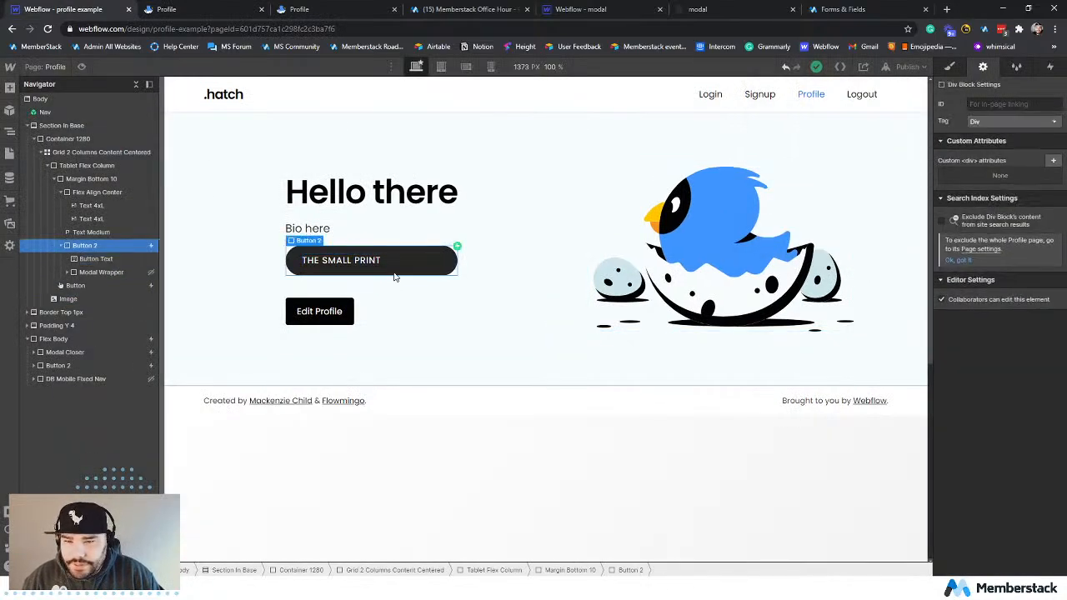
{"action": "left_click", "coordinate": [335, 320]}
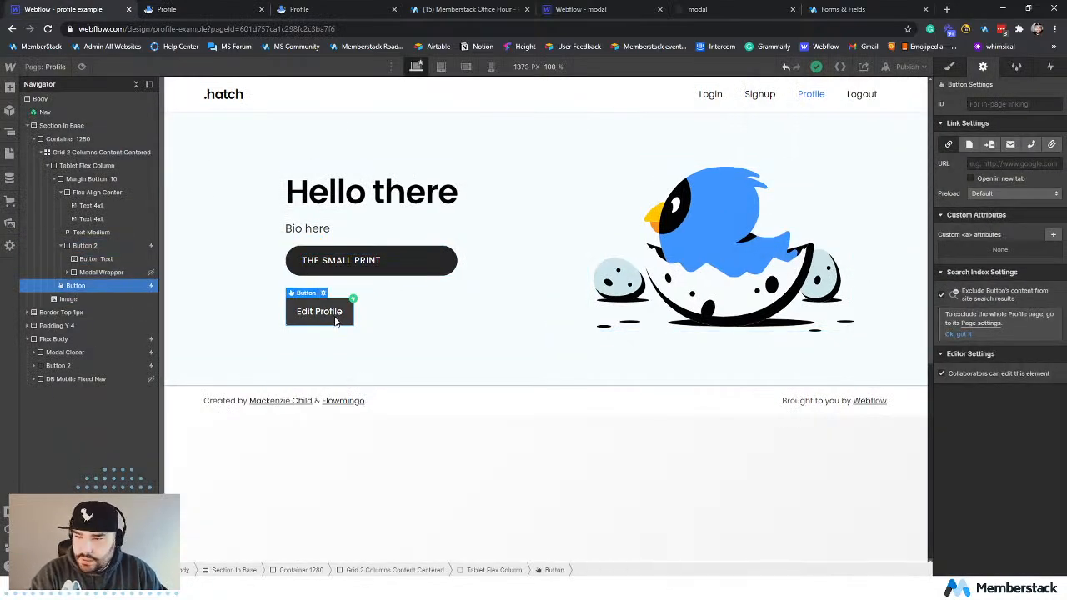
{"action": "left_click", "coordinate": [367, 257]}
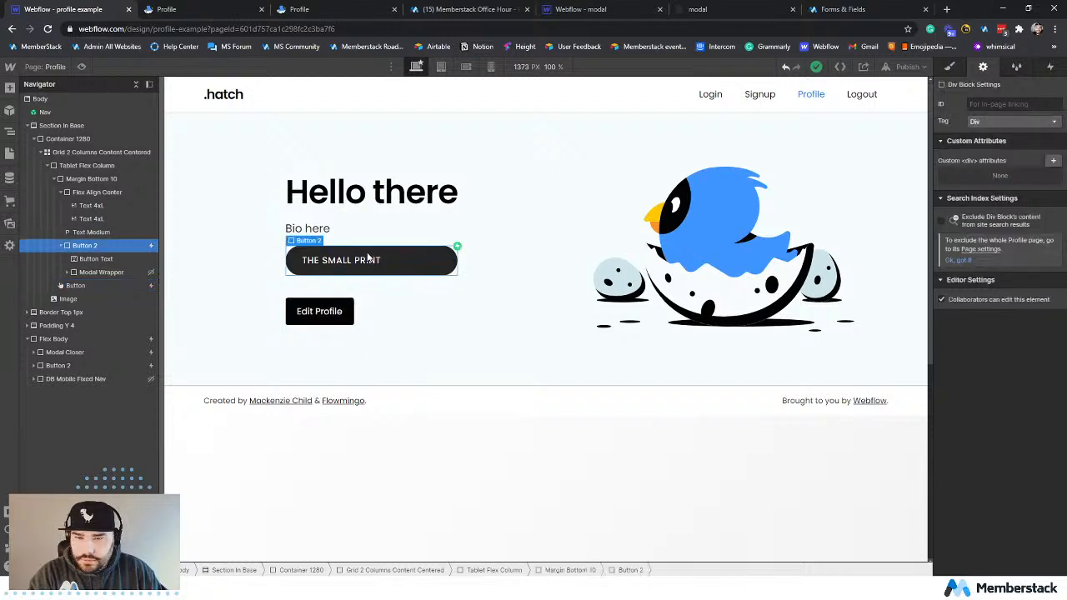
{"action": "left_click", "coordinate": [345, 311]}
{"action": "key", "text": "Delete"}
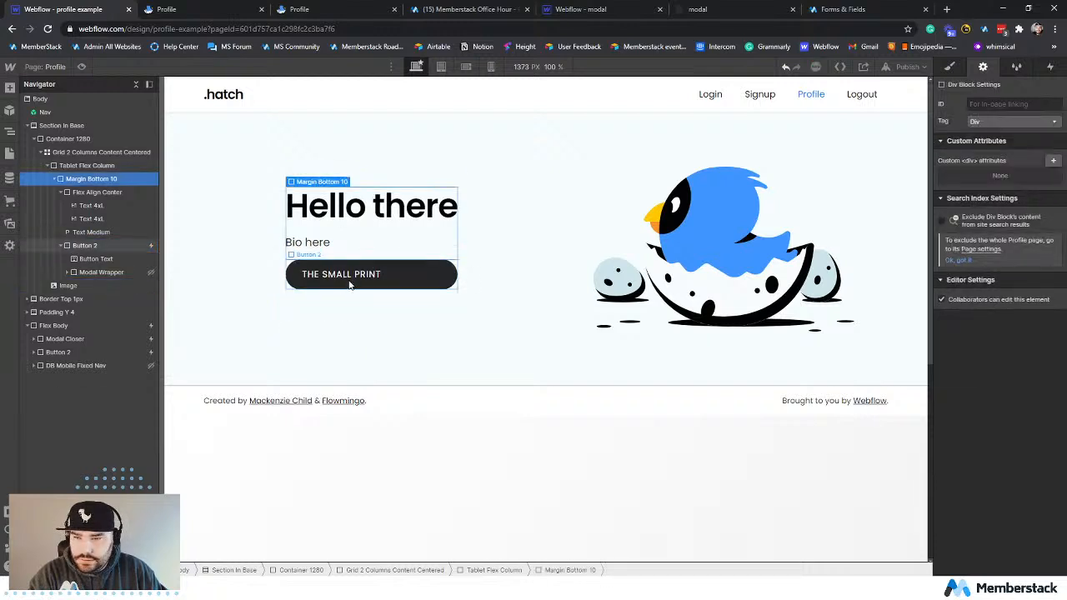
Change the pasted button's text from The Small Print to EDIT PROFILE.
{"action": "double_click", "coordinate": [352, 277]}
{"action": "type", "text": "ED"}
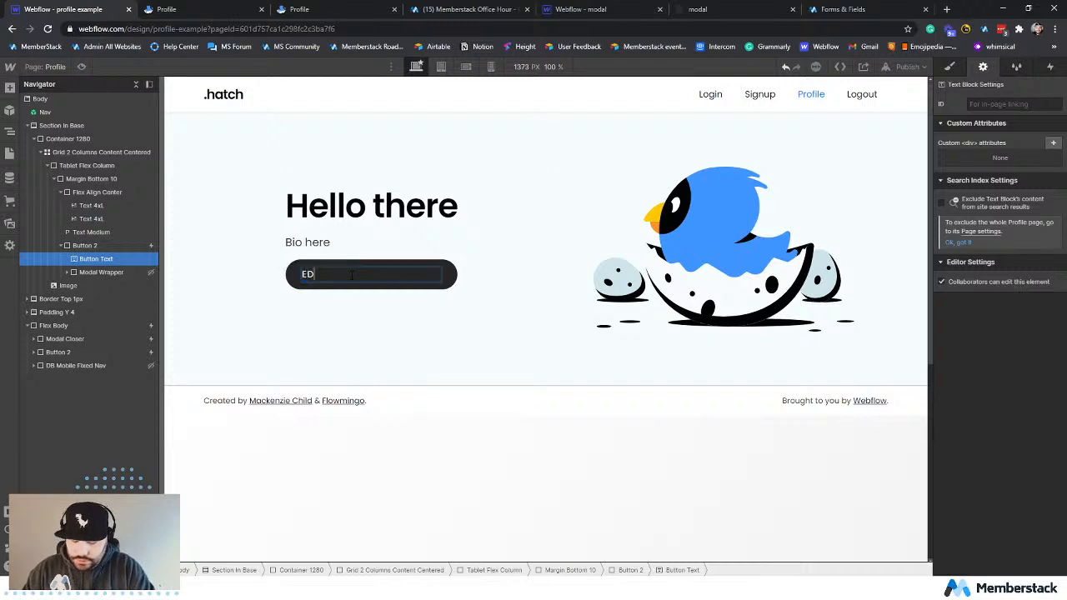
{"action": "type", "text": "IT PROFILE"}
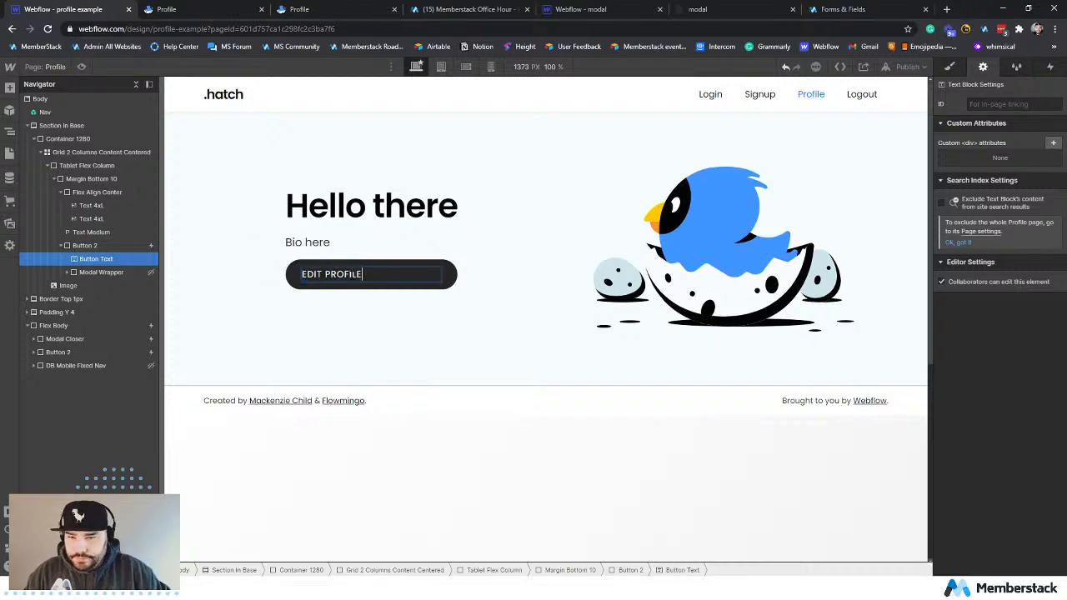
{"action": "left_click", "coordinate": [403, 326]}
Examine the new Edit Profile button's layout, typography, background, border and effect styles.
{"action": "left_click", "coordinate": [430, 269]}
{"action": "left_click", "coordinate": [435, 266]}
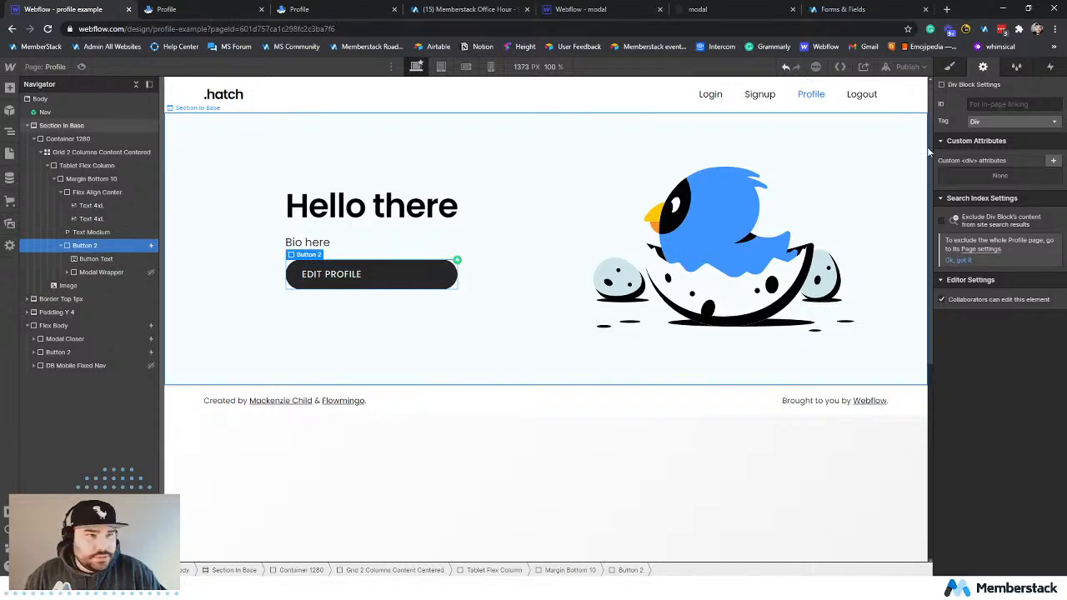
{"action": "left_click", "coordinate": [949, 67]}
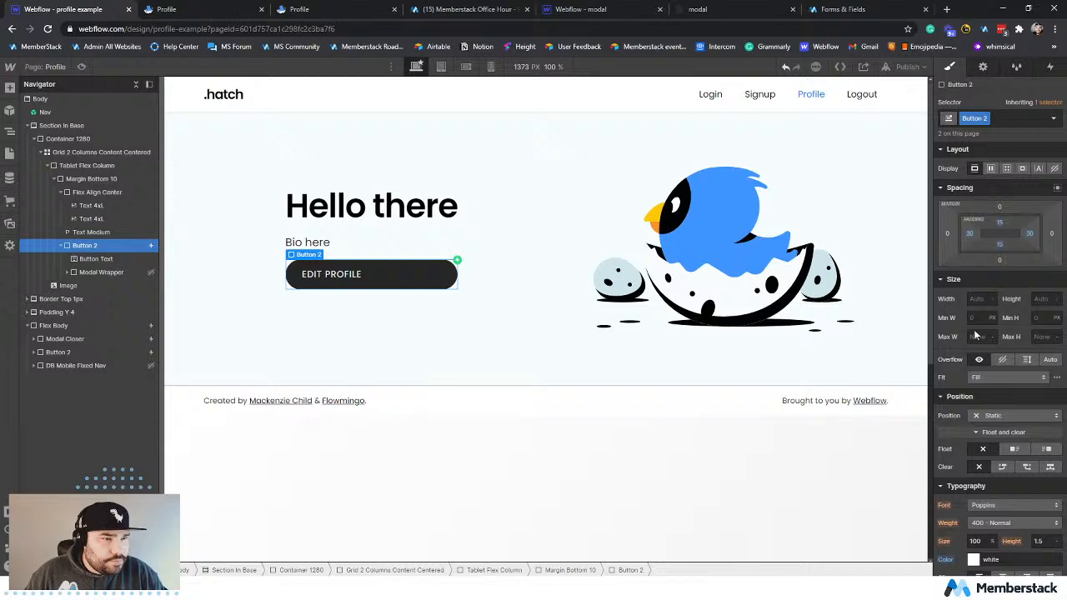
{"action": "scroll", "coordinate": [973, 350], "scroll_direction": "down", "scroll_amount": 5}
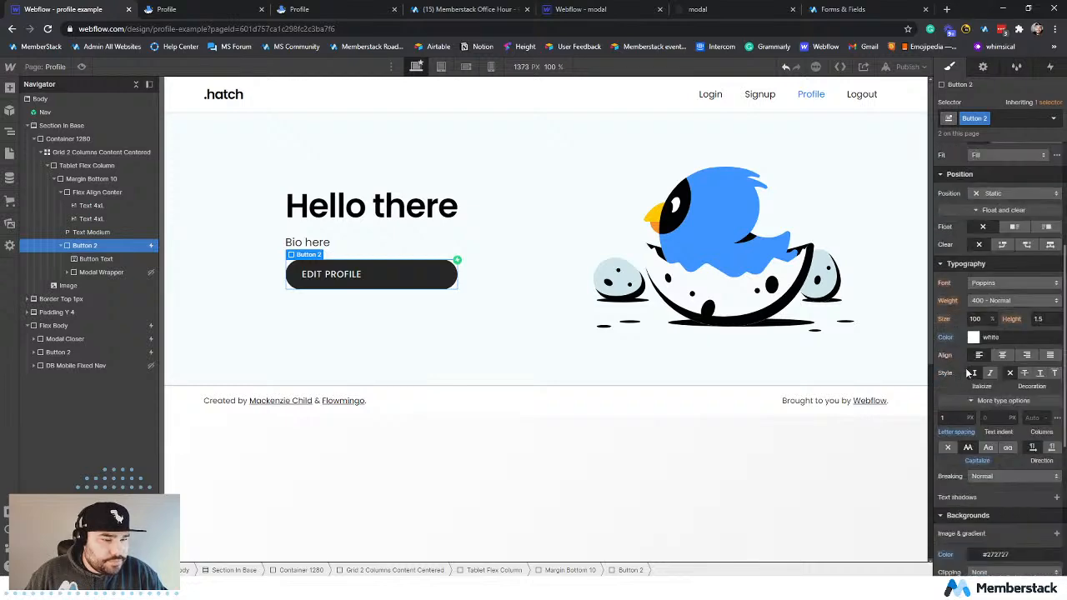
{"action": "scroll", "coordinate": [966, 373], "scroll_direction": "down", "scroll_amount": 5}
{"action": "scroll", "coordinate": [967, 373], "scroll_direction": "up", "scroll_amount": 6}
{"action": "scroll", "coordinate": [969, 374], "scroll_direction": "down", "scroll_amount": 2}
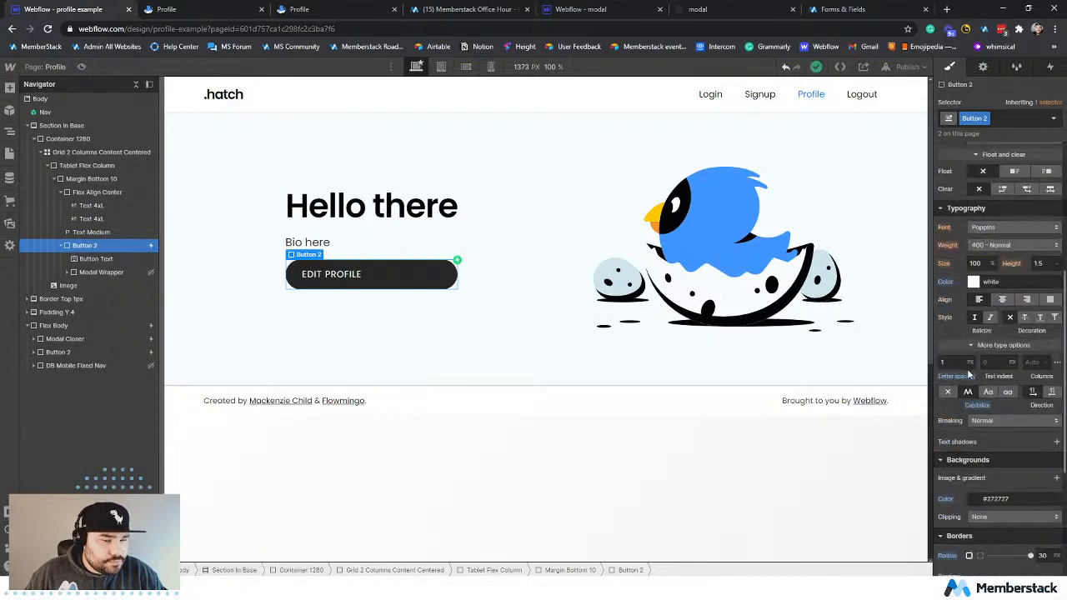
{"action": "scroll", "coordinate": [969, 374], "scroll_direction": "down", "scroll_amount": 5}
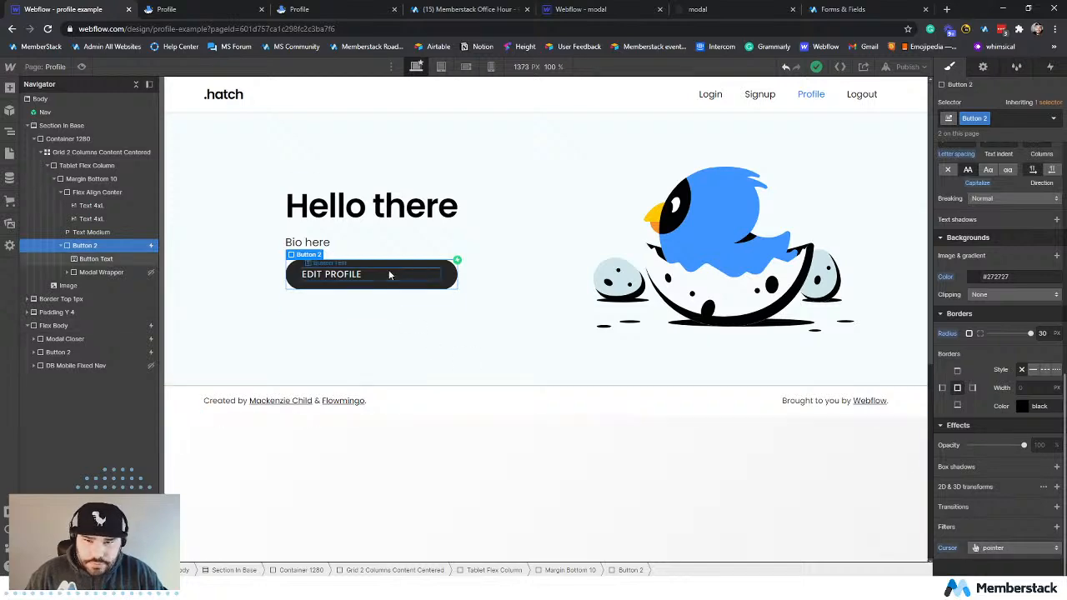
Set the Edit Profile button's display to inline-block and collapse its contents in the element tree.
{"action": "scroll", "coordinate": [959, 344], "scroll_direction": "up", "scroll_amount": 7}
{"action": "scroll", "coordinate": [959, 340], "scroll_direction": "up", "scroll_amount": 4}
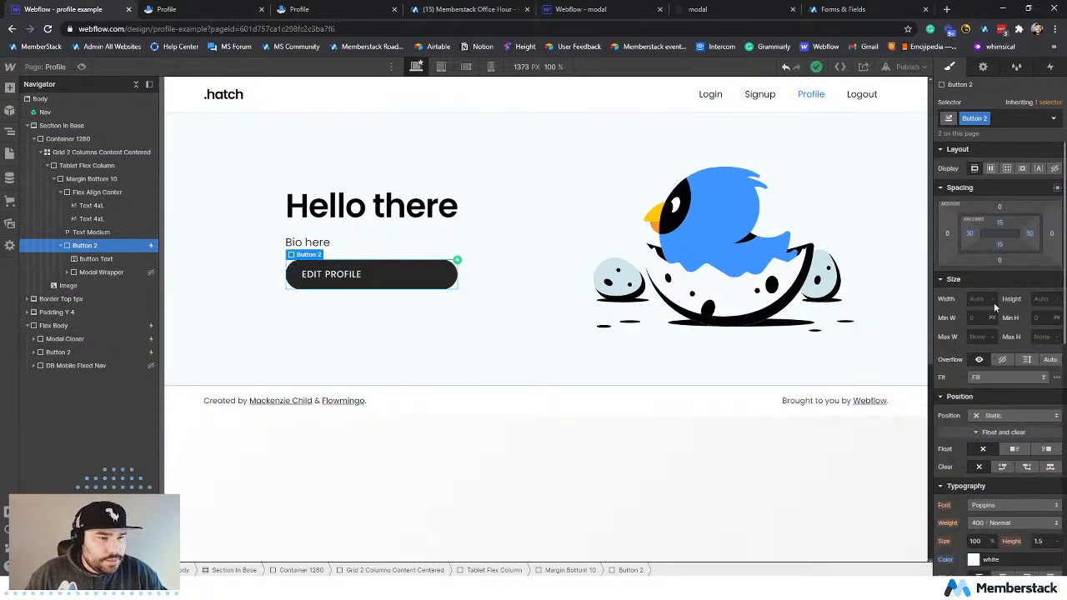
{"action": "left_click", "coordinate": [1022, 168]}
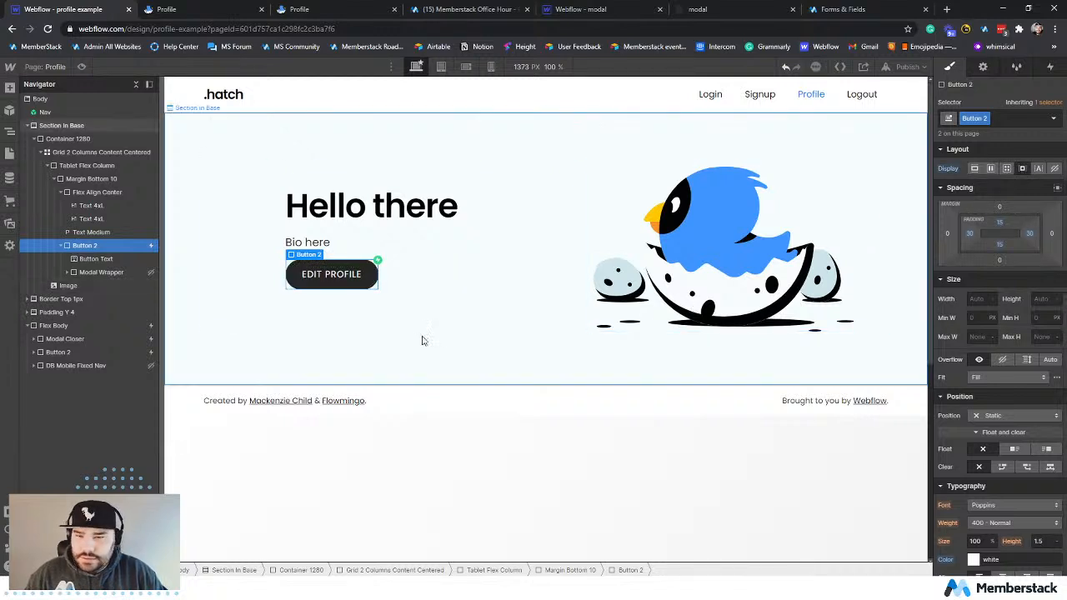
{"action": "left_click", "coordinate": [346, 281]}
{"action": "left_click", "coordinate": [343, 289]}
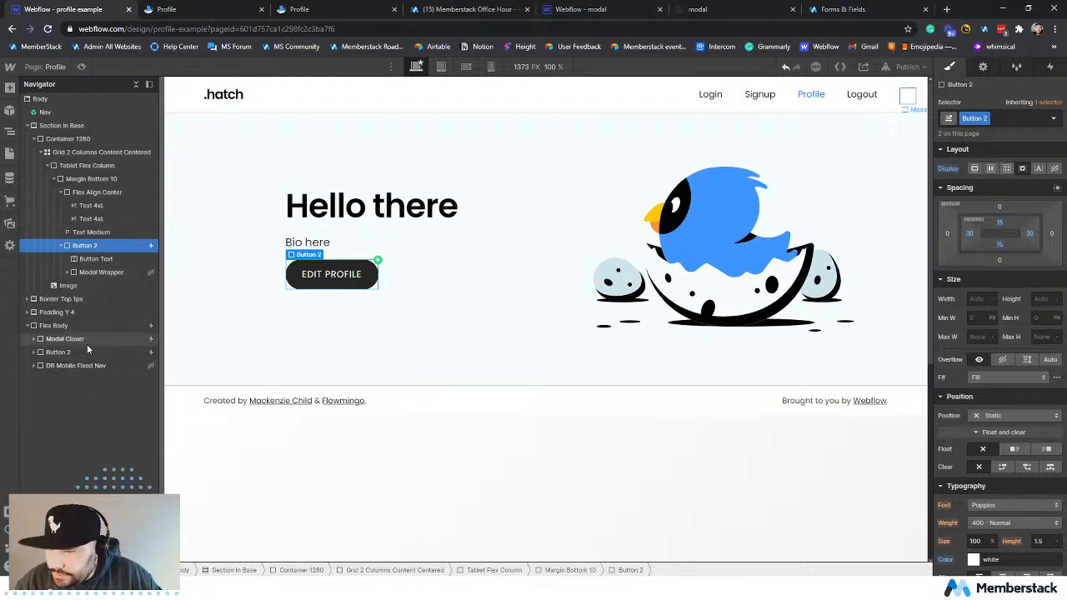
{"action": "left_click", "coordinate": [61, 245]}
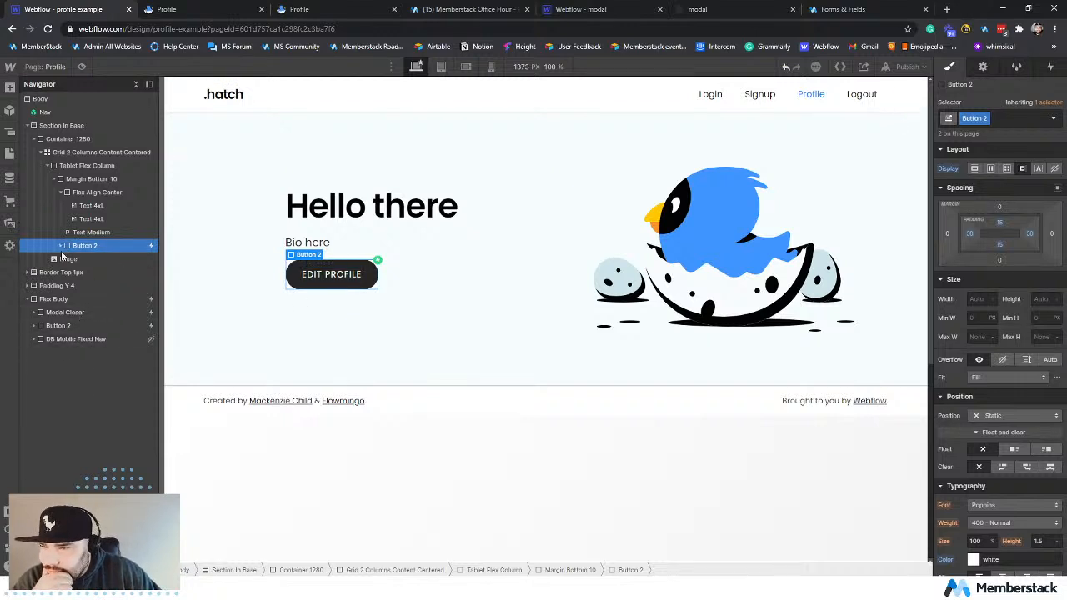
Examine the Flex Body section below the footer in the Designer and on the live Profile page.
{"action": "left_click", "coordinate": [65, 298]}
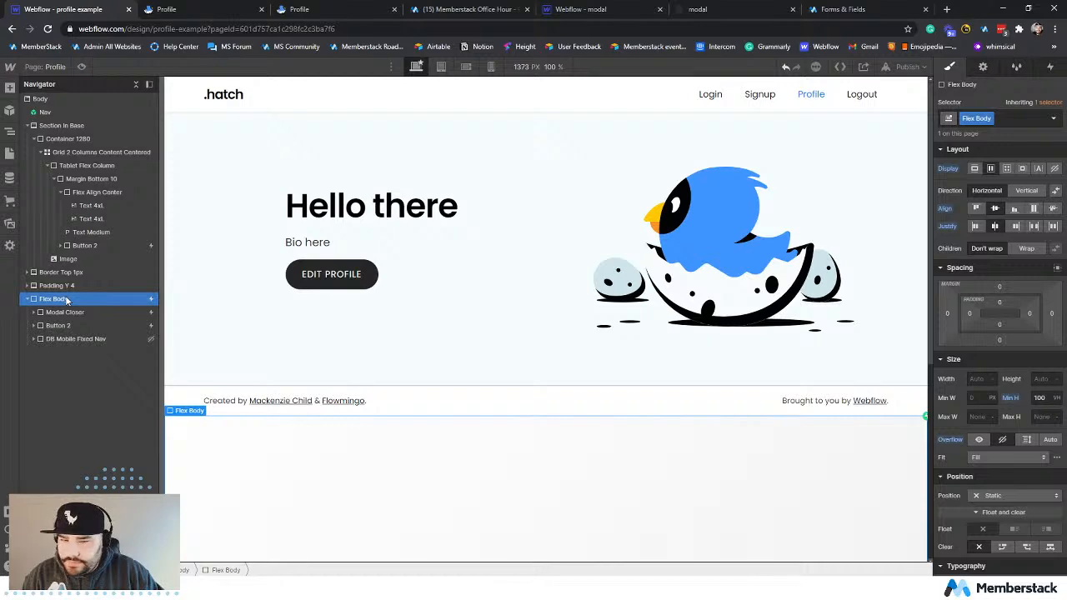
{"action": "scroll", "coordinate": [423, 466], "scroll_direction": "down", "scroll_amount": 5}
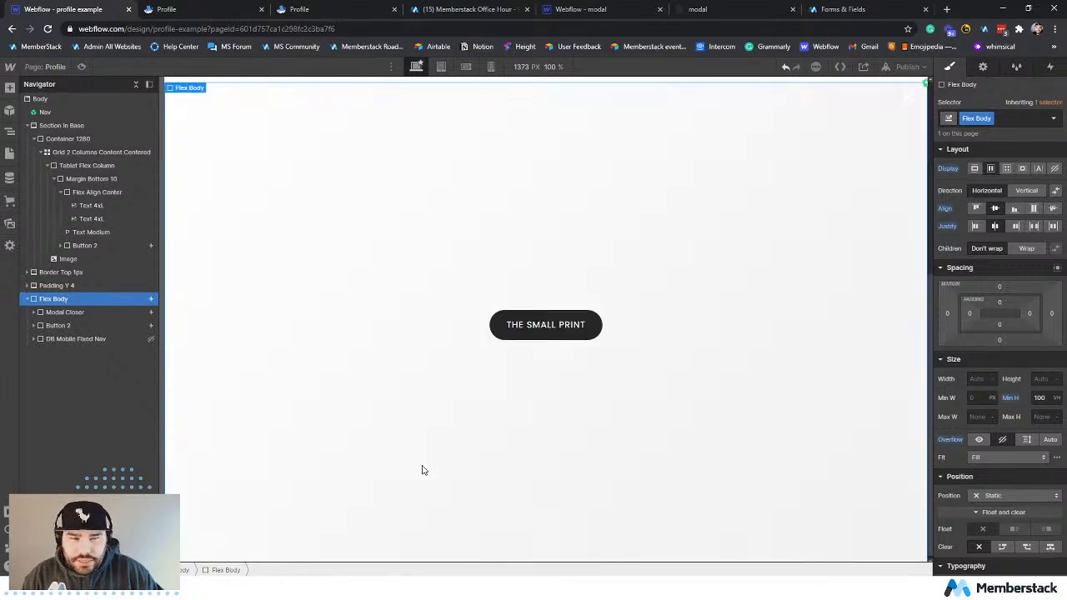
{"action": "scroll", "coordinate": [416, 433], "scroll_direction": "up", "scroll_amount": 4}
{"action": "left_click", "coordinate": [203, 12]}
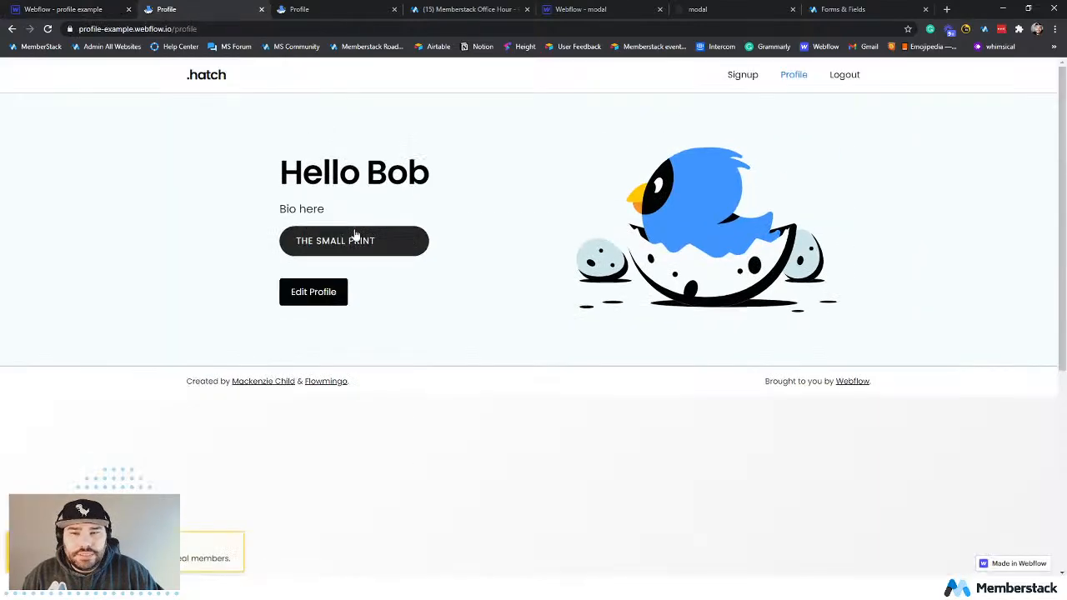
{"action": "scroll", "coordinate": [517, 427], "scroll_direction": "down", "scroll_amount": 3}
{"action": "scroll", "coordinate": [392, 245], "scroll_direction": "up", "scroll_amount": 3}
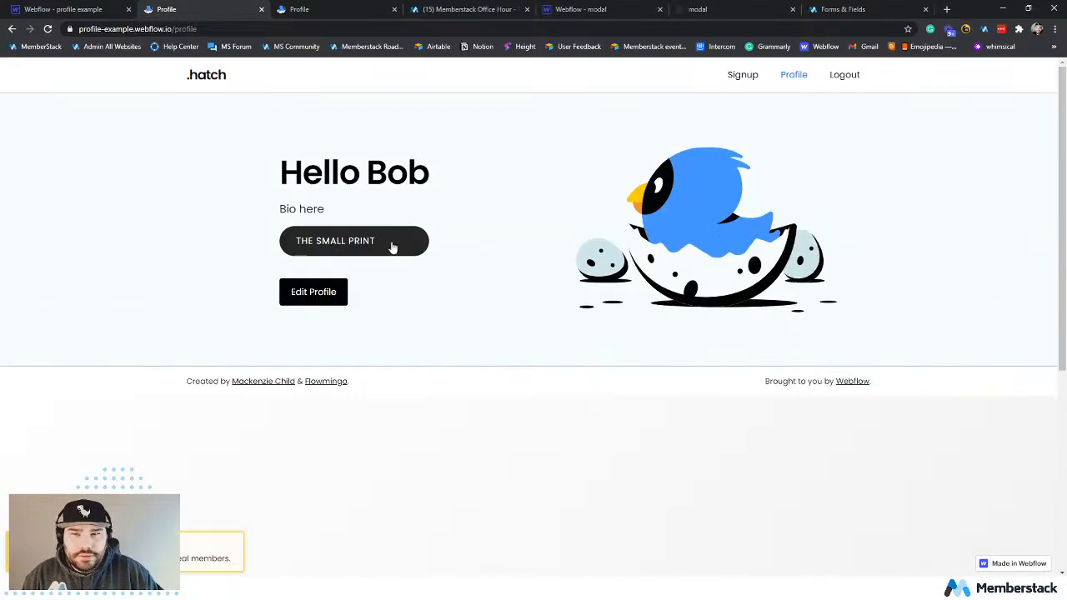
{"action": "scroll", "coordinate": [475, 381], "scroll_direction": "down", "scroll_amount": 3}
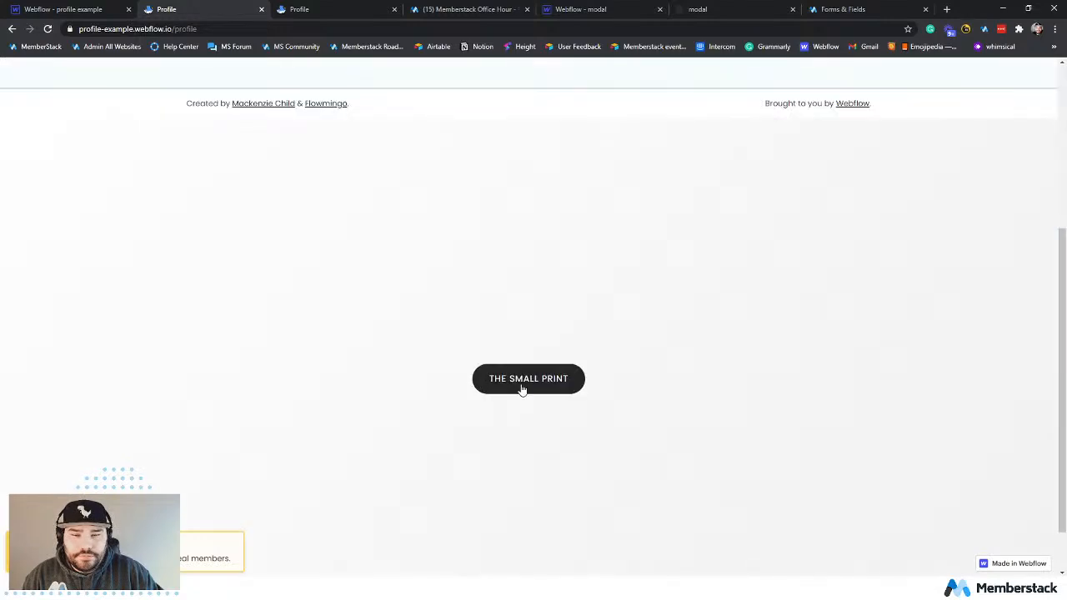
{"action": "scroll", "coordinate": [550, 379], "scroll_direction": "down", "scroll_amount": 1}
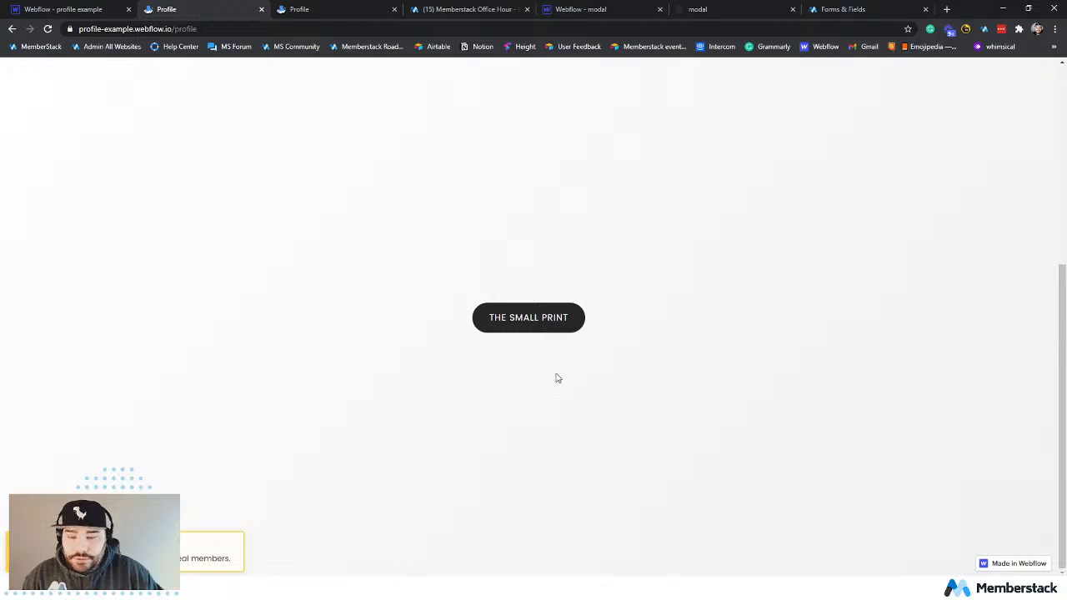
{"action": "key", "text": "ctrl+r"}
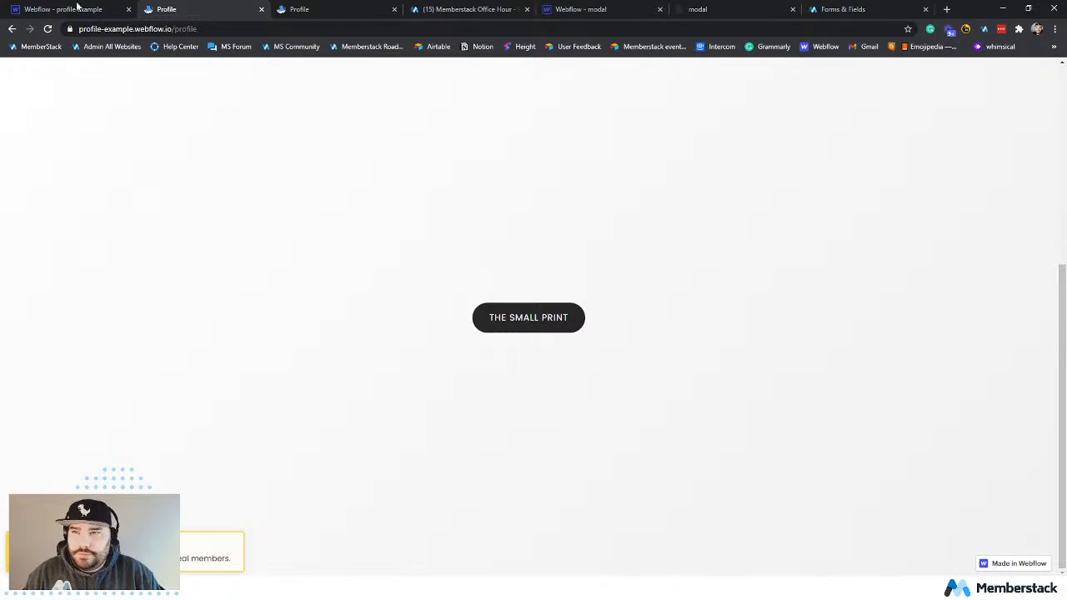
Return to the Webflow Designer and remove the Flex Body class from the modal's container.
{"action": "left_click", "coordinate": [76, 8]}
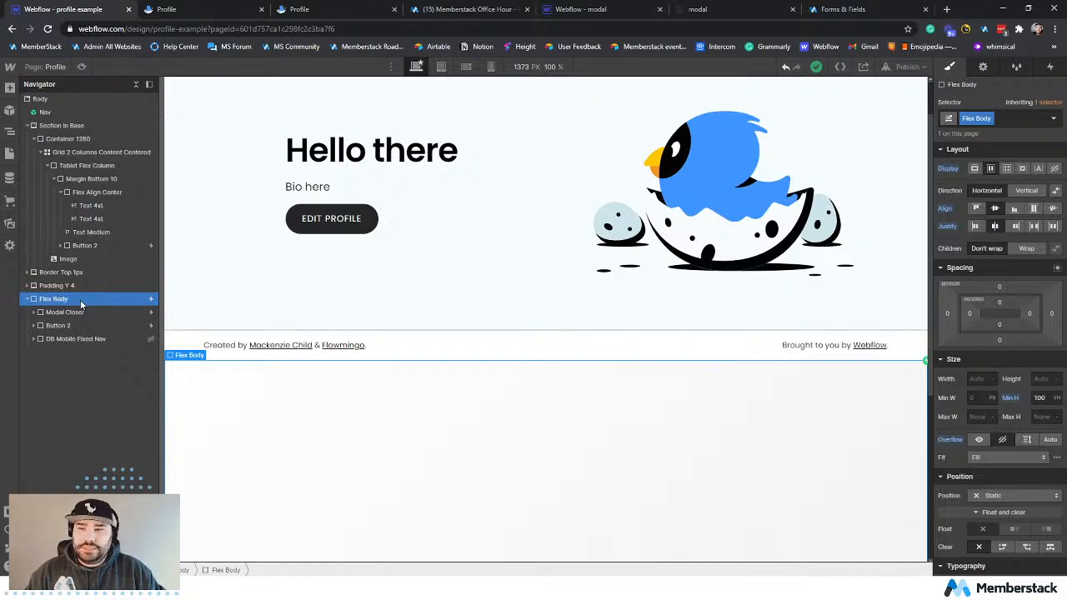
{"action": "left_click", "coordinate": [1006, 117]}
{"action": "key", "text": "BackSpace"}
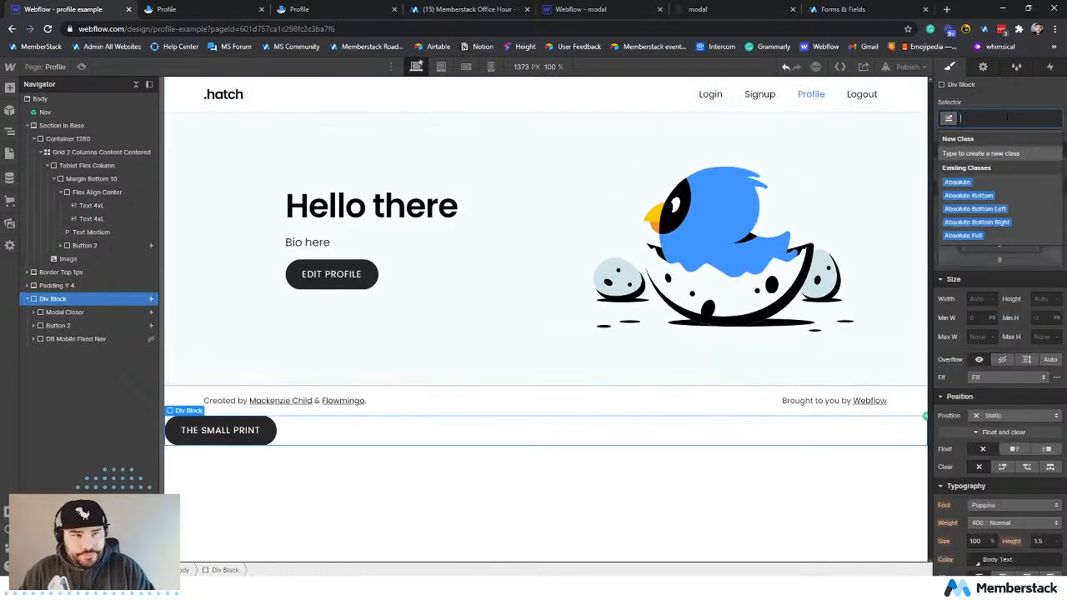
{"action": "type", "text": "overlay"}
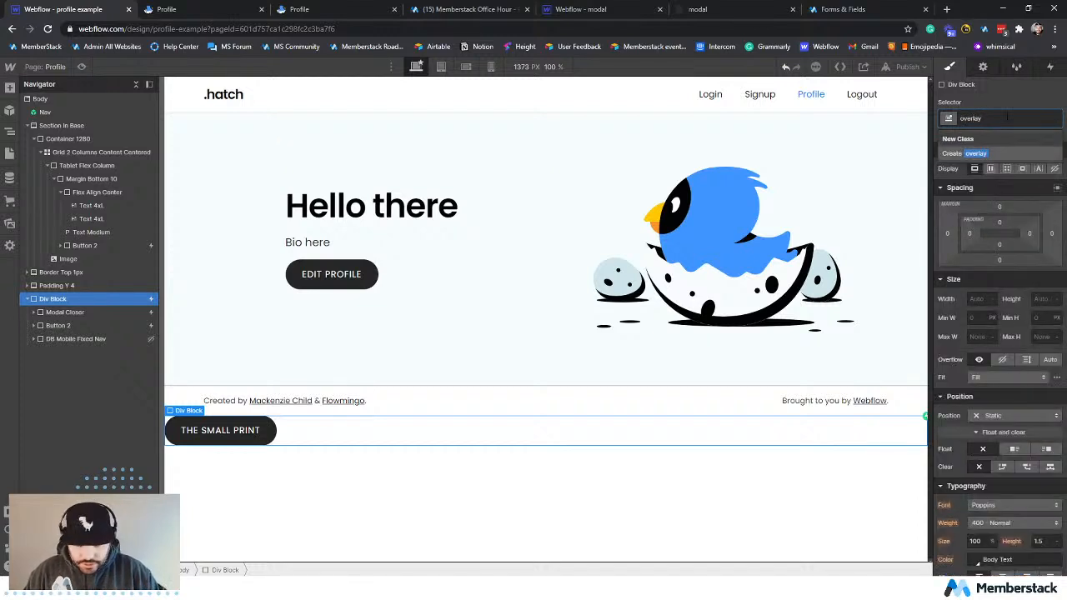
{"action": "key", "text": "BackSpace"}
{"action": "key", "text": "BackSpace"}
{"action": "key", "text": "BackSpace"}
{"action": "key", "text": "BackSpace"}
{"action": "key", "text": "BackSpace"}
{"action": "key", "text": "BackSpace"}
{"action": "key", "text": "BackSpace"}
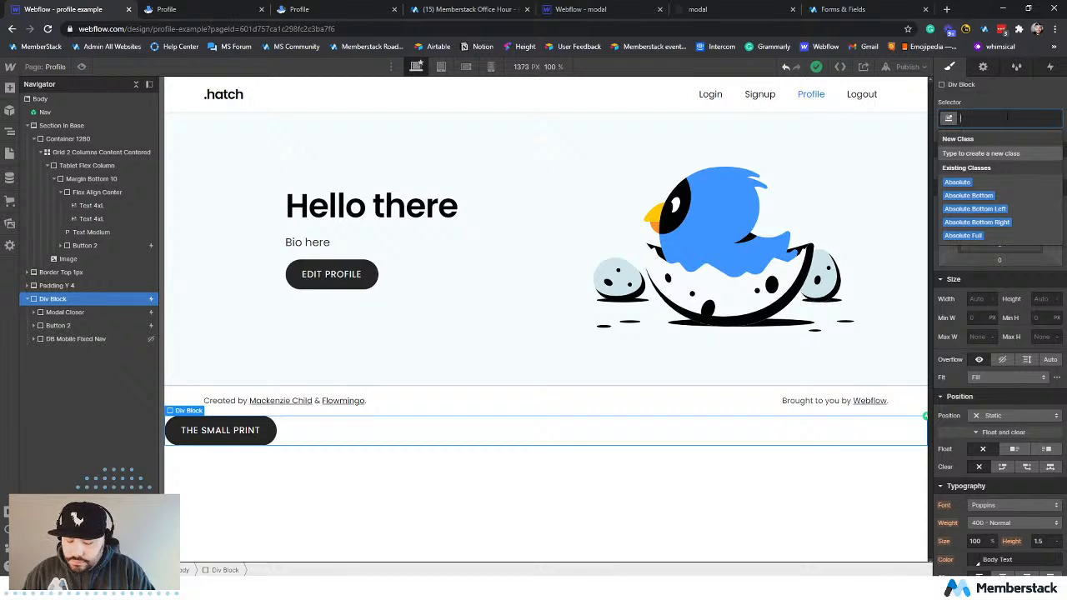
Create the class profile-modal-overlay and apply it to the unstyled container div.
{"action": "type", "text": "pr"}
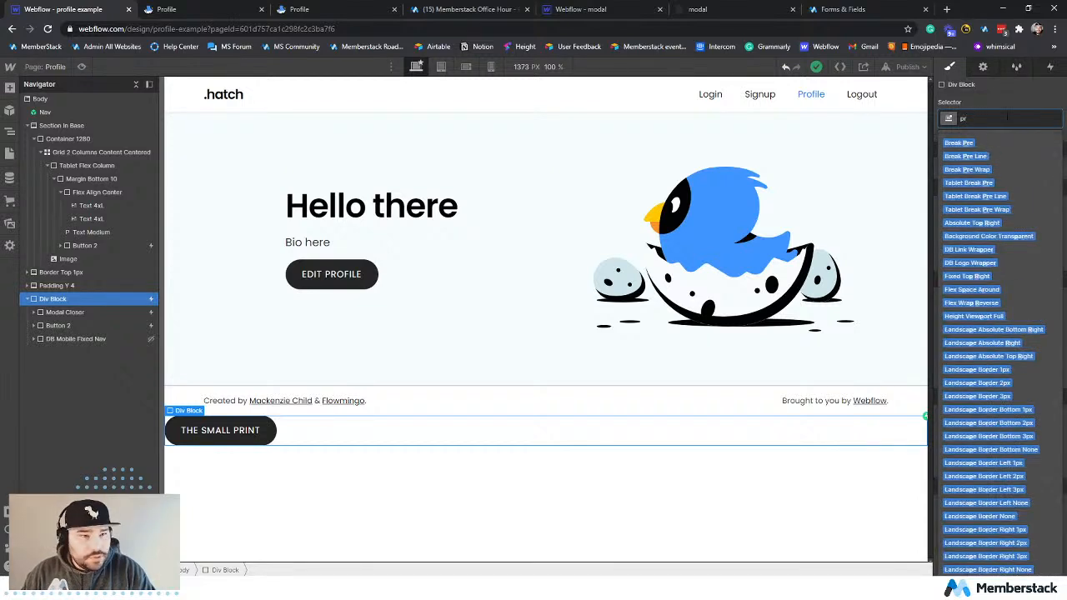
{"action": "type", "text": "ofile-mo"}
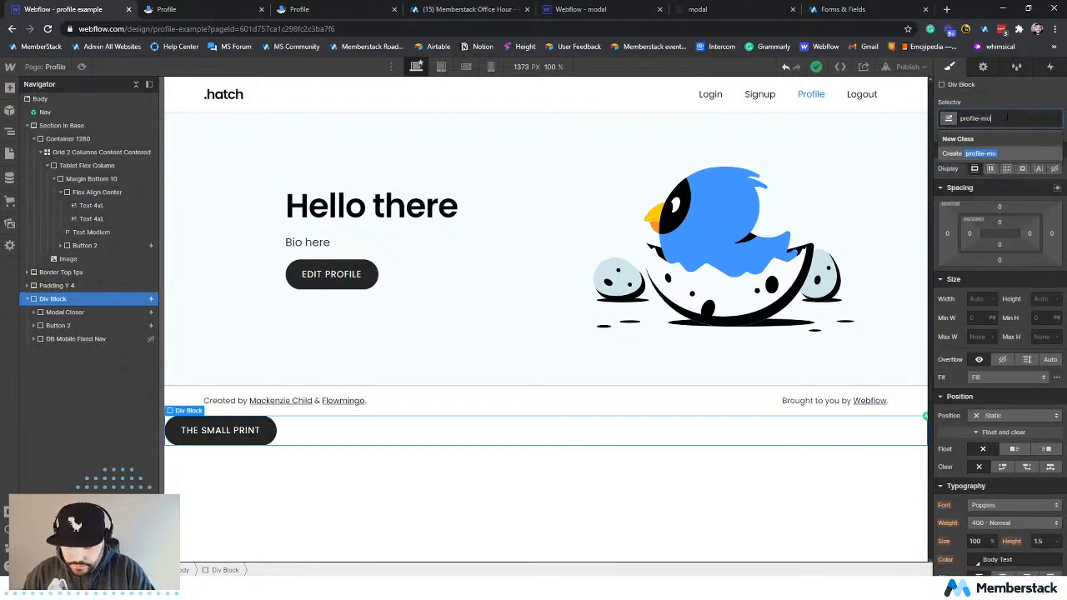
{"action": "type", "text": "dal"}
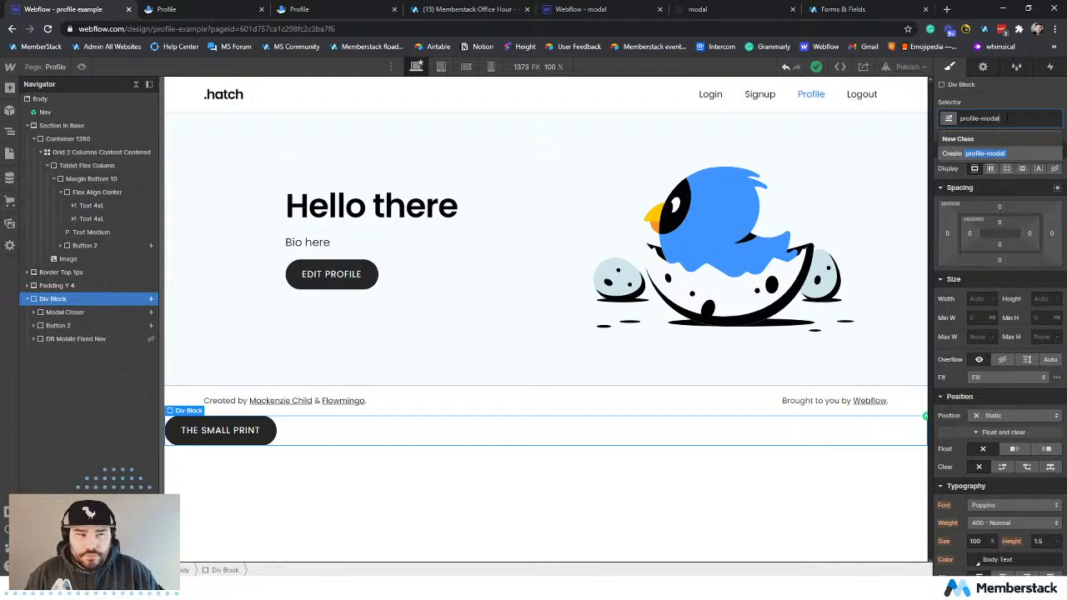
{"action": "type", "text": "-o"}
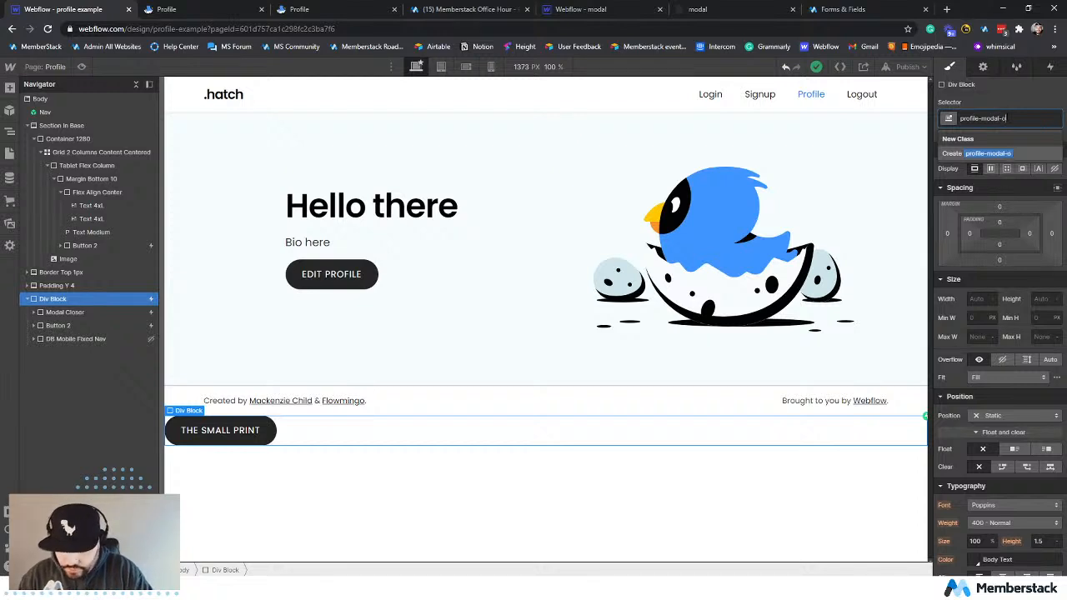
{"action": "type", "text": "verlay"}
{"action": "key", "text": "Return"}
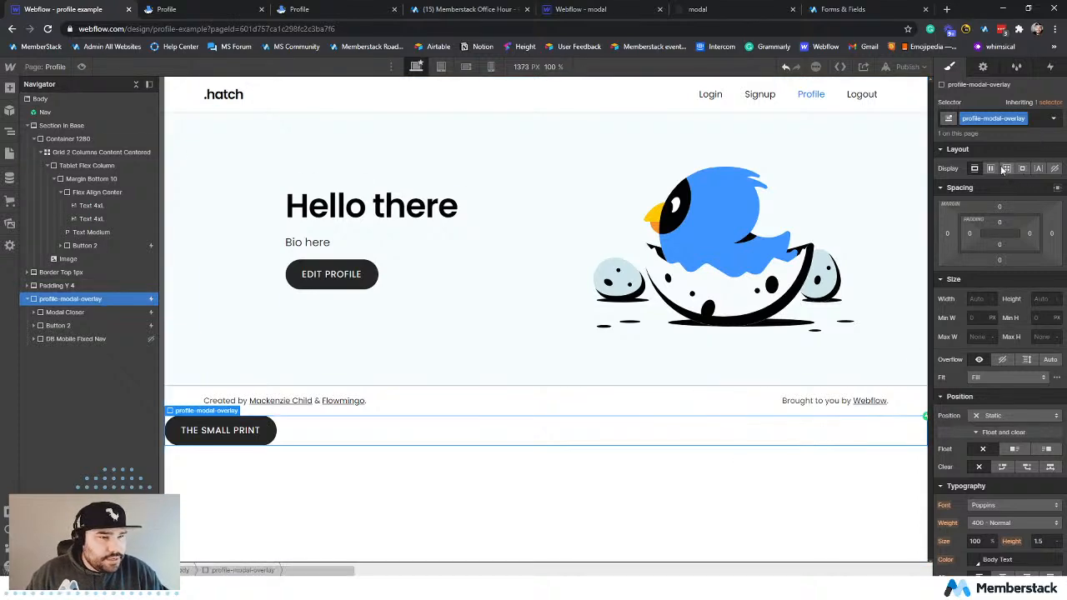
Set the profile-modal-overlay's position to Absolute with the full-cover preset of 0% on all four sides.
{"action": "scroll", "coordinate": [981, 357], "scroll_direction": "down", "scroll_amount": 5}
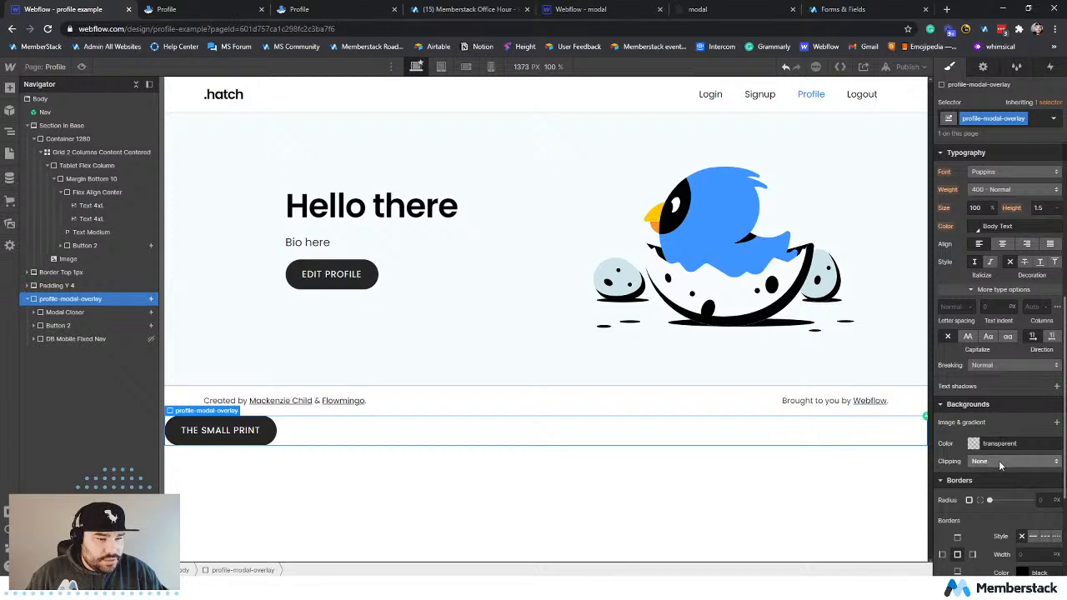
{"action": "scroll", "coordinate": [988, 364], "scroll_direction": "up", "scroll_amount": 3}
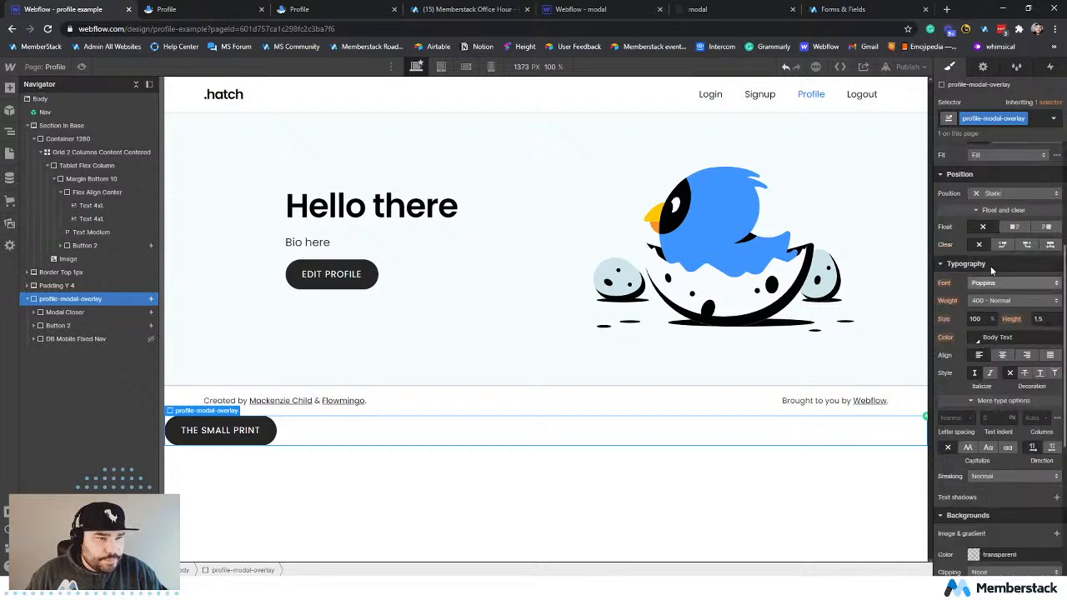
{"action": "left_click", "coordinate": [990, 305]}
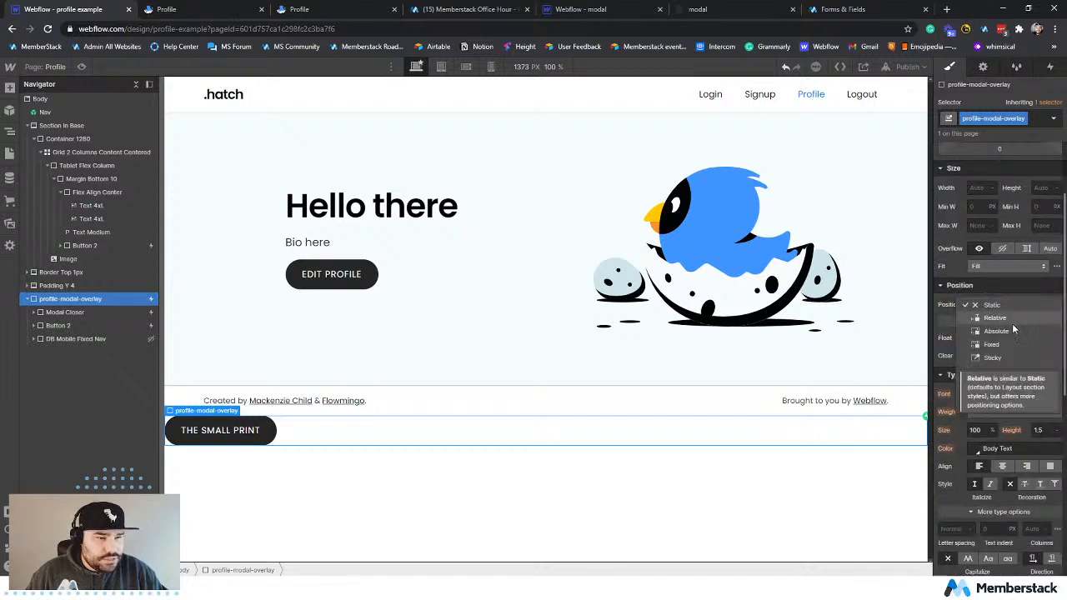
{"action": "left_click", "coordinate": [1016, 329]}
{"action": "left_click", "coordinate": [1055, 321]}
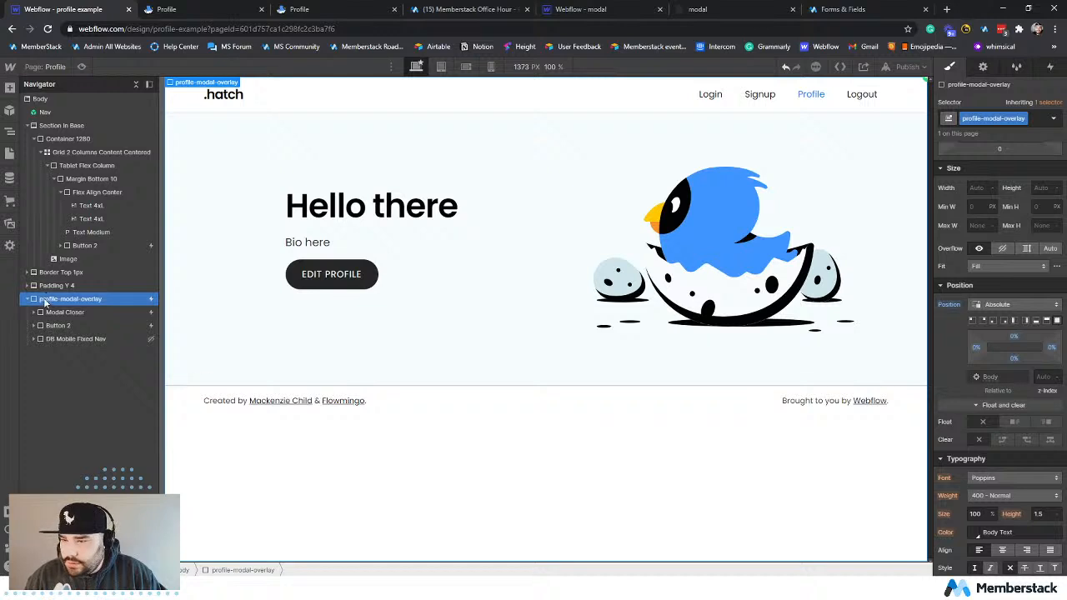
Give the profile-modal-overlay a semi-transparent dark background using the Body Text color #2b2b2b at 65% opacity.
{"action": "left_click", "coordinate": [65, 312]}
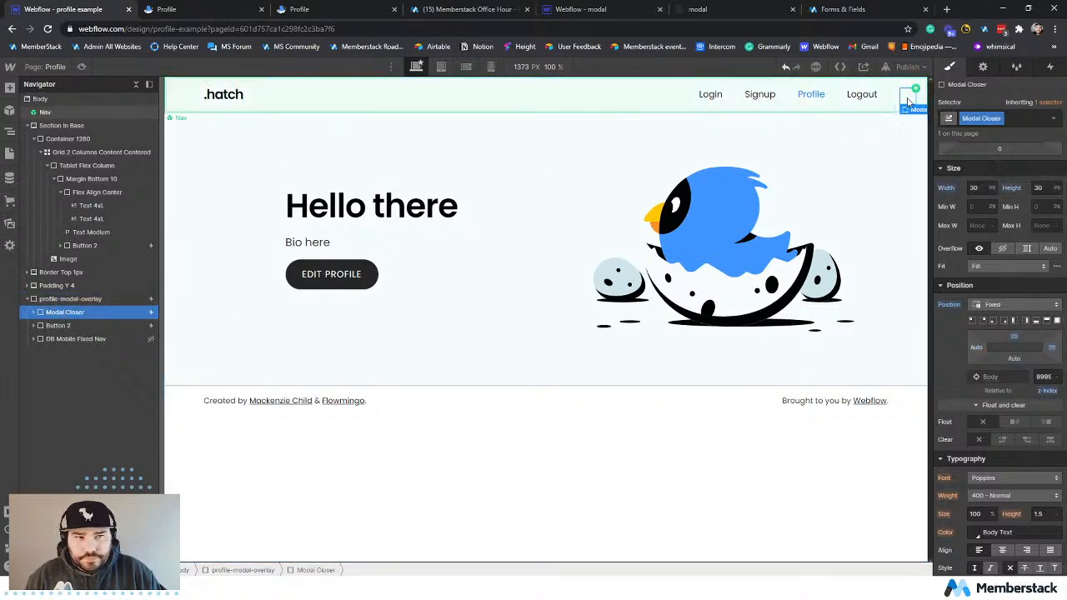
{"action": "left_click", "coordinate": [74, 298]}
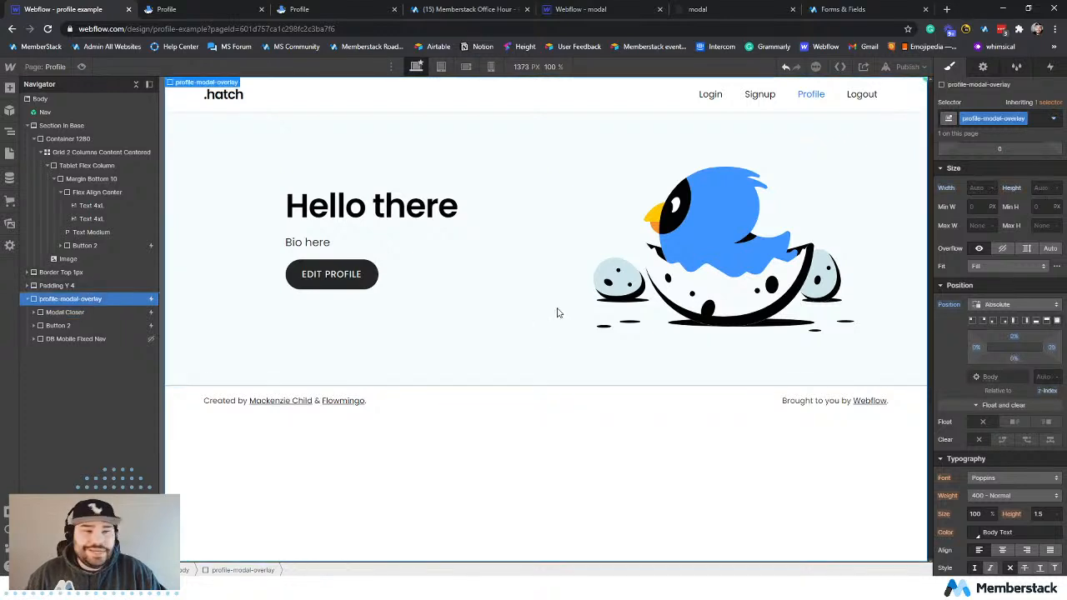
{"action": "scroll", "coordinate": [955, 359], "scroll_direction": "down", "scroll_amount": 5}
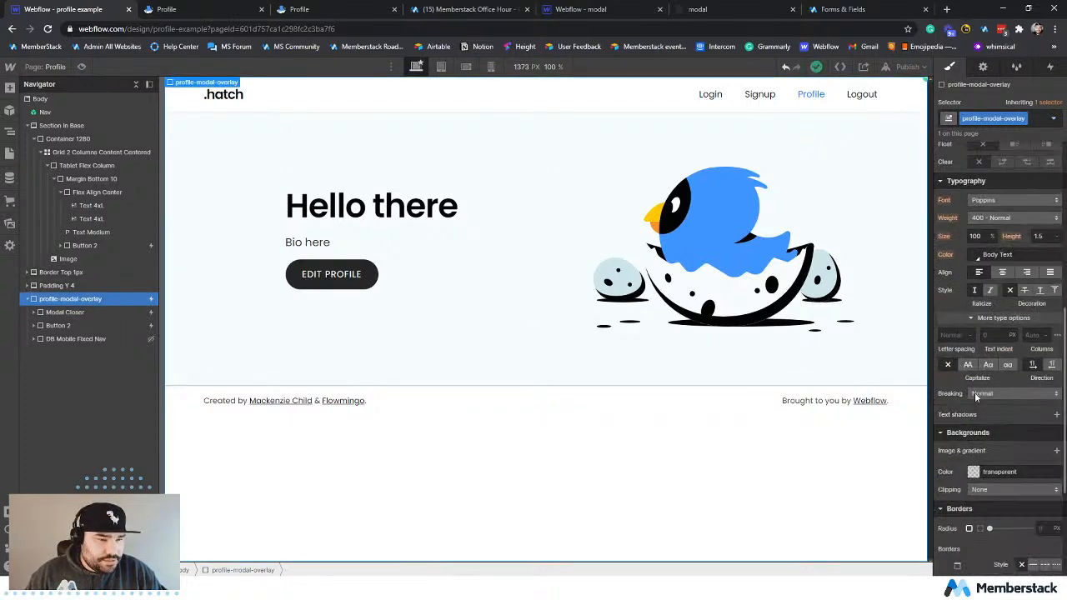
{"action": "left_click", "coordinate": [975, 474]}
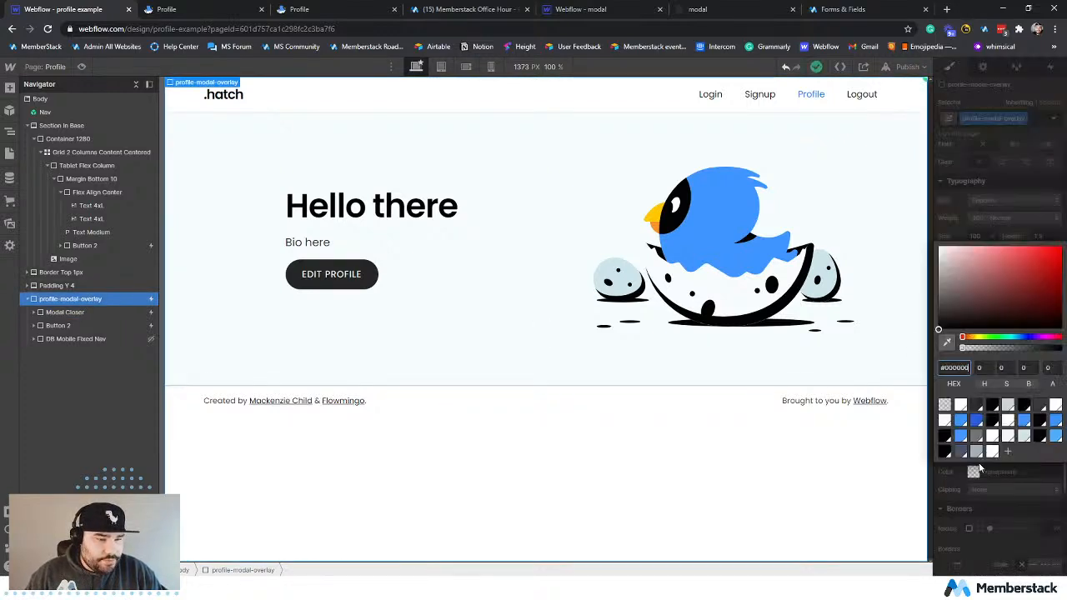
{"action": "left_click", "coordinate": [960, 405]}
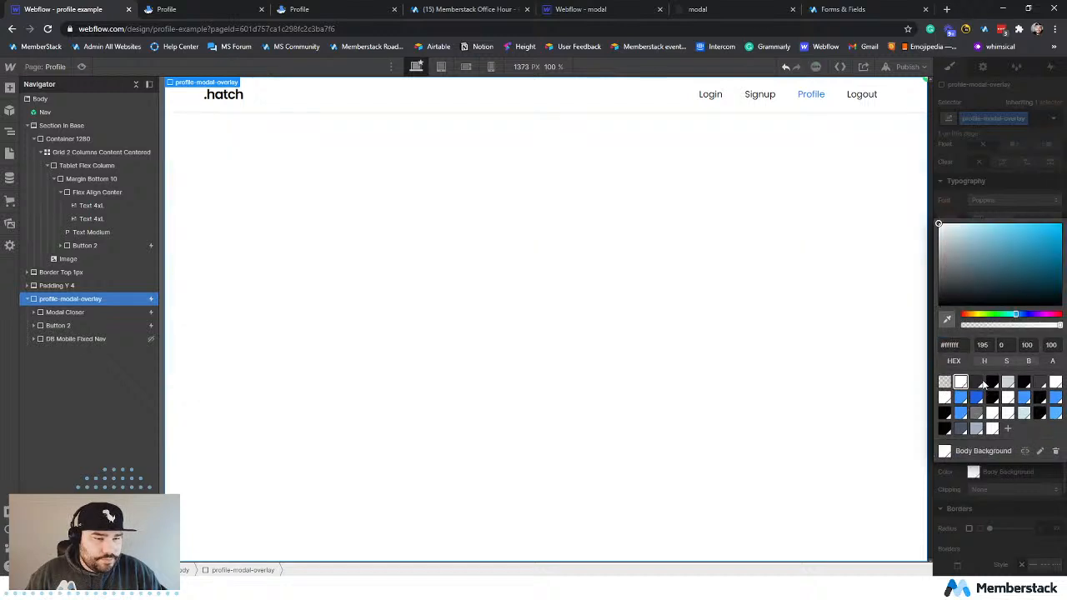
{"action": "left_click", "coordinate": [978, 383]}
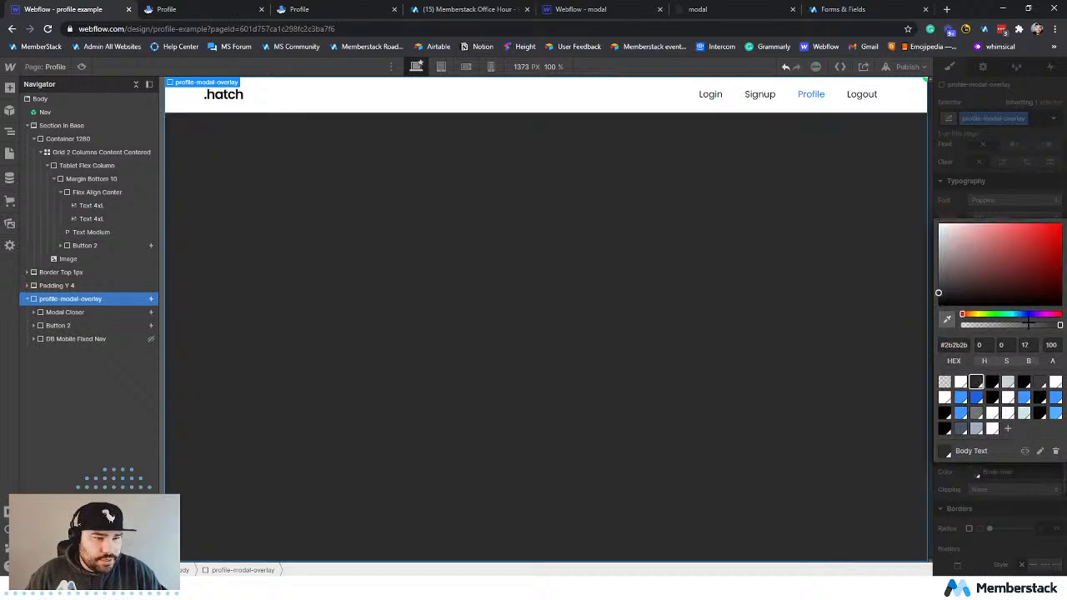
{"action": "left_click_drag", "start_coordinate": [1028, 324], "coordinate": [1025, 347]}
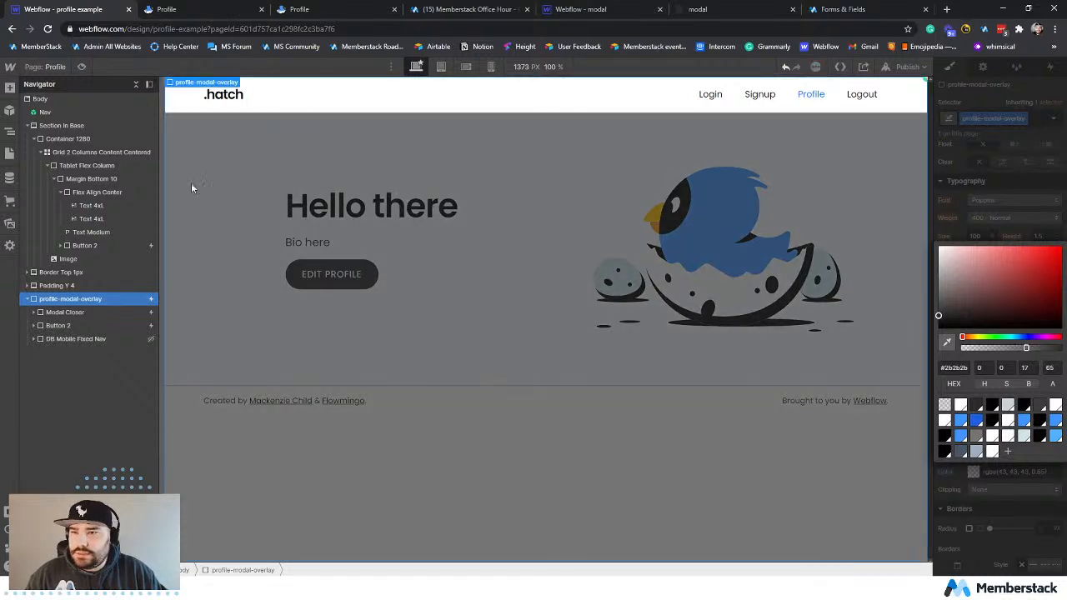
Set the profile-modal-overlay's z-index to 999.
{"action": "left_click", "coordinate": [265, 104]}
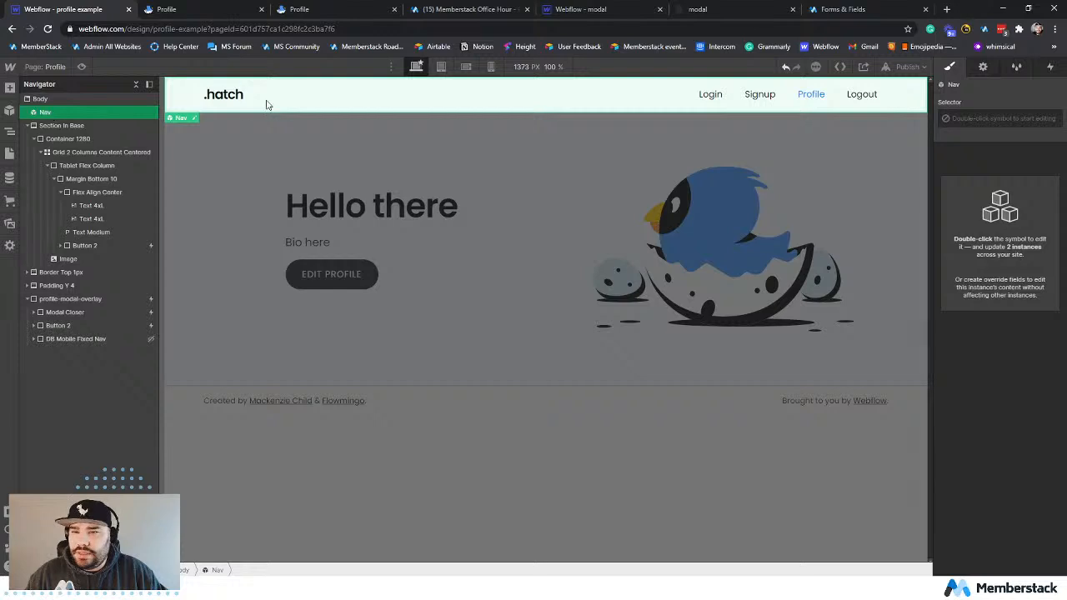
{"action": "left_click", "coordinate": [74, 299]}
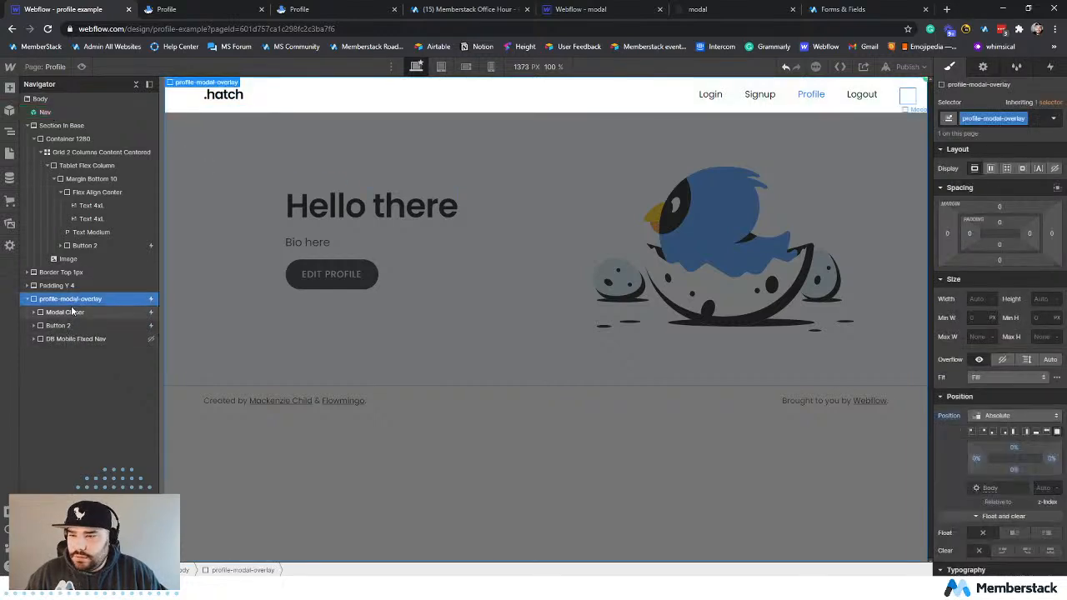
{"action": "scroll", "coordinate": [1030, 374], "scroll_direction": "down", "scroll_amount": 2}
{"action": "left_click", "coordinate": [1039, 376]}
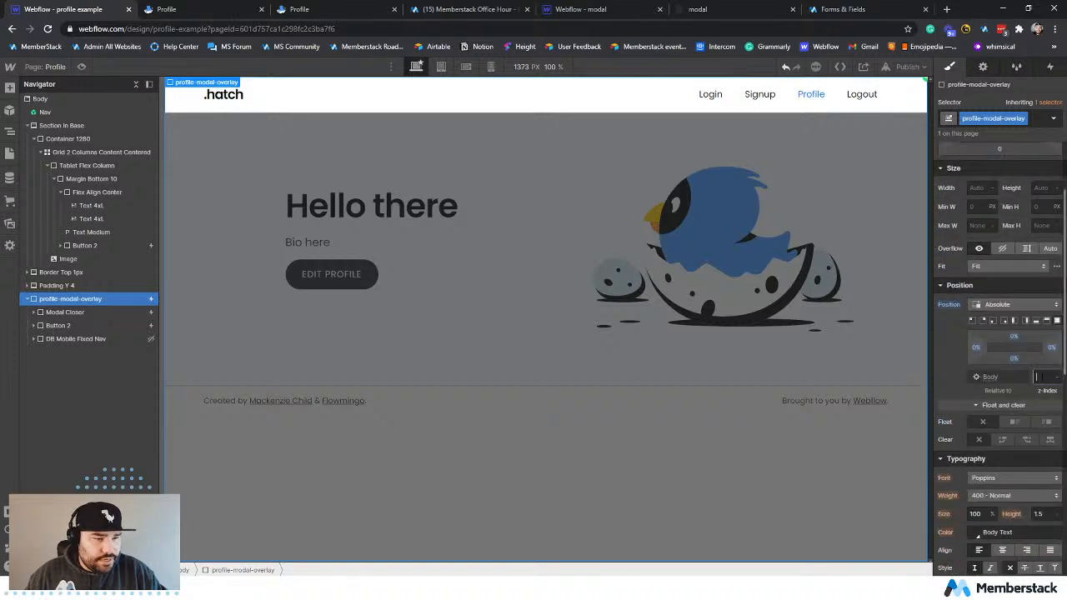
{"action": "type", "text": "999"}
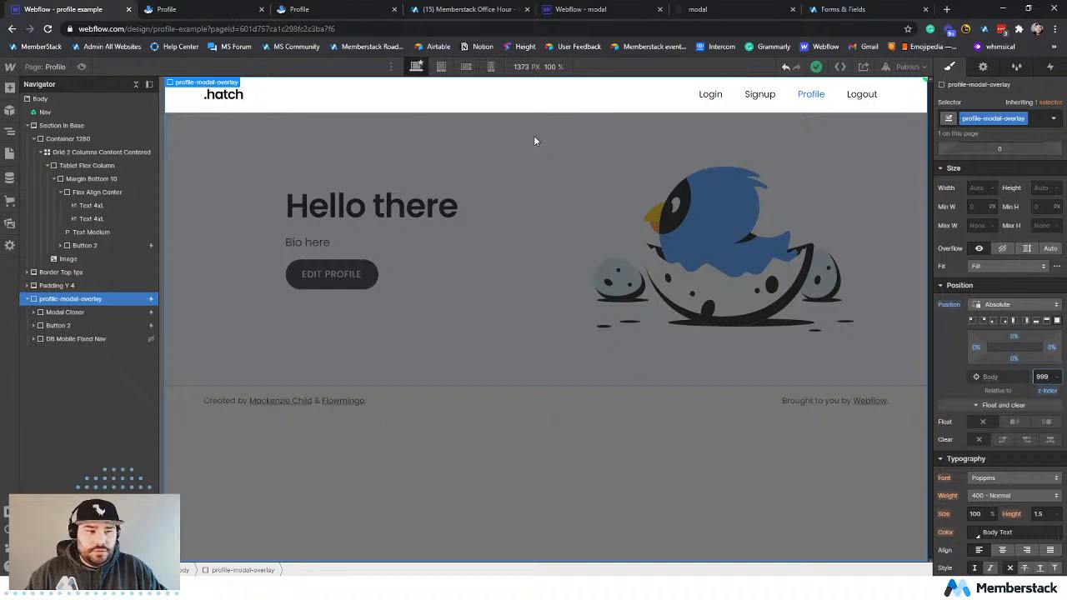
Open the Nav symbol for editing and set the z-index of its Background Color Body block to 1.
{"action": "left_click", "coordinate": [496, 107]}
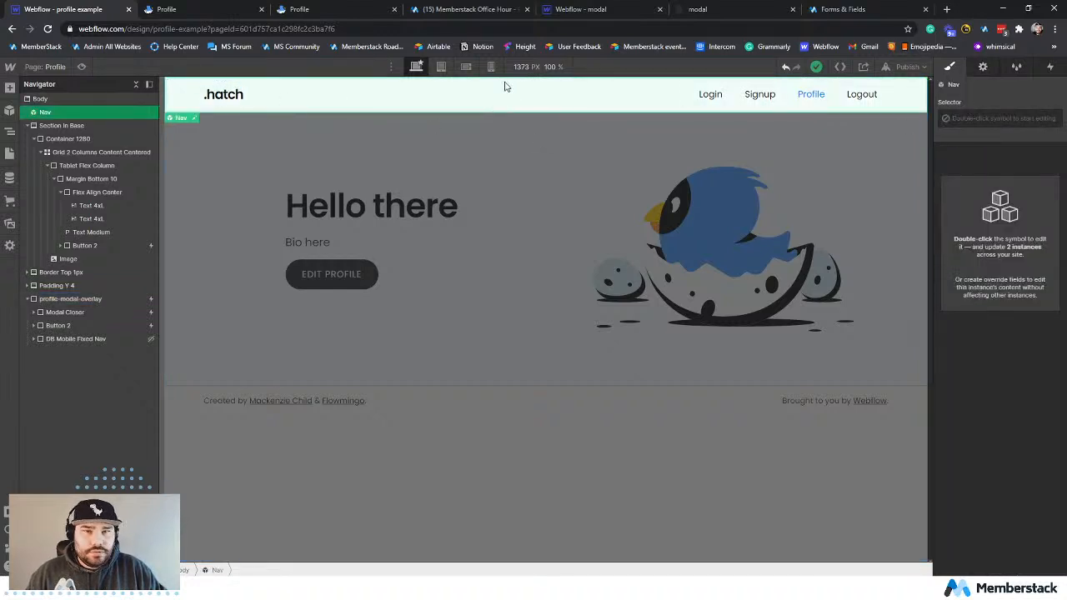
{"action": "double_click", "coordinate": [173, 93]}
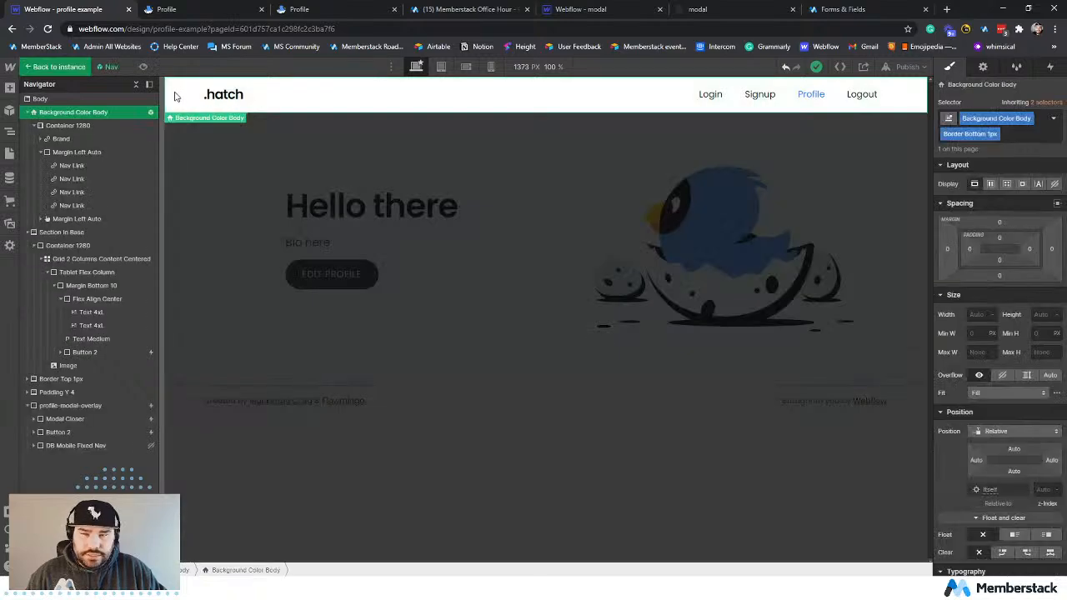
{"action": "scroll", "coordinate": [977, 390], "scroll_direction": "down", "scroll_amount": 4}
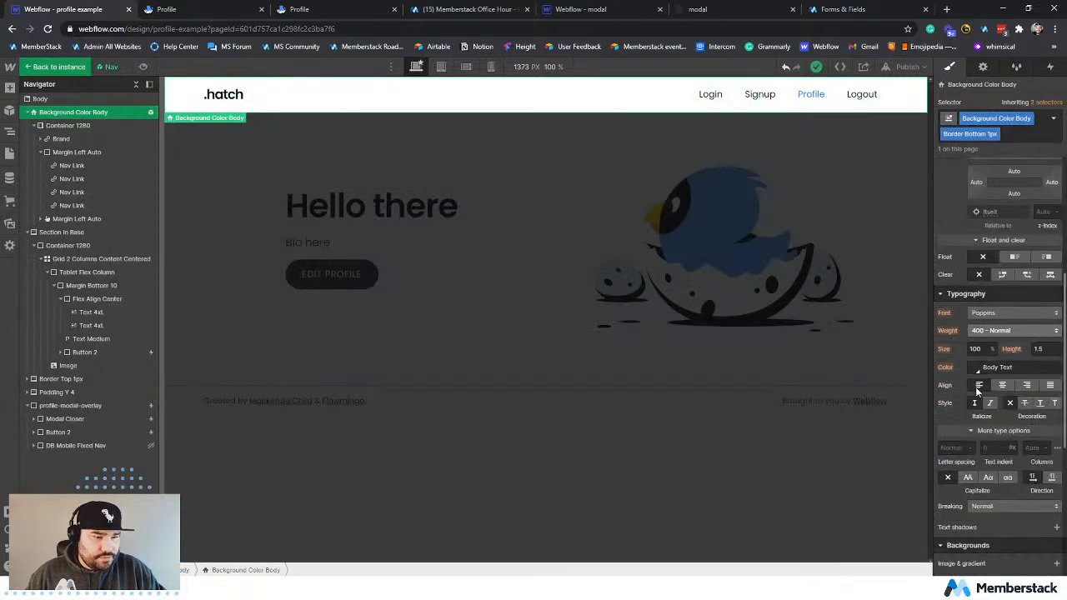
{"action": "scroll", "coordinate": [977, 390], "scroll_direction": "down", "scroll_amount": 2}
{"action": "scroll", "coordinate": [973, 385], "scroll_direction": "up", "scroll_amount": 4}
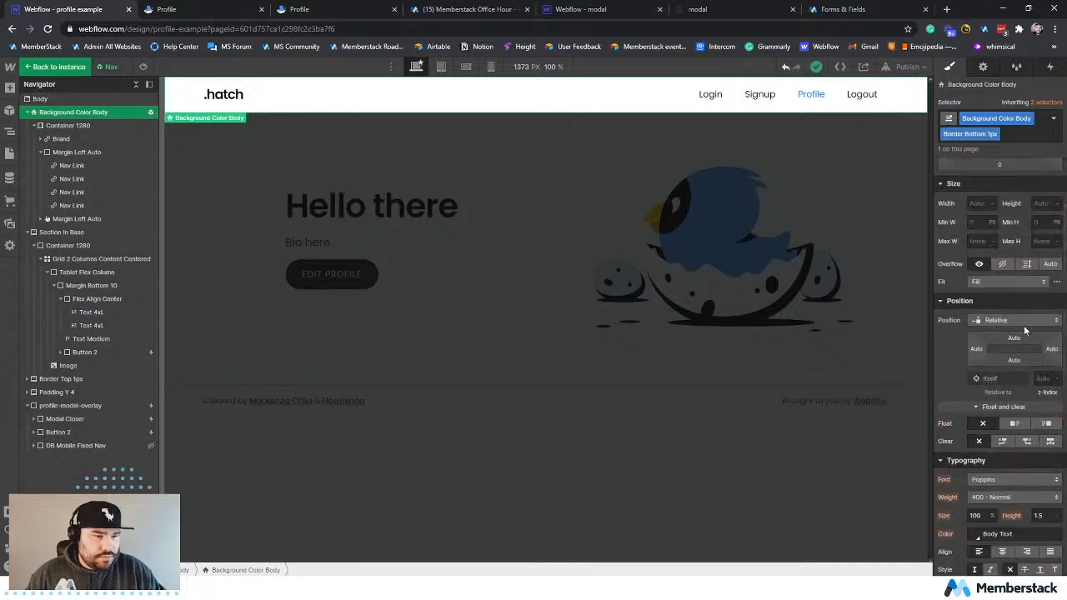
{"action": "left_click", "coordinate": [1042, 378]}
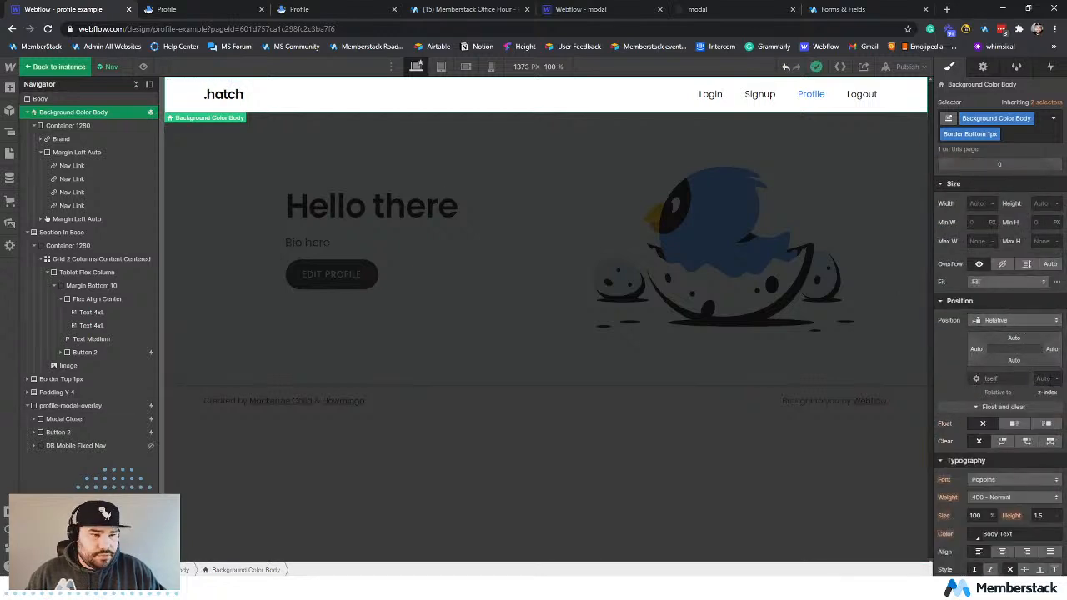
{"action": "type", "text": "12"}
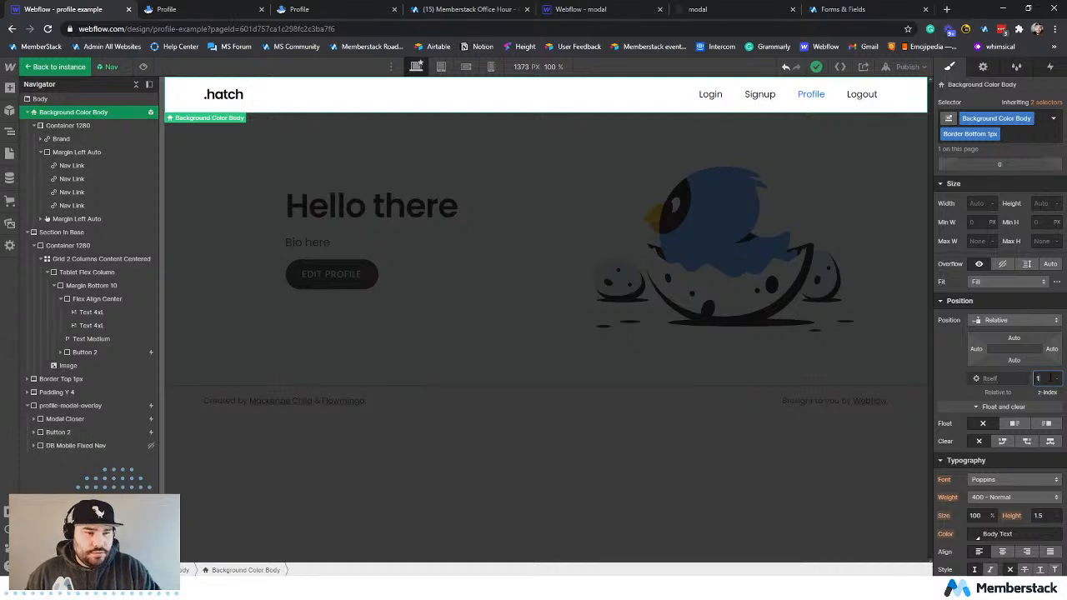
{"action": "key", "text": "Return"}
{"action": "left_click", "coordinate": [495, 216]}
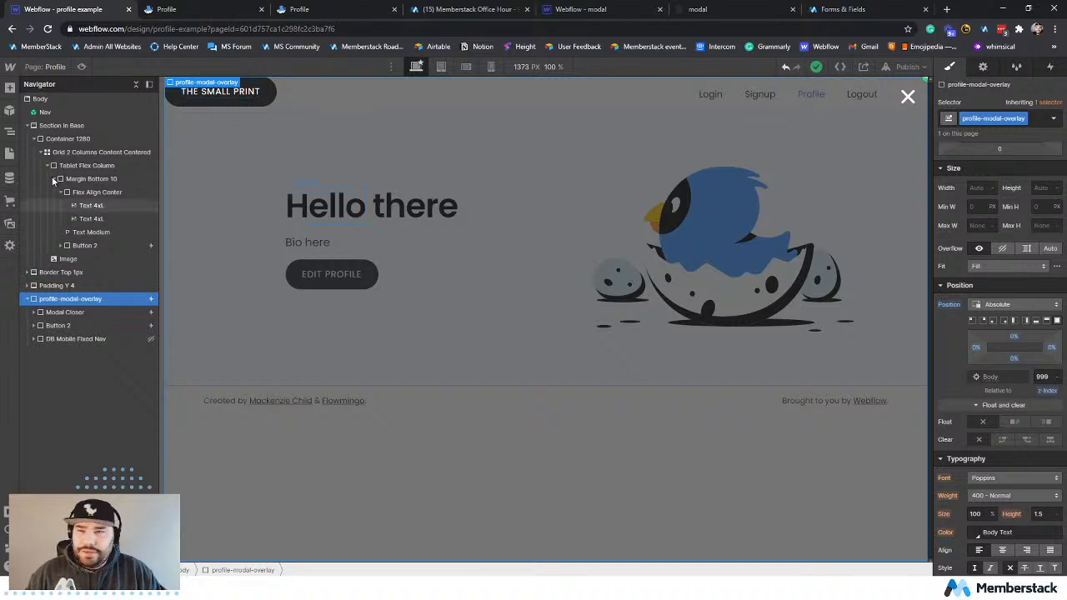
Set the z-index of the Nav symbol's Background Color Body block to 20 and return to the page.
{"action": "left_click", "coordinate": [59, 112]}
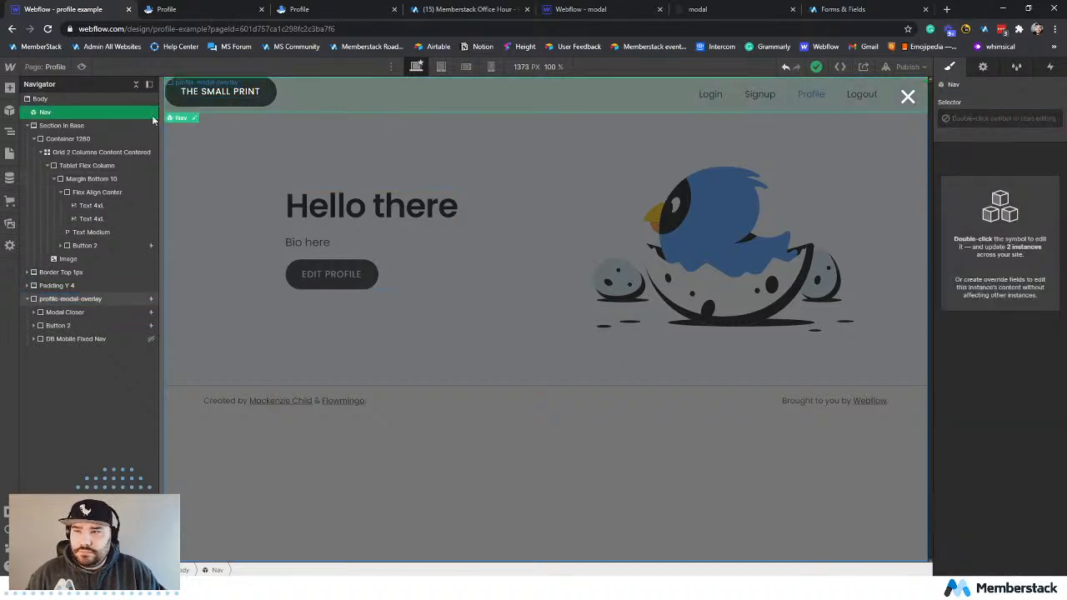
{"action": "double_click", "coordinate": [95, 113]}
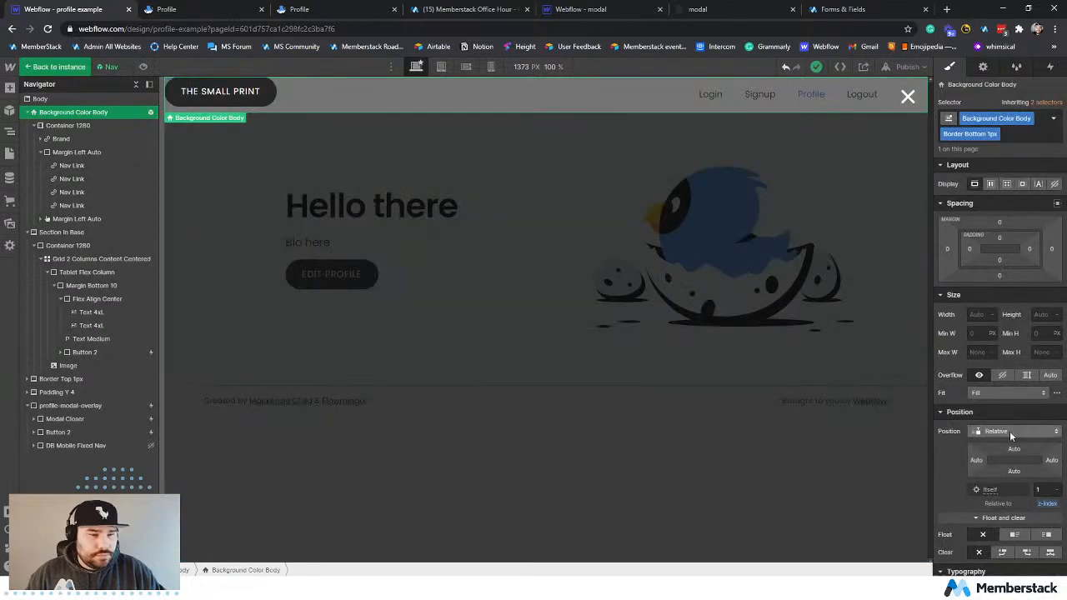
{"action": "left_click", "coordinate": [1038, 491]}
{"action": "key", "text": "BackSpace"}
{"action": "key", "text": "Down"}
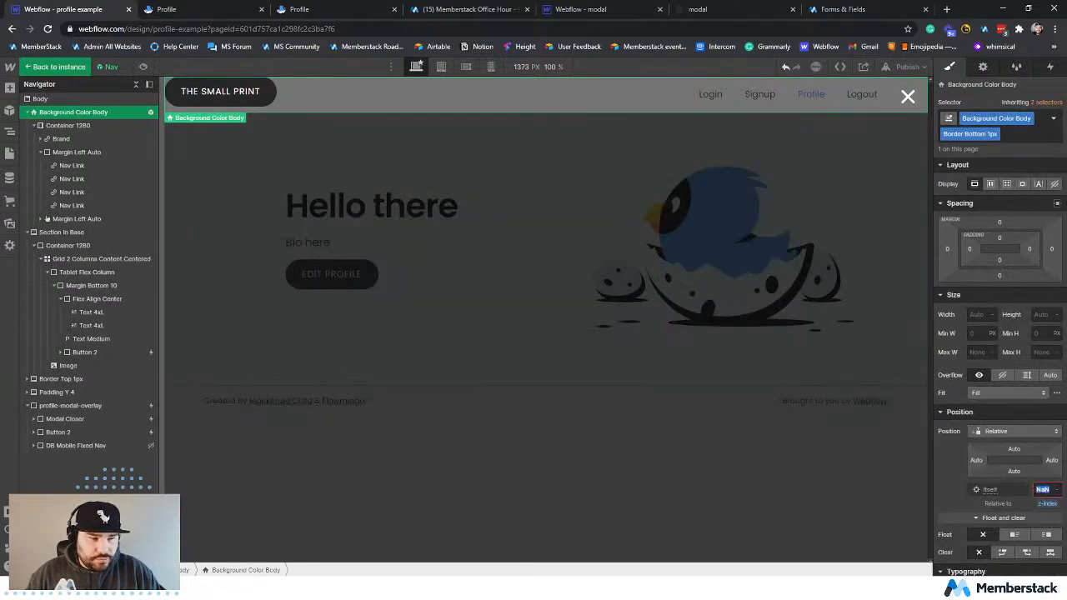
{"action": "type", "text": "20"}
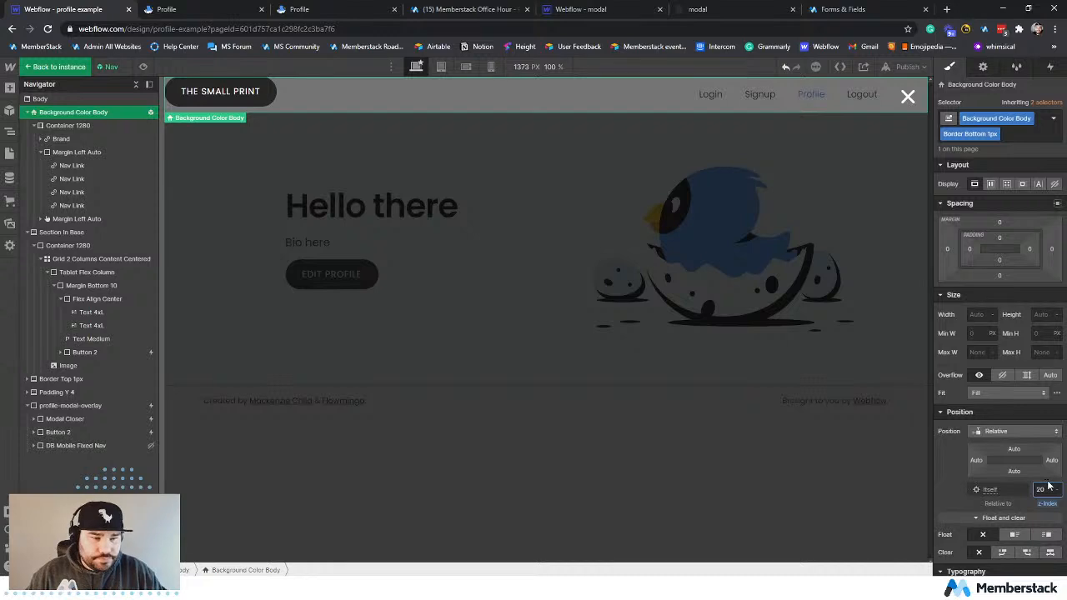
{"action": "left_click", "coordinate": [738, 314]}
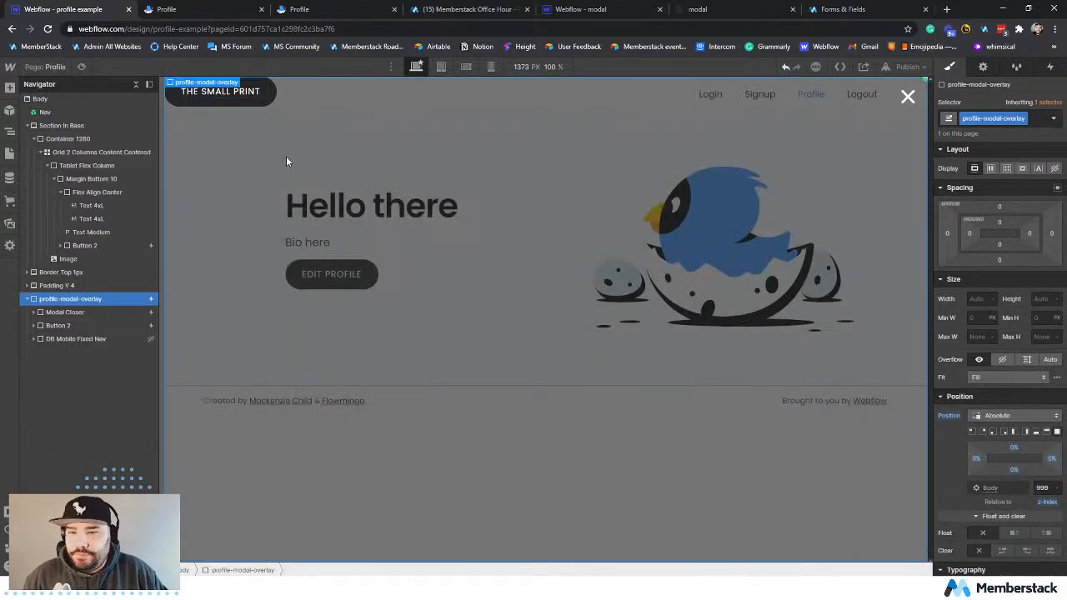
Move the Modal block out of Button 2's Modal Wrapper to sit directly inside profile-modal-overlay, between Modal Closer and Button 2.
{"action": "left_click", "coordinate": [73, 327]}
{"action": "left_click", "coordinate": [35, 325]}
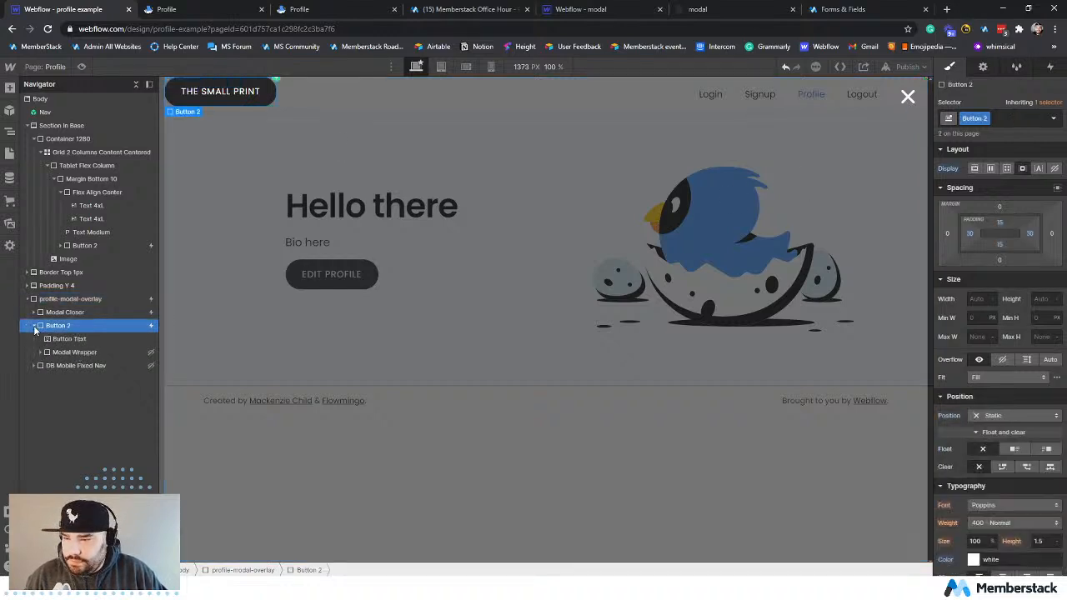
{"action": "left_click", "coordinate": [86, 352]}
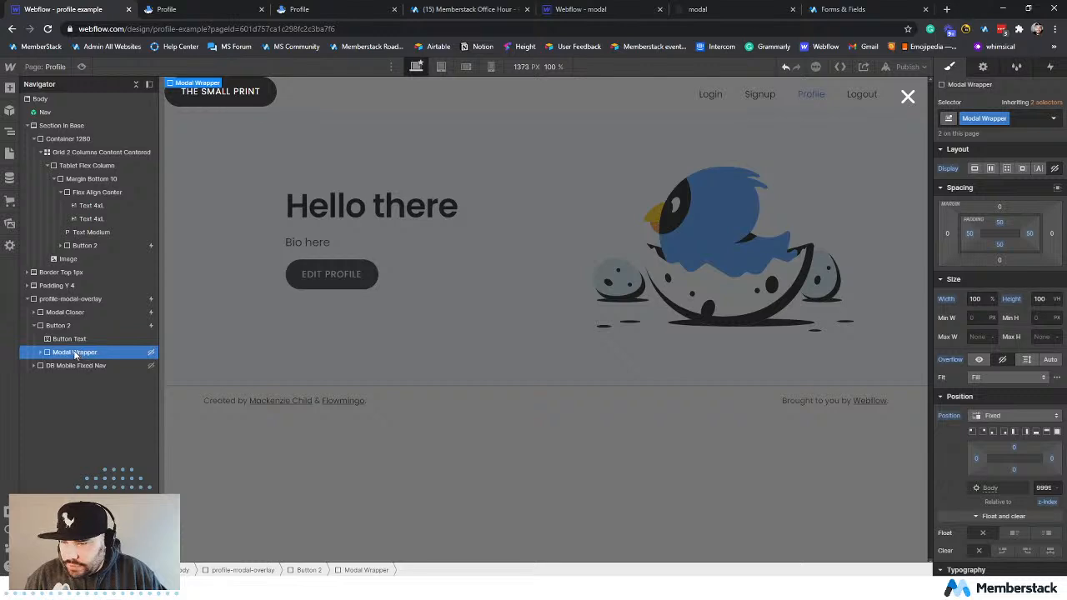
{"action": "left_click", "coordinate": [51, 365]}
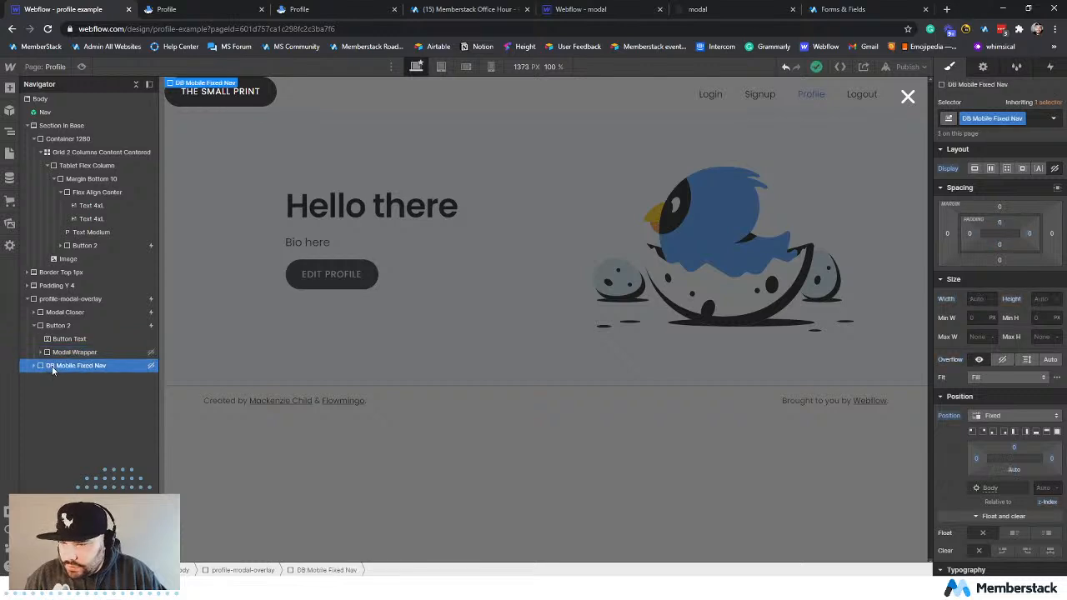
{"action": "left_click", "coordinate": [63, 311]}
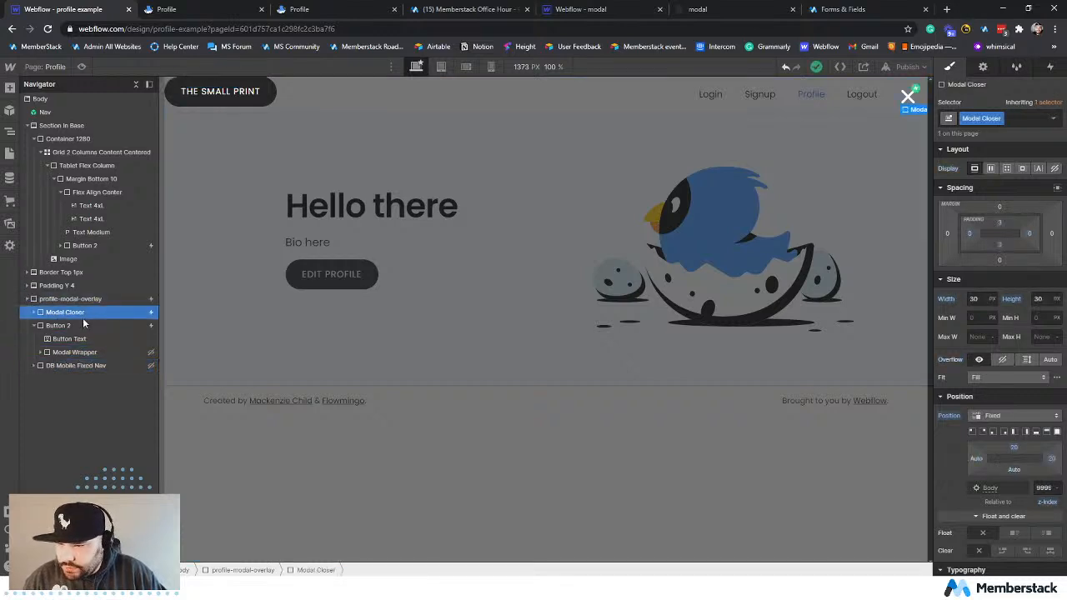
{"action": "left_click", "coordinate": [57, 325]}
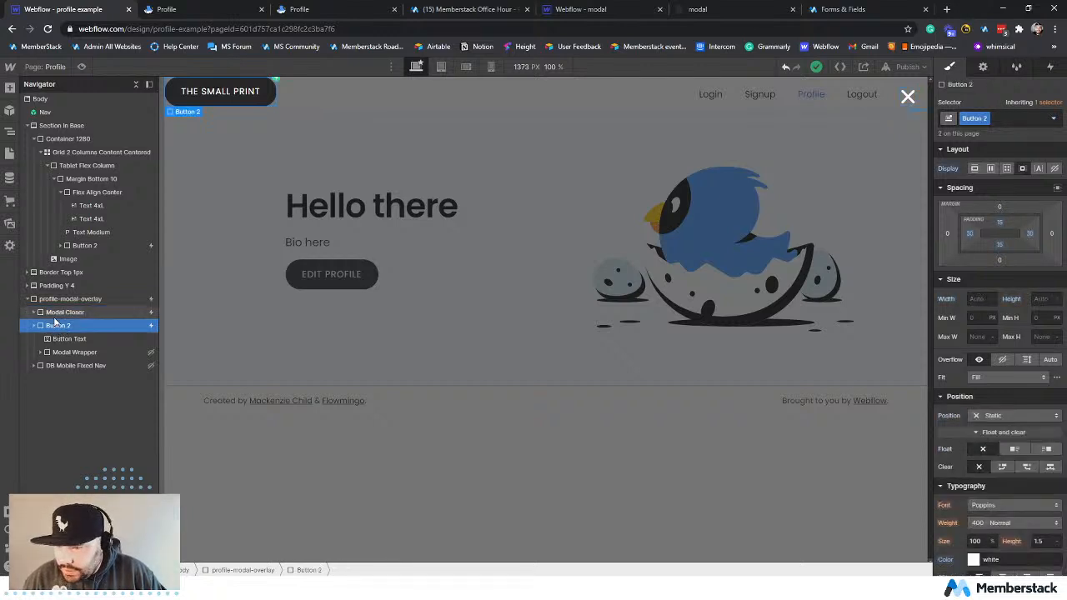
{"action": "left_click", "coordinate": [50, 353]}
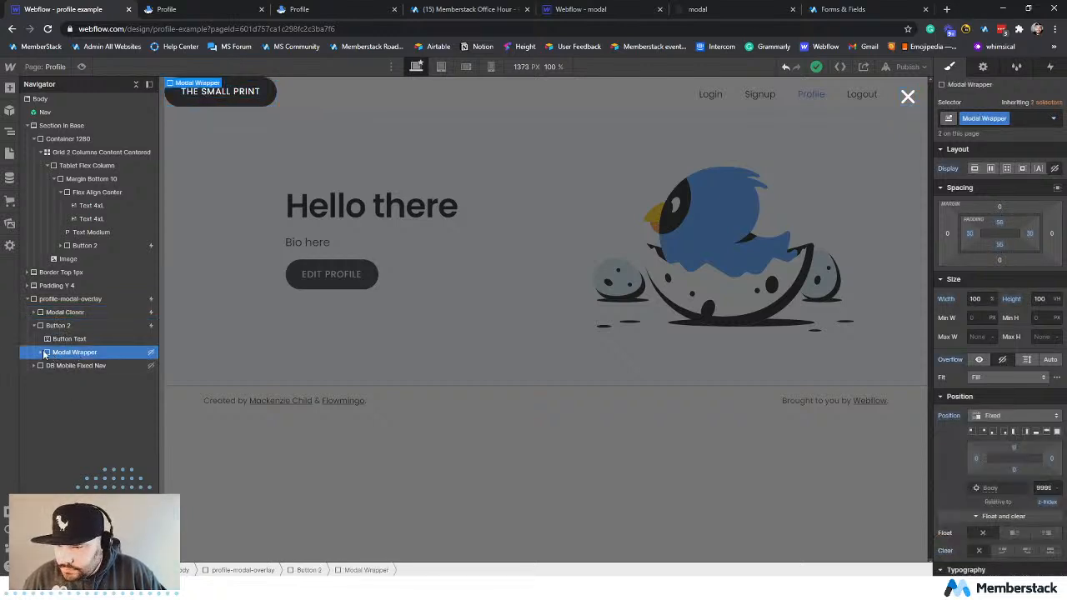
{"action": "left_click", "coordinate": [41, 352]}
{"action": "left_click", "coordinate": [47, 380]}
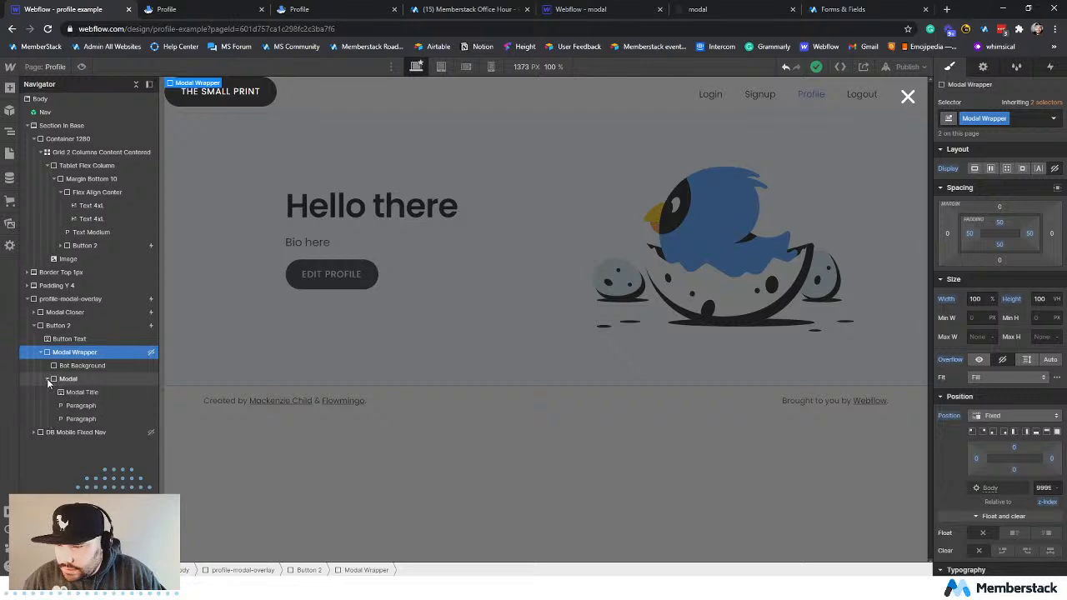
{"action": "left_click_drag", "start_coordinate": [78, 380], "coordinate": [54, 324]}
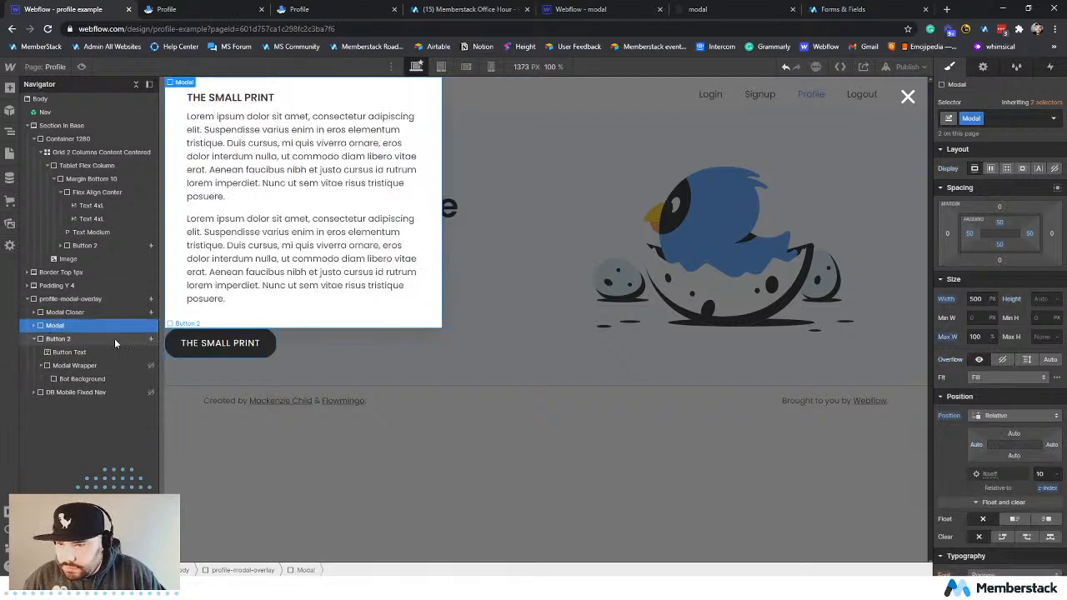
Delete the Bot Background, the Modal Wrapper and the small-print Button 2 from profile-modal-overlay.
{"action": "left_click", "coordinate": [83, 380]}
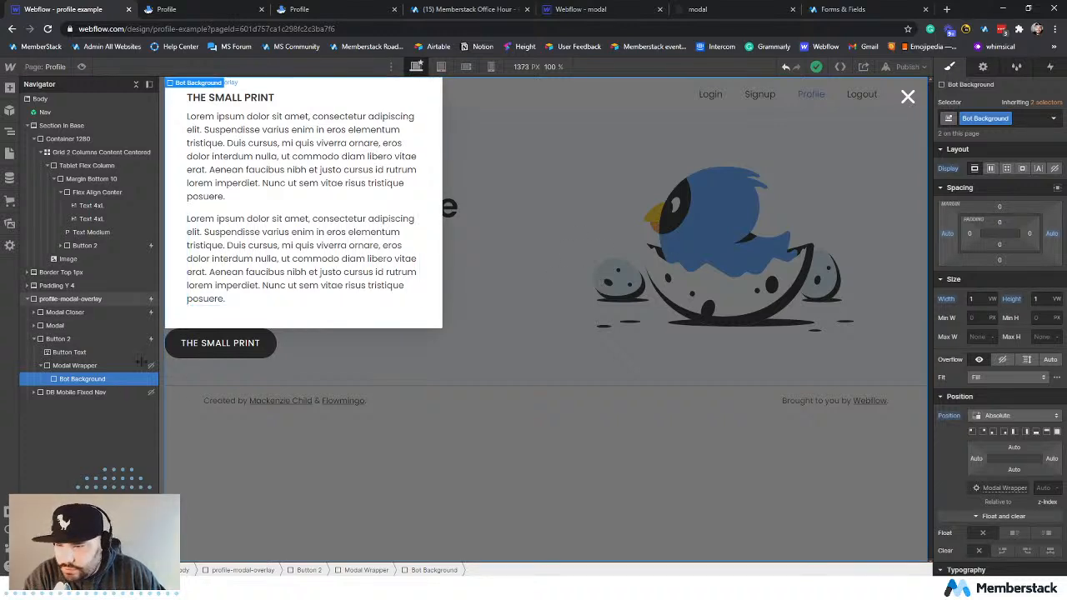
{"action": "key", "text": "Delete"}
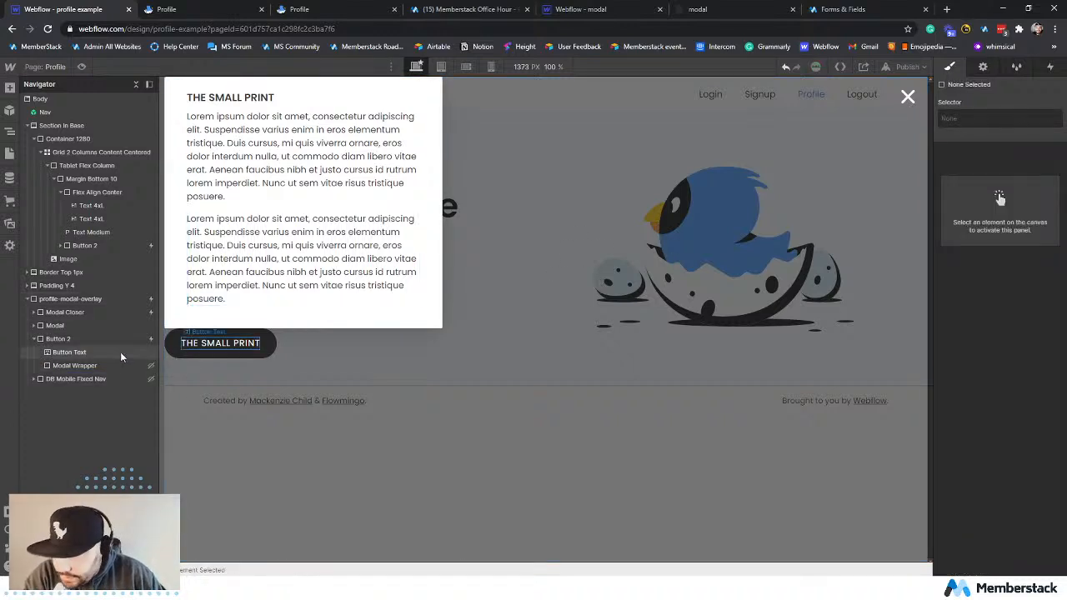
{"action": "left_click", "coordinate": [111, 364]}
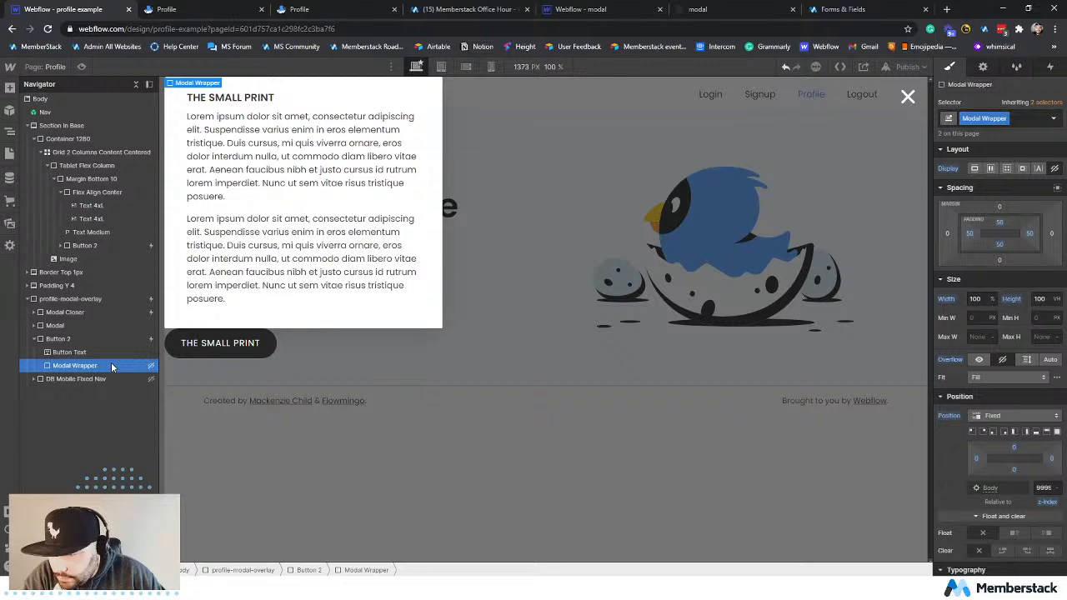
{"action": "key", "text": "Delete"}
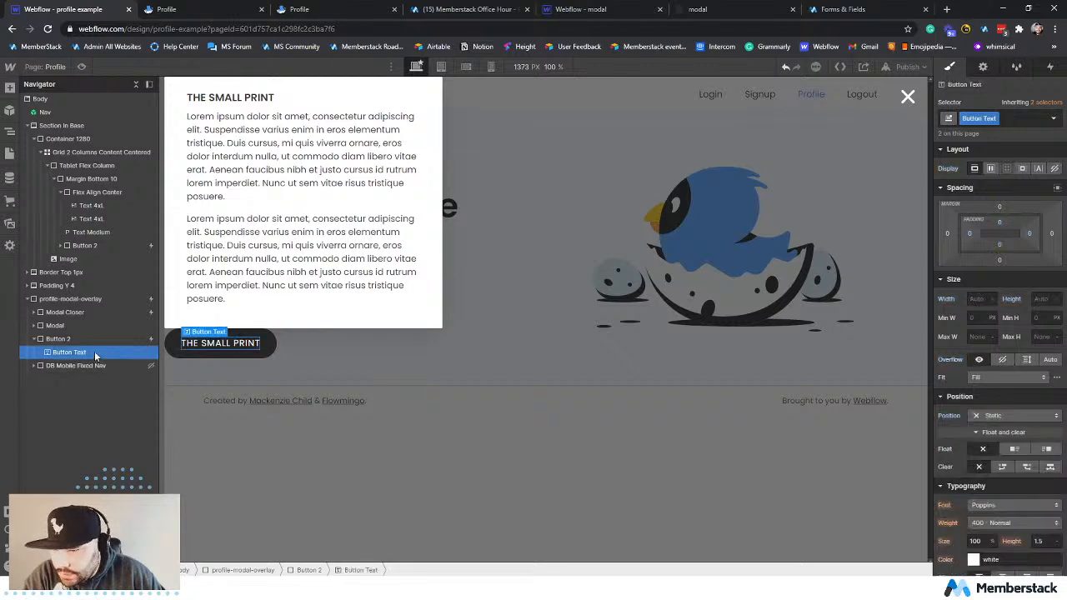
{"action": "left_click", "coordinate": [91, 340]}
{"action": "key", "text": "Delete"}
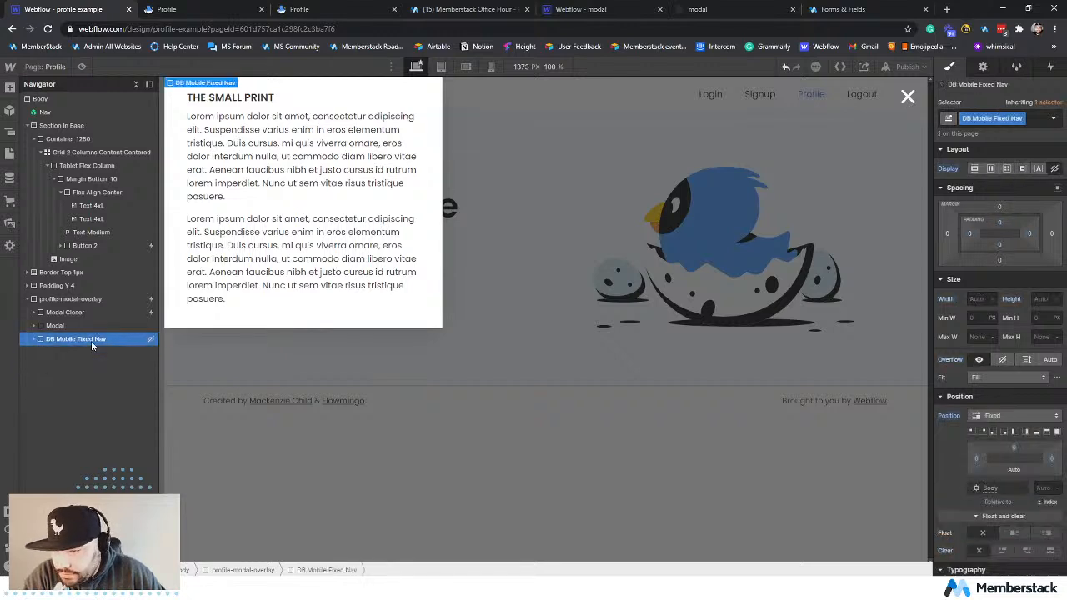
Check the contents of the DB Mobile Fixed Nav block and delete it from profile-modal-overlay.
{"action": "left_click", "coordinate": [34, 339]}
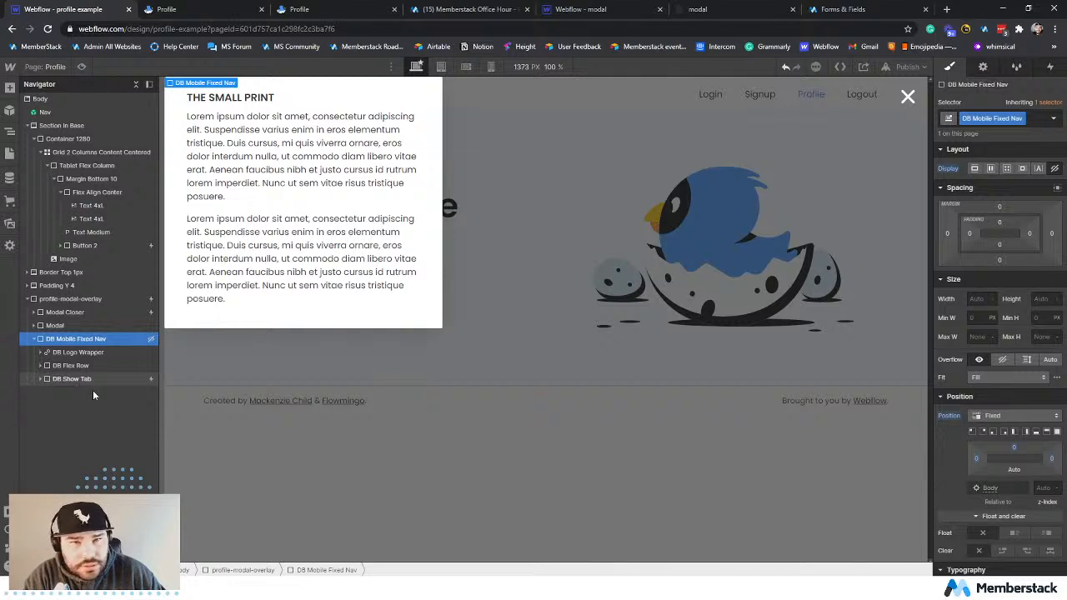
{"action": "left_click", "coordinate": [77, 353]}
{"action": "left_click", "coordinate": [72, 367]}
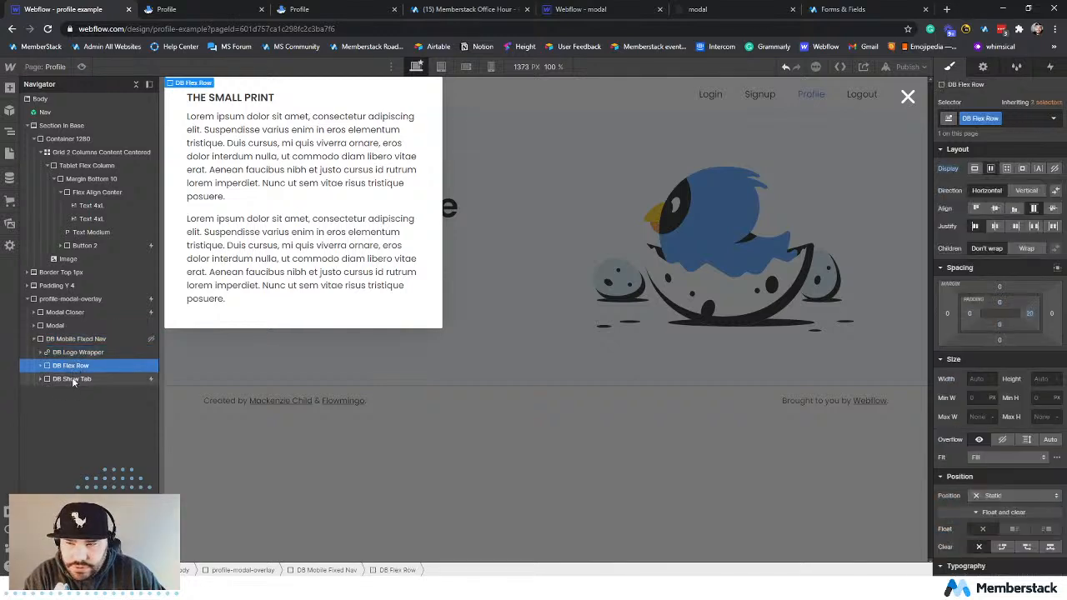
{"action": "left_click", "coordinate": [75, 379]}
{"action": "left_click", "coordinate": [76, 339]}
{"action": "key", "text": "Delete"}
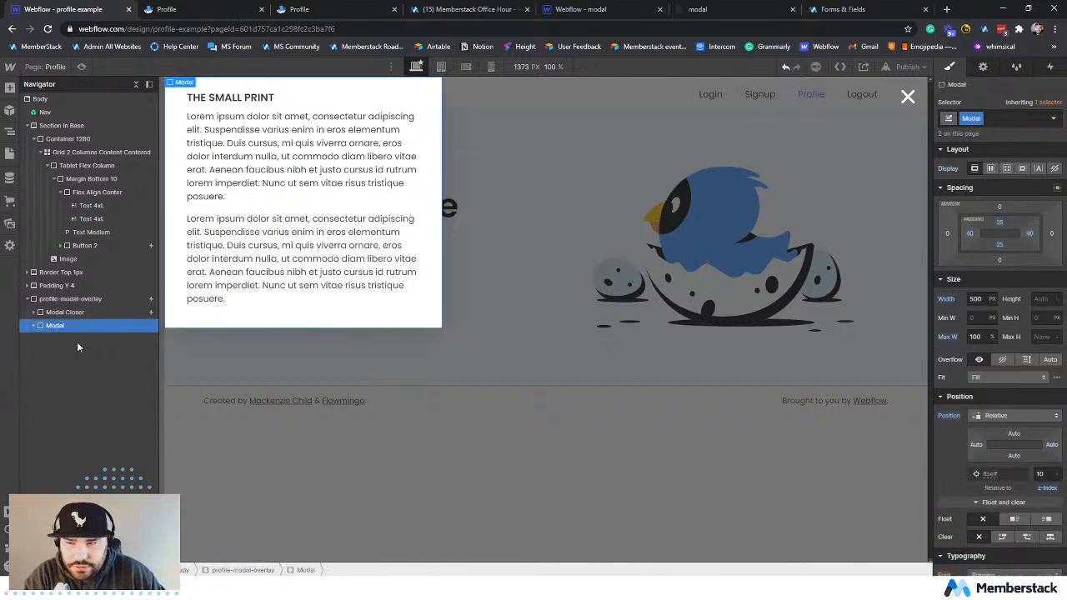
Examine the remaining overlay structure, including Modal Closer and the Modal's title and paragraph, and hide the element tree.
{"action": "left_click", "coordinate": [78, 299]}
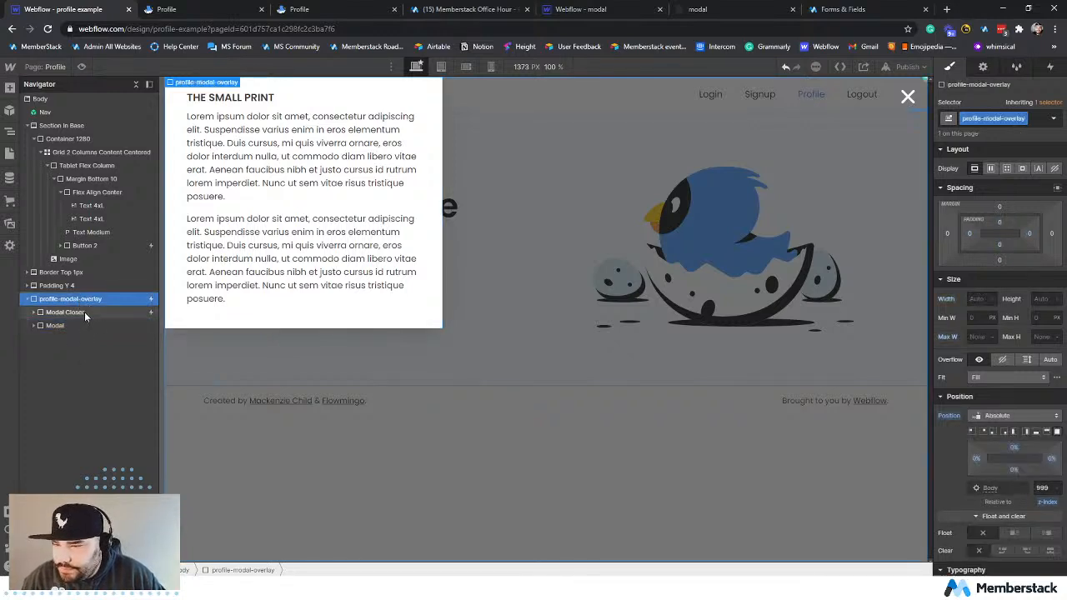
{"action": "left_click", "coordinate": [84, 312]}
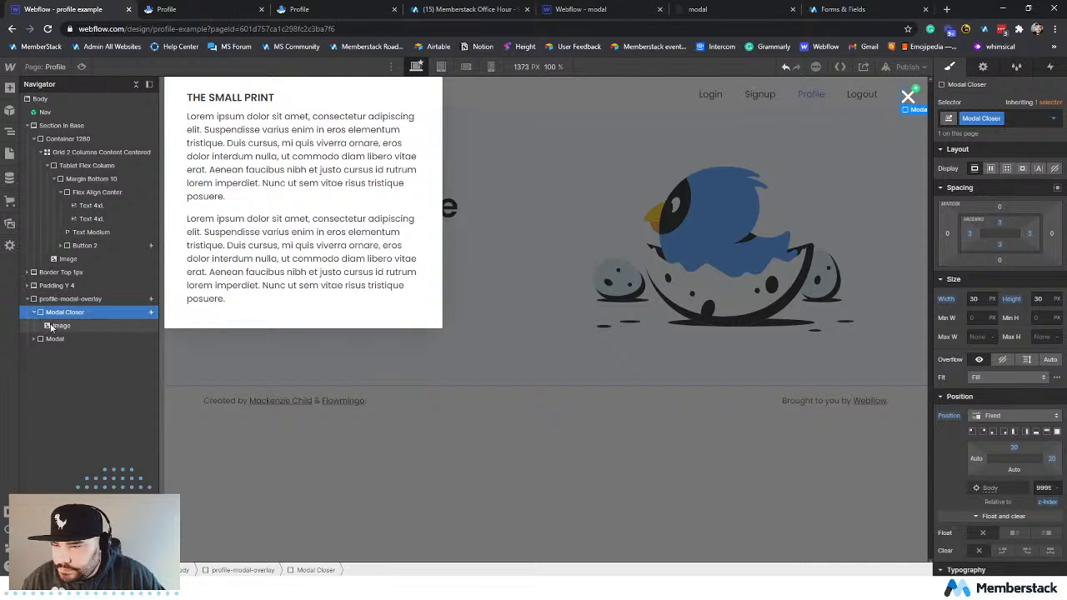
{"action": "left_click", "coordinate": [34, 313]}
{"action": "left_click", "coordinate": [34, 326]}
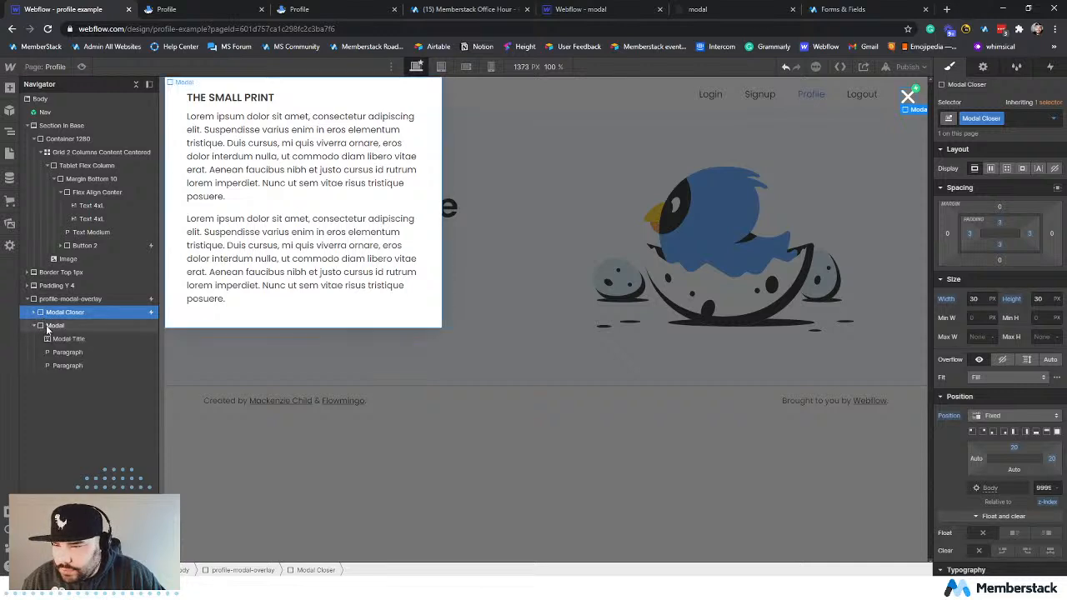
{"action": "left_click", "coordinate": [58, 327]}
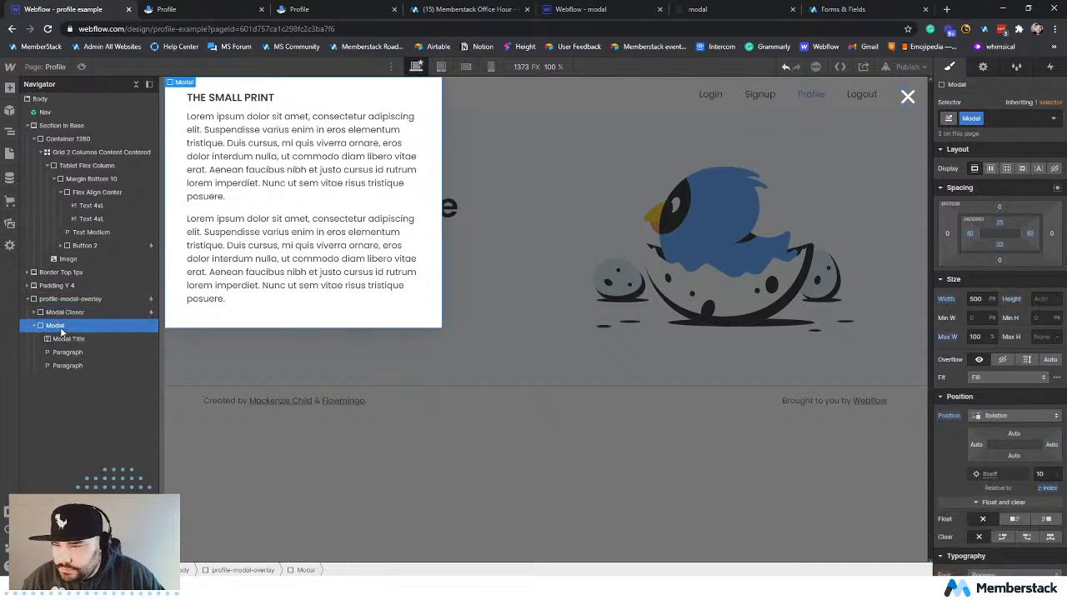
{"action": "left_click", "coordinate": [276, 101]}
{"action": "double_click", "coordinate": [277, 98]}
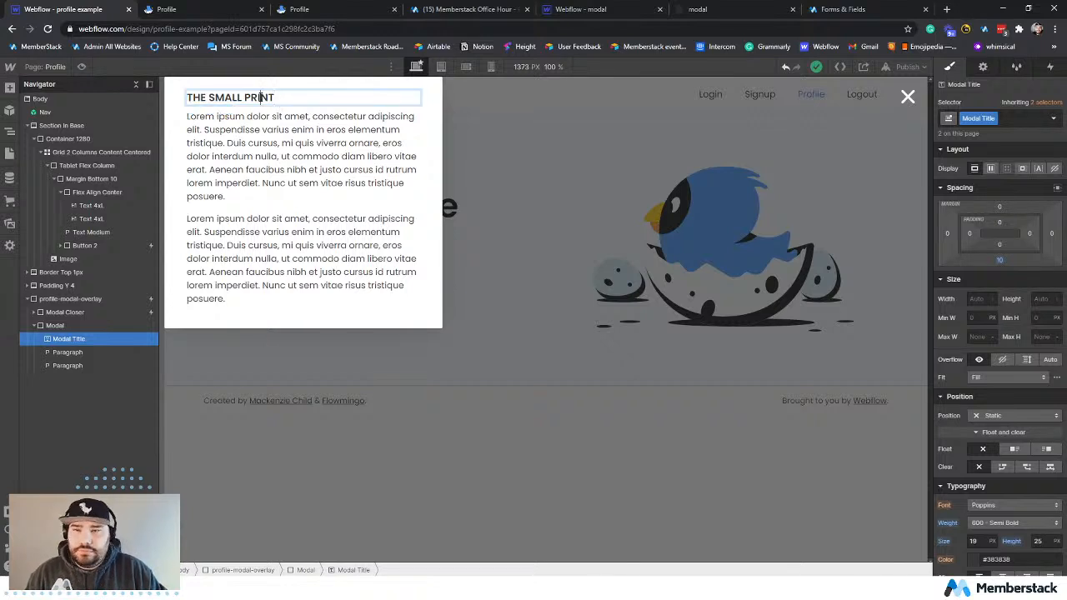
{"action": "triple_click", "coordinate": [260, 98]}
{"action": "left_click", "coordinate": [260, 173]}
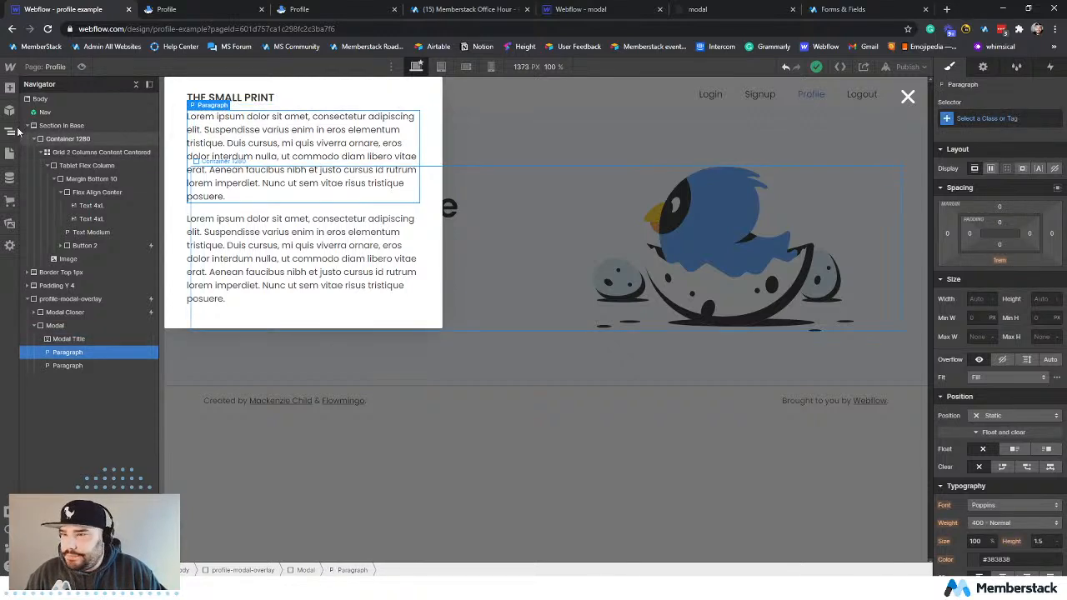
{"action": "left_click", "coordinate": [11, 133]}
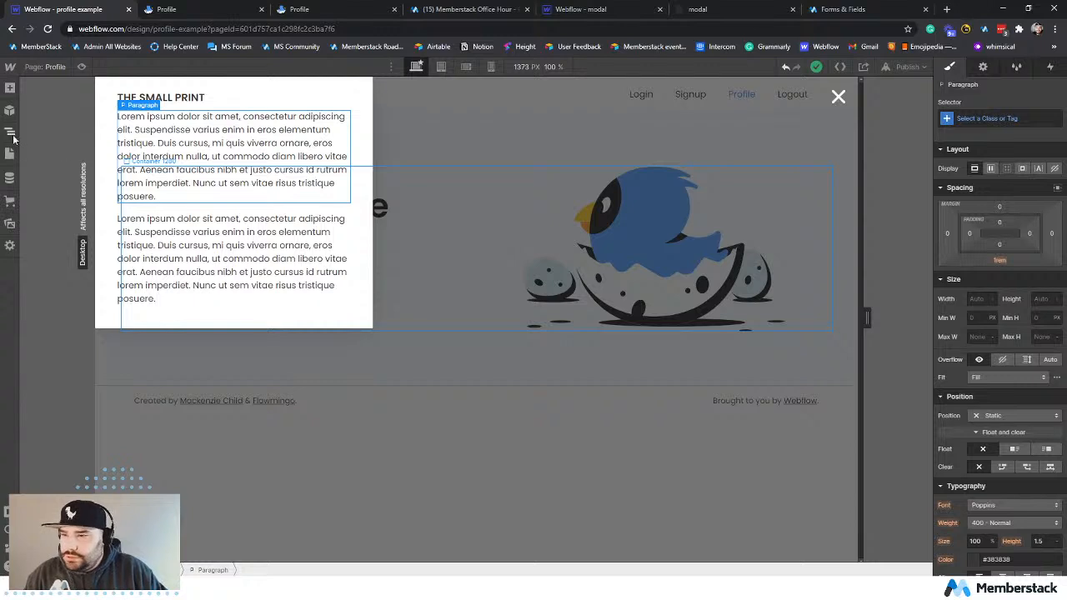
Change the Modal Title text inside profile-modal-overlay to "Edit Profile".
{"action": "left_click", "coordinate": [11, 134]}
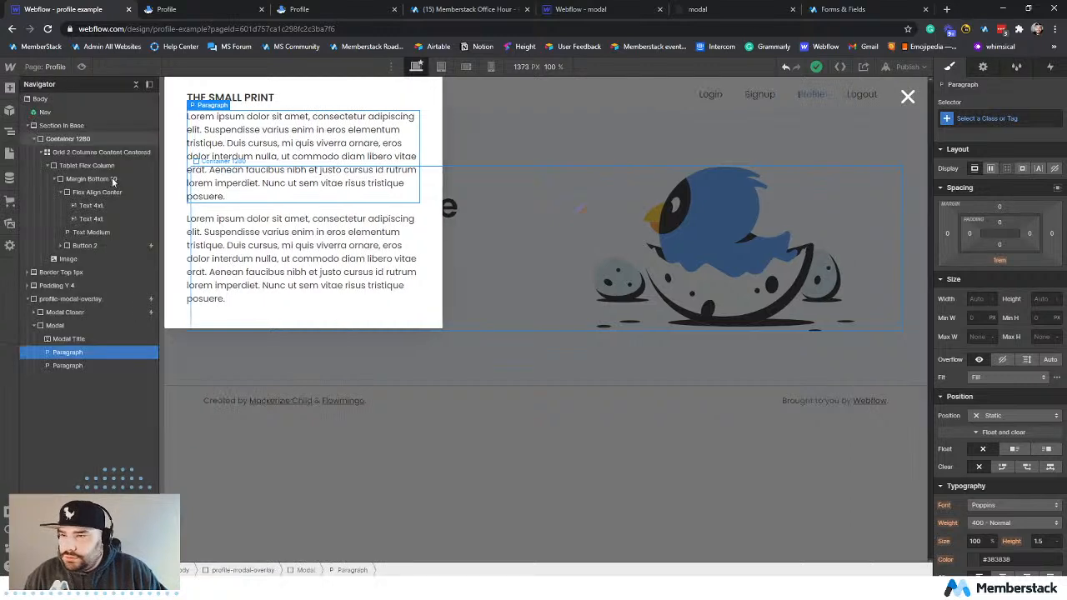
{"action": "left_click", "coordinate": [69, 338]}
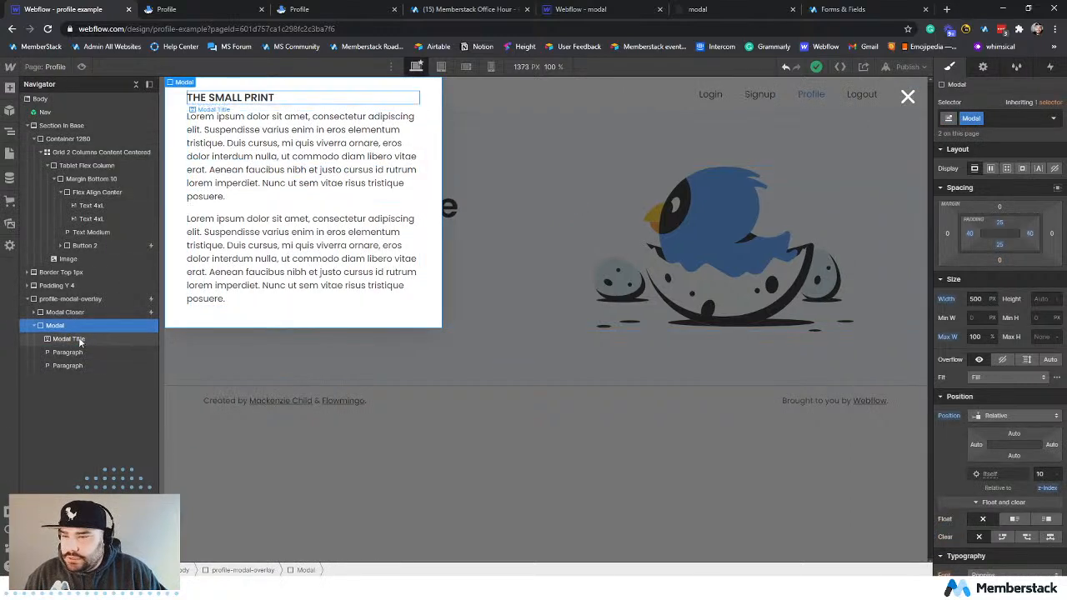
{"action": "double_click", "coordinate": [230, 97]}
{"action": "type", "text": "Ed"}
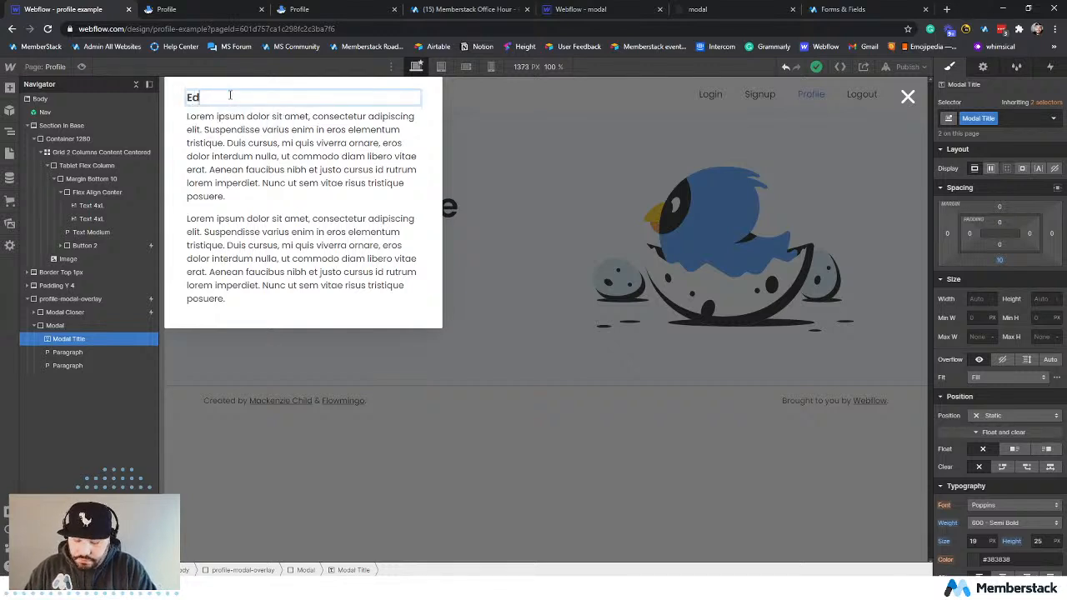
{"action": "type", "text": "it Pro"}
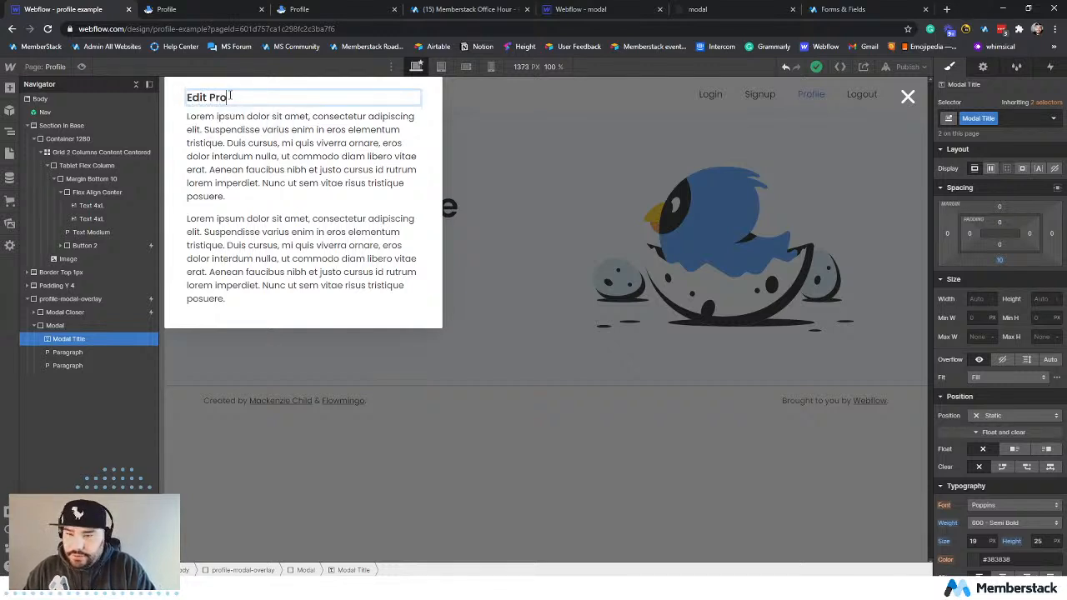
{"action": "type", "text": "file"}
Delete both placeholder paragraphs beneath the modal's title.
{"action": "left_click", "coordinate": [79, 351]}
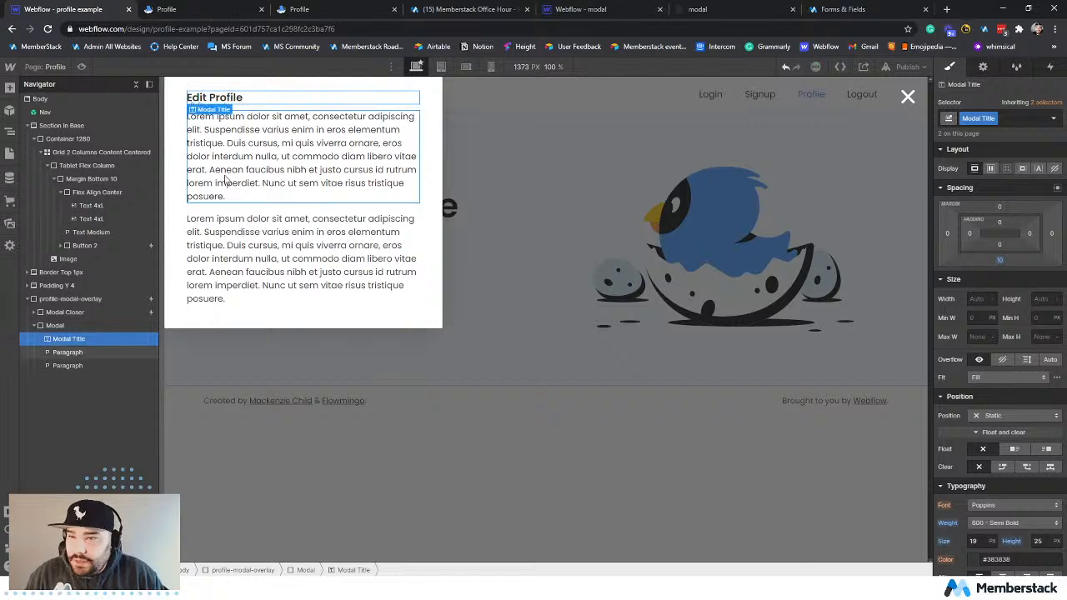
{"action": "key", "text": "Delete"}
{"action": "key", "text": "Delete"}
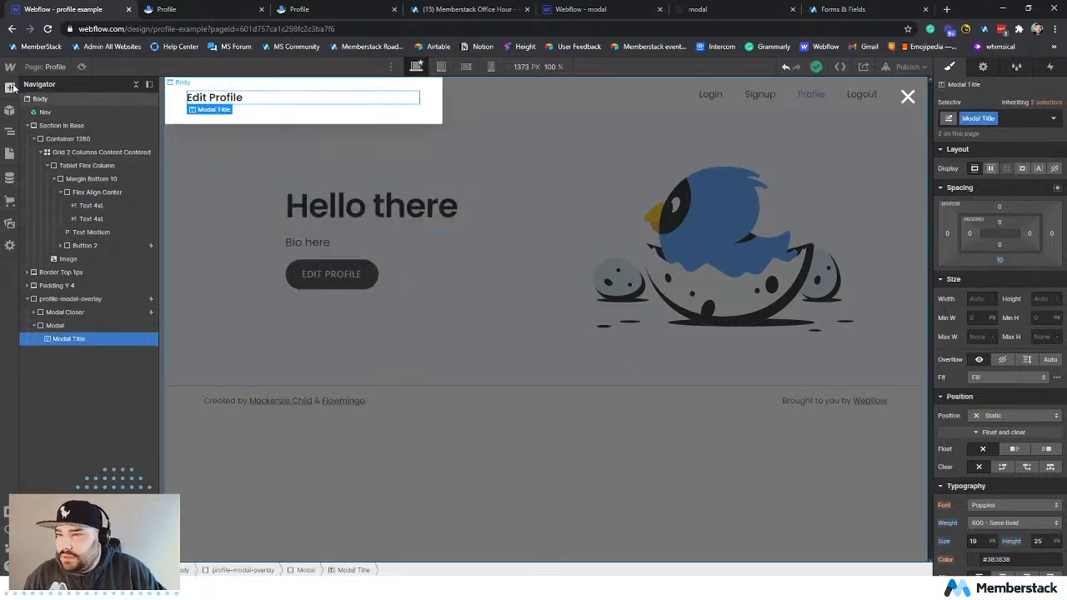
Add a Form Block inside the Modal, directly below the Edit Profile title.
{"action": "key", "text": "a"}
{"action": "scroll", "coordinate": [62, 450], "scroll_direction": "down", "scroll_amount": 1}
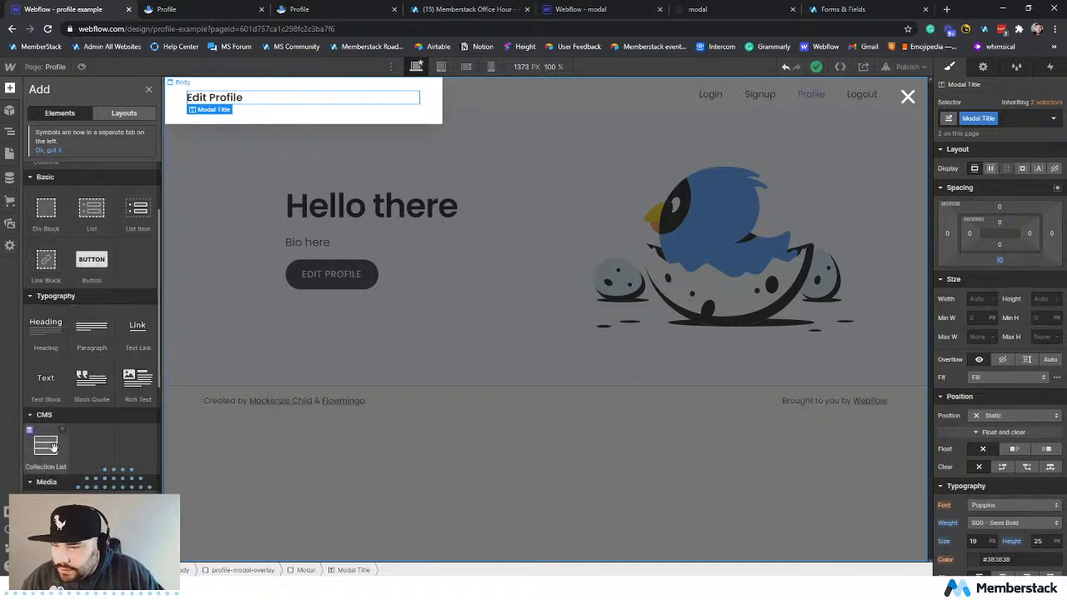
{"action": "scroll", "coordinate": [96, 431], "scroll_direction": "down", "scroll_amount": 2}
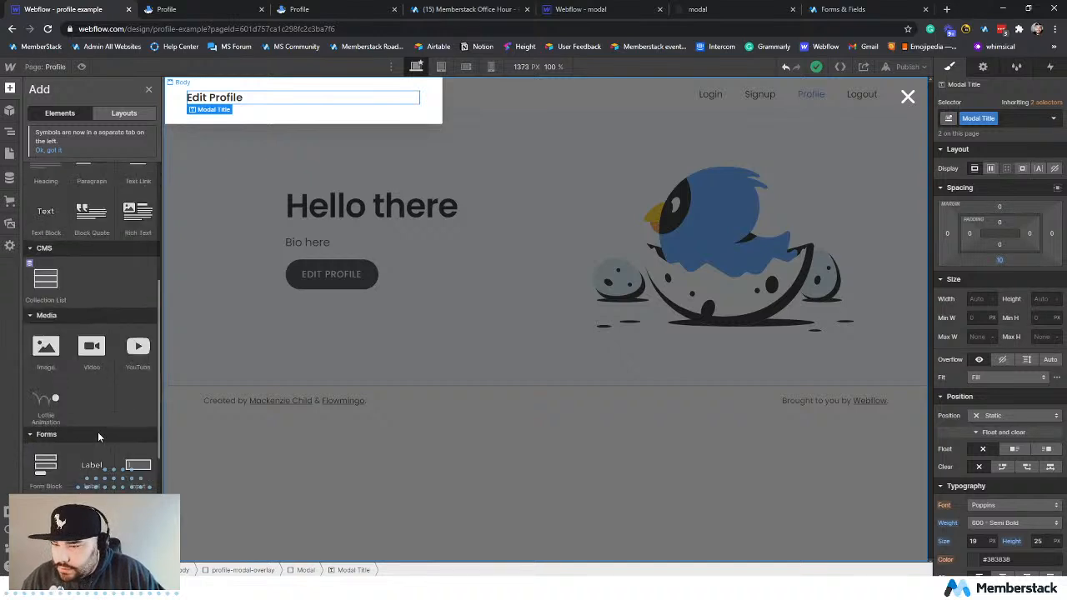
{"action": "left_click", "coordinate": [45, 465]}
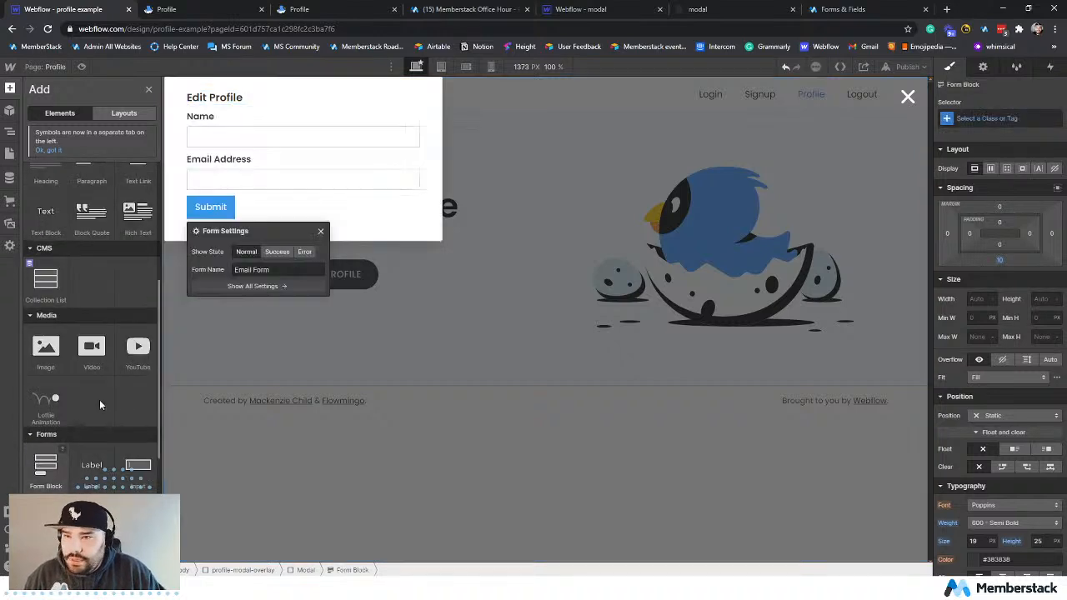
Change the form's Name label to "First Name".
{"action": "left_click", "coordinate": [200, 116]}
{"action": "double_click", "coordinate": [197, 117]}
{"action": "double_click", "coordinate": [198, 116]}
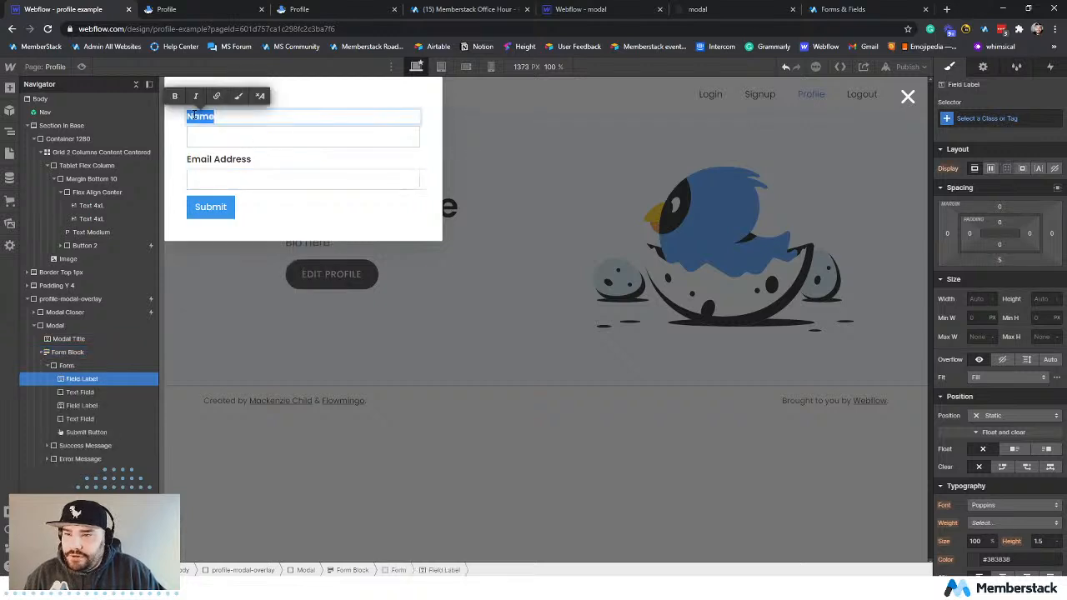
{"action": "type", "text": "First Na"}
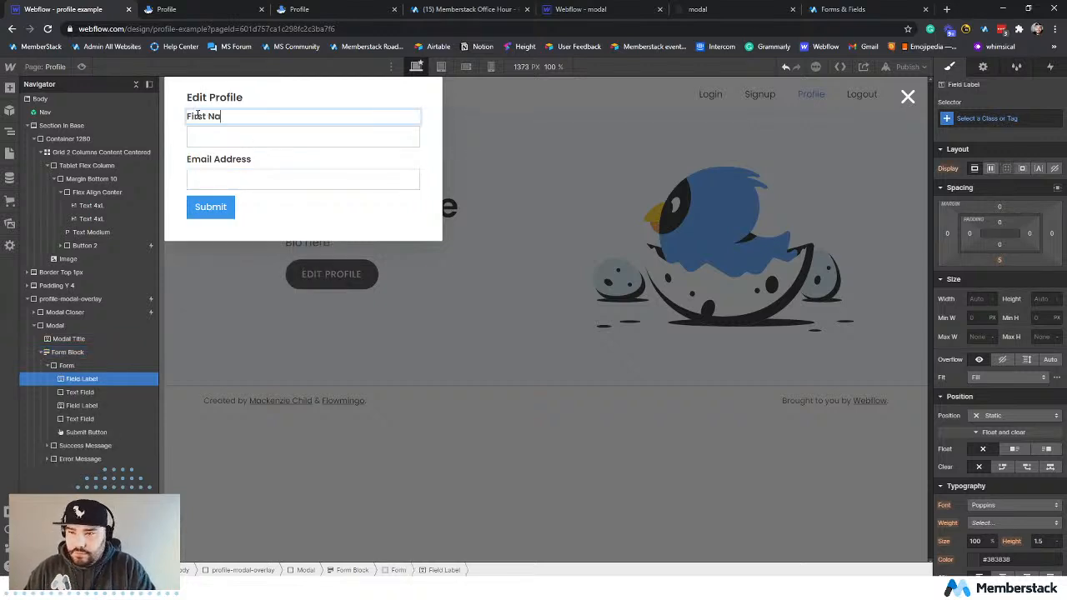
{"action": "type", "text": "me"}
Change the form's Email Address label to "Location".
{"action": "left_click", "coordinate": [218, 158]}
{"action": "double_click", "coordinate": [219, 158]}
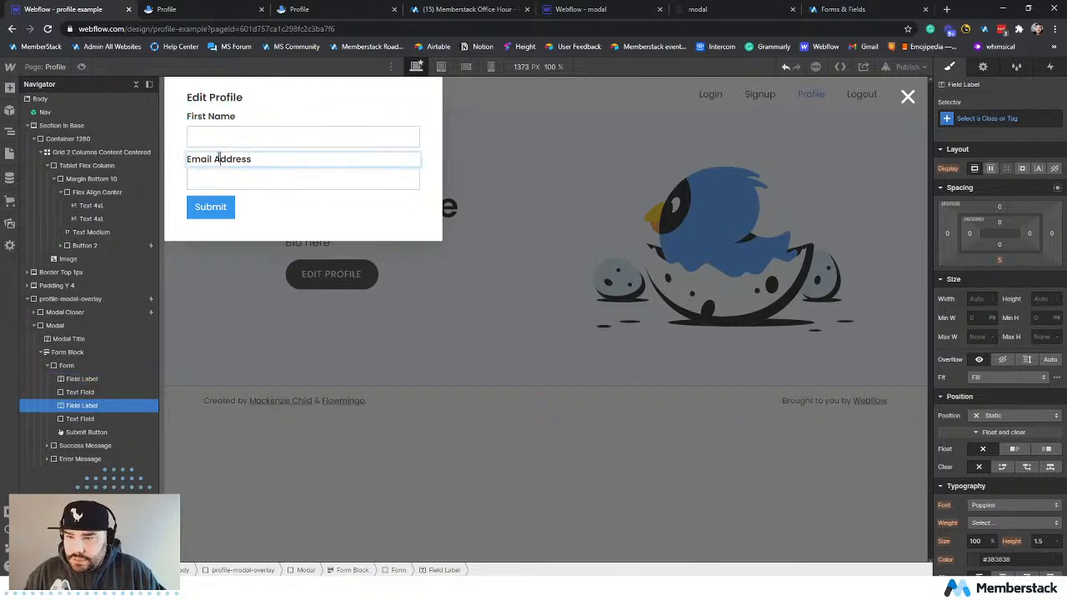
{"action": "triple_click", "coordinate": [218, 159]}
{"action": "type", "text": "Location"}
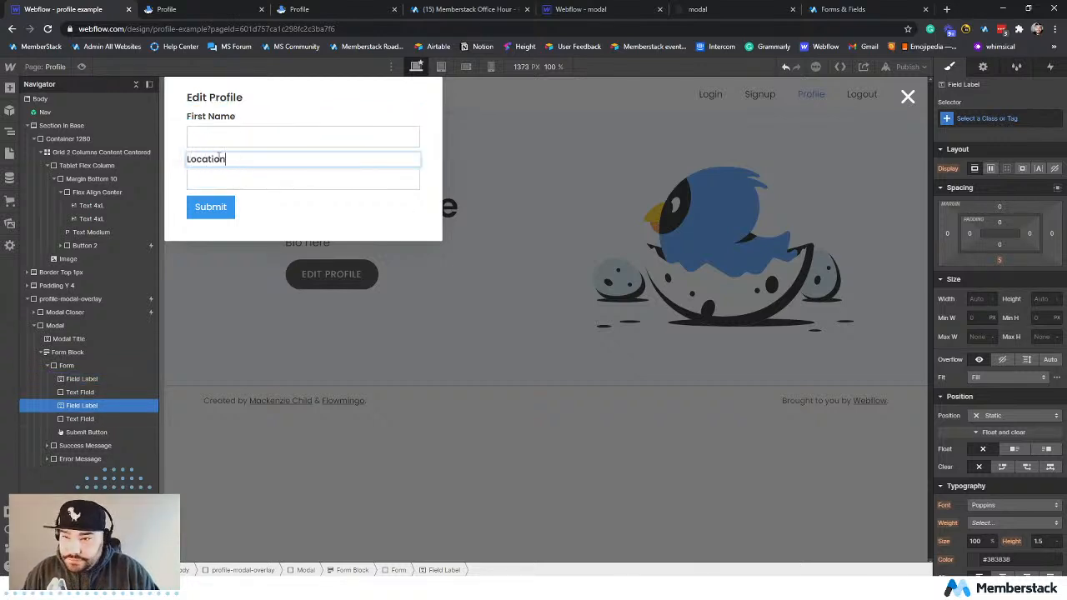
{"action": "key", "text": "Escape"}
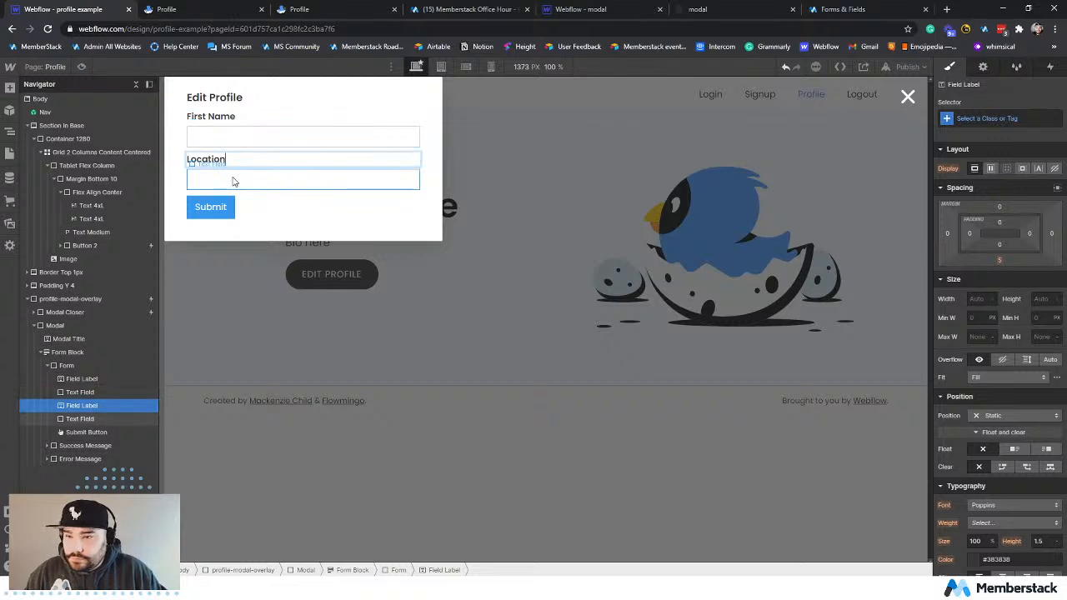
Duplicate the Location label twice and the text field twice inside the Form.
{"action": "left_click", "coordinate": [88, 404]}
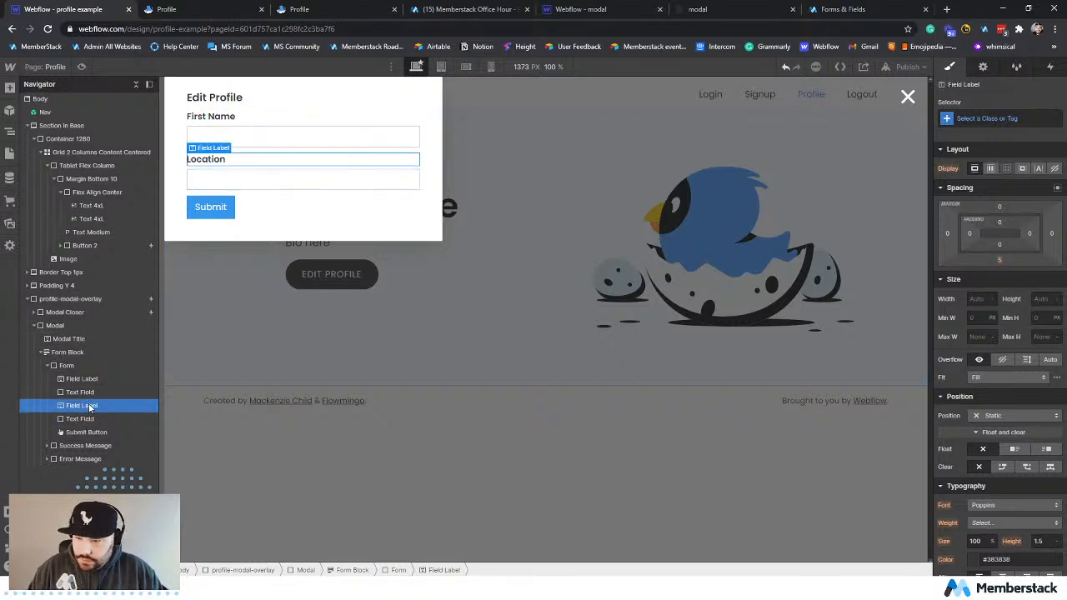
{"action": "left_click", "coordinate": [88, 366]}
{"action": "key", "text": "ctrl+v"}
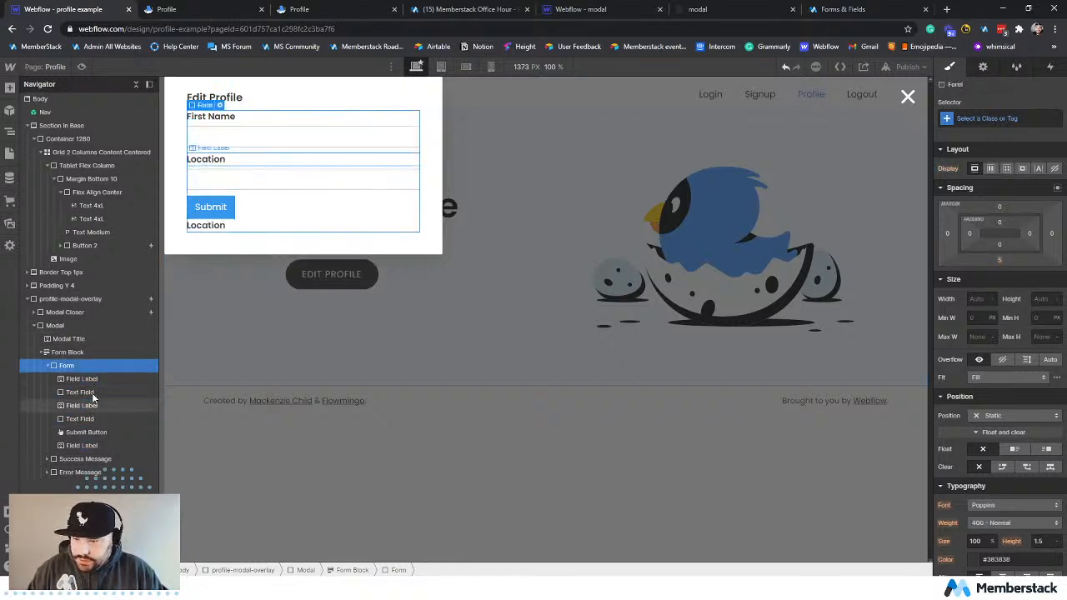
{"action": "key", "text": "ctrl+v"}
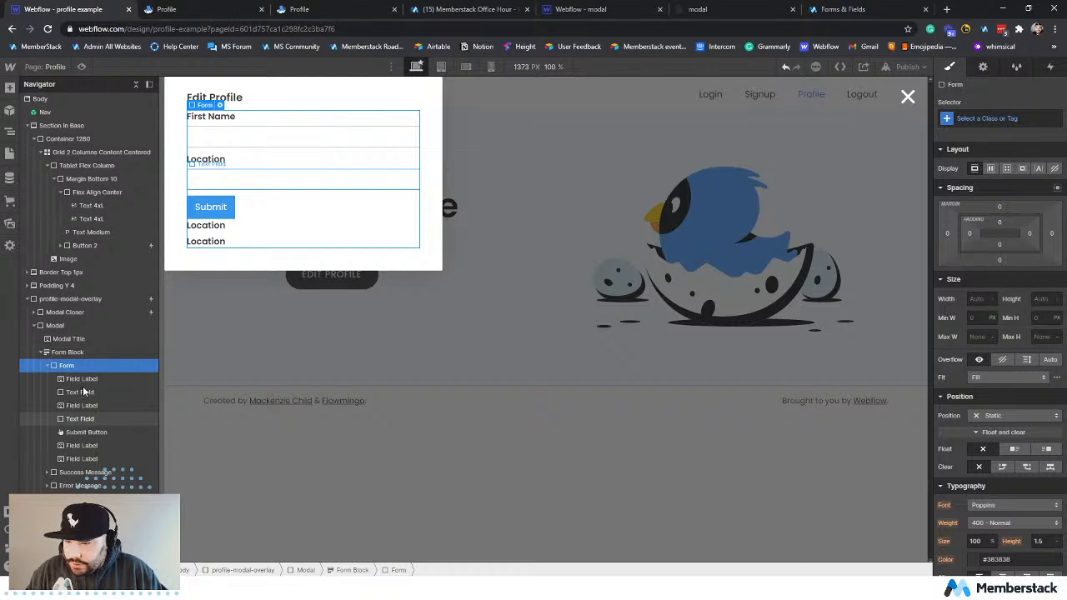
{"action": "left_click", "coordinate": [83, 391]}
{"action": "left_click", "coordinate": [84, 366]}
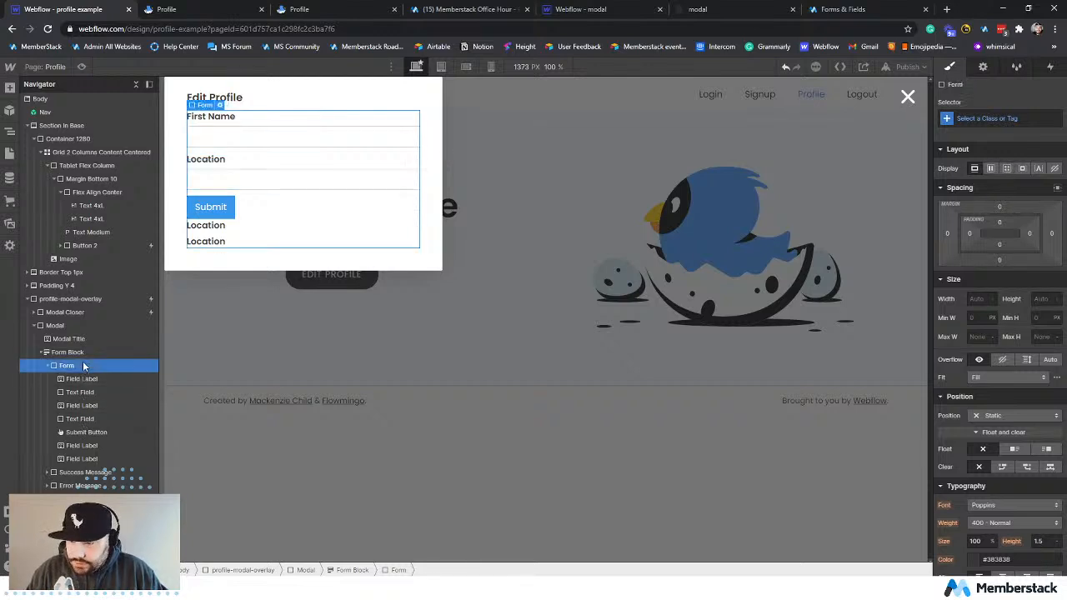
{"action": "key", "text": "ctrl+v"}
{"action": "key", "text": "ctrl+v"}
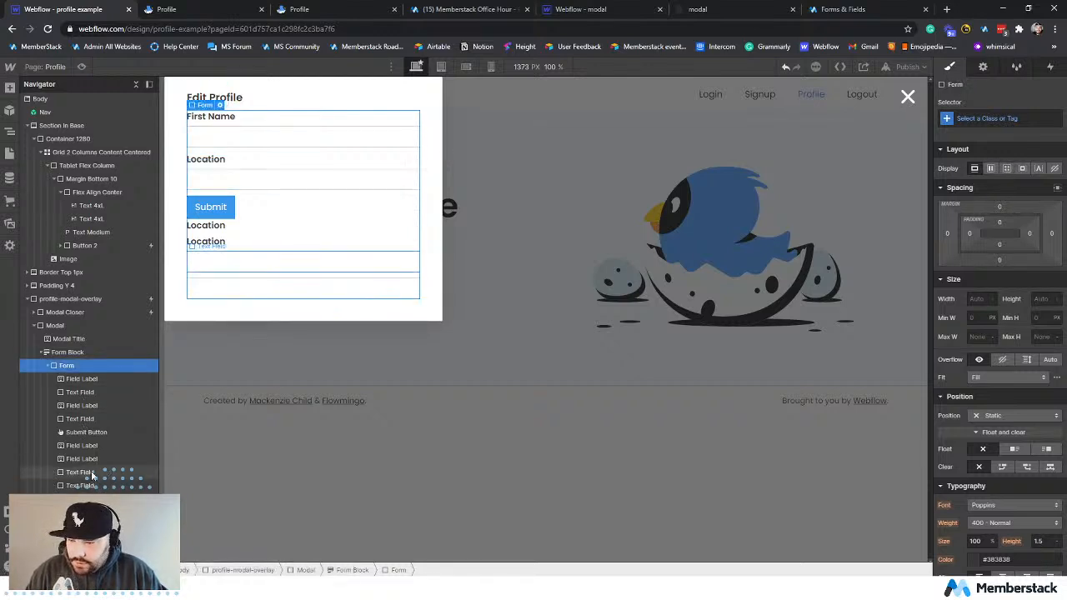
Reorder the copied elements so each label sits above its own text field and the Submit Button comes last in the Form.
{"action": "left_click", "coordinate": [92, 473]}
{"action": "mouse_move", "coordinate": [92, 475]}
{"action": "left_mouse_down"}
{"action": "mouse_move", "coordinate": [95, 454]}
{"action": "mouse_move", "coordinate": [93, 479]}
{"action": "mouse_move", "coordinate": [100, 468]}
{"action": "left_mouse_up"}
{"action": "left_click", "coordinate": [96, 432]}
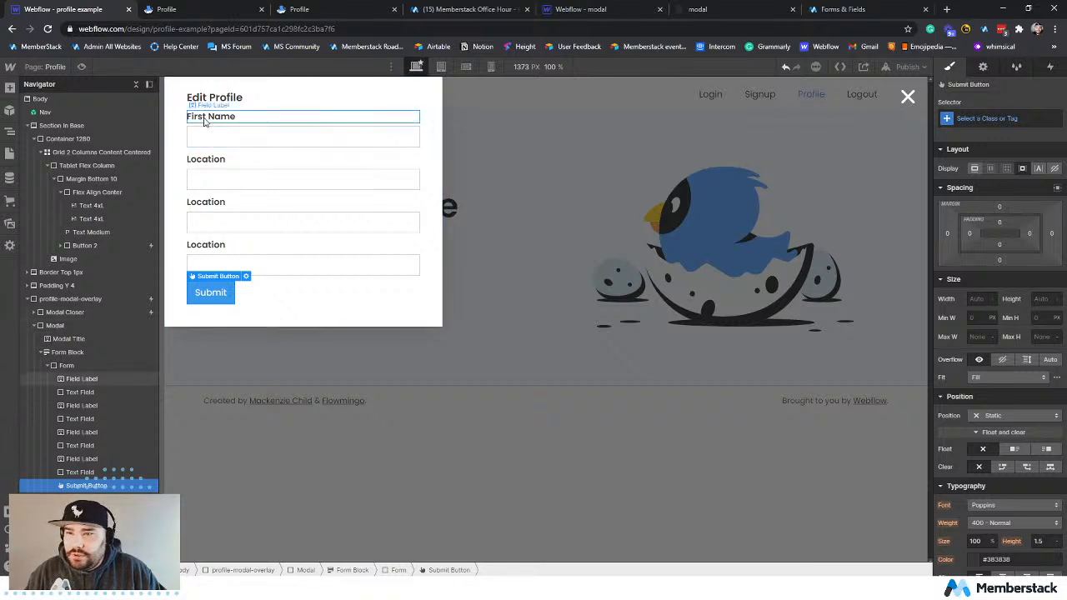
Change the third field label to "Bio" and the fourth field label to "Image URL".
{"action": "left_click", "coordinate": [205, 201]}
{"action": "double_click", "coordinate": [205, 201]}
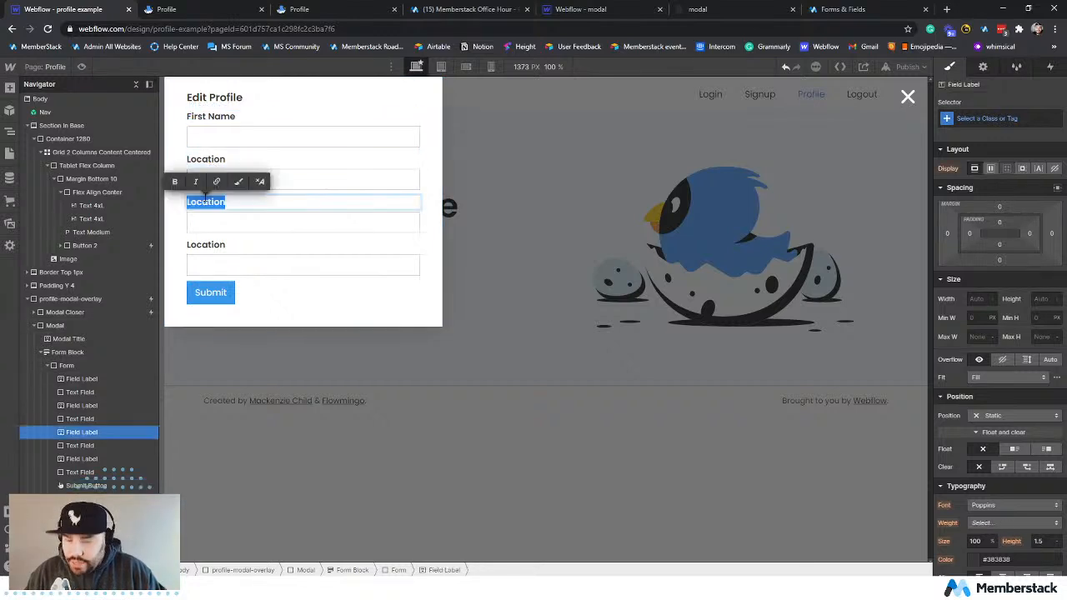
{"action": "type", "text": "Bio"}
{"action": "key", "text": "Escape"}
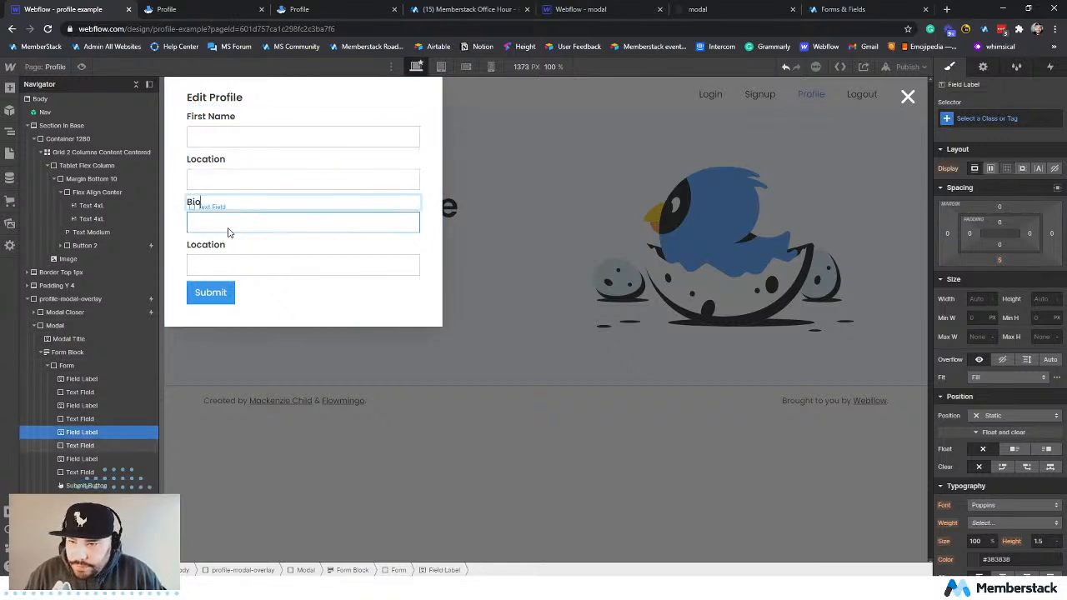
{"action": "left_click", "coordinate": [218, 246]}
{"action": "double_click", "coordinate": [217, 244]}
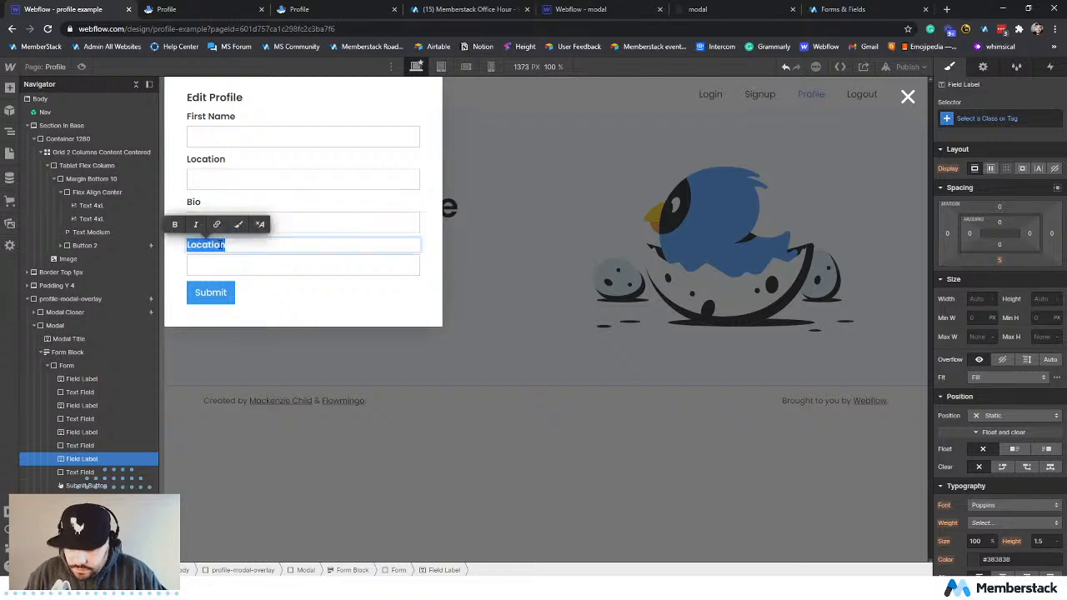
{"action": "key", "text": "BackSpace"}
{"action": "type", "text": "Image URL"}
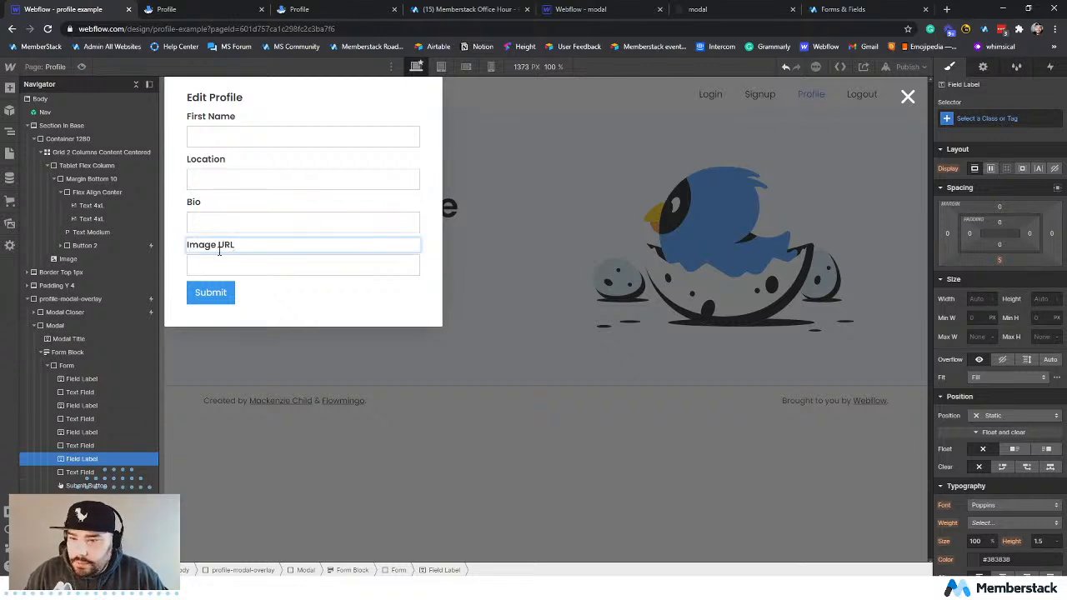
{"action": "key", "text": "Escape"}
Delete the single-line text field under Bio and add a Text Area element to the form in its place.
{"action": "left_click", "coordinate": [234, 228]}
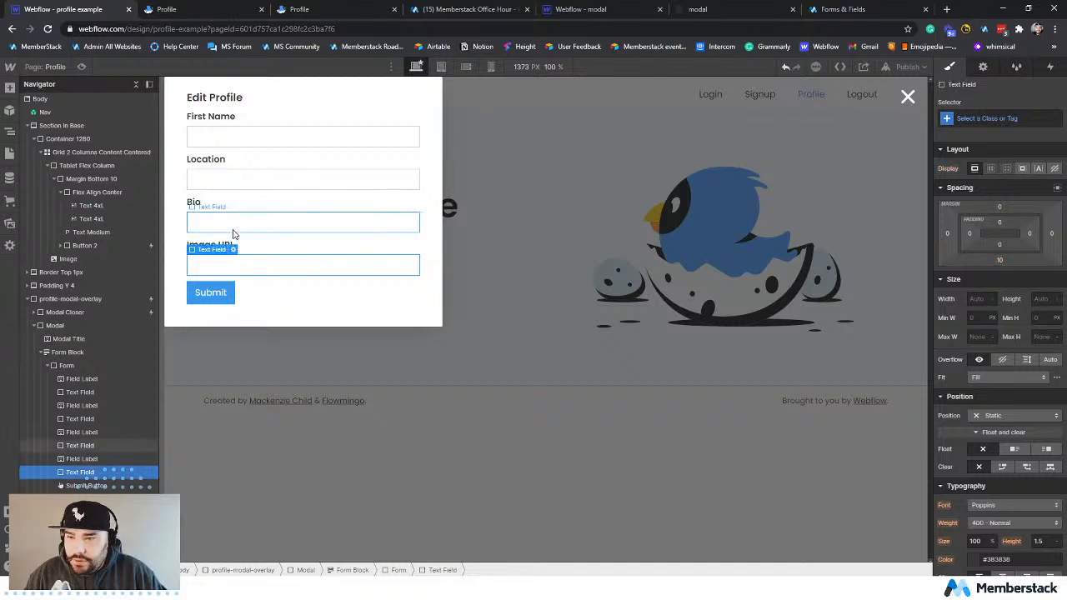
{"action": "key", "text": "Delete"}
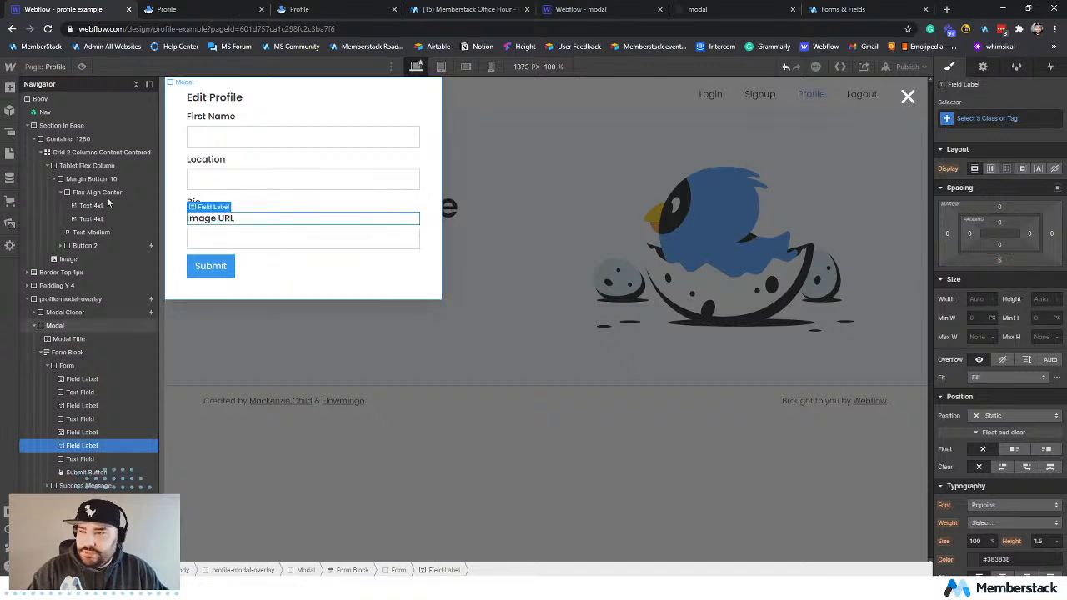
{"action": "left_click", "coordinate": [10, 86]}
{"action": "scroll", "coordinate": [98, 360], "scroll_direction": "down", "scroll_amount": 3}
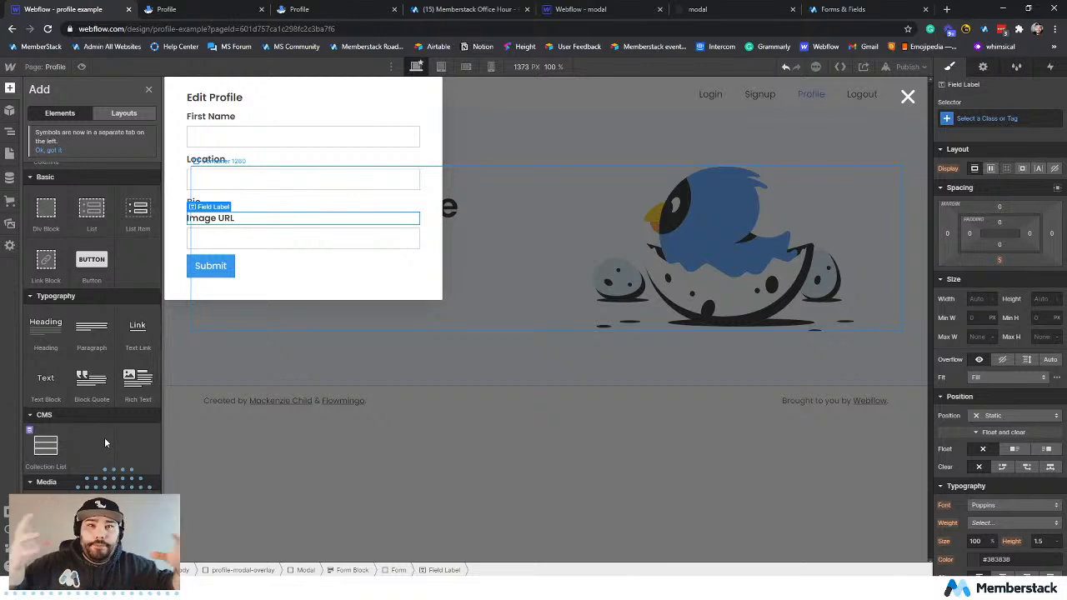
{"action": "scroll", "coordinate": [104, 418], "scroll_direction": "down", "scroll_amount": 6}
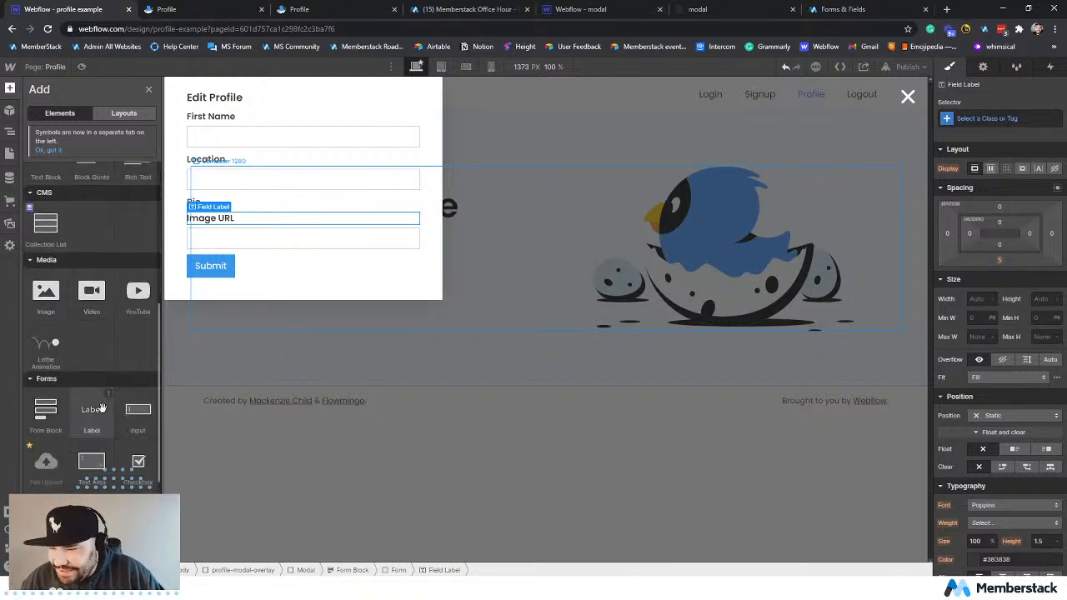
{"action": "left_click", "coordinate": [91, 461]}
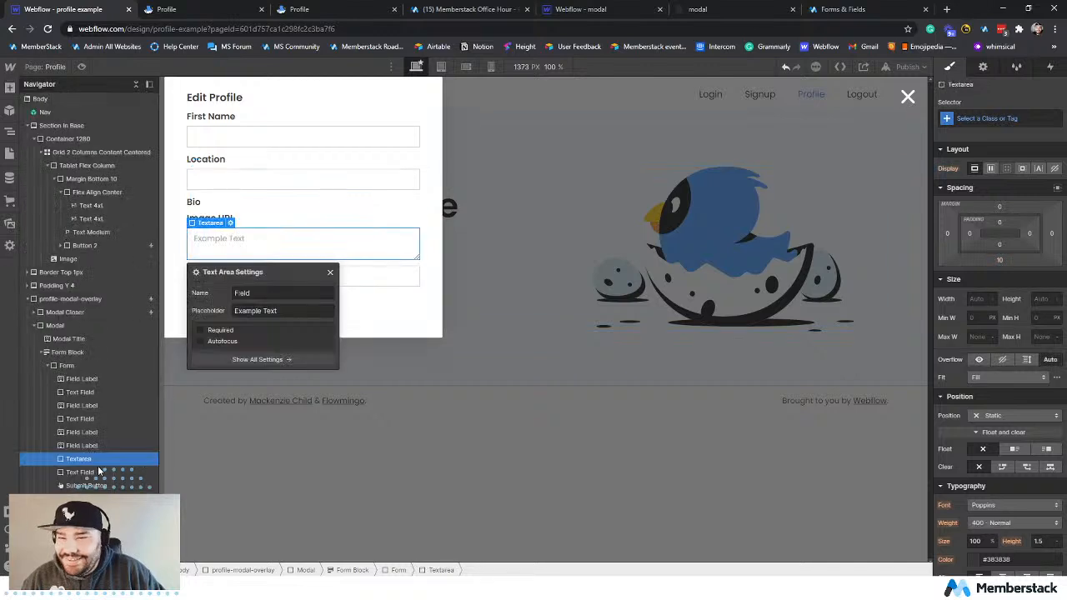
Move the Image URL label below the text area so it sits directly above the last text field.
{"action": "left_click", "coordinate": [262, 224]}
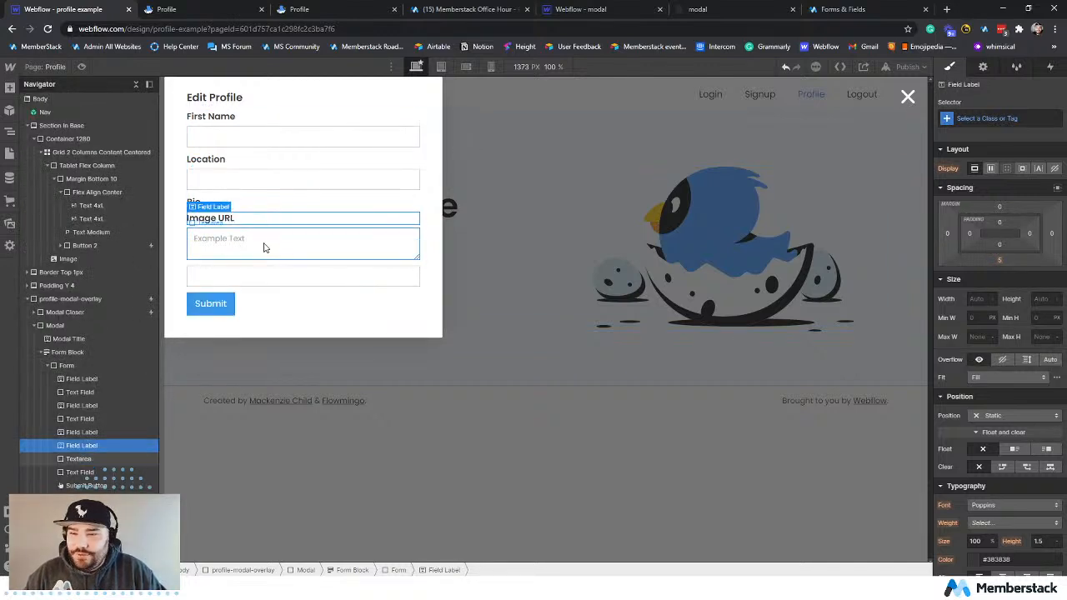
{"action": "left_click", "coordinate": [263, 246]}
{"action": "left_click", "coordinate": [267, 280]}
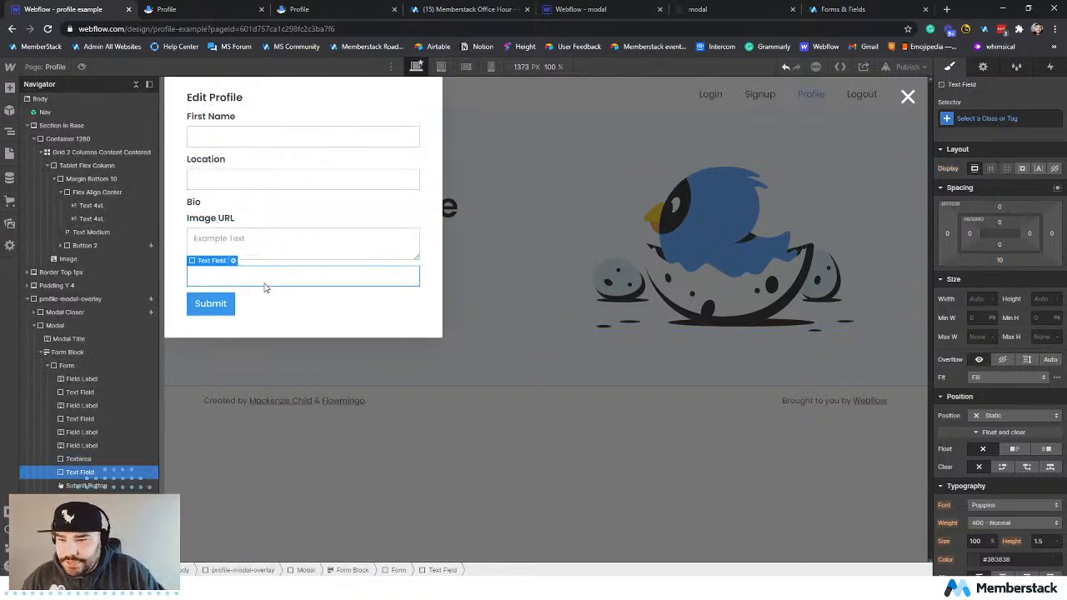
{"action": "left_click_drag", "start_coordinate": [217, 219], "coordinate": [246, 266]}
{"action": "left_click", "coordinate": [254, 228]}
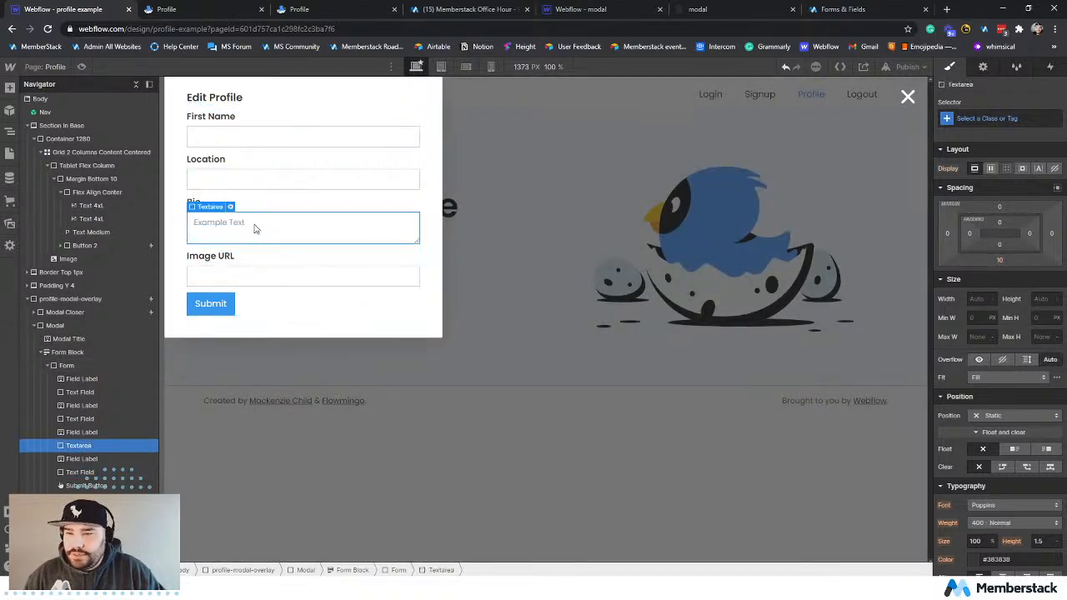
Examine the element settings of the First Name, Location and Bio inputs, including their IDs, names and custom attributes.
{"action": "left_click", "coordinate": [985, 67]}
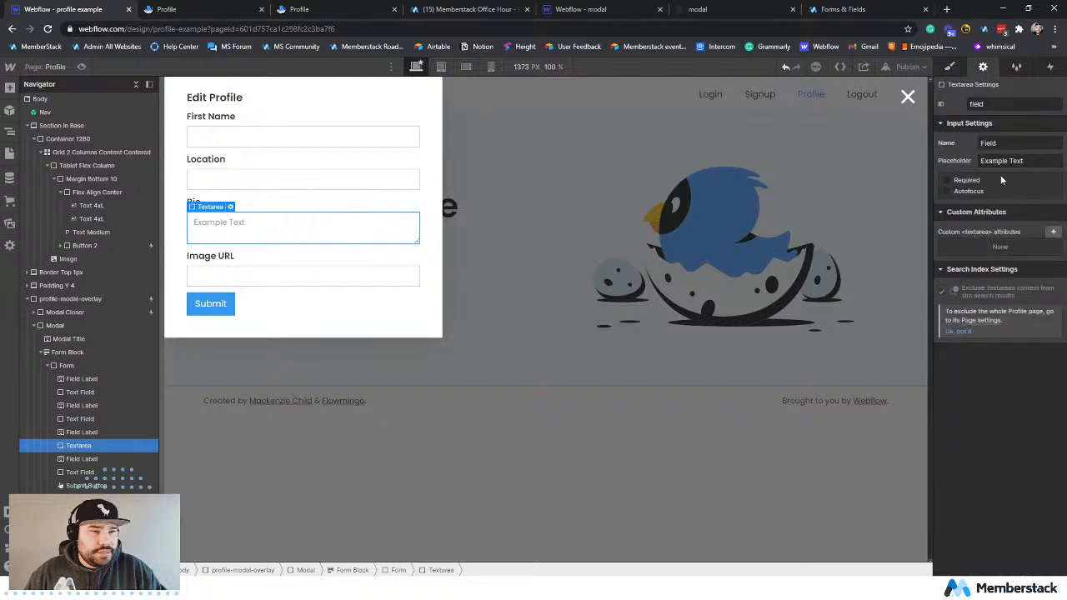
{"action": "left_click", "coordinate": [227, 120]}
{"action": "left_click", "coordinate": [229, 137]}
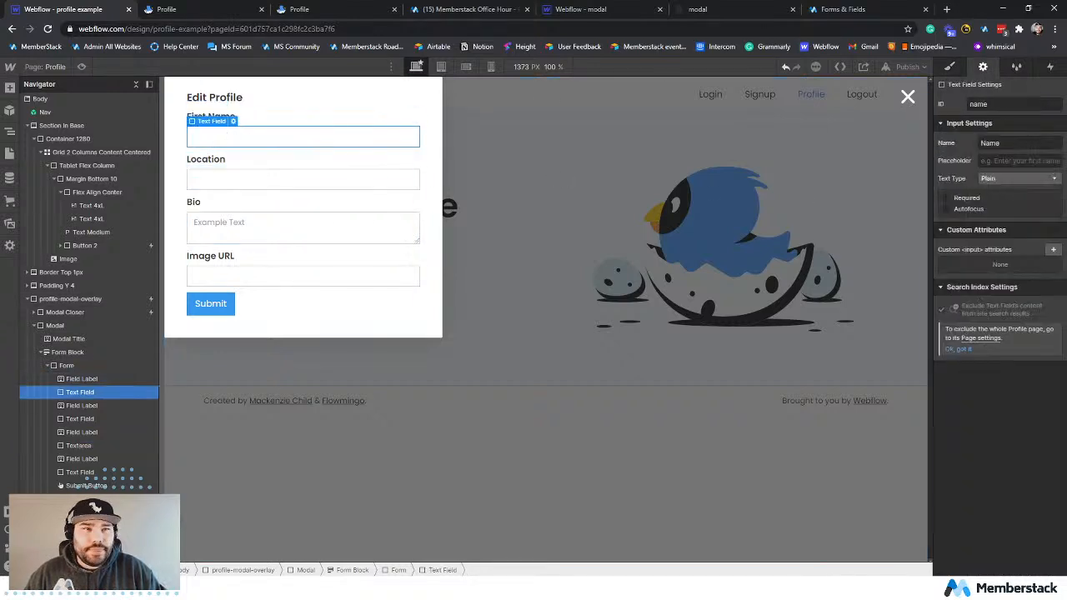
{"action": "left_click", "coordinate": [294, 183]}
{"action": "left_click", "coordinate": [275, 238]}
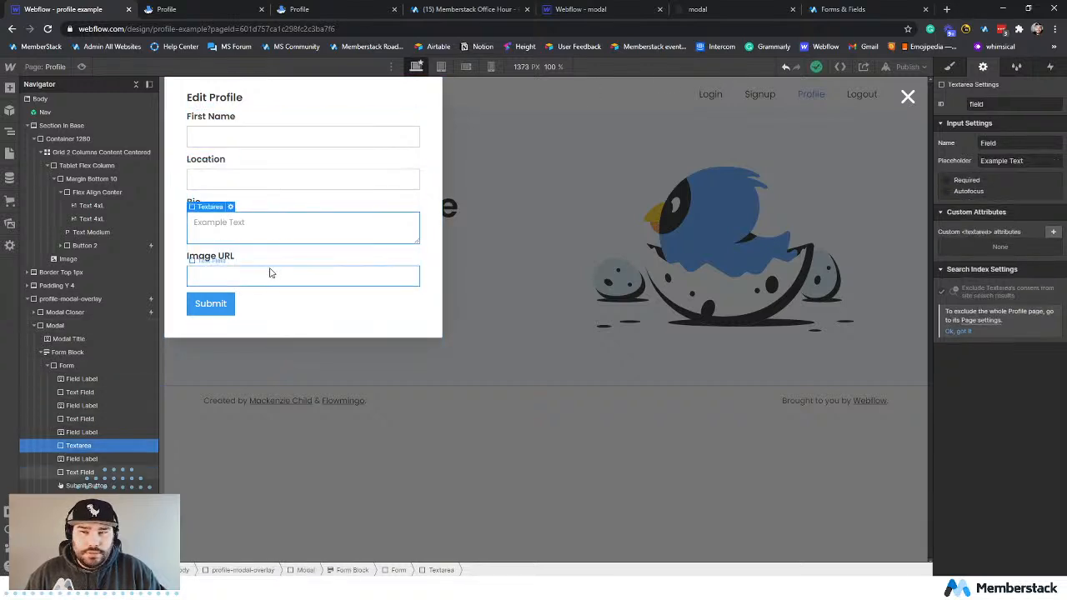
Examine the settings of the Image URL text field, the submit button and the form that contains them.
{"action": "left_click", "coordinate": [268, 278]}
{"action": "left_click", "coordinate": [270, 305]}
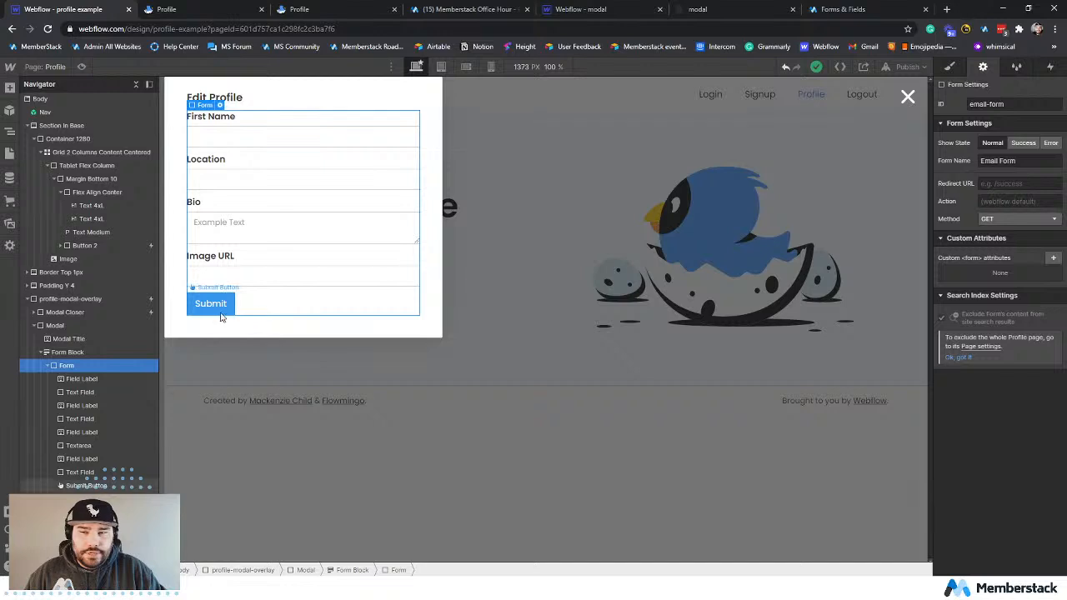
{"action": "left_click", "coordinate": [220, 307]}
{"action": "left_click", "coordinate": [215, 306]}
{"action": "left_click", "coordinate": [275, 306]}
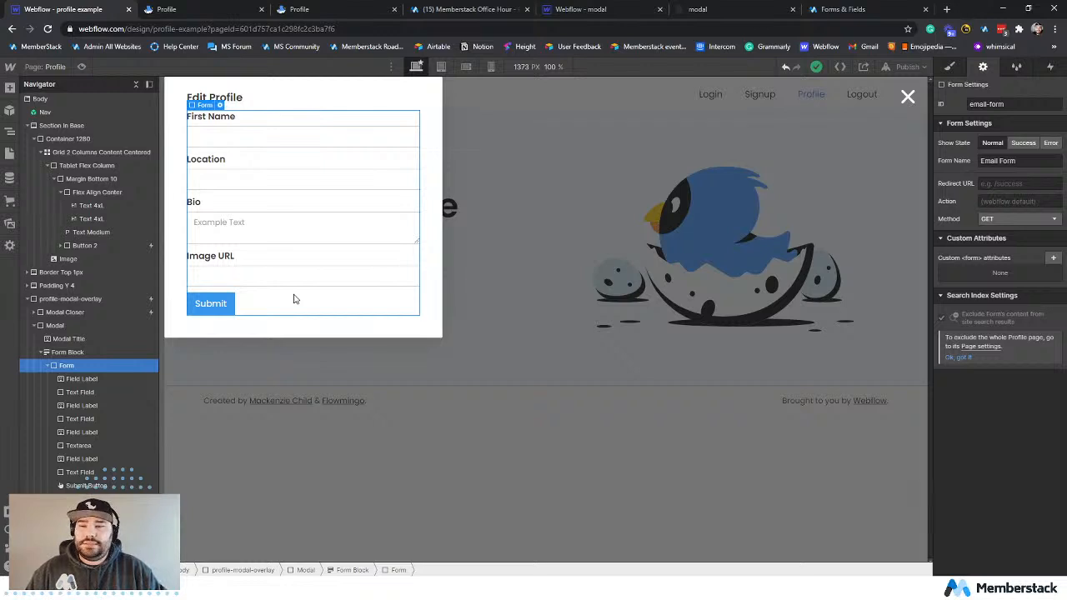
Switch to Memberstack and copy the data-ms-form="profile" attribute for profile update forms from the attribute reference.
{"action": "left_click", "coordinate": [843, 9]}
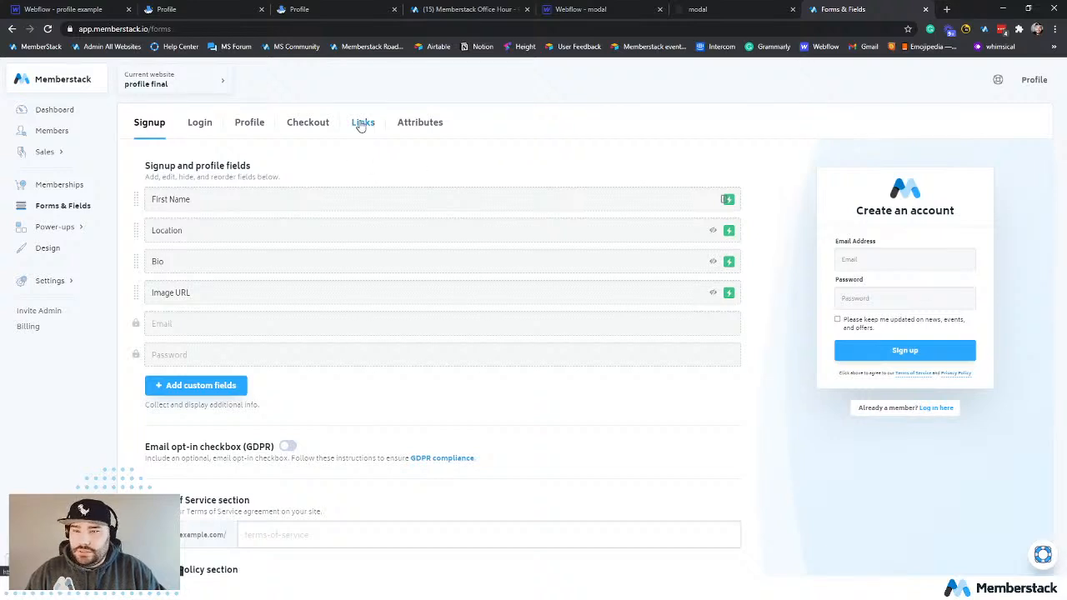
{"action": "left_click", "coordinate": [416, 125]}
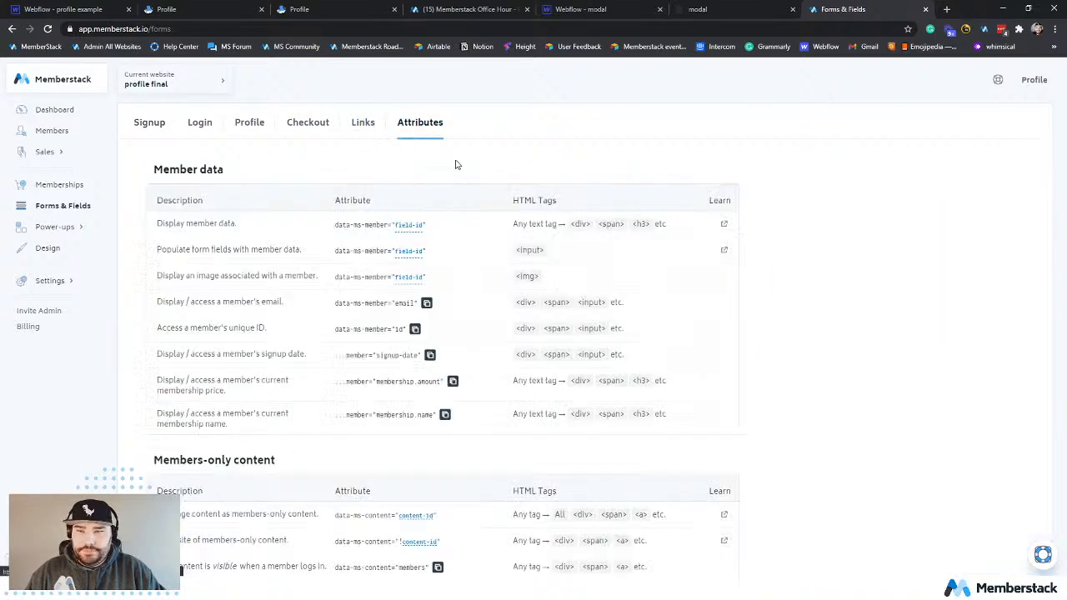
{"action": "middle_click", "coordinate": [796, 239]}
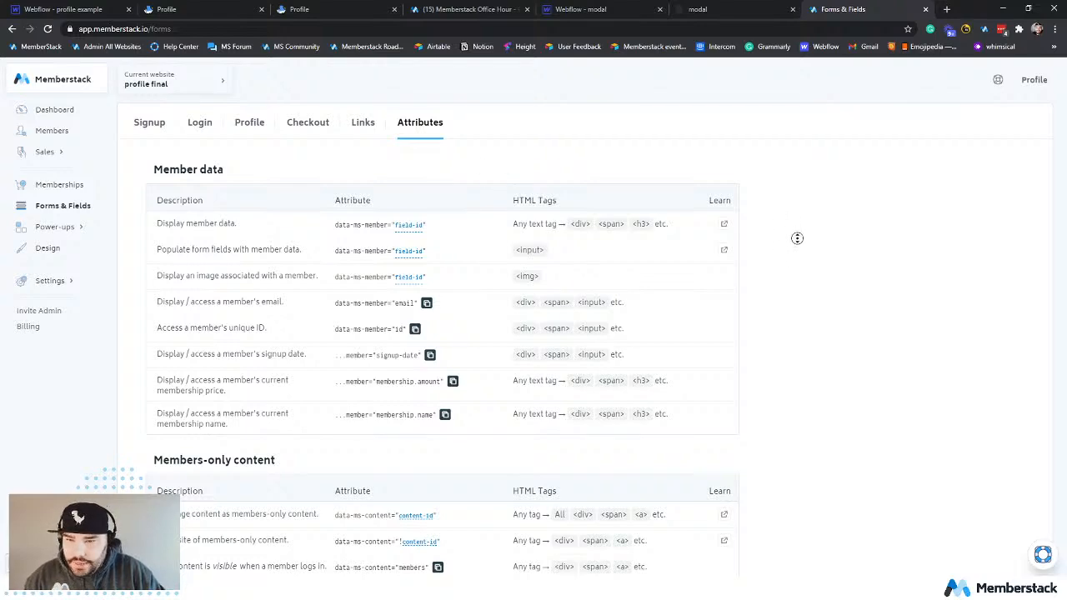
{"action": "middle_click", "coordinate": [792, 264]}
{"action": "scroll", "coordinate": [785, 293], "scroll_direction": "down", "scroll_amount": 2}
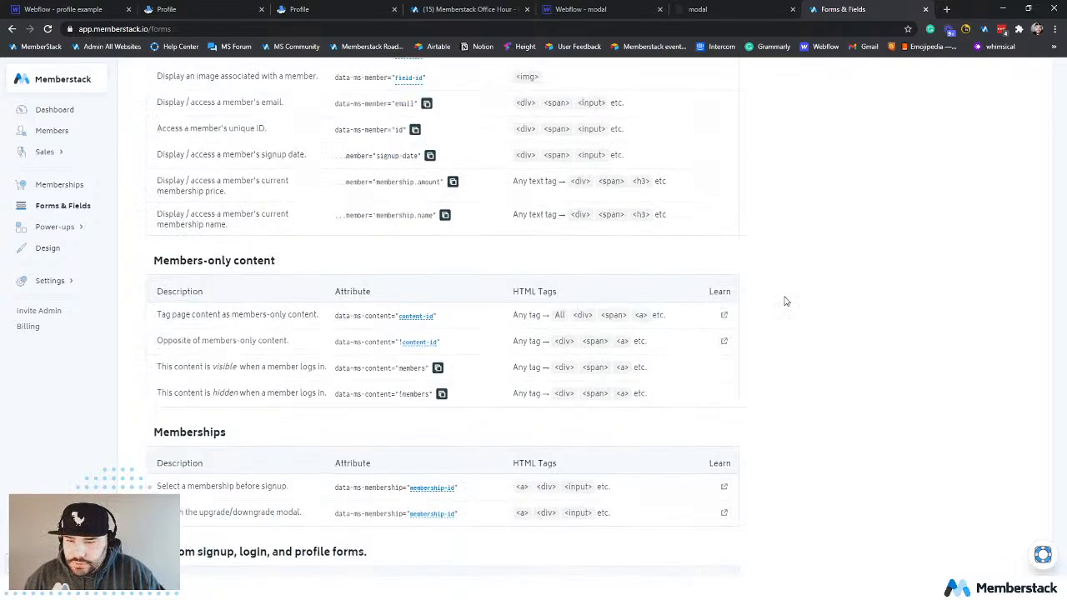
{"action": "scroll", "coordinate": [293, 383], "scroll_direction": "down", "scroll_amount": 3}
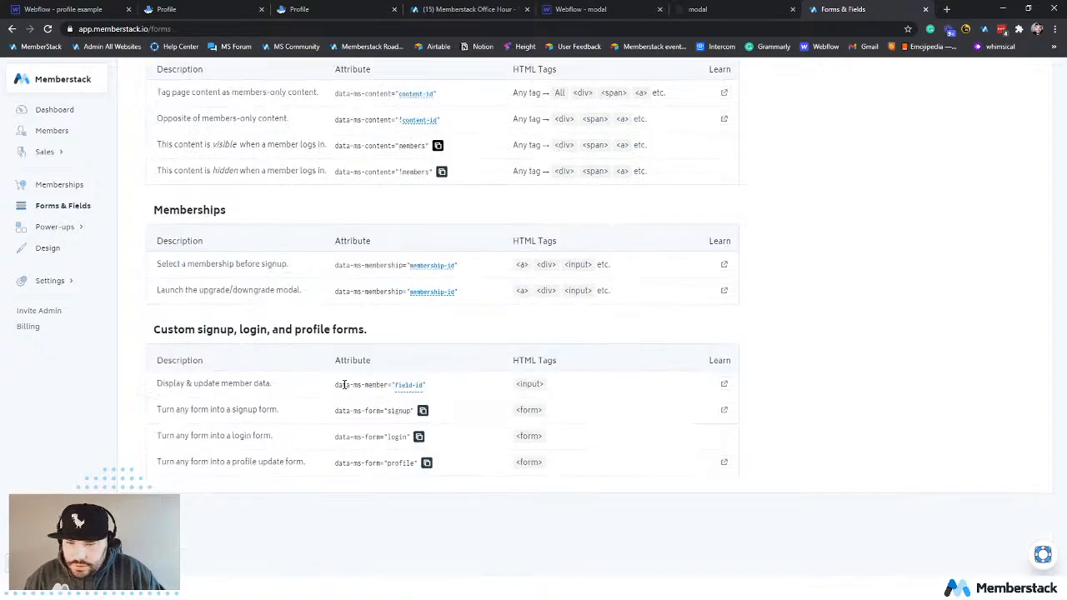
{"action": "left_click_drag", "start_coordinate": [182, 384], "coordinate": [273, 384]}
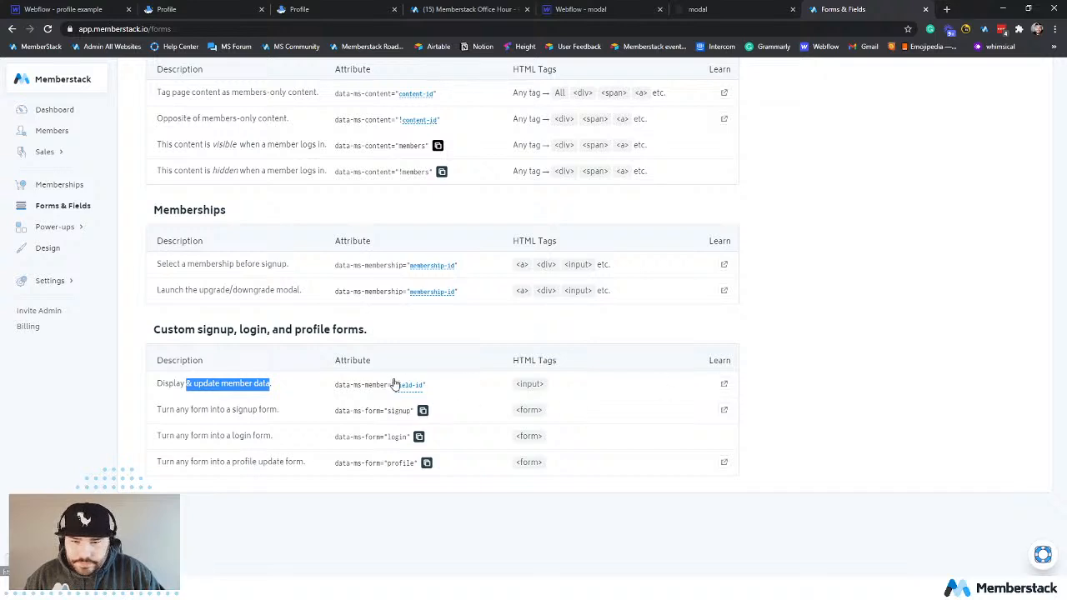
{"action": "left_click_drag", "start_coordinate": [334, 384], "coordinate": [385, 385]}
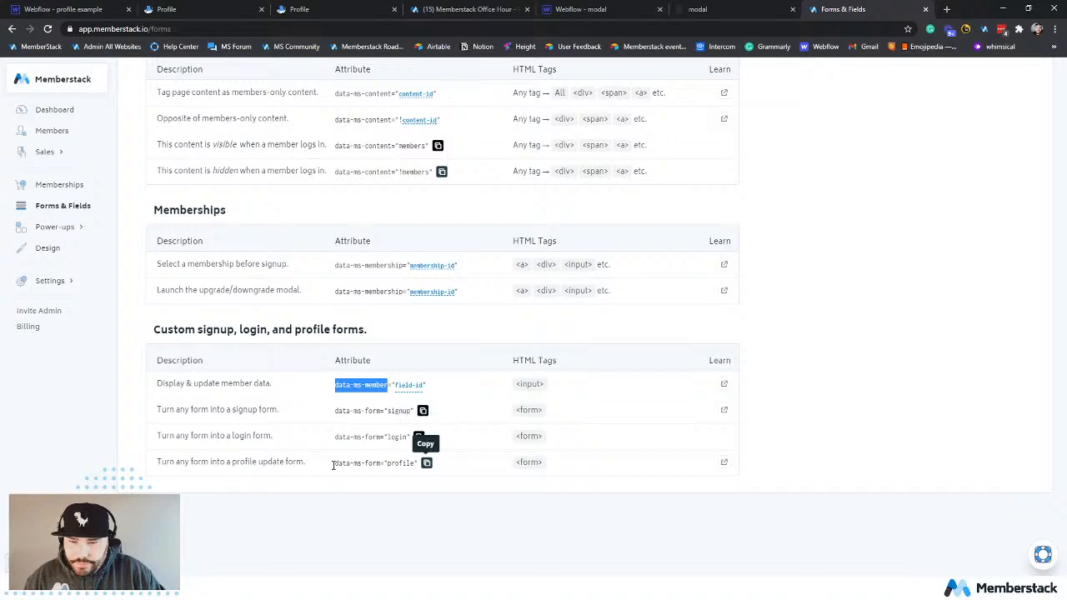
{"action": "left_click_drag", "start_coordinate": [333, 464], "coordinate": [379, 457]}
{"action": "left_click", "coordinate": [381, 462]}
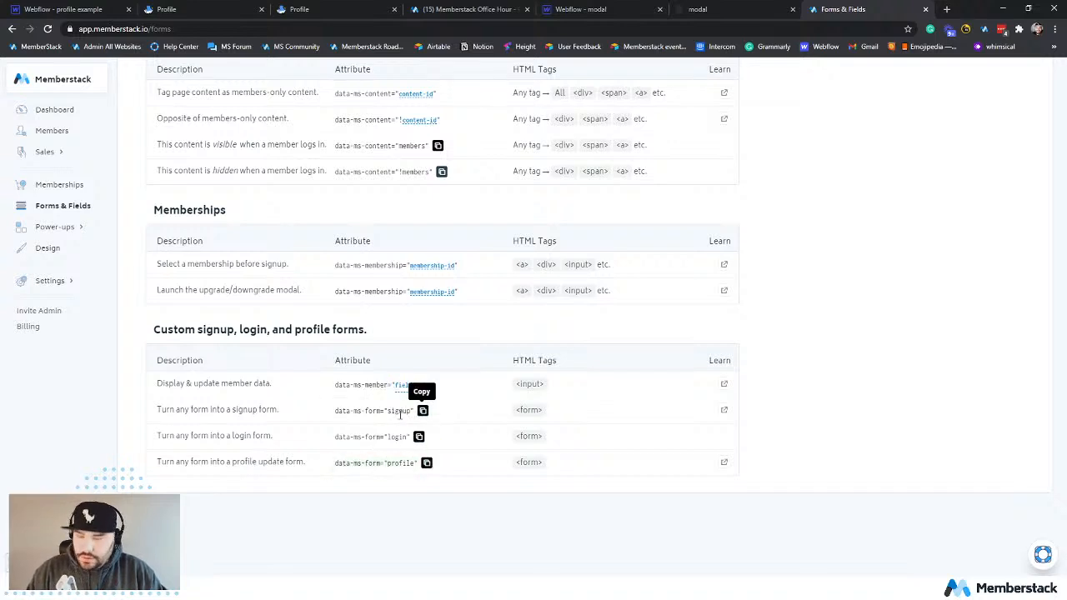
Back in Webflow, add a custom attribute named data-ms-form with the value profile to the Edit Profile form.
{"action": "left_click", "coordinate": [62, 9]}
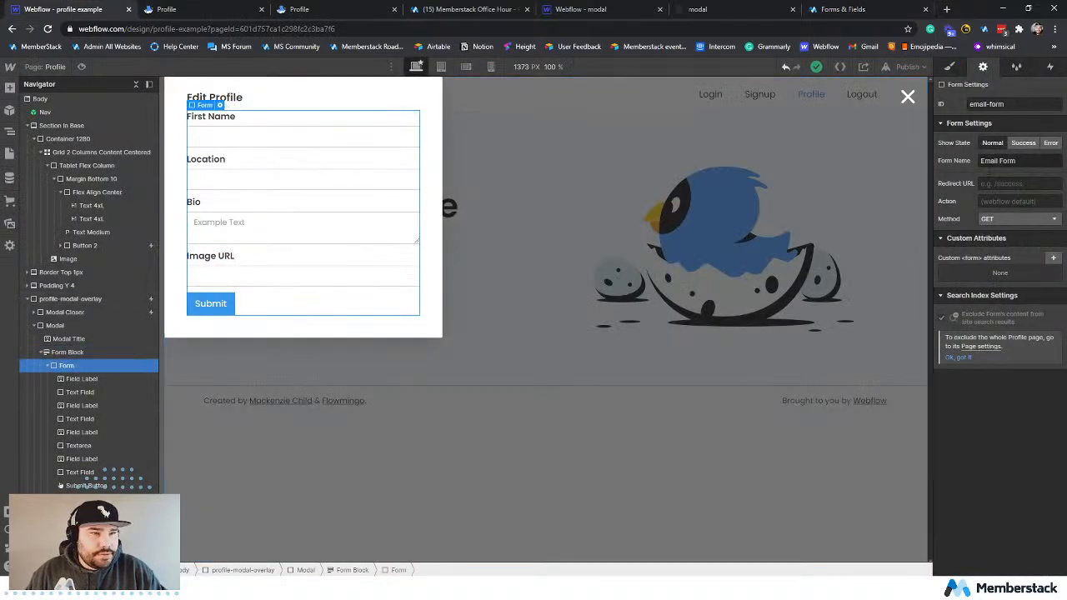
{"action": "left_click", "coordinate": [989, 185]}
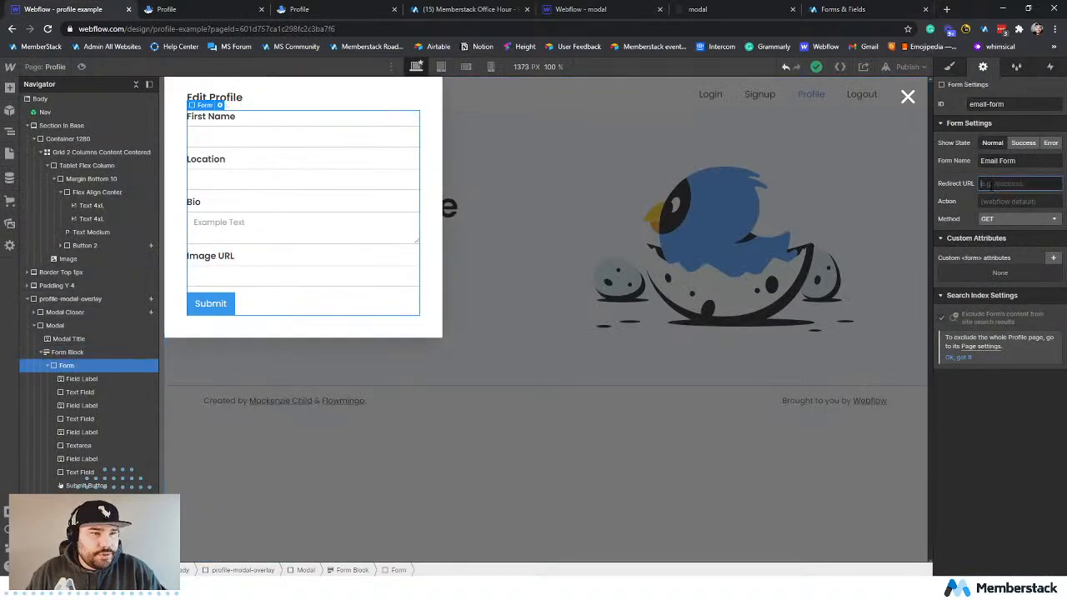
{"action": "left_click", "coordinate": [1053, 257]}
{"action": "key", "text": "ctrl+v"}
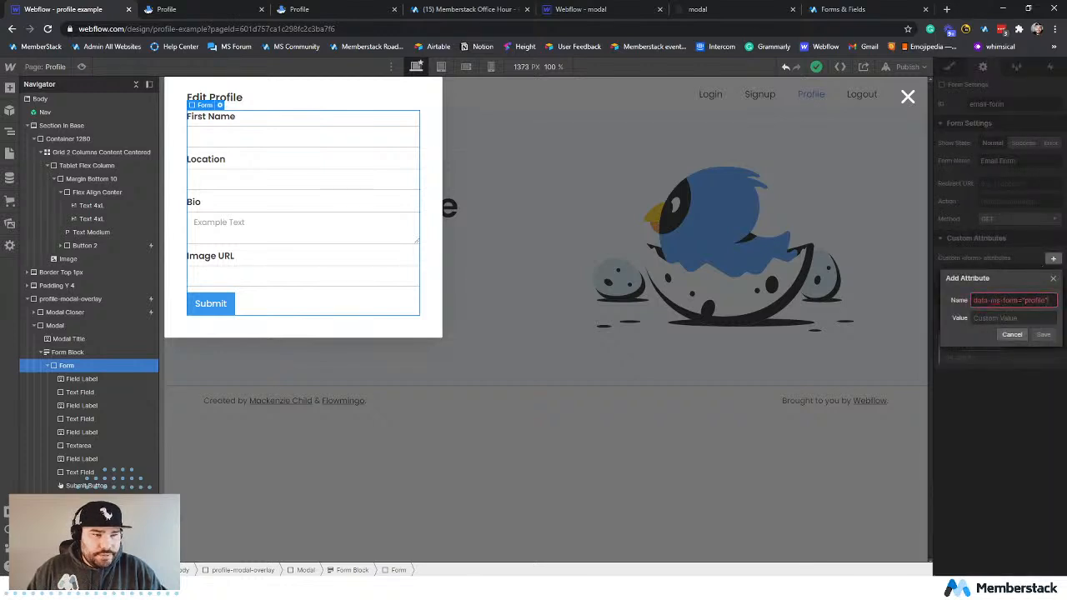
{"action": "left_click_drag", "start_coordinate": [1024, 300], "coordinate": [1034, 300]}
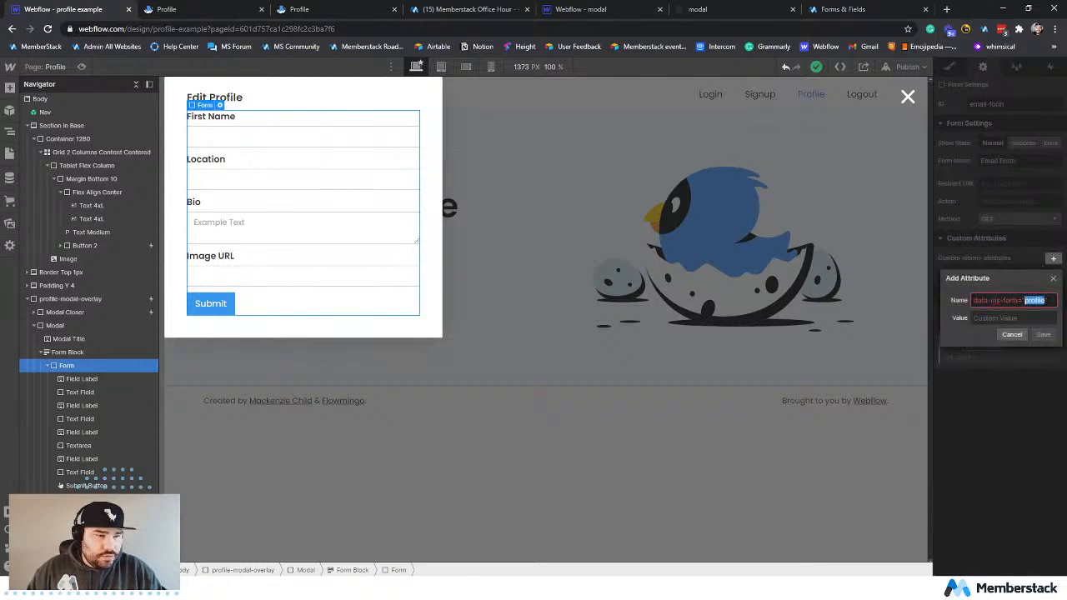
{"action": "key", "text": "ctrl+x"}
{"action": "left_click", "coordinate": [1027, 317]}
{"action": "key", "text": "ctrl+v"}
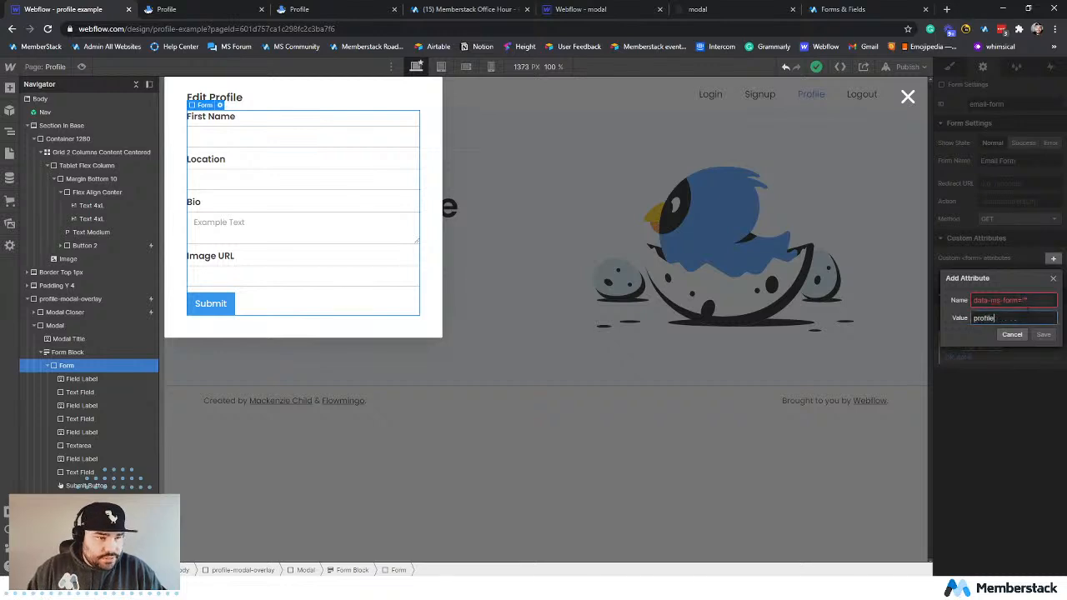
{"action": "key", "text": "BackSpace"}
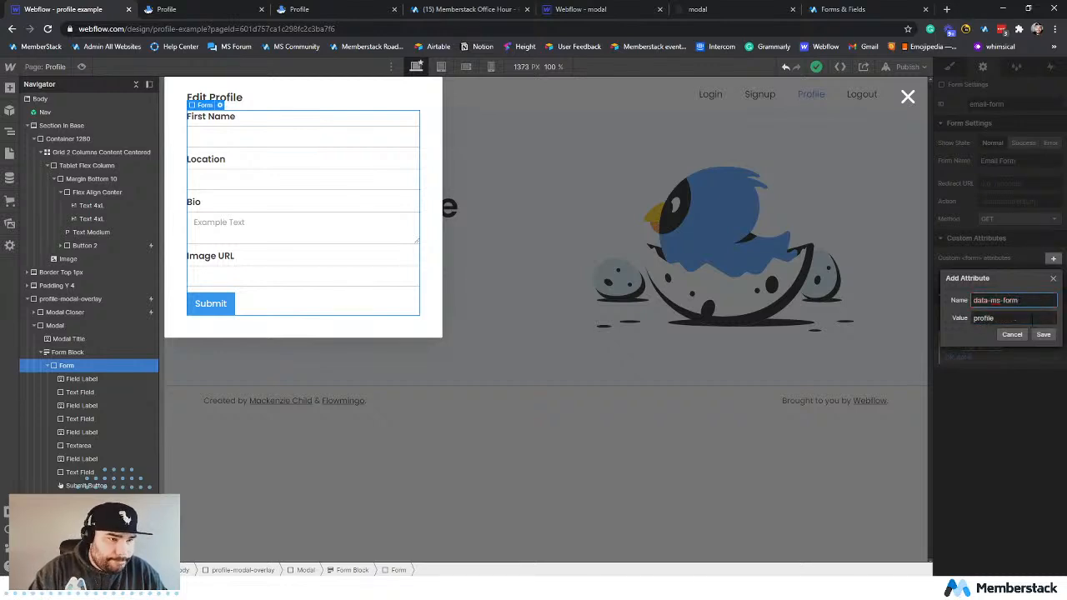
{"action": "left_click", "coordinate": [1042, 334]}
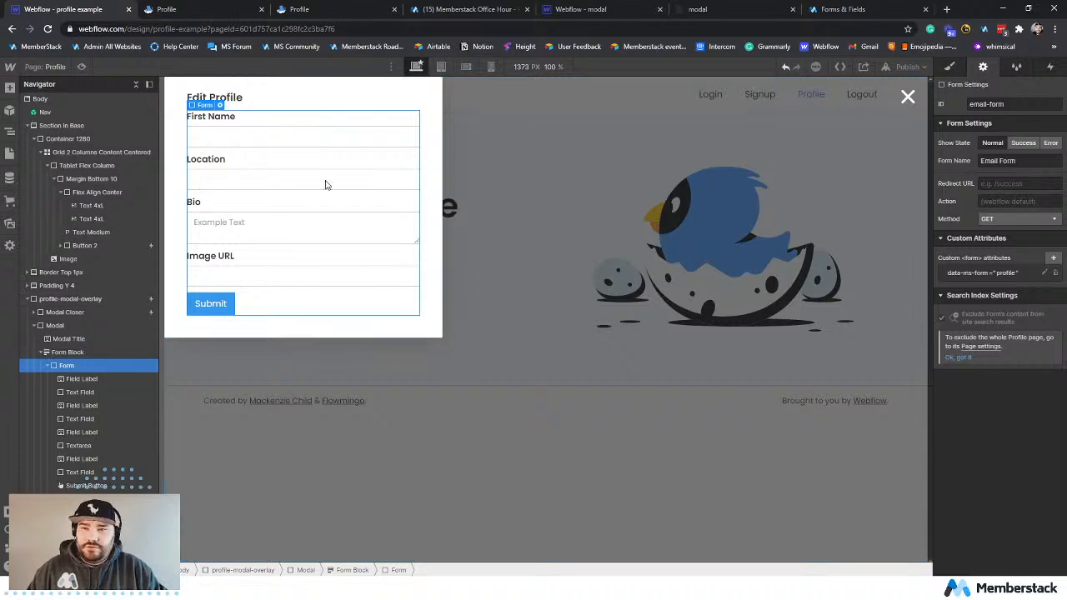
Switch to Memberstack, look up the member data attribute, and copy the data-ms-member name from the First Name field's details.
{"action": "left_click", "coordinate": [833, 9]}
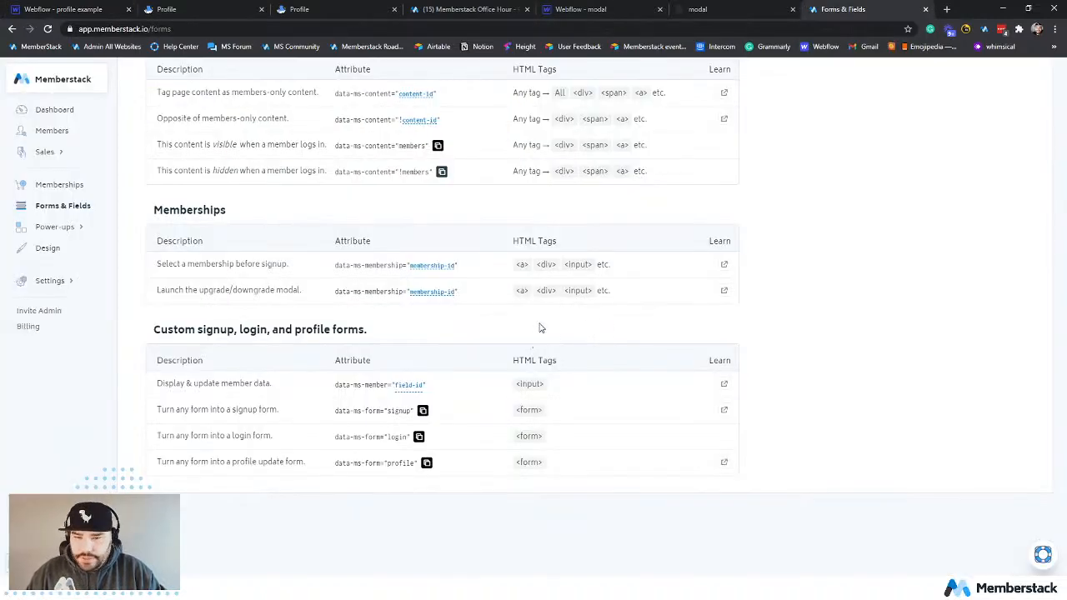
{"action": "scroll", "coordinate": [538, 326], "scroll_direction": "up", "scroll_amount": 3}
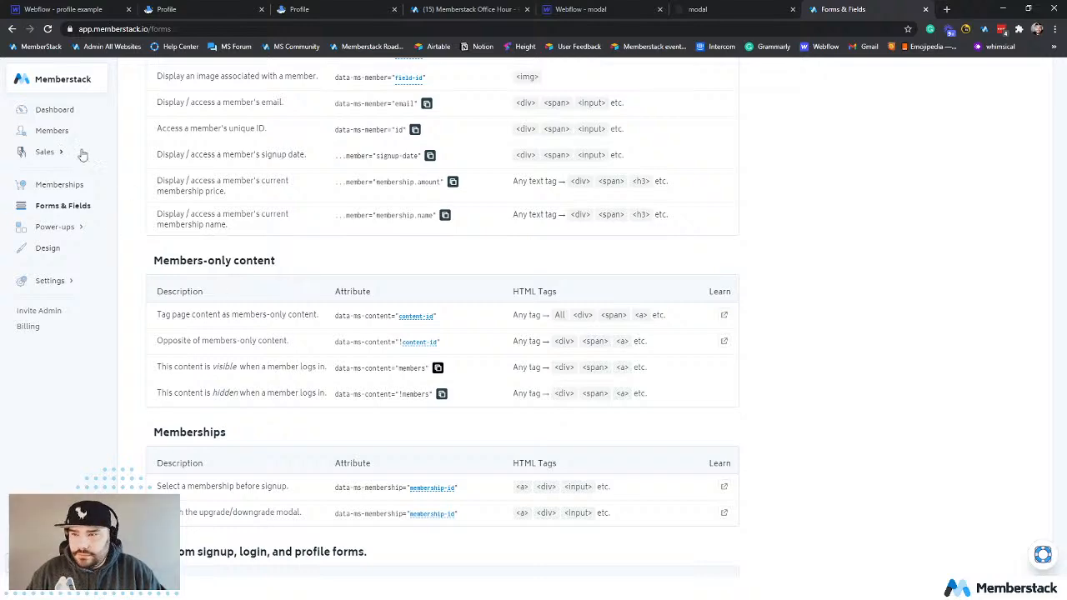
{"action": "scroll", "coordinate": [432, 350], "scroll_direction": "down", "scroll_amount": 2}
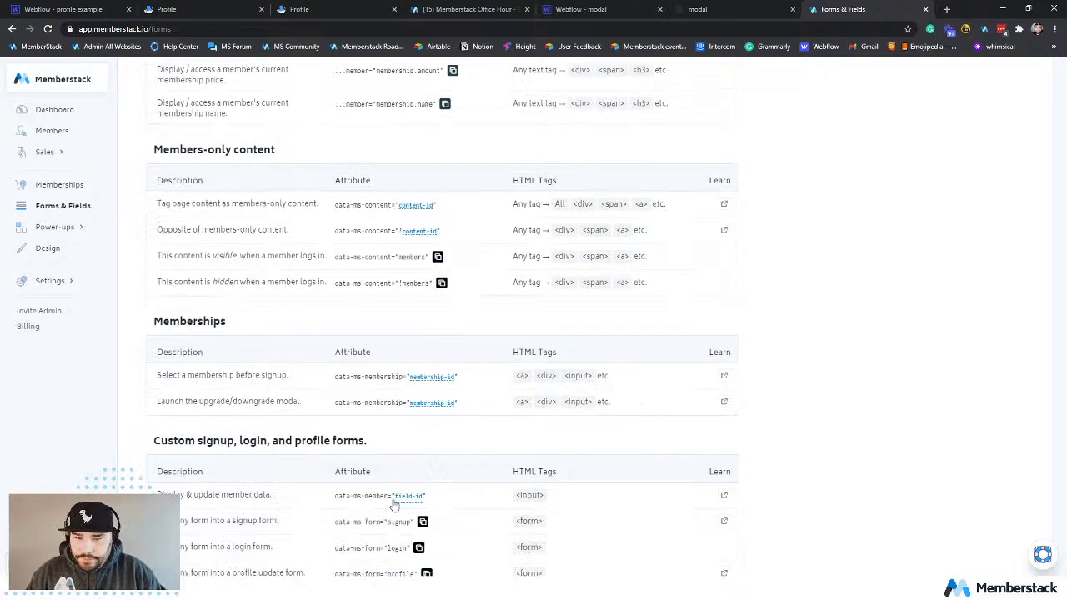
{"action": "left_click_drag", "start_coordinate": [335, 497], "coordinate": [387, 497]}
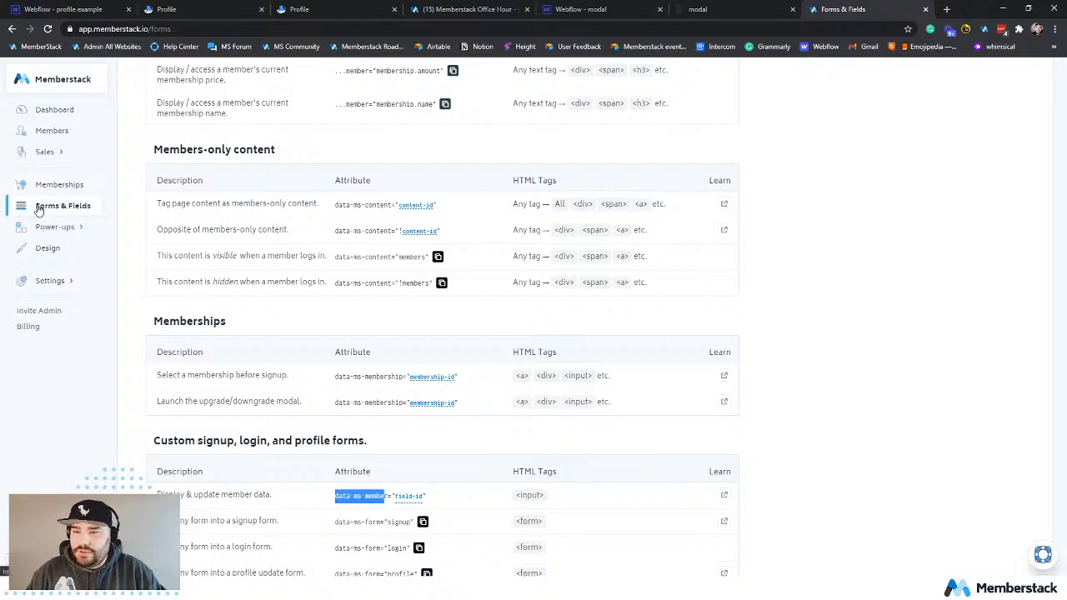
{"action": "left_click", "coordinate": [38, 205]}
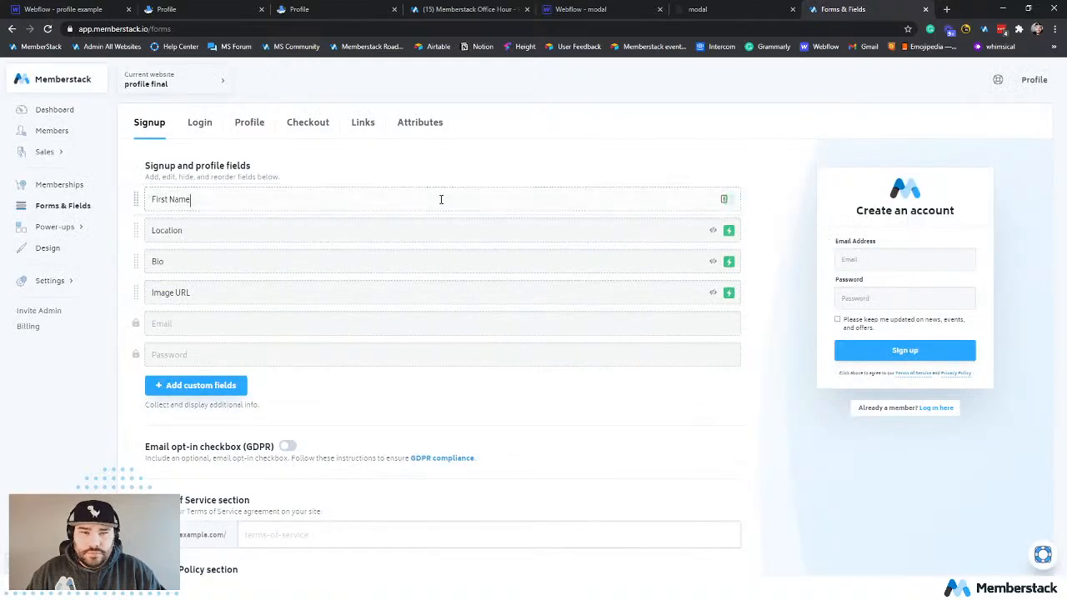
{"action": "left_click", "coordinate": [440, 200]}
{"action": "left_click", "coordinate": [956, 166]}
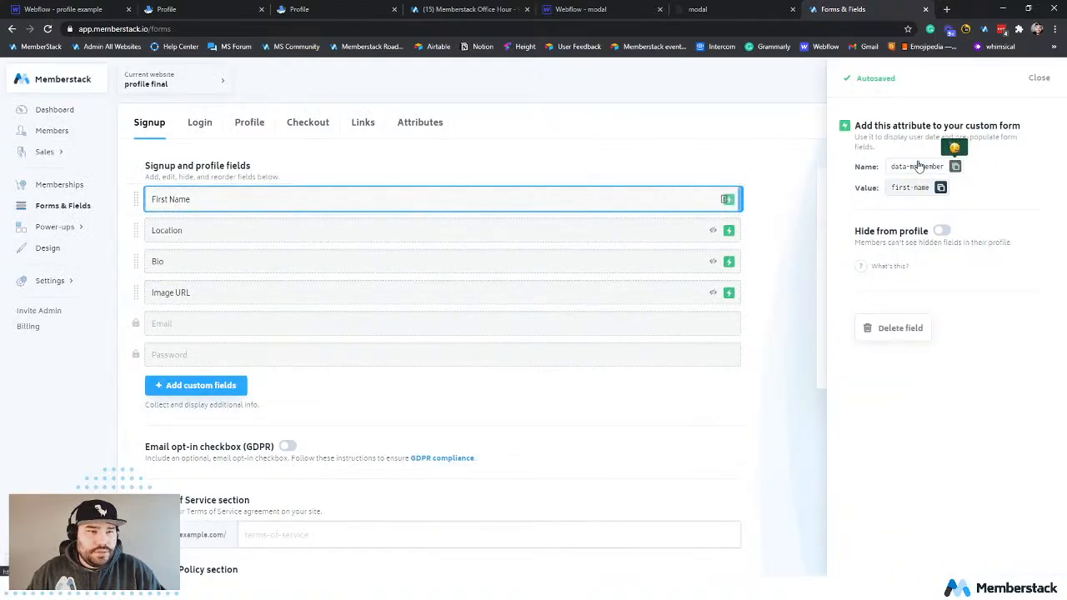
In Webflow, add a custom attribute named data-ms-member with the value first-name to the First Name input.
{"action": "left_click", "coordinate": [63, 10]}
{"action": "left_click", "coordinate": [250, 138]}
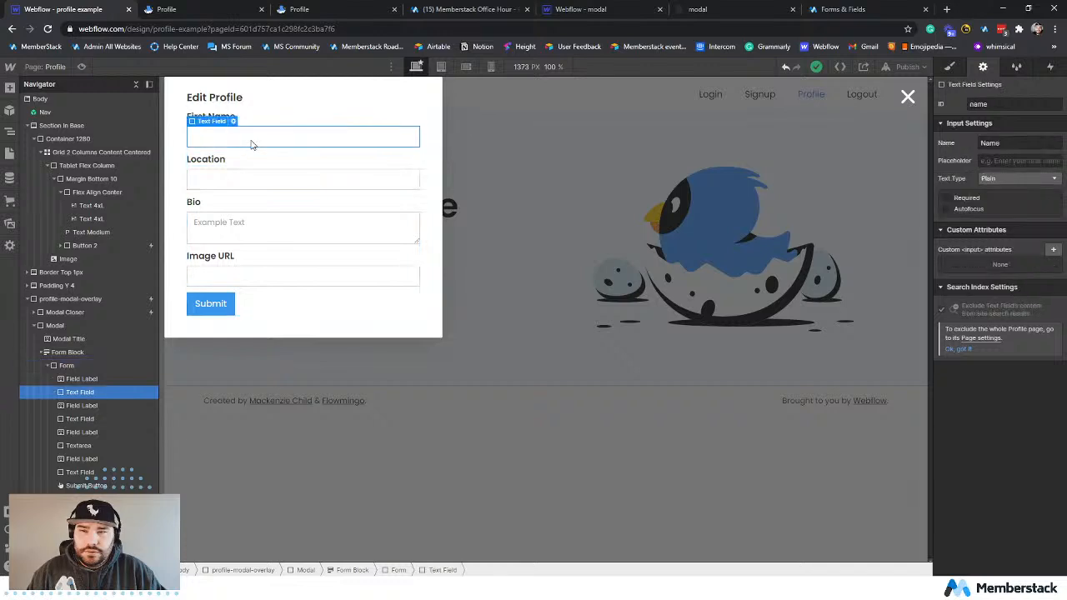
{"action": "left_click", "coordinate": [1053, 250]}
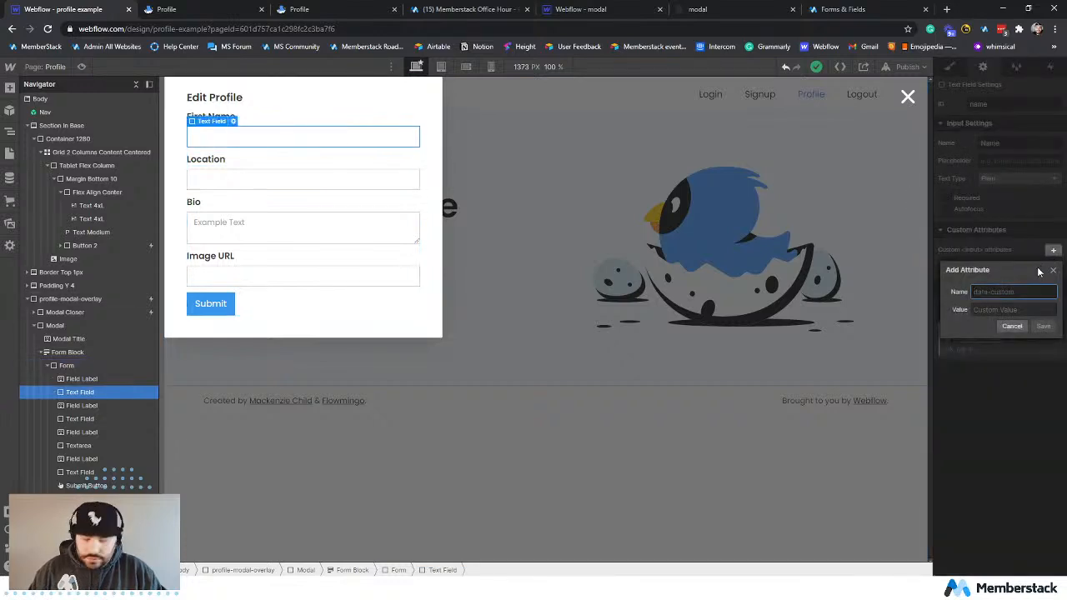
{"action": "key", "text": "ctrl+v"}
{"action": "key", "text": "Tab"}
{"action": "left_click", "coordinate": [842, 9]}
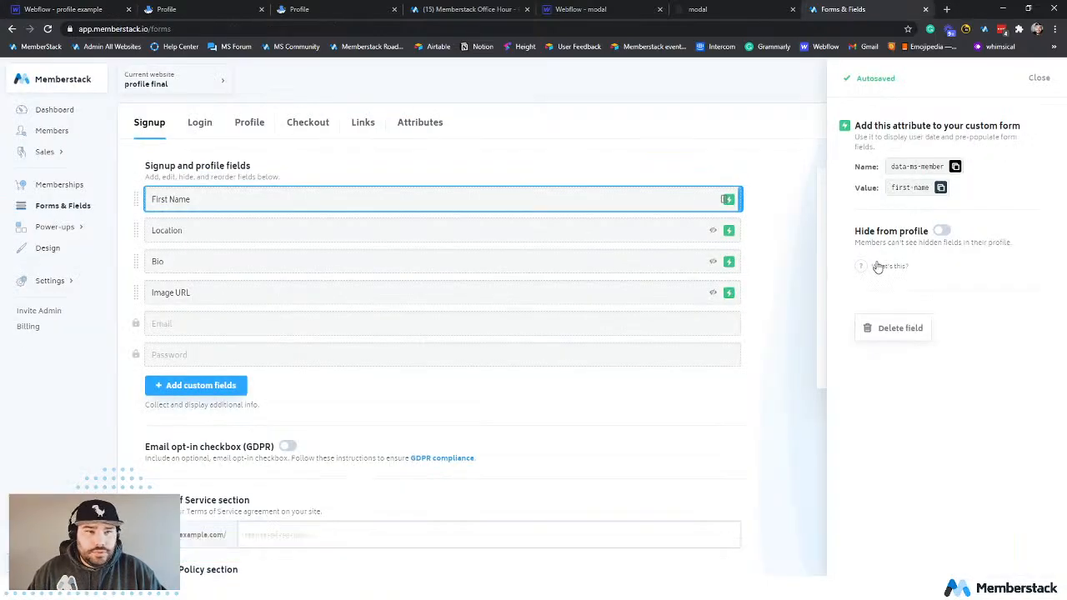
{"action": "left_click", "coordinate": [92, 9]}
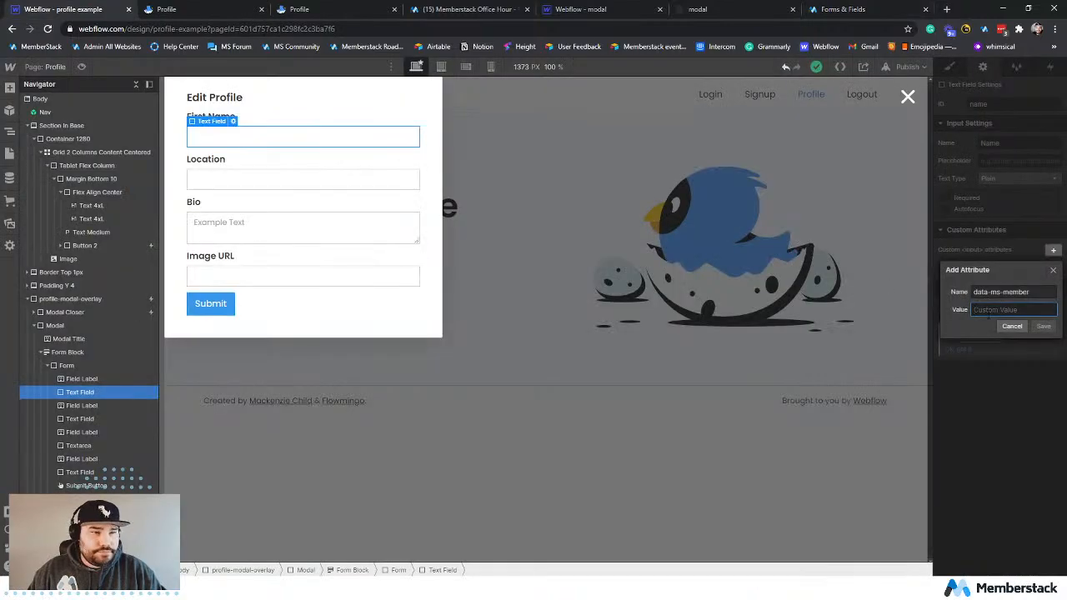
{"action": "key", "text": "ctrl+v"}
{"action": "left_click", "coordinate": [1042, 326]}
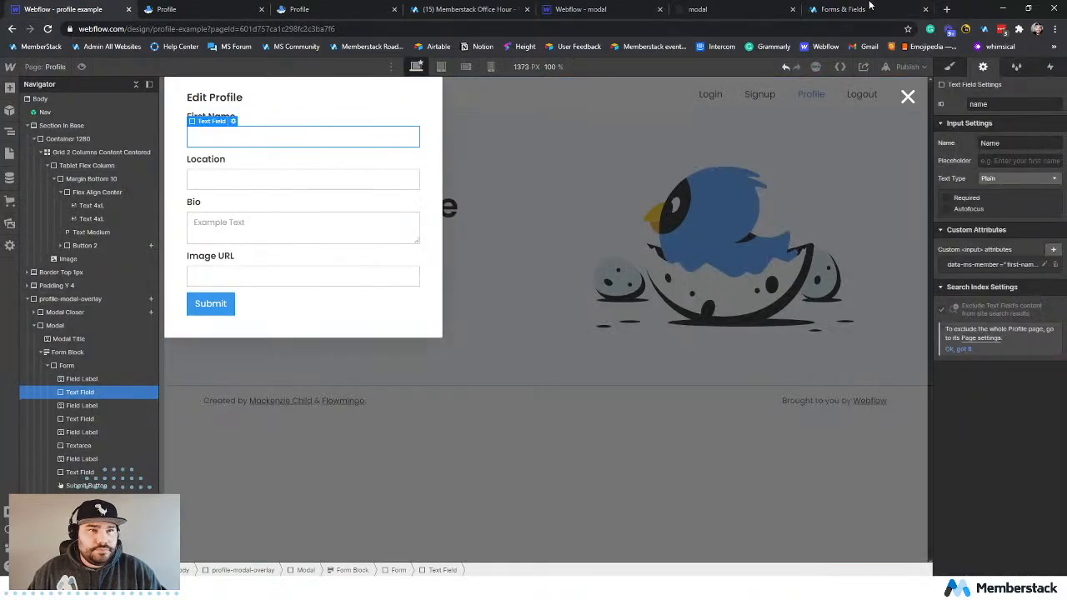
Copy the attribute name from Memberstack's Location field and add data-ms-member with the value location to the Location input in Webflow.
{"action": "left_click", "coordinate": [297, 183]}
{"action": "left_click", "coordinate": [875, 9]}
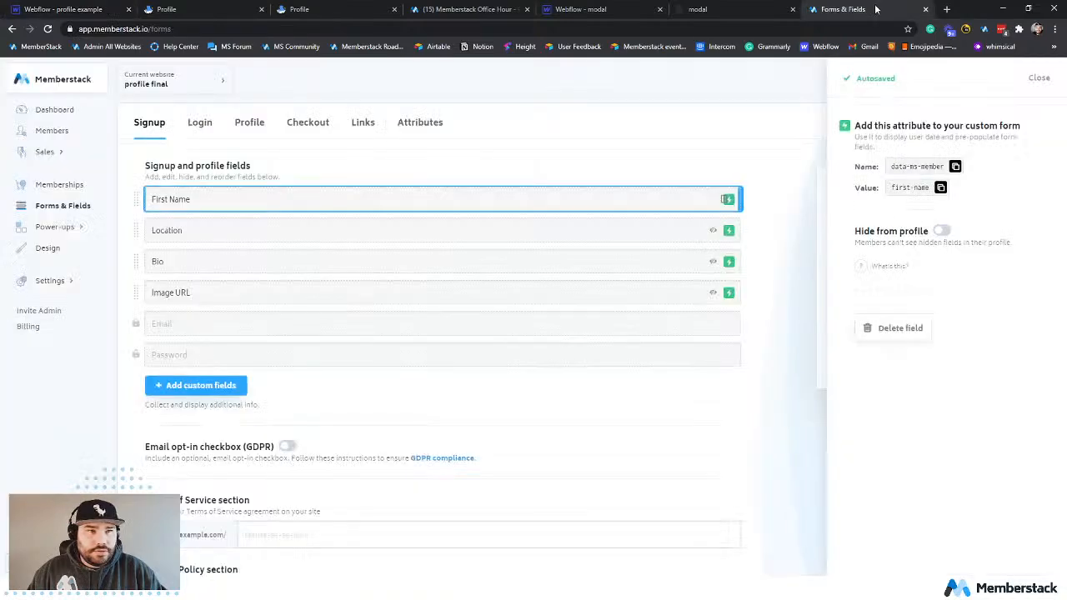
{"action": "left_click", "coordinate": [409, 231]}
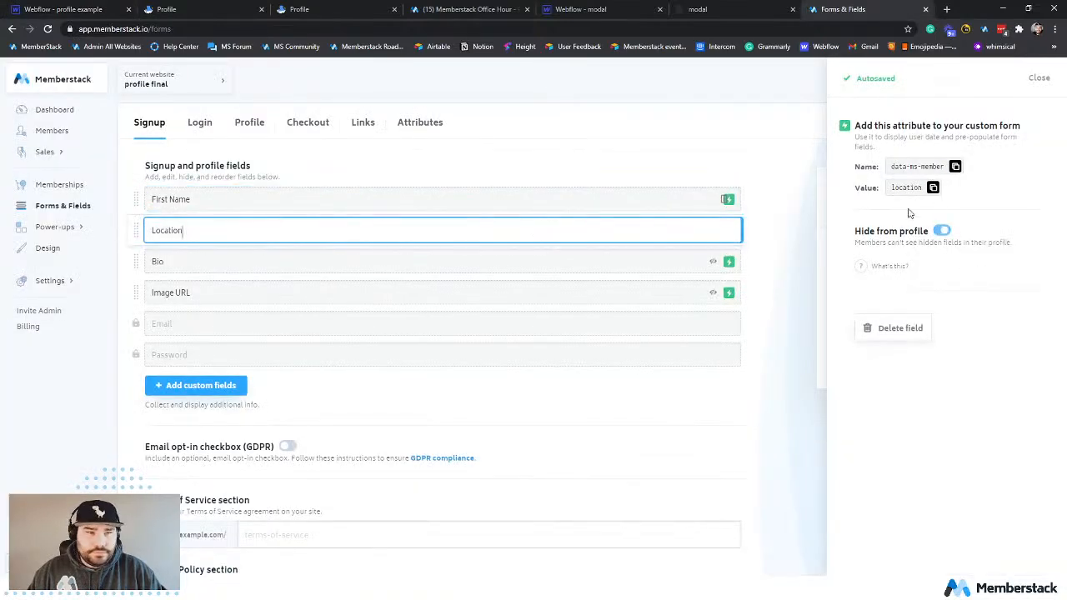
{"action": "left_click", "coordinate": [956, 168]}
{"action": "left_click", "coordinate": [40, 8]}
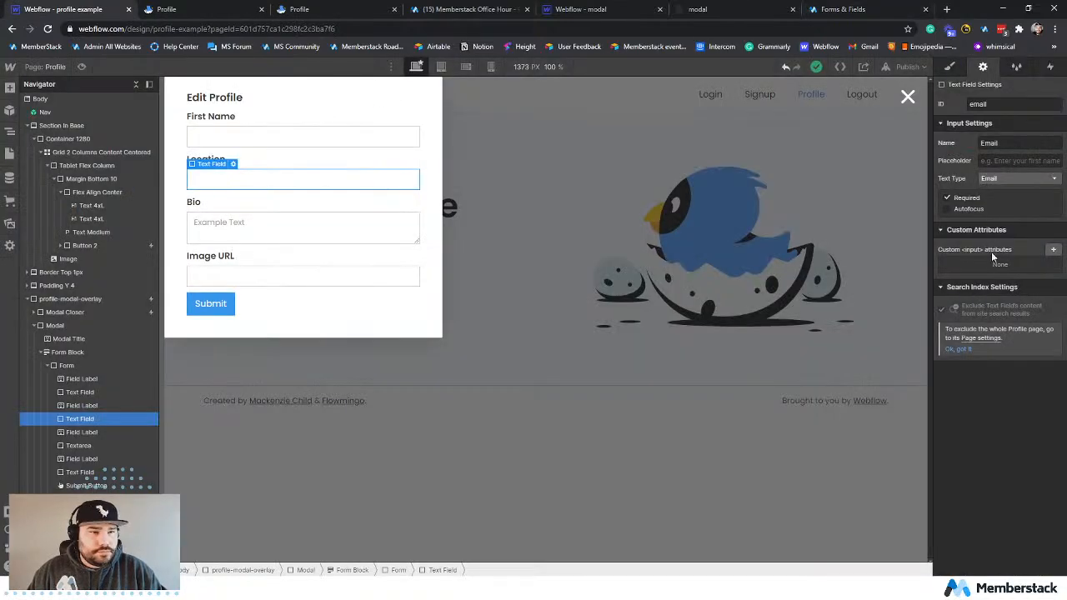
{"action": "left_click", "coordinate": [1053, 249]}
{"action": "key", "text": "ctrl+v"}
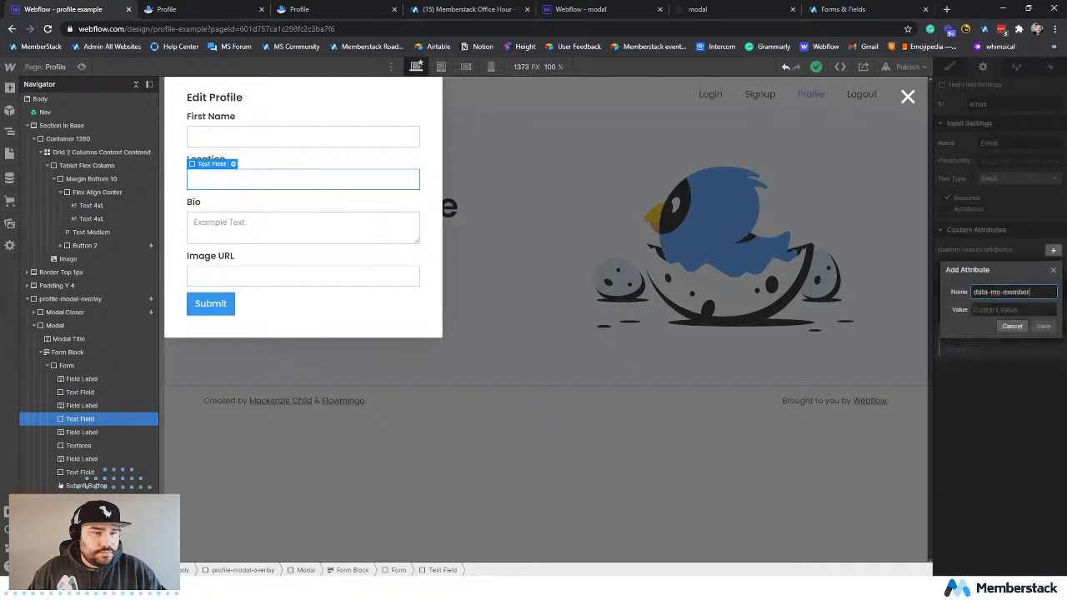
{"action": "key", "text": "Tab"}
{"action": "type", "text": "location"}
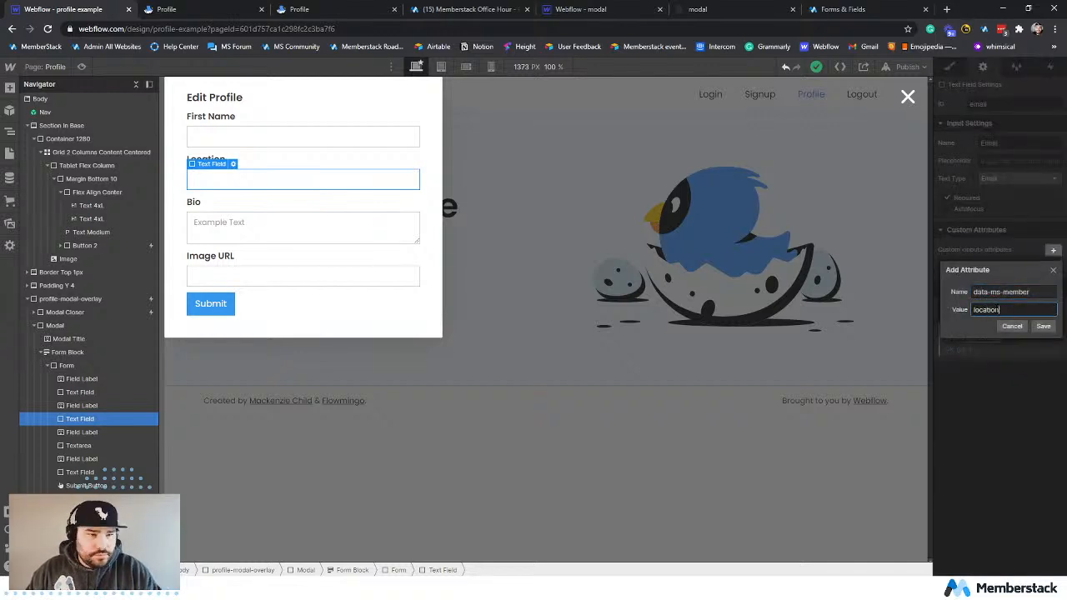
{"action": "left_click", "coordinate": [1042, 326]}
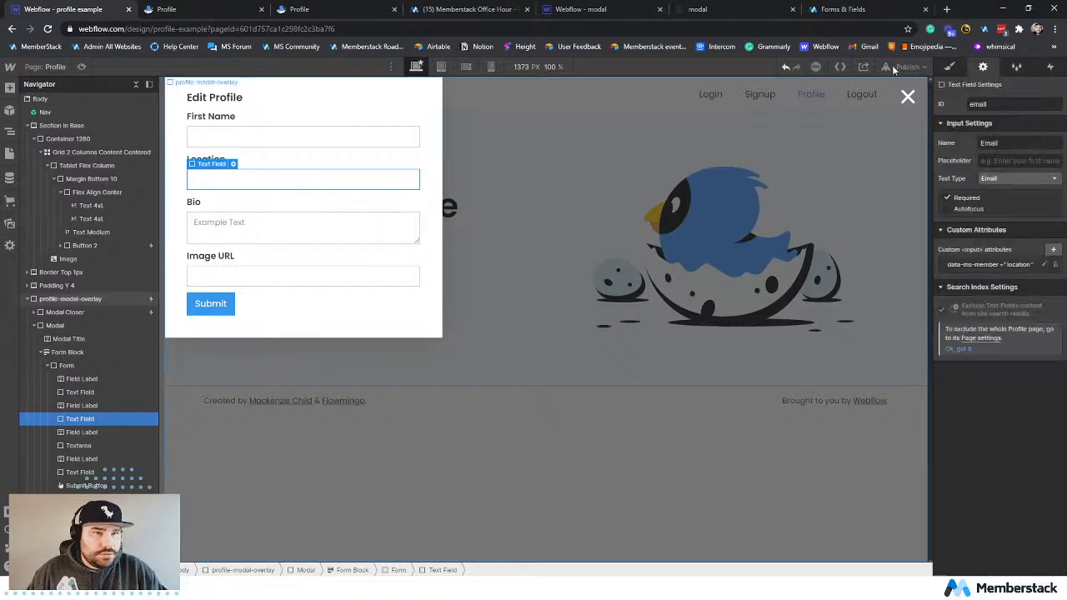
Switch to Memberstack and copy the data-ms-member attribute name from the Bio field's details.
{"action": "left_click", "coordinate": [842, 9]}
{"action": "left_click", "coordinate": [338, 260]}
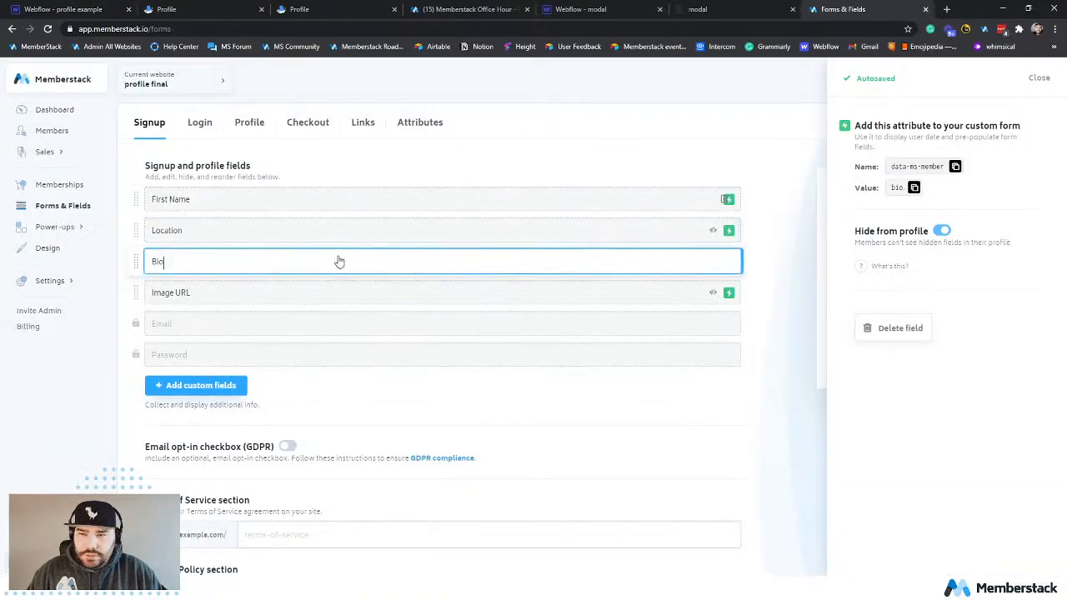
{"action": "left_click", "coordinate": [954, 167]}
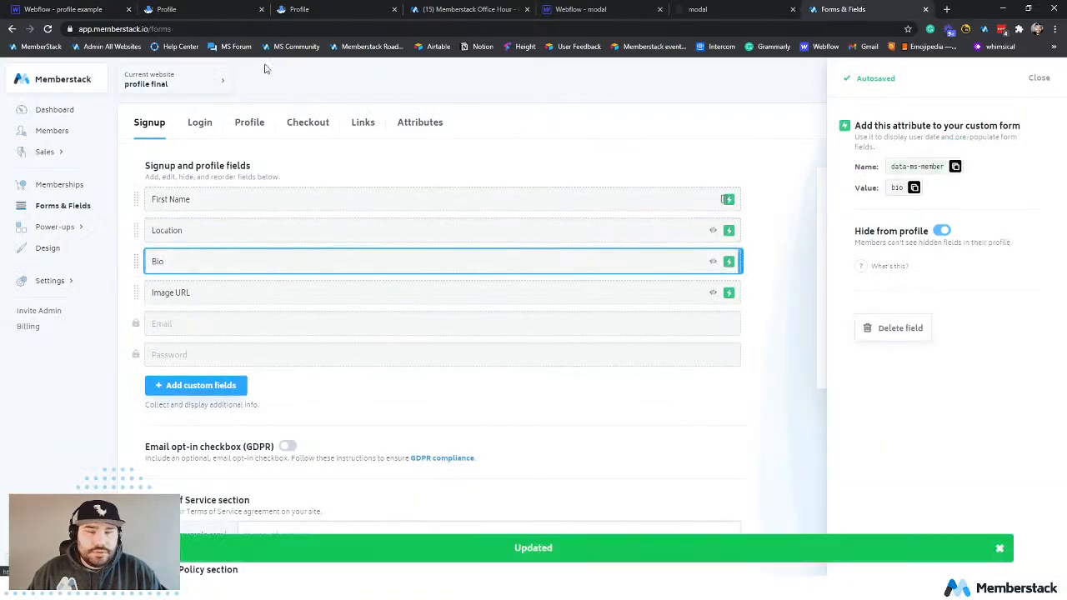
In Webflow, add a custom attribute named data-ms-member with the value bio to the Bio text area.
{"action": "left_click", "coordinate": [71, 9]}
{"action": "left_click", "coordinate": [361, 237]}
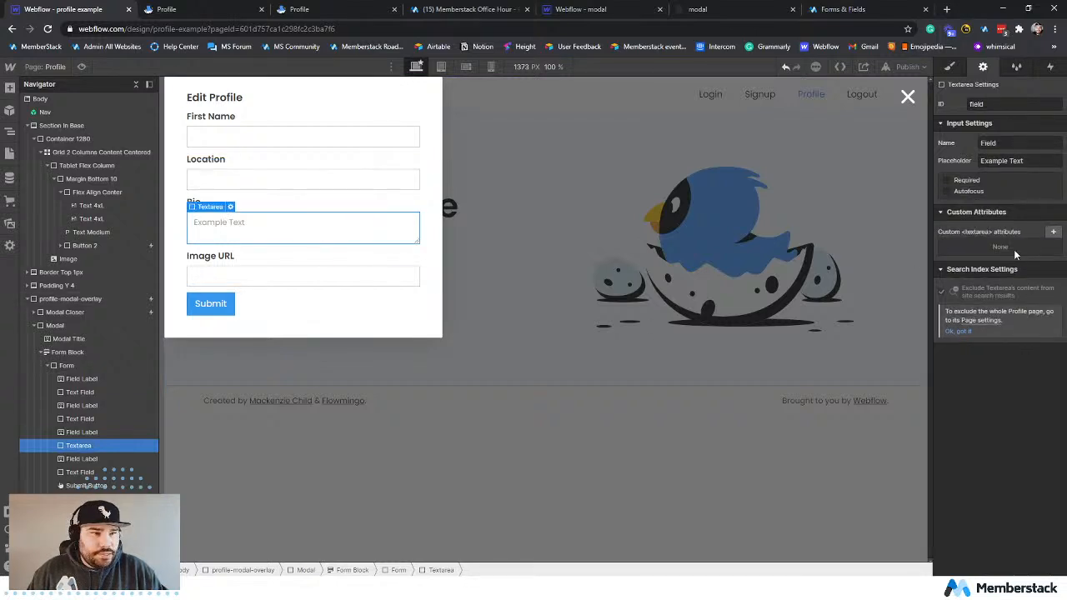
{"action": "left_click", "coordinate": [1051, 231]}
{"action": "key", "text": "ctrl+v"}
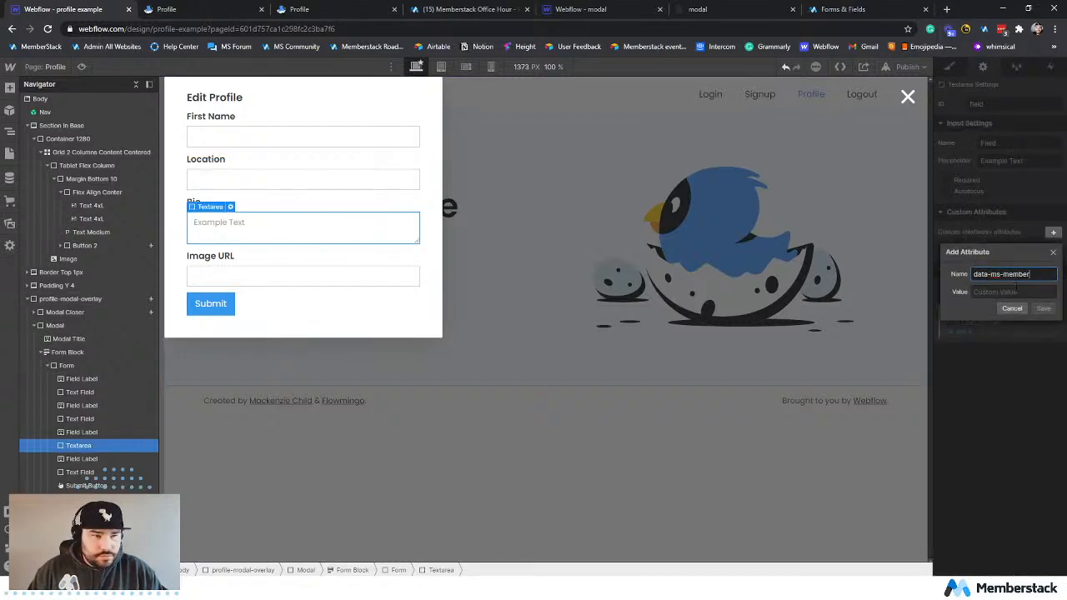
{"action": "left_click", "coordinate": [1014, 290]}
{"action": "type", "text": "bio"}
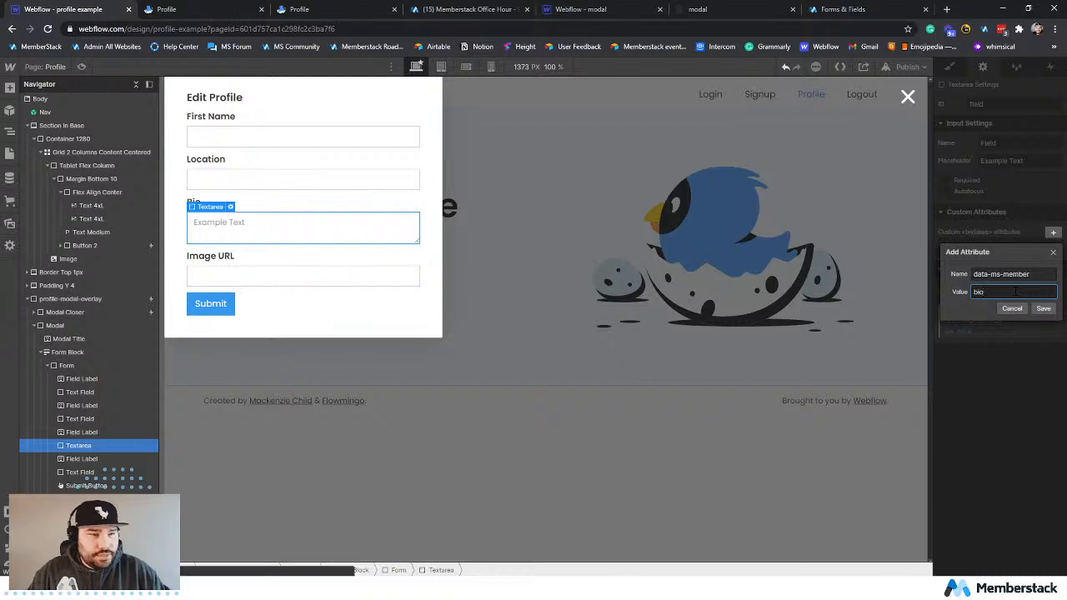
{"action": "left_click", "coordinate": [1044, 309]}
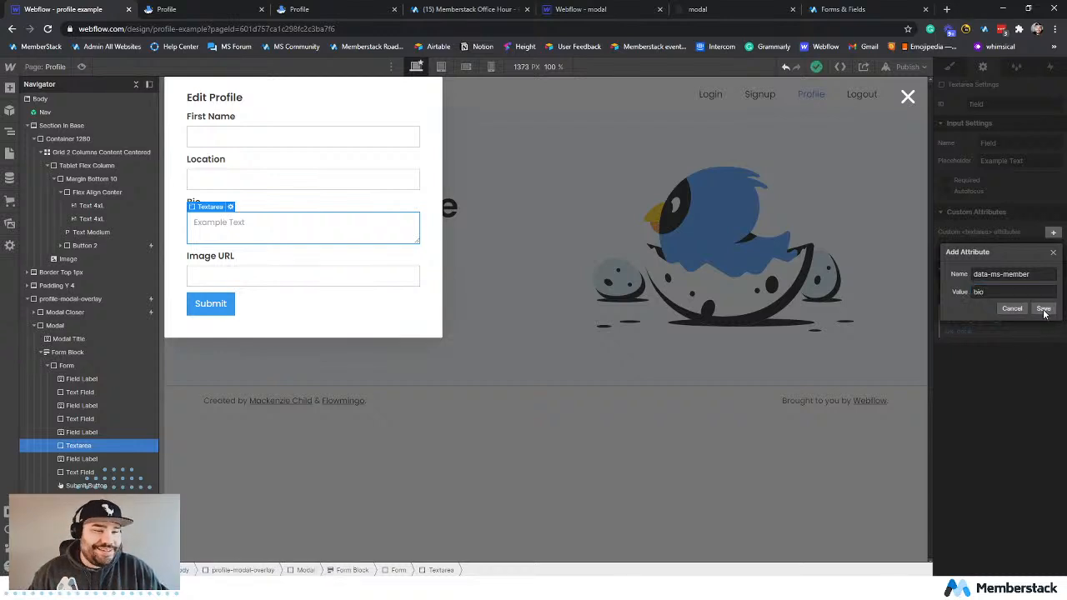
Copy the attribute name from Memberstack's Image URL field and start a custom attribute named data-ms-member on Webflow's Image URL input.
{"action": "left_click", "coordinate": [333, 276]}
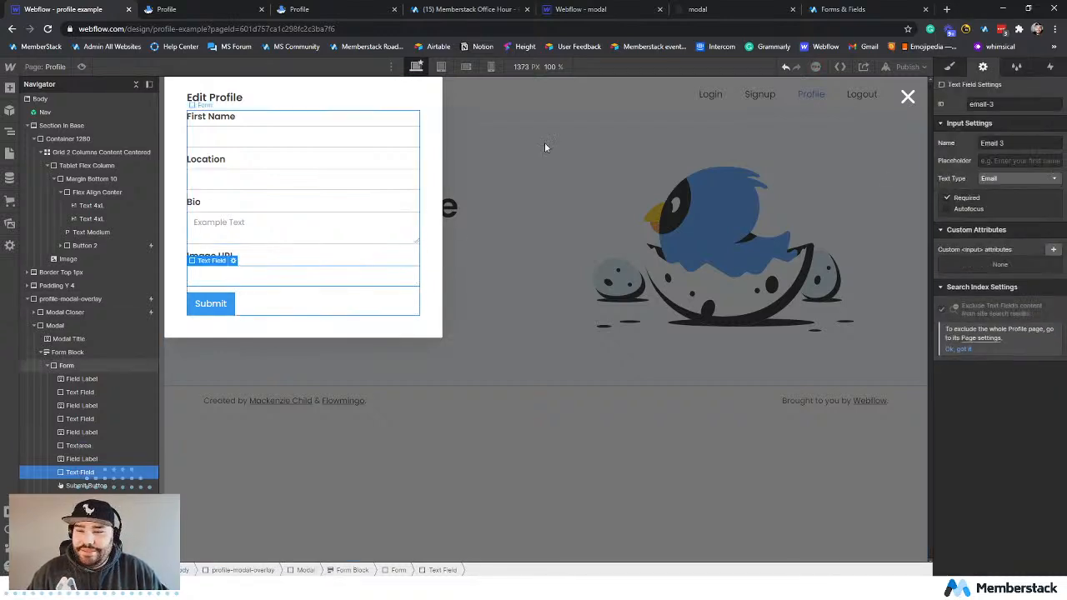
{"action": "left_click", "coordinate": [842, 10]}
{"action": "left_click", "coordinate": [172, 292]}
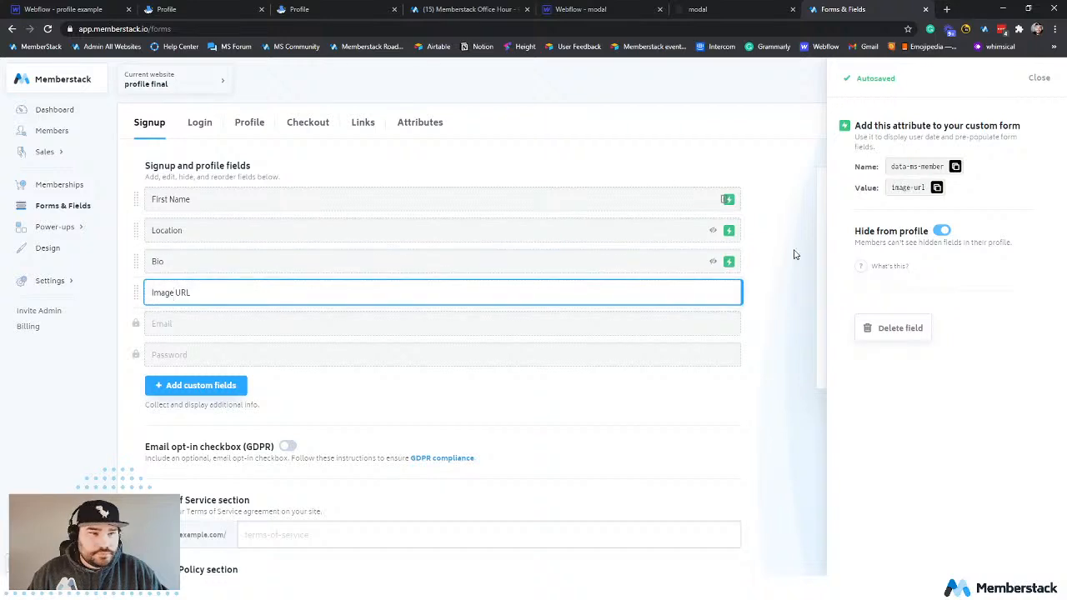
{"action": "left_click", "coordinate": [954, 166]}
{"action": "key", "text": "ctrl+1"}
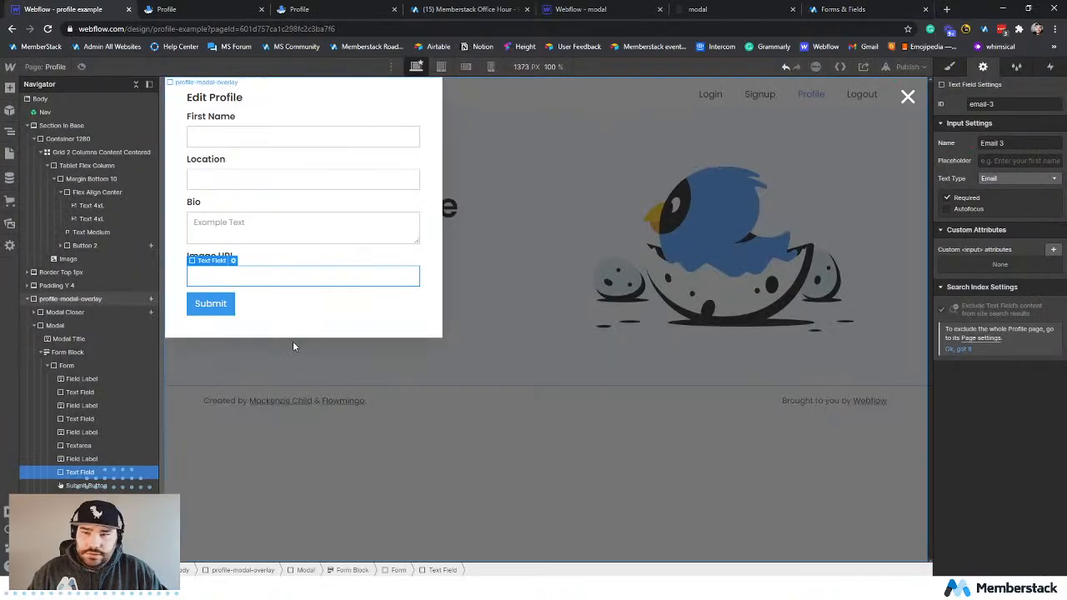
{"action": "left_click", "coordinate": [1052, 249]}
{"action": "key", "text": "ctrl+v"}
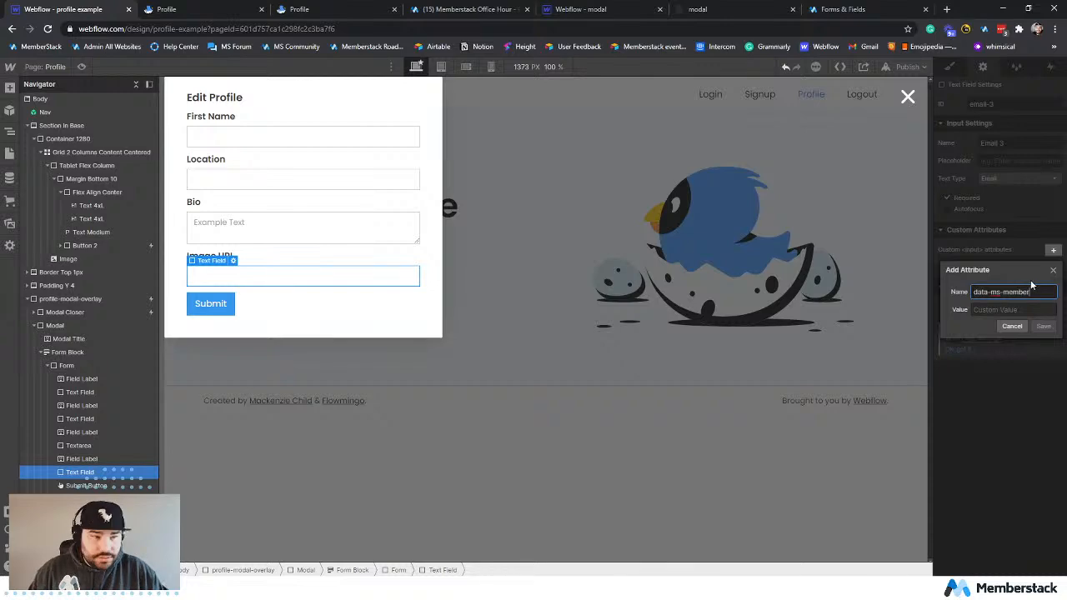
Copy the value image-url from Memberstack, enter it as the Image URL input's attribute value in Webflow, and save the attribute.
{"action": "left_click", "coordinate": [843, 9]}
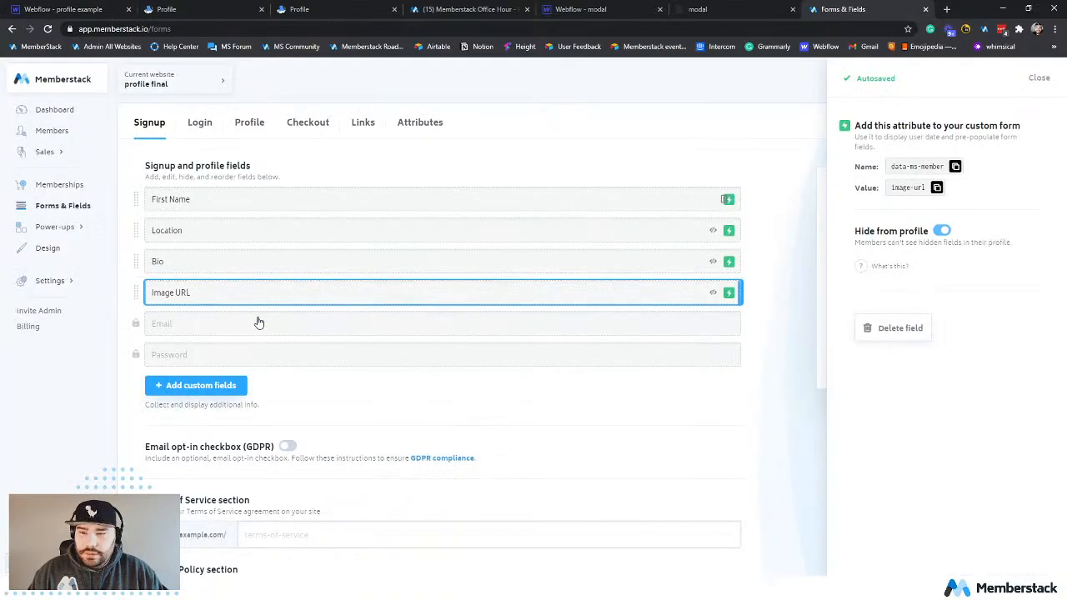
{"action": "left_click", "coordinate": [936, 188]}
{"action": "left_click", "coordinate": [98, 8]}
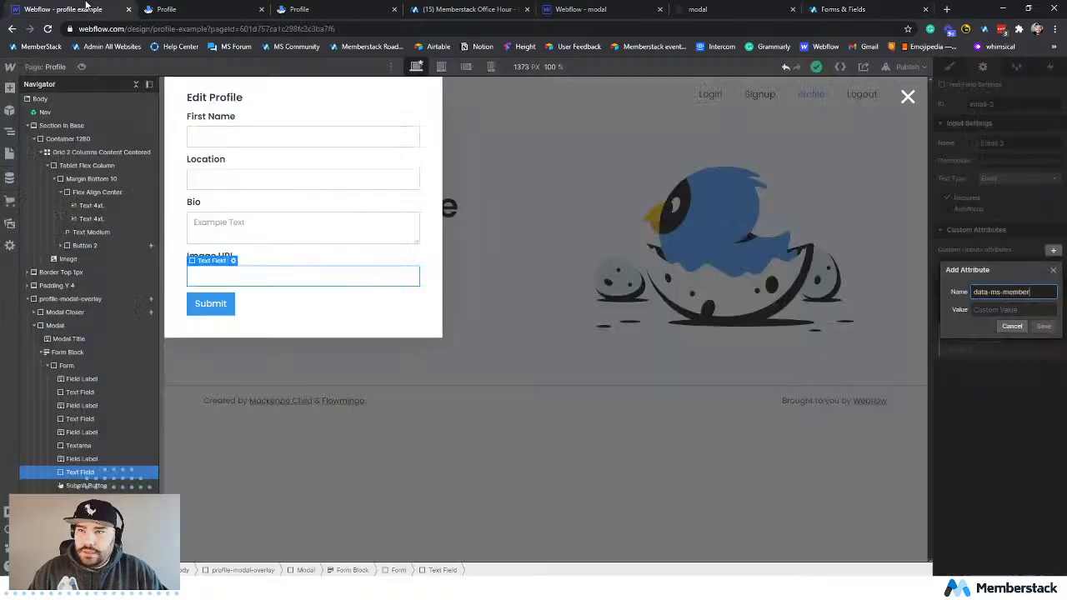
{"action": "left_click", "coordinate": [1024, 309]}
{"action": "key", "text": "ctrl+v"}
{"action": "left_click", "coordinate": [1037, 325]}
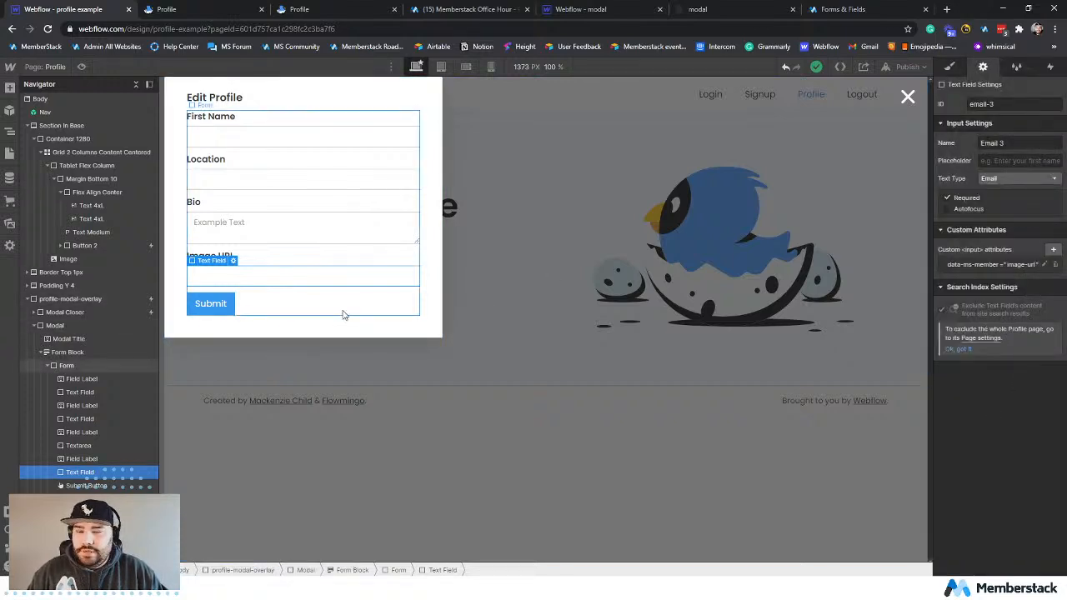
{"action": "left_click", "coordinate": [286, 124]}
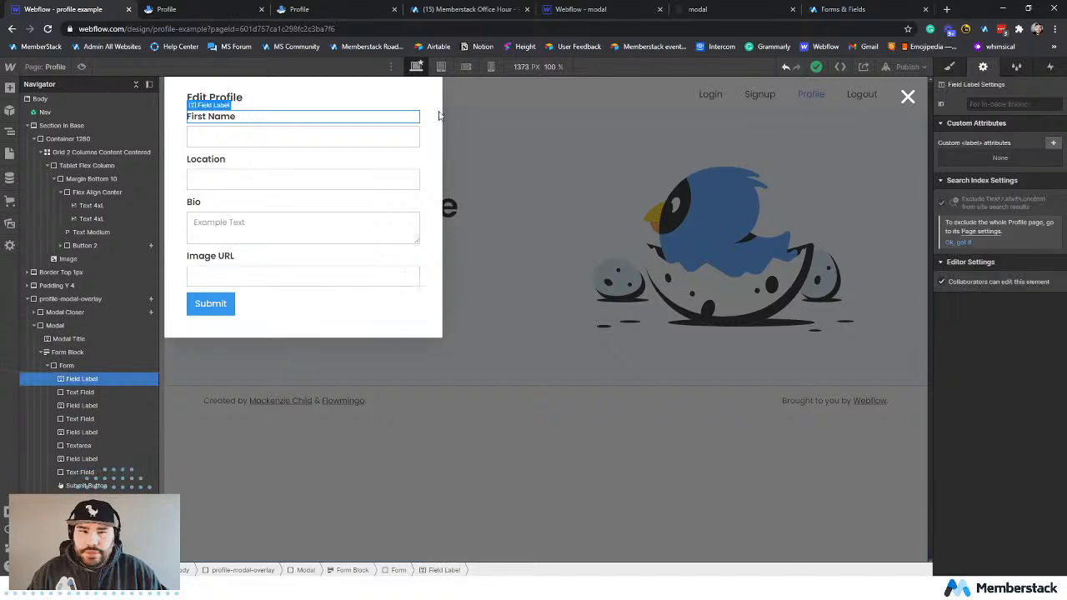
{"action": "left_click", "coordinate": [950, 67]}
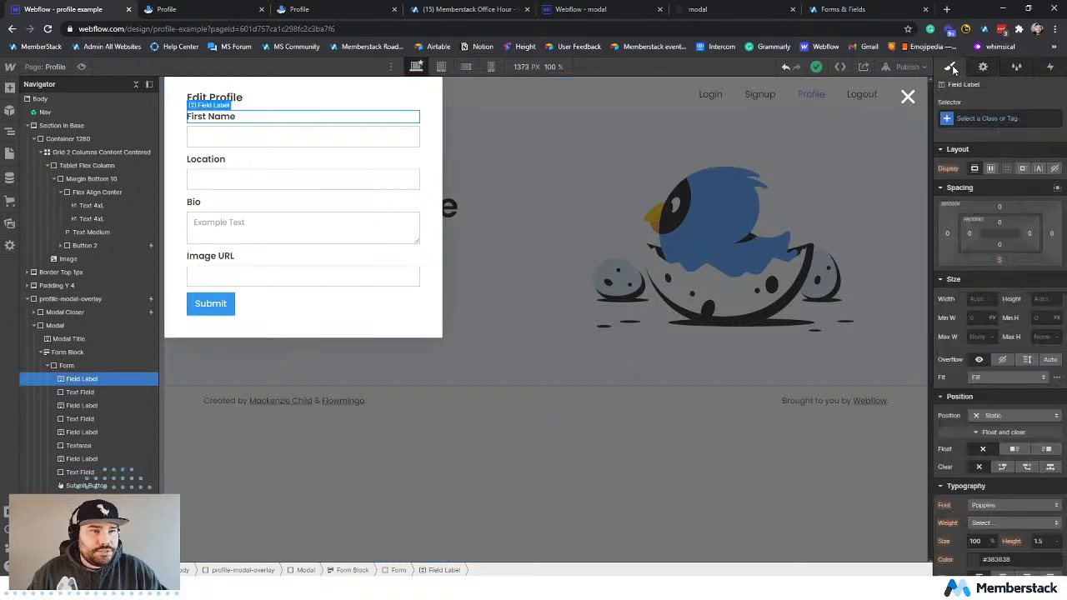
{"action": "left_click", "coordinate": [982, 69]}
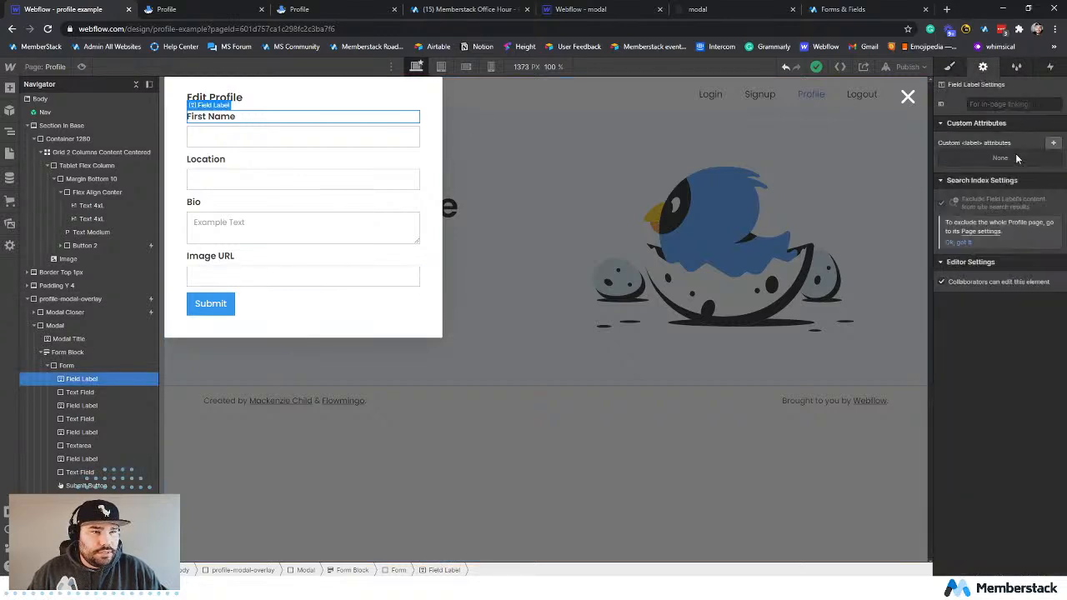
Set the First Name input's ID to firstName and its name to First Name.
{"action": "left_click", "coordinate": [292, 141]}
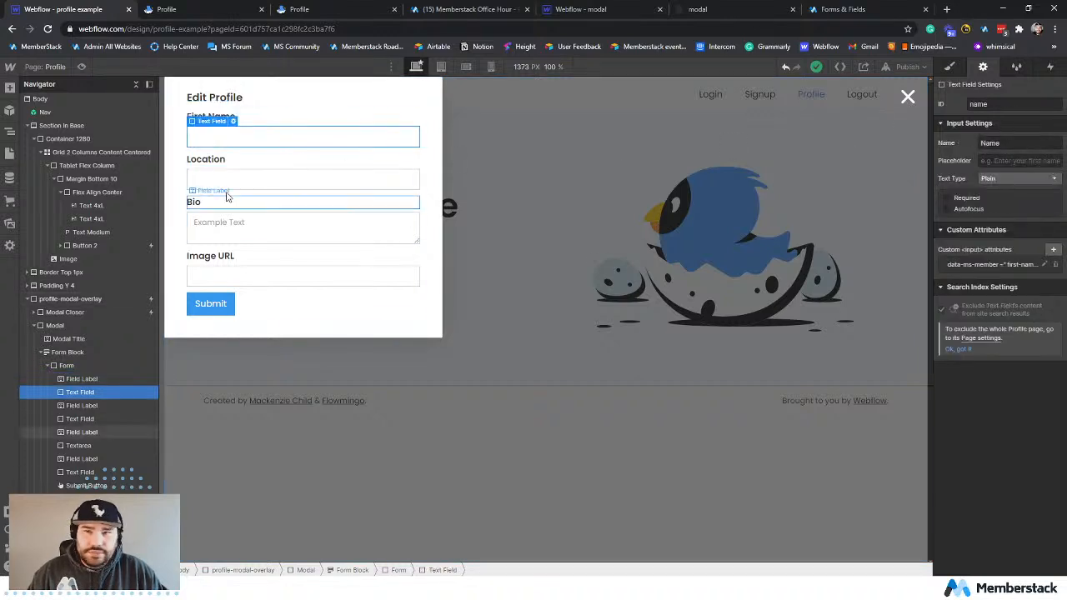
{"action": "double_click", "coordinate": [978, 103]}
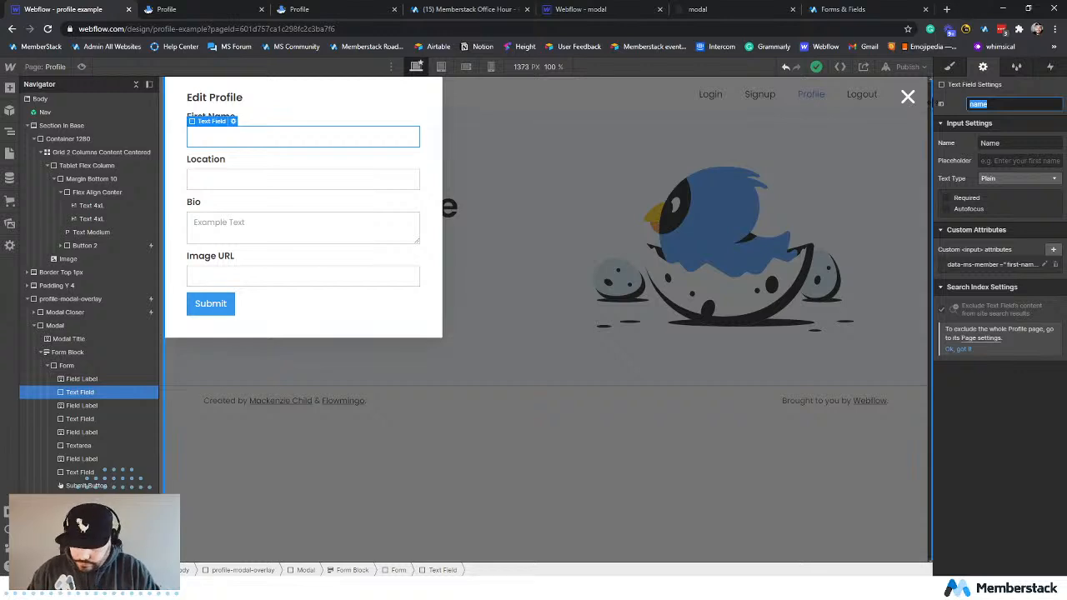
{"action": "type", "text": "firstN"}
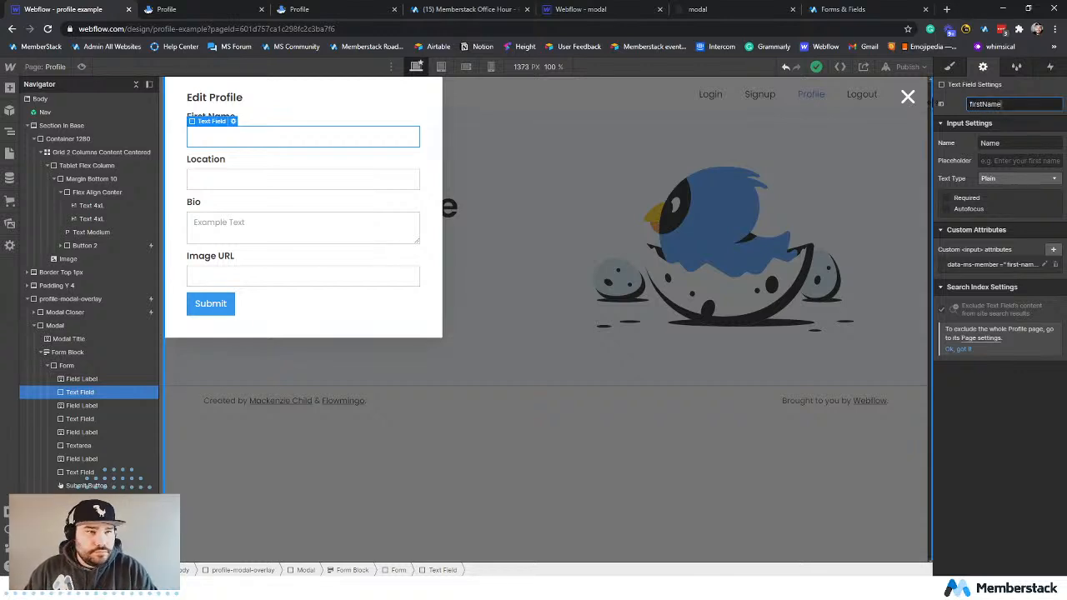
{"action": "left_click", "coordinate": [983, 142]}
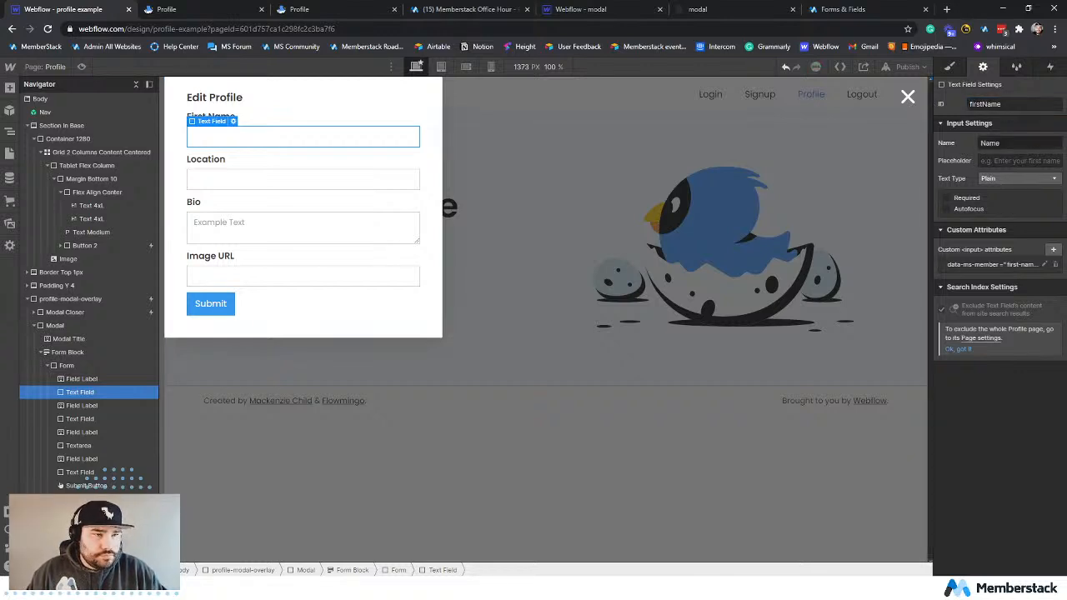
{"action": "type", "text": "First"}
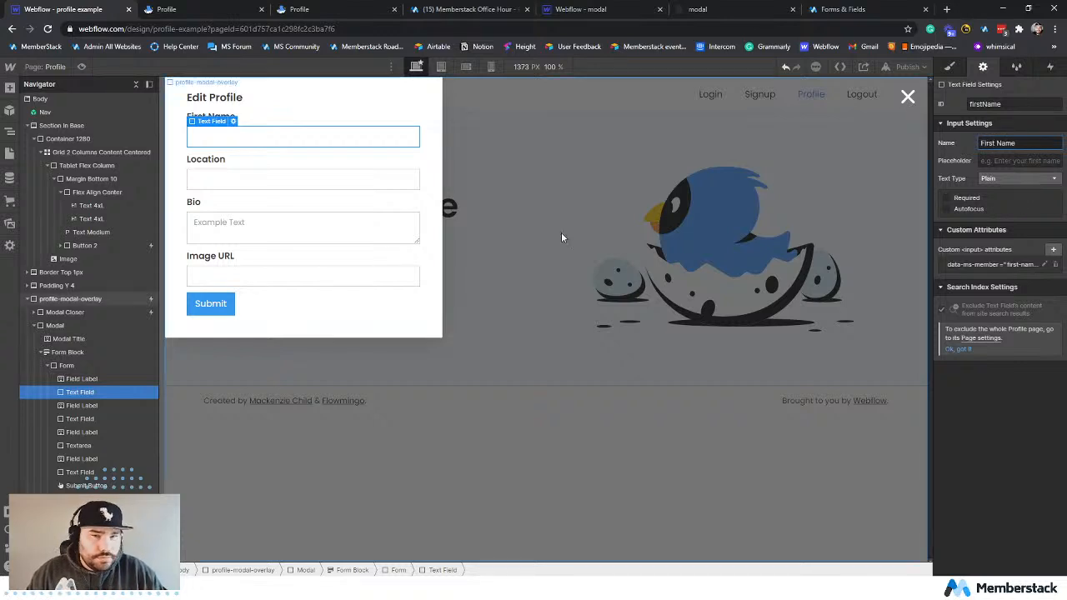
Set the Location input's ID to location and its name to Location.
{"action": "left_click", "coordinate": [240, 161]}
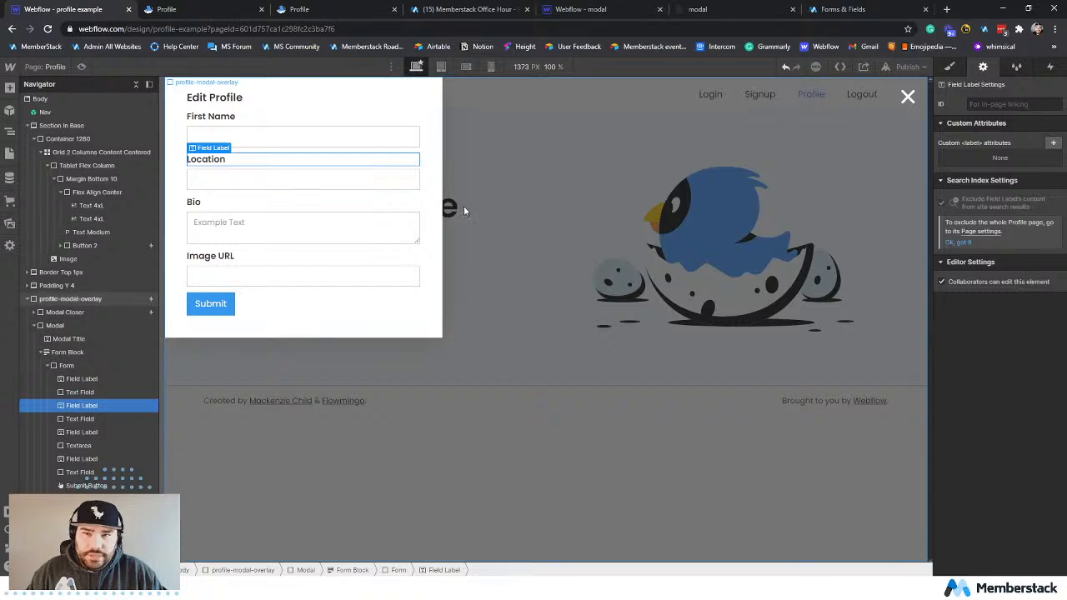
{"action": "left_click", "coordinate": [269, 177]}
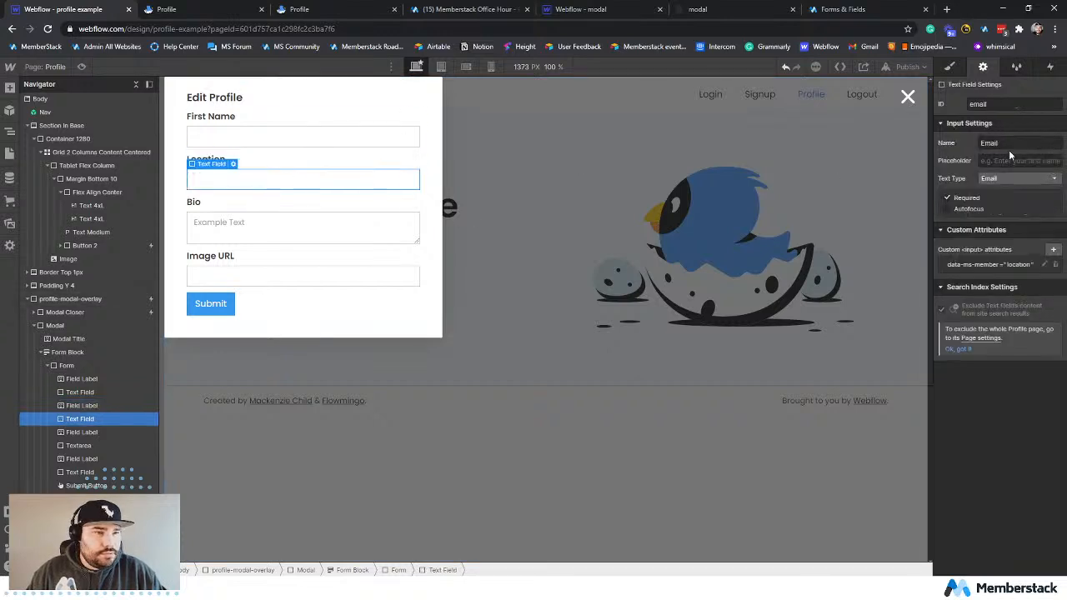
{"action": "double_click", "coordinate": [977, 104]}
{"action": "type", "text": "lo"}
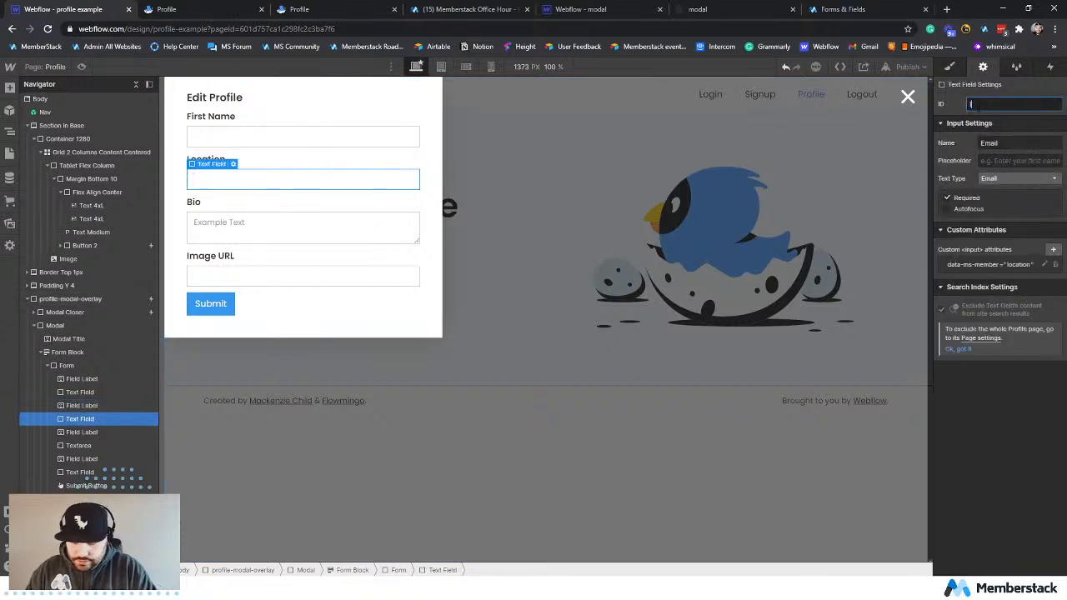
{"action": "type", "text": "cation"}
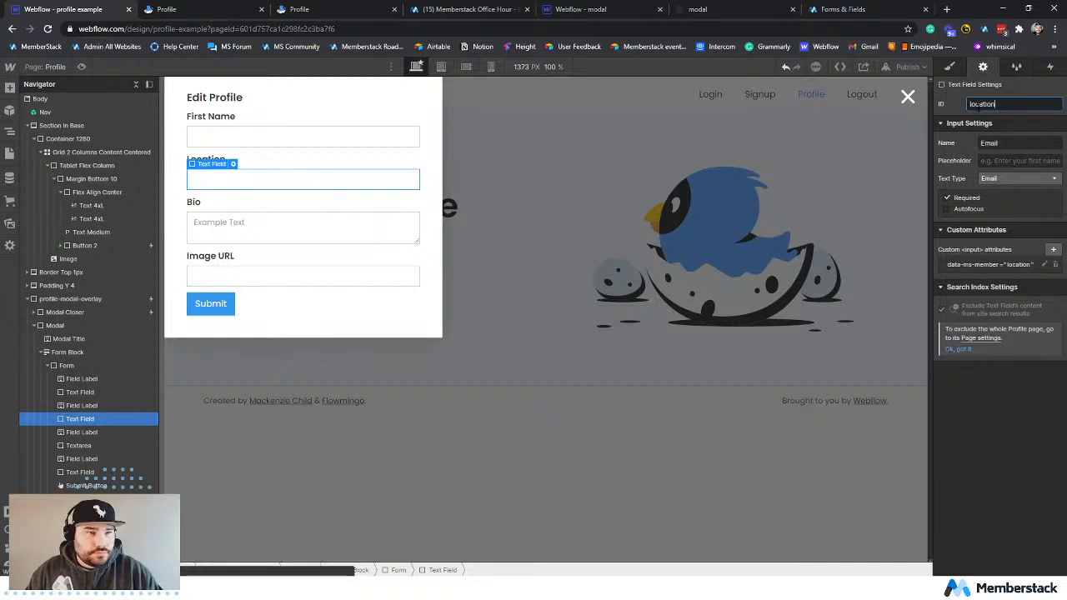
{"action": "double_click", "coordinate": [992, 143]}
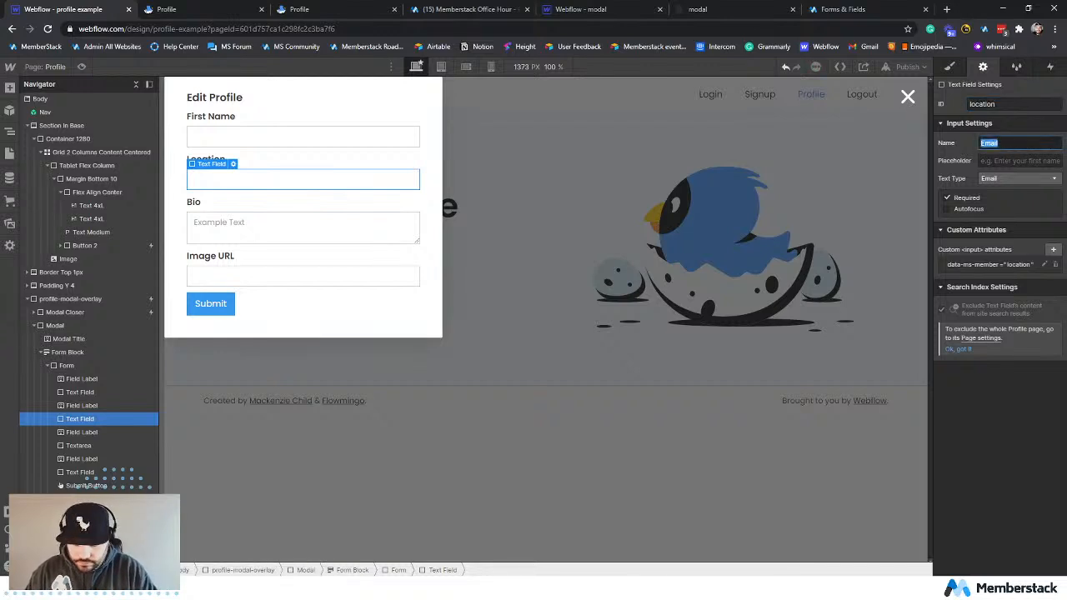
{"action": "type", "text": "Loca"}
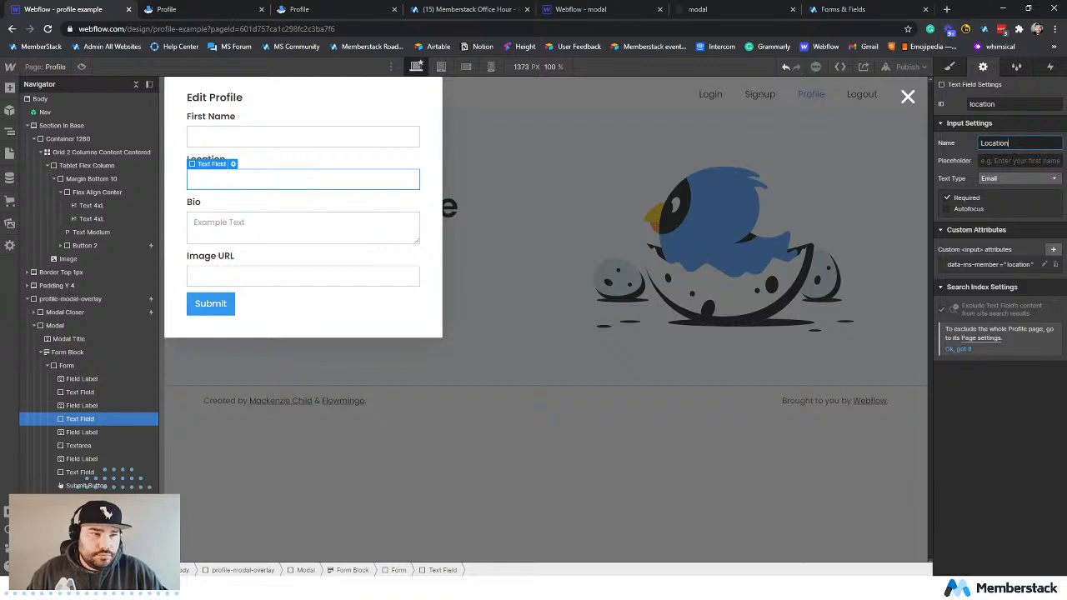
{"action": "type", "text": "tion"}
Set the text type of both the Location and First Name inputs to Plain.
{"action": "left_click", "coordinate": [1004, 179]}
{"action": "left_click", "coordinate": [1010, 191]}
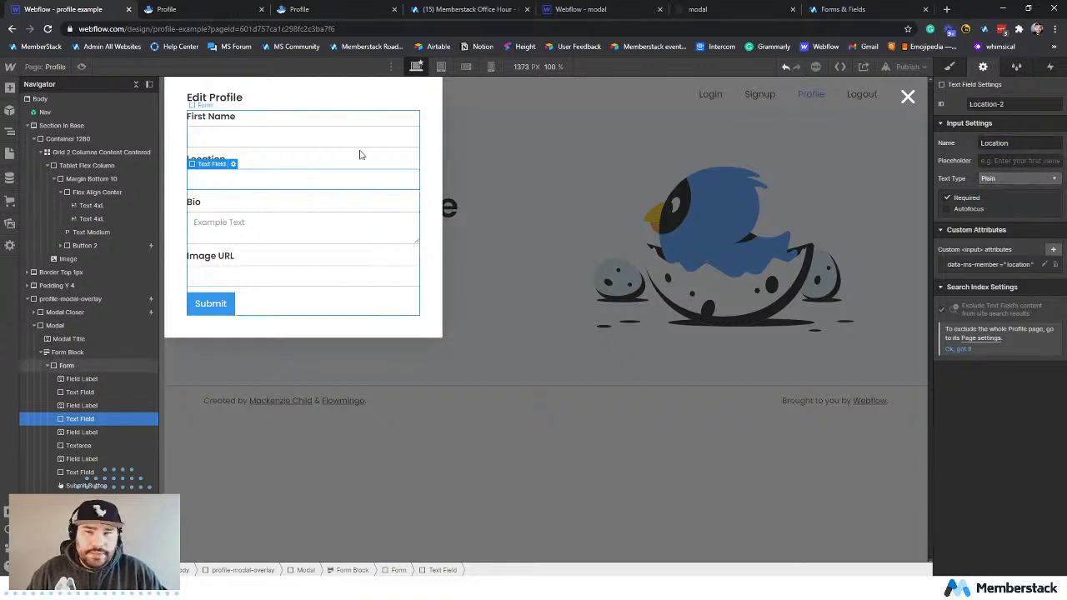
{"action": "left_click", "coordinate": [286, 140]}
{"action": "left_click", "coordinate": [1018, 178]}
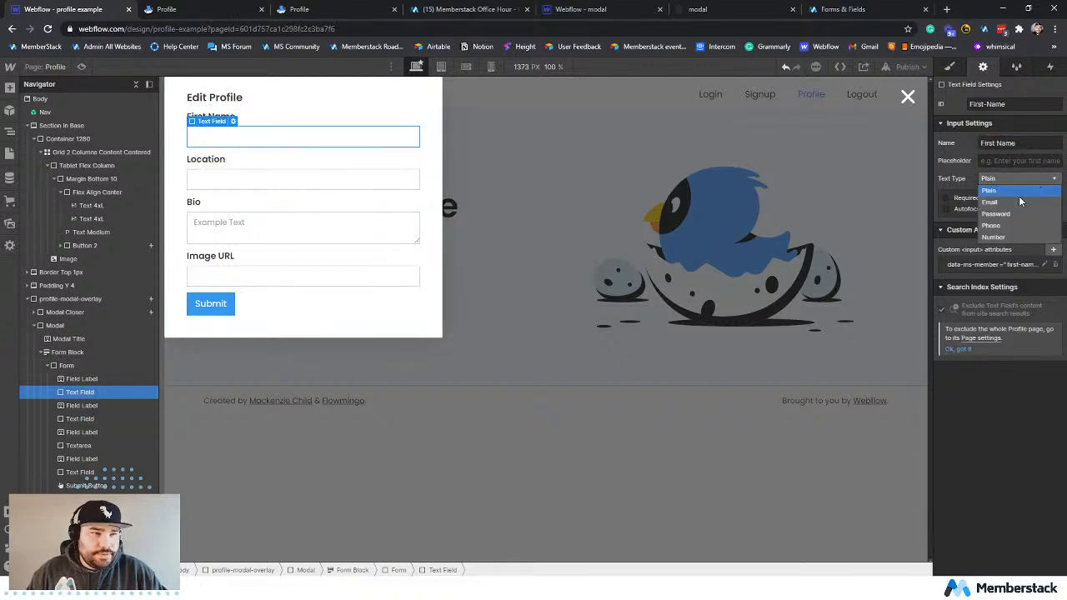
{"action": "left_click", "coordinate": [1013, 191]}
{"action": "left_click", "coordinate": [255, 182]}
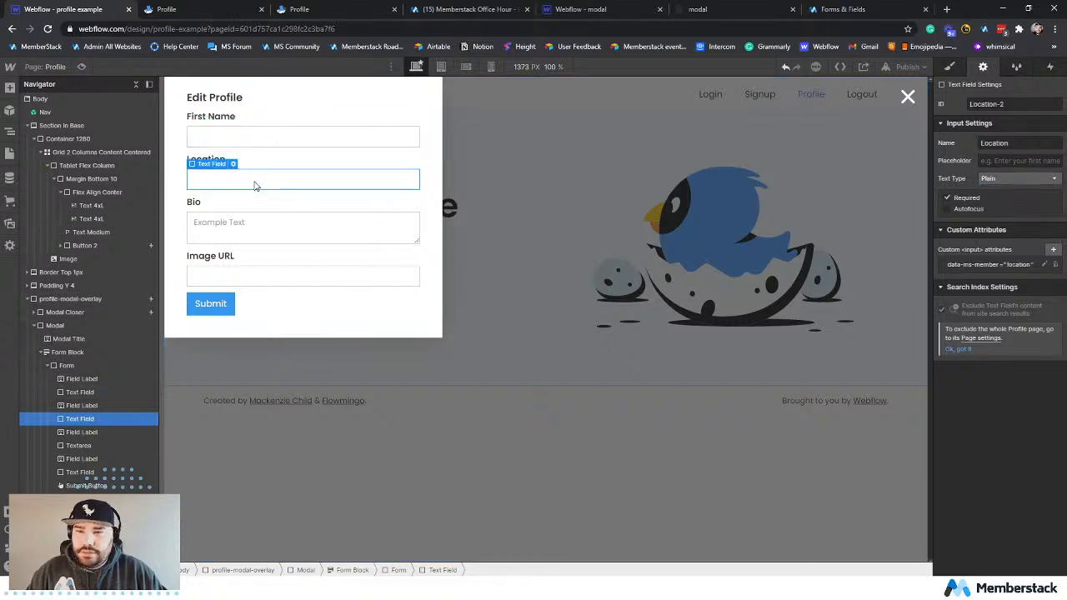
Set the Bio text area's ID to bio and its name to Bio.
{"action": "left_click", "coordinate": [237, 220]}
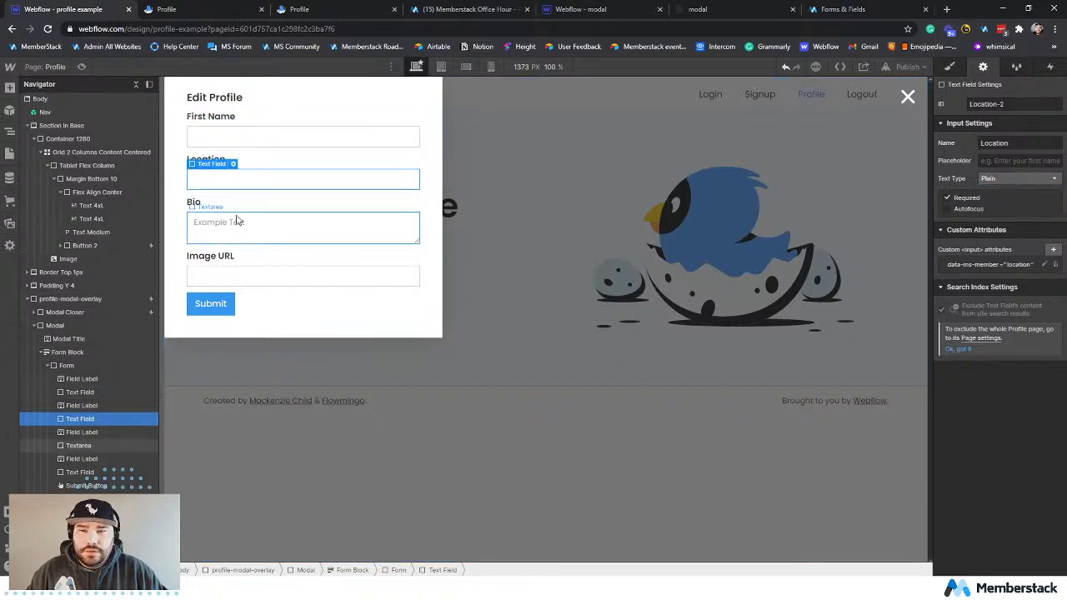
{"action": "left_click", "coordinate": [998, 108]}
{"action": "key", "text": "ctrl+a"}
{"action": "type", "text": "b"}
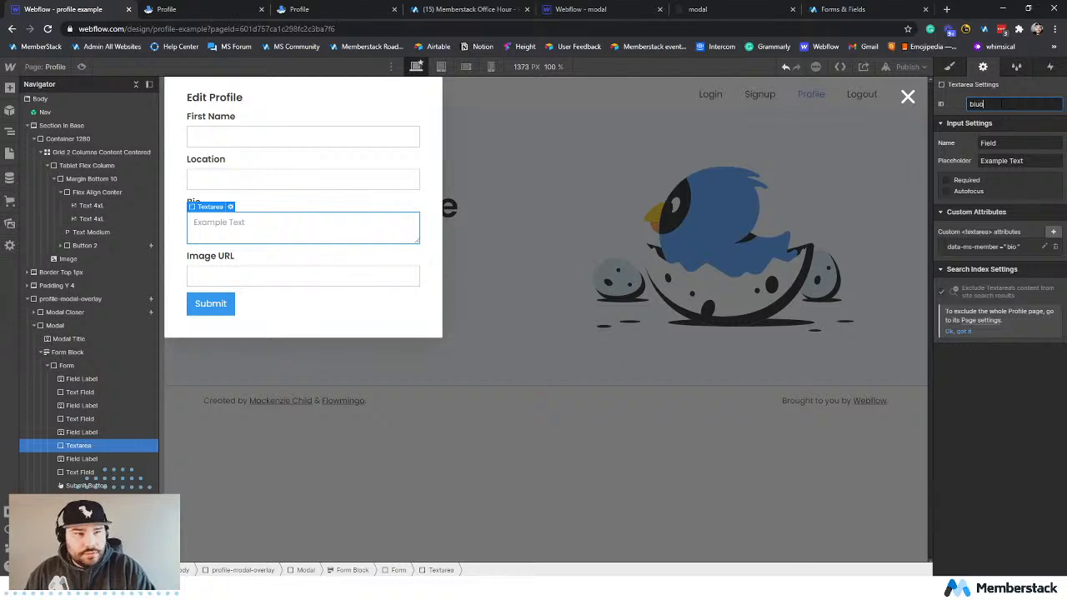
{"action": "type", "text": "iuo"}
{"action": "key", "text": "BackSpace"}
{"action": "key", "text": "BackSpace"}
{"action": "type", "text": "o"}
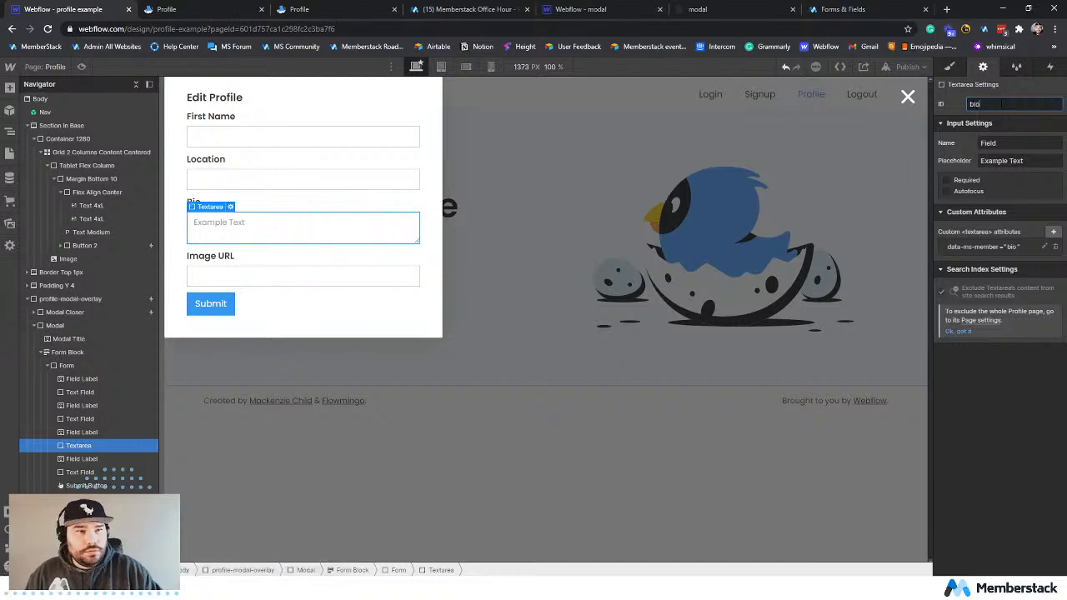
{"action": "left_click", "coordinate": [992, 144]}
{"action": "key", "text": "ctrl+a"}
{"action": "type", "text": "B"}
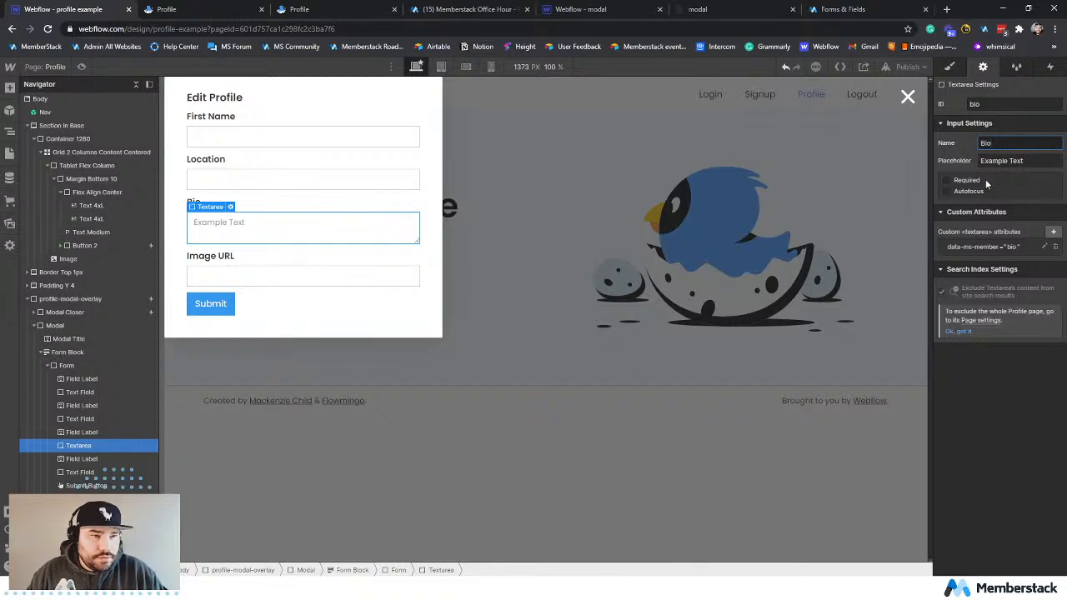
Set the ID of the text field under the Image URL label to imageURL.
{"action": "left_click", "coordinate": [233, 258]}
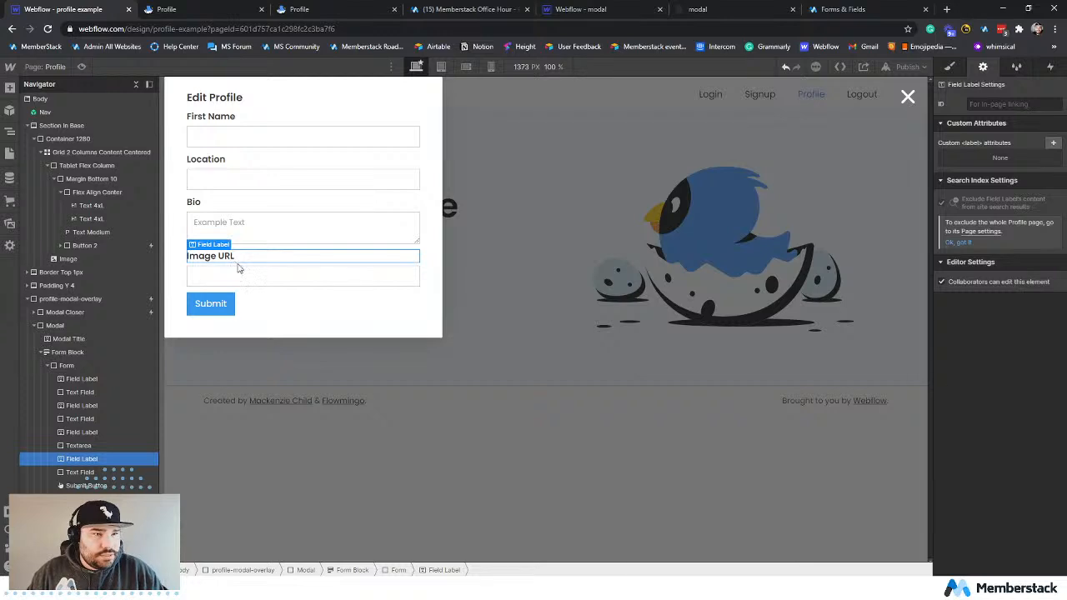
{"action": "left_click", "coordinate": [244, 275]}
{"action": "double_click", "coordinate": [992, 104]}
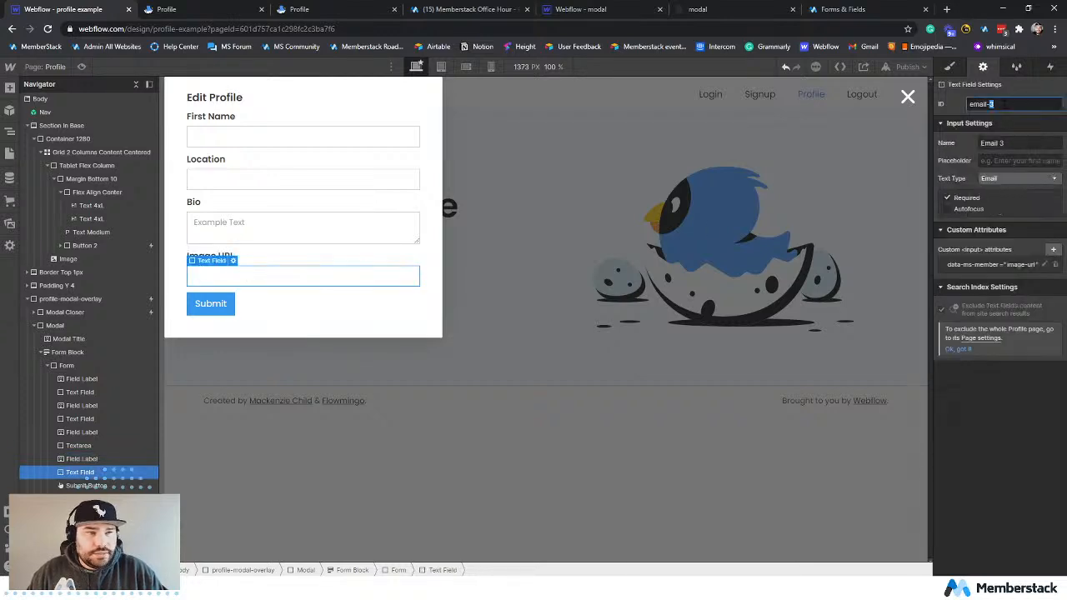
{"action": "triple_click", "coordinate": [1004, 105]}
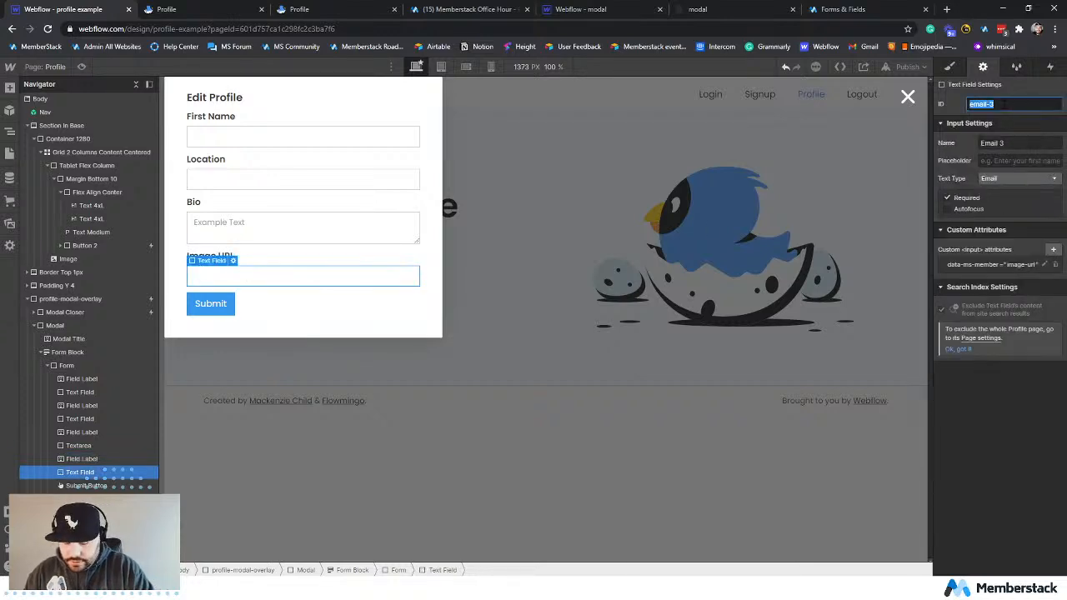
{"action": "type", "text": "imageUR"}
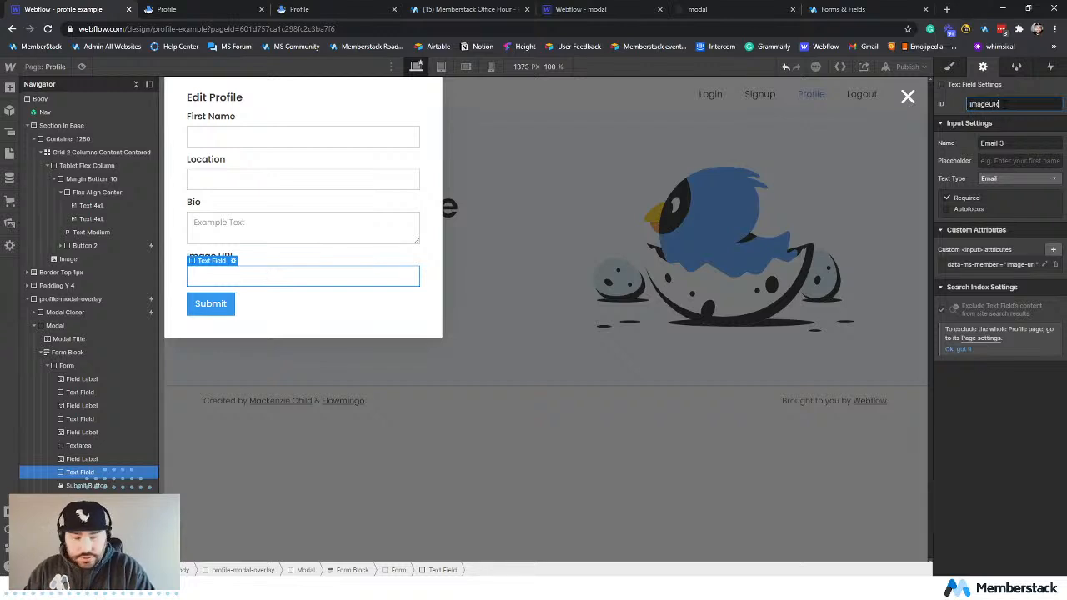
{"action": "type", "text": "L"}
Set the Image URL input's name to Image URL3 and its text type to Plain.
{"action": "double_click", "coordinate": [989, 143]}
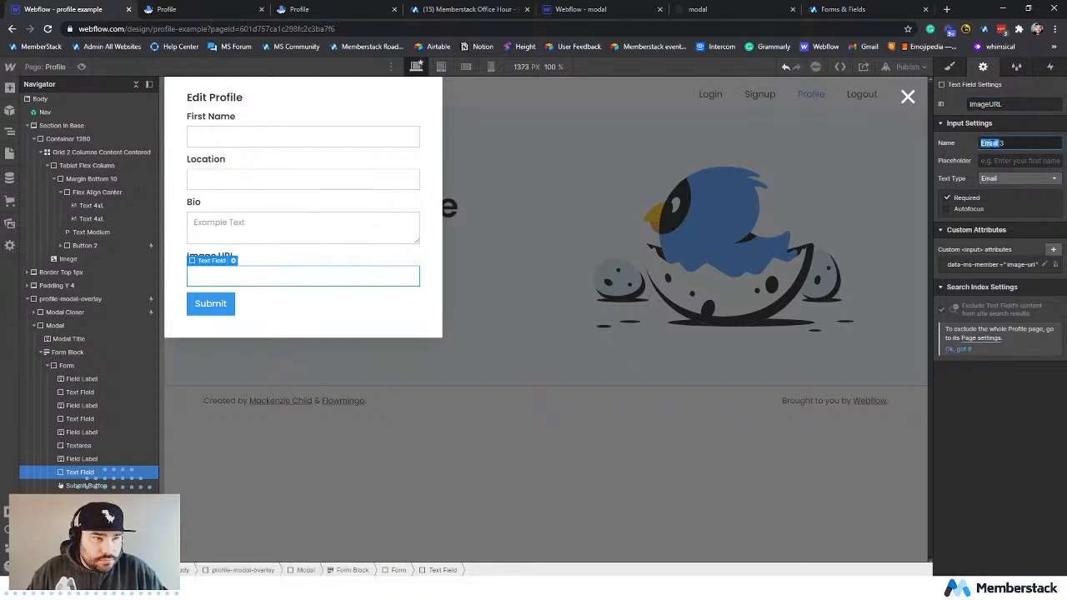
{"action": "type", "text": "Image URL"}
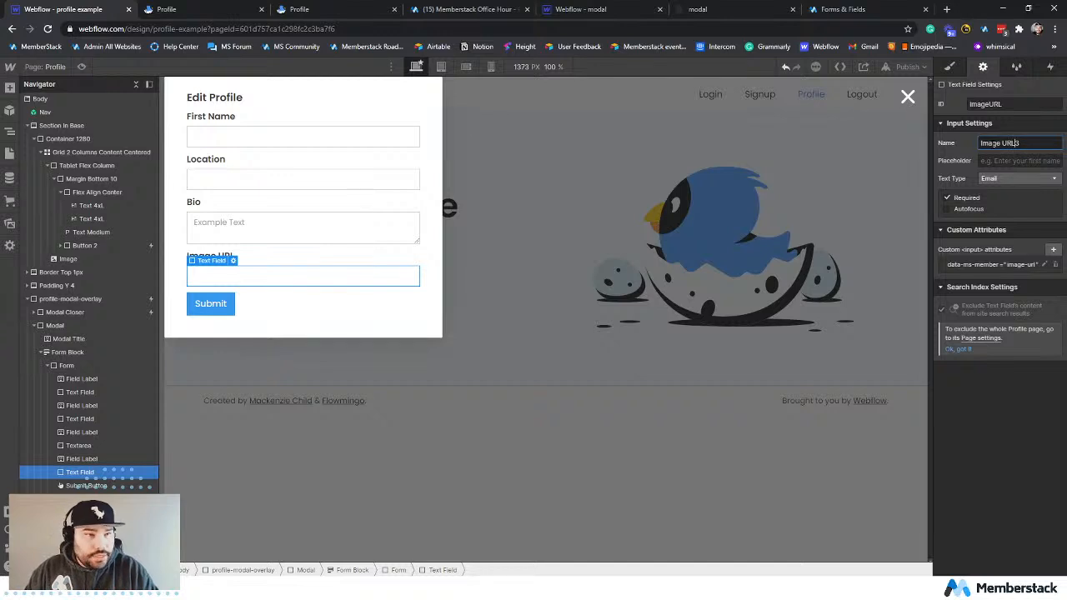
{"action": "left_click", "coordinate": [1005, 179]}
{"action": "left_click", "coordinate": [1007, 190]}
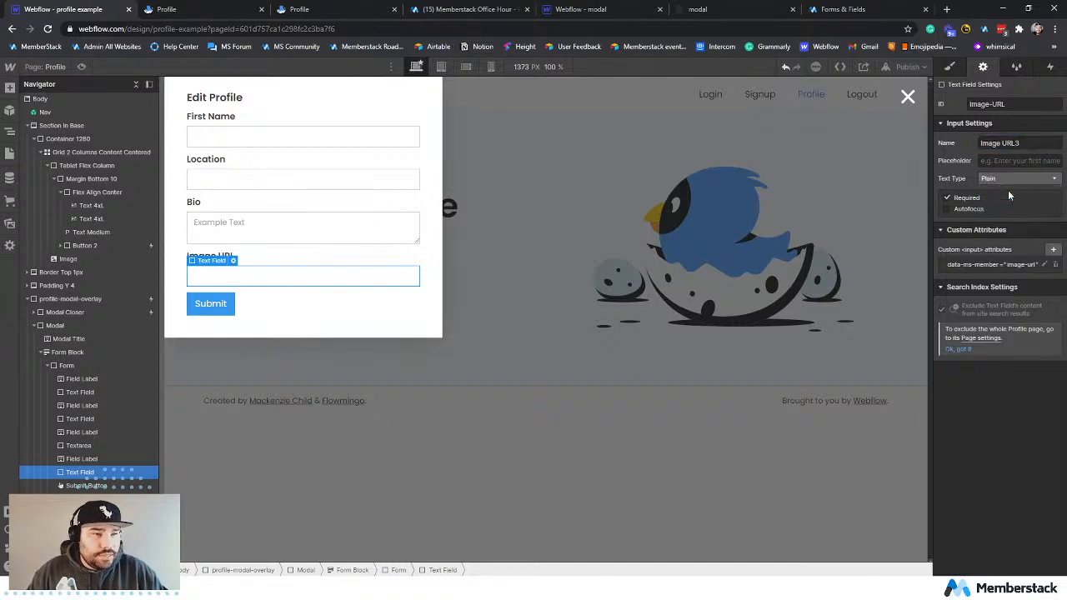
Review the settings of the Bio, Location and First Name inputs, and publish the site to the selected domain.
{"action": "left_click", "coordinate": [254, 236]}
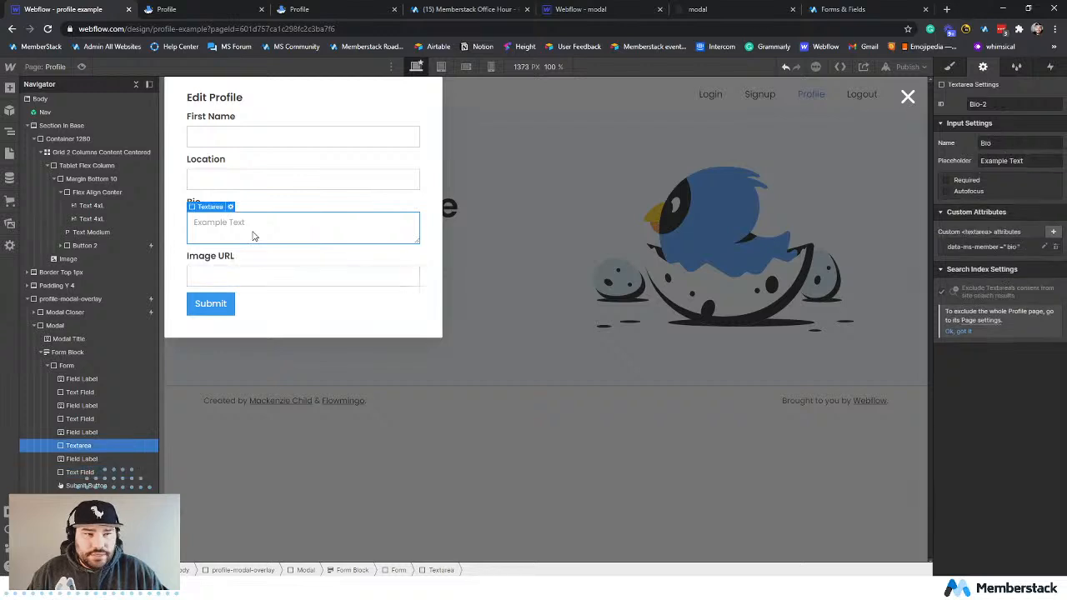
{"action": "left_click", "coordinate": [265, 181]}
{"action": "left_click", "coordinate": [271, 134]}
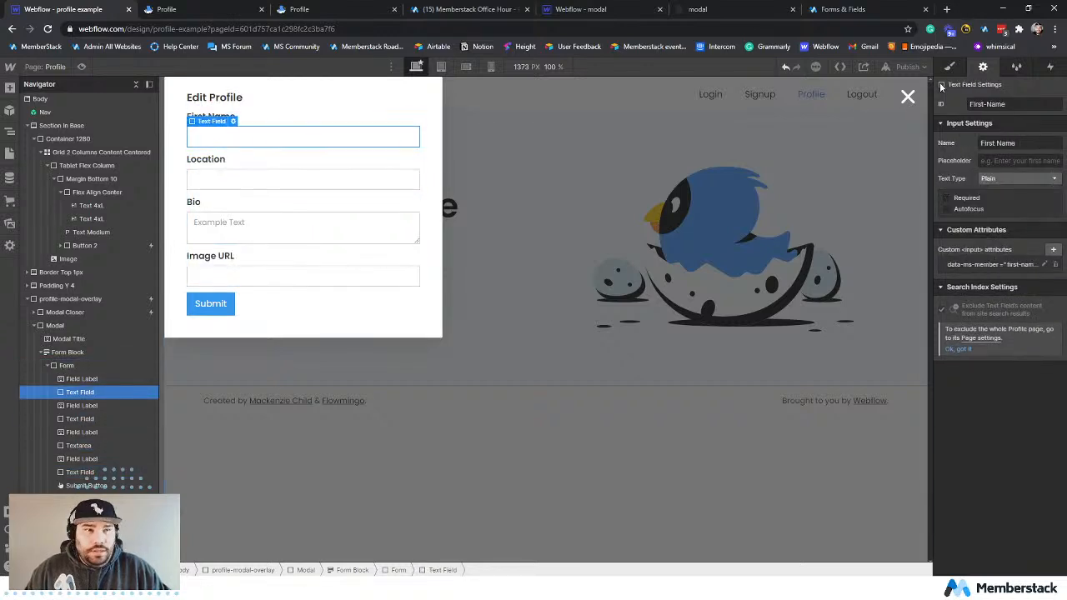
{"action": "left_click", "coordinate": [907, 66]}
{"action": "left_click", "coordinate": [854, 229]}
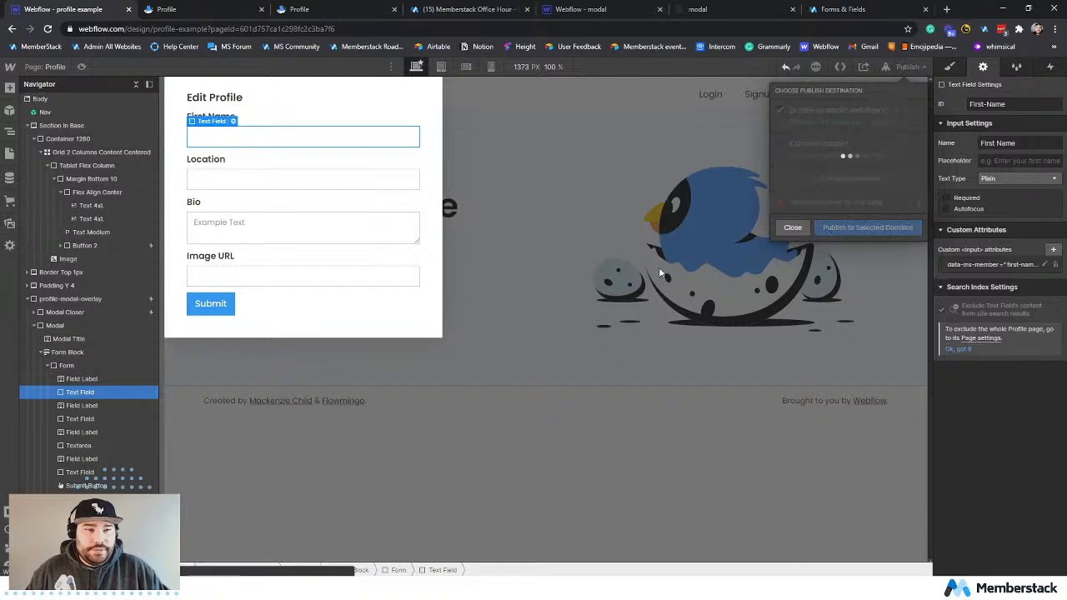
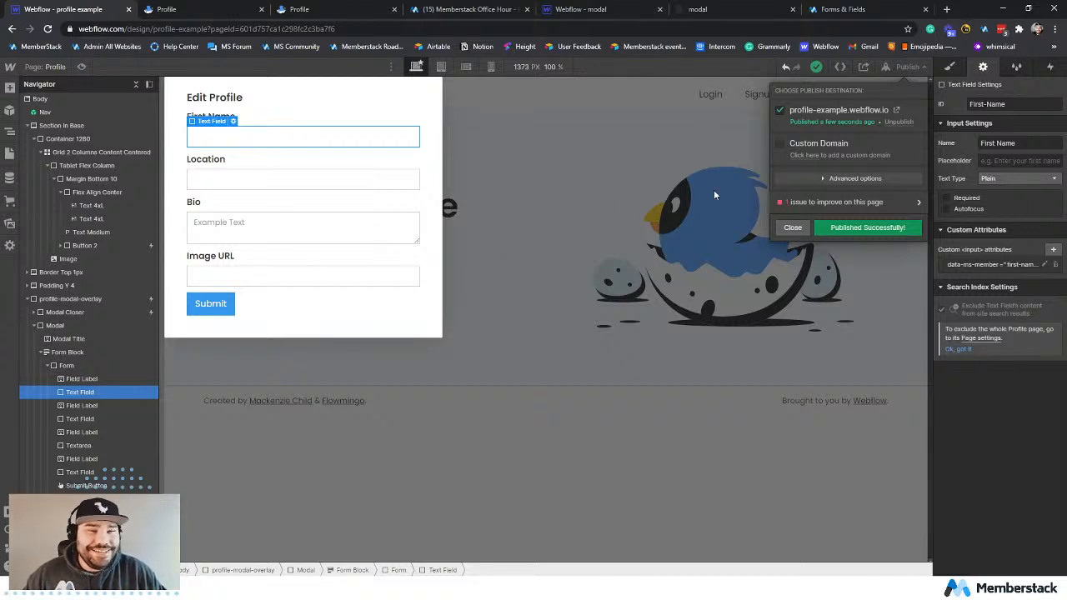
Reload the published profile page and output the memberstack object in the browser console to examine the member's data.
{"action": "left_click", "coordinate": [171, 9]}
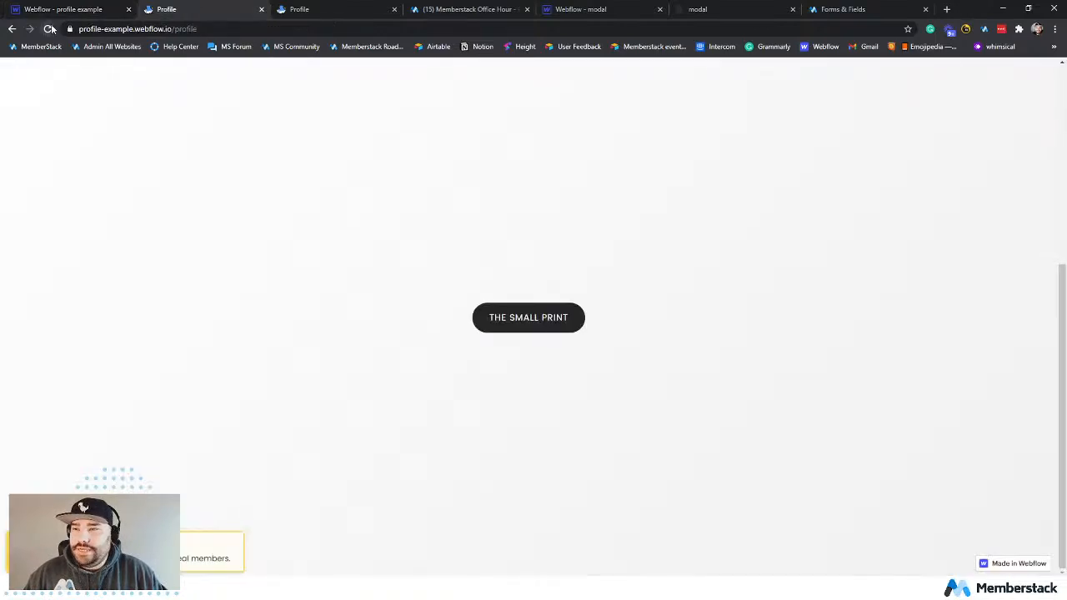
{"action": "left_click", "coordinate": [49, 28]}
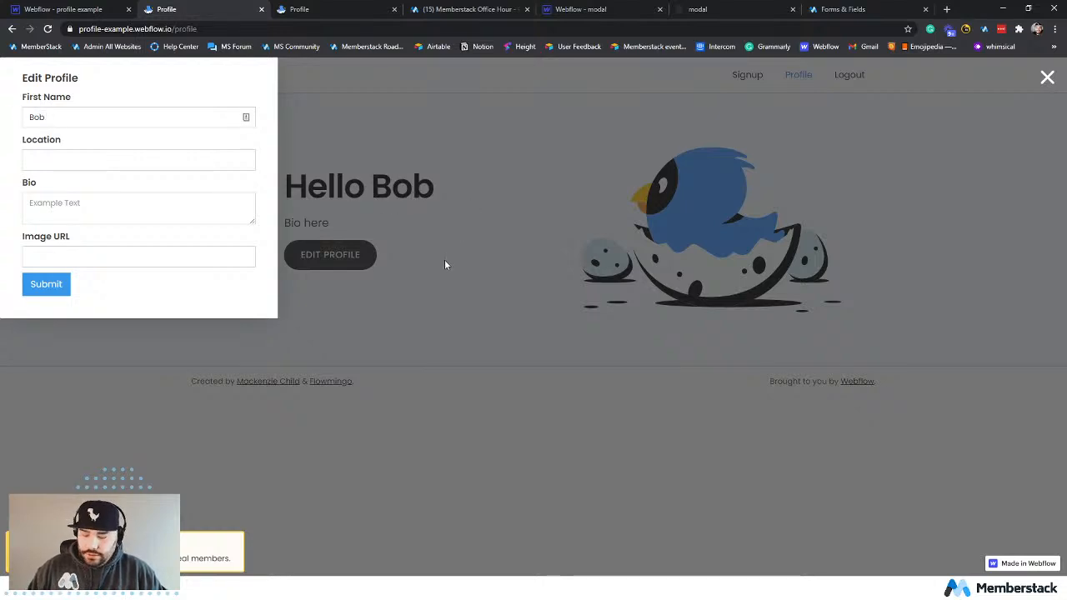
{"action": "key", "text": "ctrl+shift+i"}
{"action": "left_click", "coordinate": [95, 457]}
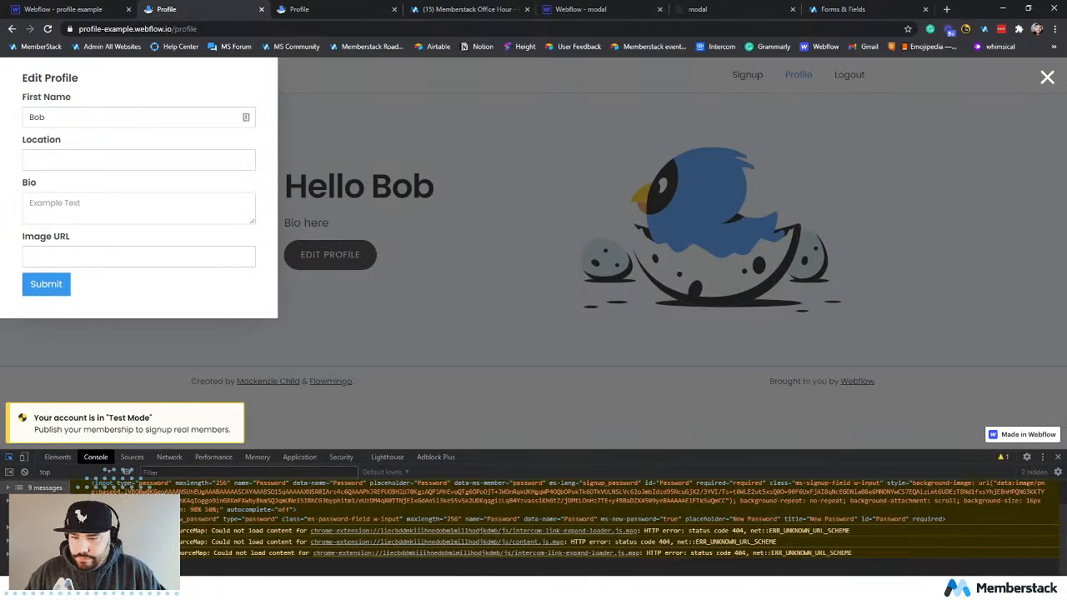
{"action": "type", "text": "mem"}
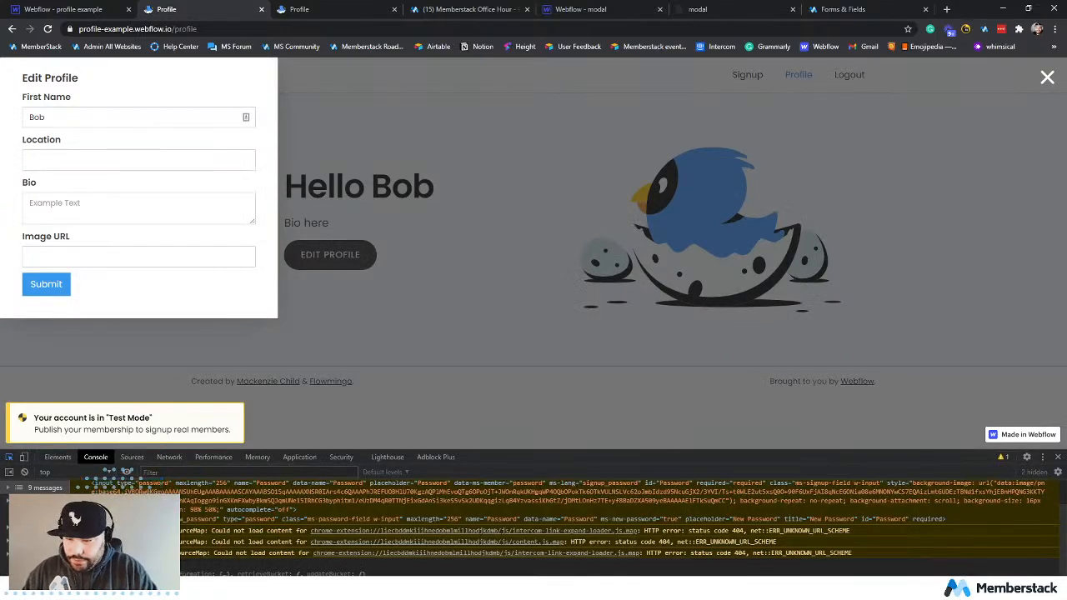
{"action": "key", "text": "Return"}
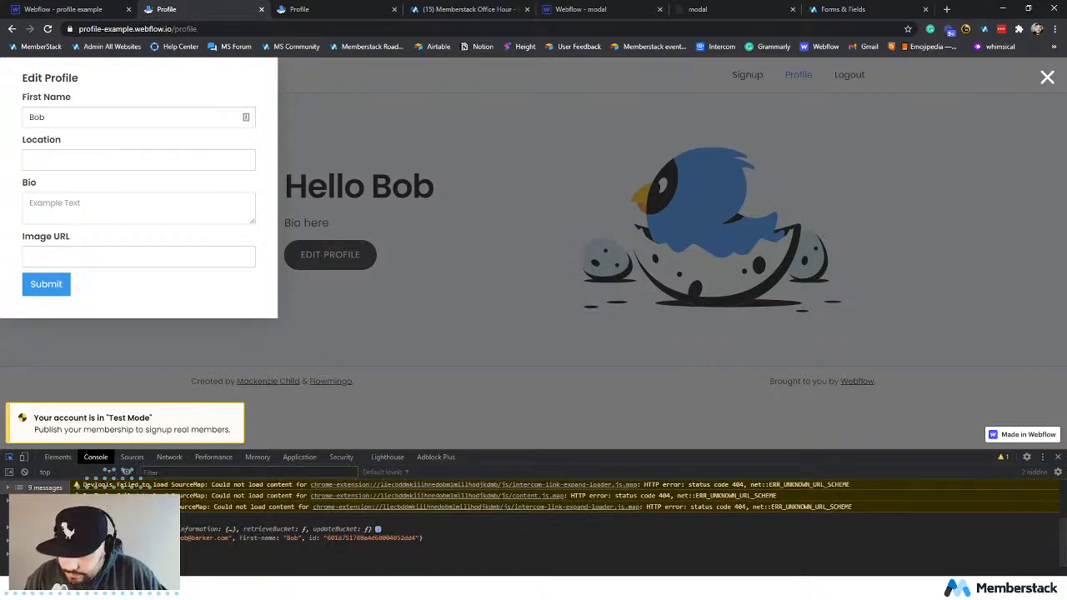
{"action": "scroll", "coordinate": [193, 526], "scroll_direction": "down", "scroll_amount": 2}
Inspect the Edit Profile form's Location input element and fill the field with Bend, Oregon.
{"action": "key", "text": "ctrl+shift+c"}
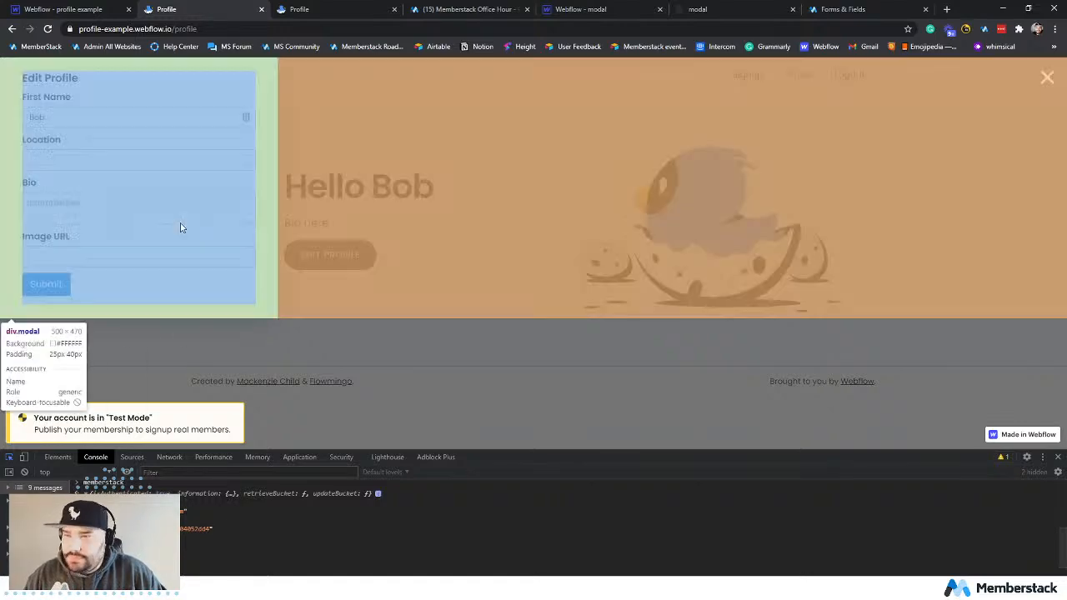
{"action": "left_click", "coordinate": [185, 163]}
{"action": "left_click", "coordinate": [137, 162]}
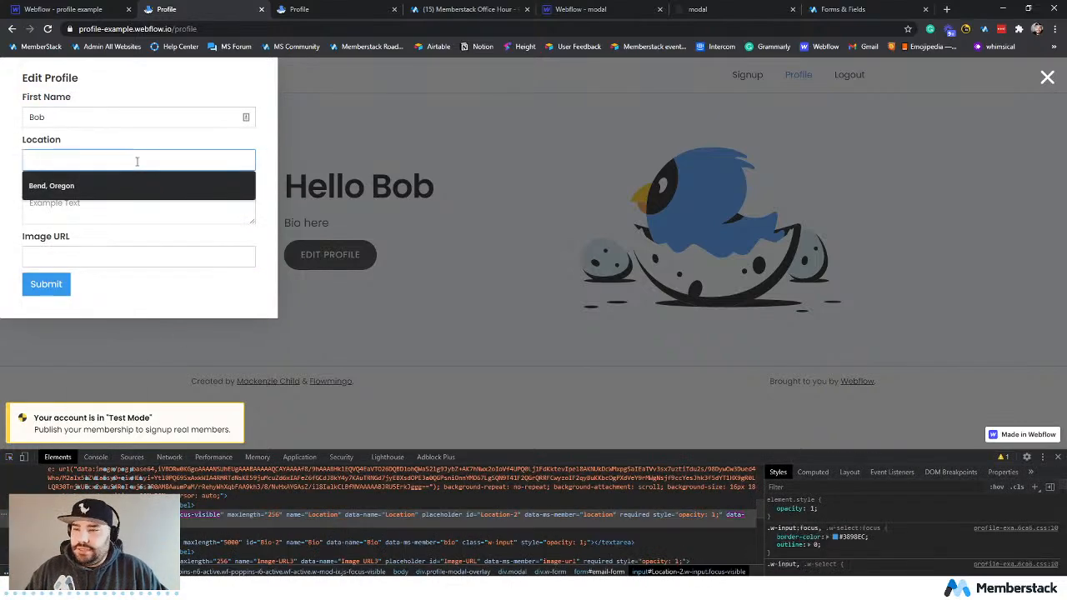
{"action": "left_click", "coordinate": [123, 183]}
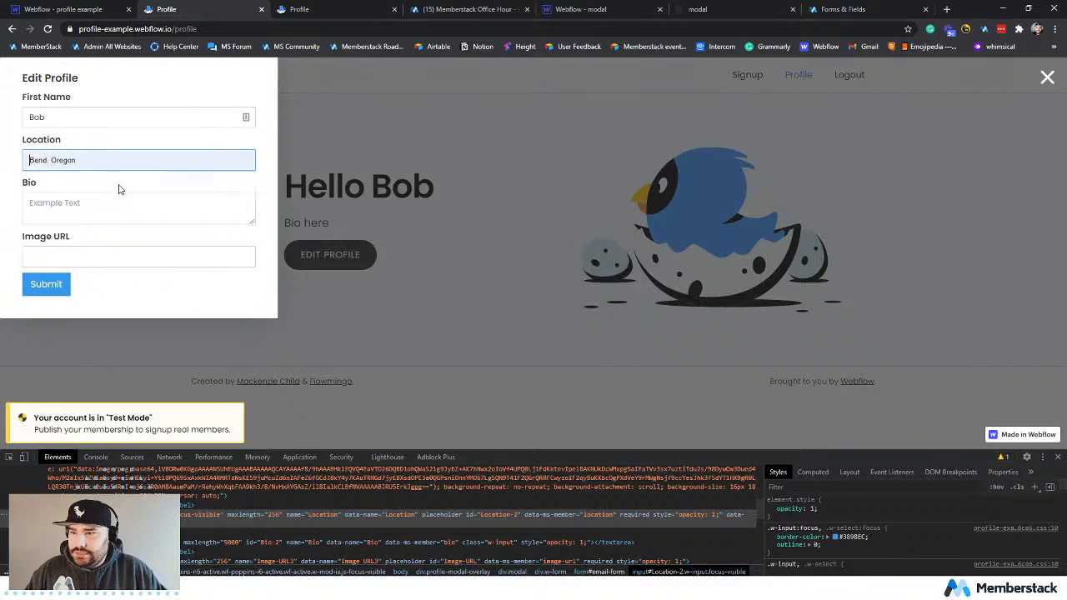
Fill in the Bio with "I love Oregon! Yay!", ready the empty Image URL field, and switch to the Webflow modal project's browser tab.
{"action": "left_click", "coordinate": [97, 208]}
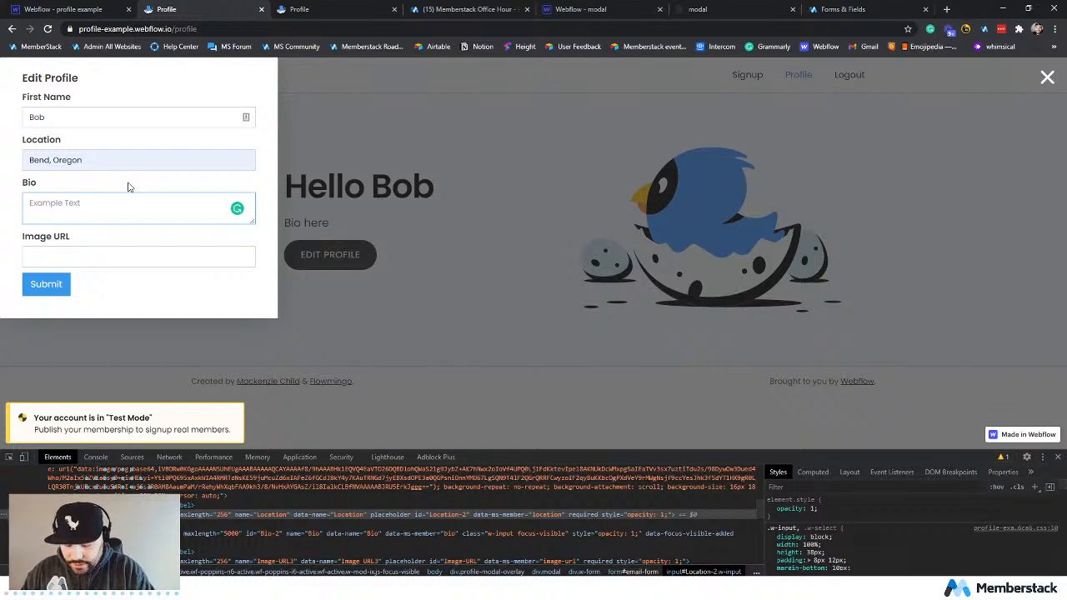
{"action": "type", "text": "I love"}
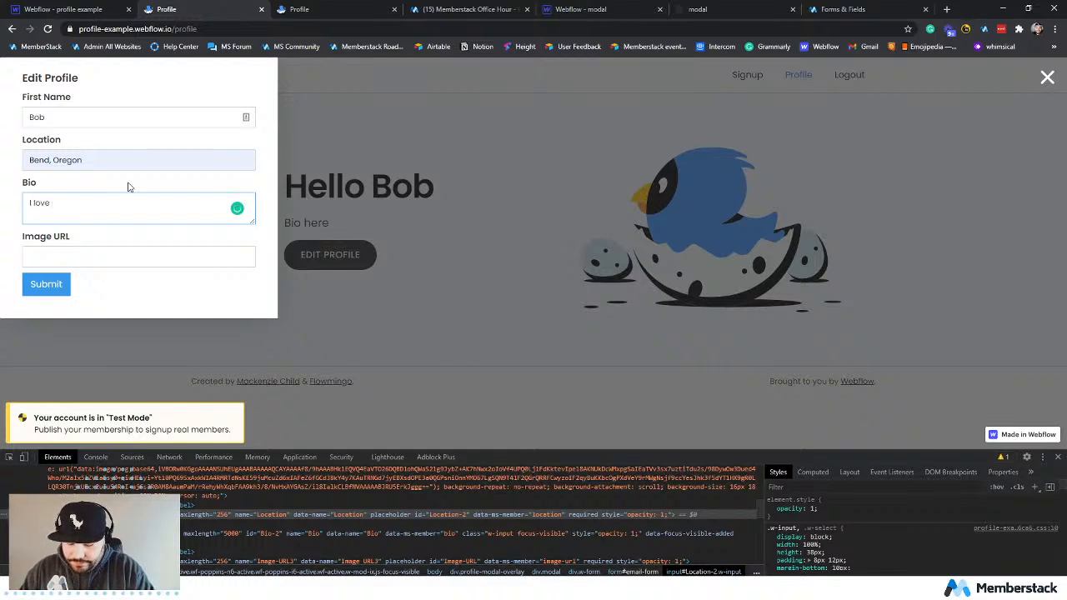
{"action": "type", "text": " Oregon! Yay!"}
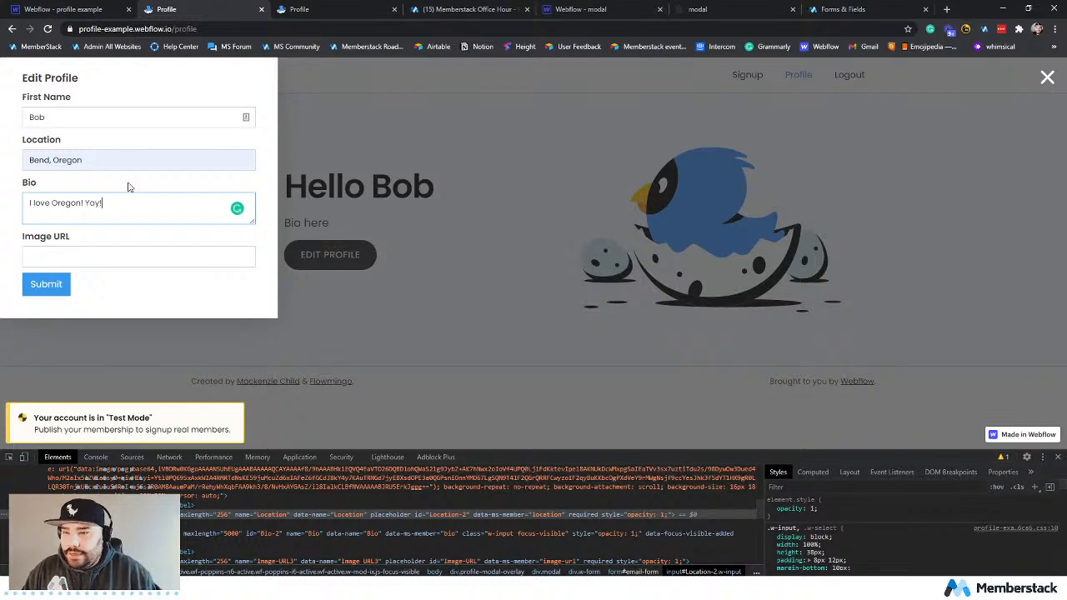
{"action": "left_click", "coordinate": [109, 253]}
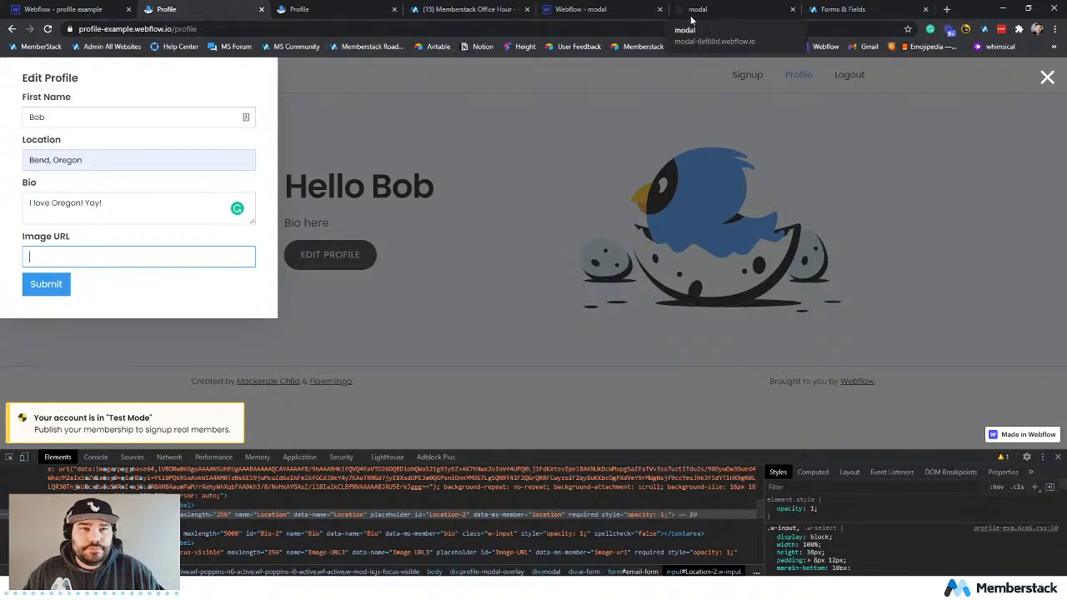
{"action": "left_click", "coordinate": [600, 10]}
{"action": "left_click", "coordinate": [504, 28]}
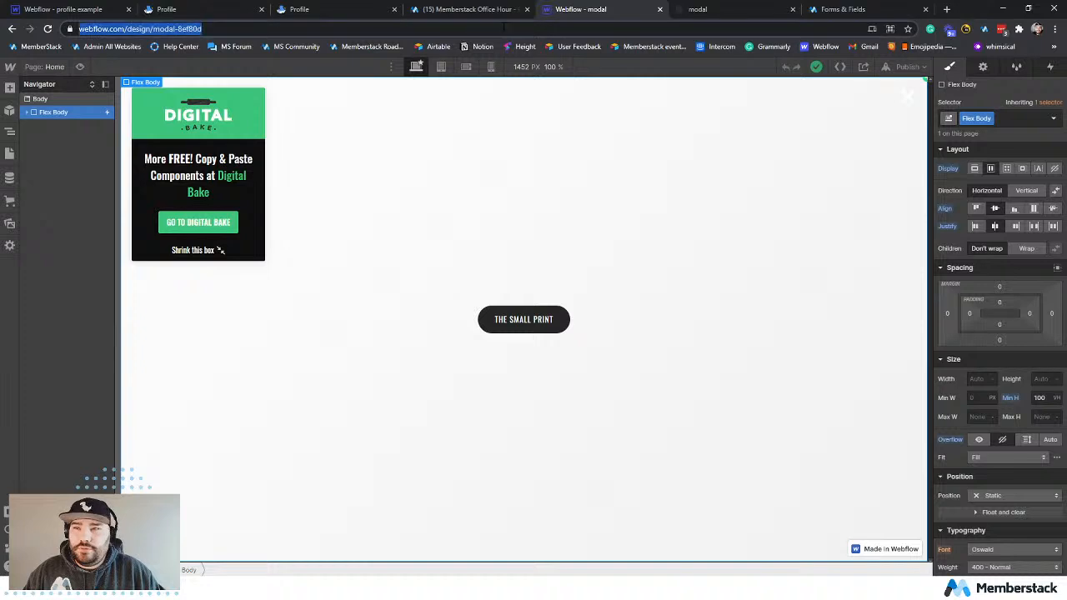
{"action": "type", "text": "web"}
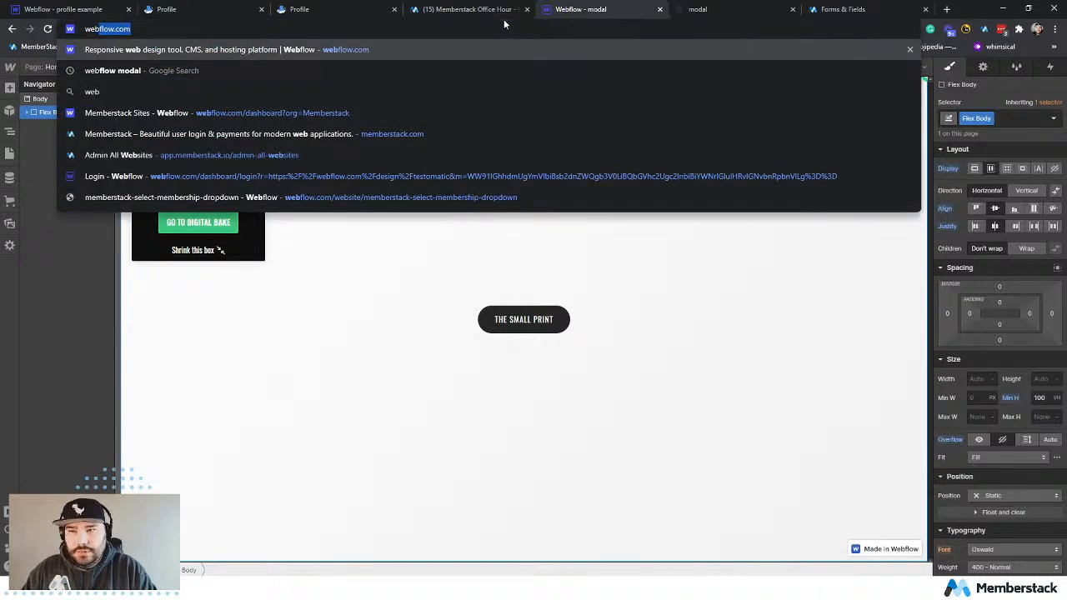
{"action": "left_click", "coordinate": [282, 188]}
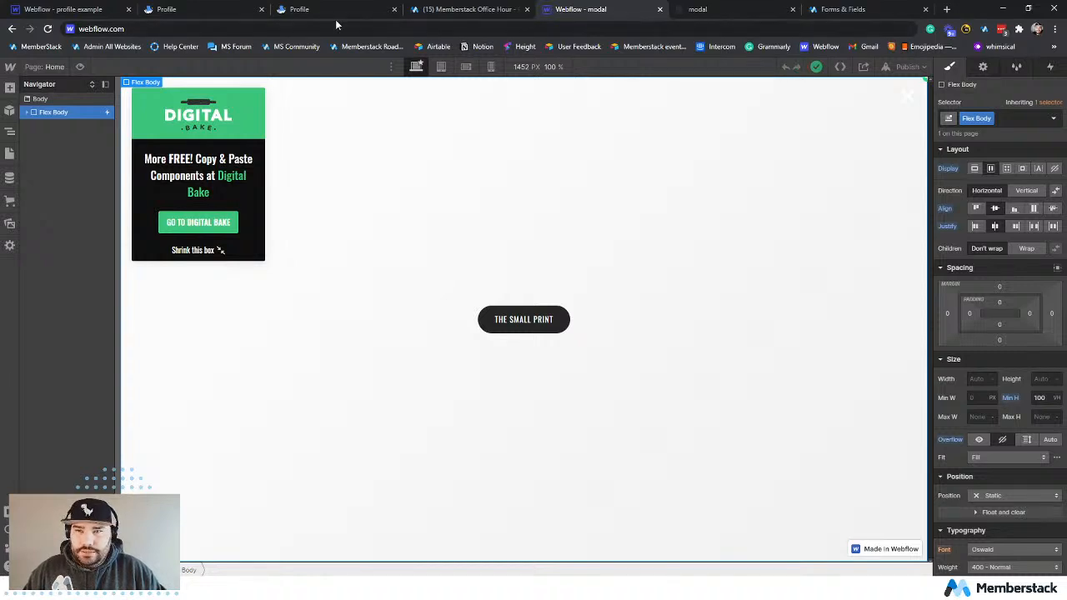
{"action": "left_click", "coordinate": [116, 28]}
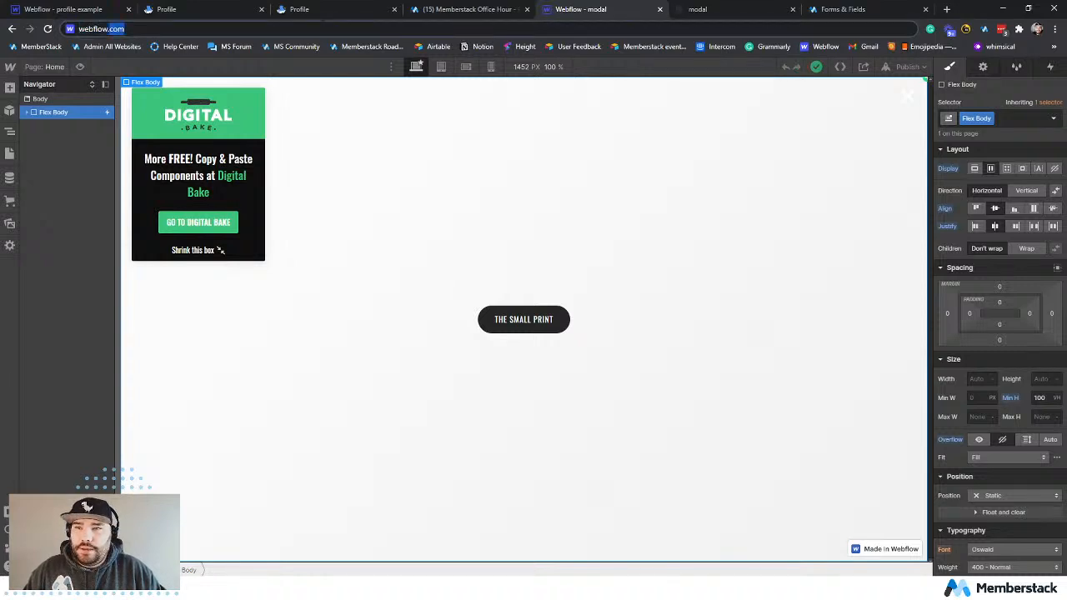
Open the Flowmingo website in this browser tab and look over its home page for a usable image.
{"action": "triple_click", "coordinate": [116, 28]}
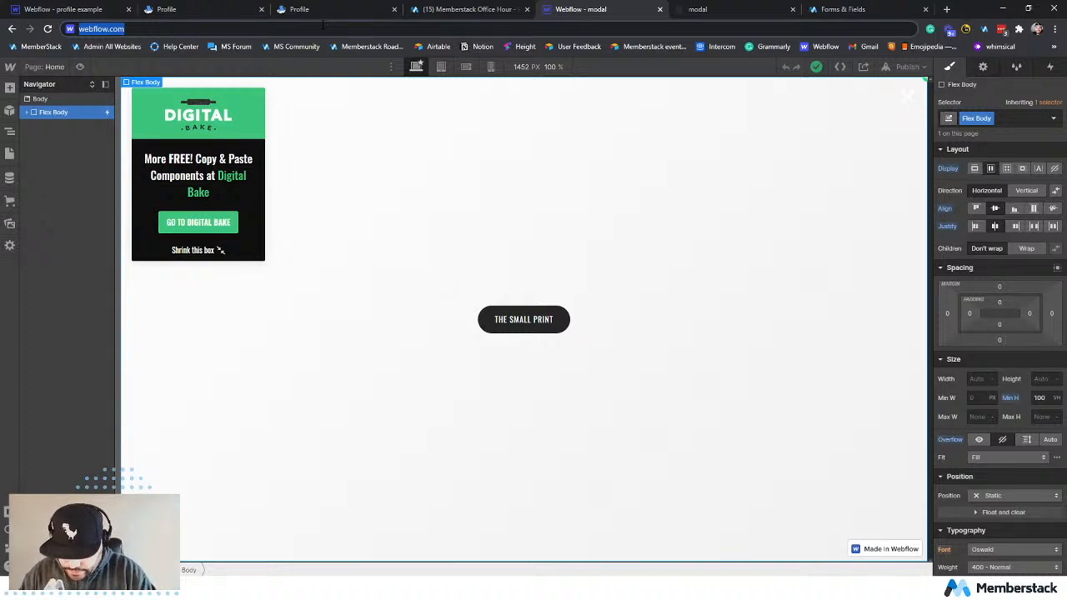
{"action": "type", "text": "flowmingo"}
{"action": "key", "text": "Return"}
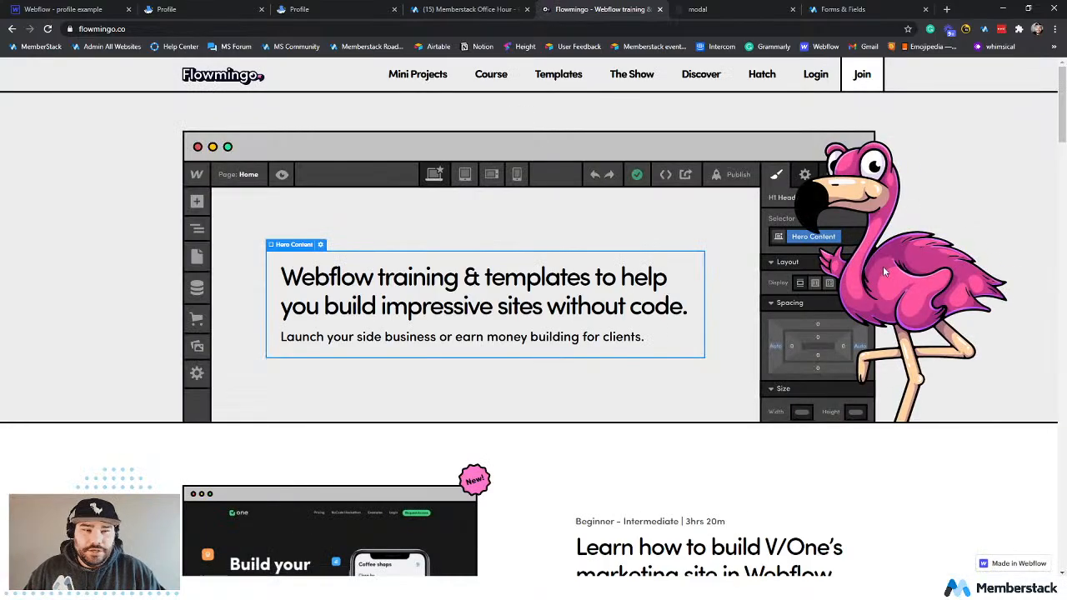
{"action": "scroll", "coordinate": [892, 263], "scroll_direction": "down", "scroll_amount": 2}
{"action": "scroll", "coordinate": [917, 250], "scroll_direction": "up", "scroll_amount": 2}
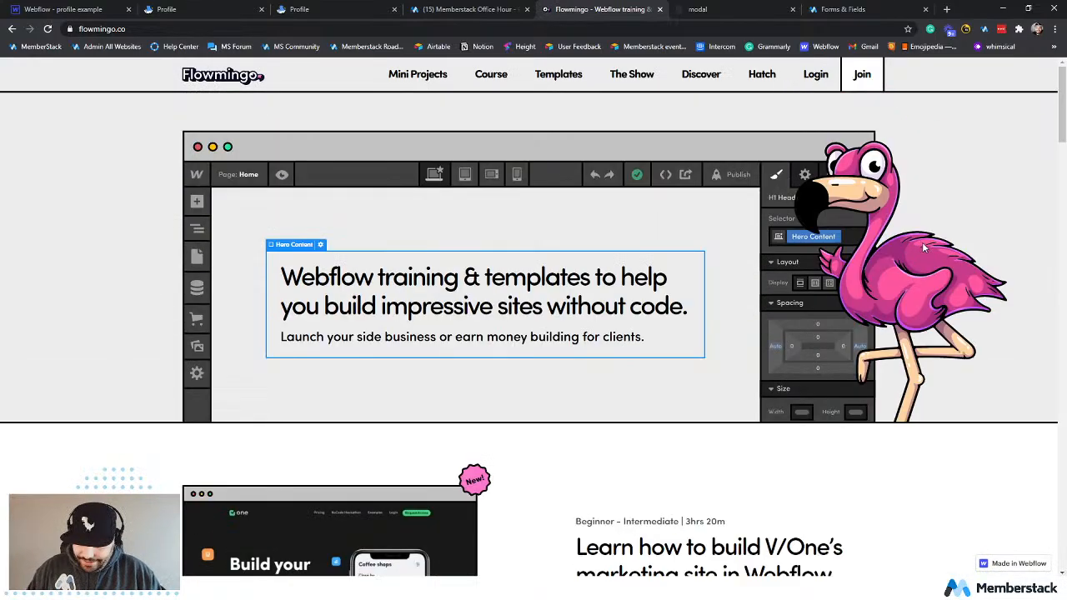
Inspect the pink flamingo hero image and copy its SVG source URL from the page markup.
{"action": "key", "text": "ctrl+shift+c"}
{"action": "left_click", "coordinate": [901, 249]}
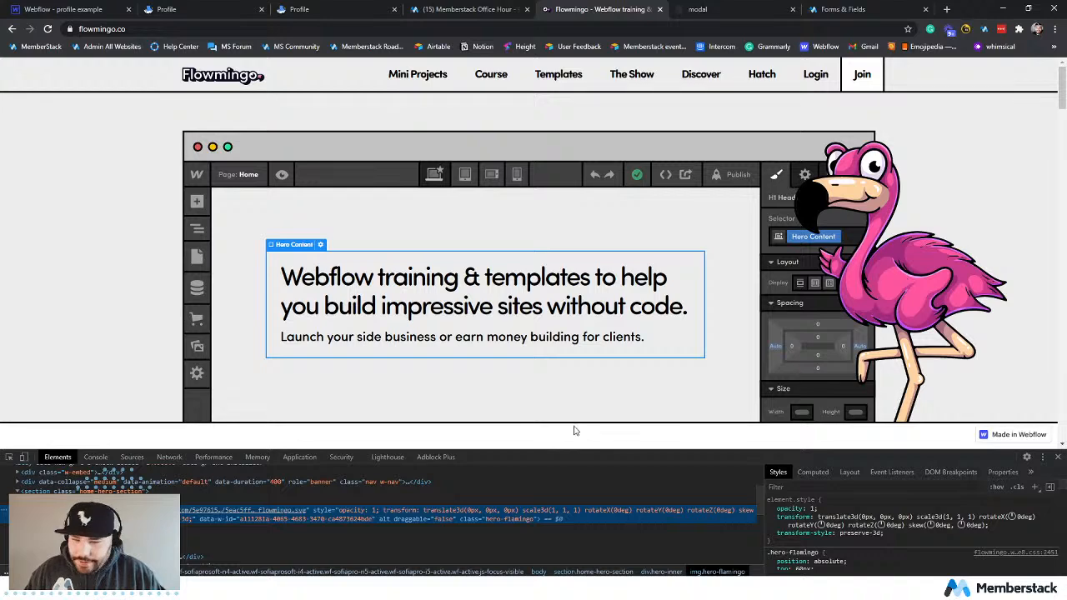
{"action": "right_click", "coordinate": [224, 512]}
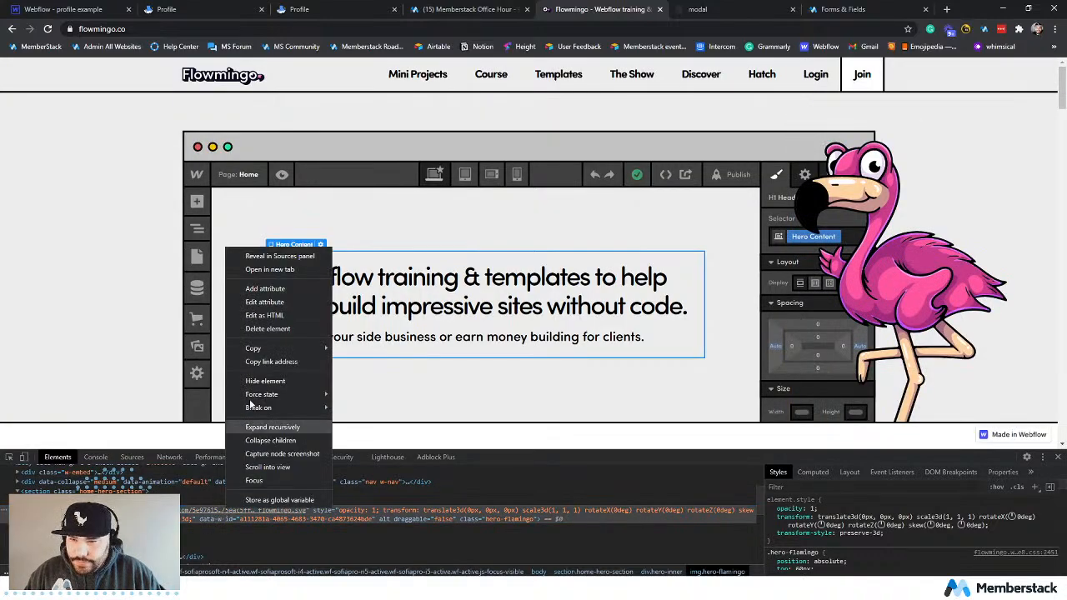
{"action": "key", "text": "Escape"}
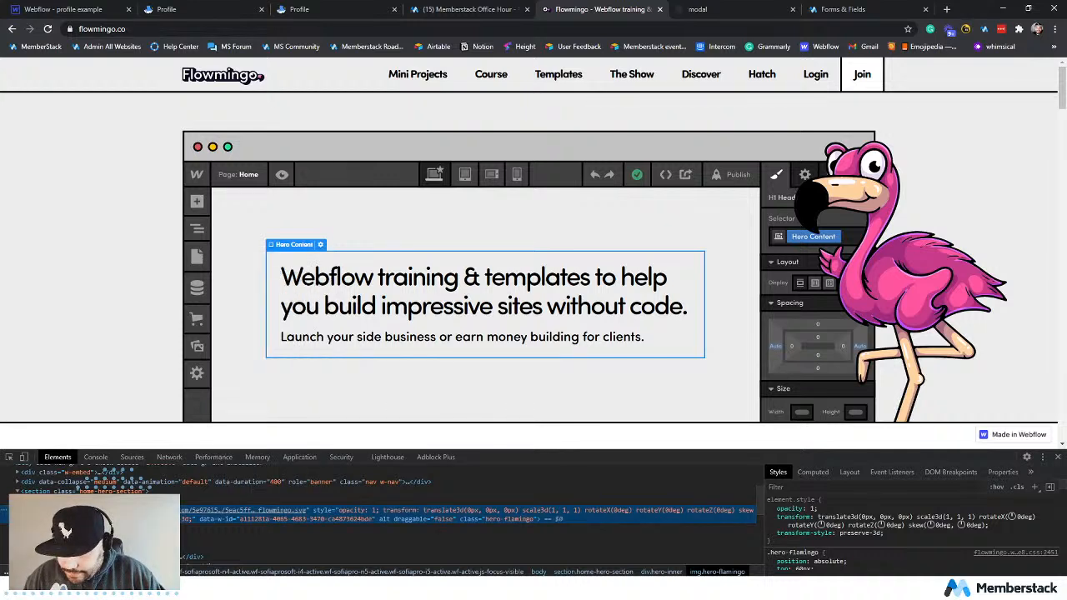
{"action": "double_click", "coordinate": [224, 510]}
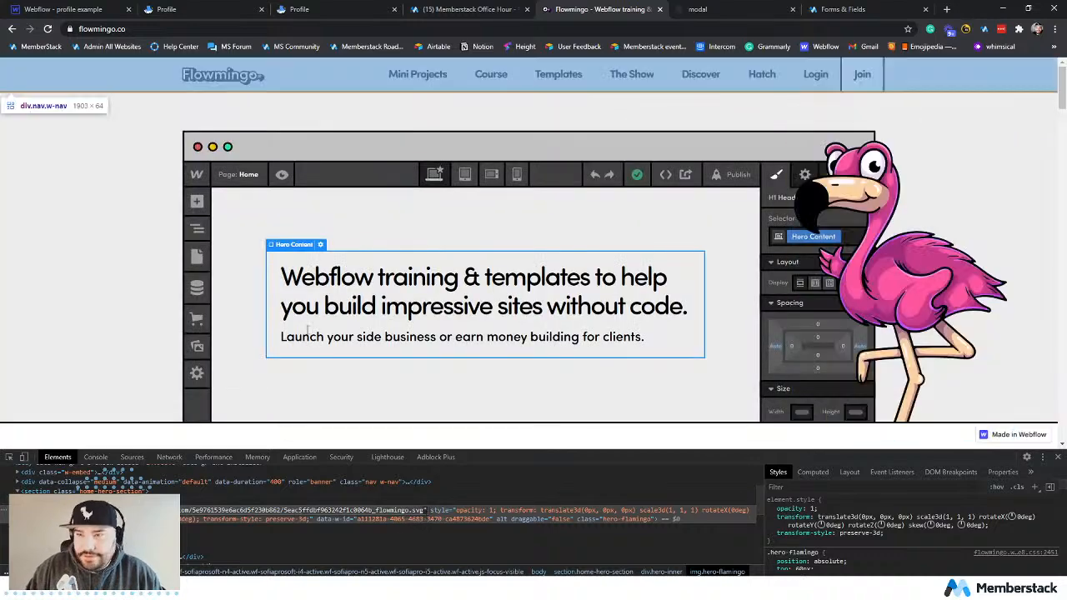
Return to the live profile page, paste the copied flamingo image address as the Image URL, and submit the Edit Profile form.
{"action": "left_click", "coordinate": [86, 6]}
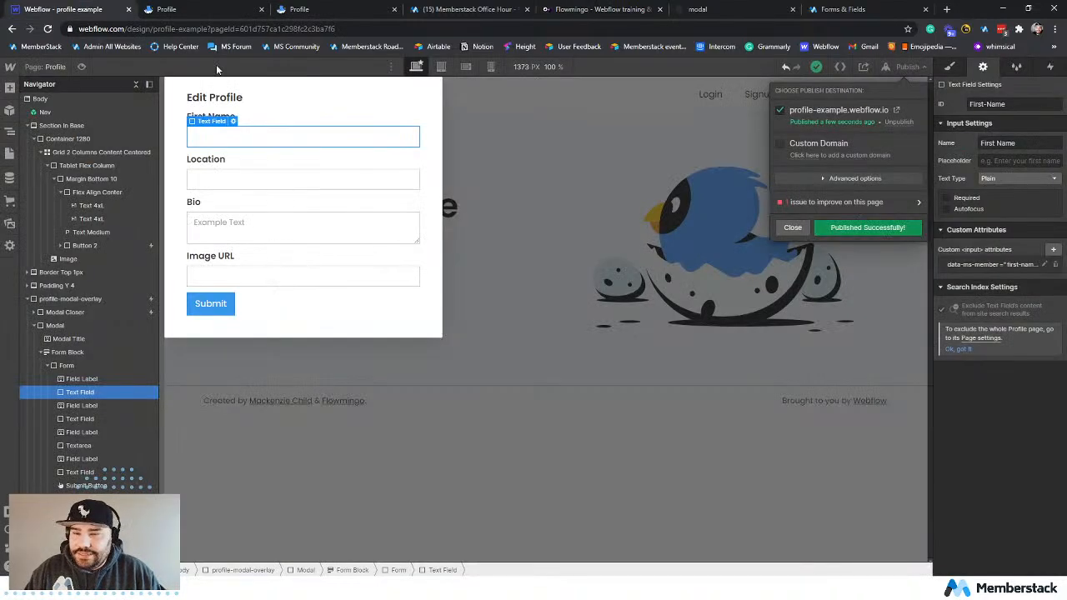
{"action": "left_click", "coordinate": [170, 8]}
{"action": "key", "text": "ctrl+v"}
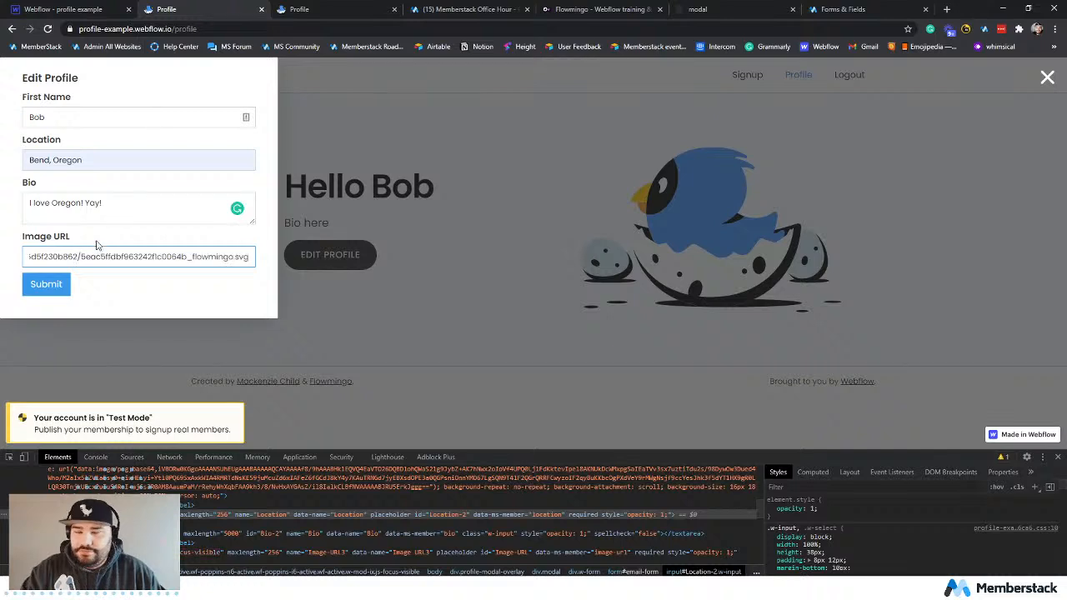
{"action": "left_click", "coordinate": [52, 283]}
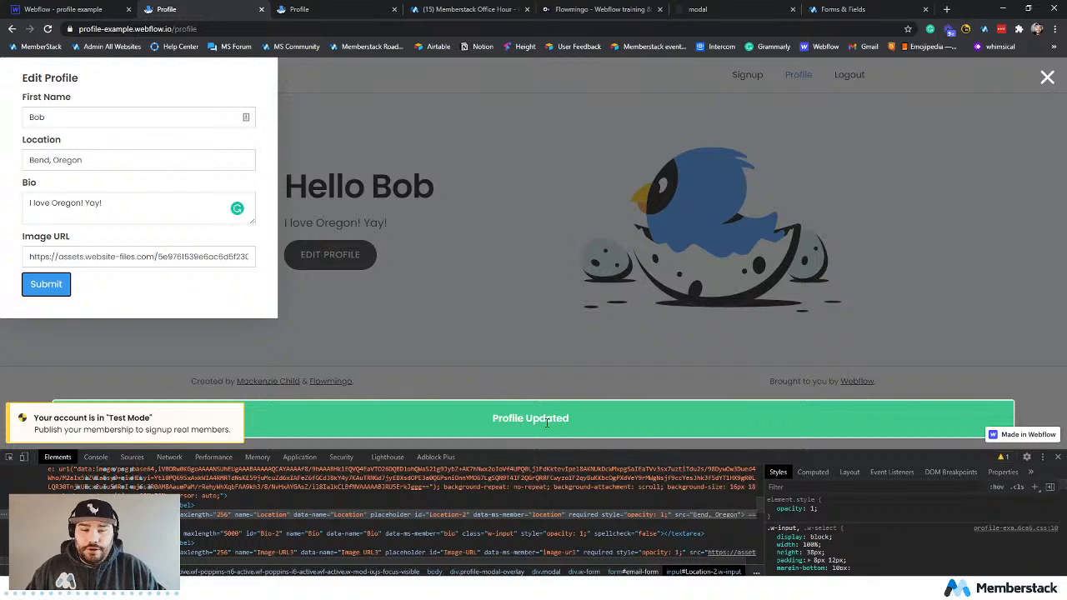
Open the test member's record in the Memberstack members list and check its First Name, Location, Bio and Image URL values.
{"action": "left_click", "coordinate": [833, 10]}
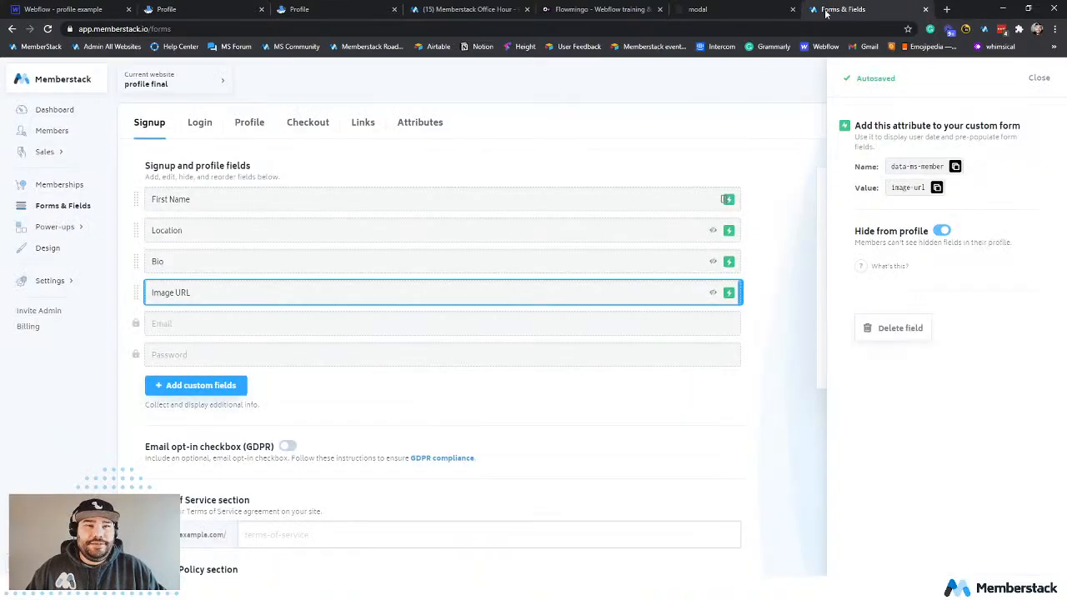
{"action": "left_click", "coordinate": [51, 131]}
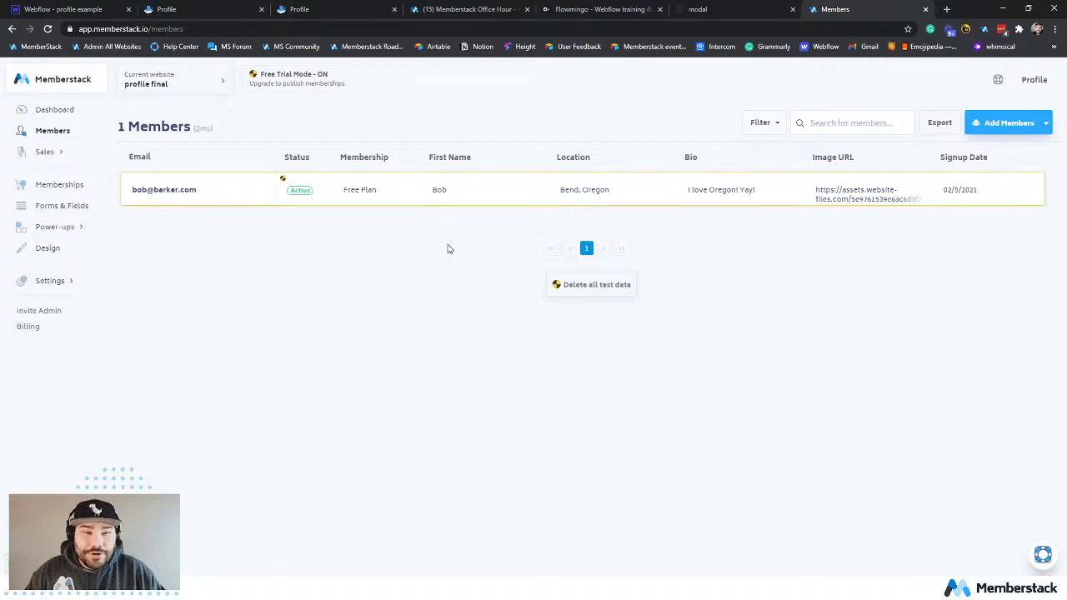
{"action": "left_click", "coordinate": [592, 190]}
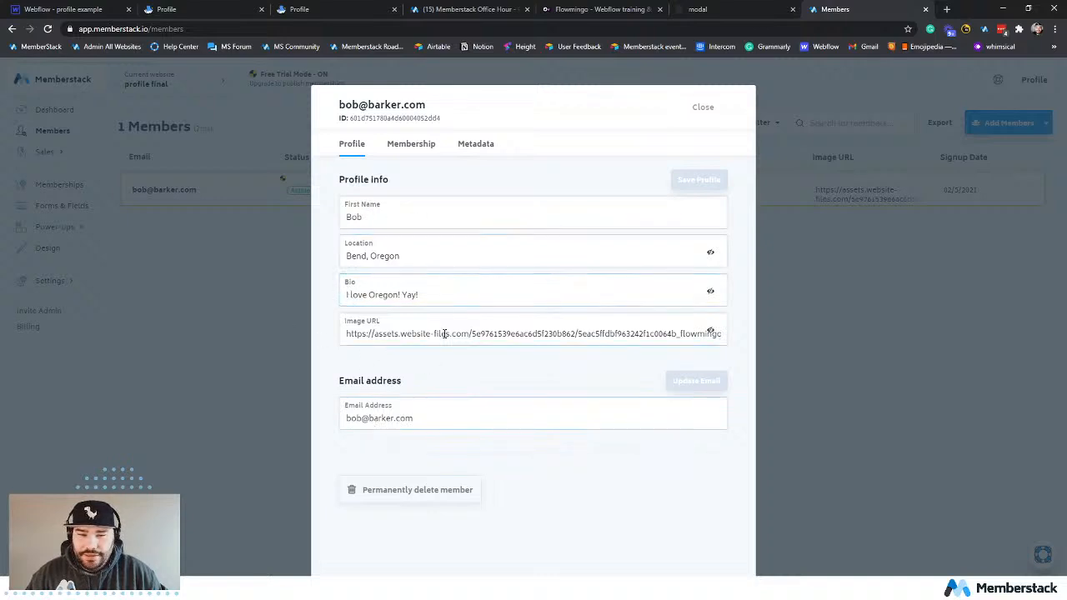
{"action": "scroll", "coordinate": [523, 367], "scroll_direction": "down", "scroll_amount": 1}
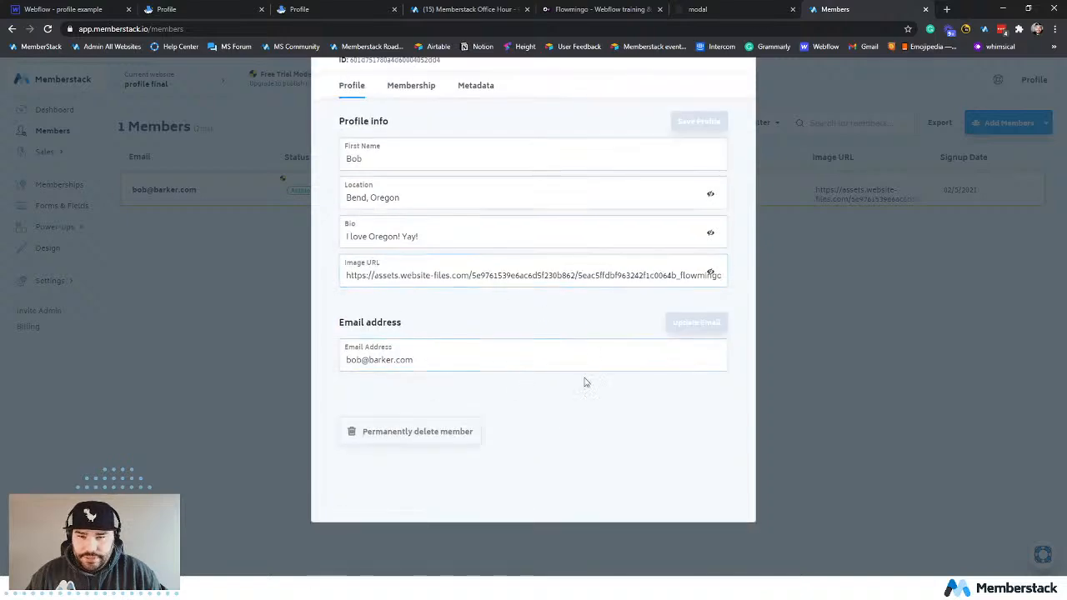
{"action": "scroll", "coordinate": [573, 408], "scroll_direction": "up", "scroll_amount": 1}
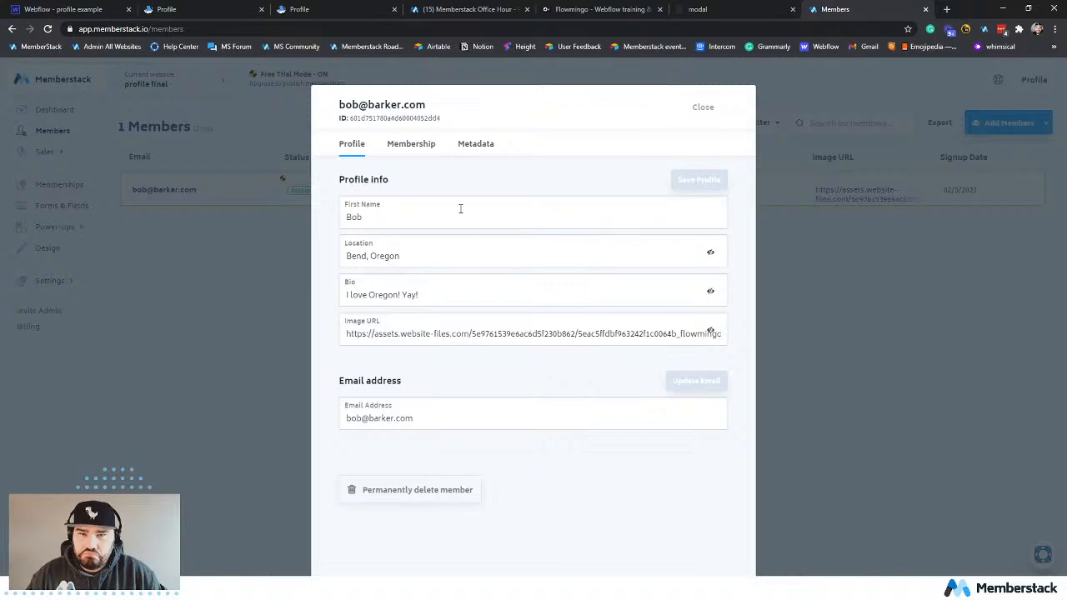
{"action": "left_click", "coordinate": [414, 146]}
{"action": "left_click", "coordinate": [306, 221]}
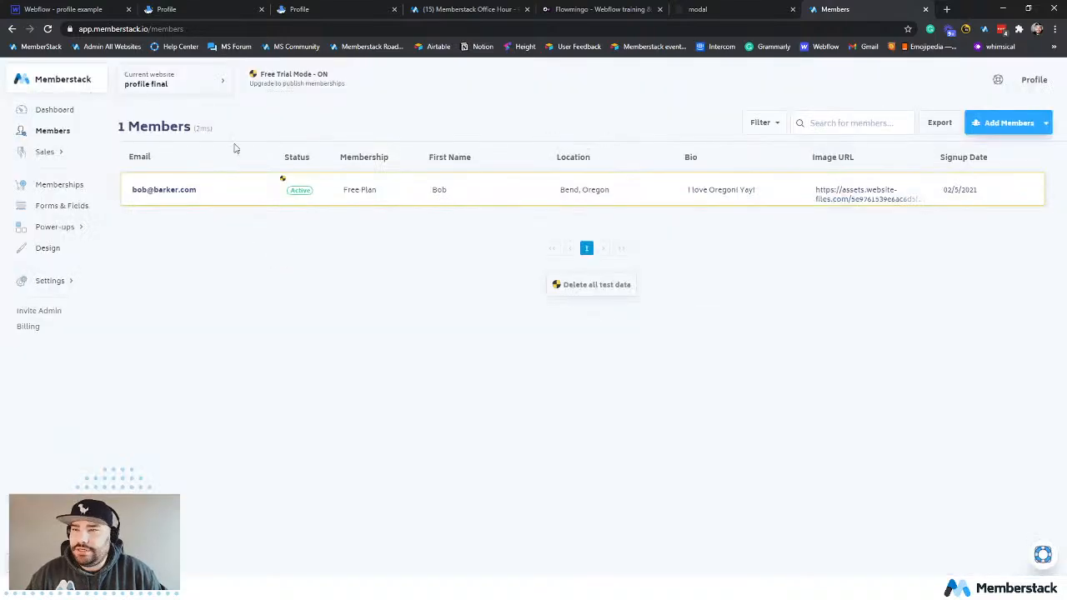
Close the publish dialog in the Webflow project and return to the live profile page to check the updated bio.
{"action": "left_click", "coordinate": [81, 10]}
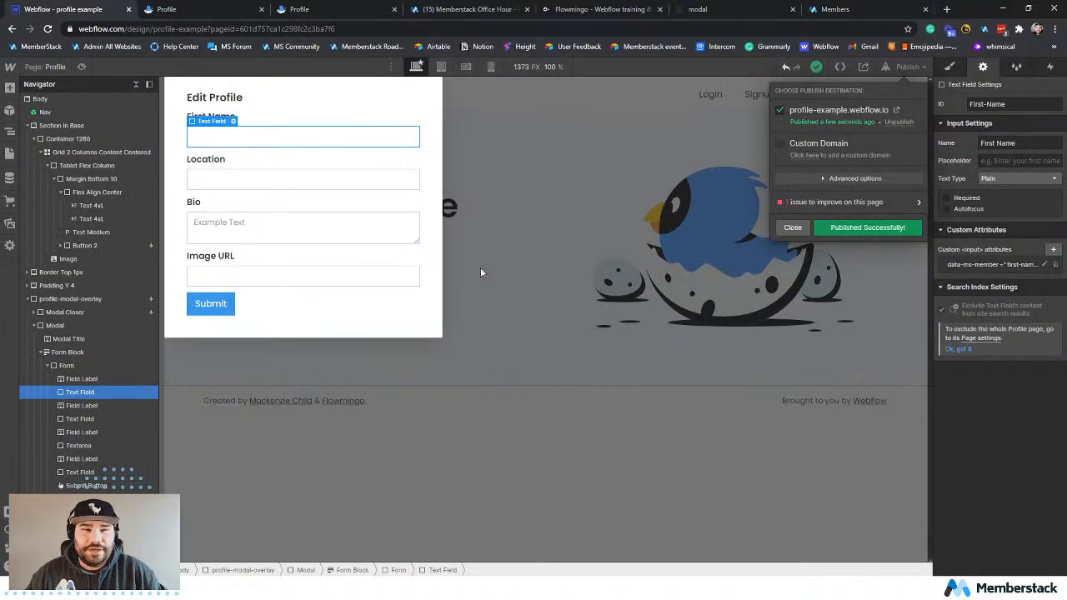
{"action": "left_click", "coordinate": [791, 227]}
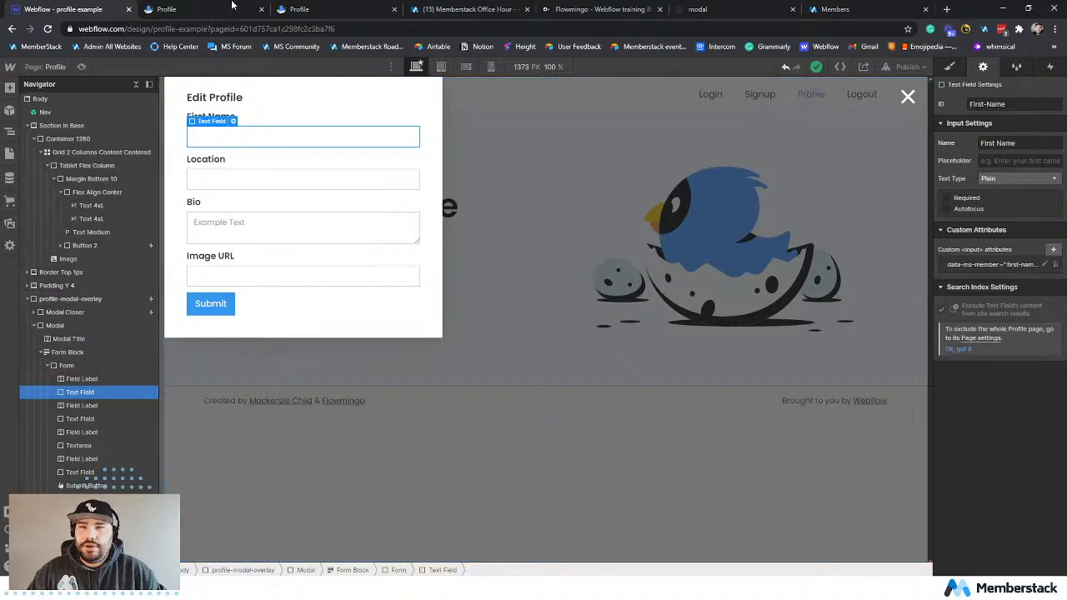
{"action": "left_click", "coordinate": [200, 7]}
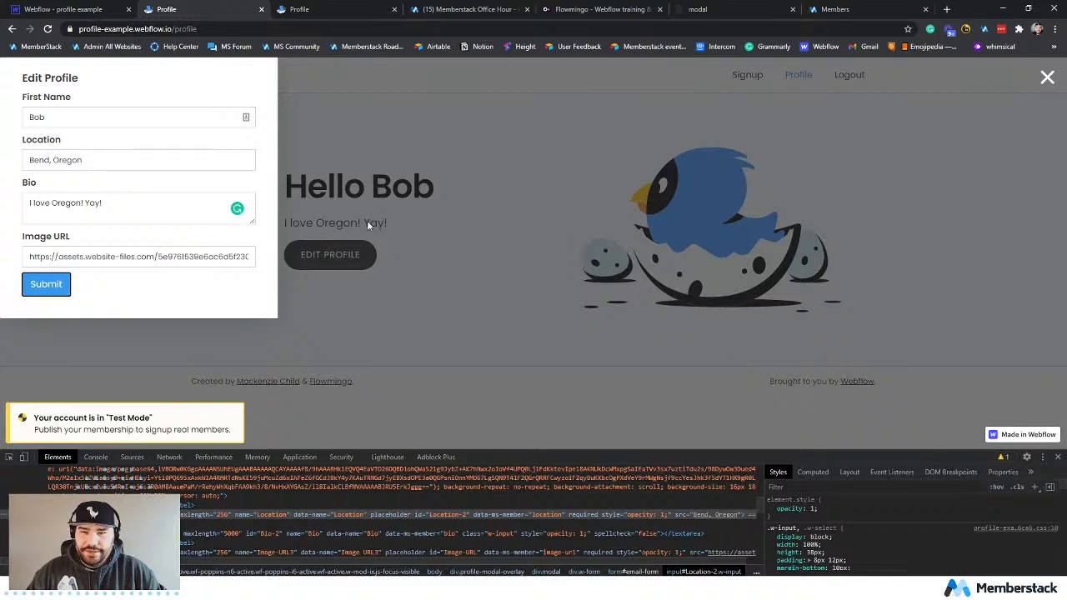
Return to the Webflow project and make profile-modal-overlay a horizontal flex container with its children centred in both alignment and justification.
{"action": "left_click", "coordinate": [91, 8]}
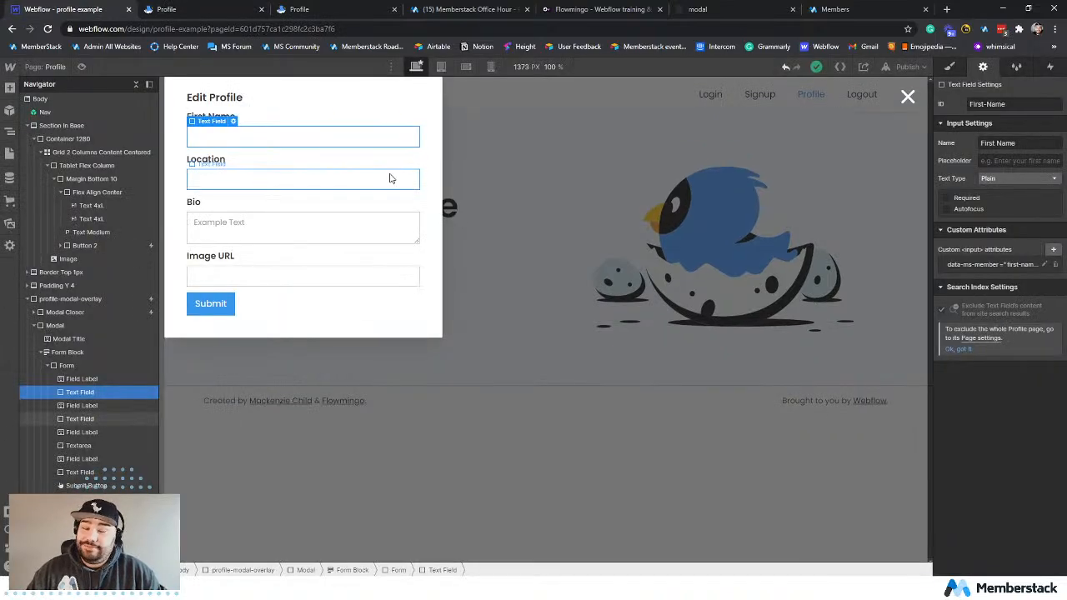
{"action": "left_click", "coordinate": [418, 325]}
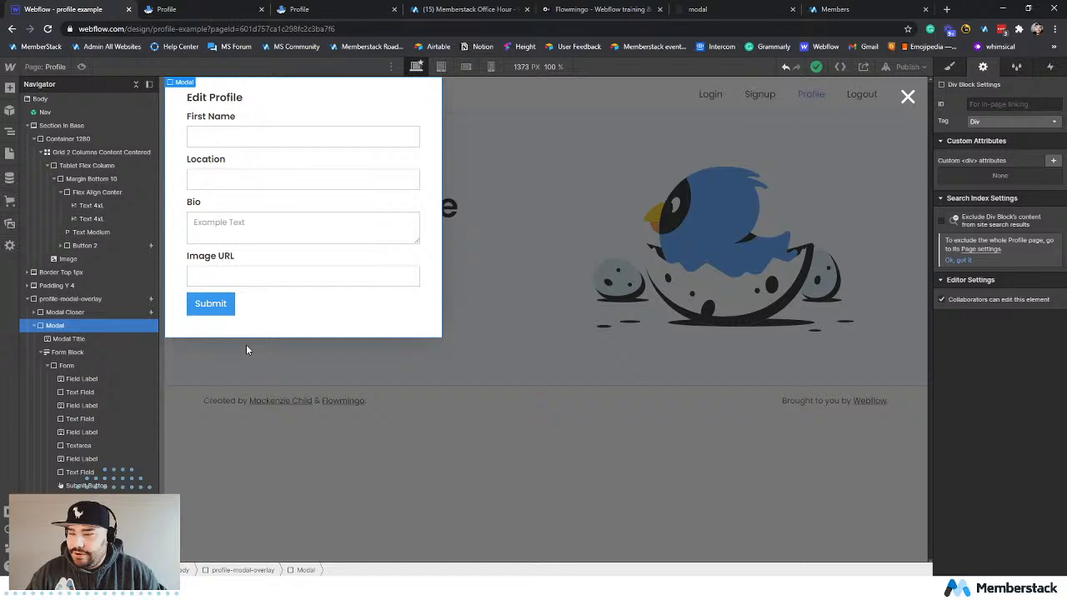
{"action": "left_click", "coordinate": [60, 302]}
{"action": "left_click", "coordinate": [949, 67]}
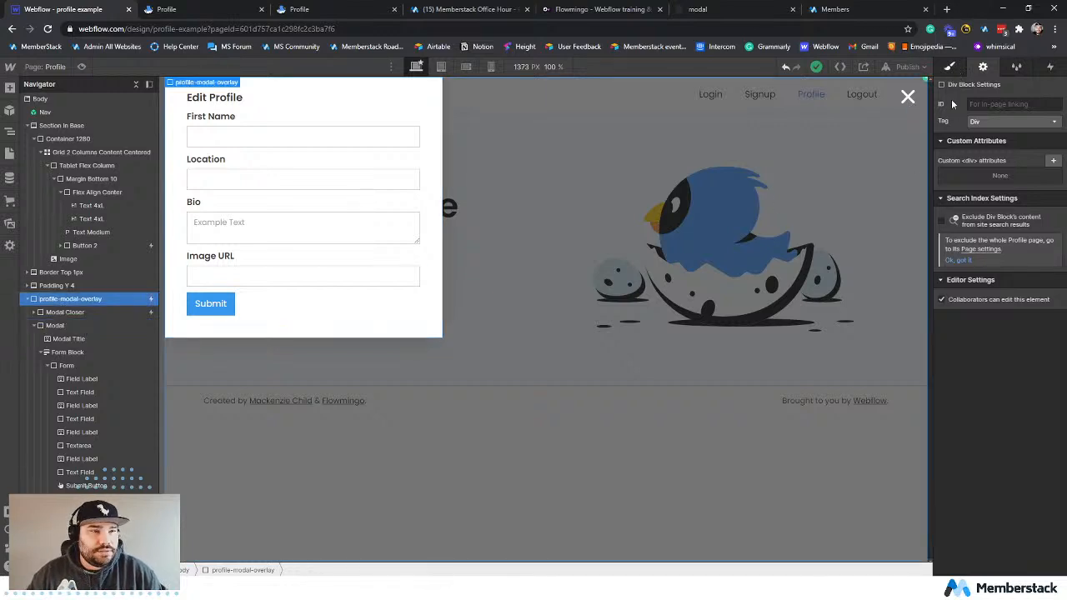
{"action": "left_click", "coordinate": [991, 168]}
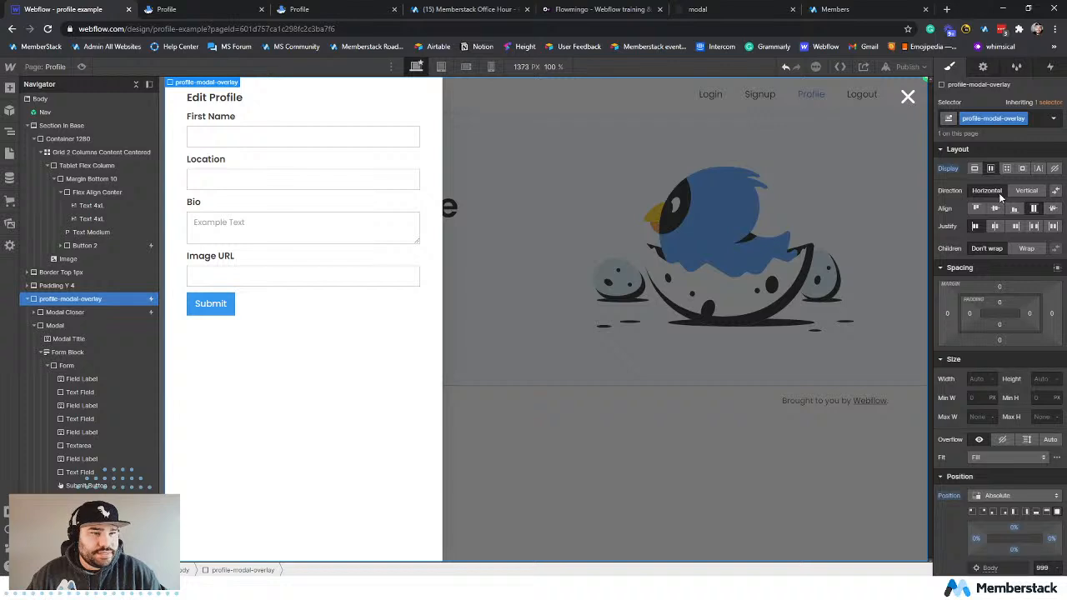
{"action": "left_click", "coordinate": [993, 208]}
{"action": "left_click", "coordinate": [994, 226]}
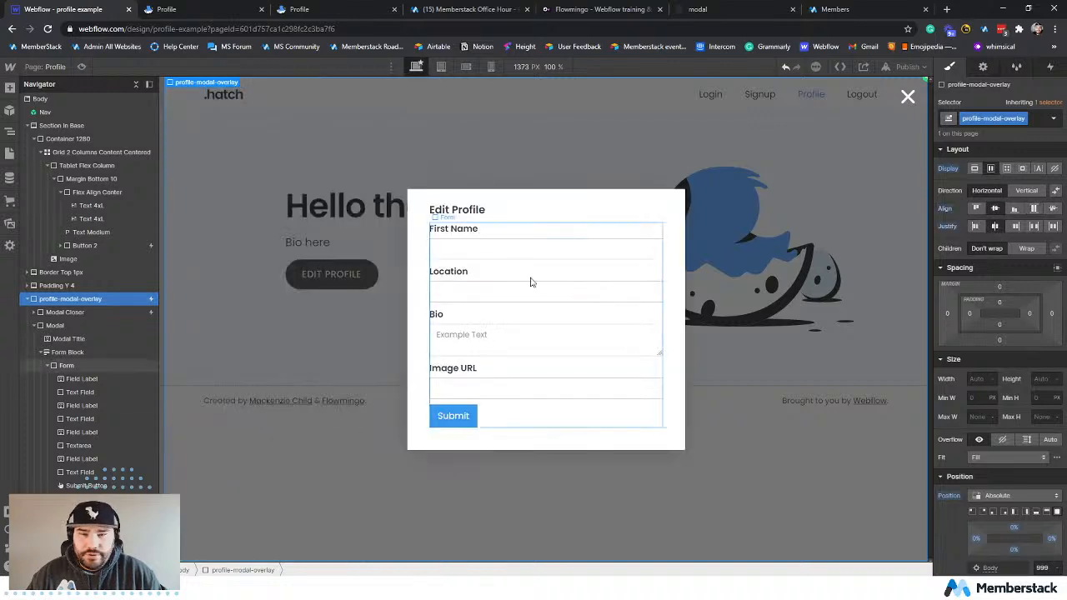
{"action": "left_click", "coordinate": [451, 213]}
{"action": "left_click", "coordinate": [982, 66]}
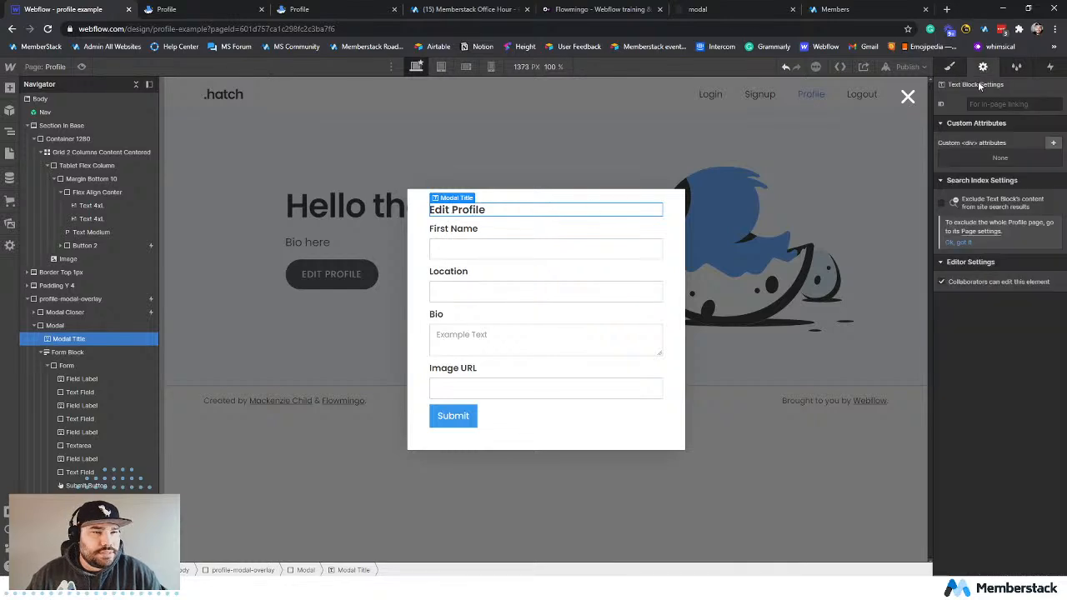
{"action": "left_click", "coordinate": [949, 67]}
{"action": "left_click", "coordinate": [57, 325]}
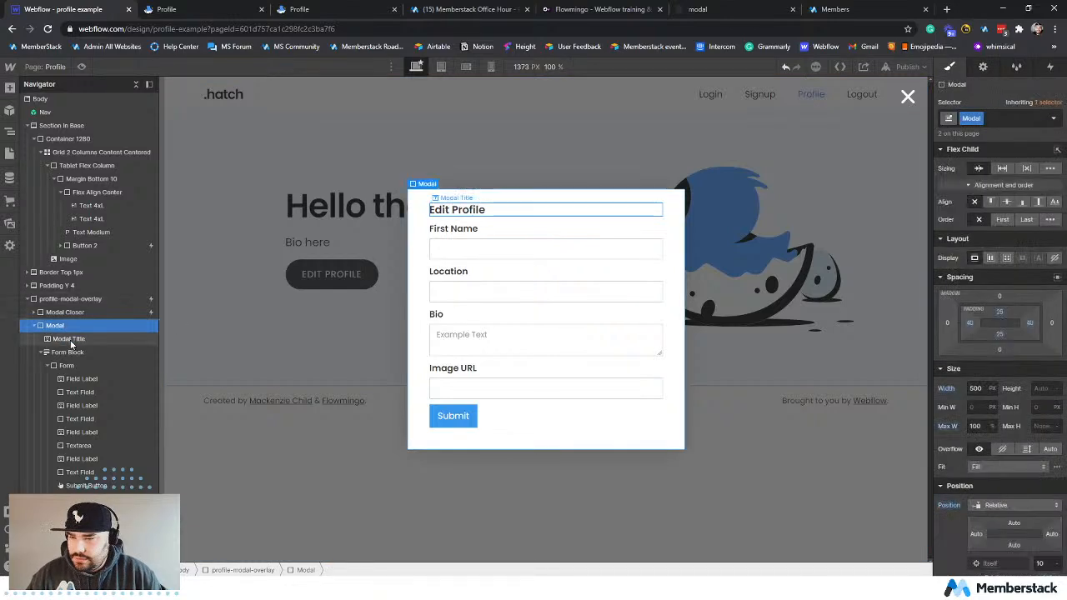
{"action": "left_click", "coordinate": [67, 338]}
{"action": "left_click", "coordinate": [55, 325]}
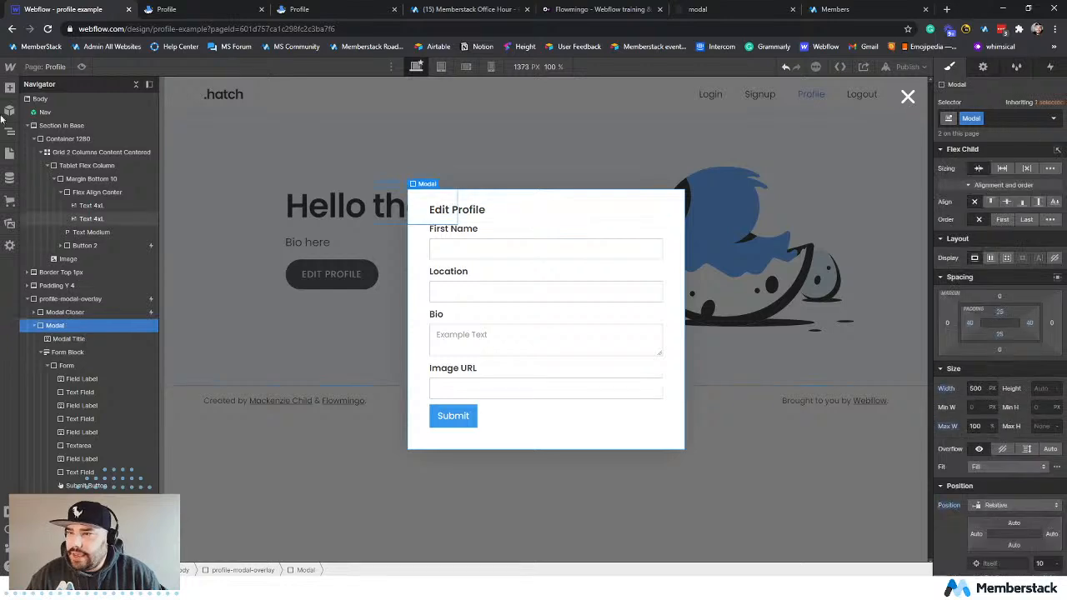
{"action": "key", "text": "a"}
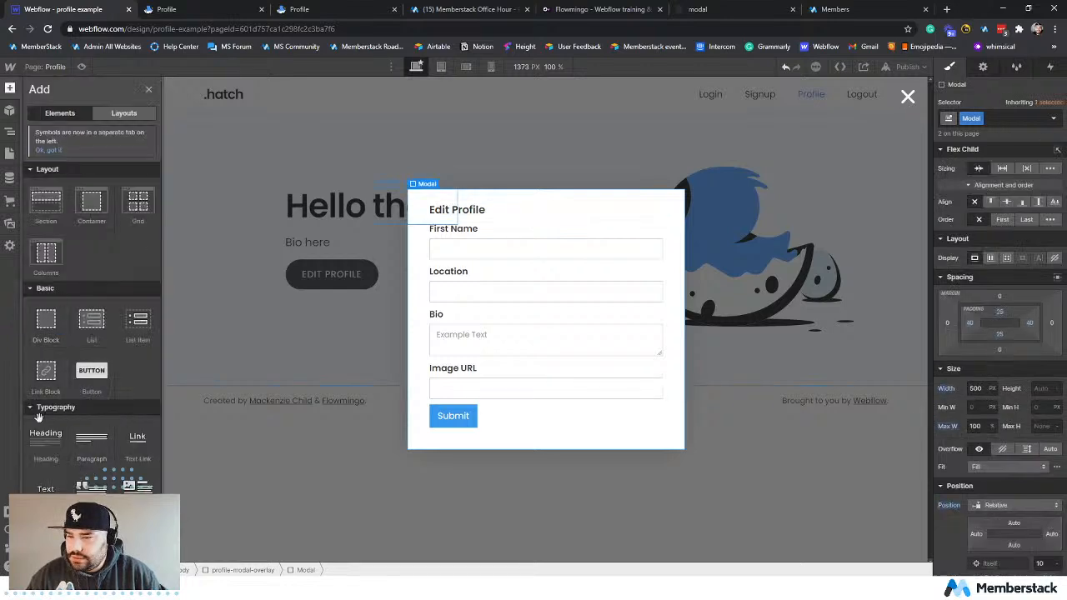
Replace the class on the modal's Edit Profile title with the existing Heading Lg class.
{"action": "left_click", "coordinate": [469, 211]}
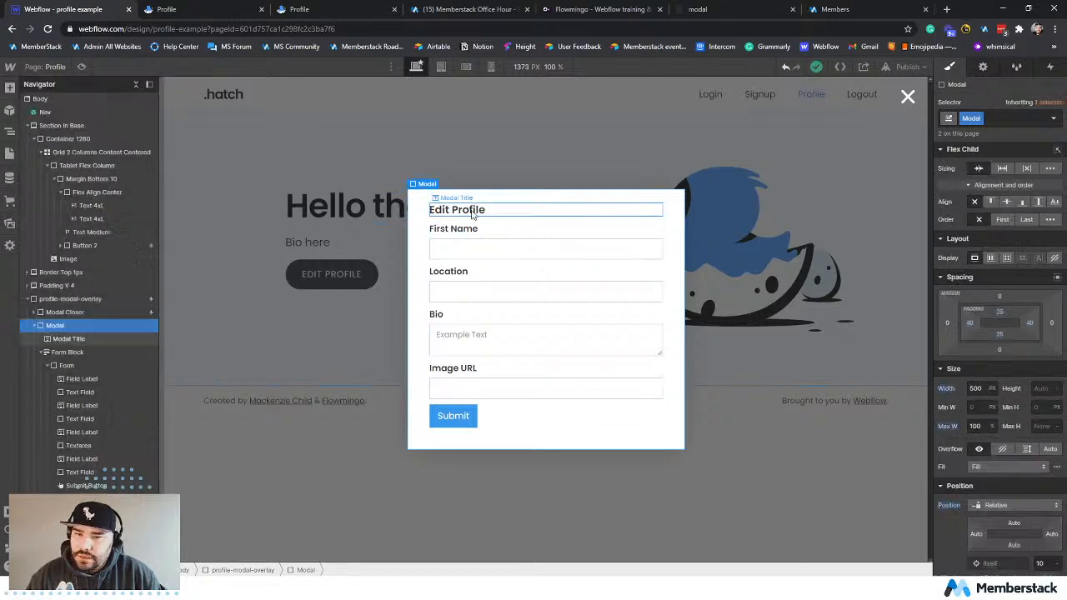
{"action": "left_click", "coordinate": [1017, 116]}
{"action": "key", "text": "BackSpace"}
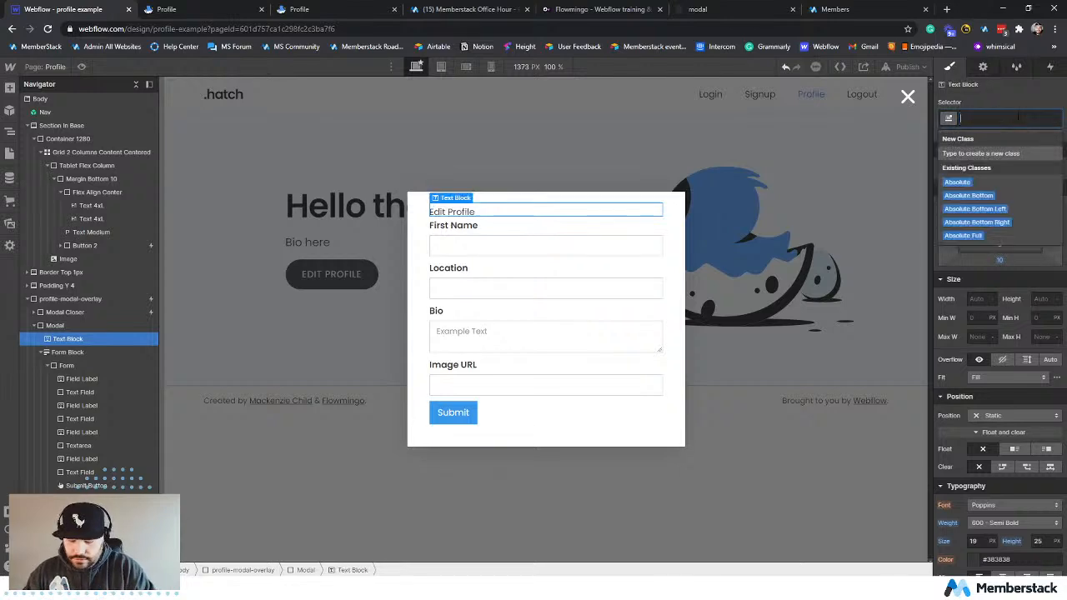
{"action": "type", "text": "head"}
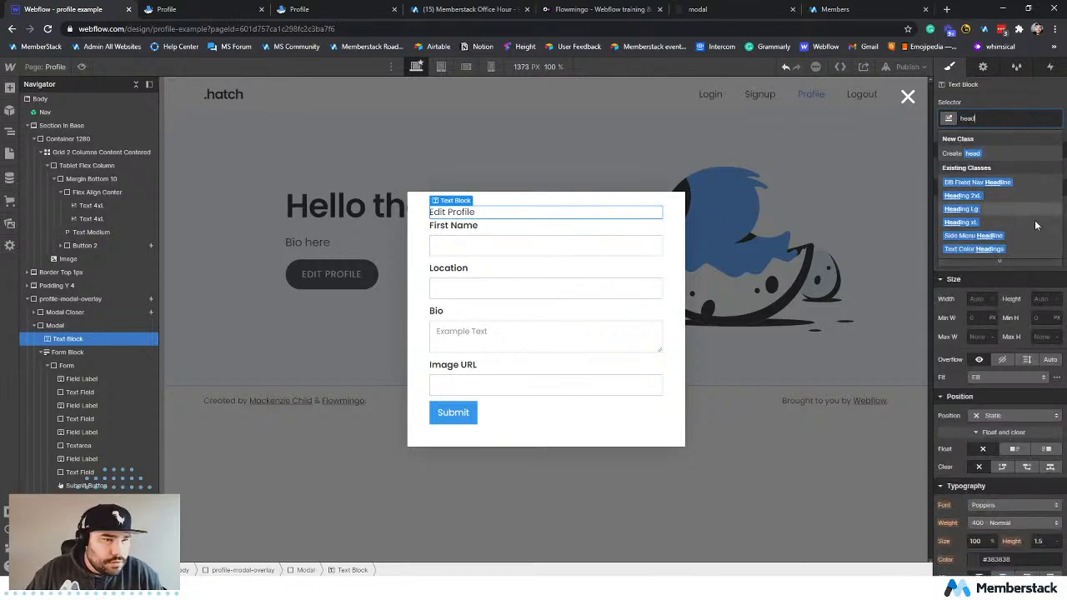
{"action": "left_click", "coordinate": [1014, 211]}
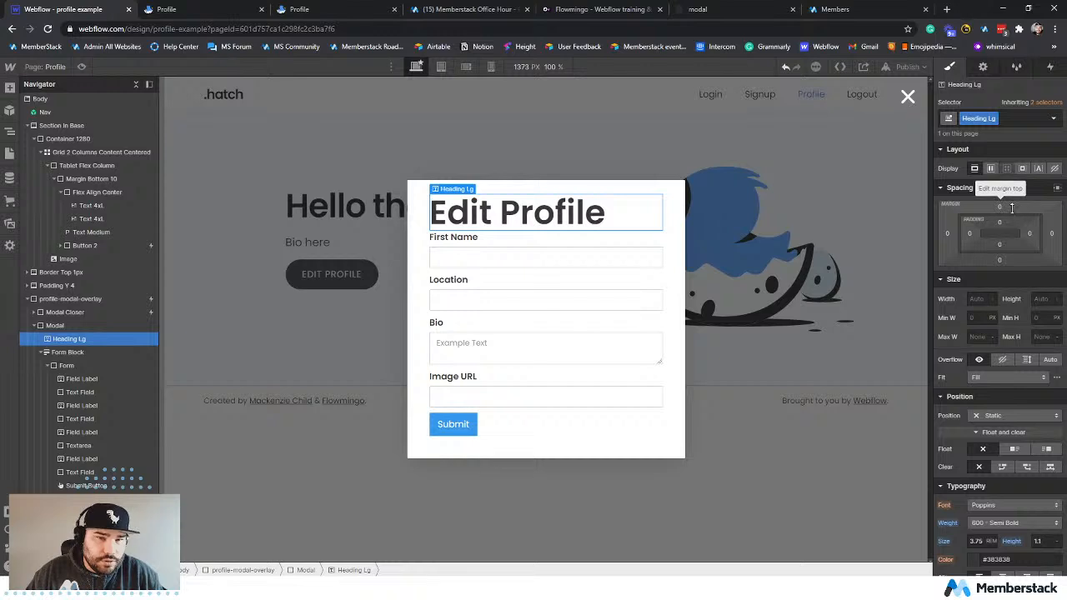
Check the Modal Closer's position settings and set the position of profile-modal-overlay to Fixed.
{"action": "left_click", "coordinate": [422, 259]}
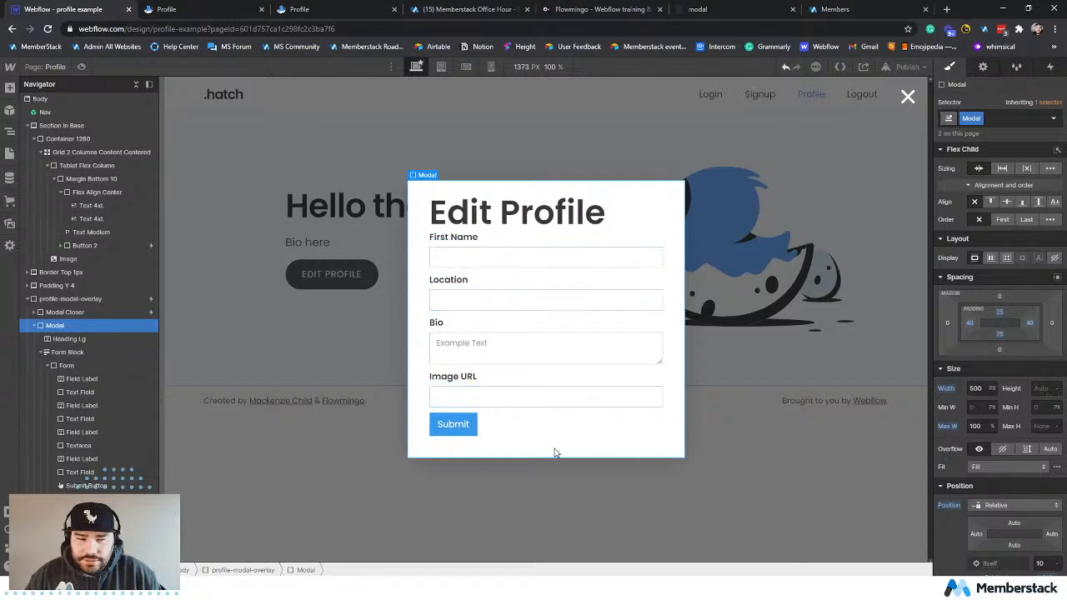
{"action": "left_click", "coordinate": [907, 97]}
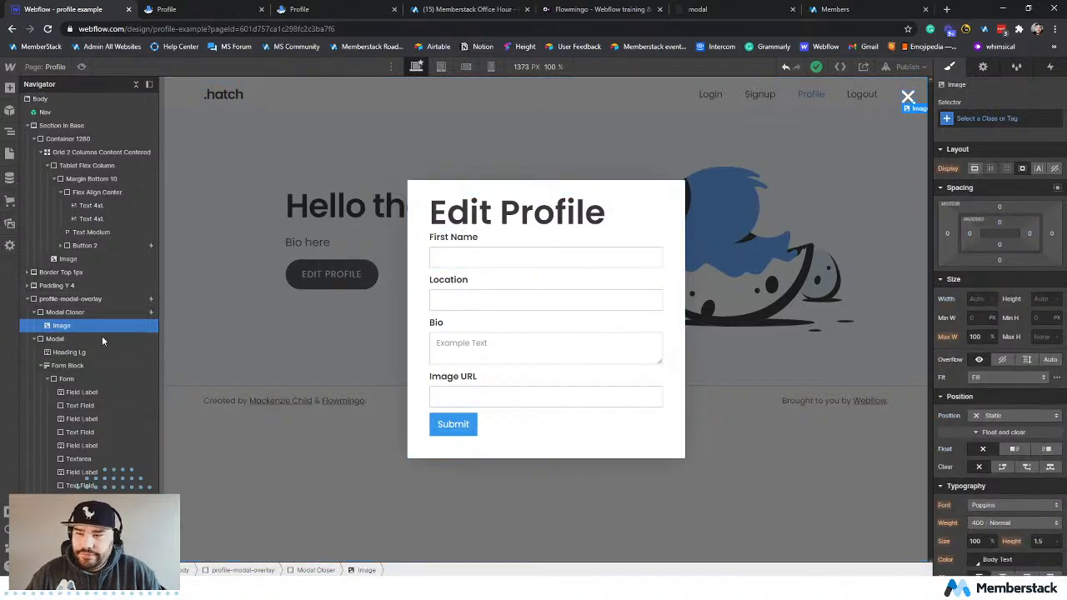
{"action": "left_click", "coordinate": [78, 313]}
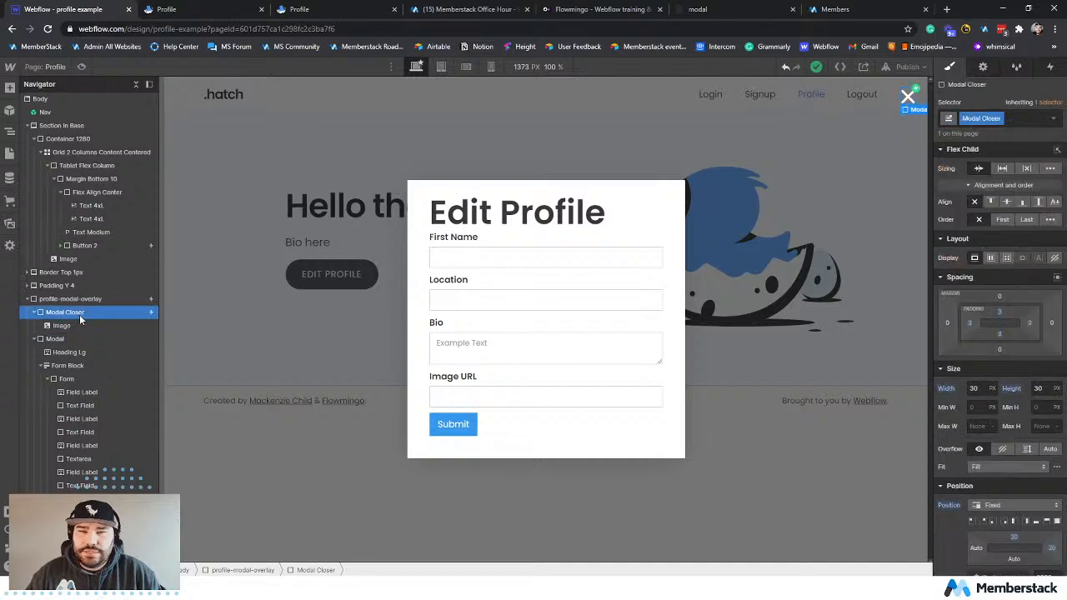
{"action": "scroll", "coordinate": [998, 314], "scroll_direction": "down", "scroll_amount": 2}
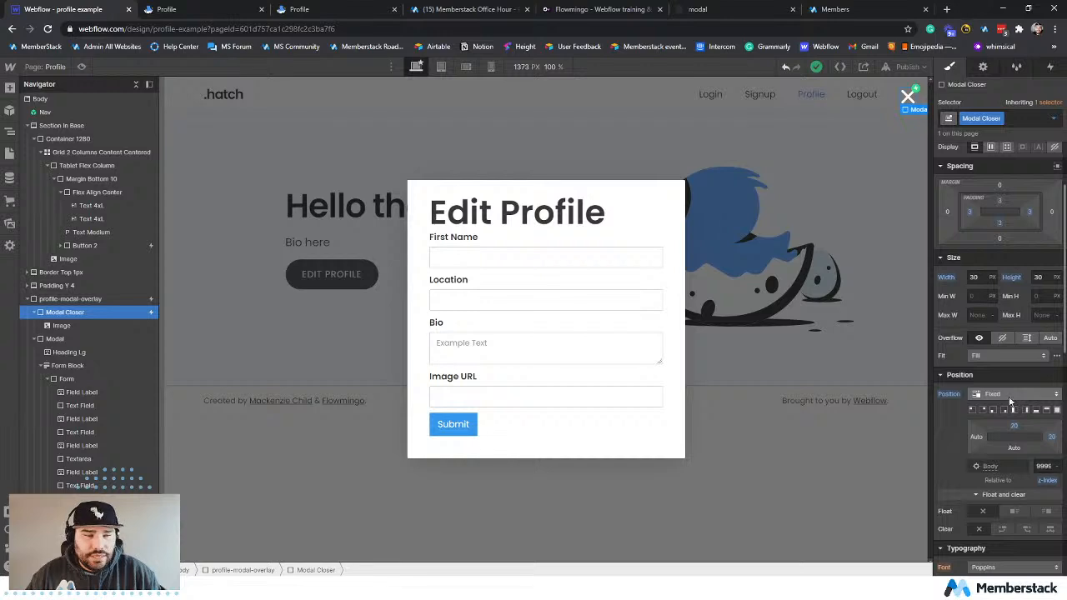
{"action": "left_click", "coordinate": [68, 298]}
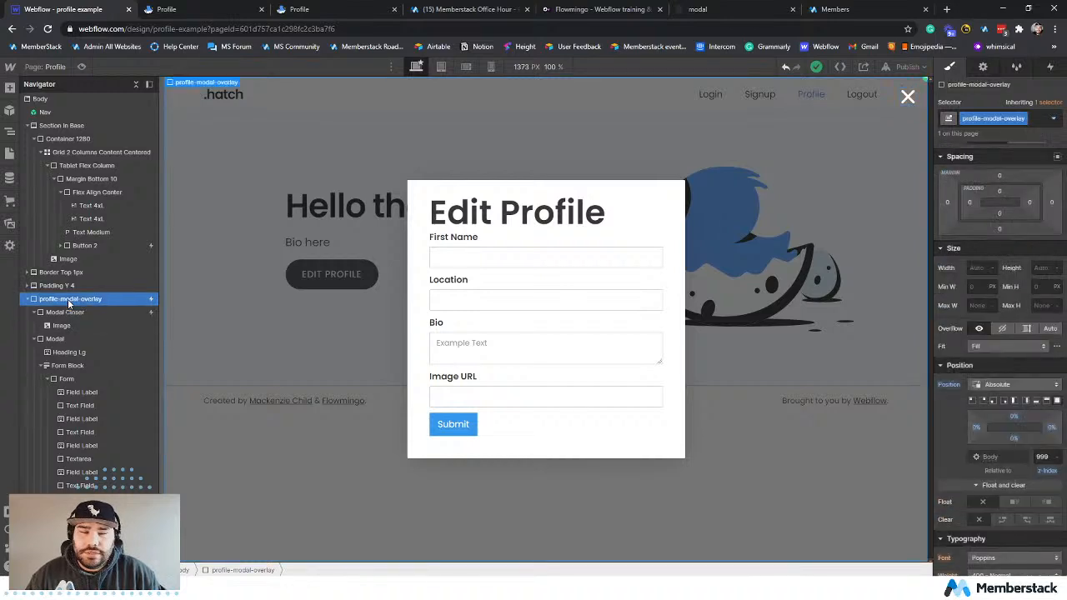
{"action": "left_click", "coordinate": [1010, 382]}
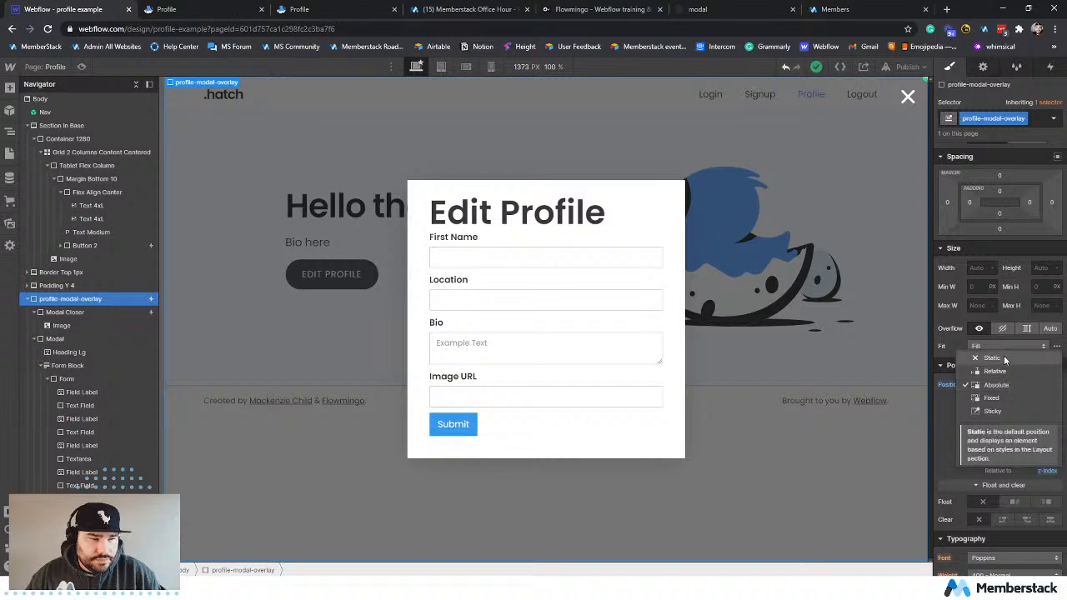
{"action": "left_click", "coordinate": [1004, 396]}
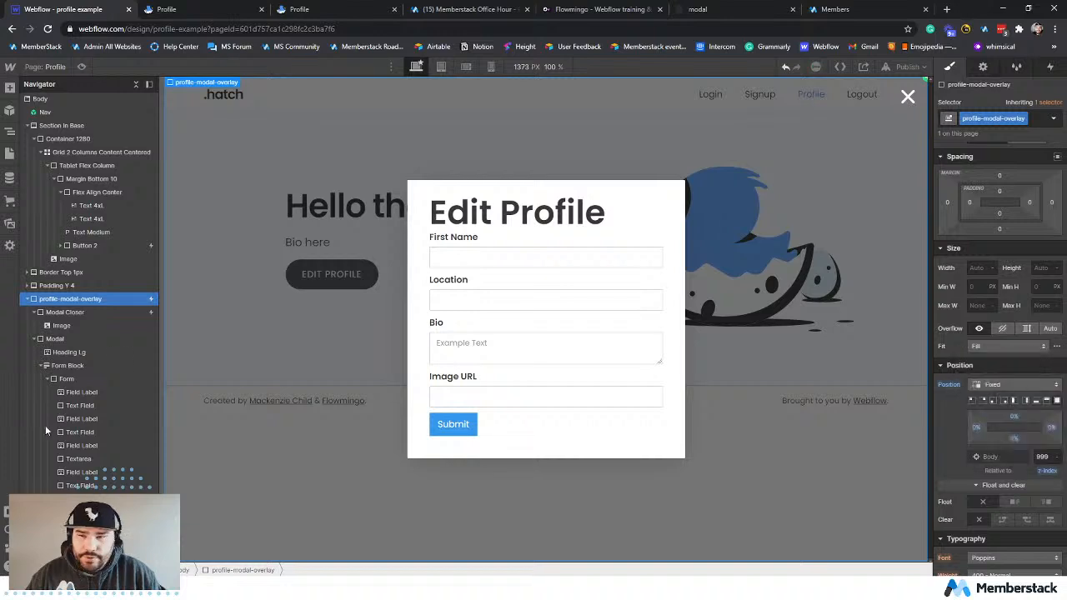
{"action": "left_click", "coordinate": [409, 217]}
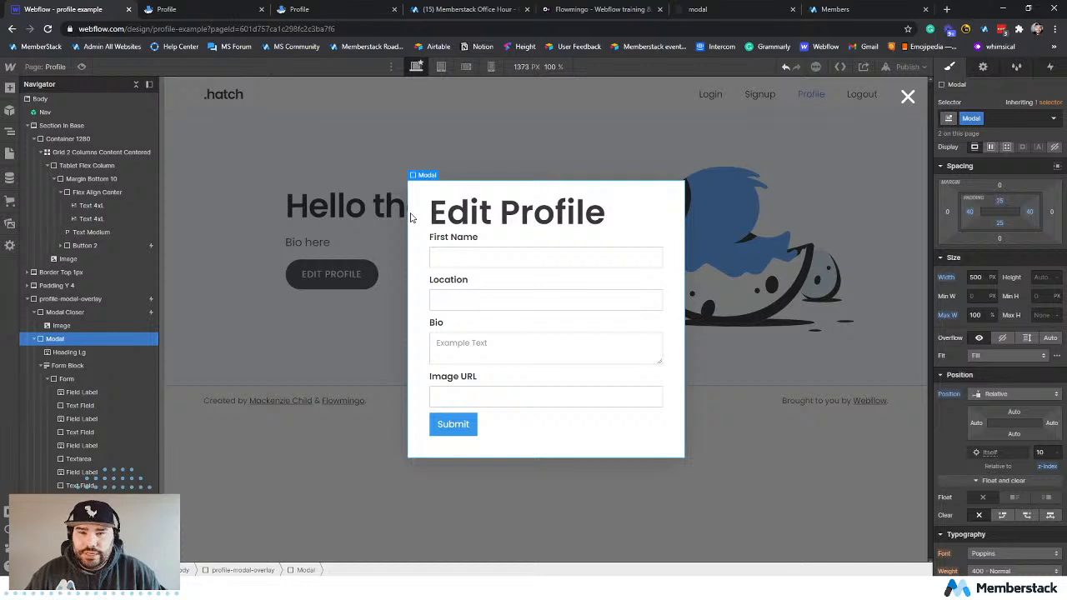
{"action": "left_click", "coordinate": [46, 365]}
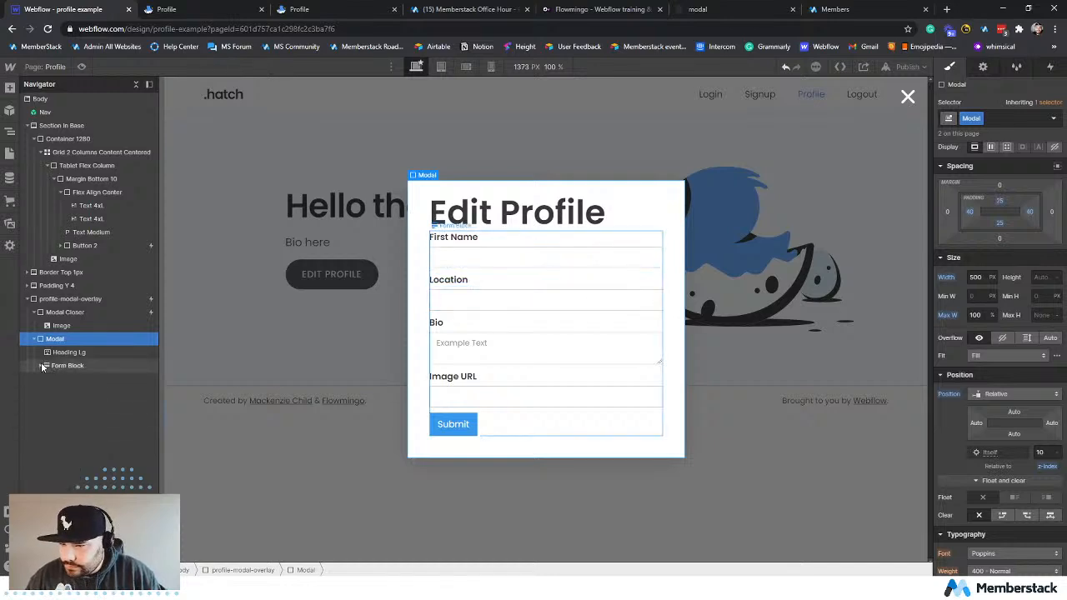
{"action": "left_click", "coordinate": [69, 352]}
{"action": "left_click", "coordinate": [60, 338]}
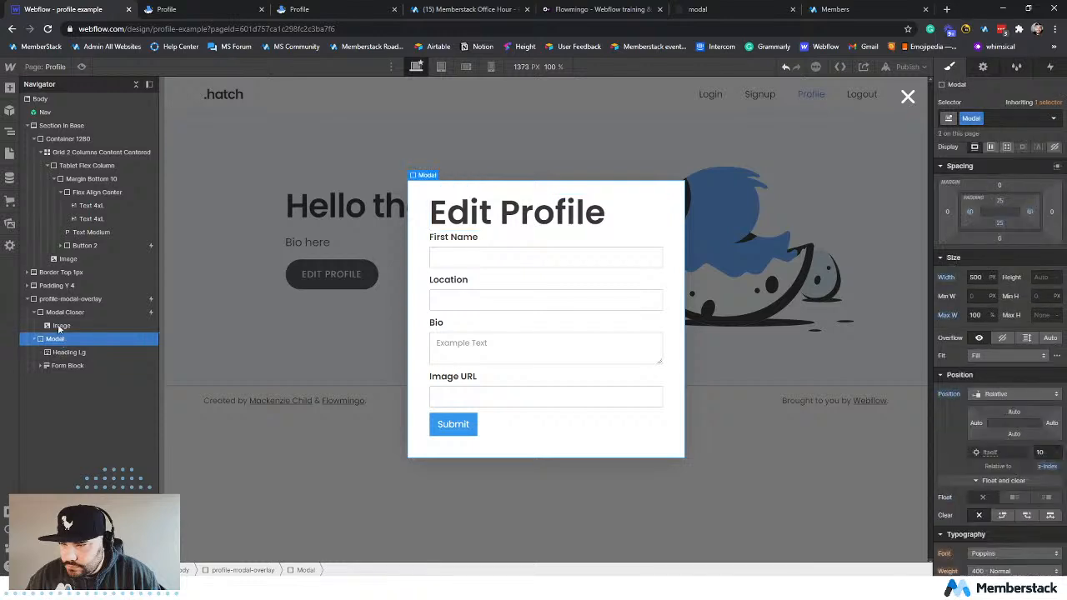
{"action": "left_click", "coordinate": [70, 302]}
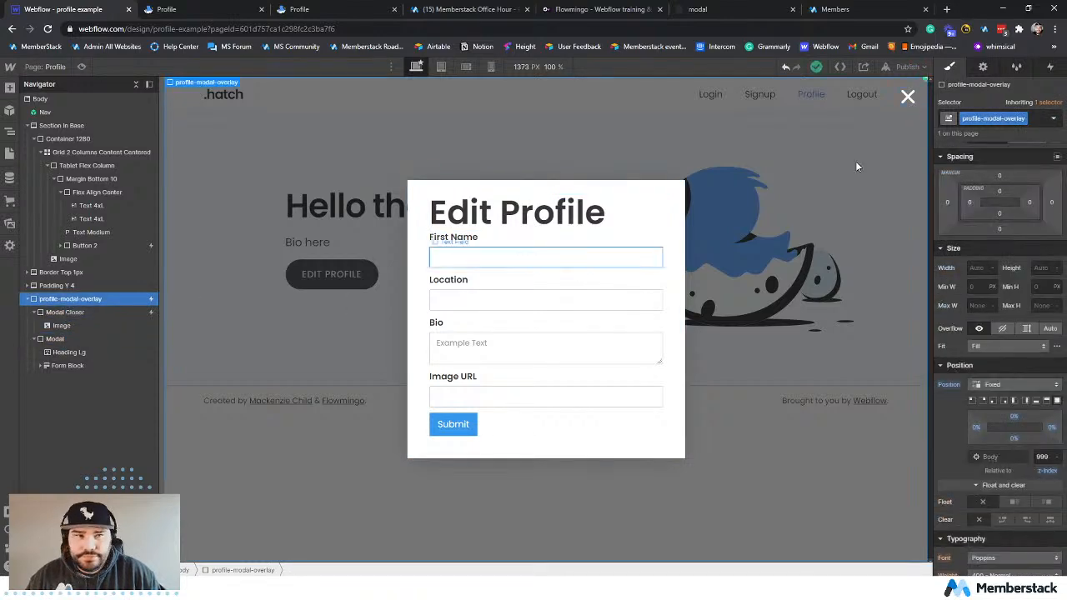
Publish the project to profile-example.webflow.io and test closing the Edit Profile modal on the reloaded live profile page.
{"action": "left_click", "coordinate": [907, 67]}
{"action": "left_click", "coordinate": [858, 228]}
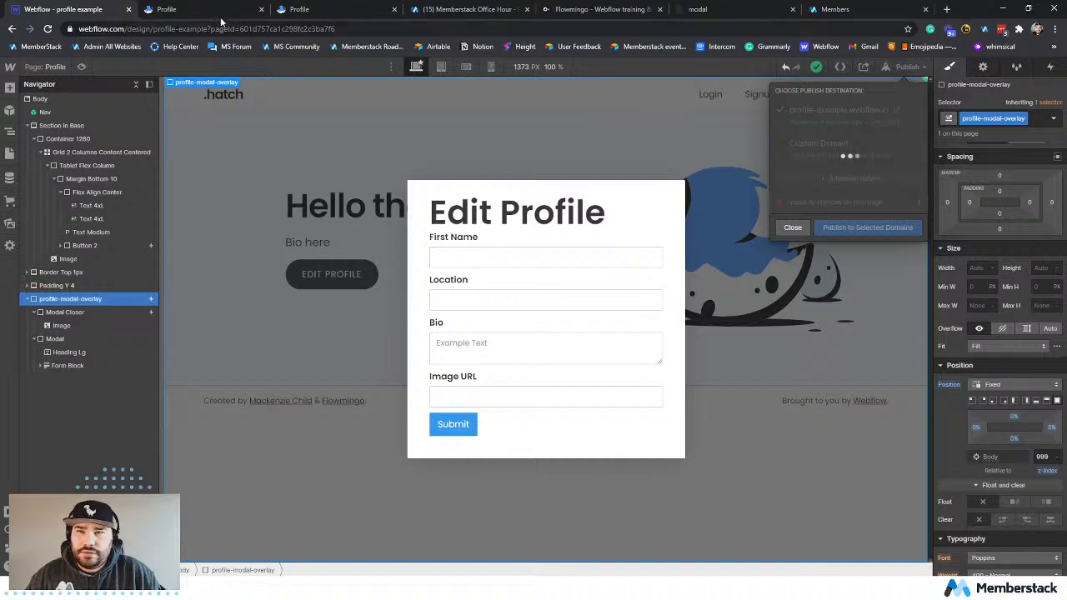
{"action": "left_click", "coordinate": [212, 11]}
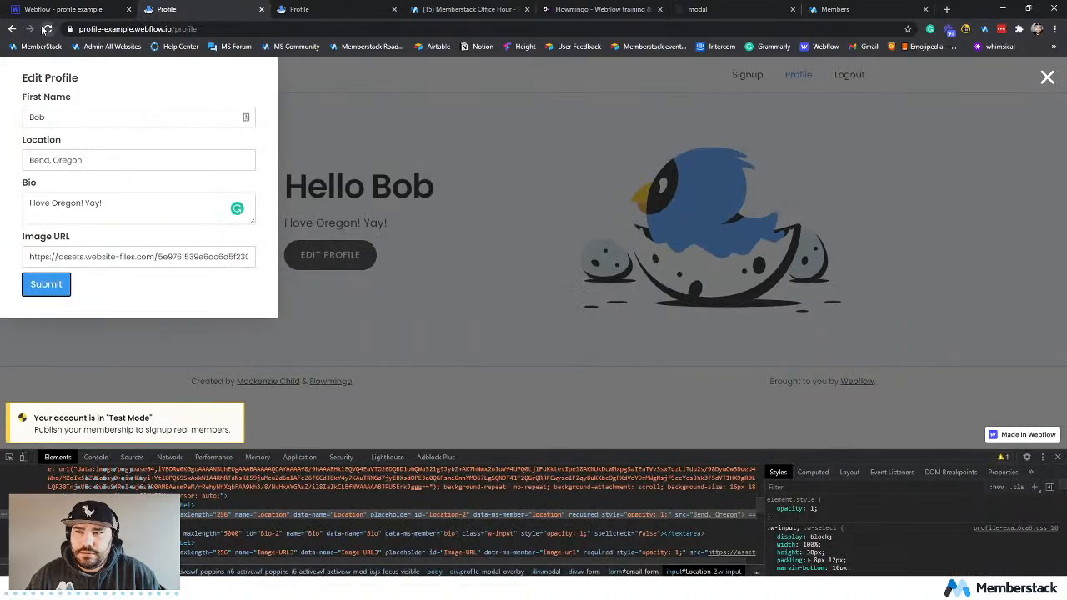
{"action": "left_click", "coordinate": [46, 28]}
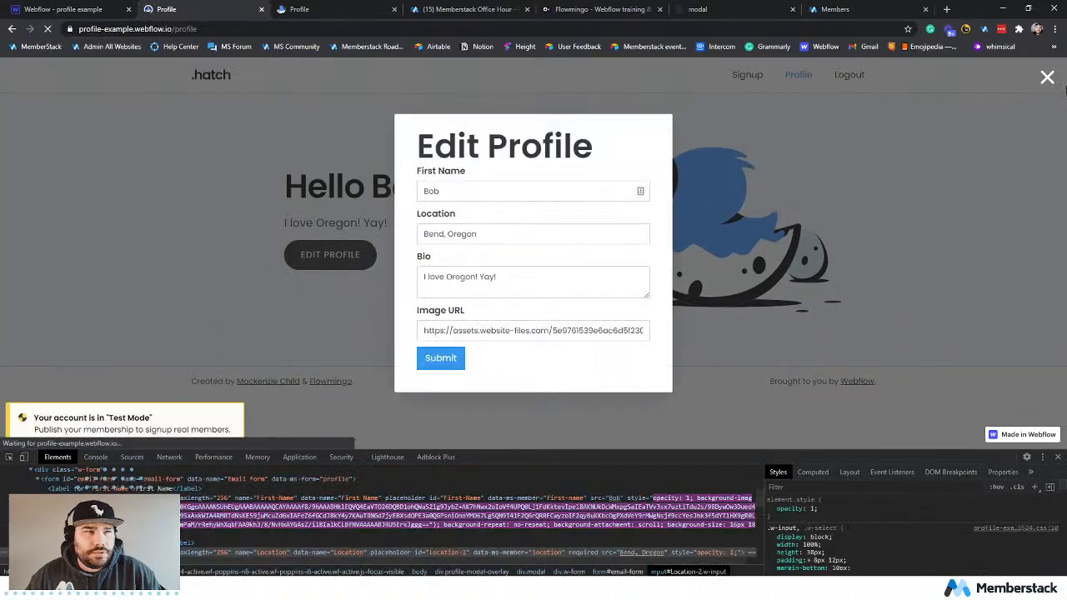
{"action": "left_click", "coordinate": [1046, 77]}
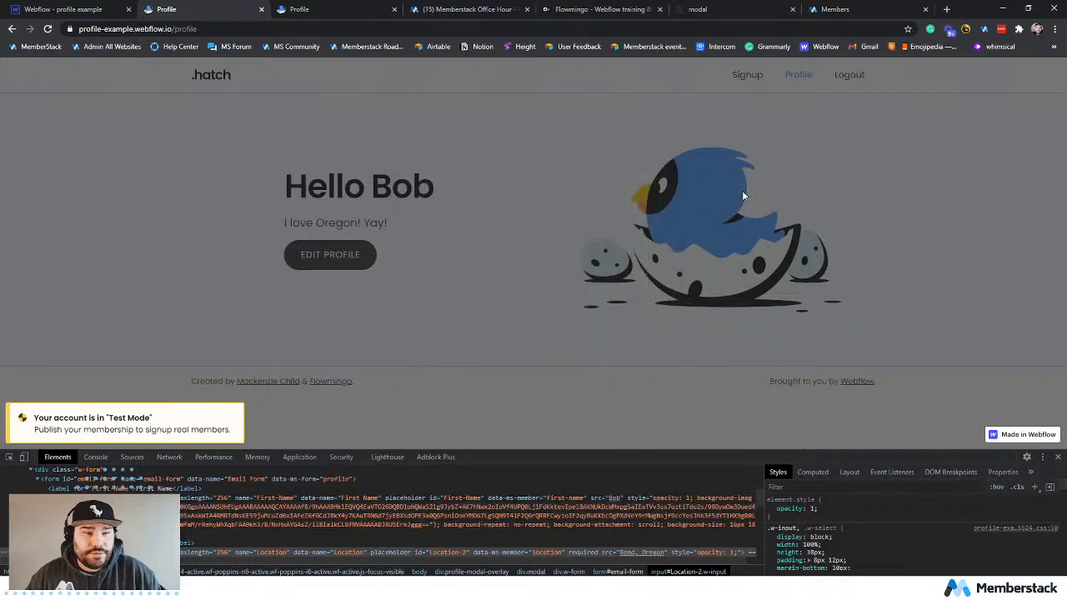
Return to the Webflow project and open the Button Trigger animation from the Modal Closer's mouse click interaction.
{"action": "left_click", "coordinate": [68, 10]}
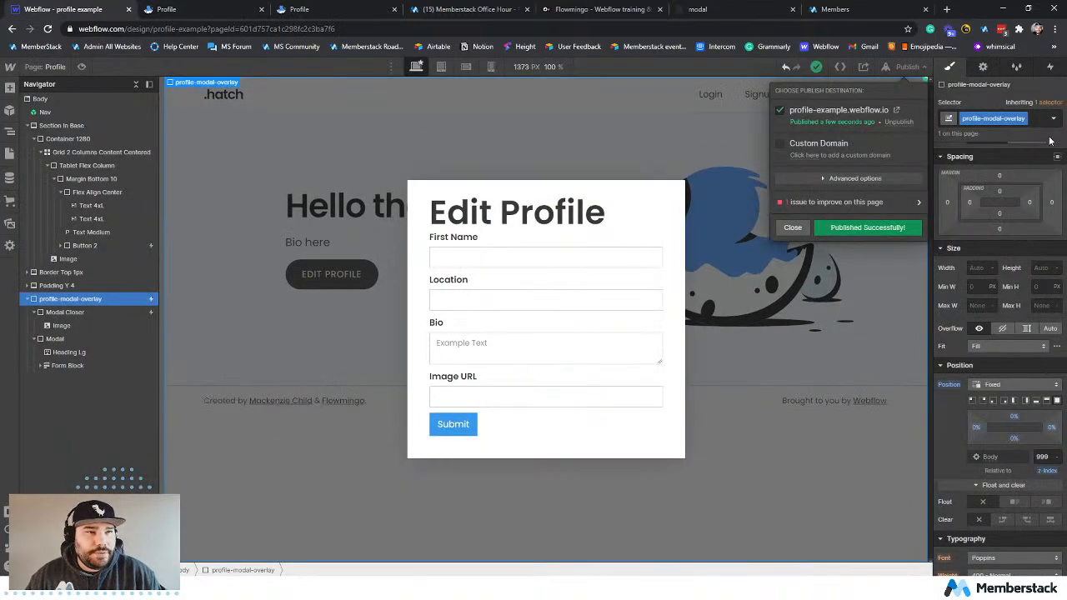
{"action": "left_click", "coordinate": [80, 312]}
{"action": "left_click", "coordinate": [81, 313]}
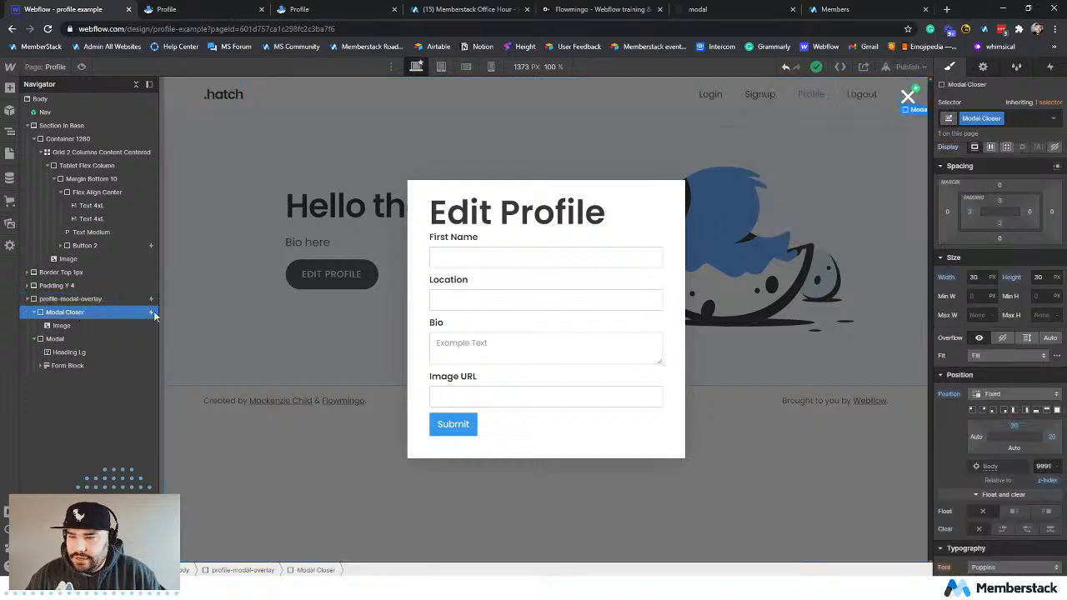
{"action": "left_click", "coordinate": [1049, 68]}
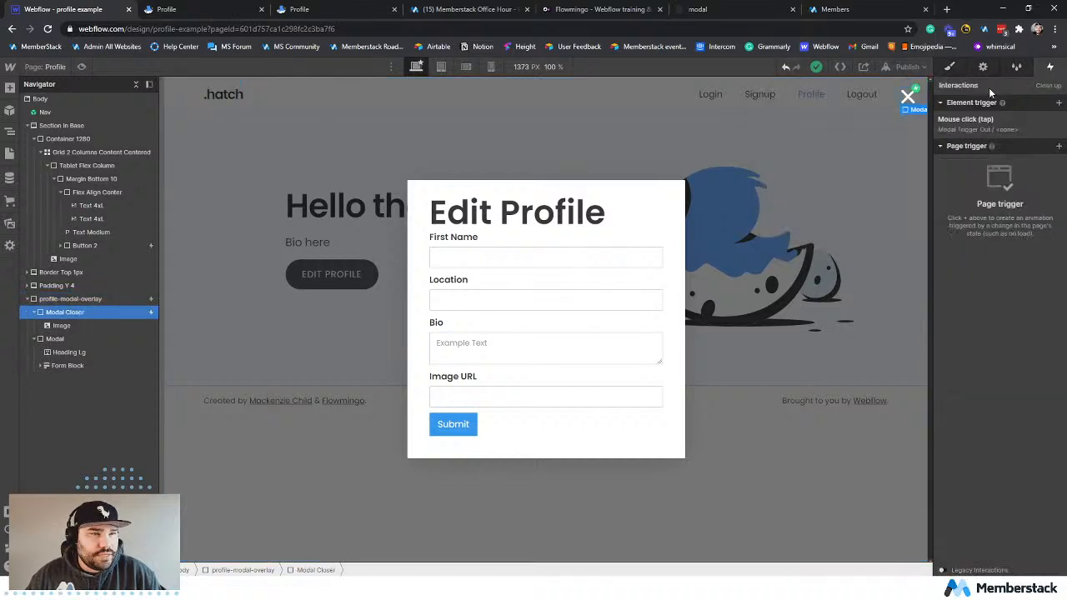
{"action": "left_click", "coordinate": [970, 121]}
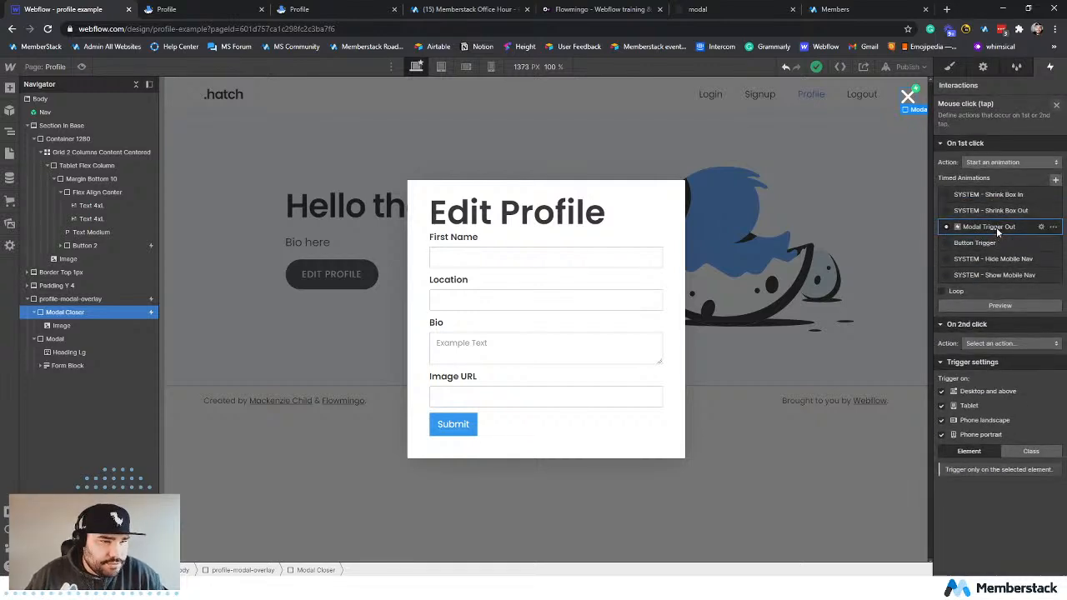
{"action": "left_click", "coordinate": [976, 242]}
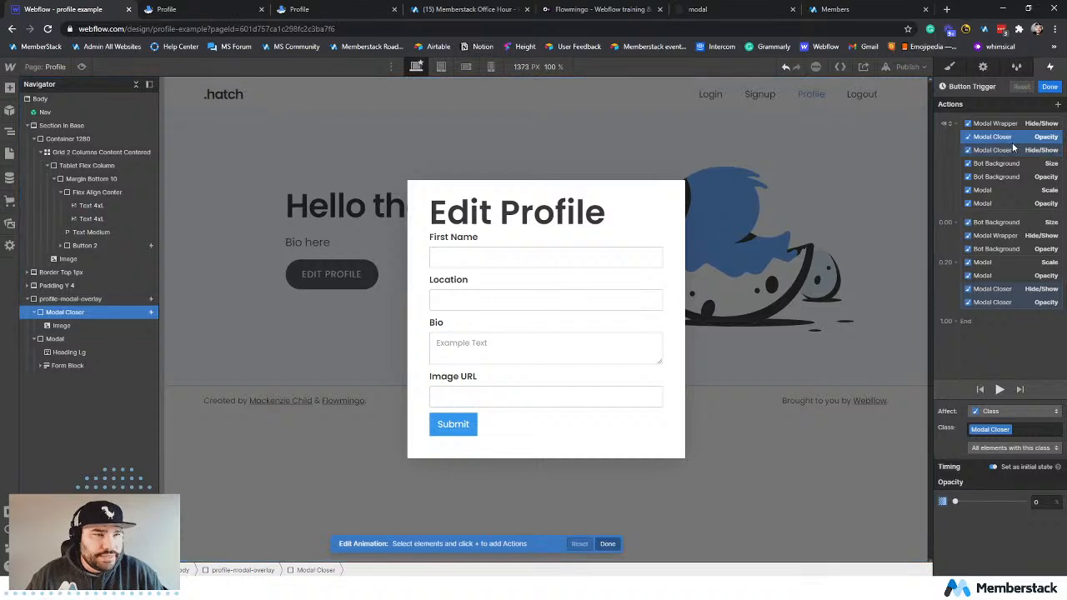
Check the initial Modal Wrapper and Modal Closer actions, and delete all Bot Background size and opacity actions from the Button Trigger animation.
{"action": "left_click", "coordinate": [996, 123]}
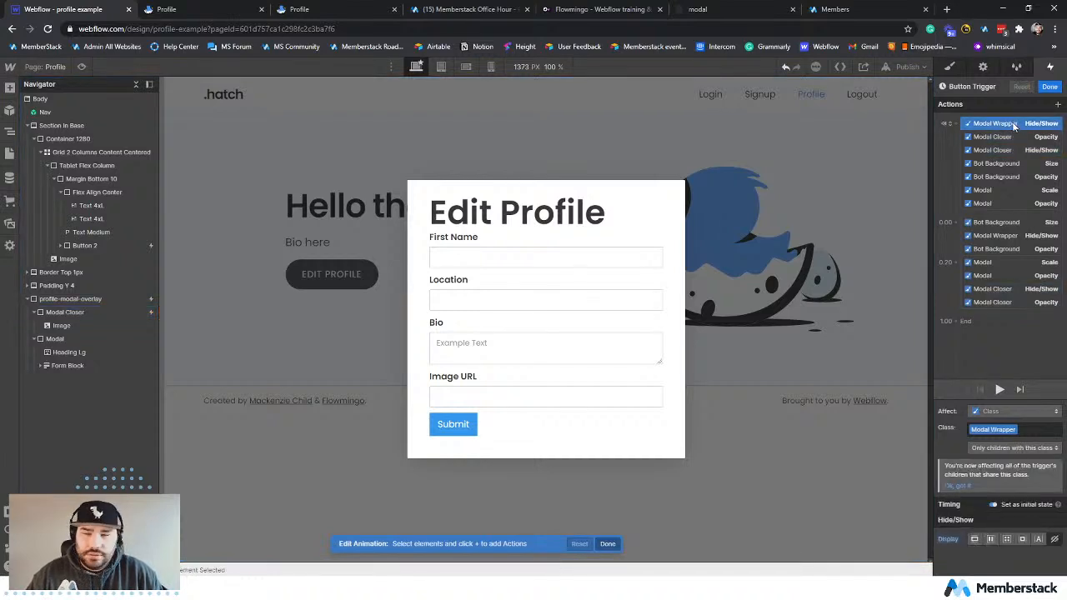
{"action": "left_click", "coordinate": [1007, 137]}
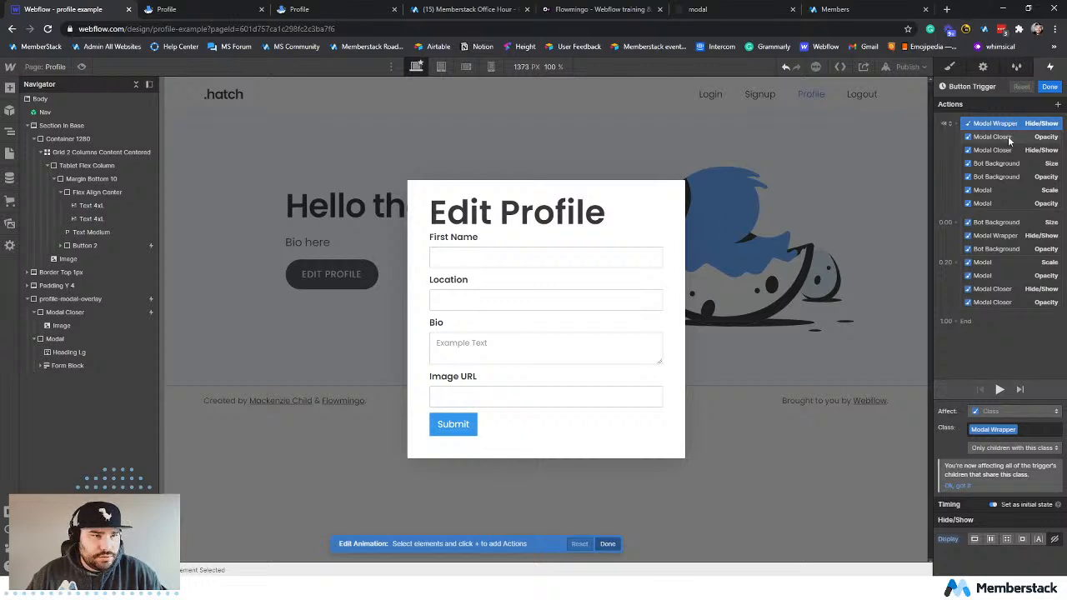
{"action": "left_click", "coordinate": [1007, 123]}
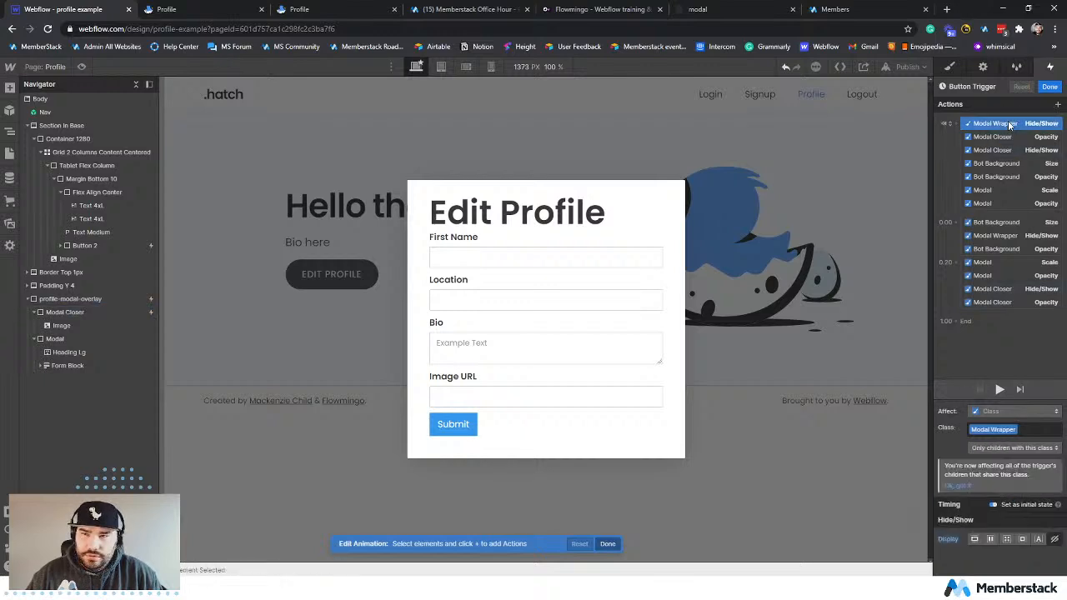
{"action": "left_click", "coordinate": [1006, 136]}
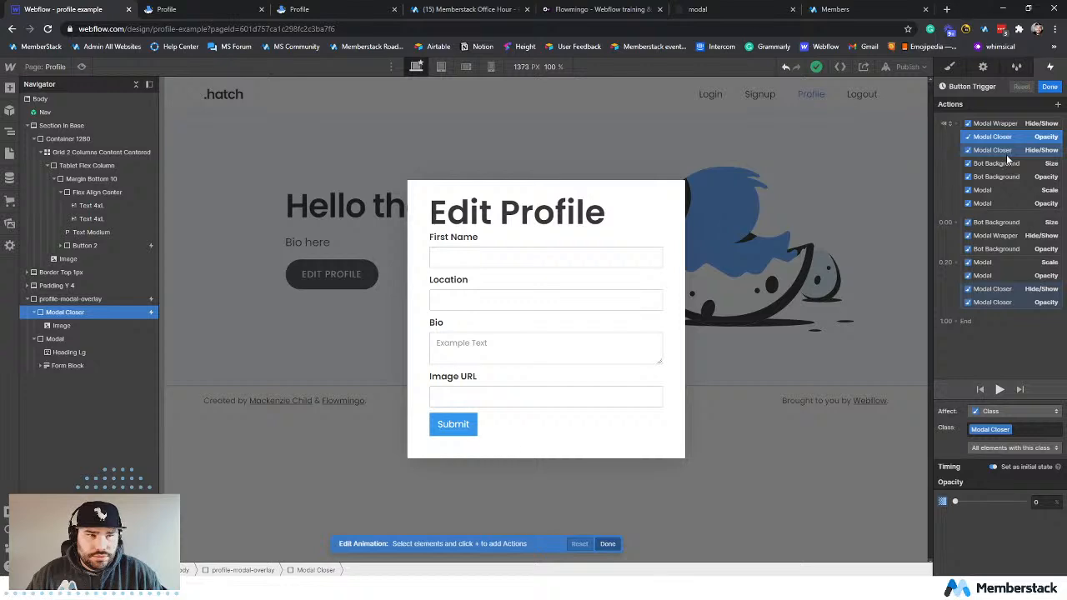
{"action": "left_click", "coordinate": [1006, 154]}
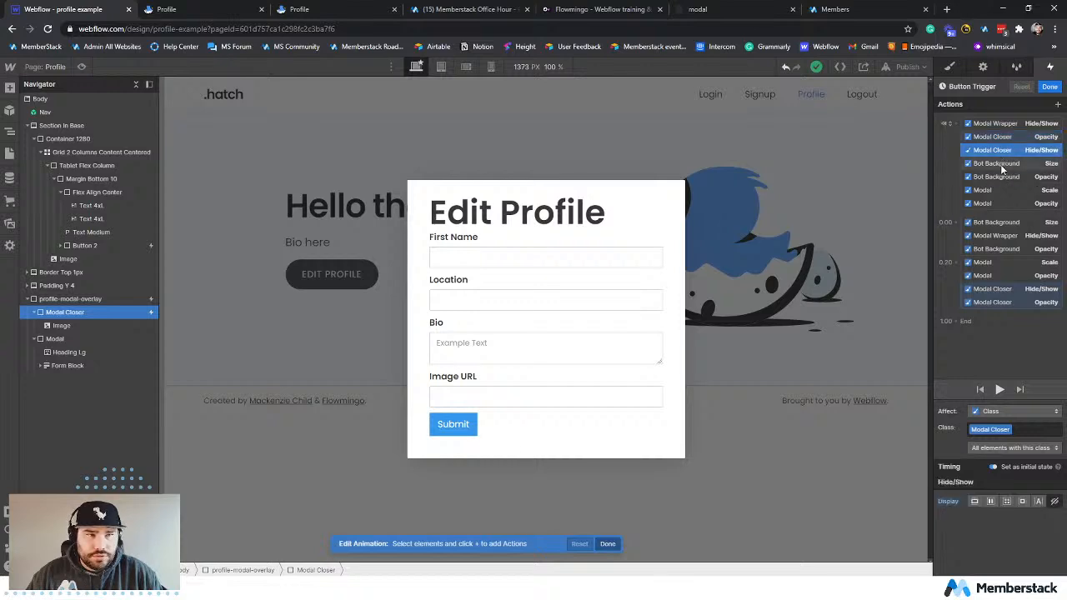
{"action": "left_click", "coordinate": [1003, 164]}
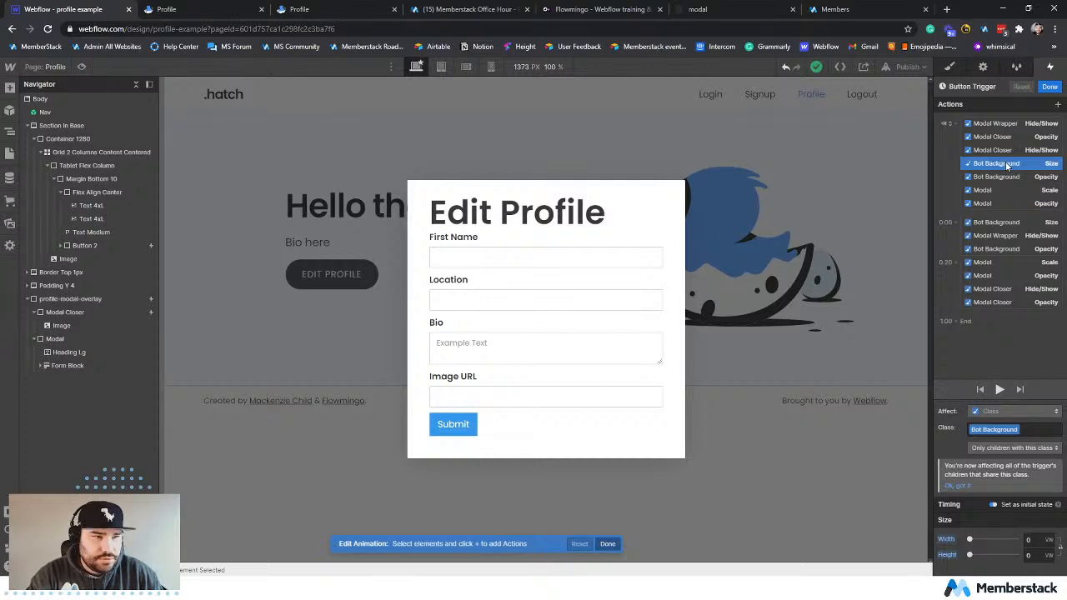
{"action": "key", "text": "Delete"}
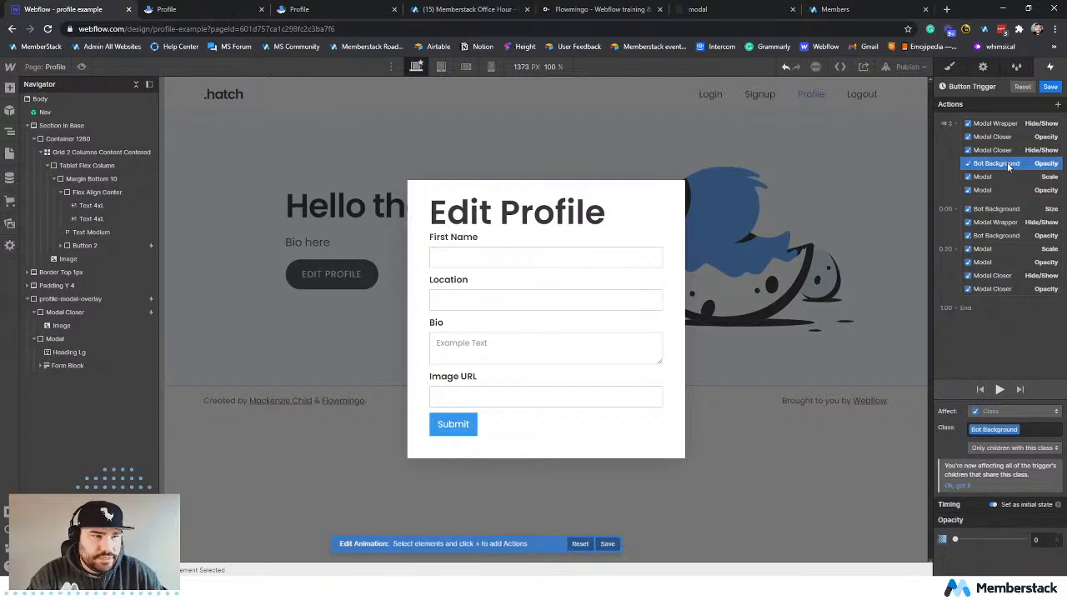
{"action": "key", "text": "Delete"}
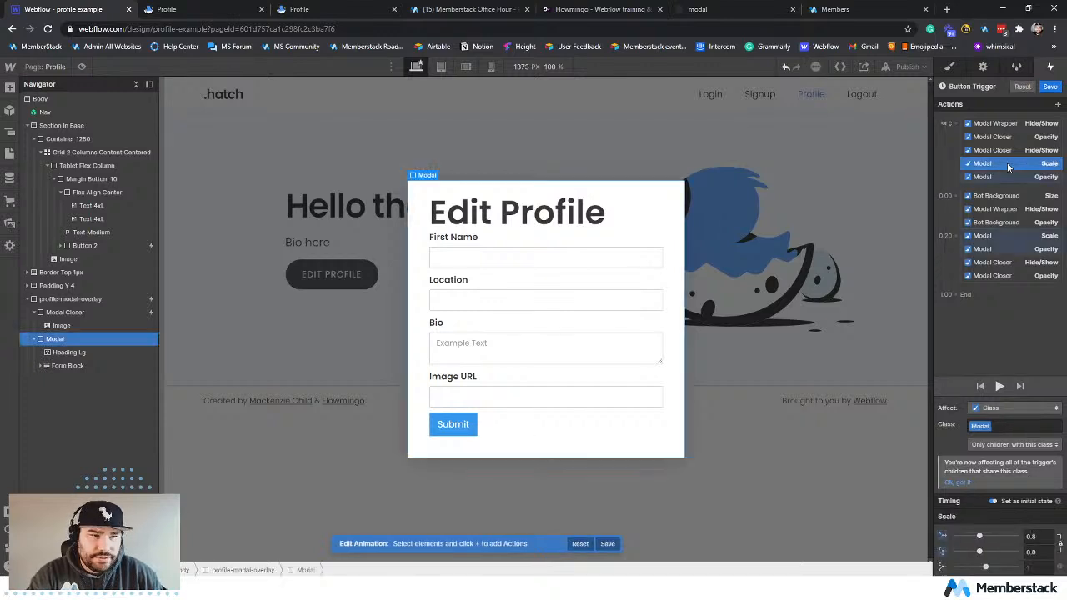
{"action": "left_click", "coordinate": [989, 223]}
{"action": "key", "text": "Delete"}
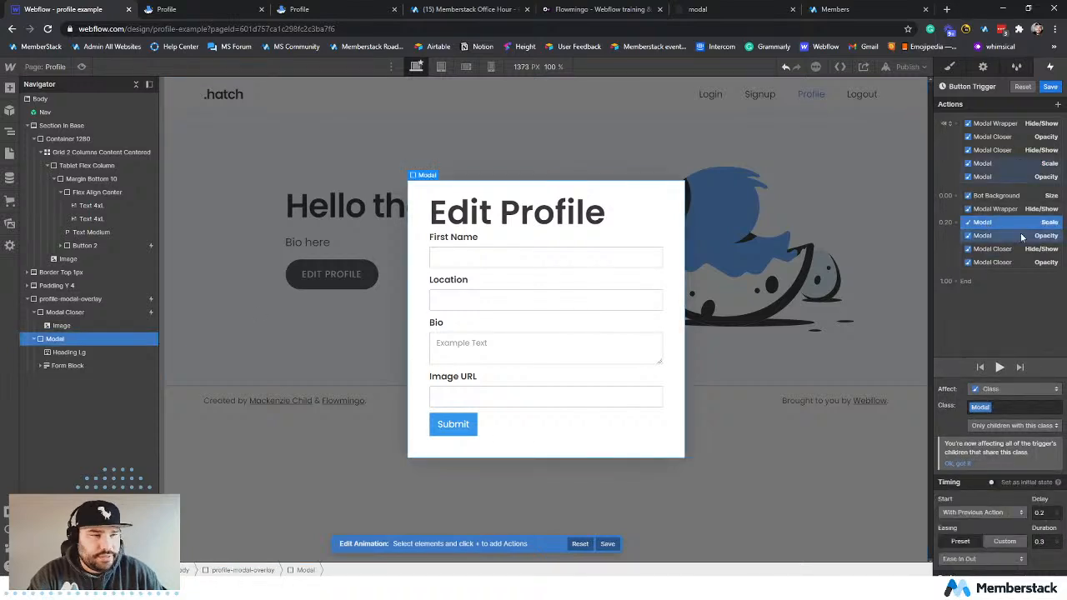
{"action": "left_click", "coordinate": [1012, 196]}
{"action": "key", "text": "Delete"}
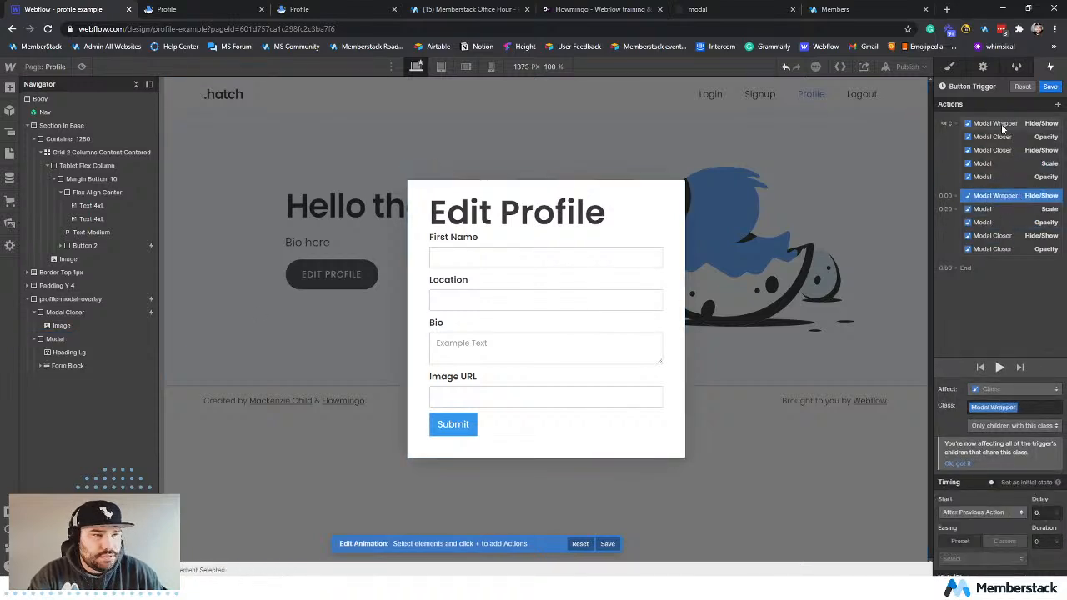
Change the target of the initial-state Modal Wrapper Hide/Show action to profile-modal-overlay.
{"action": "left_click", "coordinate": [1001, 123]}
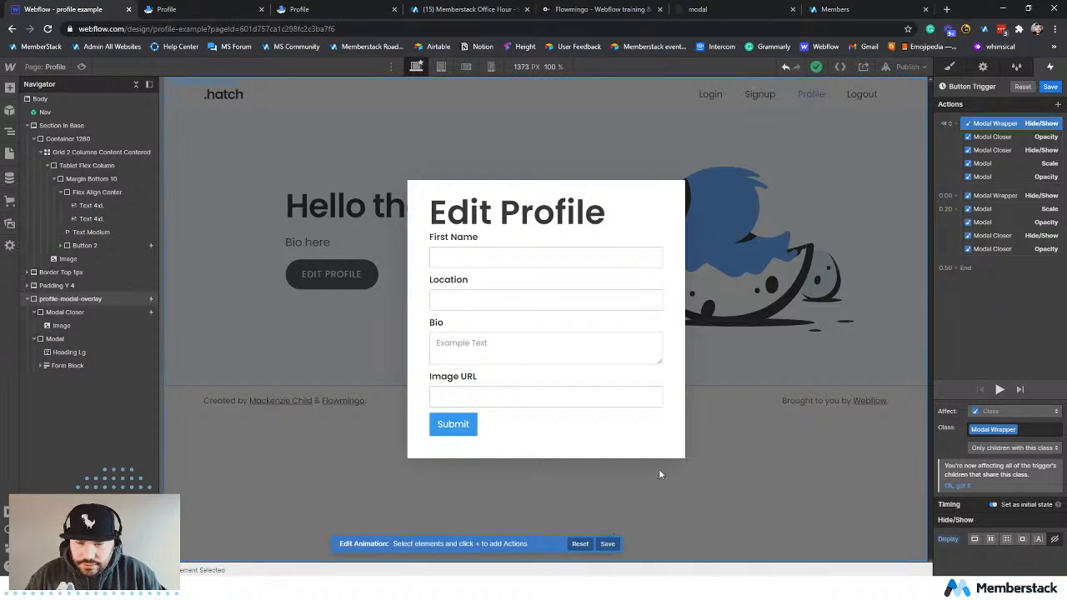
{"action": "right_click", "coordinate": [992, 121]}
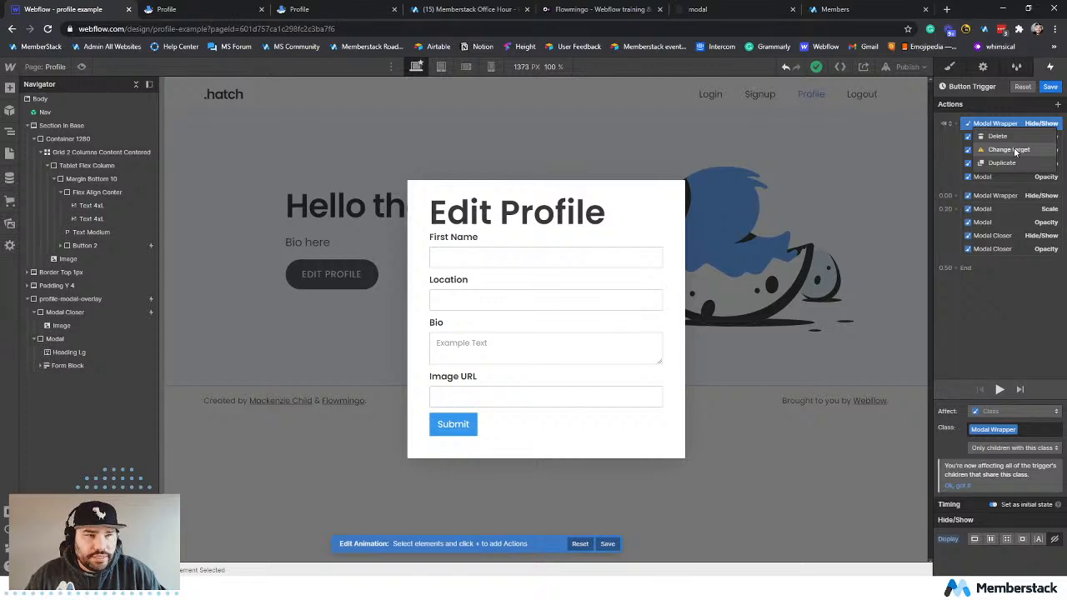
{"action": "left_click", "coordinate": [1013, 149]}
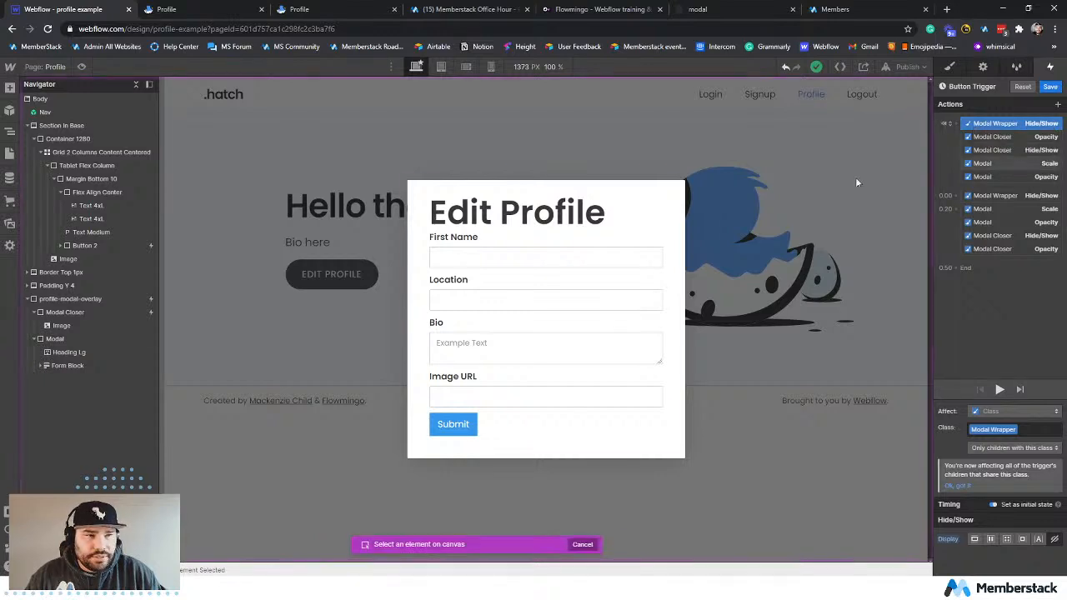
{"action": "left_click", "coordinate": [58, 298]}
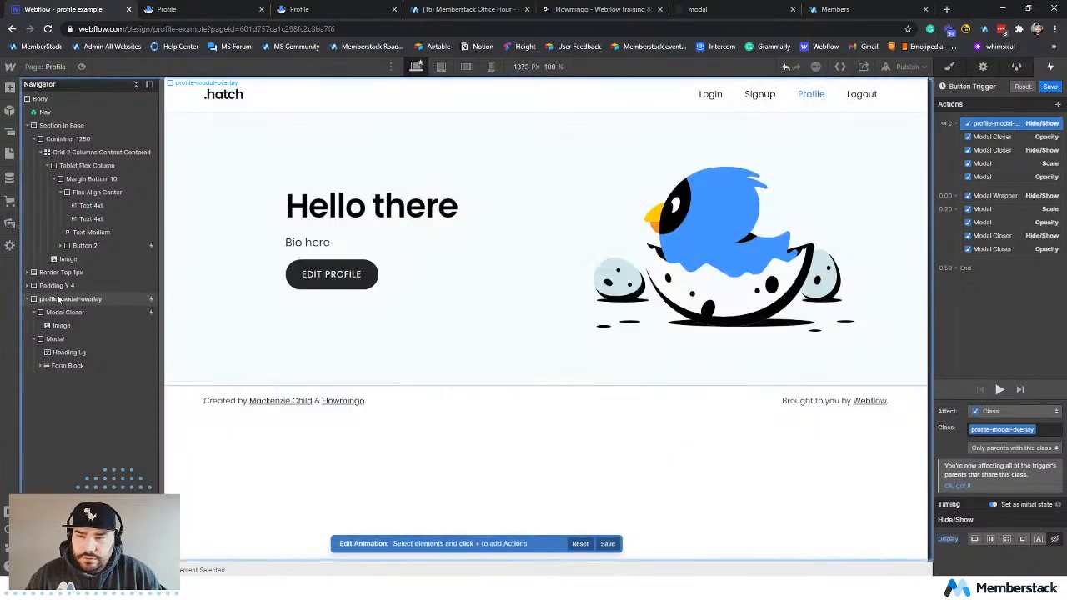
Examine the initial-state Modal Closer opacity and Hide/Show actions and the Modal scale and opacity actions.
{"action": "left_click", "coordinate": [993, 136]}
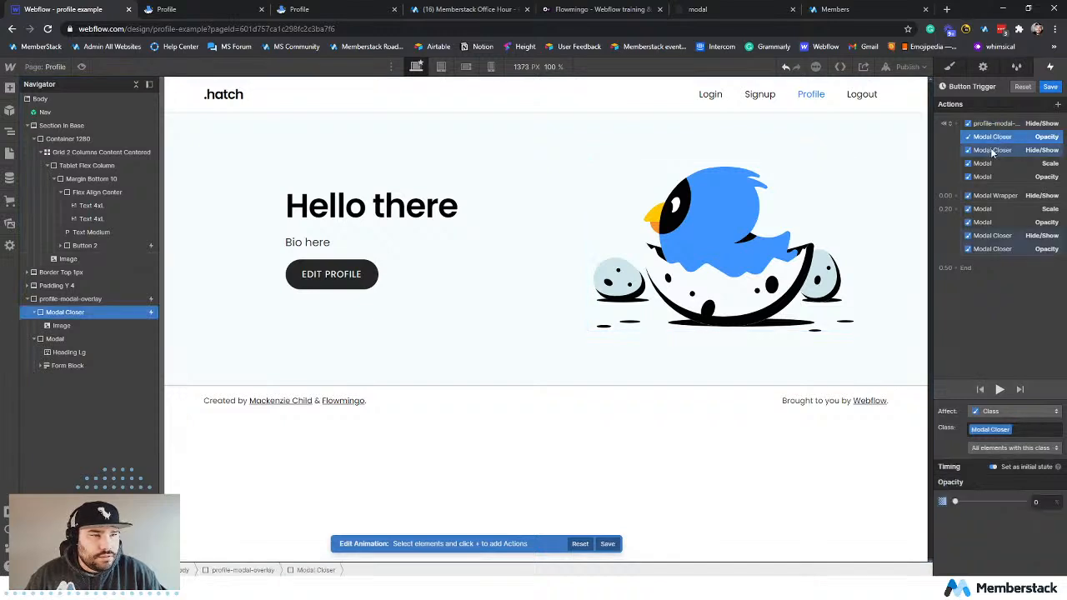
{"action": "left_click", "coordinate": [990, 148]}
{"action": "left_click", "coordinate": [987, 162]}
{"action": "left_click", "coordinate": [992, 176]}
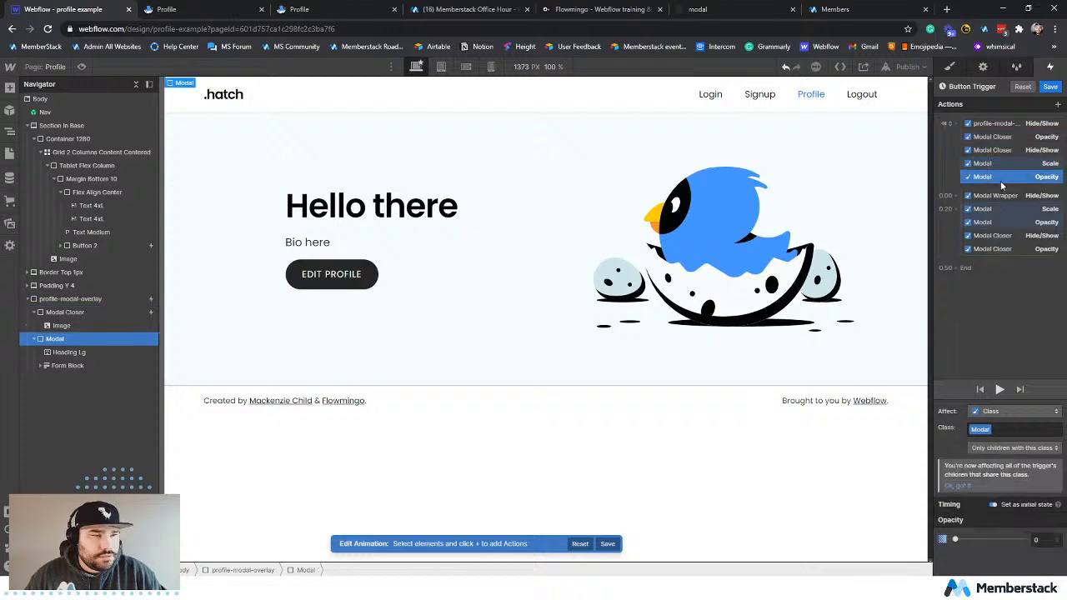
{"action": "left_click", "coordinate": [999, 161]}
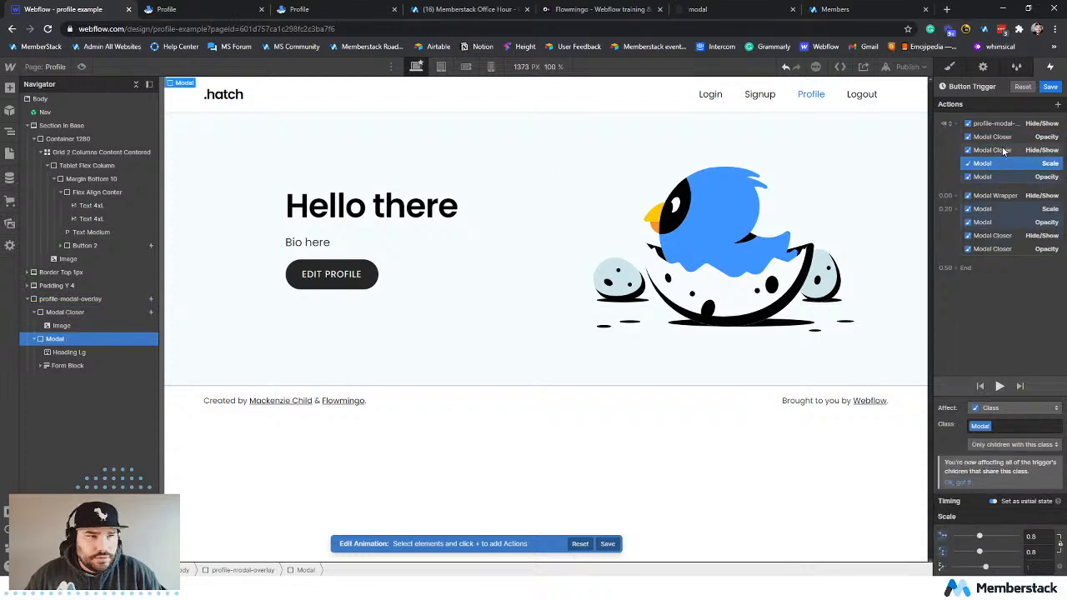
{"action": "left_click", "coordinate": [1003, 149]}
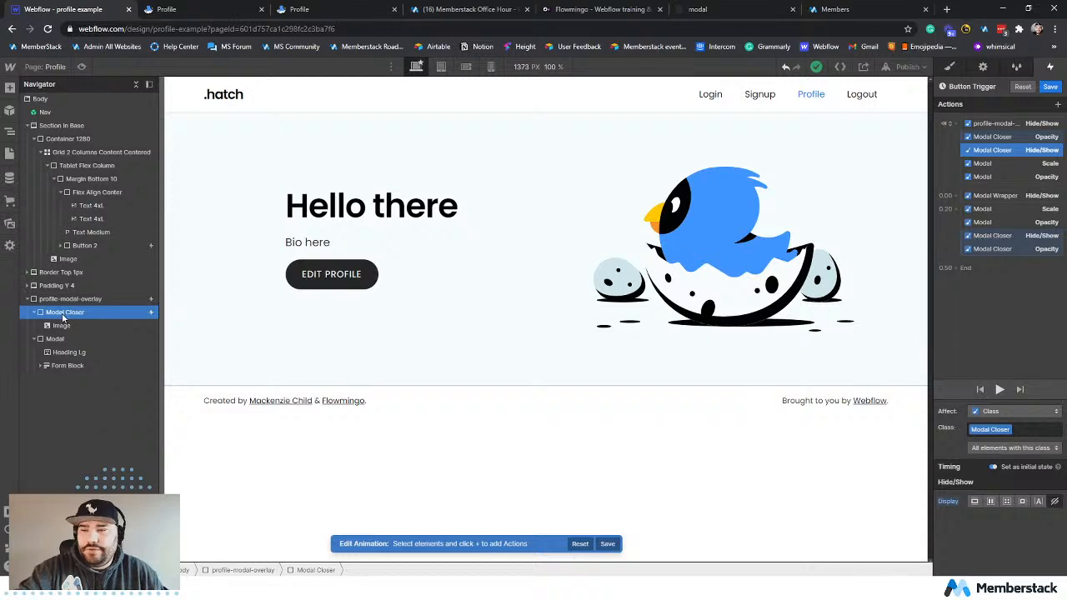
{"action": "left_click", "coordinate": [992, 123]}
{"action": "left_click", "coordinate": [989, 135]}
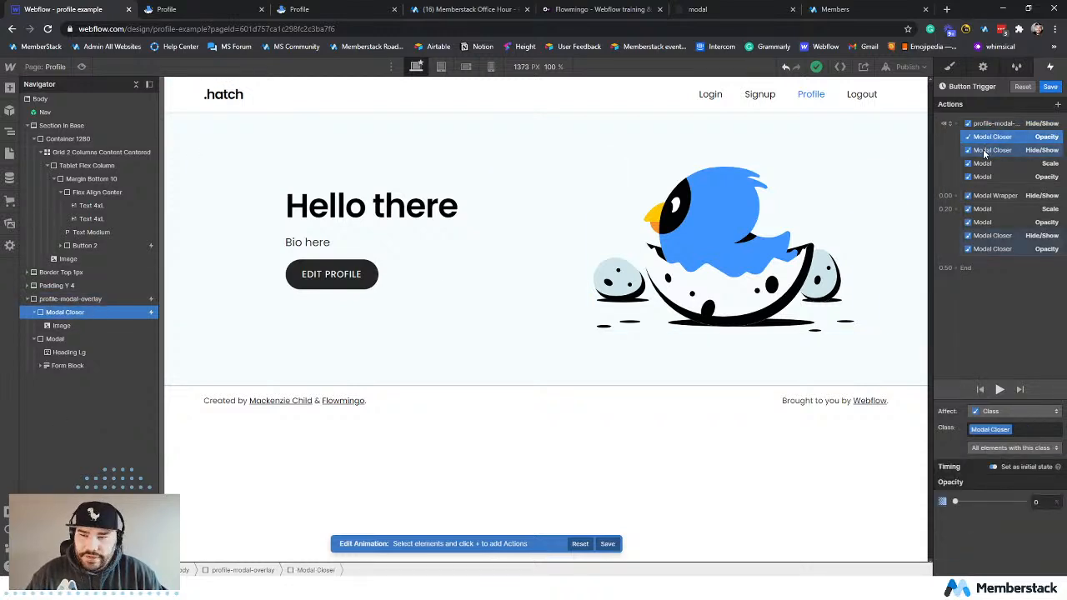
{"action": "left_click", "coordinate": [986, 150]}
{"action": "left_click", "coordinate": [985, 165]}
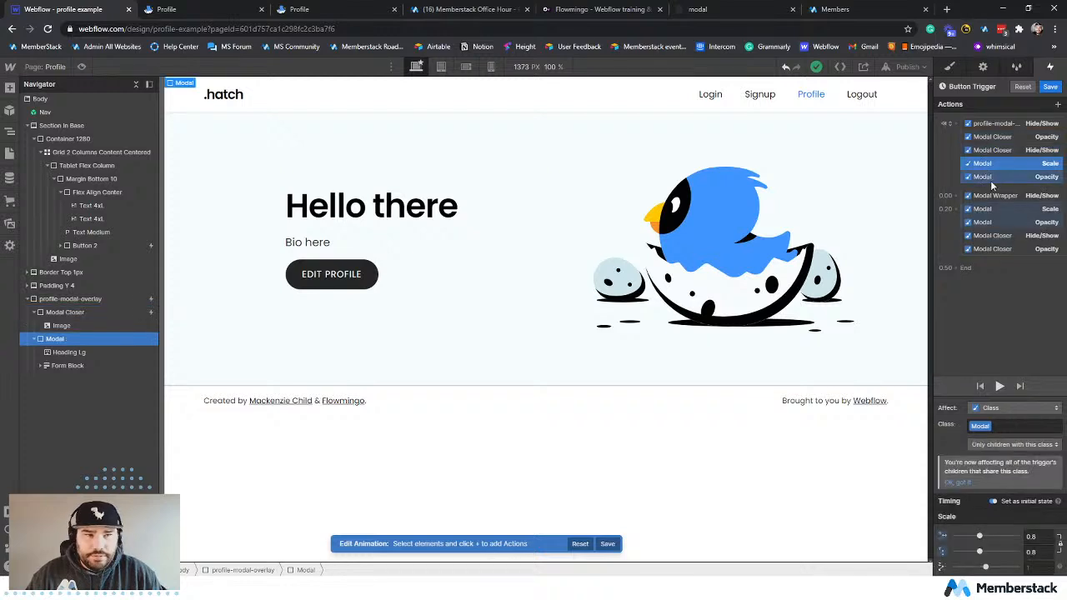
{"action": "left_click", "coordinate": [990, 179]}
Retarget the timed Modal Wrapper Hide/Show action to profile-modal-overlay and check the timed Modal and Modal Closer actions that follow it.
{"action": "left_click", "coordinate": [1000, 195]}
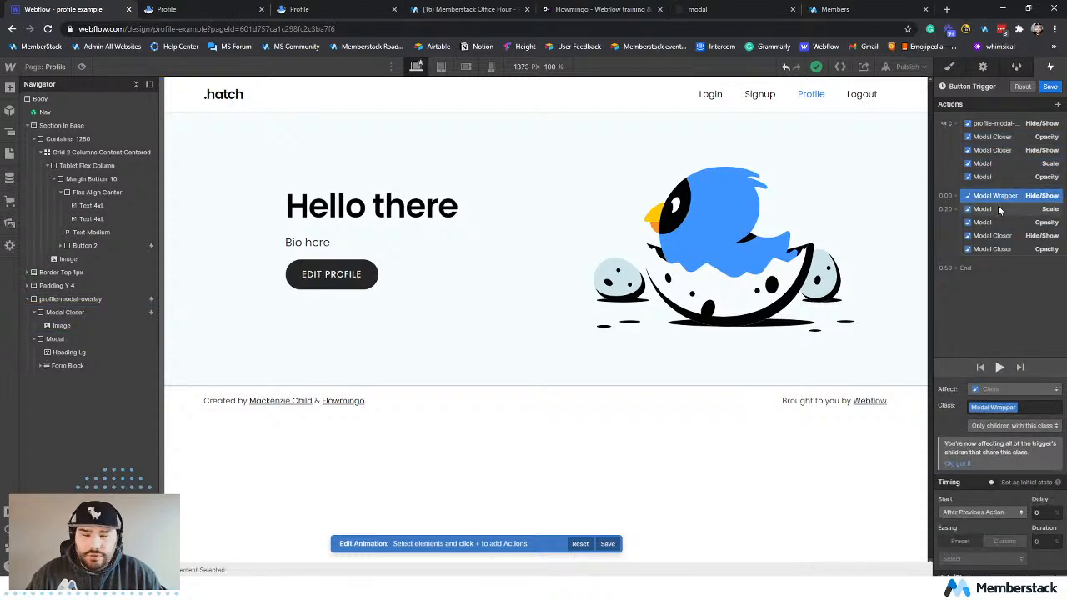
{"action": "right_click", "coordinate": [1001, 199]}
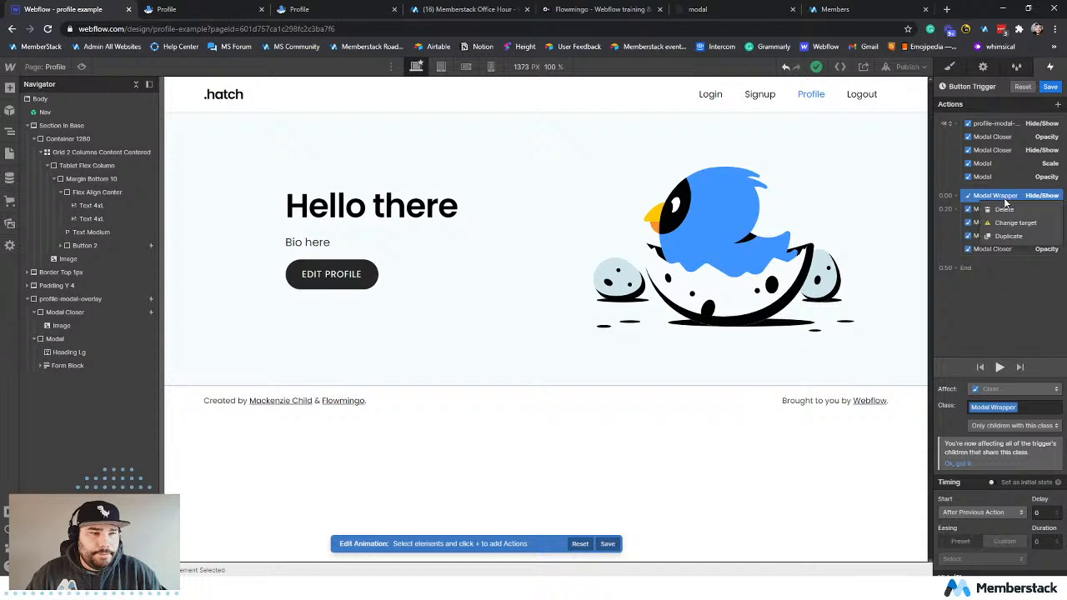
{"action": "left_click", "coordinate": [1011, 223]}
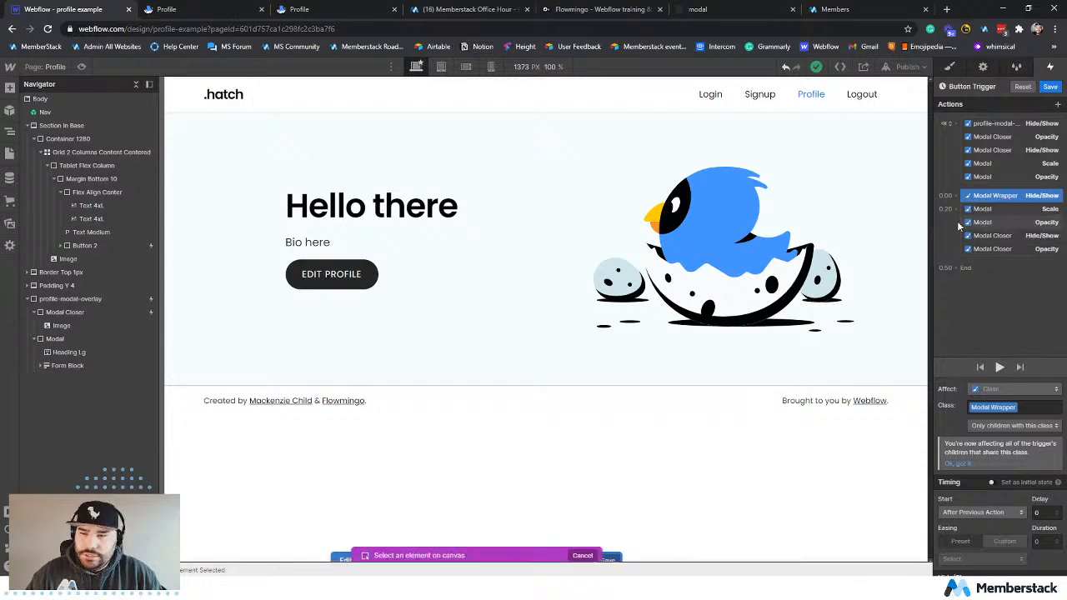
{"action": "left_click", "coordinate": [78, 297]}
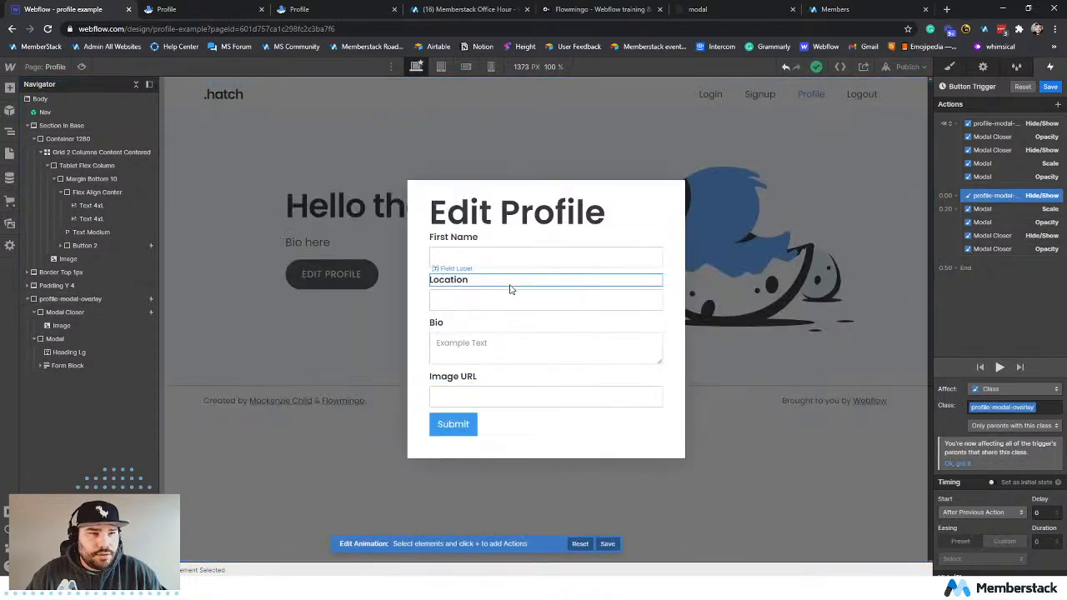
{"action": "left_click", "coordinate": [1011, 210]}
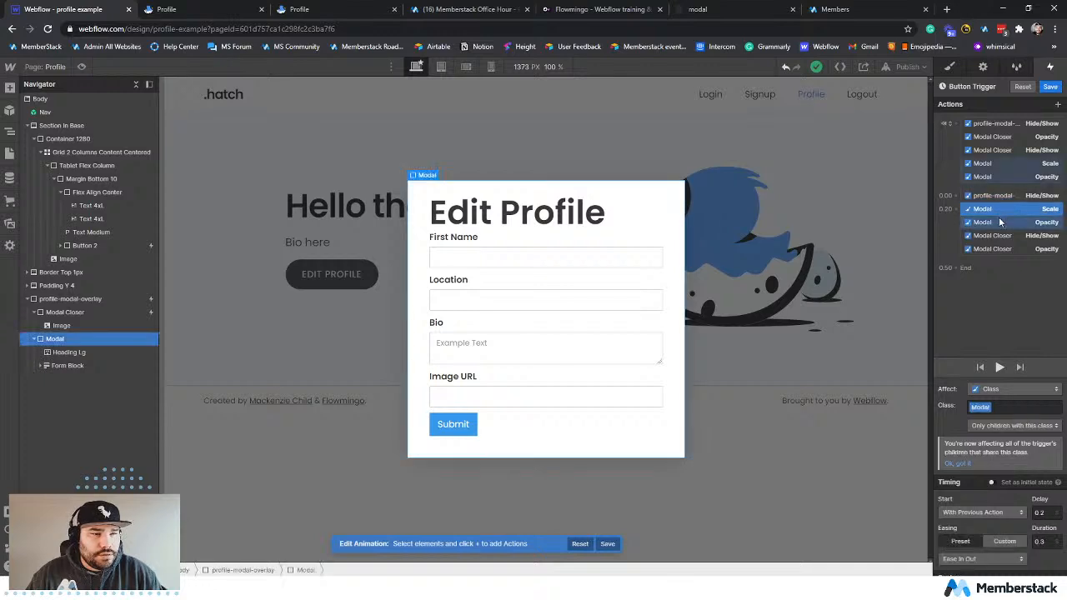
{"action": "left_click", "coordinate": [1002, 235]}
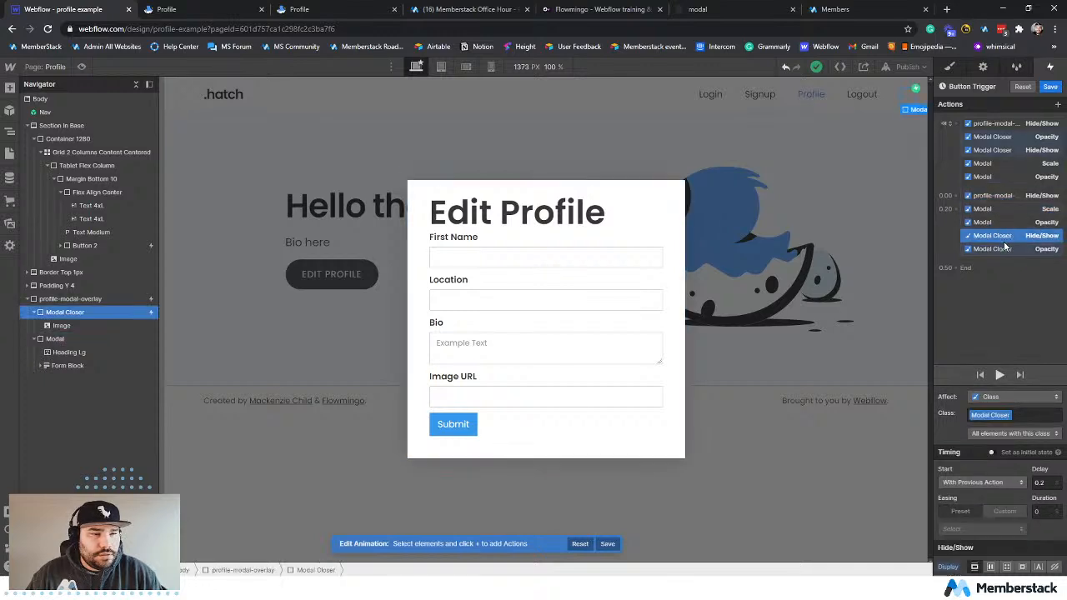
{"action": "left_click", "coordinate": [1003, 248]}
{"action": "left_click", "coordinate": [1000, 376]}
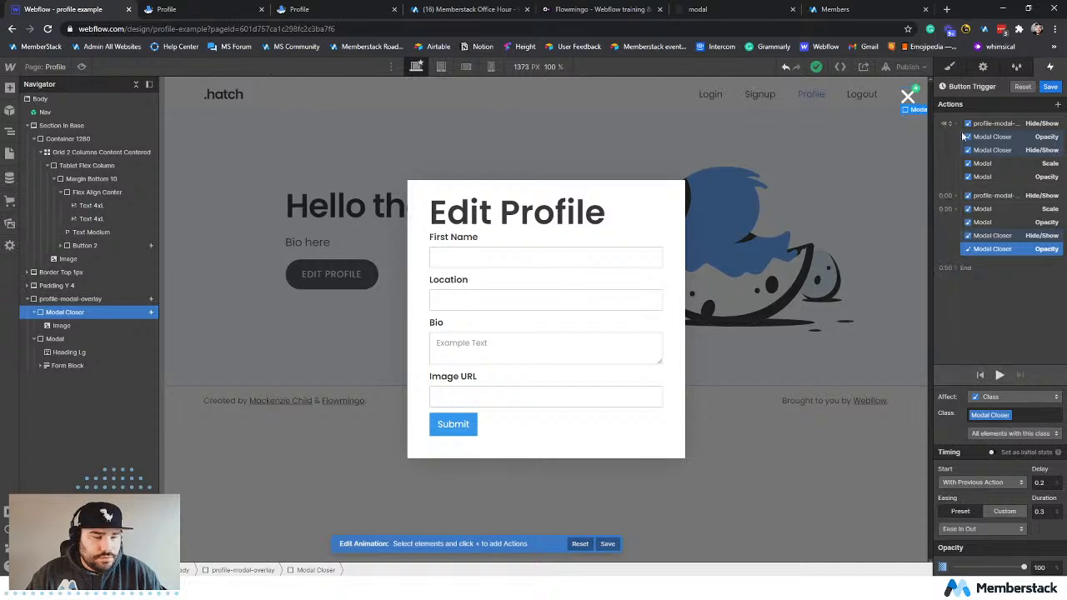
Publish the site to profile-example.webflow.io and reload the live profile page to check the modal changes.
{"action": "left_click", "coordinate": [911, 66]}
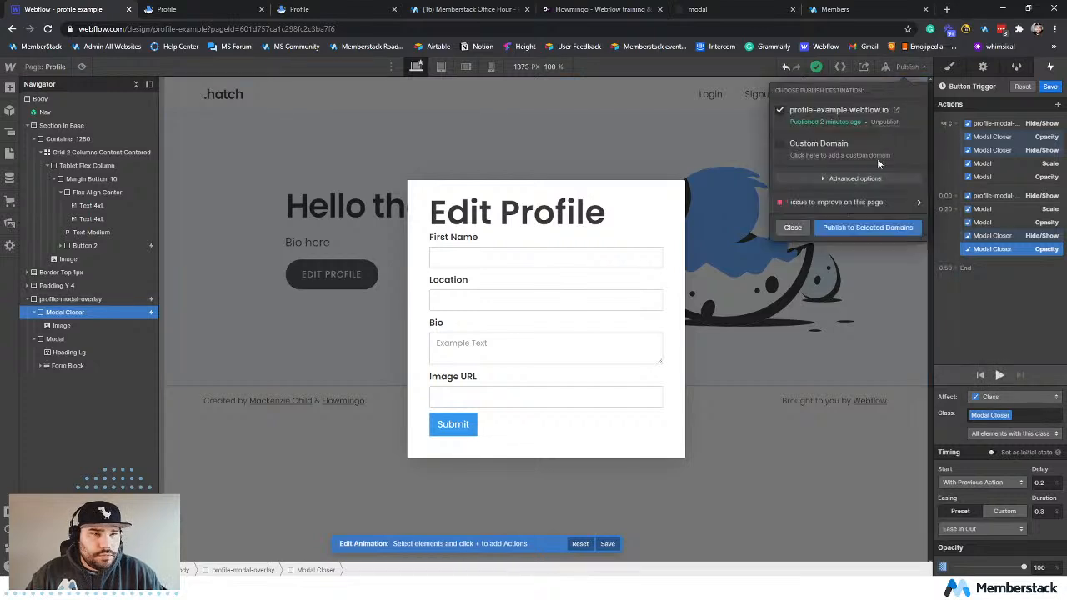
{"action": "left_click", "coordinate": [854, 229]}
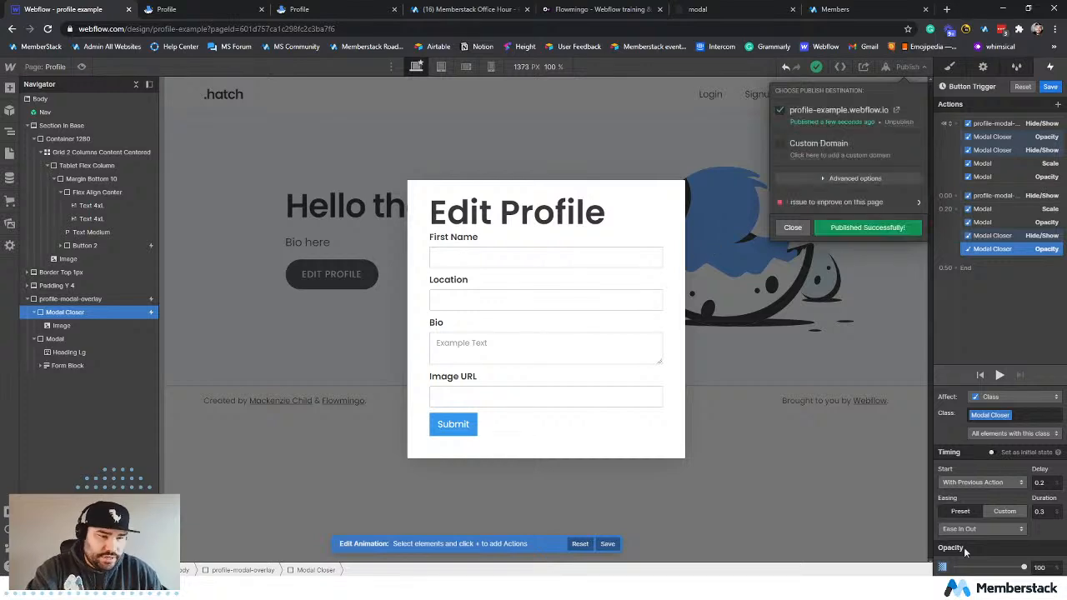
{"action": "left_click", "coordinate": [175, 12]}
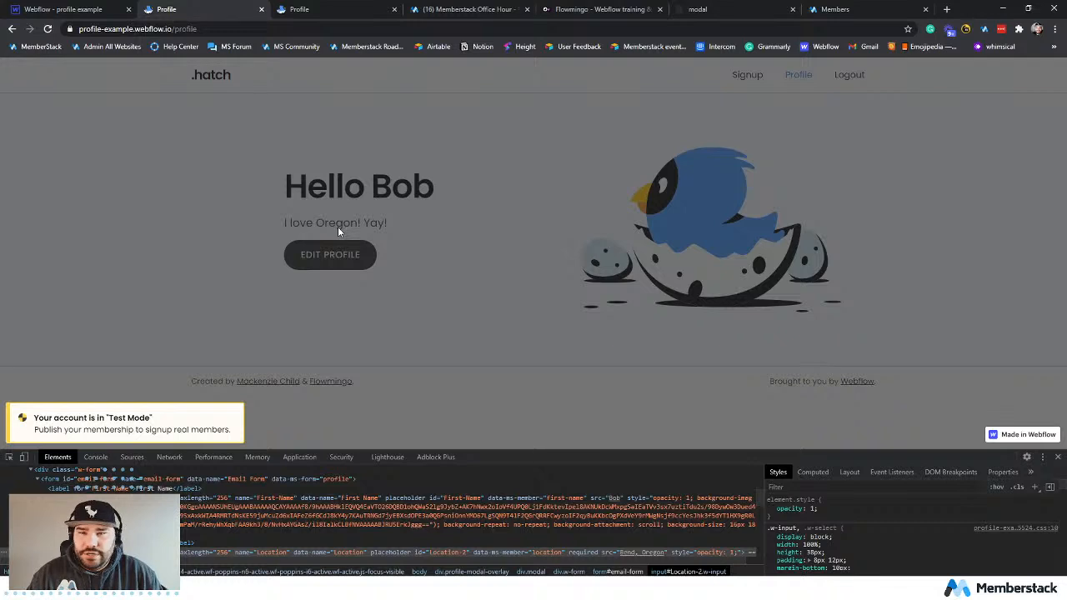
{"action": "left_click", "coordinate": [50, 28]}
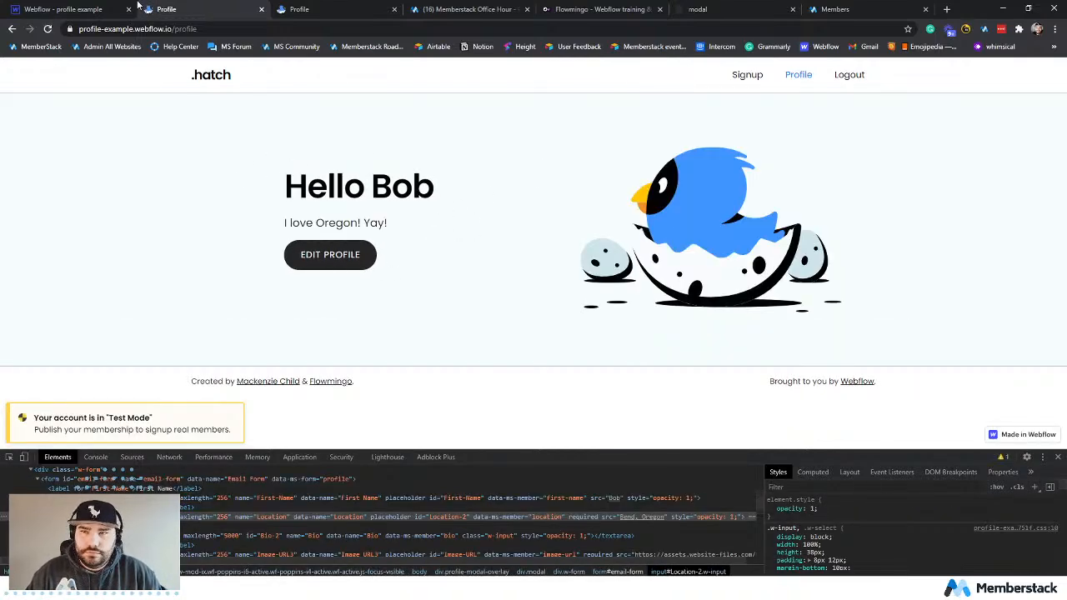
Back in the Designer, make the initial-state profile-modal-overlay Hide/Show action affect all elements with this class.
{"action": "left_click", "coordinate": [87, 12]}
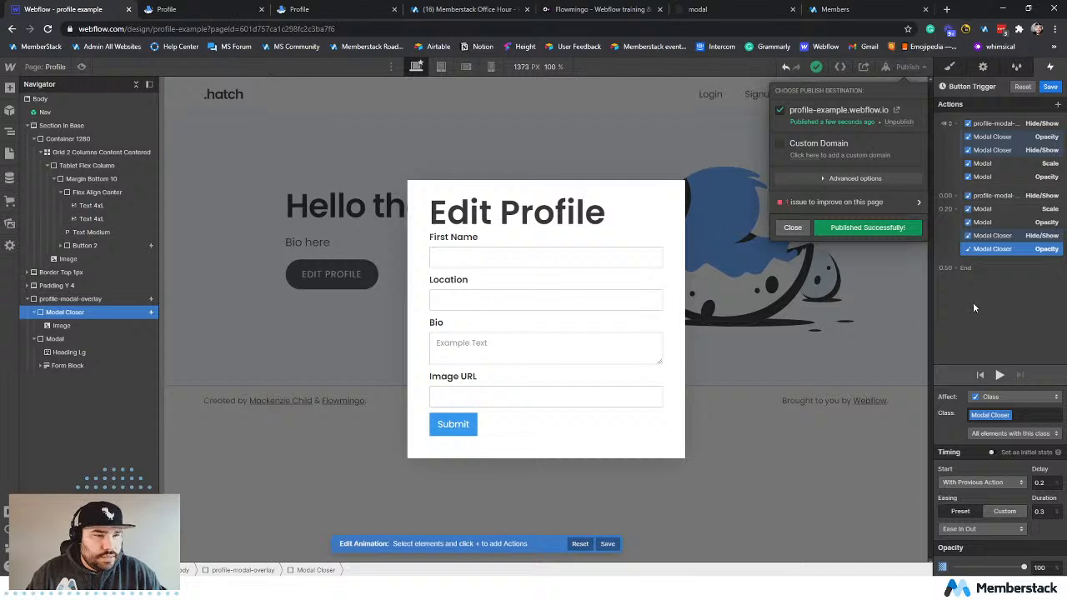
{"action": "left_click", "coordinate": [993, 318]}
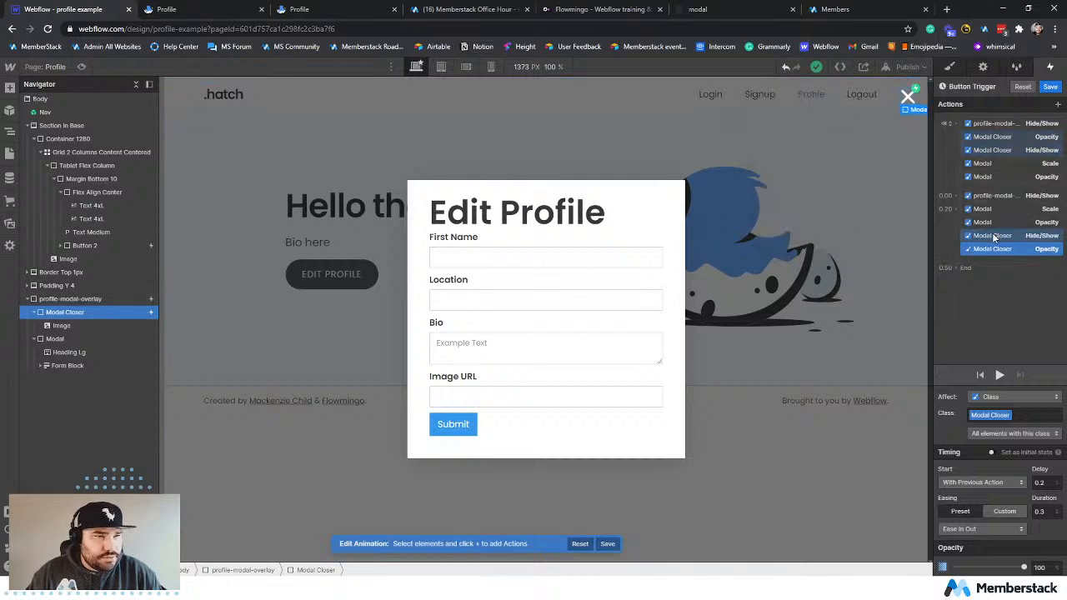
{"action": "left_click", "coordinate": [980, 124]}
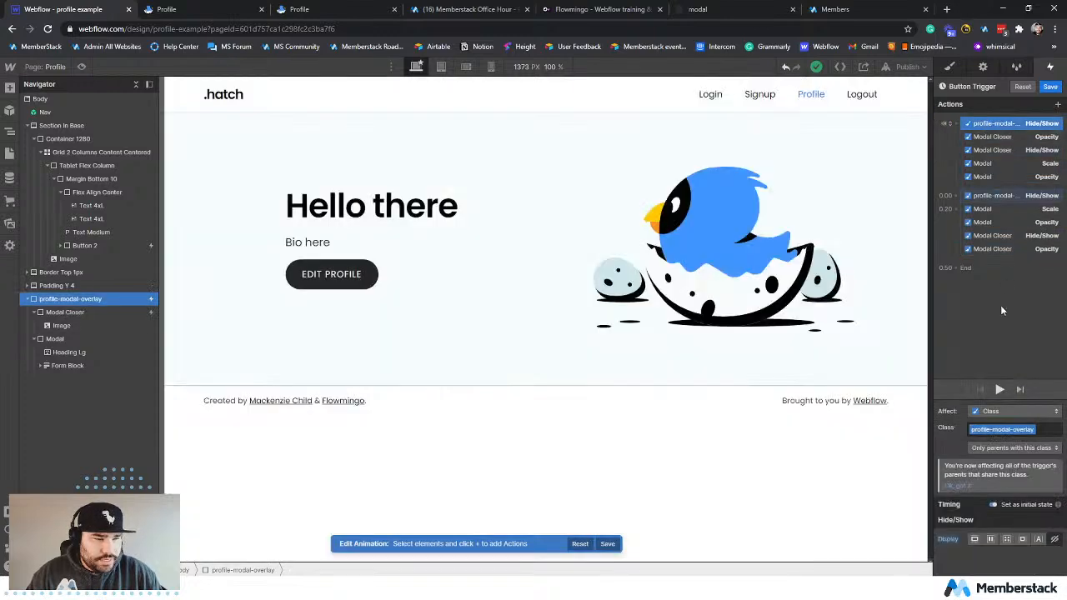
{"action": "left_click", "coordinate": [994, 446]}
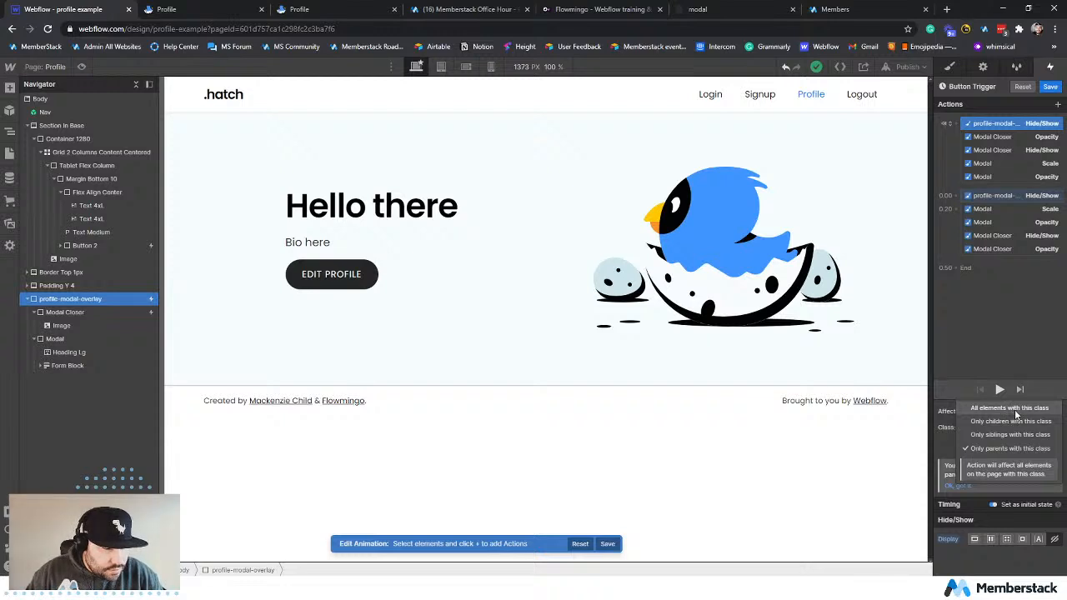
{"action": "left_click", "coordinate": [1016, 412]}
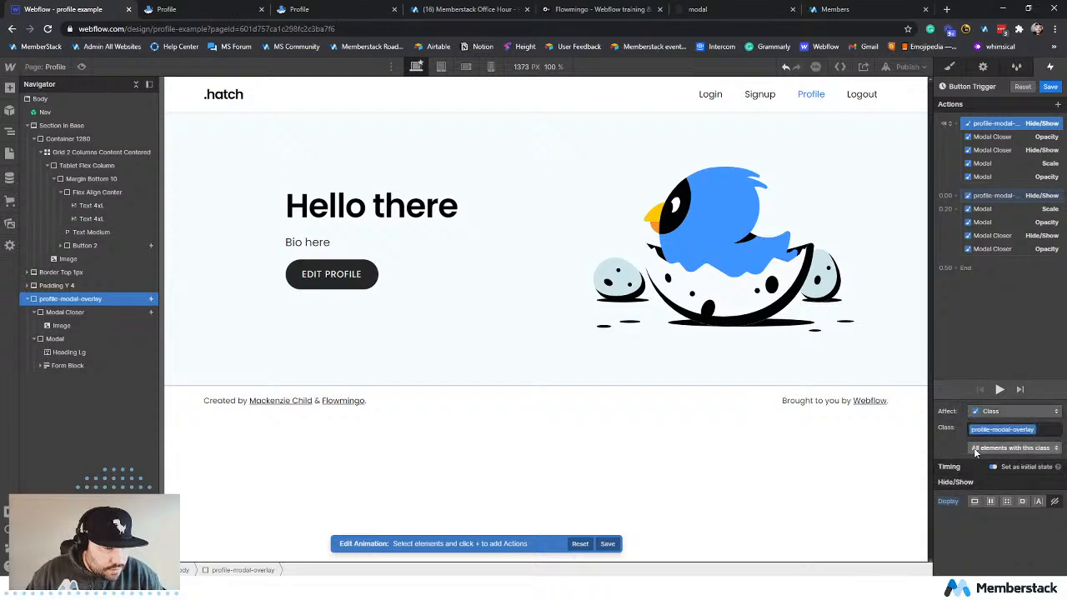
{"action": "left_click", "coordinate": [1012, 411]}
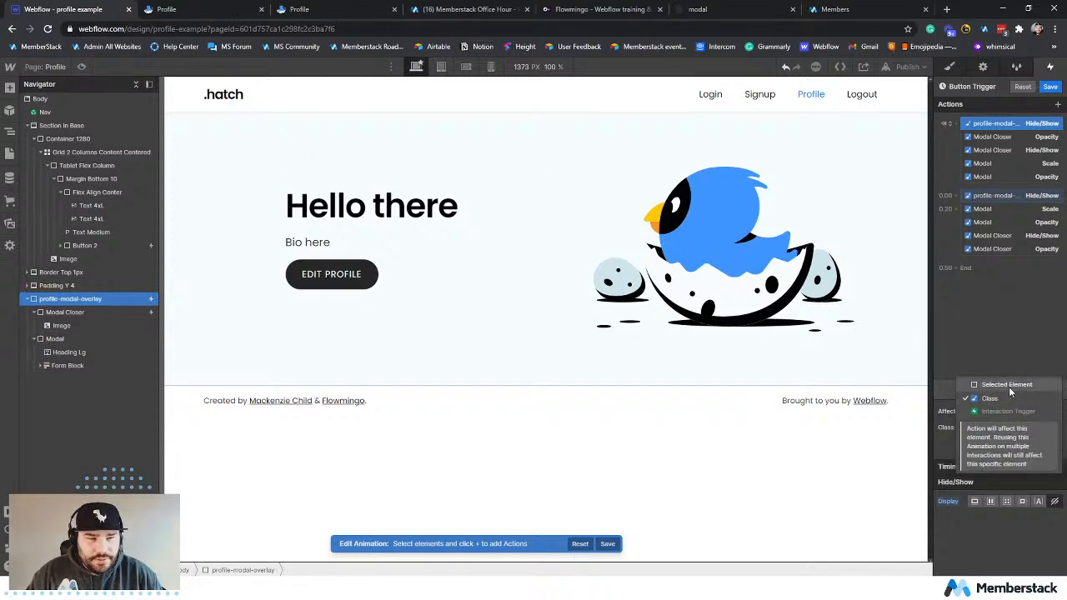
{"action": "left_click", "coordinate": [940, 440]}
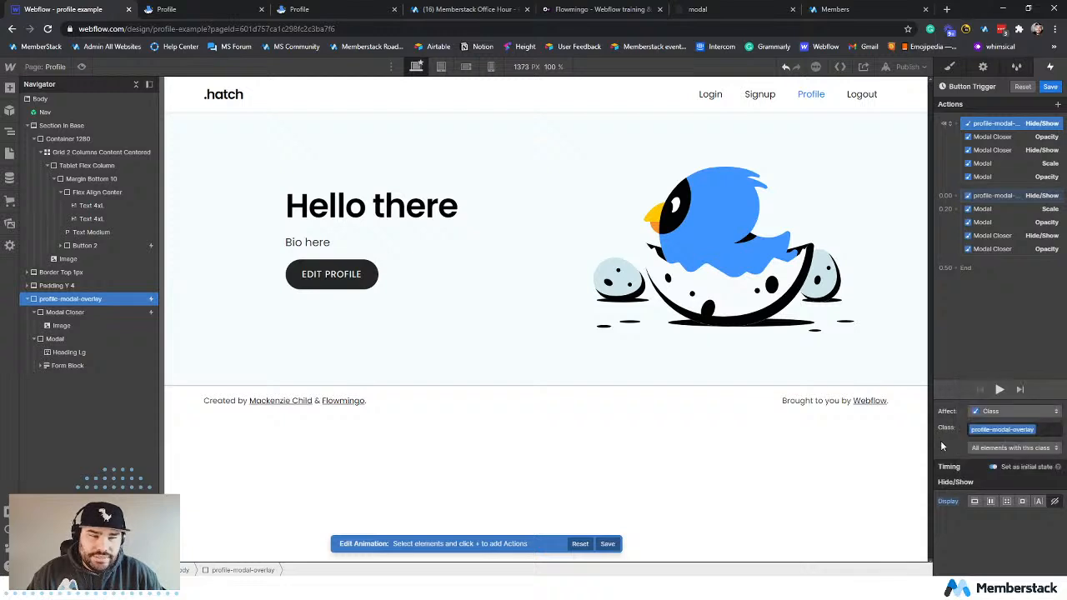
Check the initial Modal Closer actions' targeting and make the initial Modal scale action affect all elements with this class.
{"action": "left_click", "coordinate": [1000, 137]}
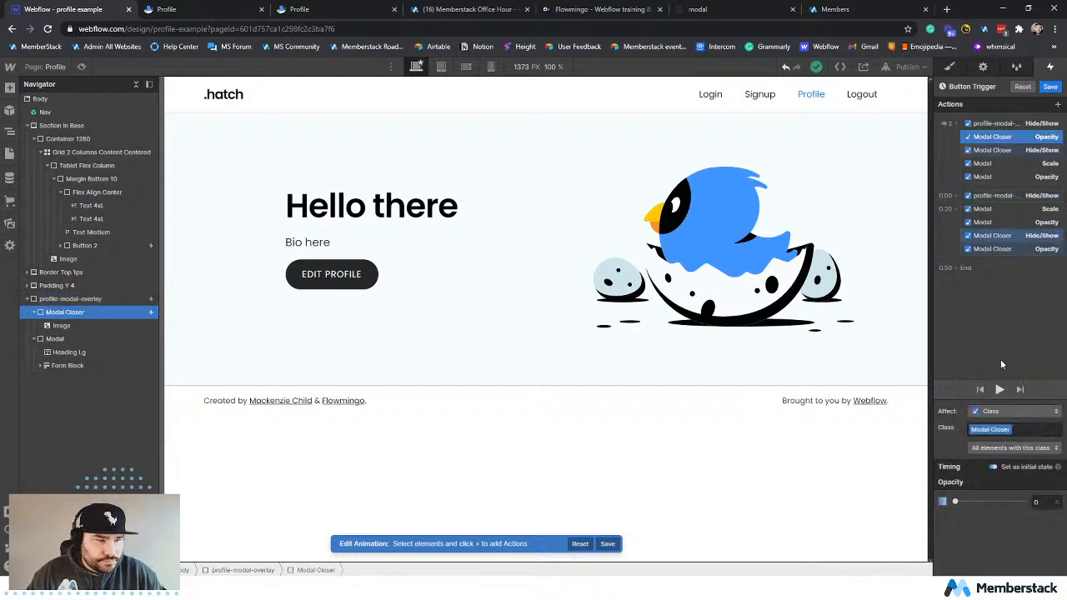
{"action": "left_click", "coordinate": [1000, 448]}
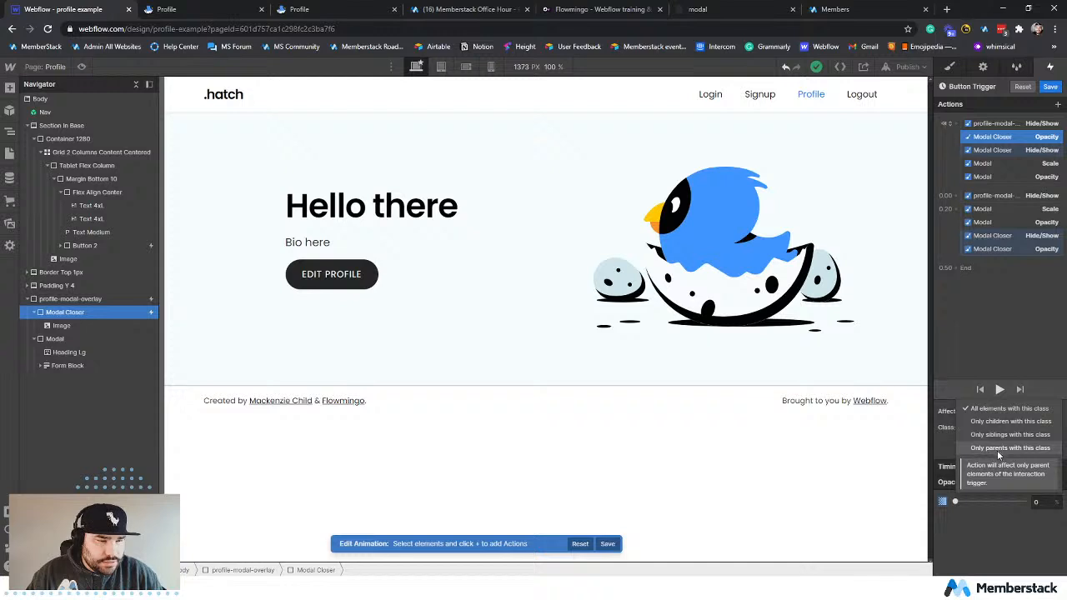
{"action": "left_click", "coordinate": [949, 448]}
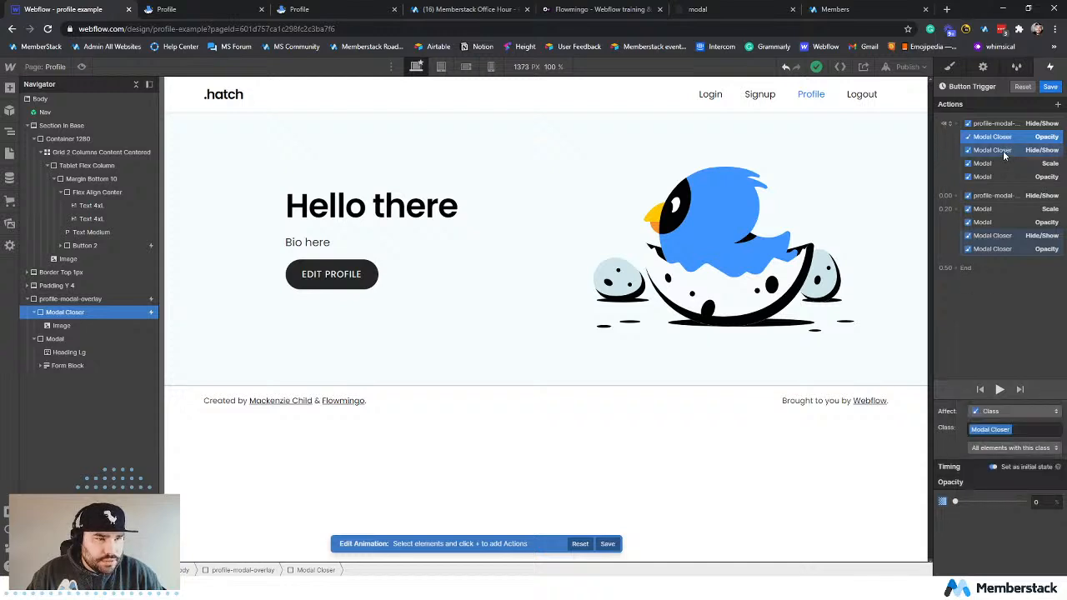
{"action": "left_click", "coordinate": [1002, 150]}
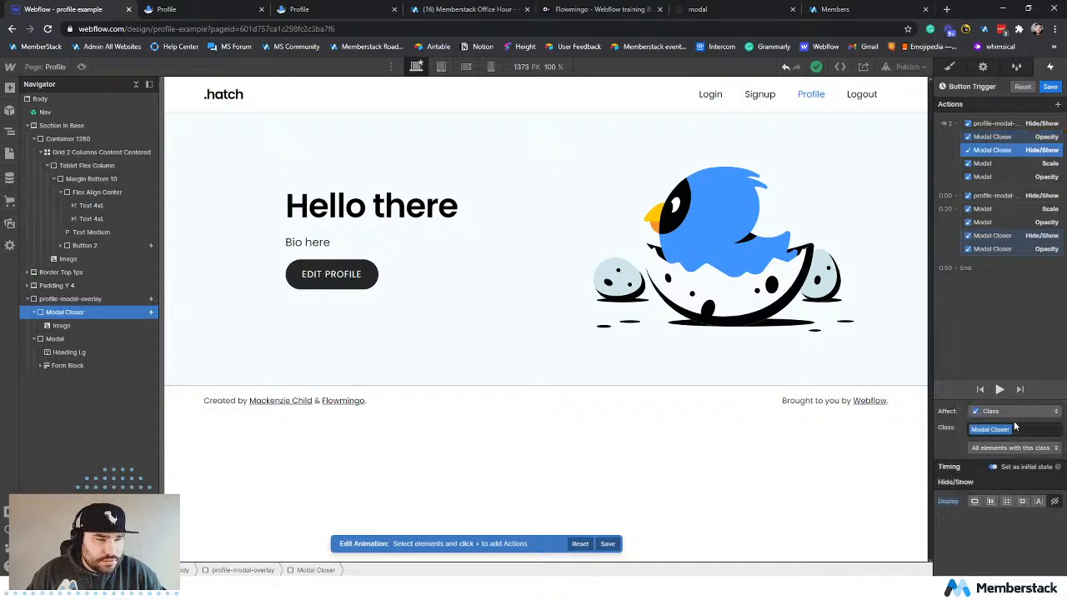
{"action": "left_click", "coordinate": [1000, 163]}
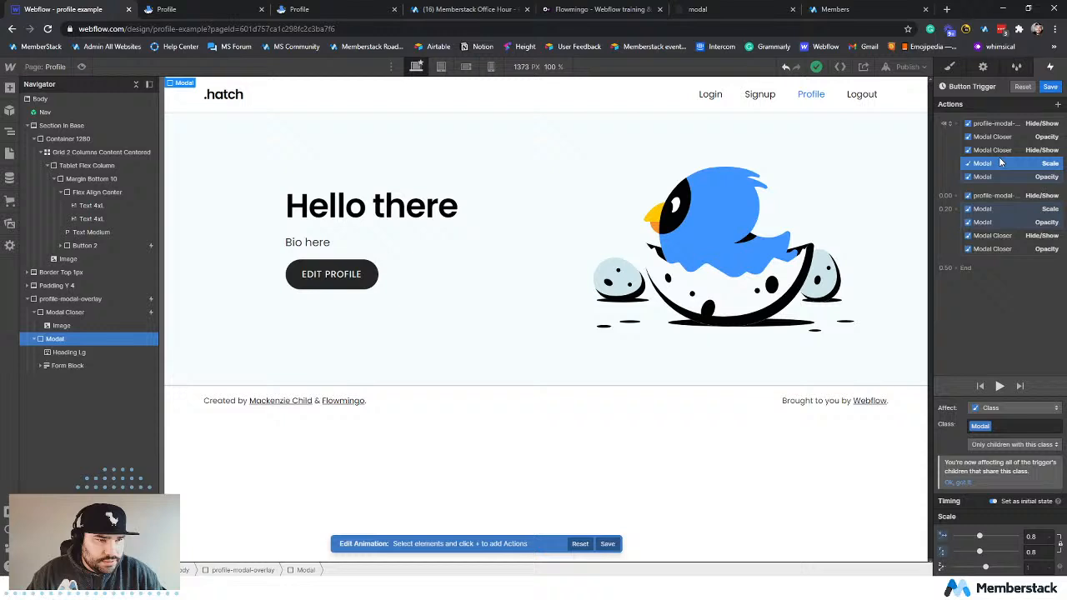
{"action": "left_click", "coordinate": [994, 445]}
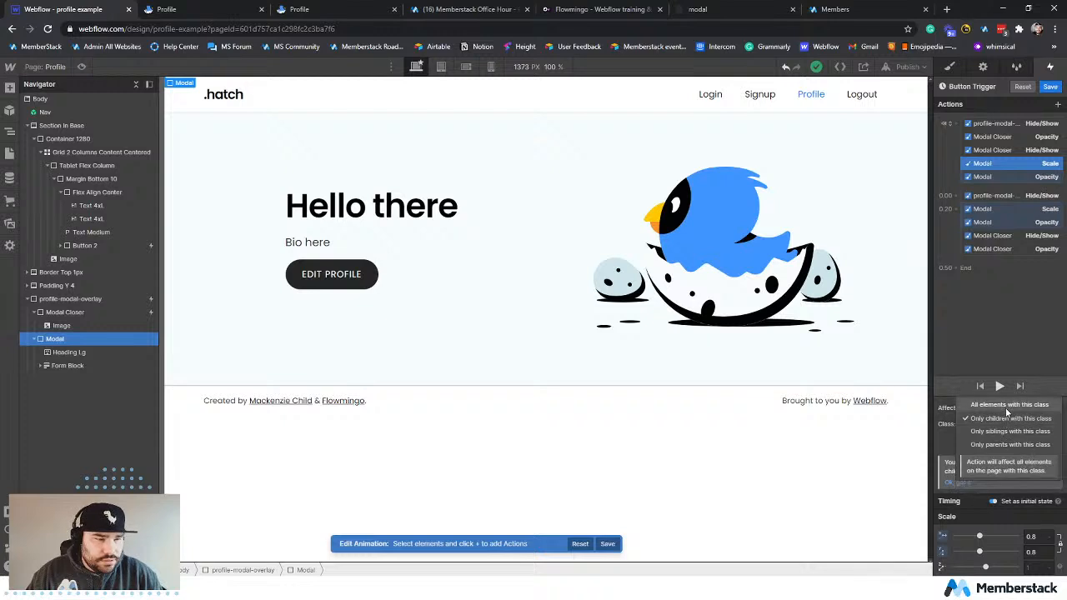
{"action": "left_click", "coordinate": [1005, 406]}
Review the targets of the initial Modal opacity action and all timed actions, and preview the Button Trigger animation.
{"action": "left_click", "coordinate": [991, 177]}
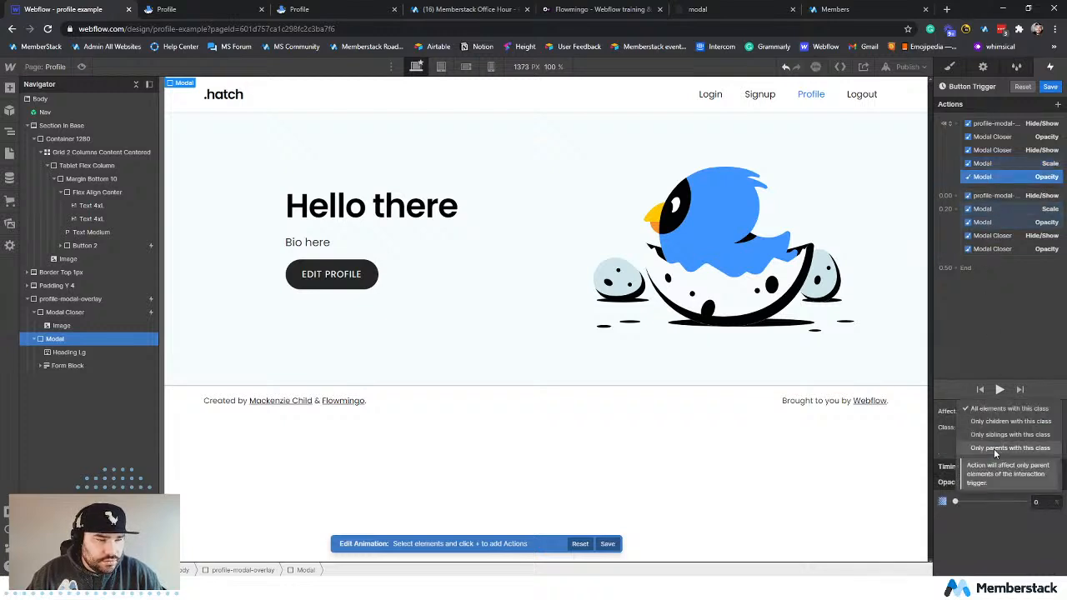
{"action": "left_click", "coordinate": [986, 196]}
{"action": "left_click", "coordinate": [991, 209]}
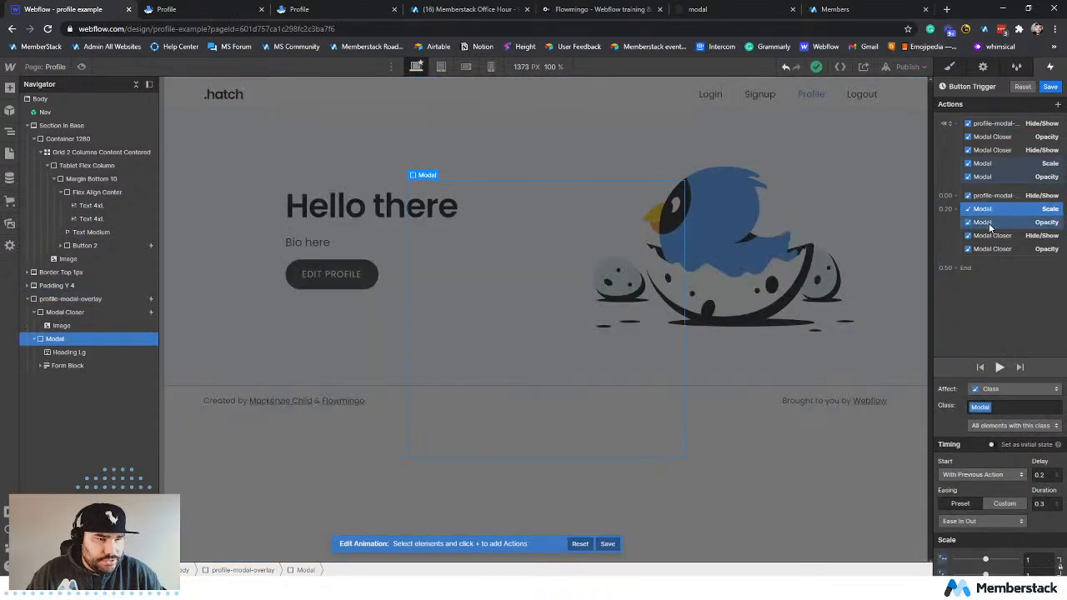
{"action": "left_click", "coordinate": [991, 223]}
{"action": "left_click", "coordinate": [990, 236]}
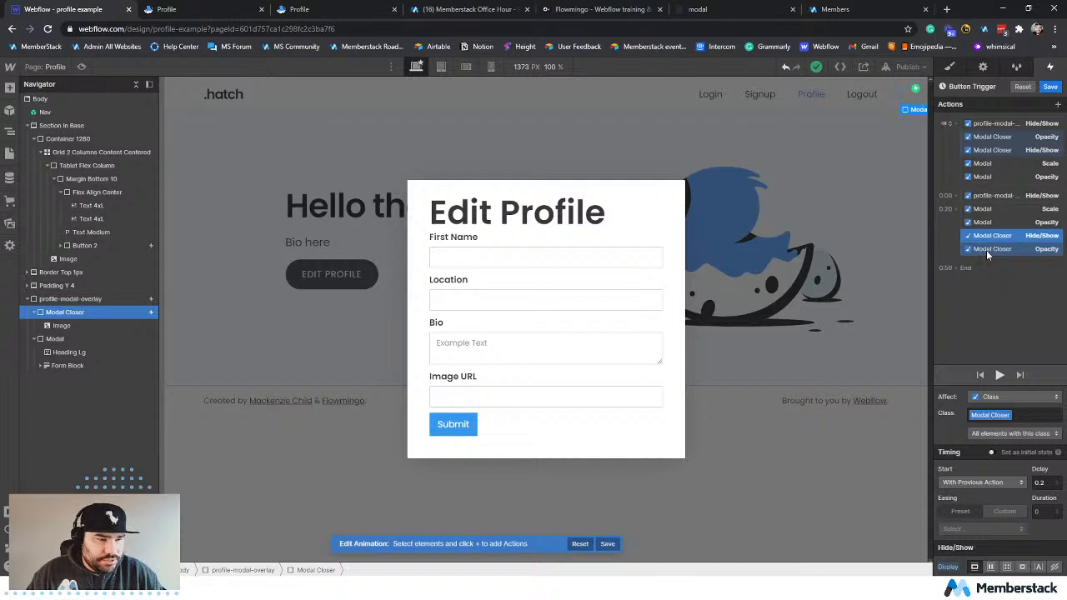
{"action": "left_click", "coordinate": [987, 249]}
{"action": "left_click", "coordinate": [1000, 376]}
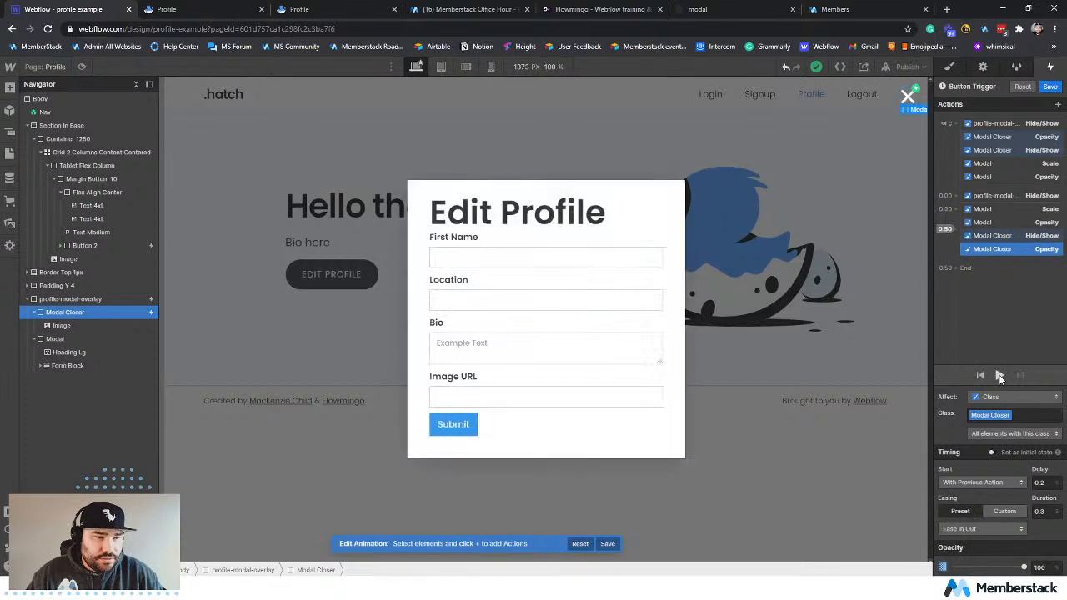
Save the Button Trigger animation, publish the site to the selected domain and check the live profile page.
{"action": "left_click", "coordinate": [1051, 87]}
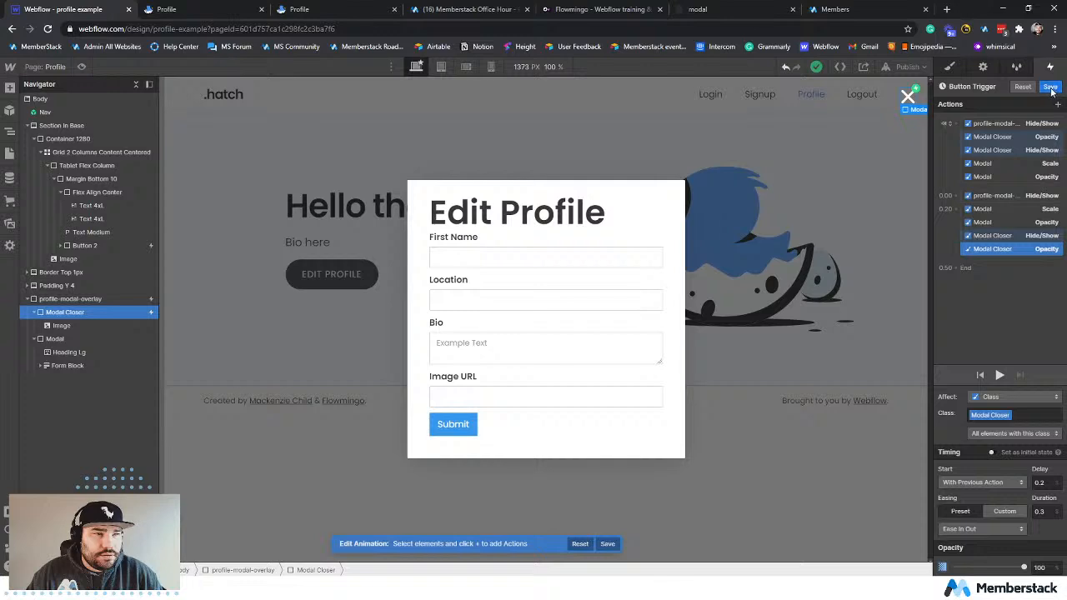
{"action": "left_click", "coordinate": [907, 67]}
{"action": "left_click", "coordinate": [875, 222]}
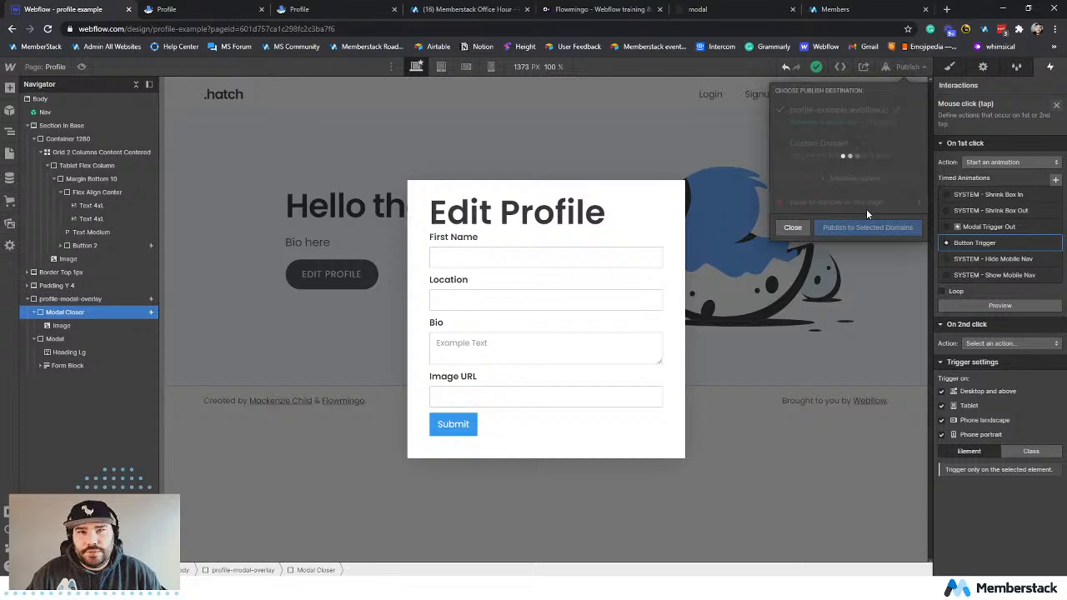
{"action": "left_click", "coordinate": [189, 10]}
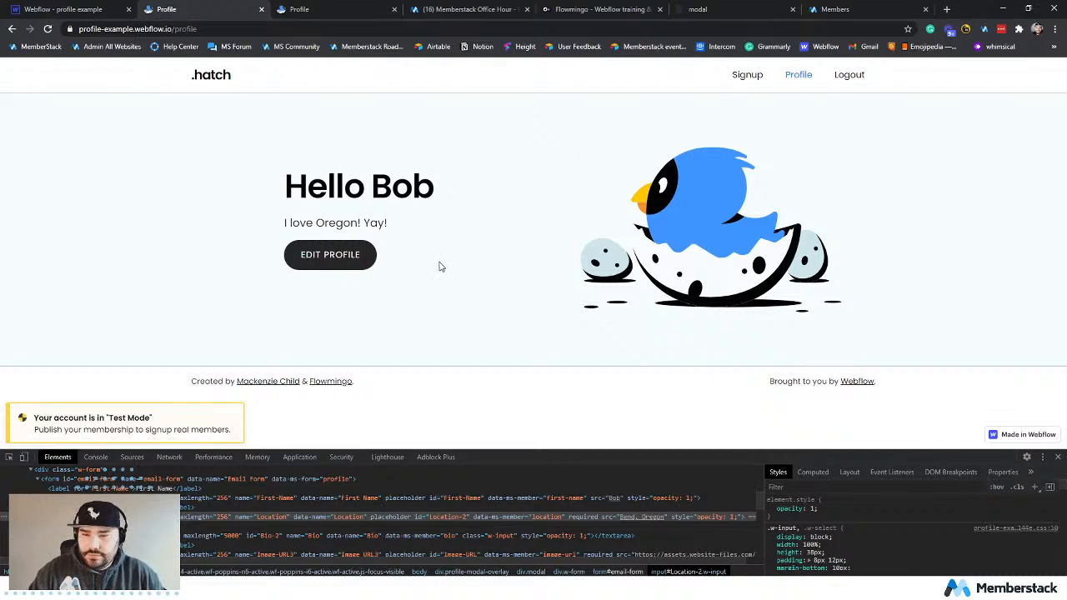
Delete the mouse click trigger that has no animation assigned from the profile-modal-overlay element.
{"action": "left_click", "coordinate": [81, 8]}
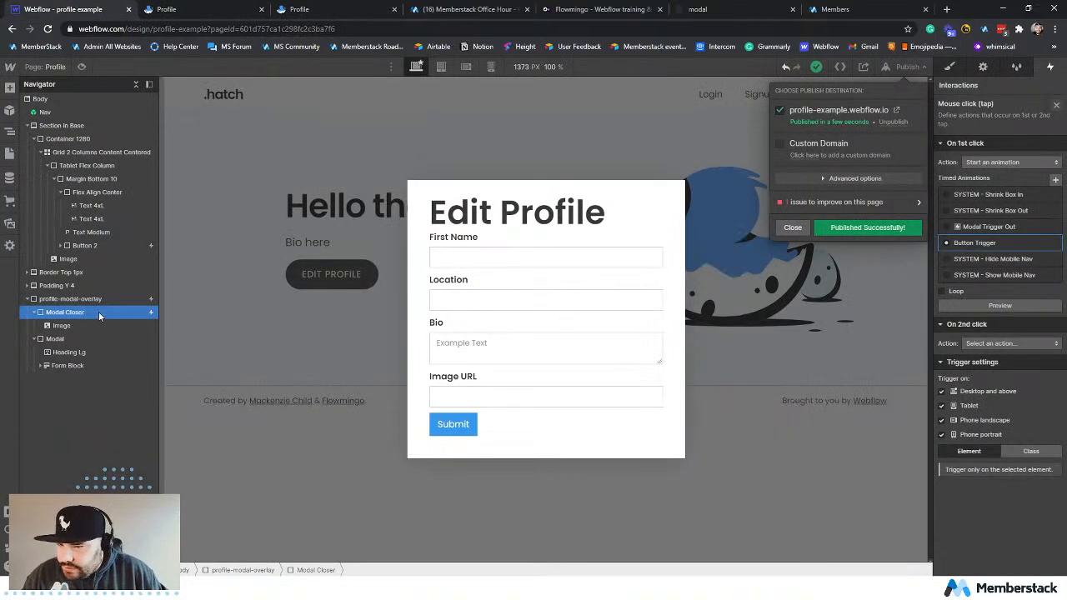
{"action": "left_click", "coordinate": [120, 299]}
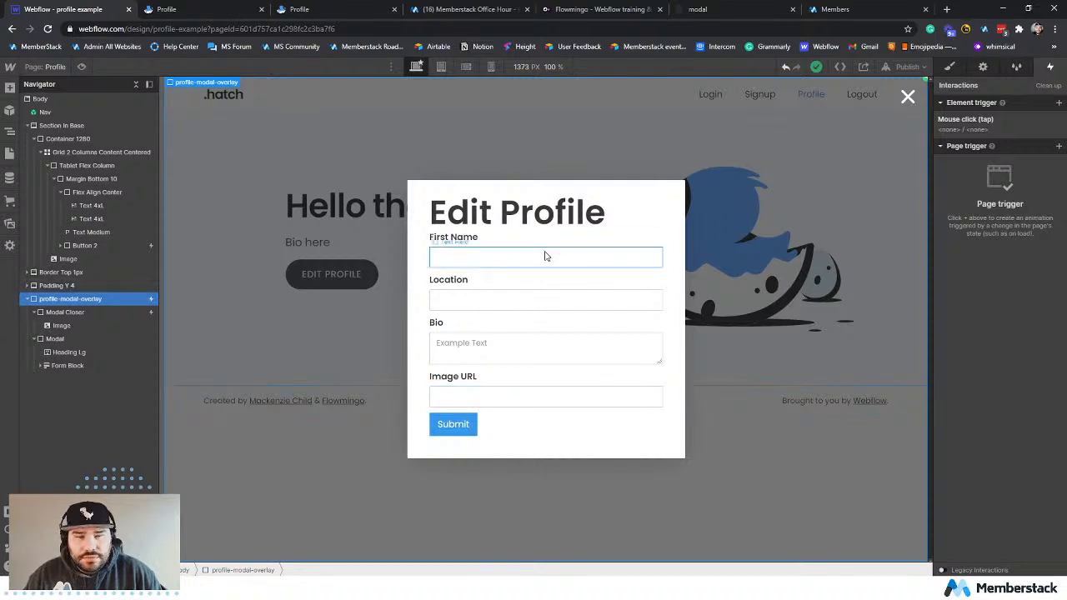
{"action": "left_click", "coordinate": [999, 120]}
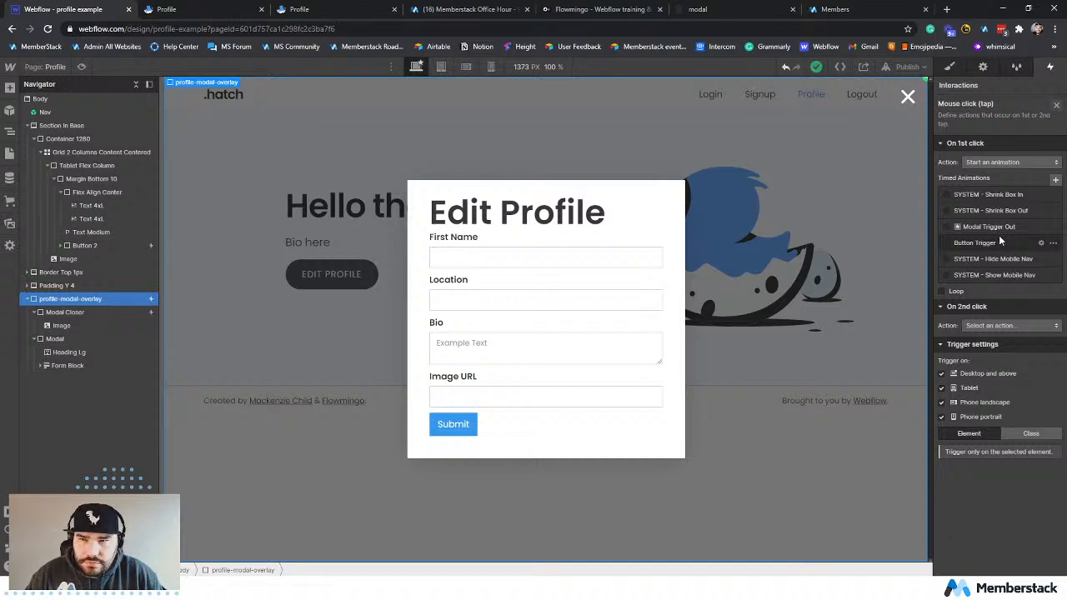
{"action": "left_click", "coordinate": [1058, 108]}
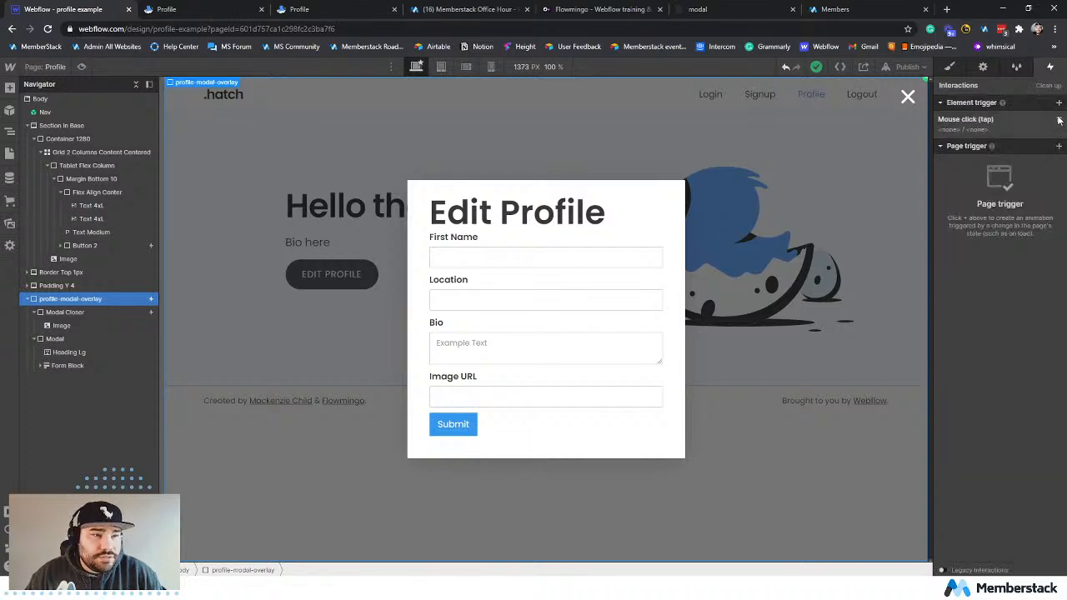
{"action": "left_click", "coordinate": [1059, 119]}
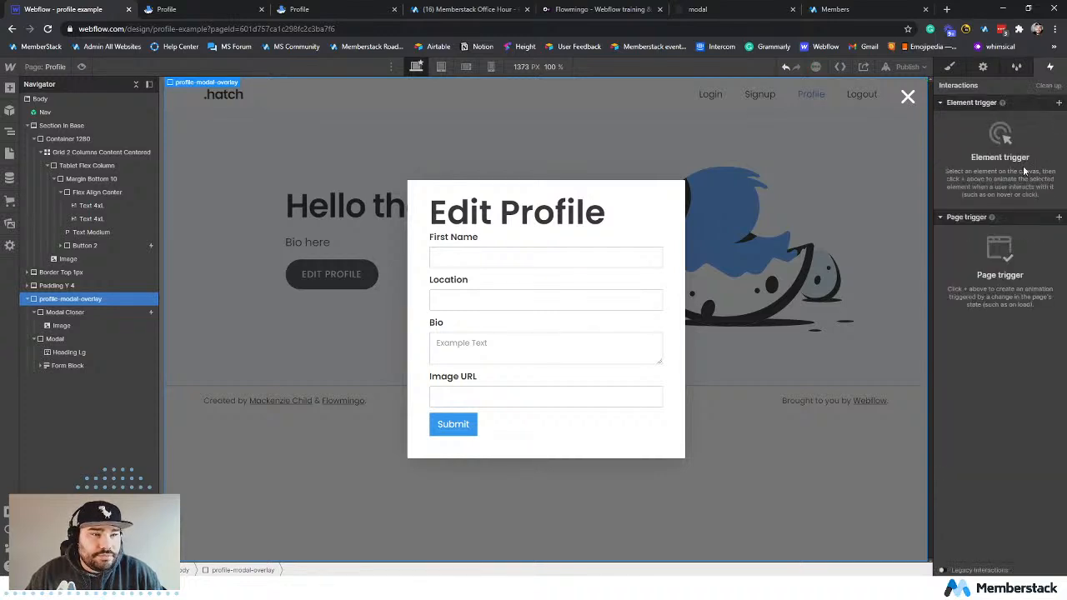
Create a timed animation named Open Modal for the first click of Button 2's mouse click trigger.
{"action": "left_click", "coordinate": [91, 313]}
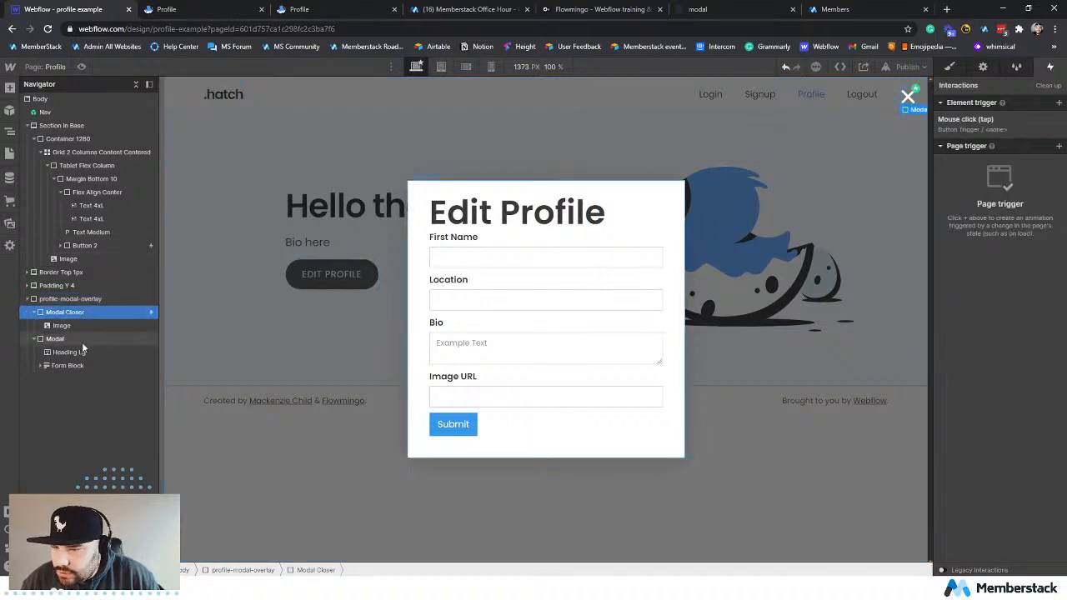
{"action": "left_click", "coordinate": [94, 246]}
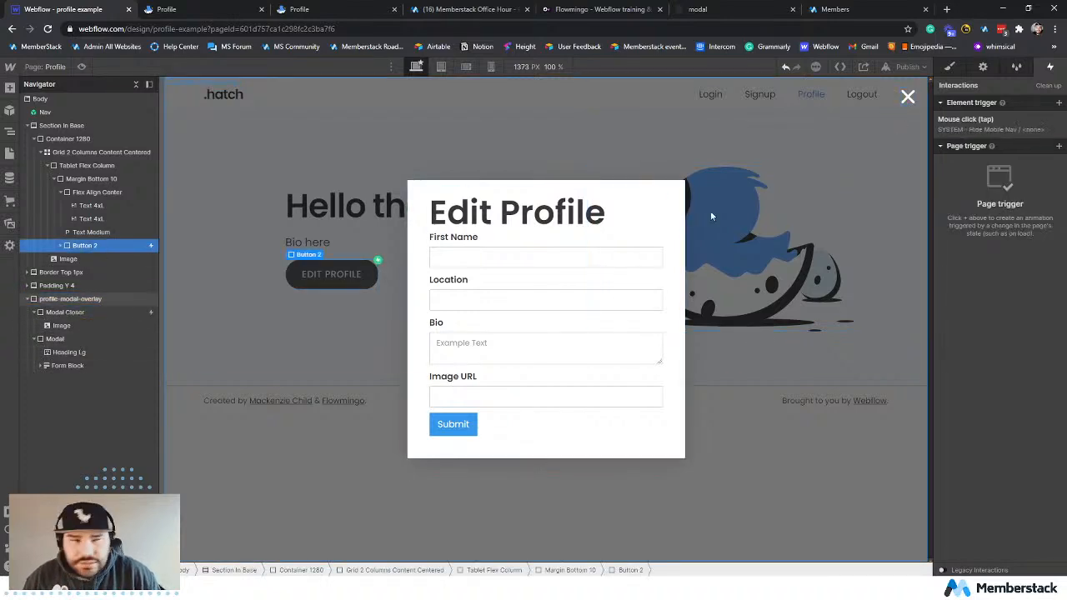
{"action": "left_click", "coordinate": [1007, 120]}
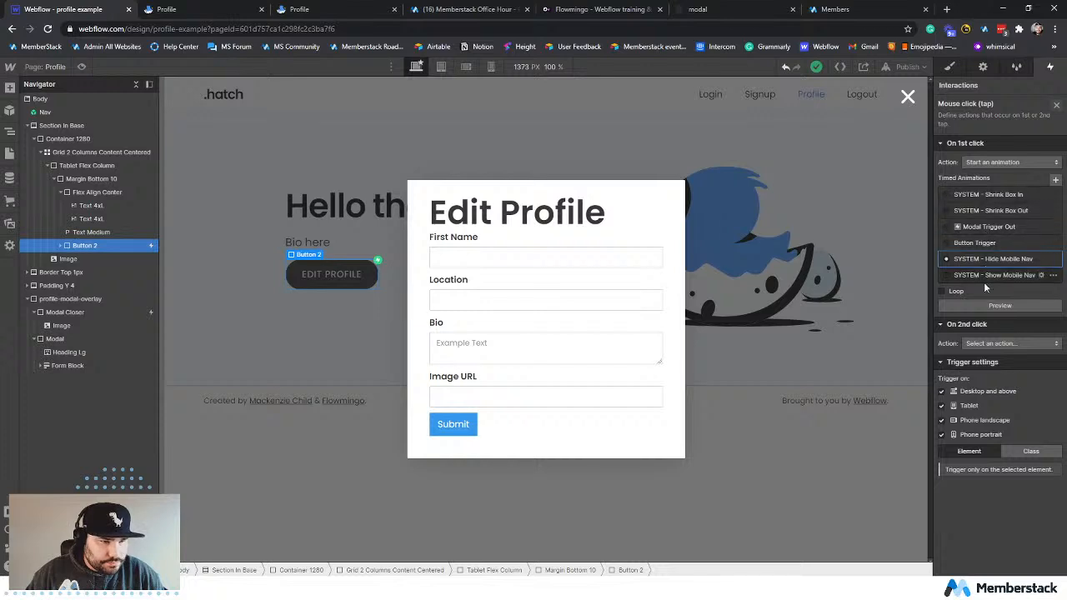
{"action": "left_click", "coordinate": [1054, 180]}
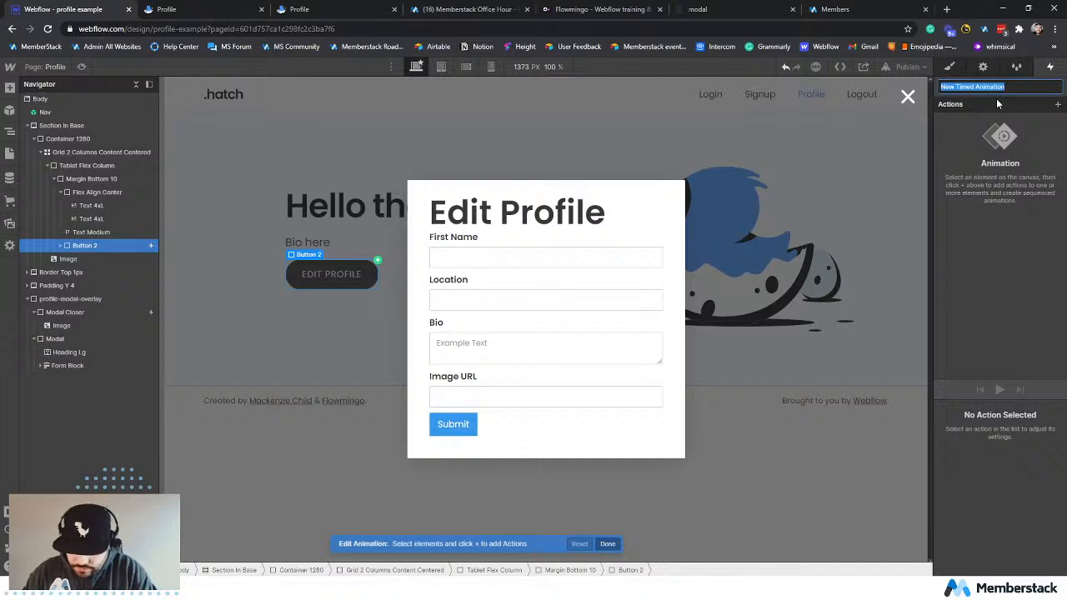
{"action": "type", "text": "OPe"}
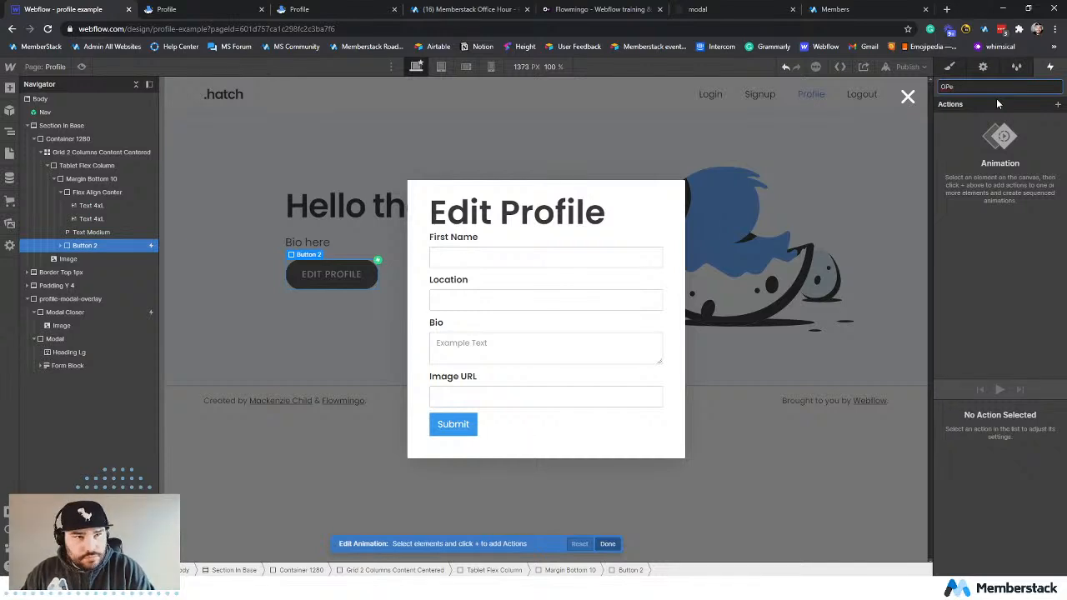
{"action": "key", "text": "BackSpace"}
{"action": "key", "text": "BackSpace"}
{"action": "type", "text": "pen"}
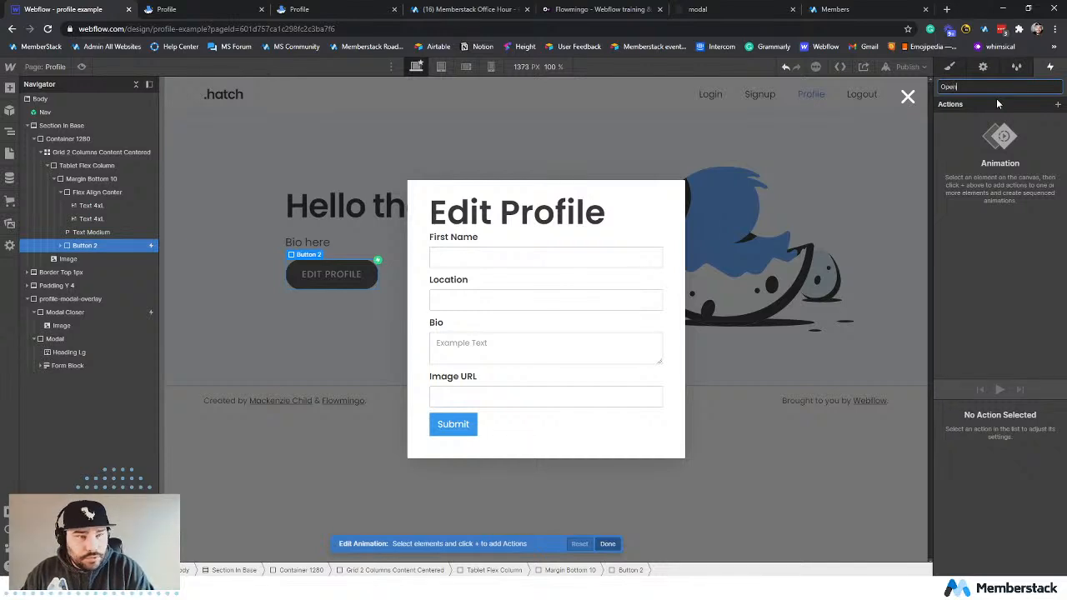
{"action": "type", "text": " Modal"}
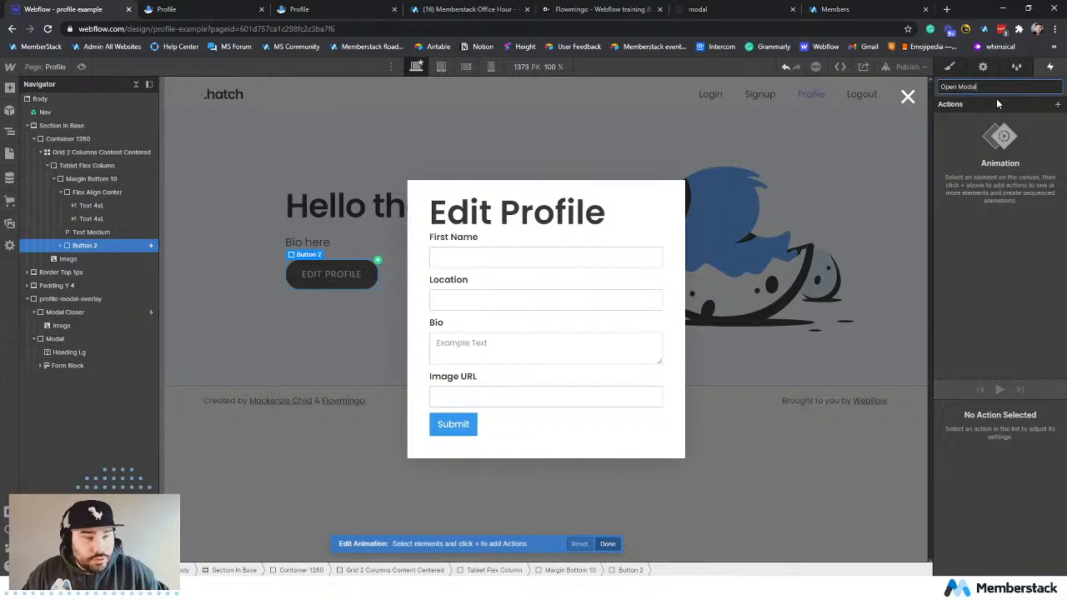
{"action": "key", "text": "Return"}
Add a Hide/Show action to the Open Modal animation and change its target to profile-modal-overlay.
{"action": "left_click", "coordinate": [1057, 105]}
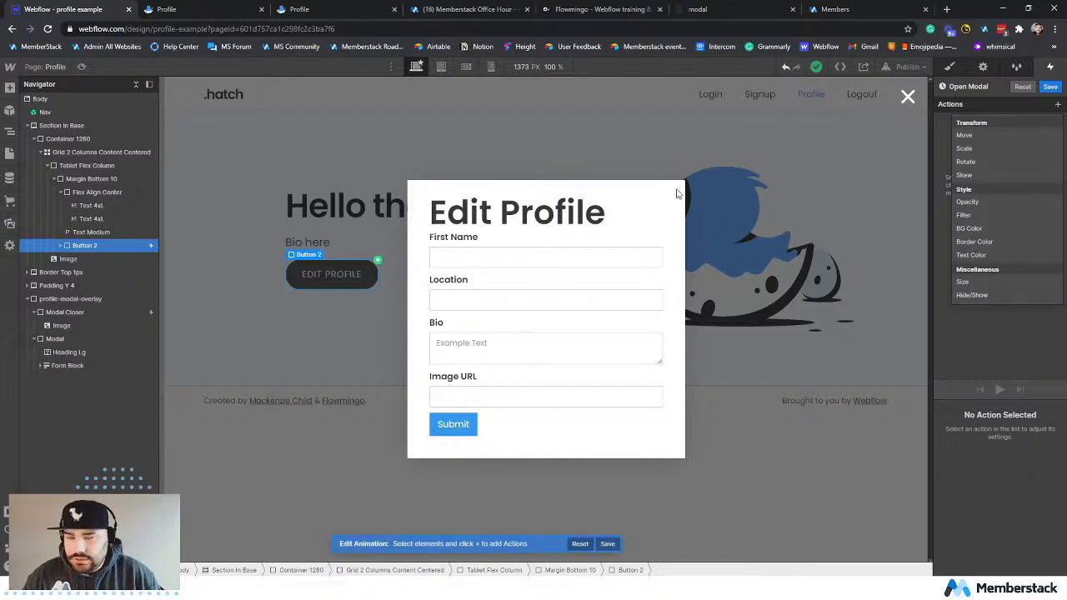
{"action": "left_click", "coordinate": [970, 339]}
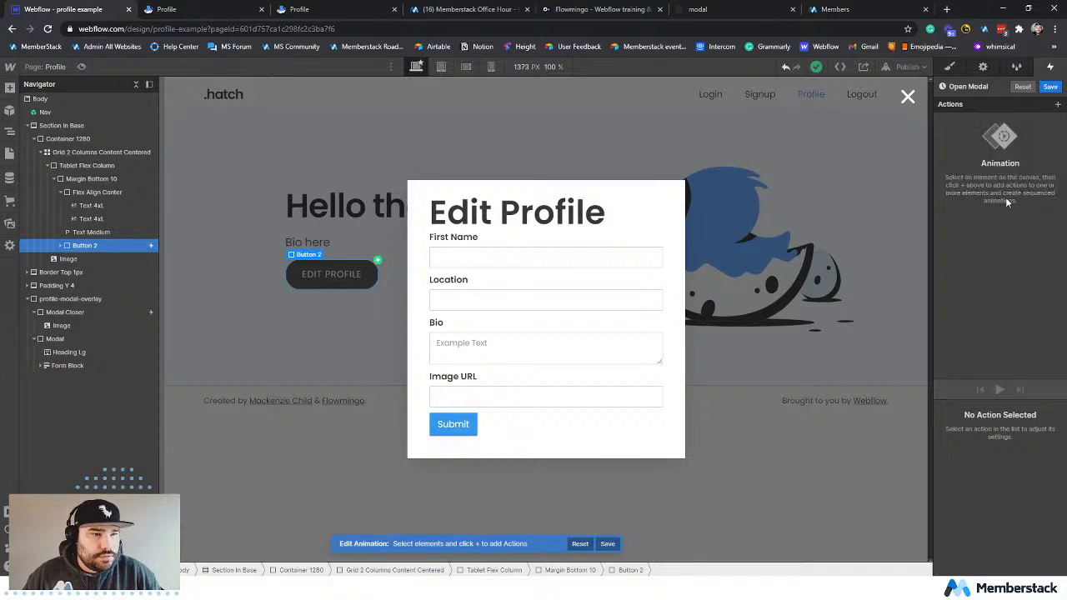
{"action": "left_click", "coordinate": [1057, 104]}
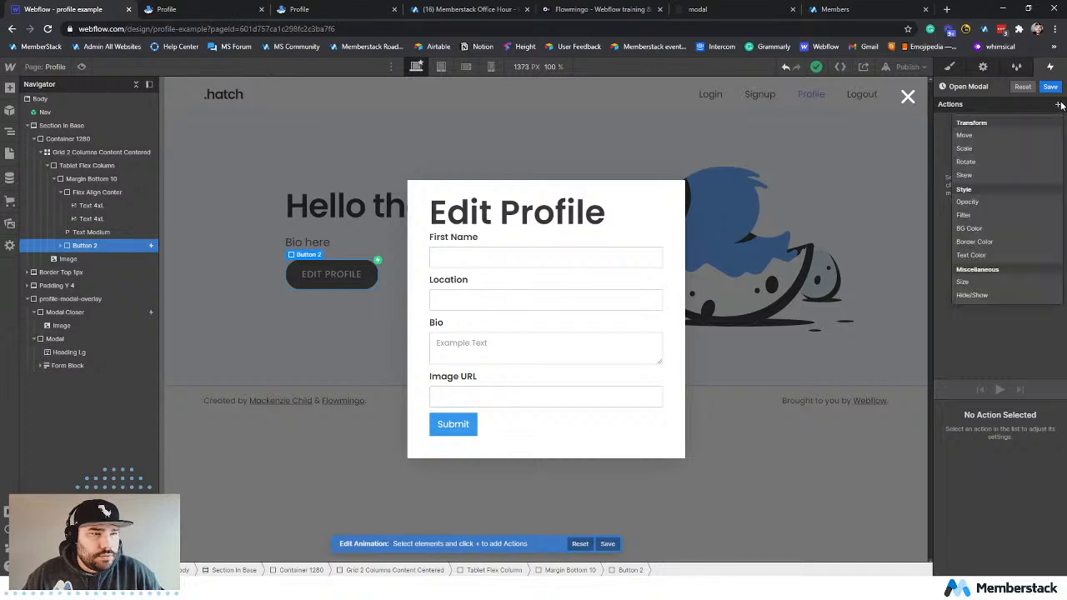
{"action": "left_click", "coordinate": [991, 295]}
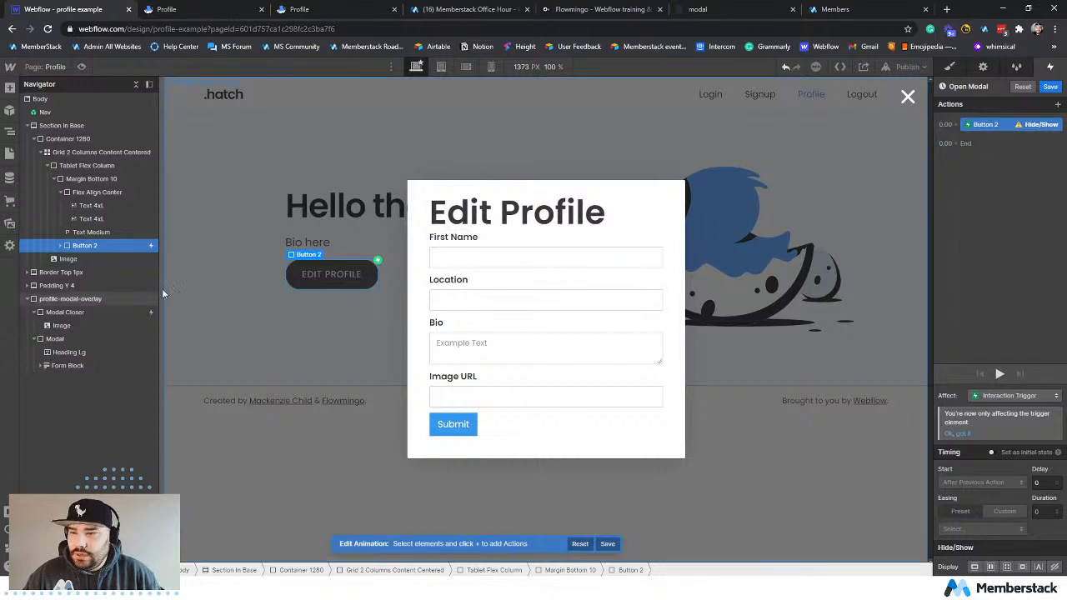
{"action": "left_click", "coordinate": [1005, 125]}
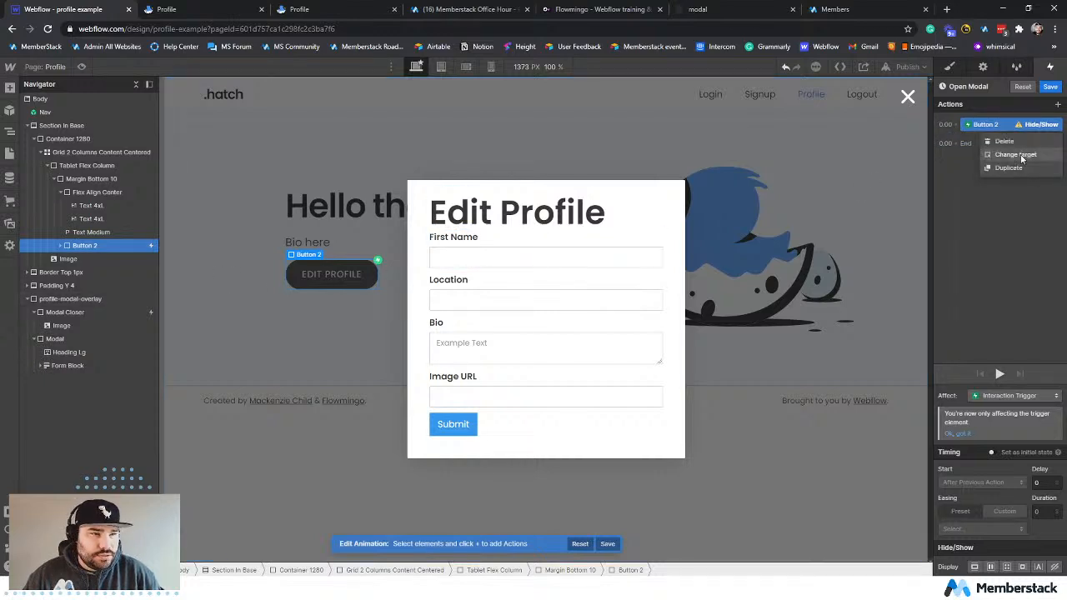
{"action": "left_click", "coordinate": [1020, 154]}
{"action": "left_click", "coordinate": [95, 300]}
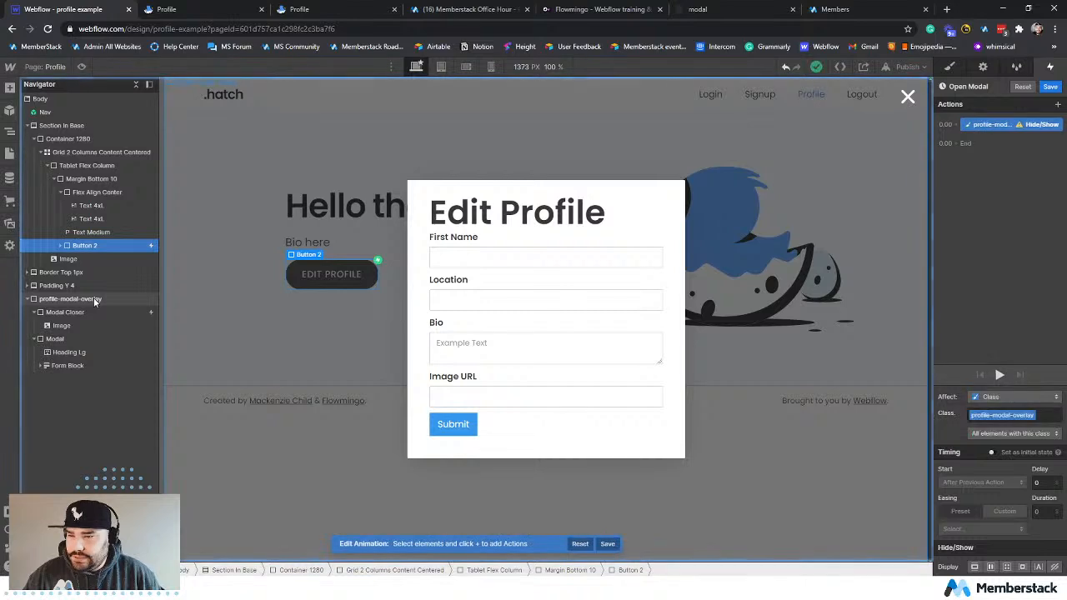
Keep the Hide/Show action affecting the profile-modal-overlay class and make it an initial state with display none.
{"action": "left_click", "coordinate": [1004, 397]}
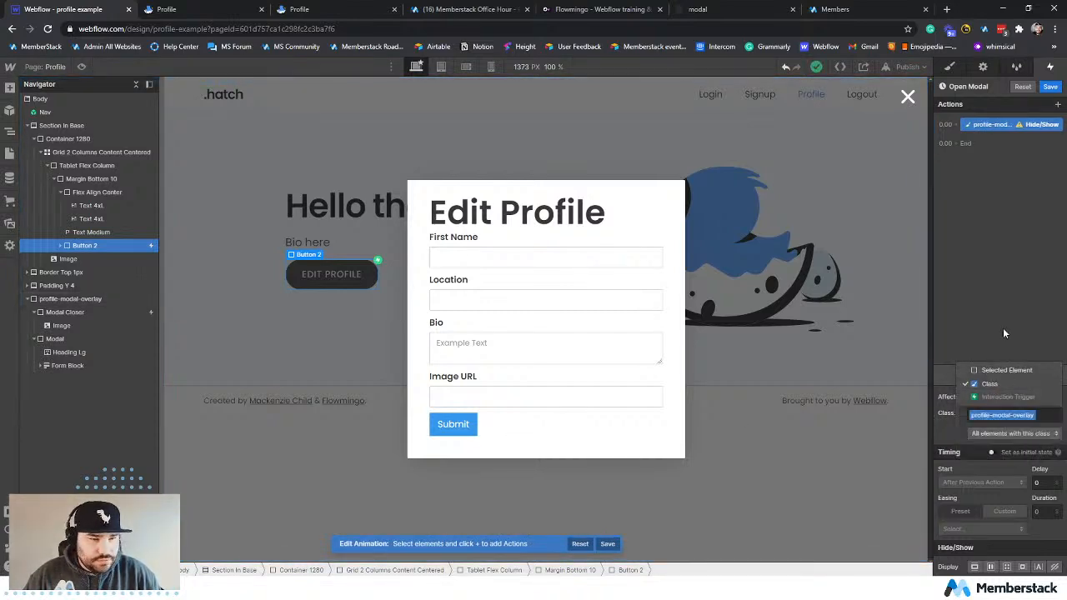
{"action": "left_click", "coordinate": [989, 383]}
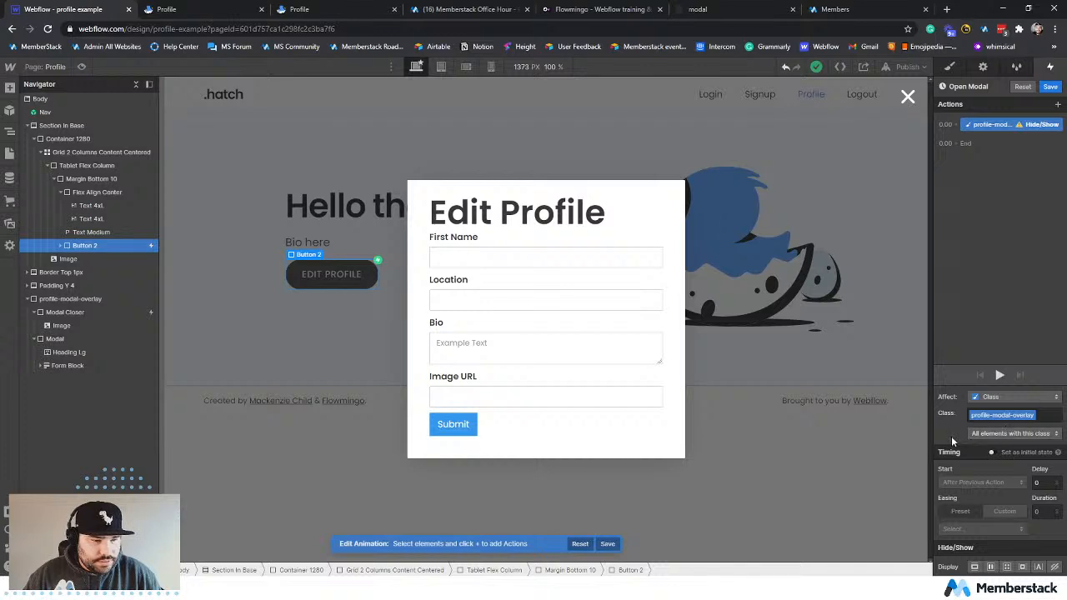
{"action": "left_click", "coordinate": [992, 452]}
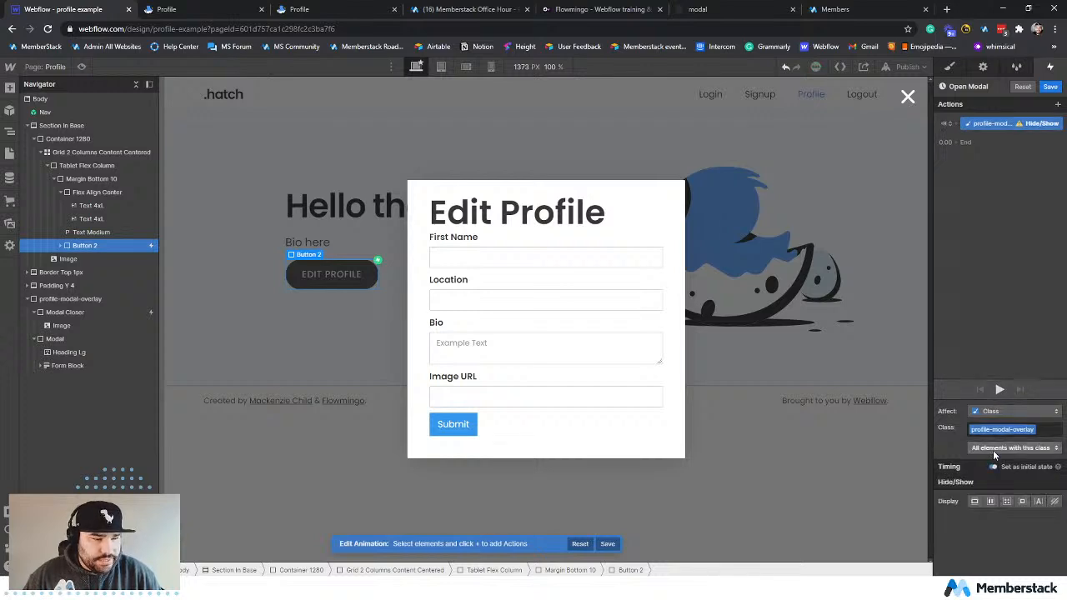
{"action": "left_click", "coordinate": [1054, 501]}
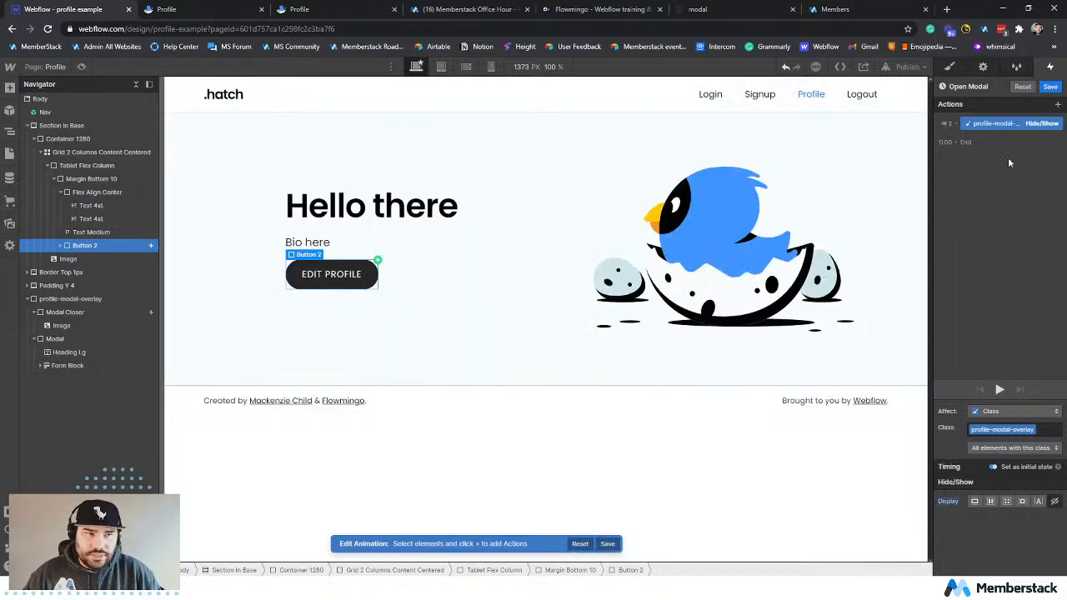
Add a timed Hide/Show action for the profile-modal-overlay class with display set to flex.
{"action": "left_click", "coordinate": [994, 124]}
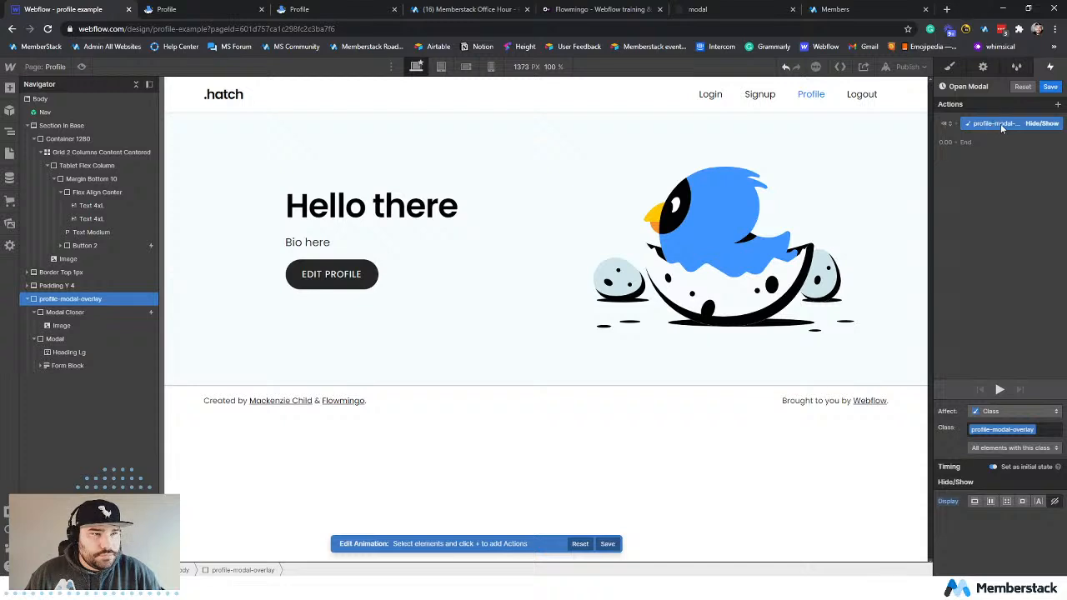
{"action": "left_click", "coordinate": [1056, 104]}
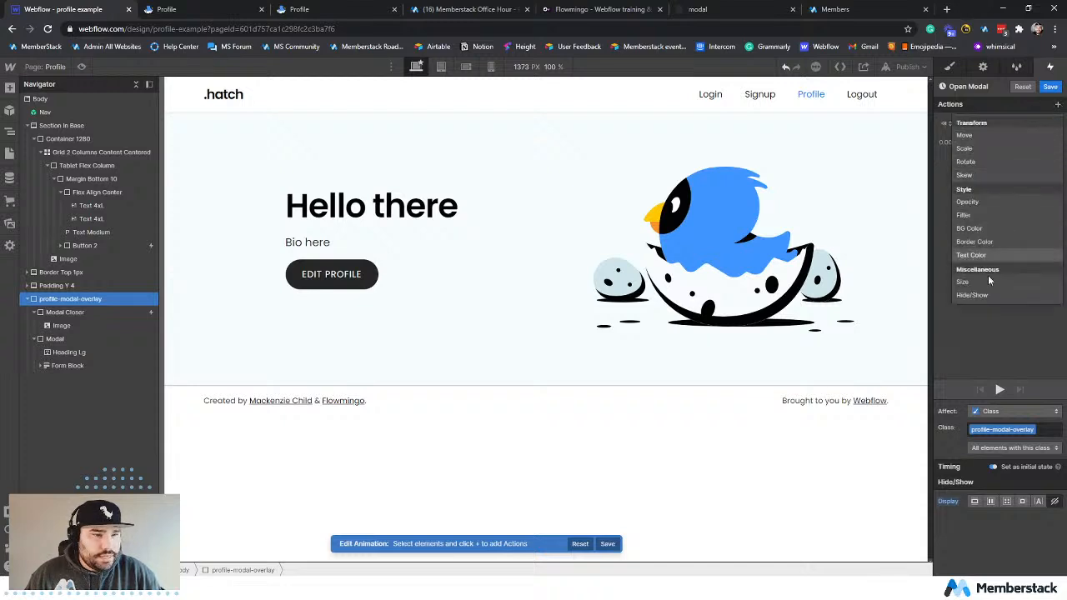
{"action": "left_click", "coordinate": [971, 295]}
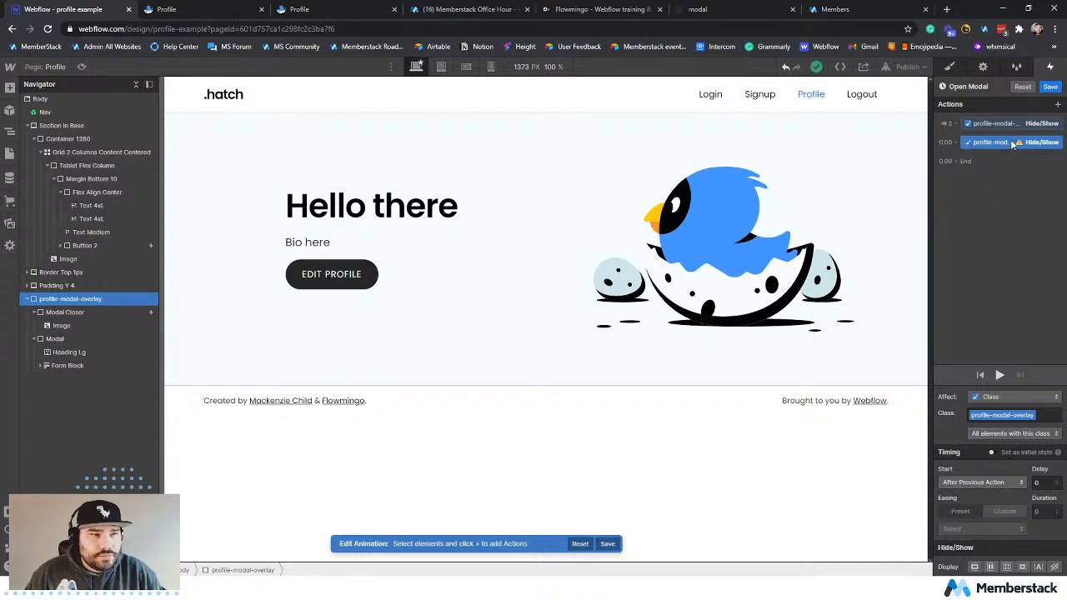
{"action": "mouse_move", "coordinate": [1019, 144]}
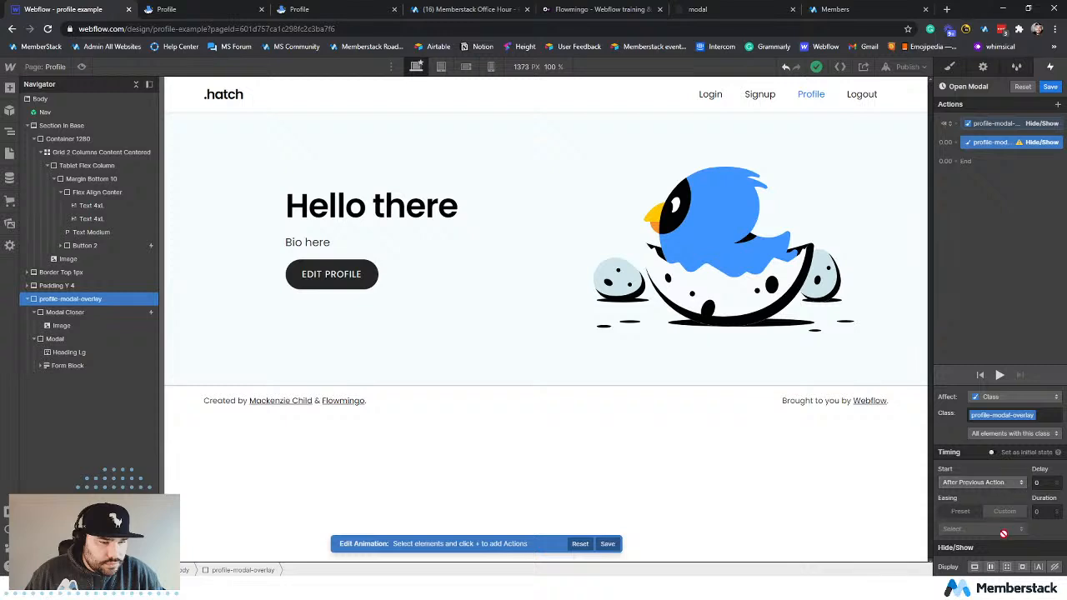
{"action": "left_click", "coordinate": [990, 566]}
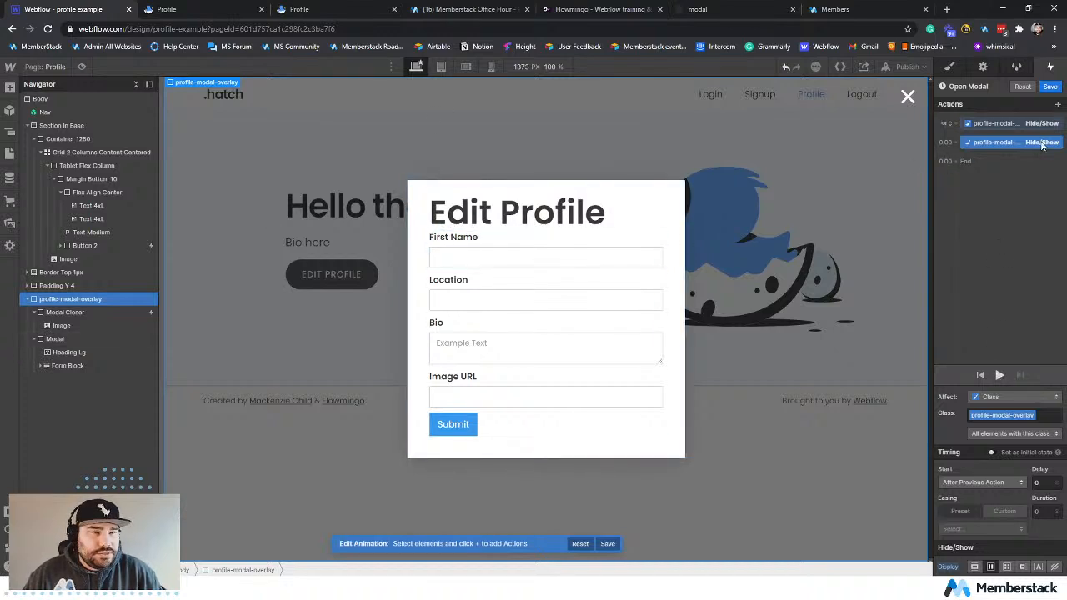
Add an Opacity action for the profile-modal-overlay class as an initial state with opacity 0.
{"action": "left_click", "coordinate": [1057, 105]}
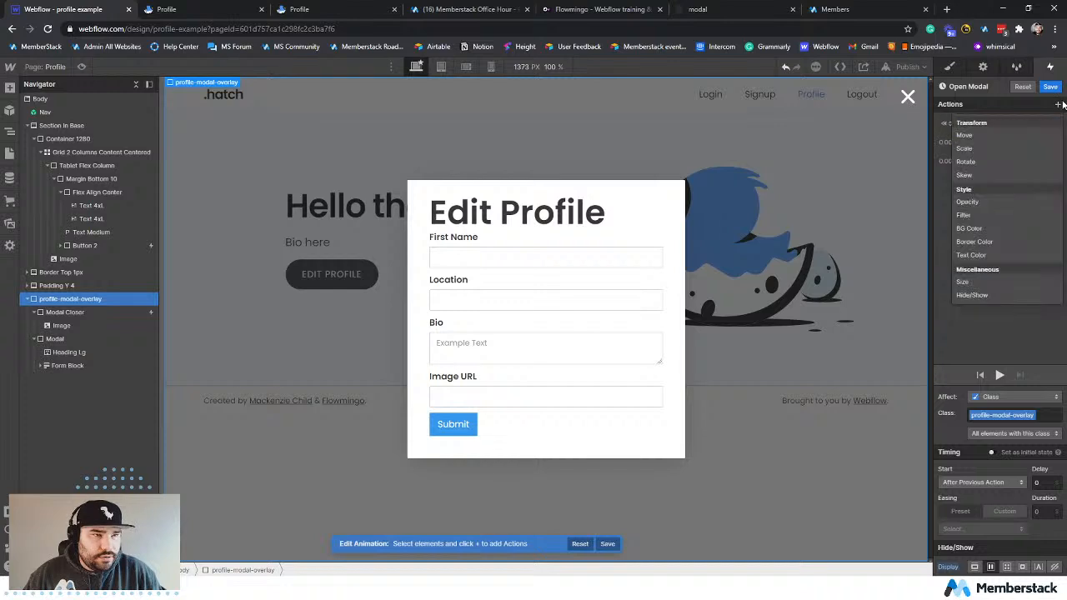
{"action": "left_click", "coordinate": [980, 202]}
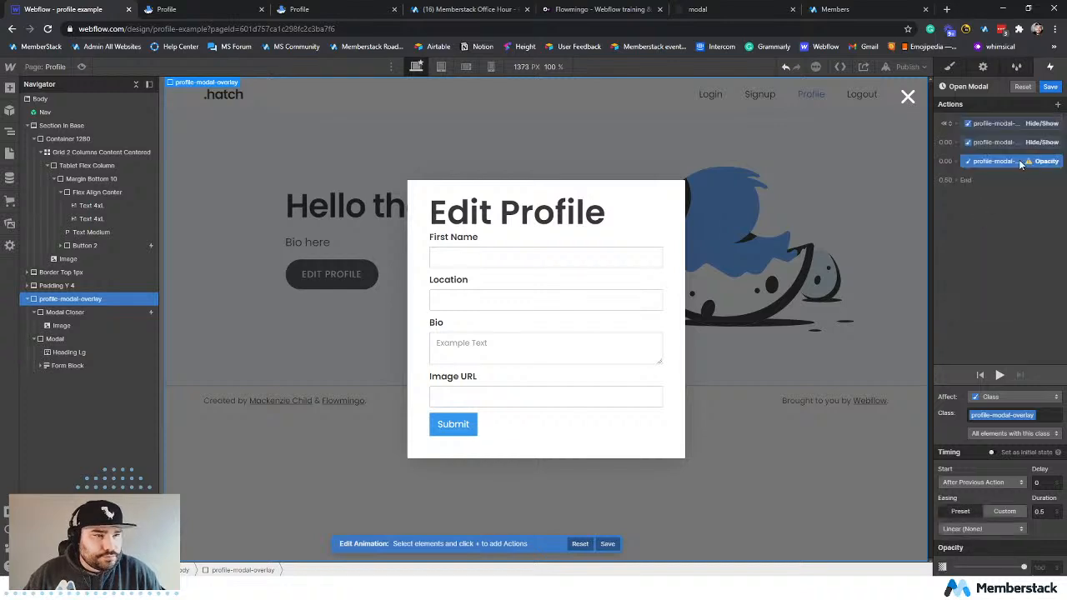
{"action": "left_click", "coordinate": [991, 452]}
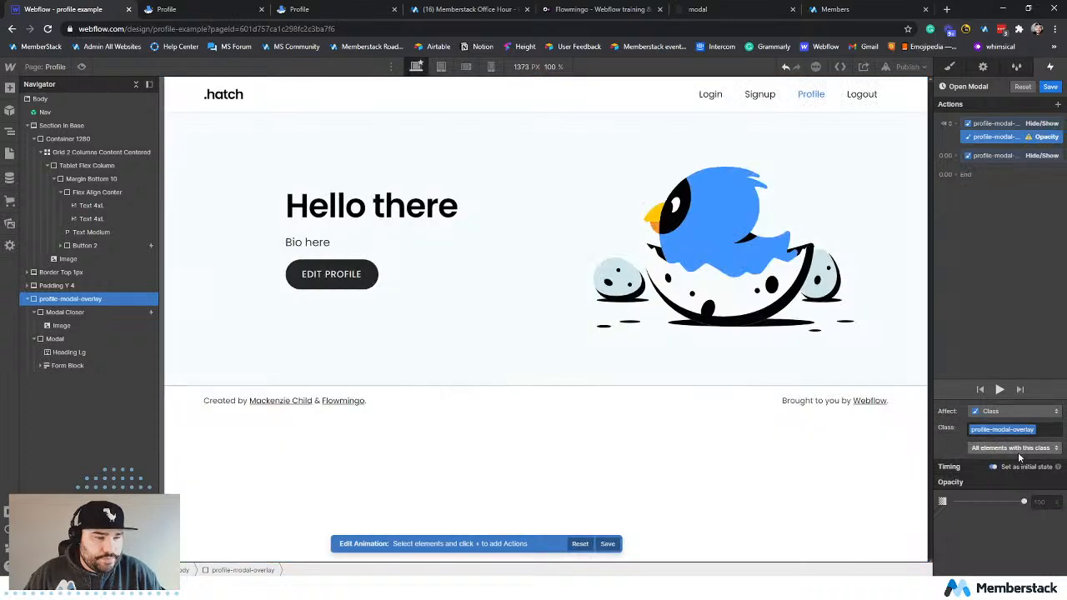
{"action": "left_click_drag", "start_coordinate": [1024, 501], "coordinate": [925, 500]}
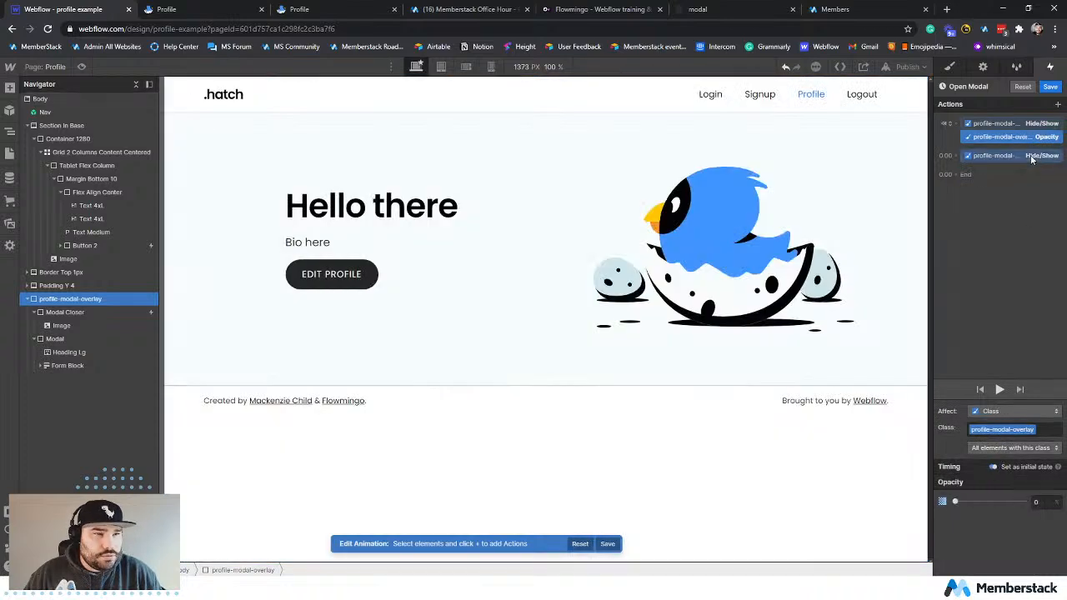
{"action": "left_click", "coordinate": [1007, 118]}
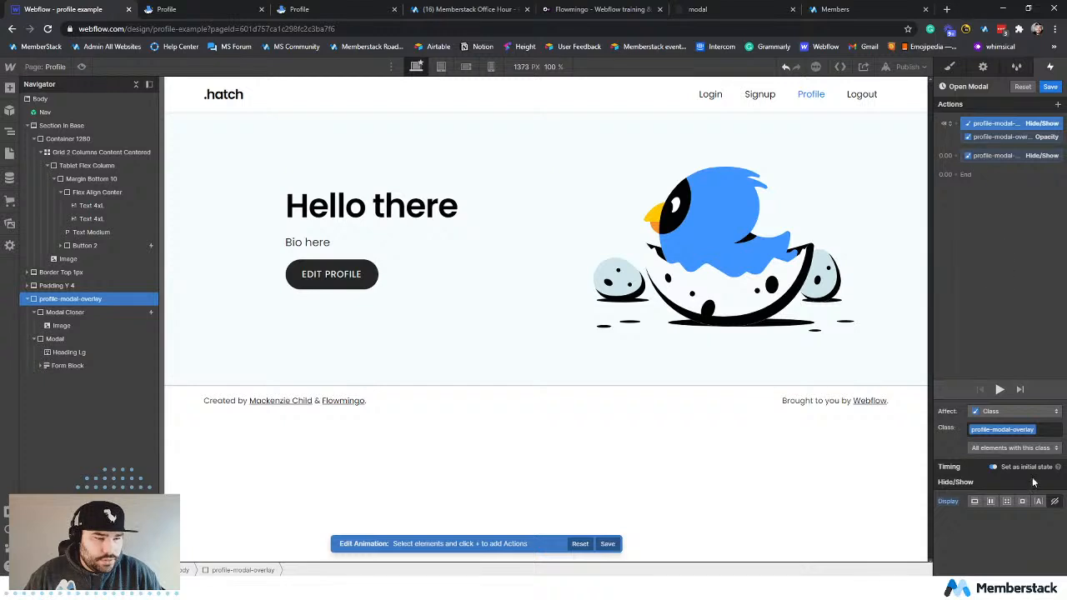
{"action": "left_click", "coordinate": [996, 139]}
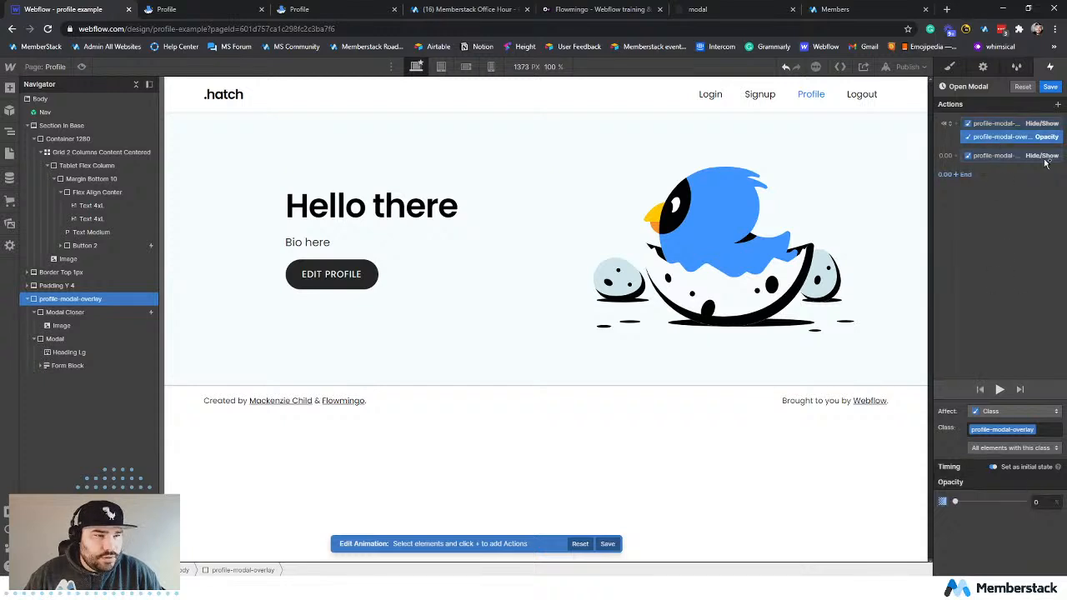
Add a timed Opacity action for profile-modal-overlay and group it after the timed Hide/Show action to start with it.
{"action": "left_click", "coordinate": [1057, 105]}
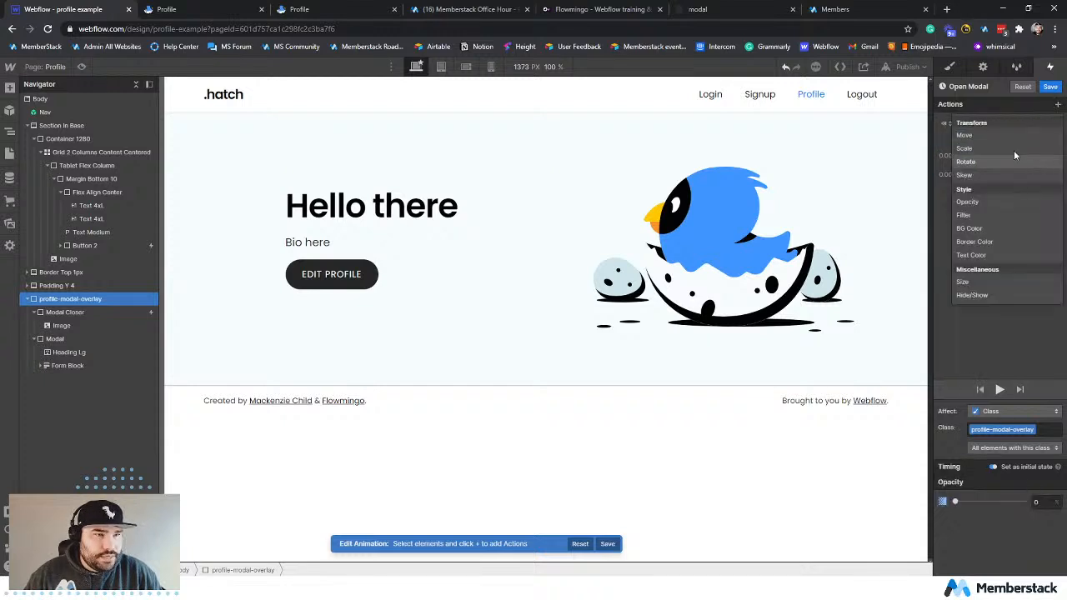
{"action": "left_click", "coordinate": [983, 201]}
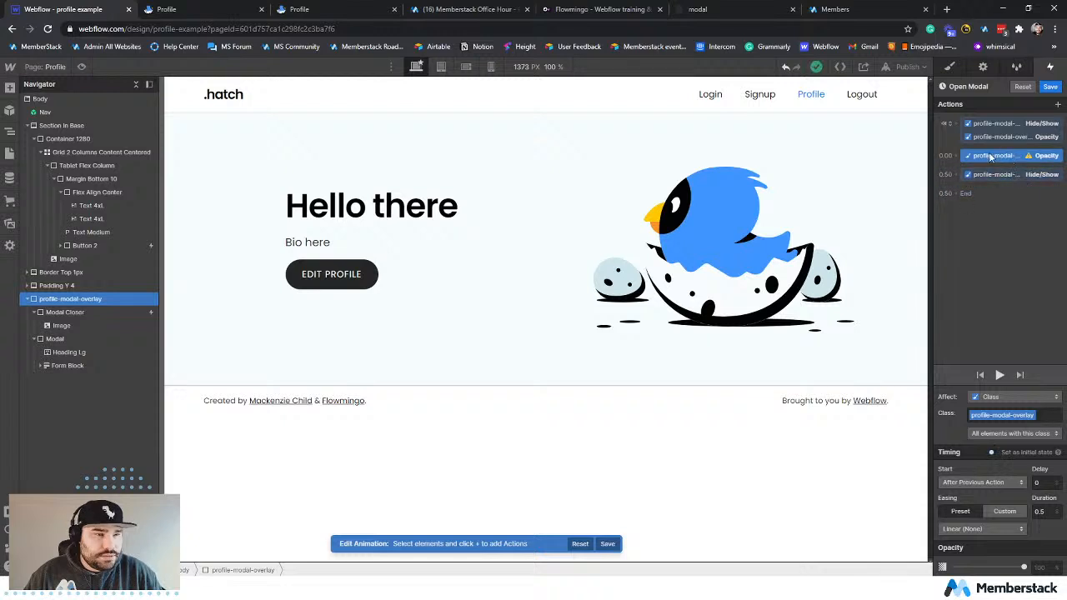
{"action": "left_click_drag", "start_coordinate": [990, 157], "coordinate": [986, 175]}
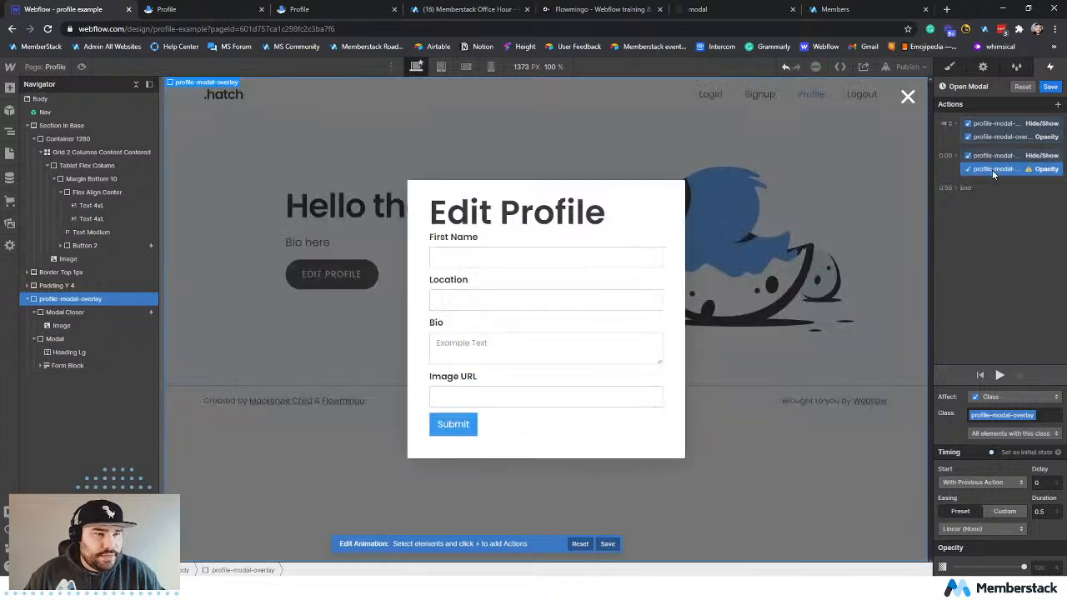
Set the timed Opacity action's delay to 1 and preview the Open Modal animation.
{"action": "left_click", "coordinate": [1041, 482]}
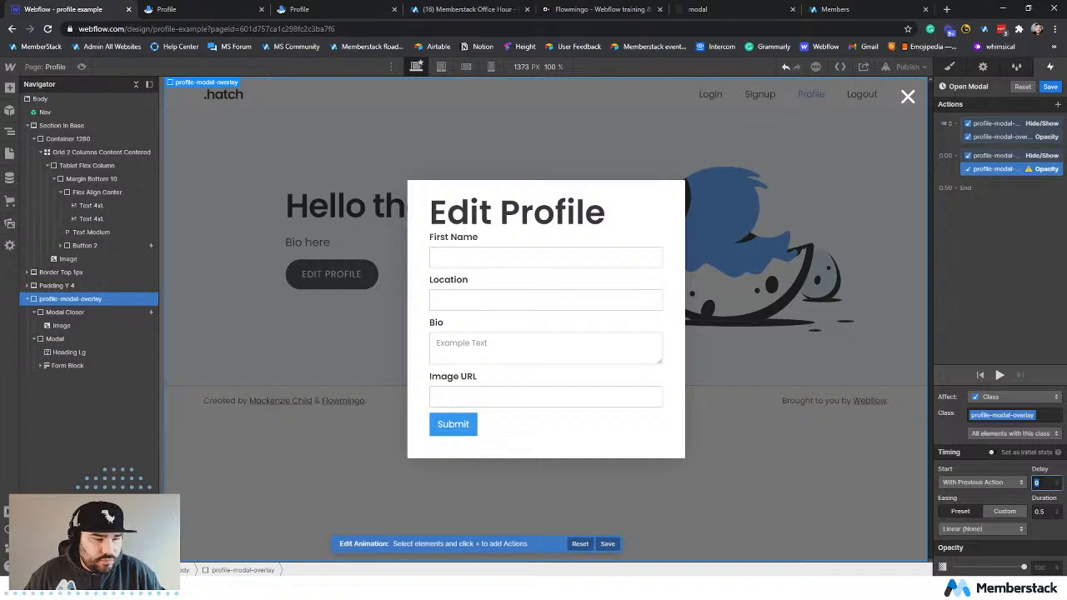
{"action": "type", "text": "1"}
{"action": "left_click", "coordinate": [999, 375]}
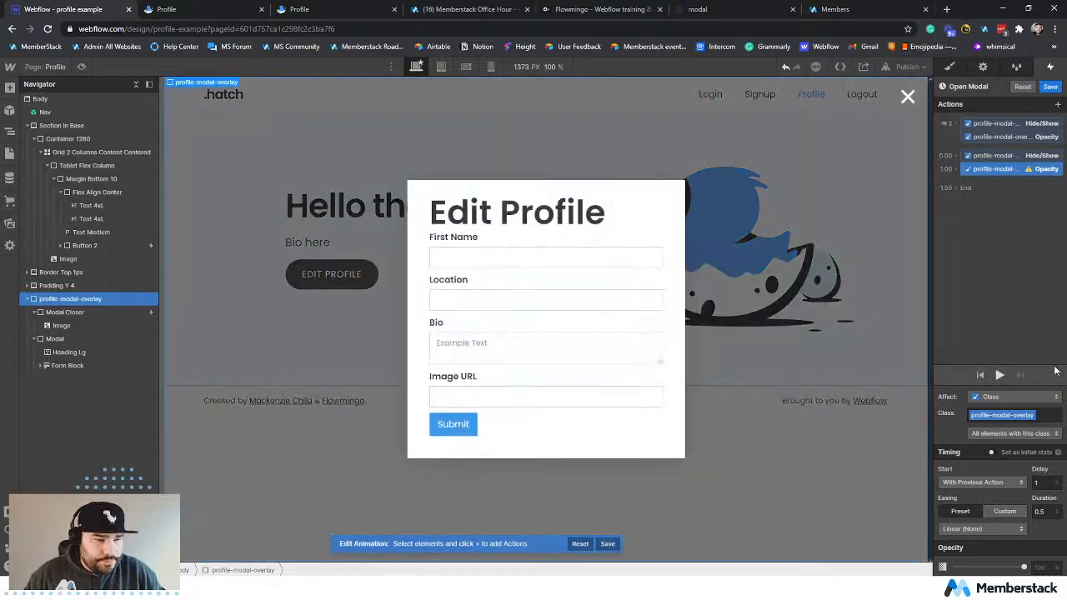
{"action": "mouse_move", "coordinate": [1029, 171]}
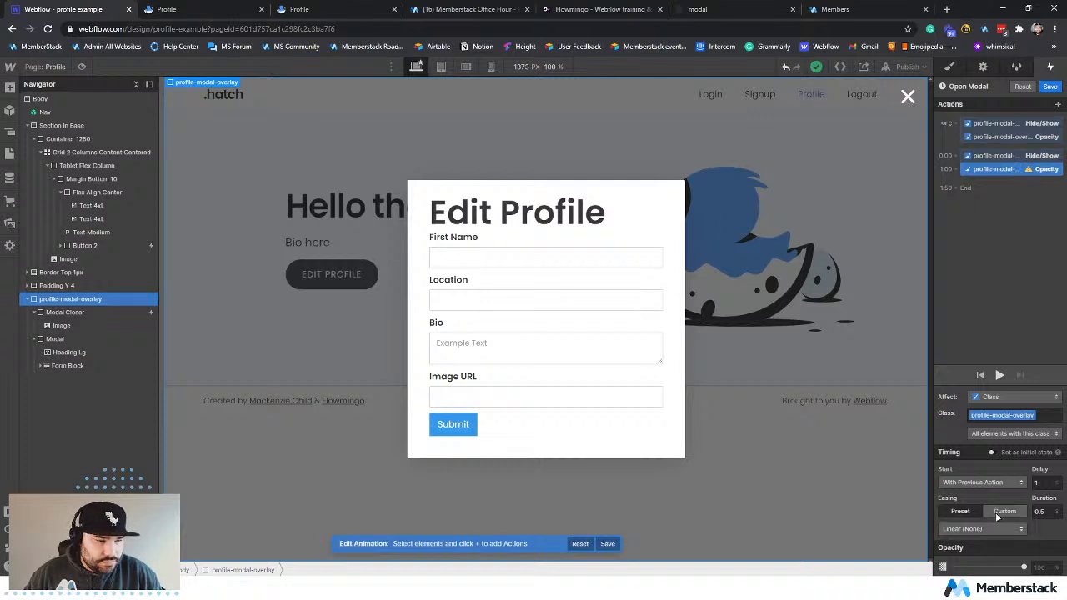
Set the timed profile-modal-overlay Opacity action to 100 with a delay of 0 and preview the Open Modal animation.
{"action": "left_click", "coordinate": [1036, 482]}
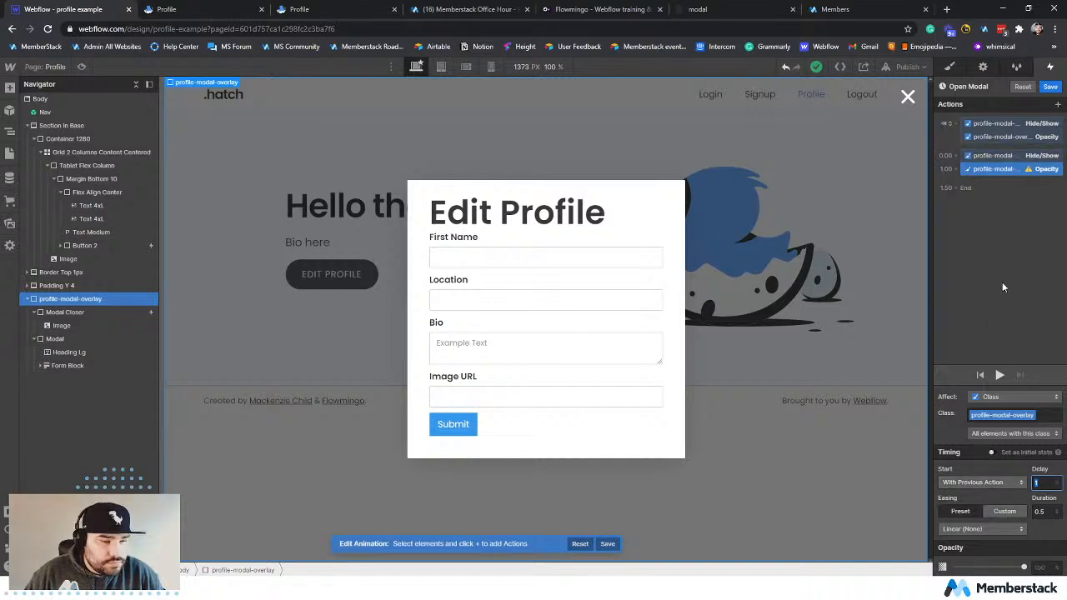
{"action": "mouse_move", "coordinate": [1023, 567]}
{"action": "left_mouse_down"}
{"action": "mouse_move", "coordinate": [1000, 566]}
{"action": "mouse_move", "coordinate": [1024, 566]}
{"action": "left_mouse_up"}
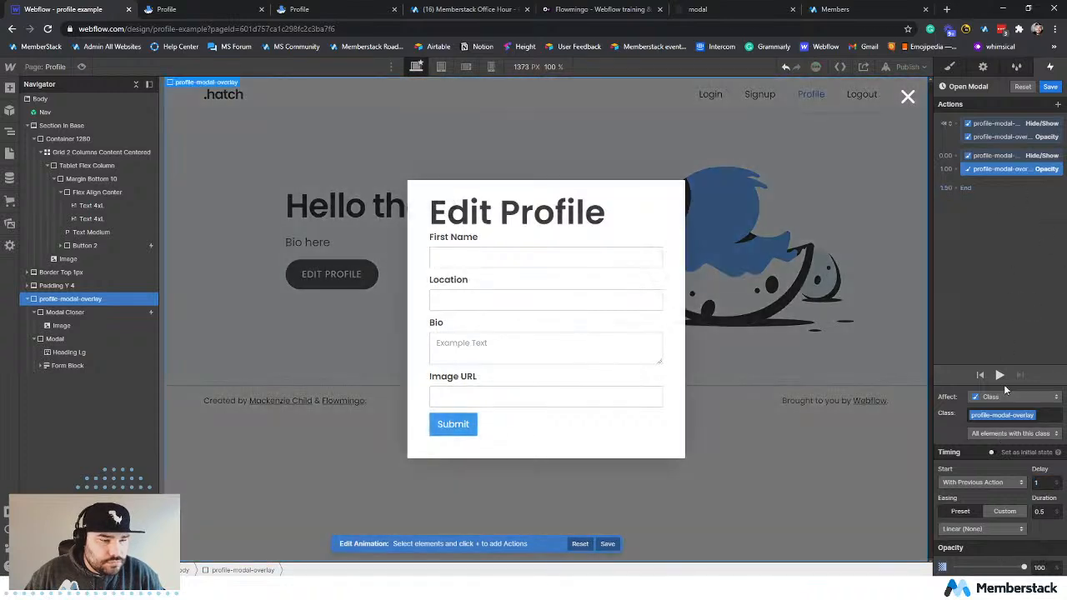
{"action": "left_click", "coordinate": [1046, 482]}
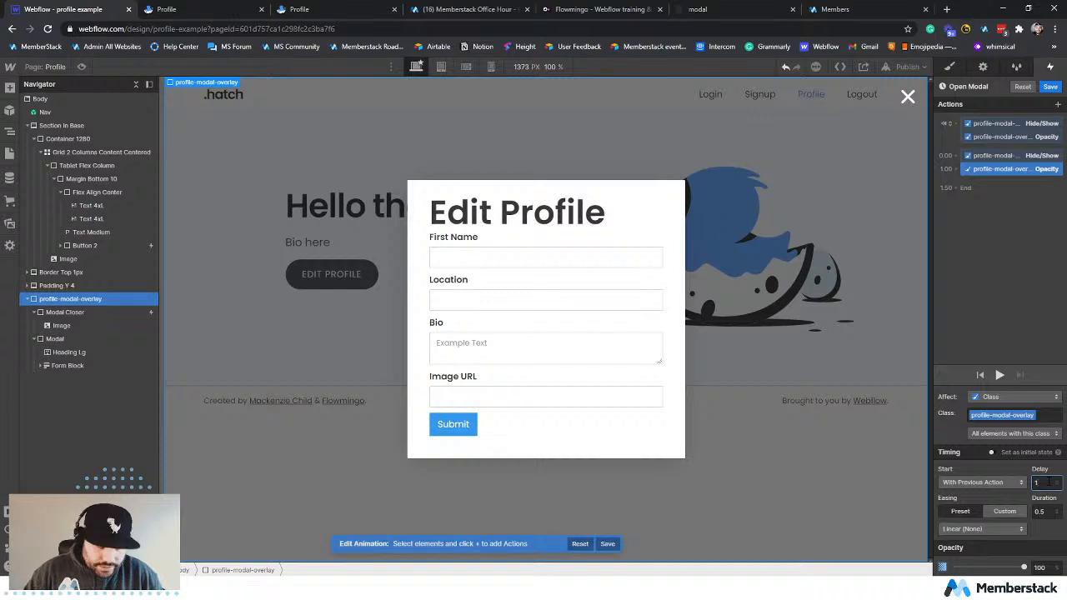
{"action": "left_click", "coordinate": [975, 283]}
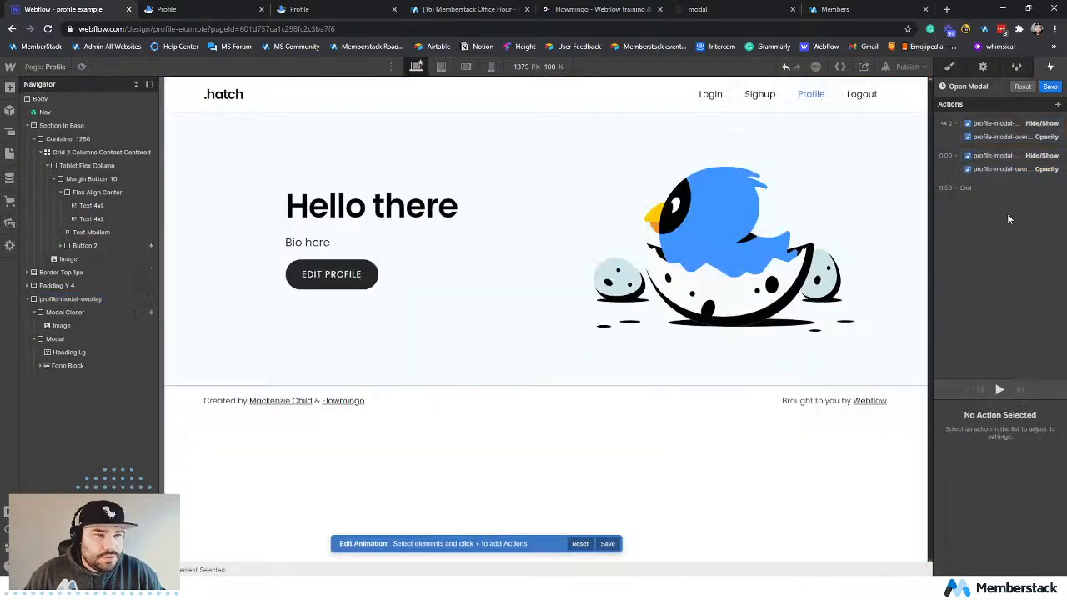
{"action": "left_click", "coordinate": [1000, 389]}
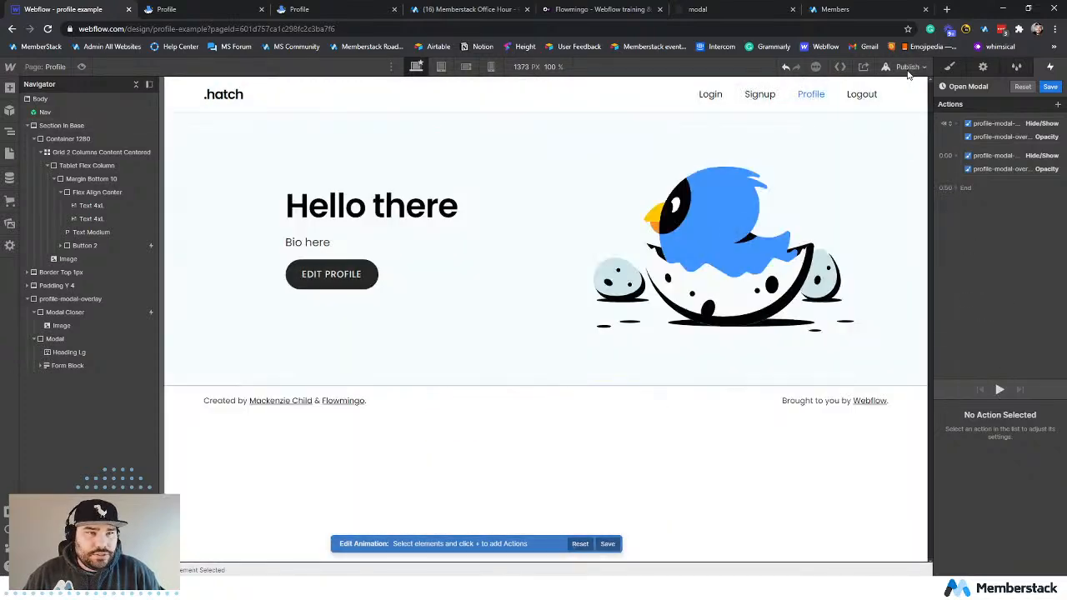
Publish the site to profile-example.webflow.io and test the Edit Profile button on the reloaded live profile page.
{"action": "left_click", "coordinate": [906, 67]}
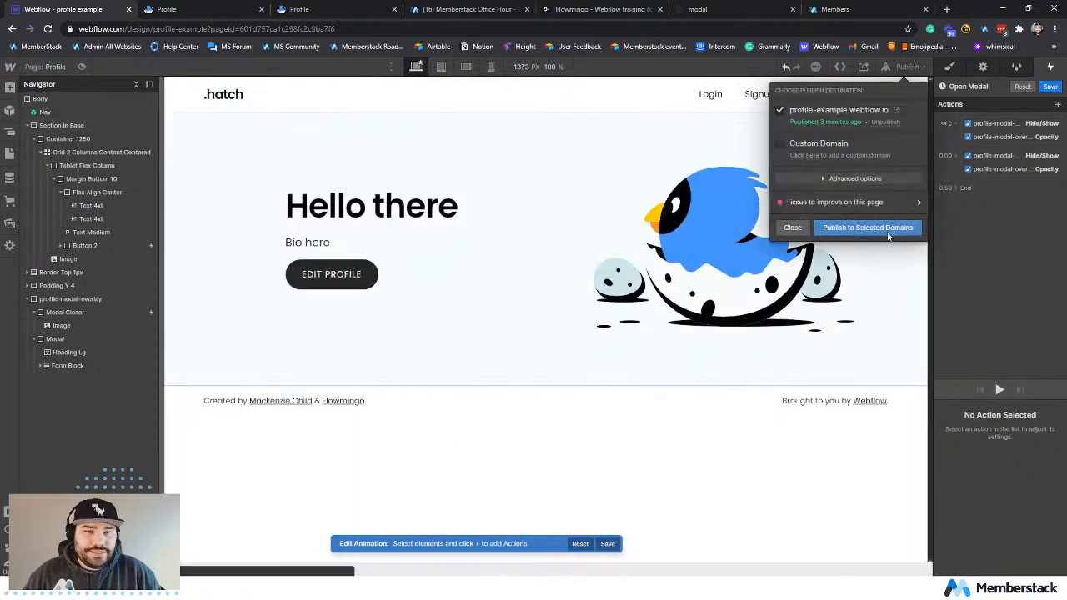
{"action": "left_click", "coordinate": [868, 225]}
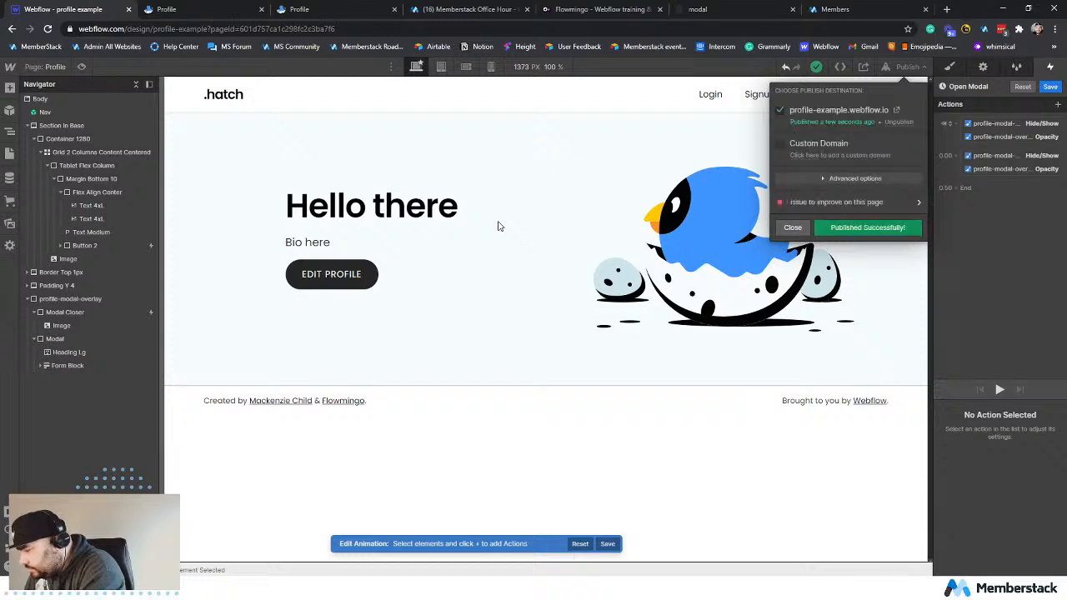
{"action": "left_click", "coordinate": [171, 8]}
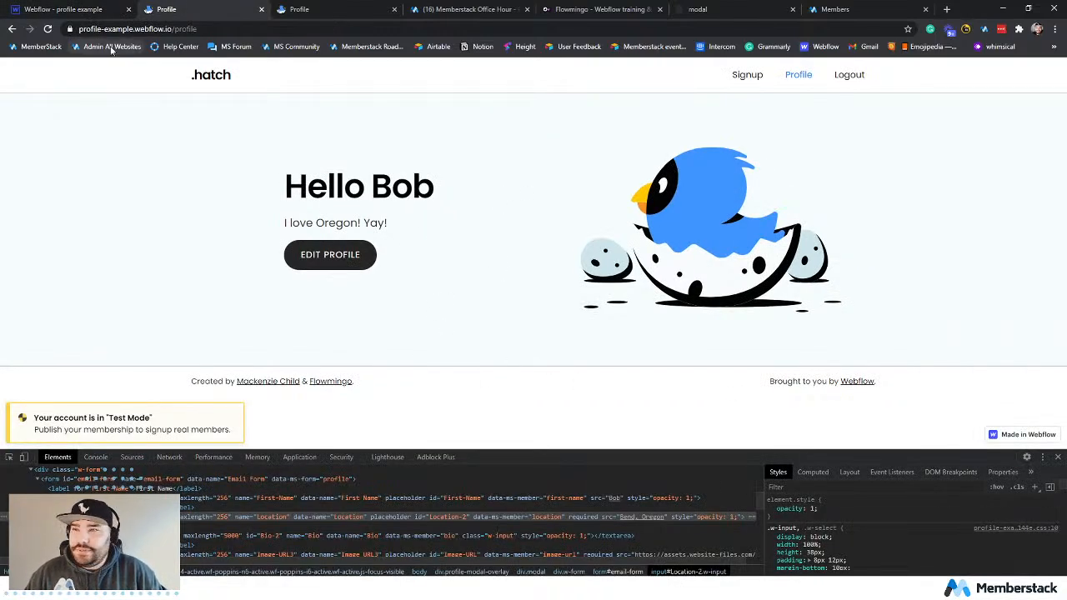
{"action": "left_click", "coordinate": [48, 28]}
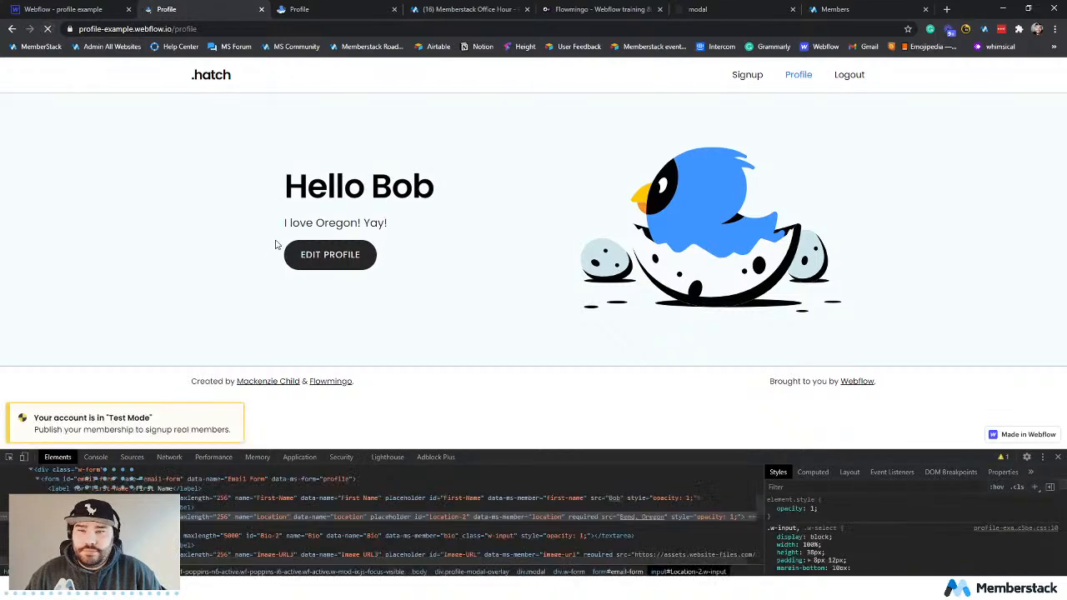
{"action": "left_click", "coordinate": [306, 257]}
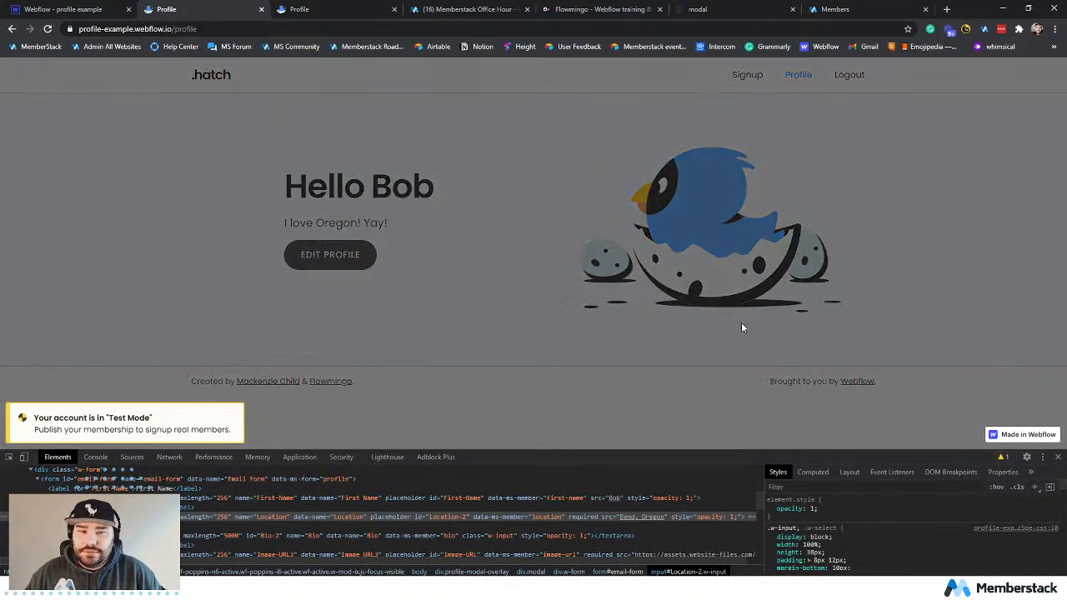
Return to the Webflow Designer and preview the Open Modal animation again.
{"action": "left_click", "coordinate": [75, 8]}
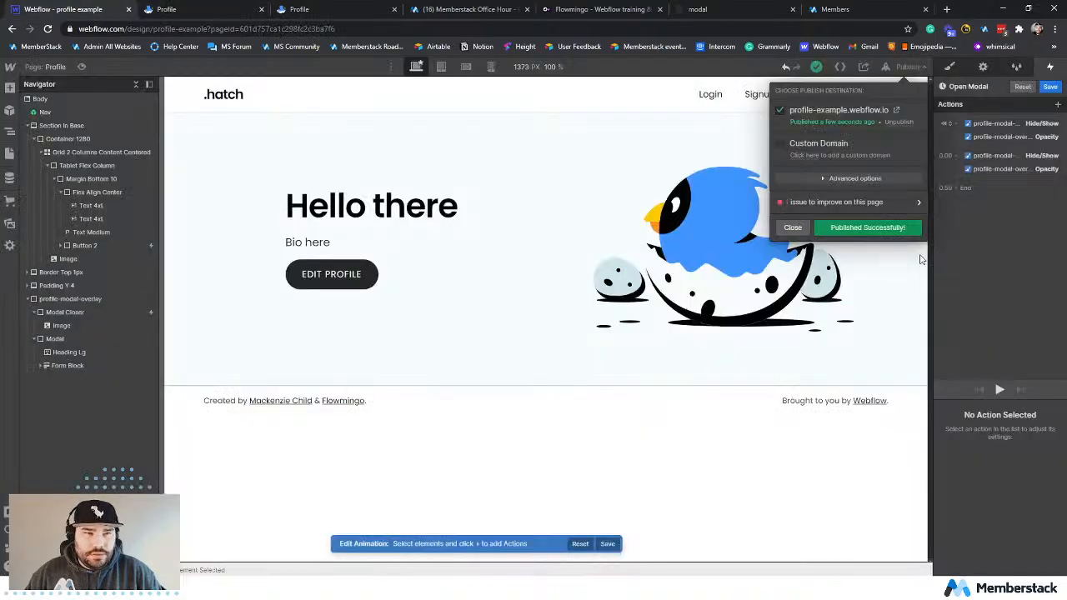
{"action": "left_click", "coordinate": [995, 270]}
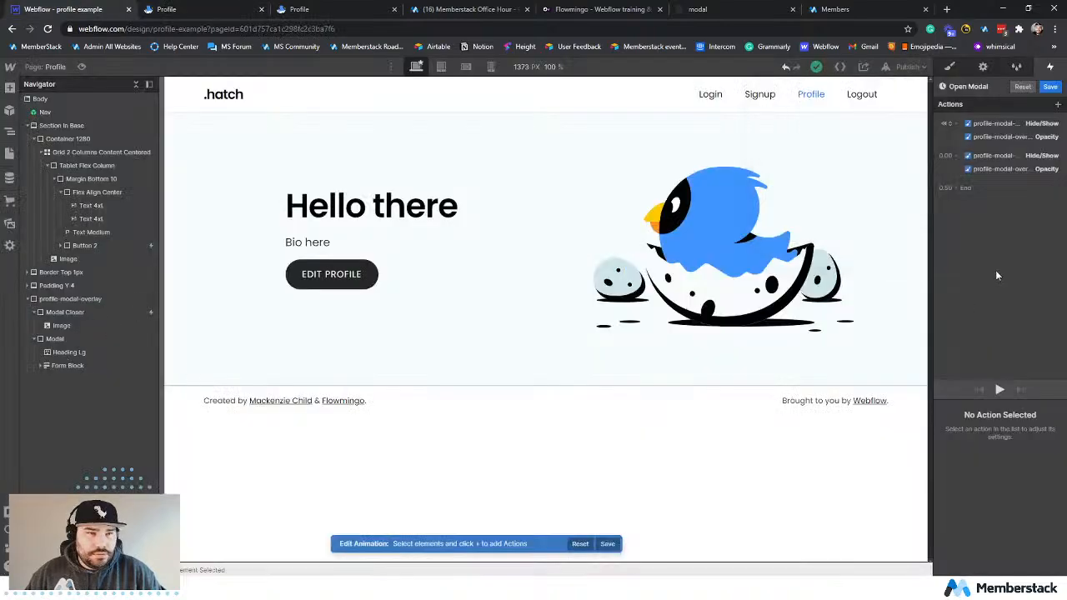
{"action": "left_click", "coordinate": [1002, 390]}
On the live profile page, inspect the modal div's inline styles and toggle its opacity declaration off and on.
{"action": "left_click", "coordinate": [167, 9]}
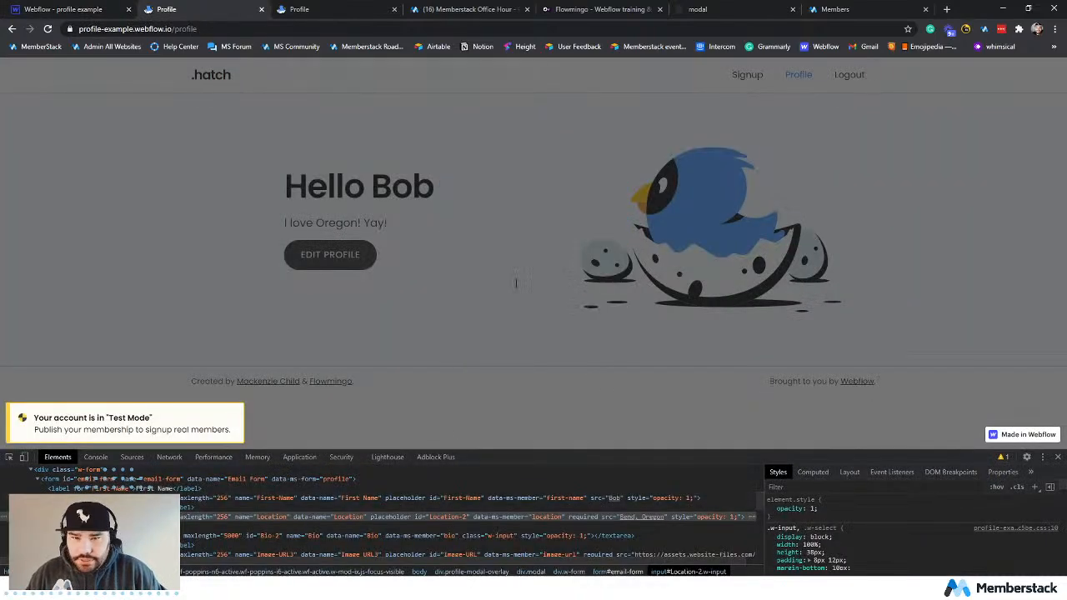
{"action": "key", "text": "ctrl+shift+c"}
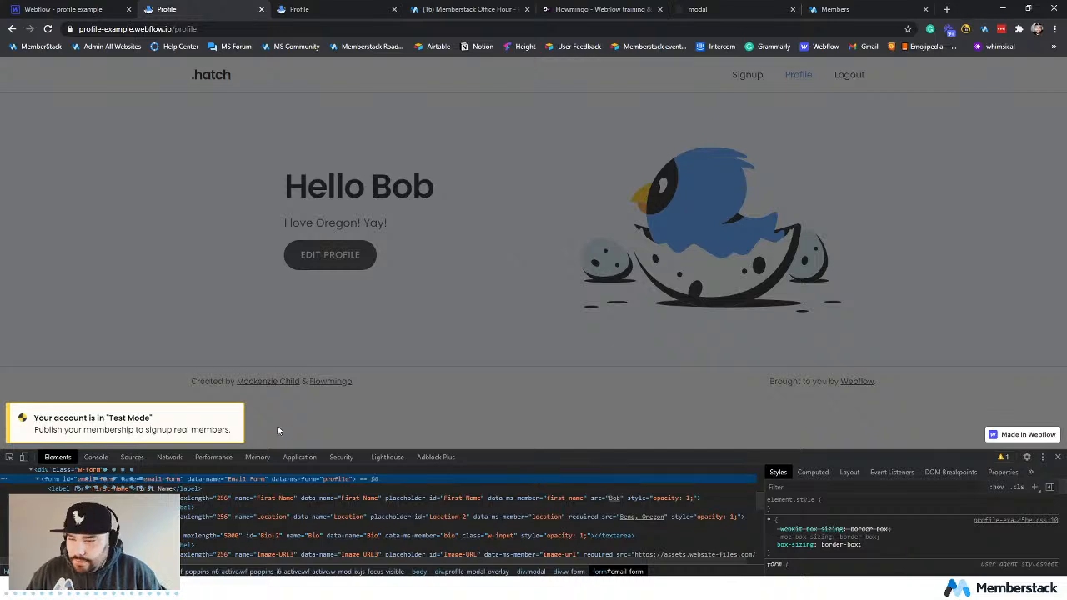
{"action": "scroll", "coordinate": [187, 514], "scroll_direction": "up", "scroll_amount": 1}
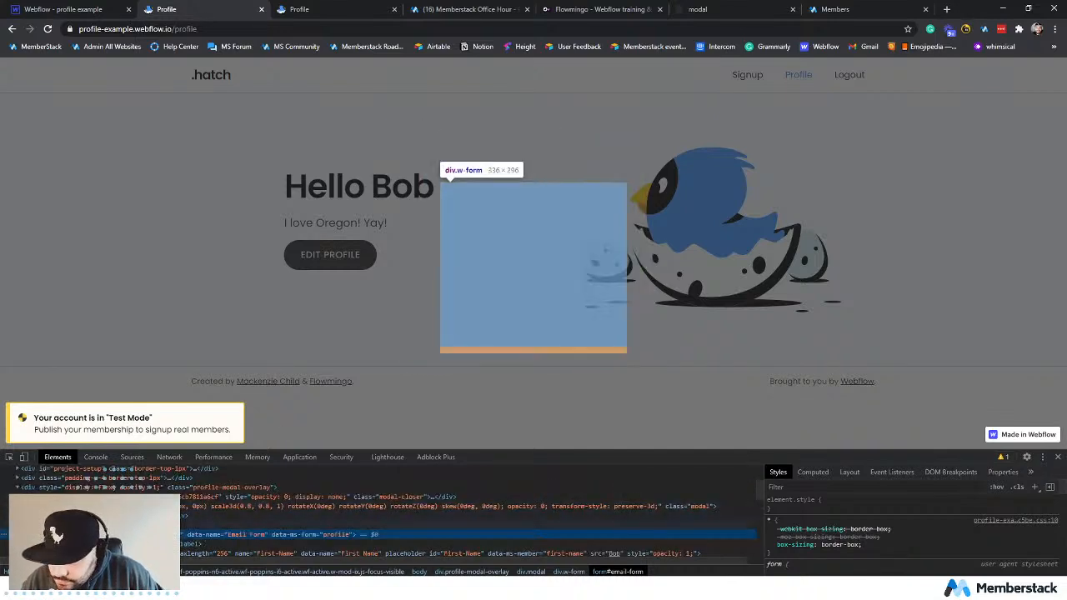
{"action": "left_click", "coordinate": [66, 505]}
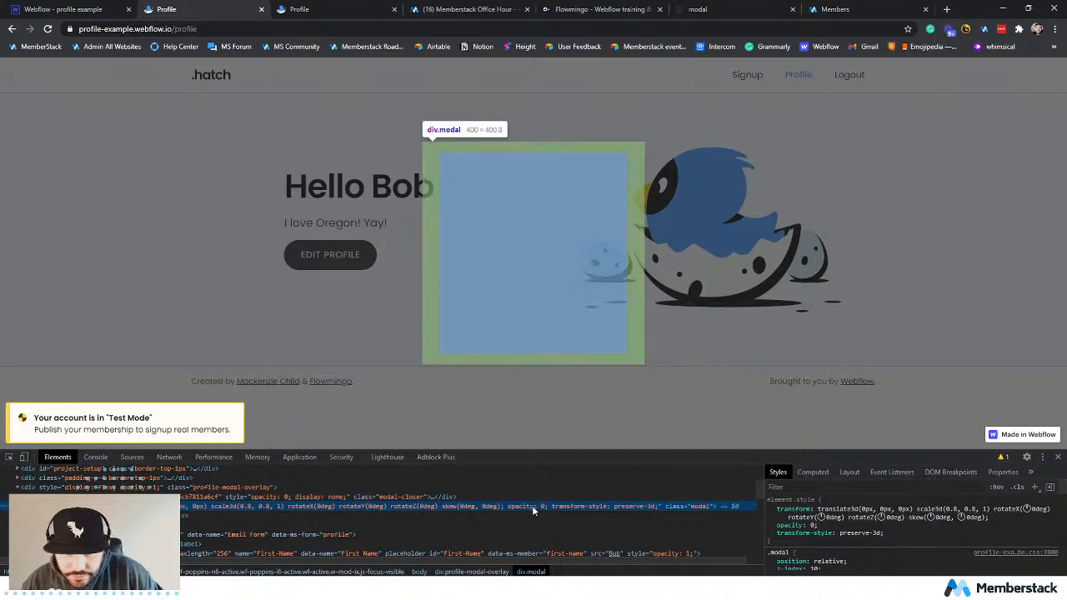
{"action": "left_click", "coordinate": [771, 525]}
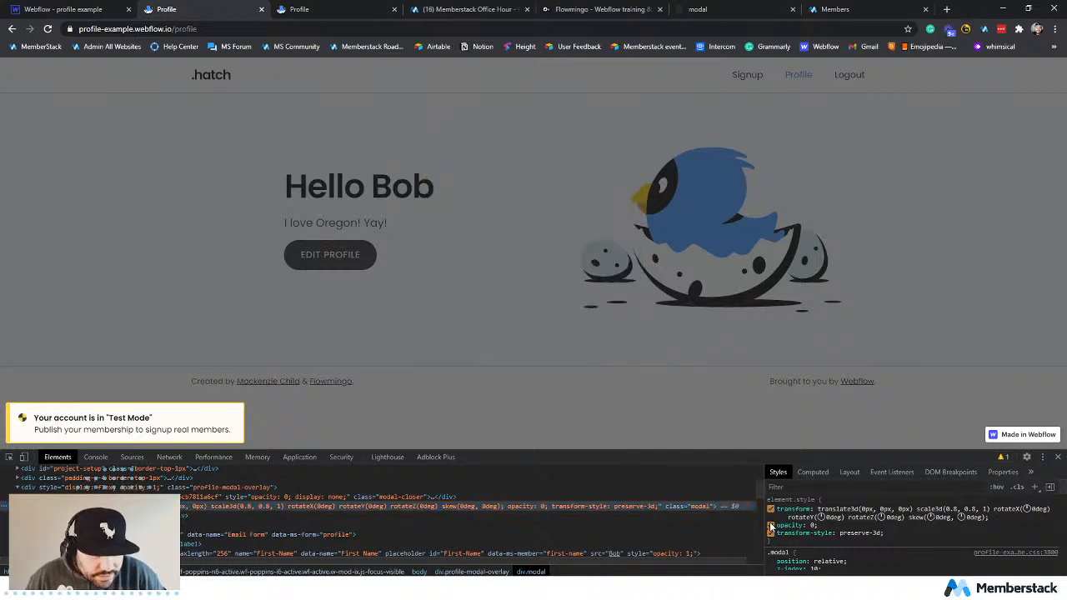
{"action": "left_click", "coordinate": [771, 526]}
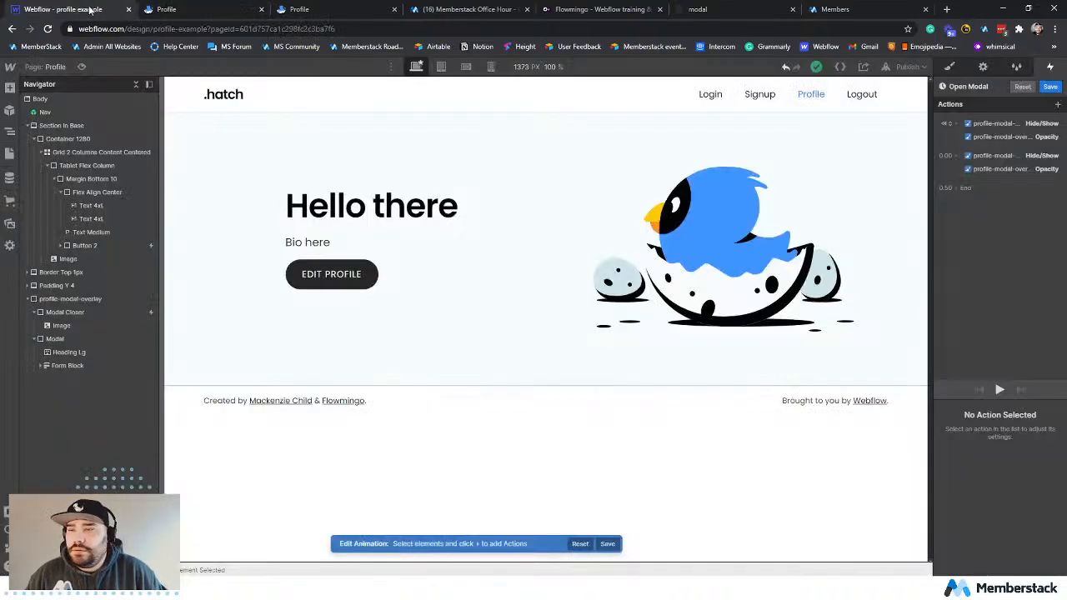
Back in the Webflow Designer, review the initial and timed Opacity actions and save the Open Modal animation.
{"action": "left_click", "coordinate": [108, 15]}
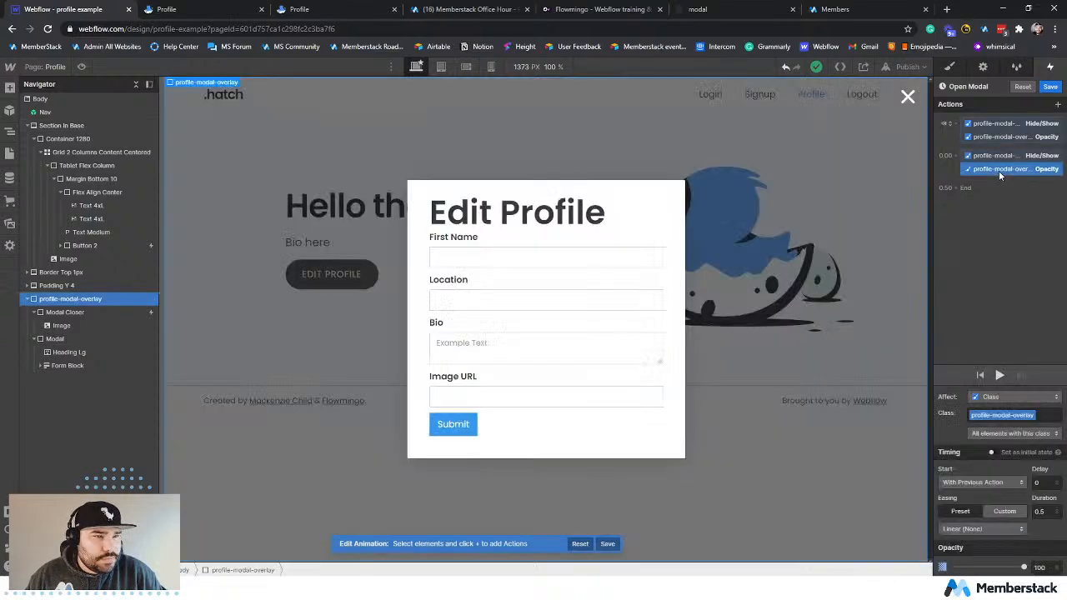
{"action": "left_click", "coordinate": [1005, 137]}
{"action": "left_click", "coordinate": [1021, 169]}
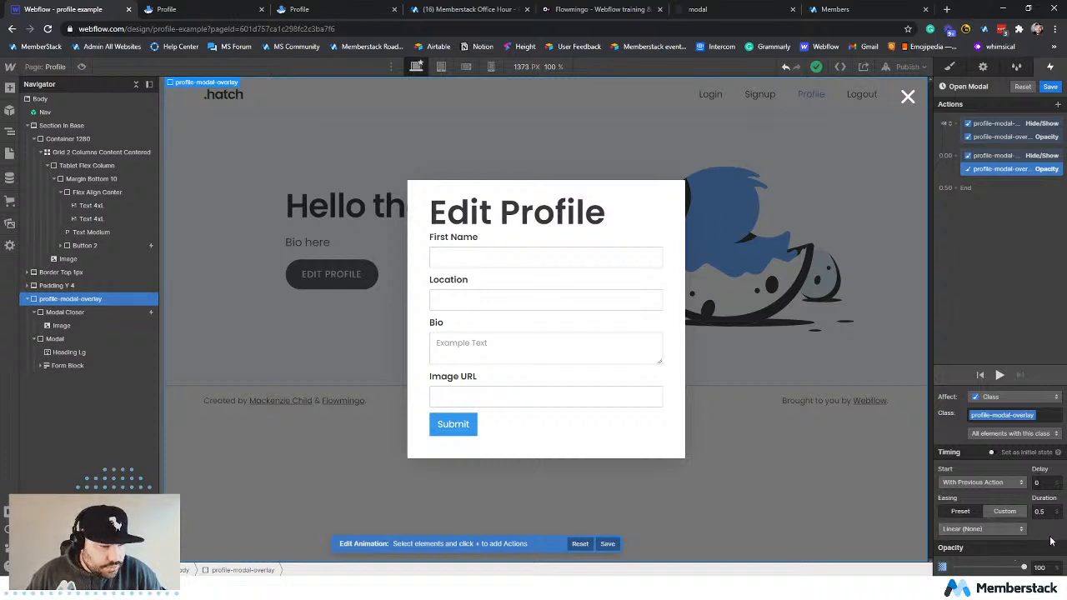
{"action": "left_click", "coordinate": [1051, 87]}
{"action": "left_click", "coordinate": [1055, 103]}
Republish the site to the selected domain, reload the live profile page and test Edit Profile again.
{"action": "left_click", "coordinate": [907, 67]}
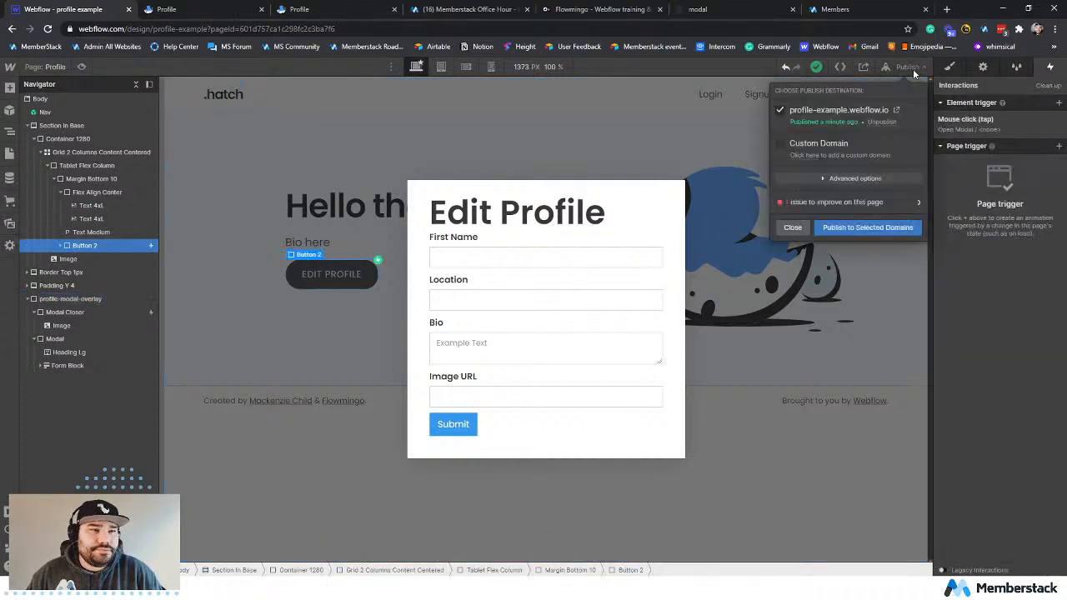
{"action": "left_click", "coordinate": [845, 227]}
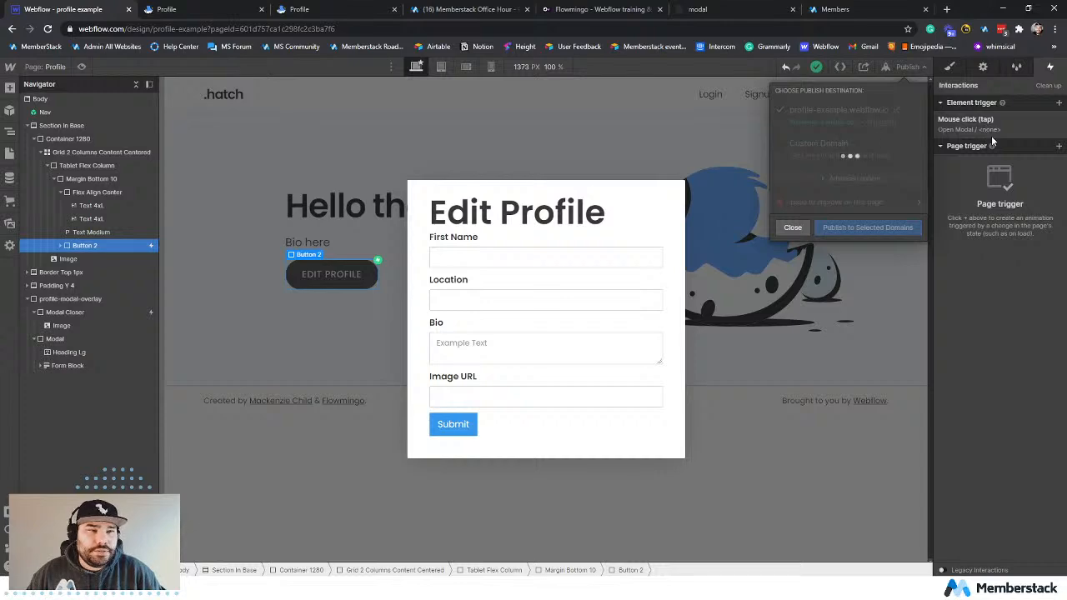
{"action": "left_click", "coordinate": [198, 12]}
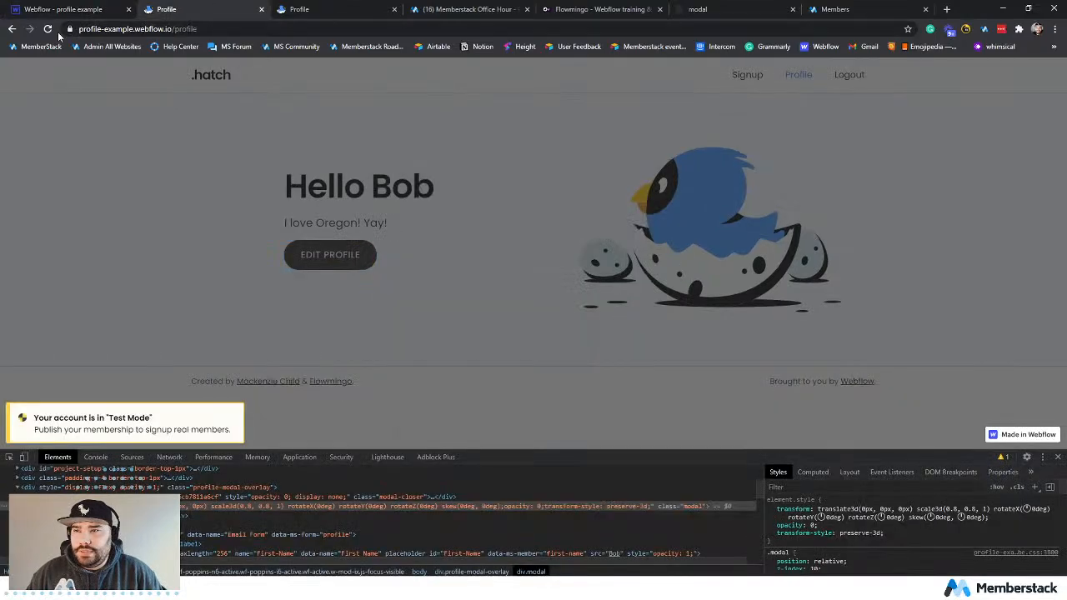
{"action": "left_click", "coordinate": [47, 29]}
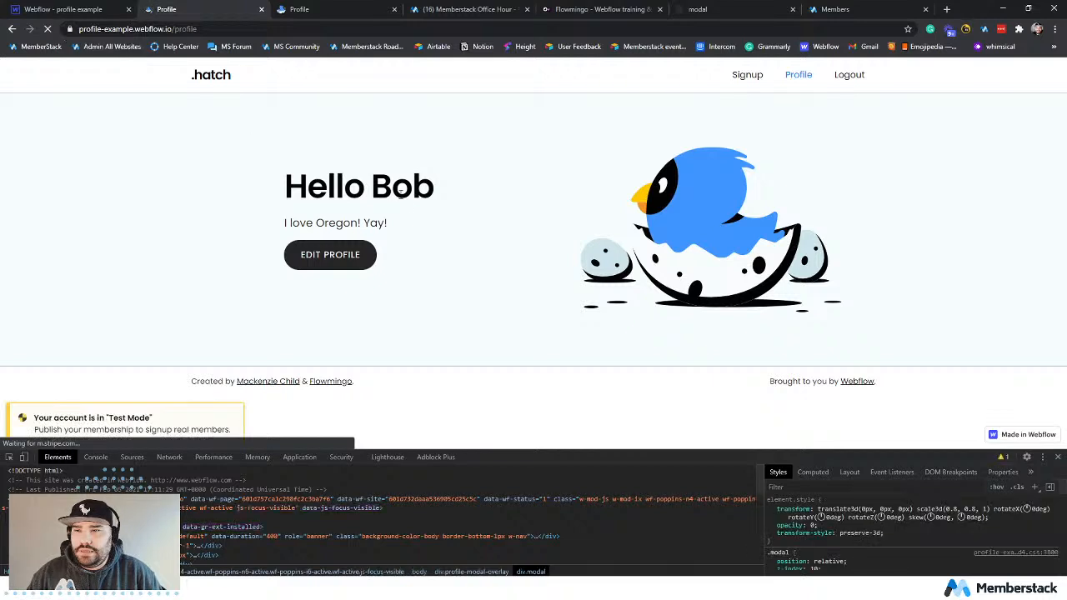
{"action": "left_click", "coordinate": [344, 261]}
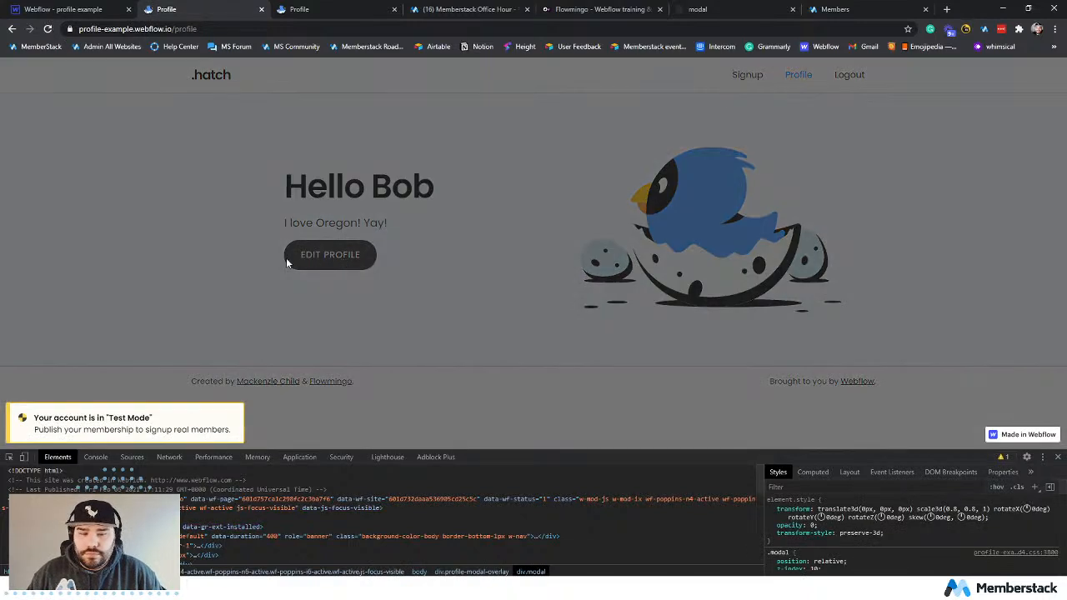
Return to the Webflow Designer and examine the style settings of the Modal and profile-modal-overlay elements.
{"action": "left_click", "coordinate": [83, 14]}
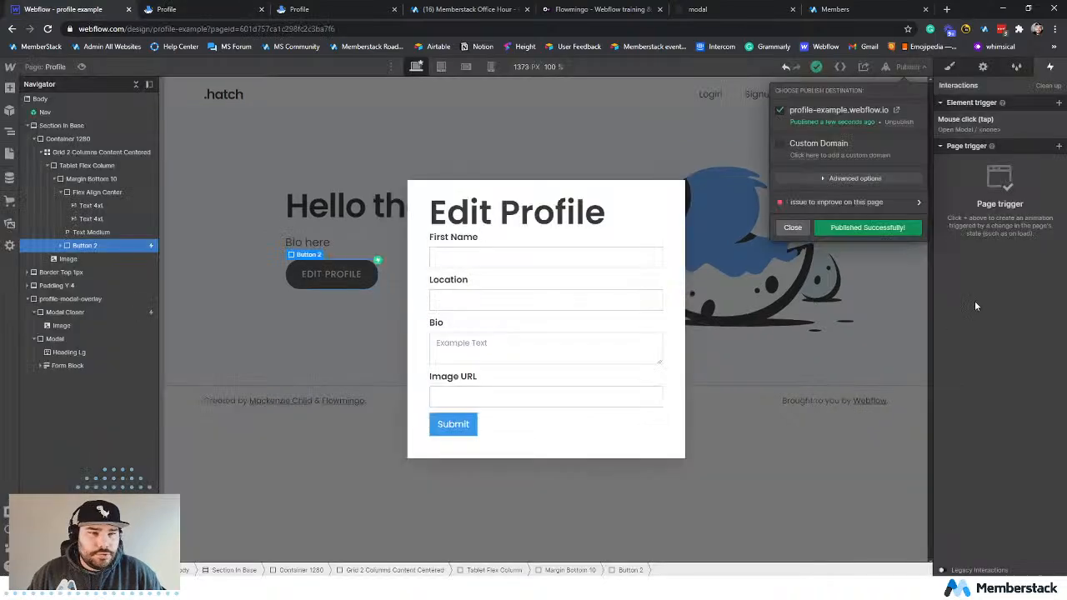
{"action": "left_click", "coordinate": [974, 300]}
{"action": "left_click", "coordinate": [419, 222]}
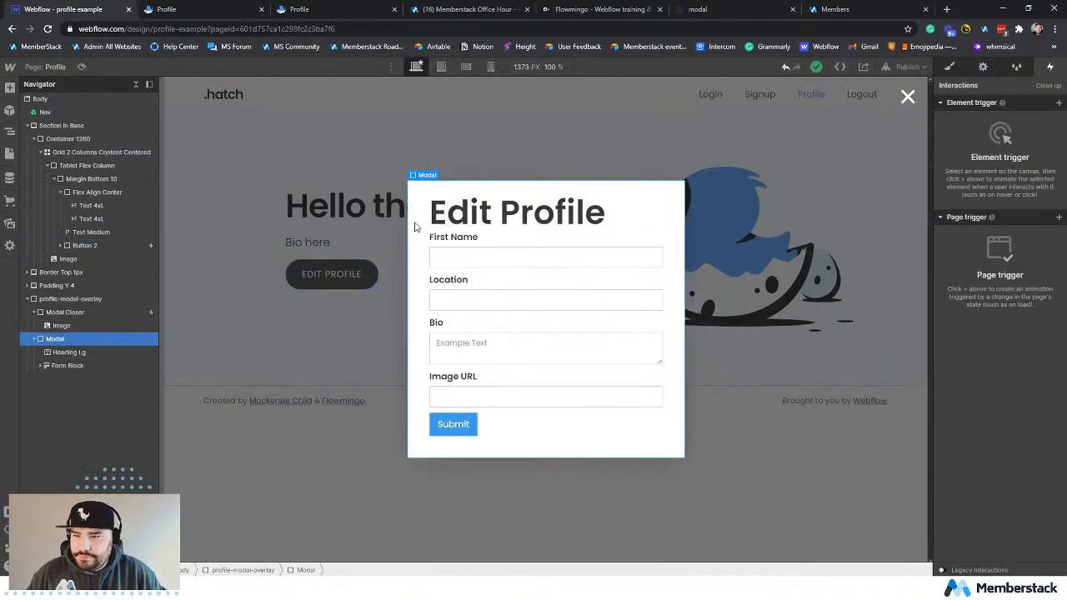
{"action": "left_click", "coordinate": [955, 68]}
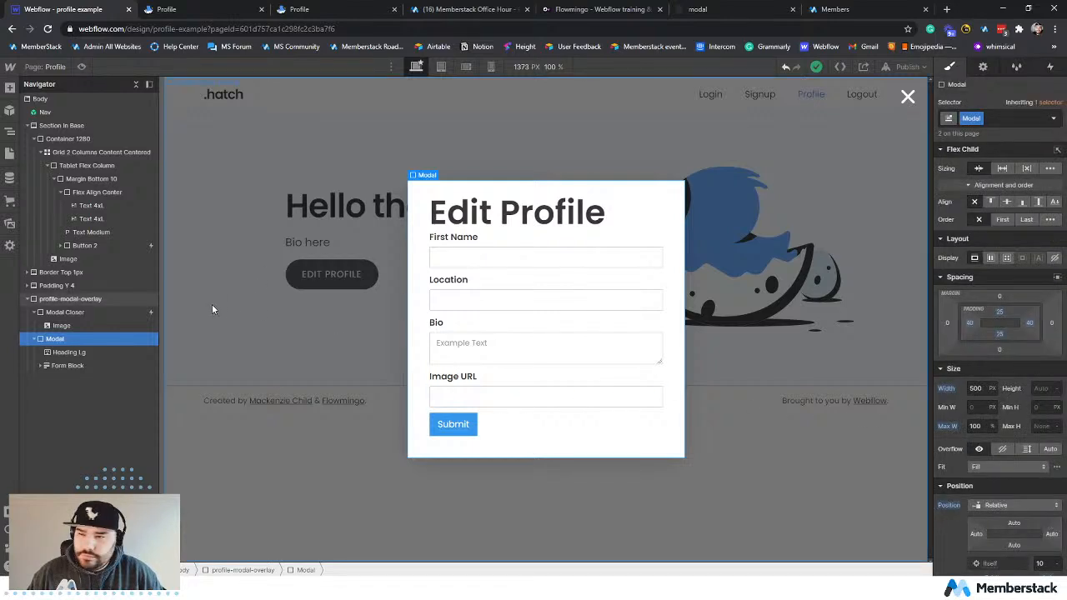
{"action": "left_click", "coordinate": [58, 300]}
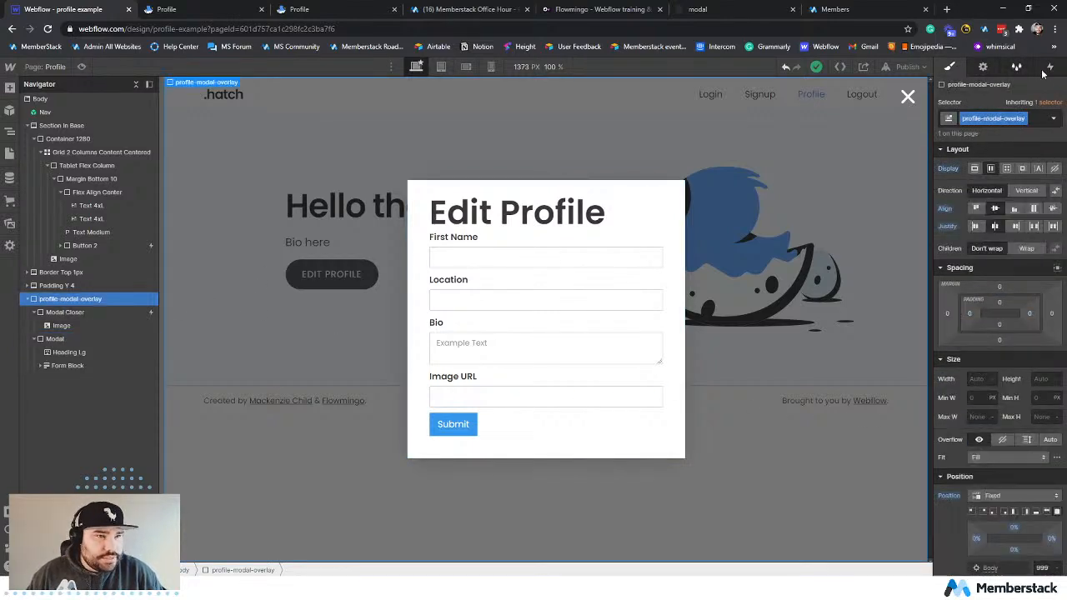
Reopen the Open Modal animation from Button 2's mouse click trigger and examine its timed and initial Opacity actions.
{"action": "left_click", "coordinate": [115, 246]}
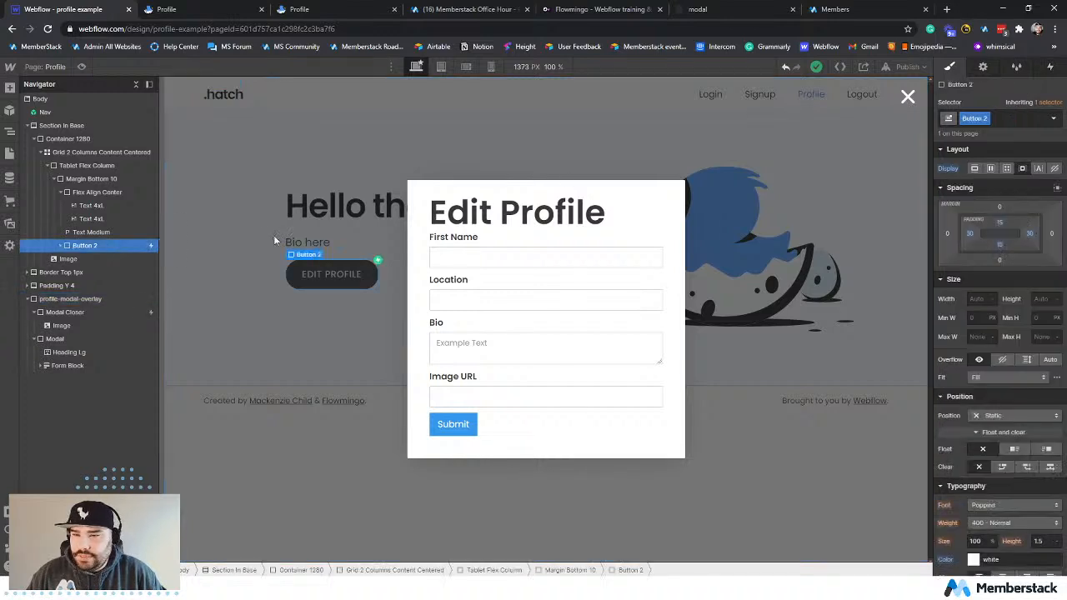
{"action": "left_click", "coordinate": [1048, 69]}
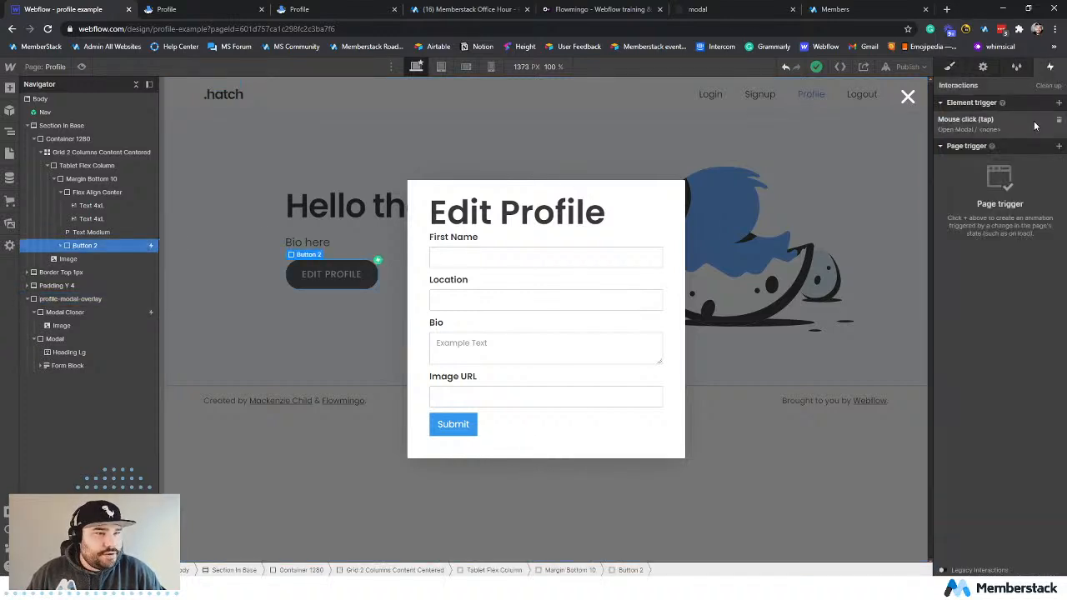
{"action": "left_click", "coordinate": [990, 130]}
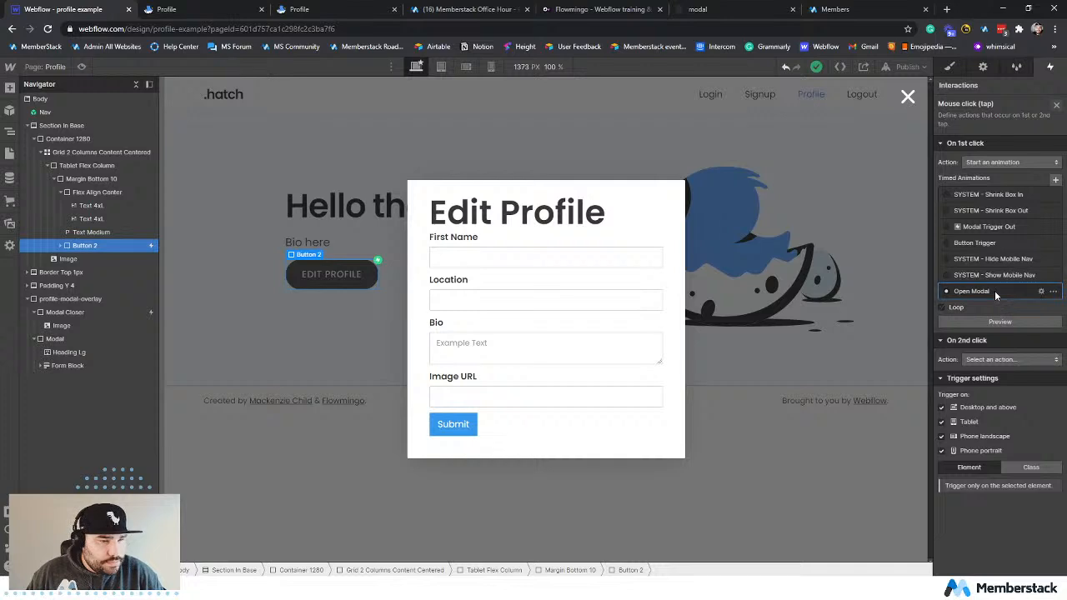
{"action": "left_click", "coordinate": [998, 290]}
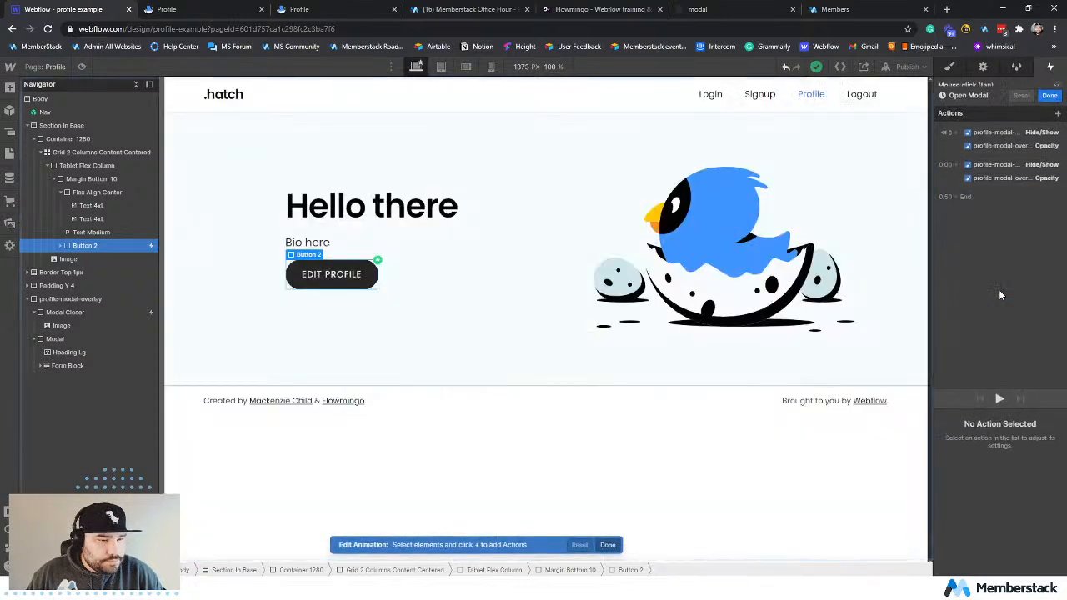
{"action": "left_click", "coordinate": [1008, 169]}
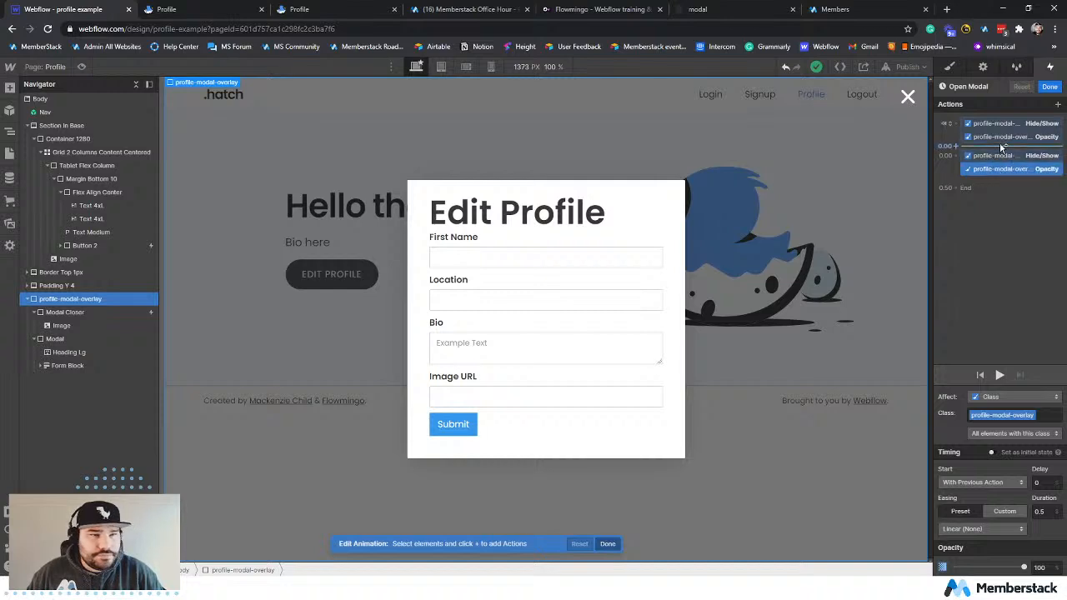
{"action": "left_click", "coordinate": [1002, 137]}
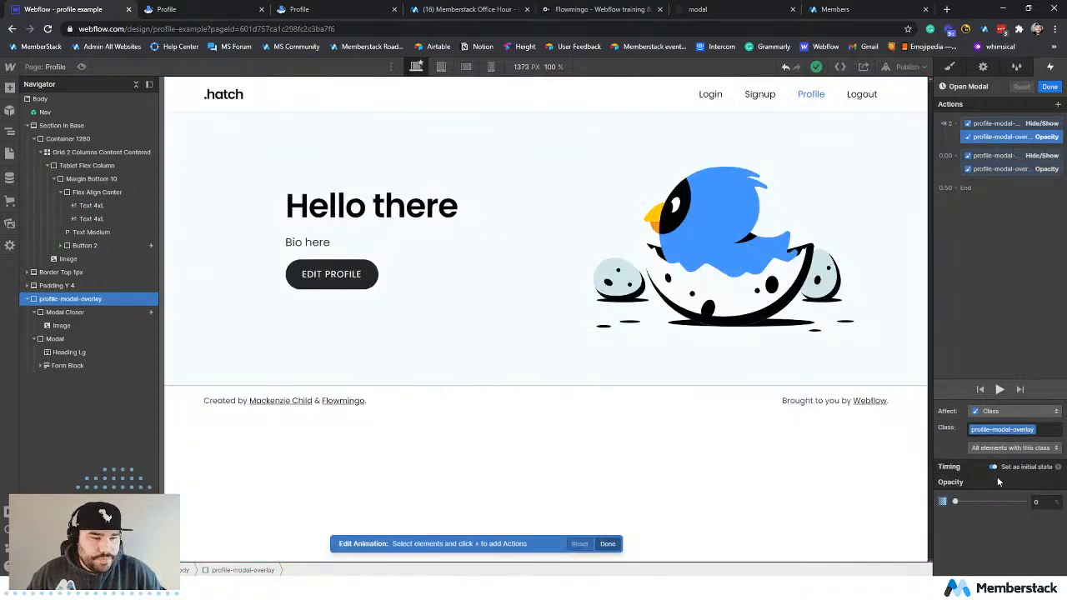
Add an Opacity action for the Modal element to the Open Modal animation at 0%, set as initial state.
{"action": "left_click", "coordinate": [995, 170]}
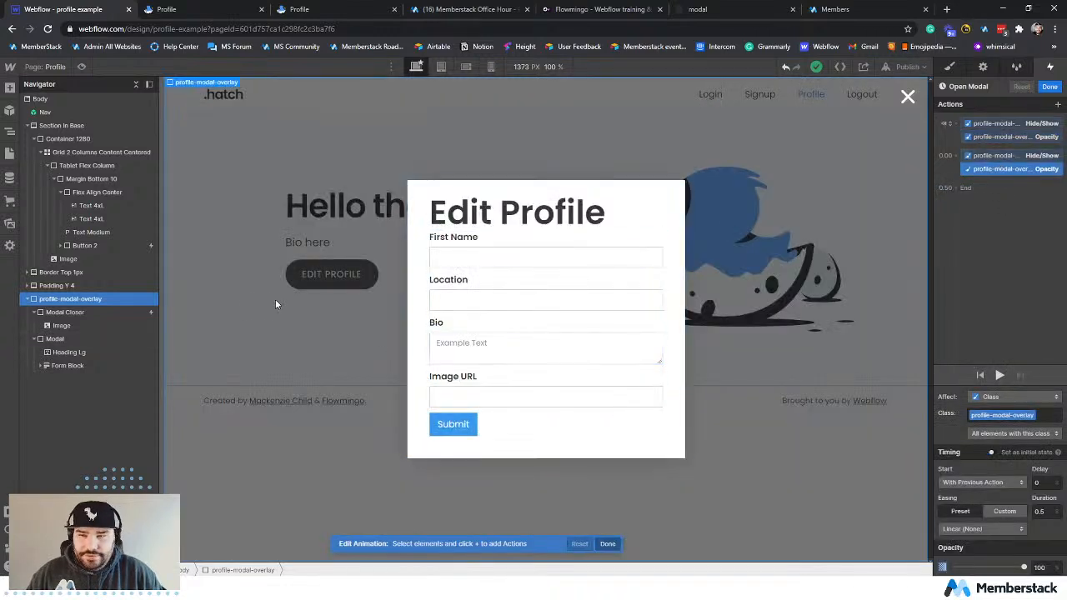
{"action": "left_click", "coordinate": [63, 341]}
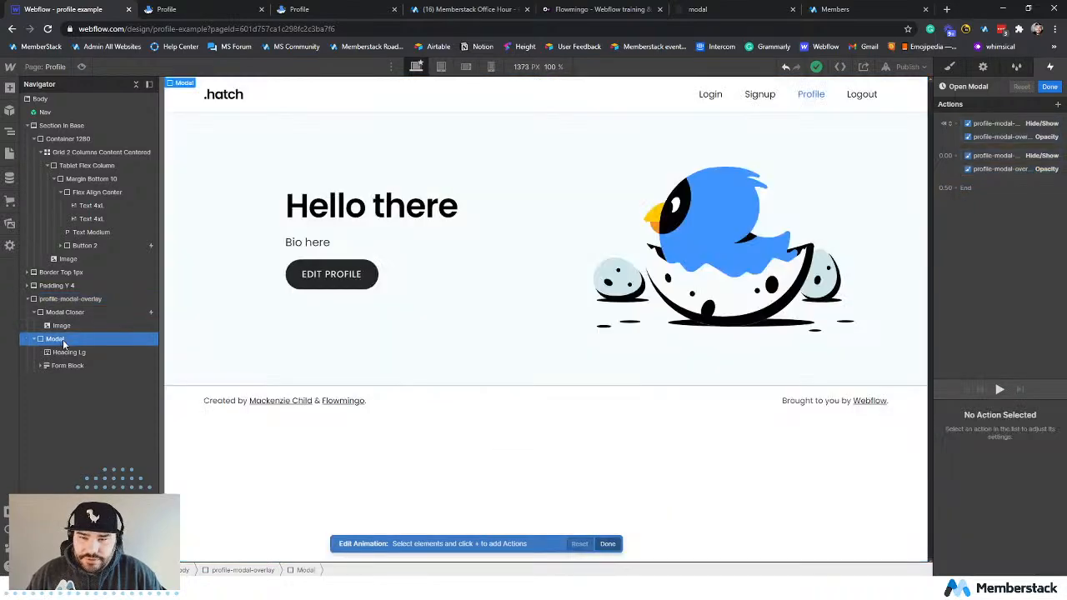
{"action": "left_click", "coordinate": [1057, 105]}
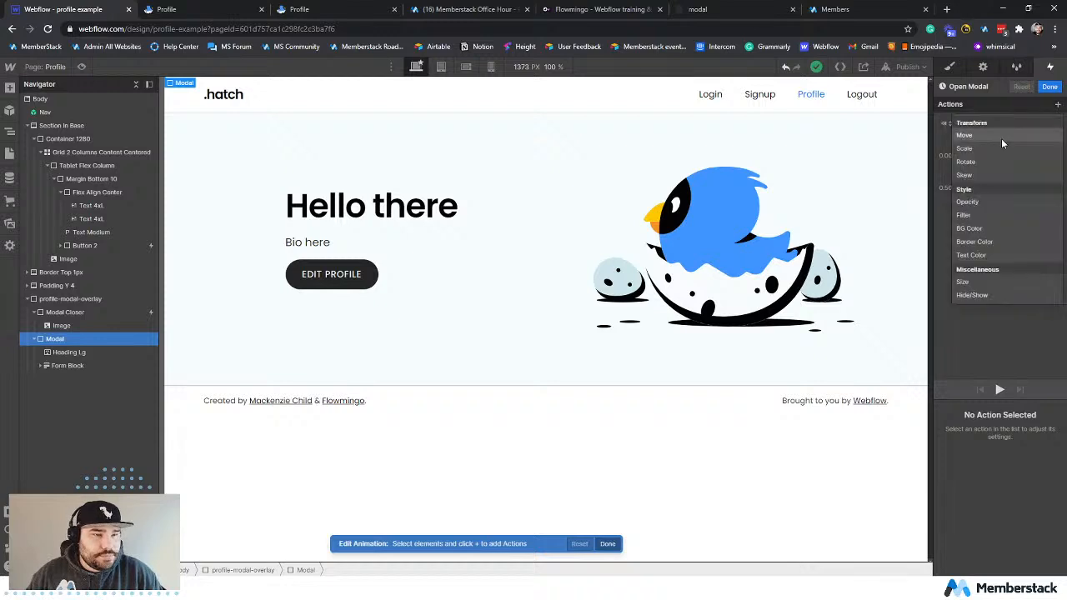
{"action": "left_click", "coordinate": [981, 202]}
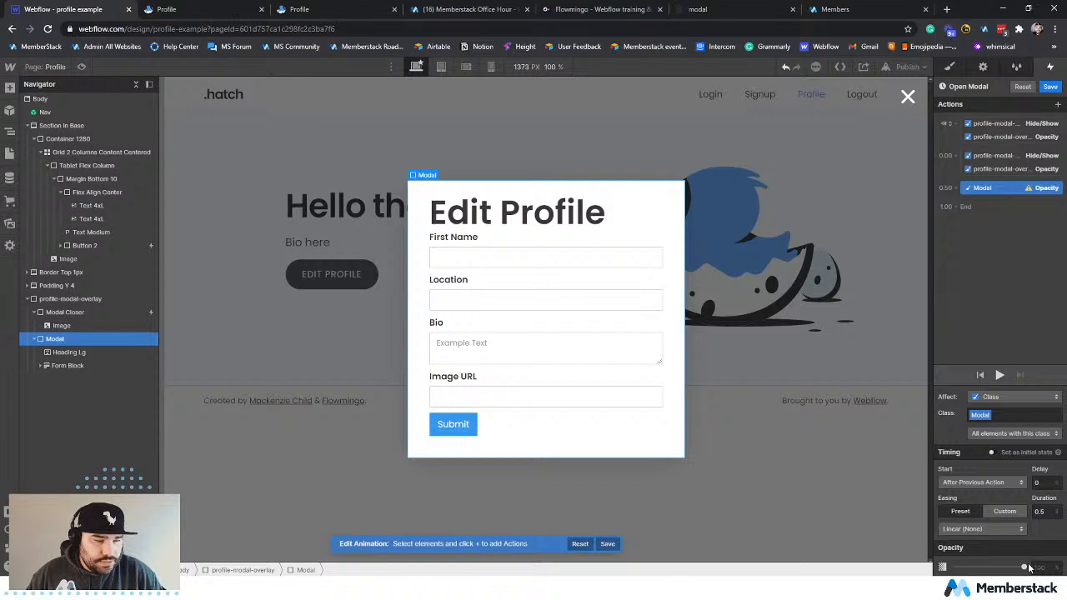
{"action": "left_click_drag", "start_coordinate": [1023, 567], "coordinate": [950, 567]}
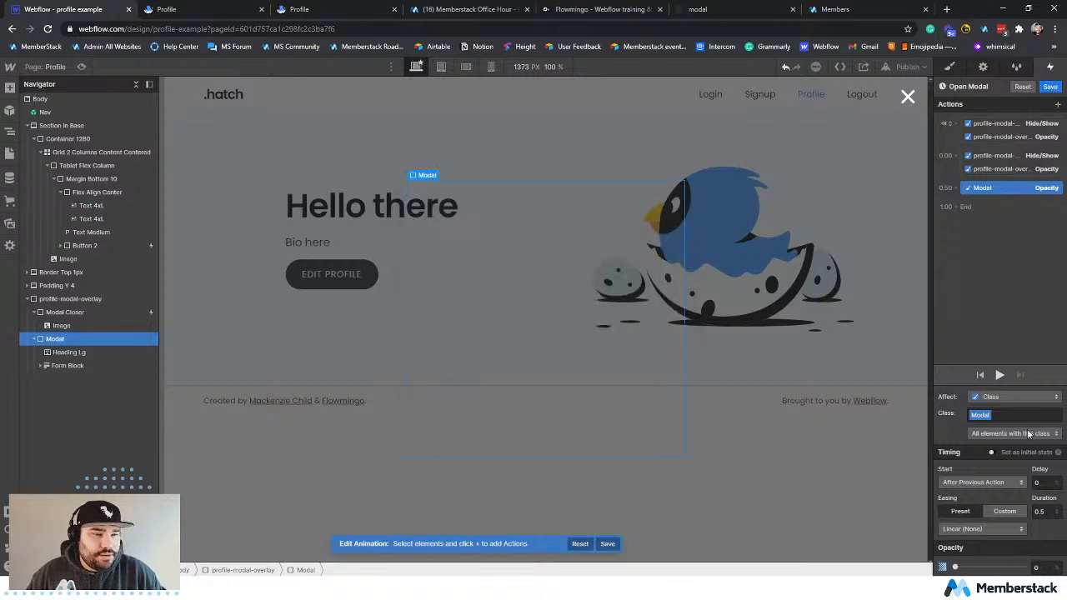
{"action": "left_click", "coordinate": [991, 452]}
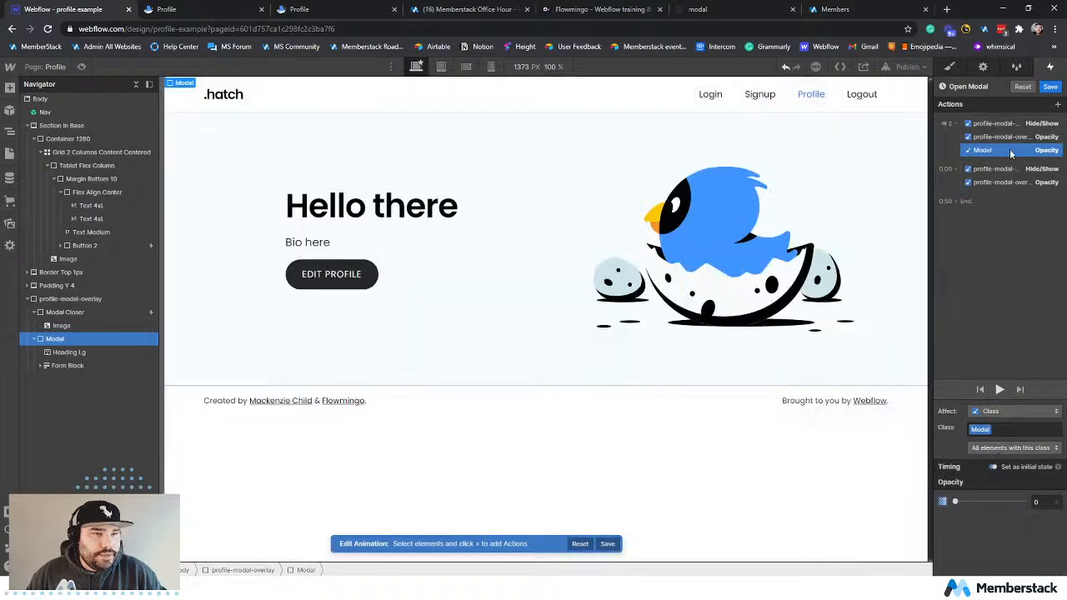
Add a timed Modal Opacity action at 100%, move it below the overlay's timed Opacity action to start with it, and preview the animation.
{"action": "left_click", "coordinate": [1057, 104]}
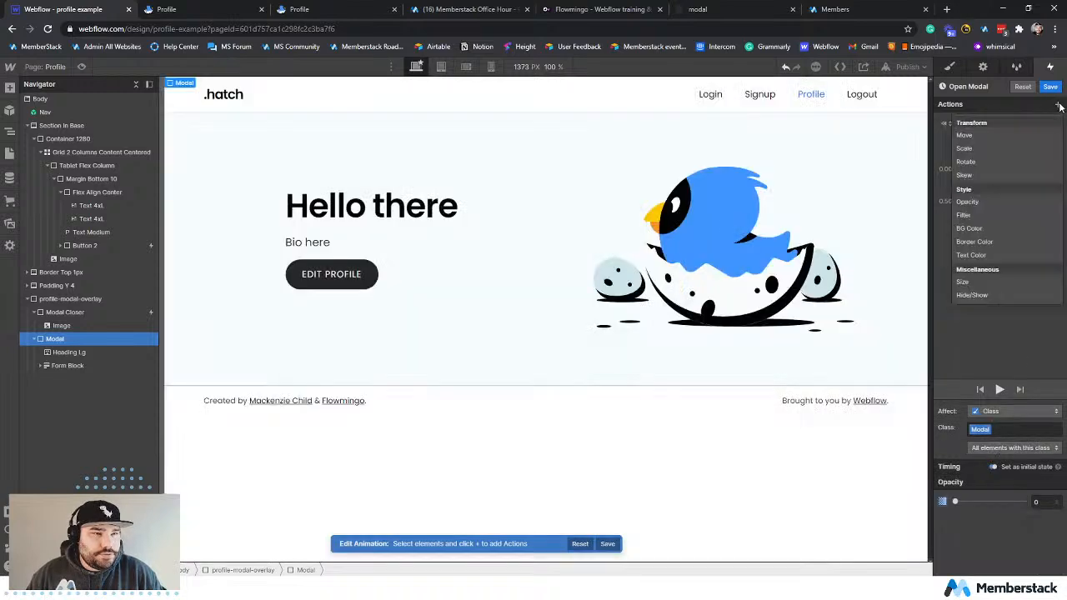
{"action": "left_click", "coordinate": [969, 201]}
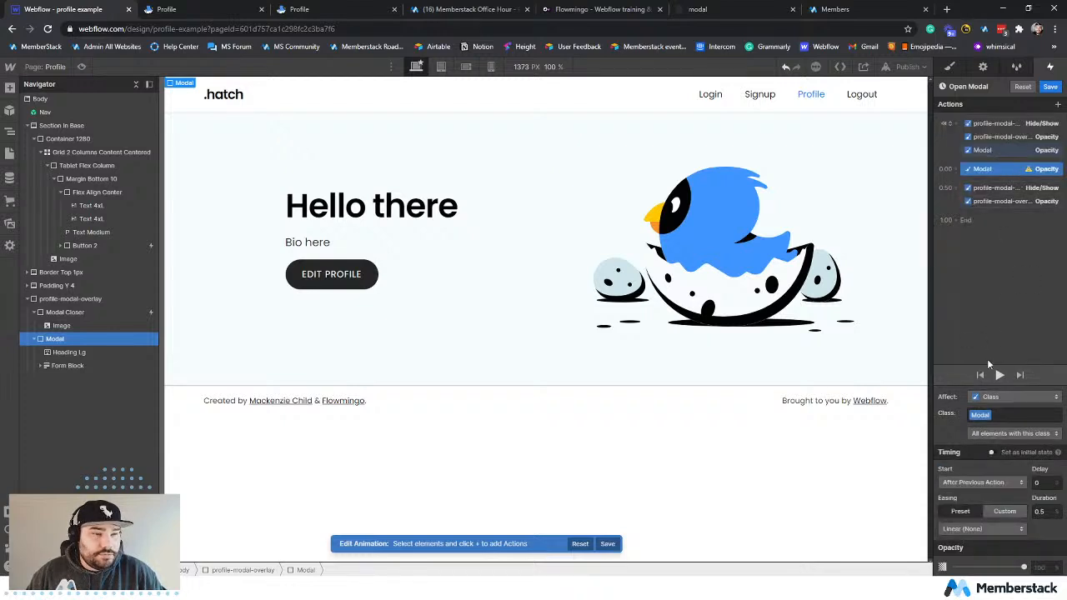
{"action": "left_click", "coordinate": [1012, 567]}
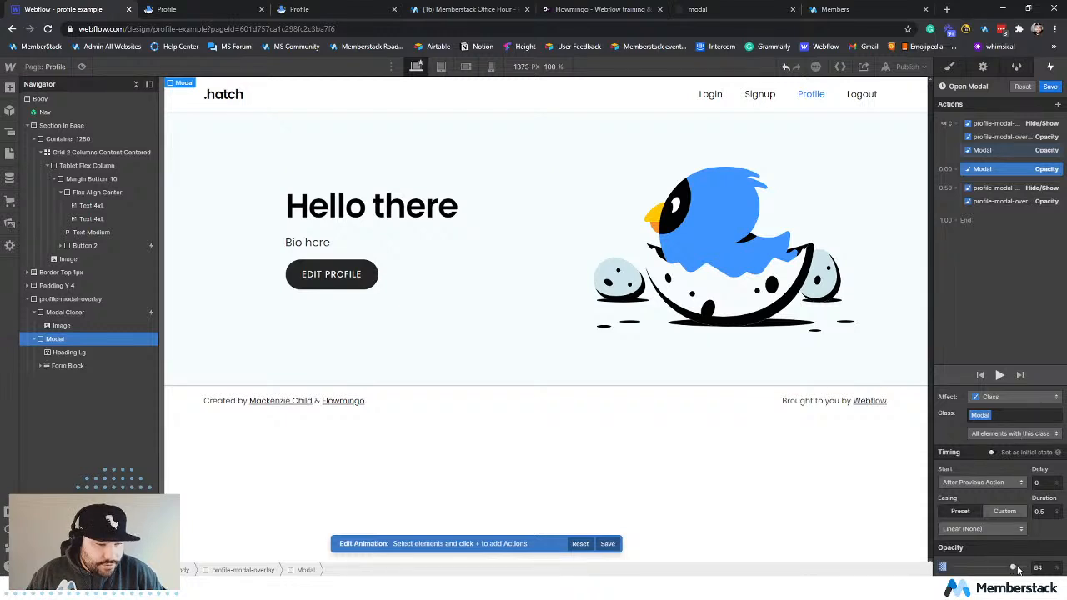
{"action": "left_click_drag", "start_coordinate": [1016, 566], "coordinate": [1029, 566]}
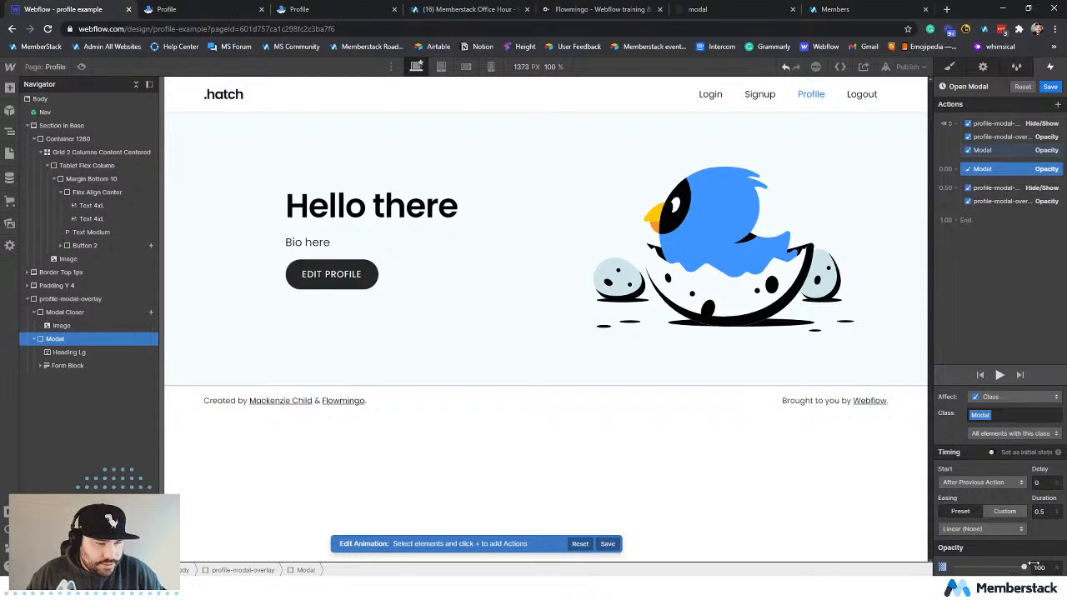
{"action": "left_click", "coordinate": [990, 314]}
{"action": "left_click_drag", "start_coordinate": [997, 170], "coordinate": [998, 201]}
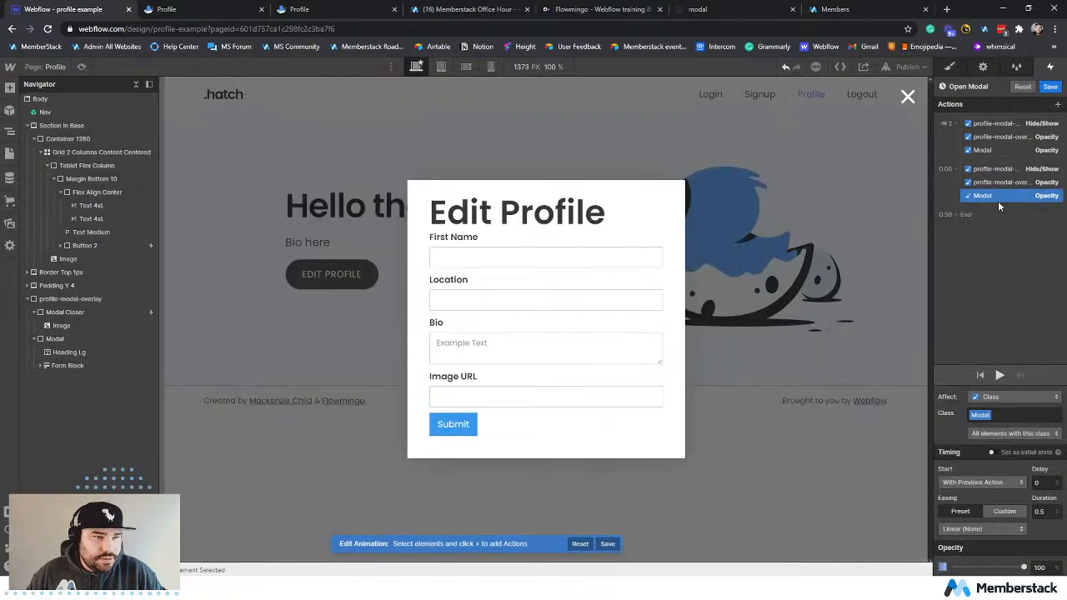
{"action": "left_click", "coordinate": [999, 375]}
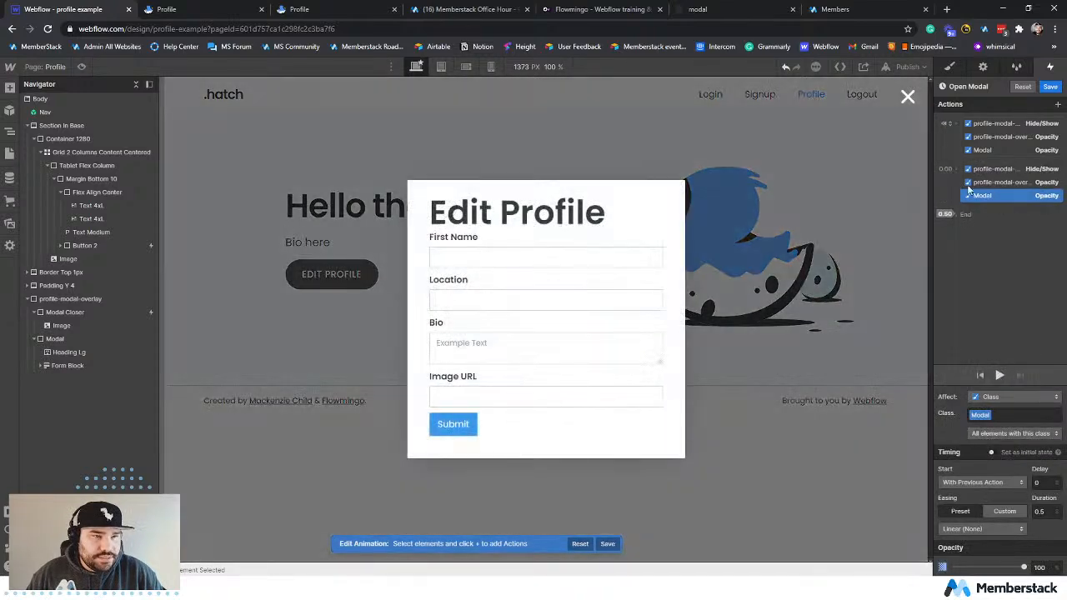
Save the Open Modal animation and publish the site to the selected profile-example.webflow.io domain.
{"action": "left_click", "coordinate": [904, 68]}
{"action": "left_click", "coordinate": [1050, 86]}
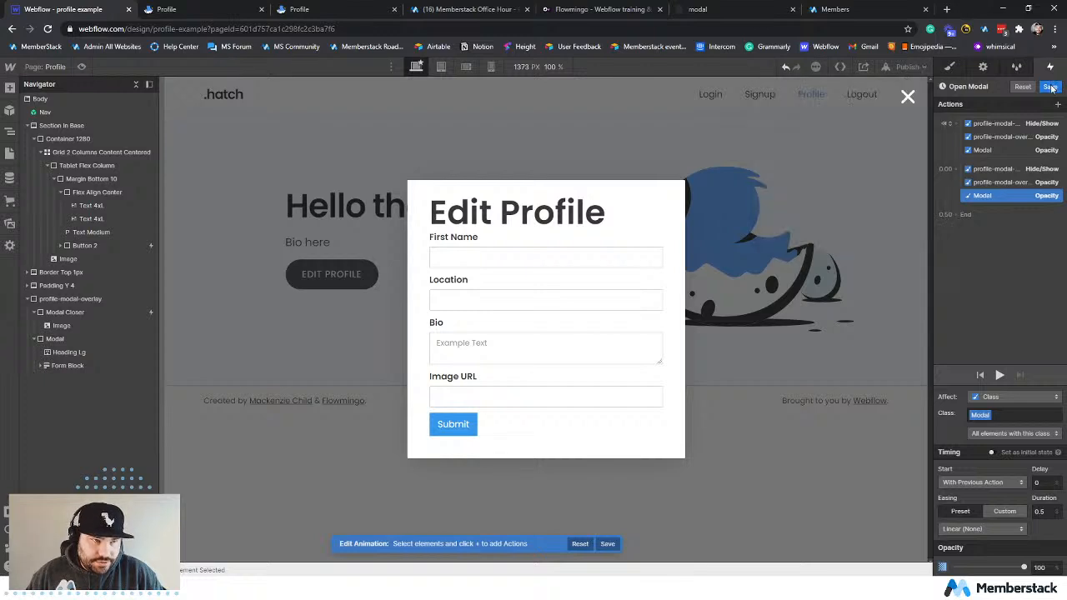
{"action": "left_click", "coordinate": [905, 67]}
{"action": "left_click", "coordinate": [864, 229]}
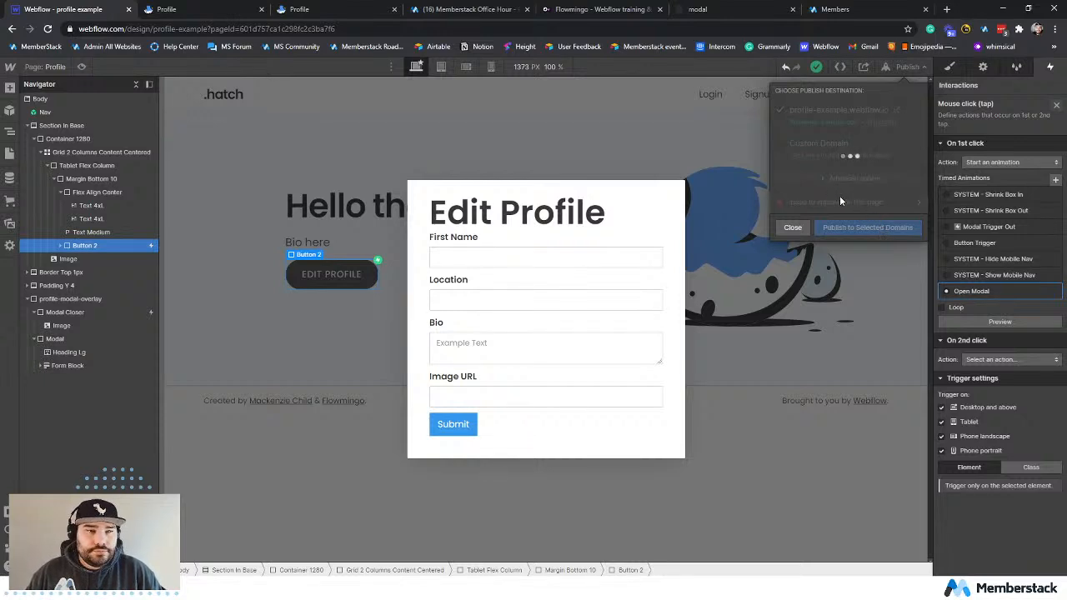
Switch to the live profile page, reload it and open the Edit Profile modal.
{"action": "left_click", "coordinate": [208, 14]}
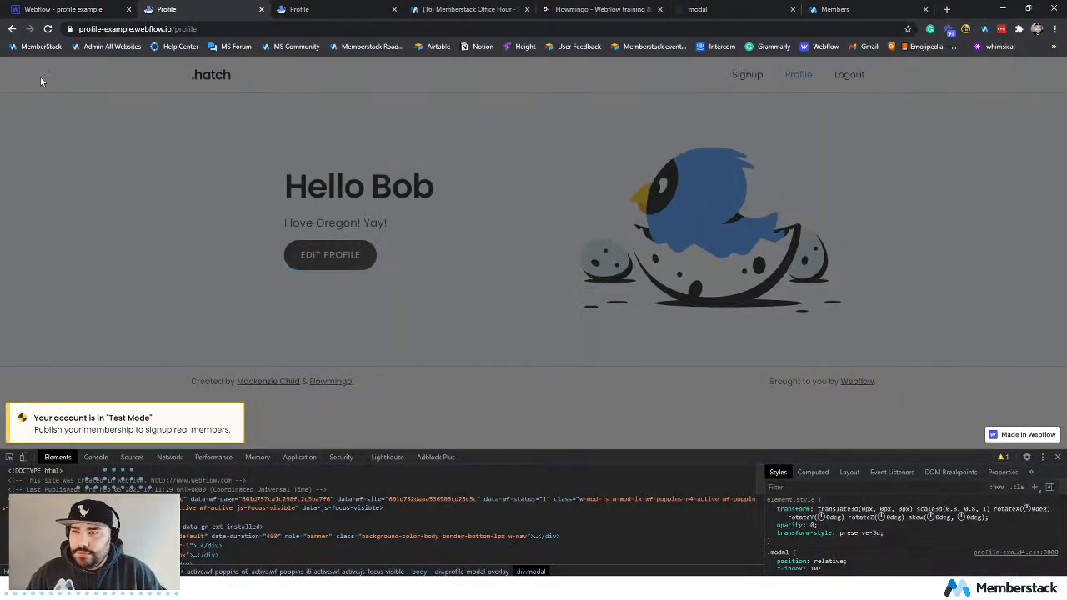
{"action": "left_click", "coordinate": [47, 28]}
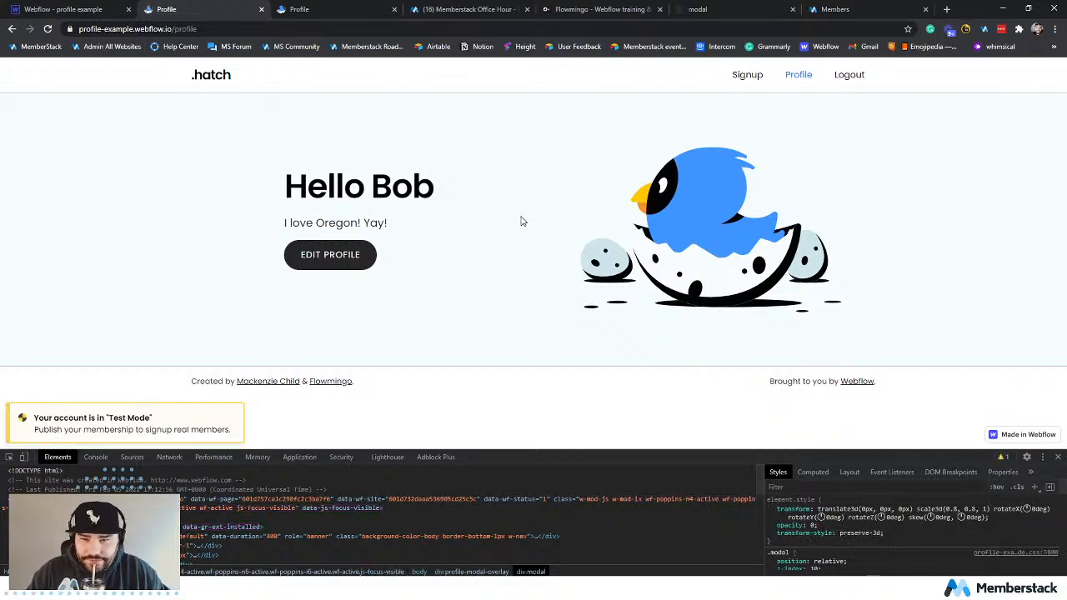
{"action": "left_click", "coordinate": [47, 31]}
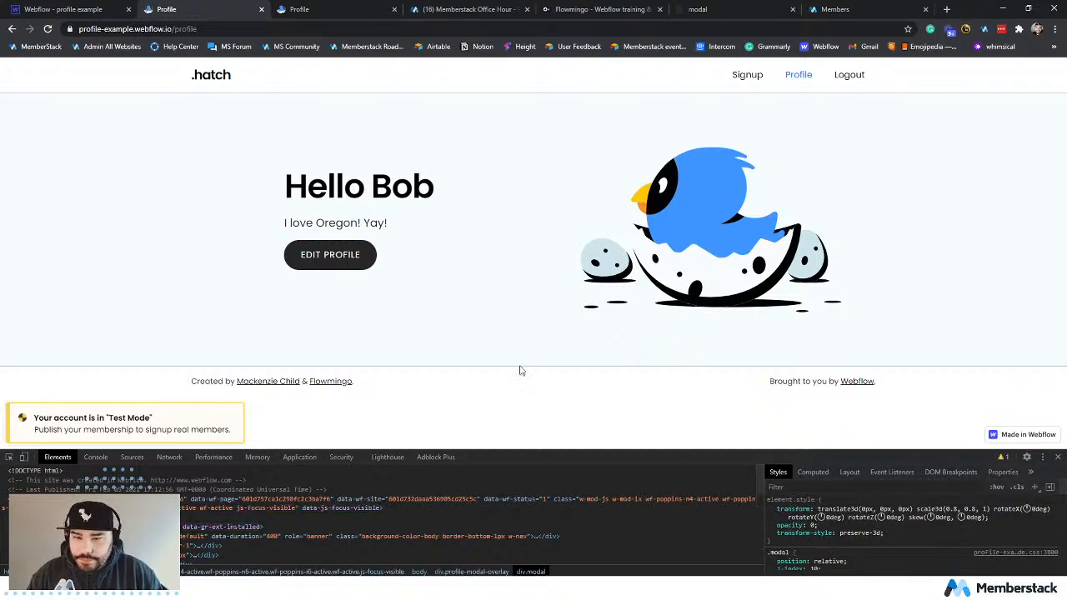
{"action": "left_click", "coordinate": [322, 254]}
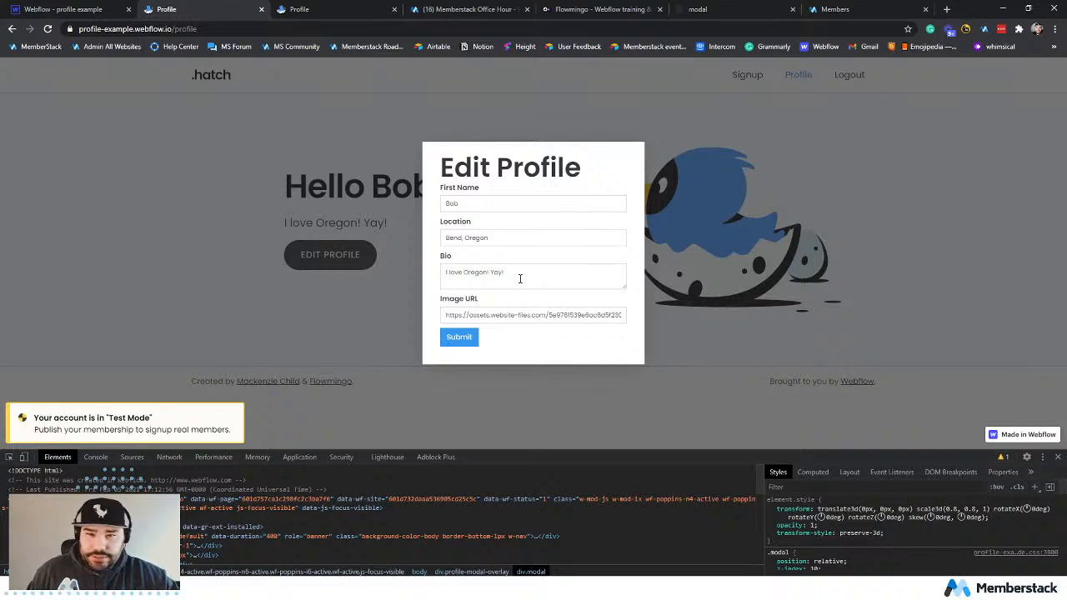
Change the member's first name in the Edit Profile form and submit the update.
{"action": "left_click", "coordinate": [500, 207]}
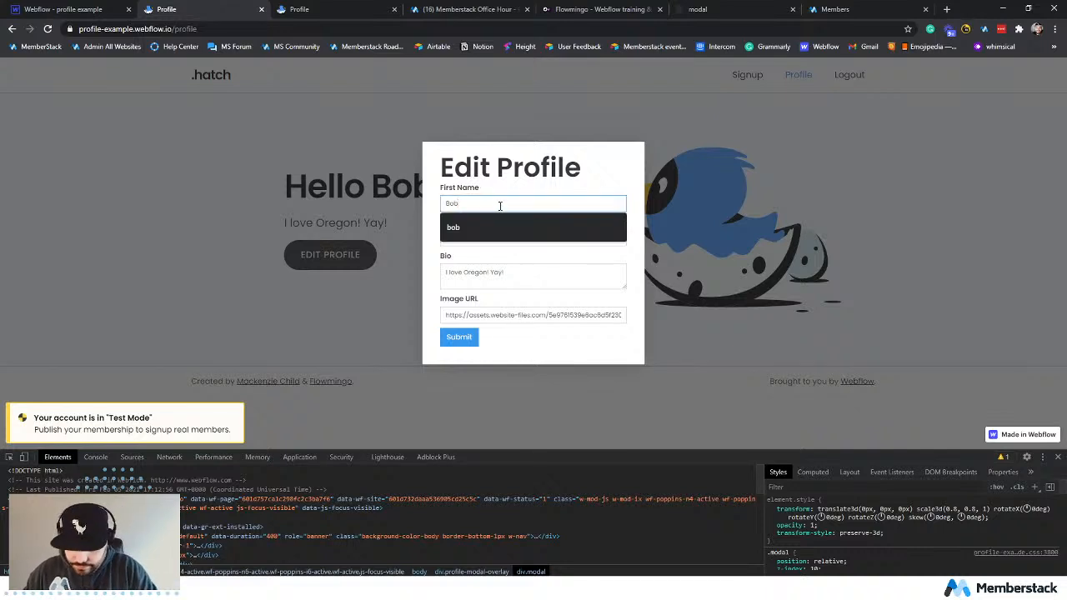
{"action": "type", "text": "by"}
{"action": "left_click", "coordinate": [454, 339]}
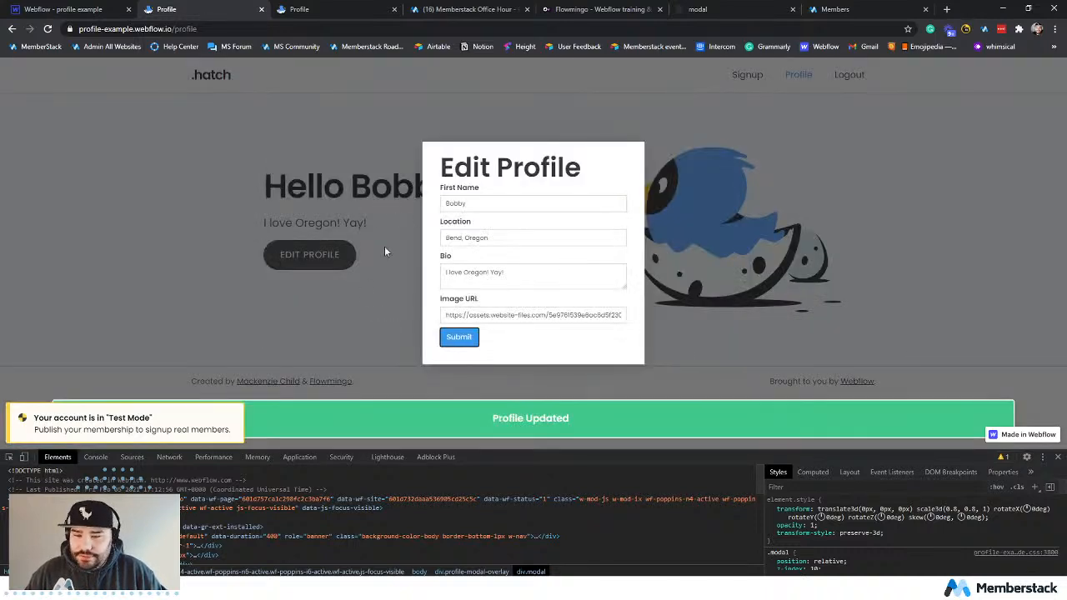
Return to the Webflow Designer, dismiss the publish dialog and examine the interactions on the close image and Modal Closer.
{"action": "left_click", "coordinate": [73, 9]}
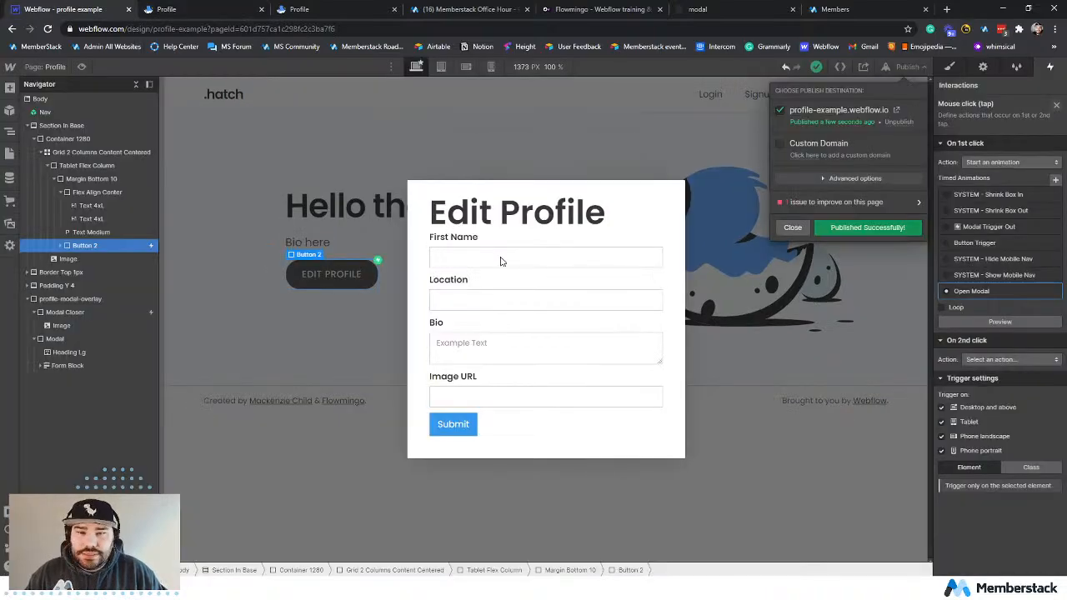
{"action": "left_click", "coordinate": [528, 204]}
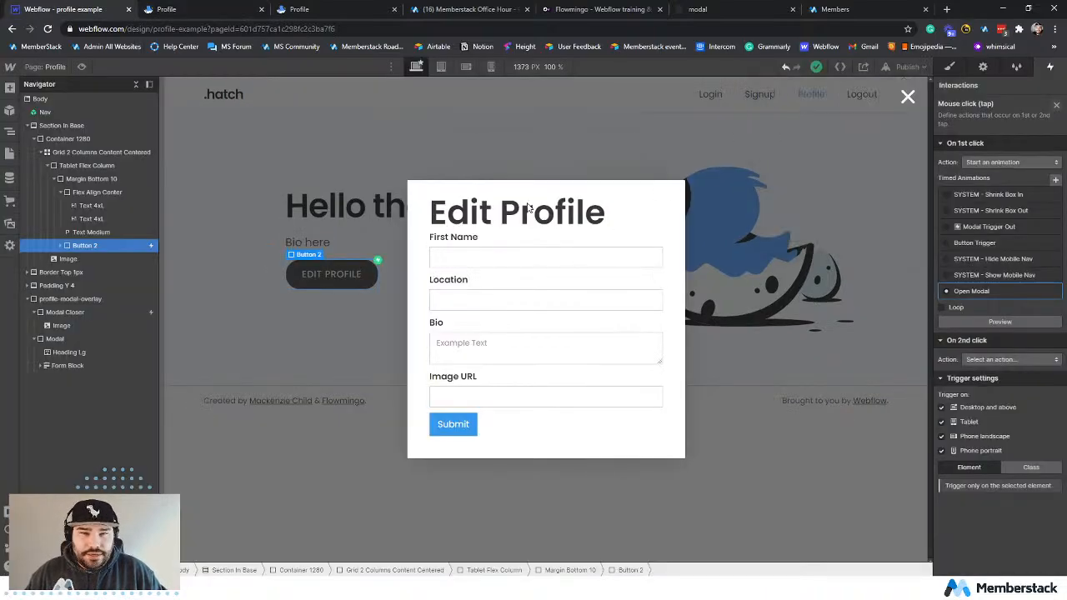
{"action": "left_click", "coordinate": [903, 101]}
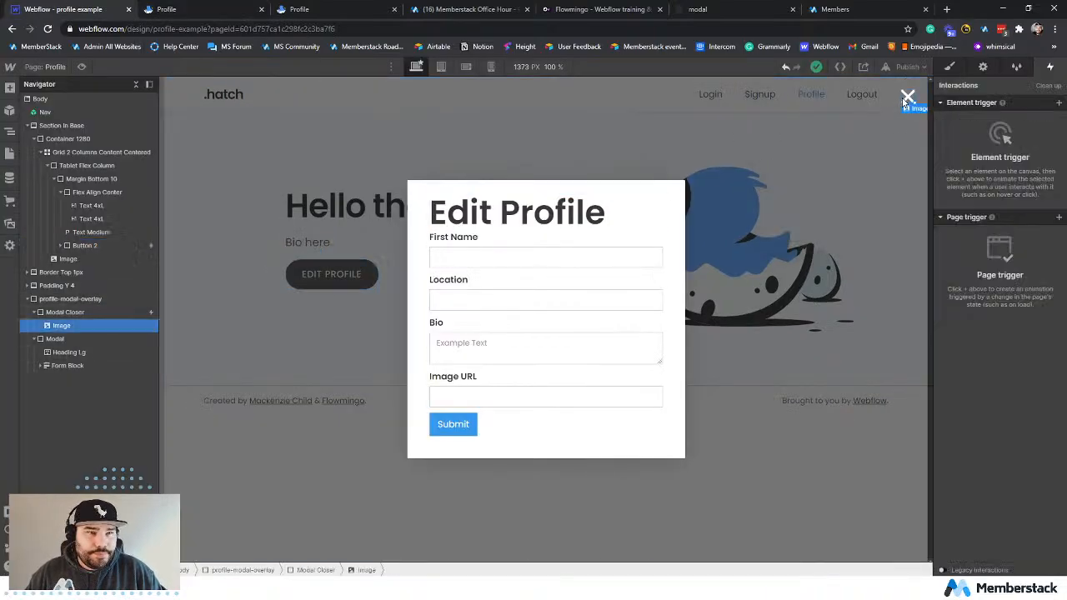
{"action": "left_click", "coordinate": [89, 315]}
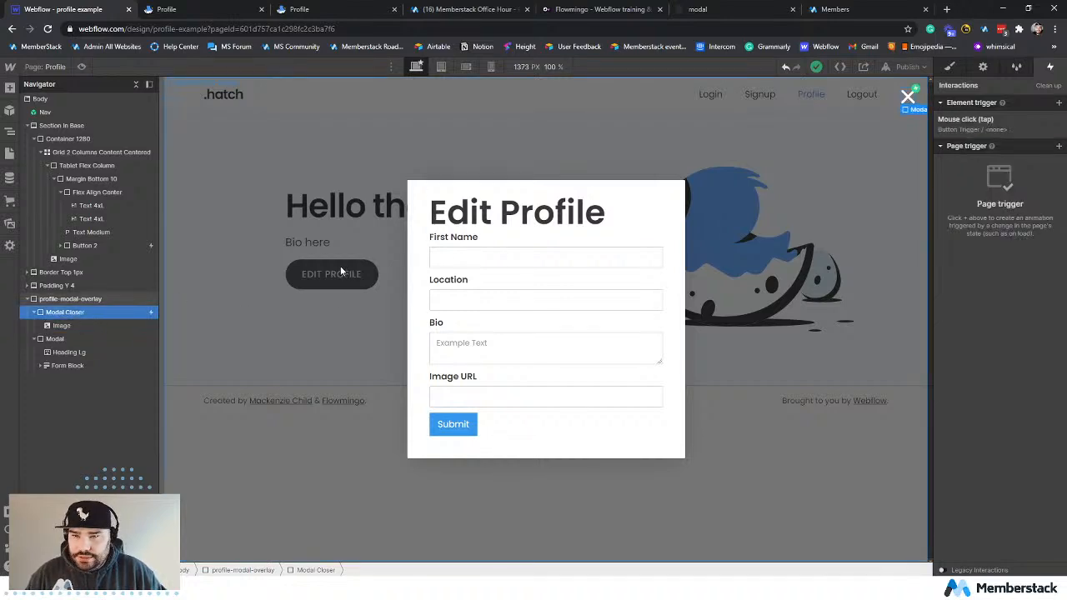
Reopen the Open Modal animation from Button 2's mouse click trigger and compare it with the modal on the live profile page.
{"action": "left_click", "coordinate": [91, 247]}
{"action": "left_click", "coordinate": [1012, 128]}
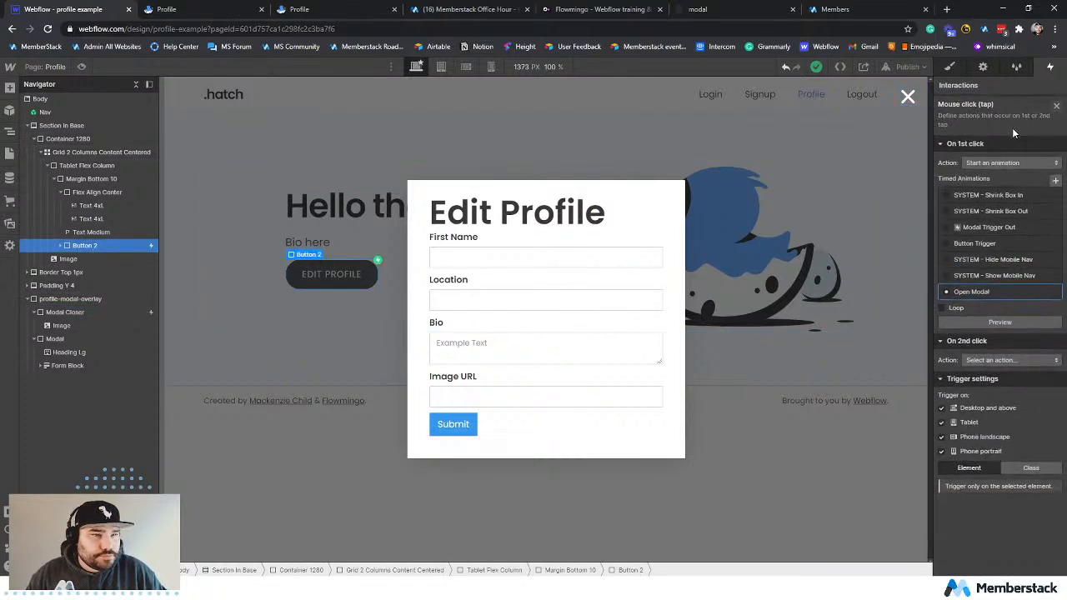
{"action": "left_click", "coordinate": [1000, 288]}
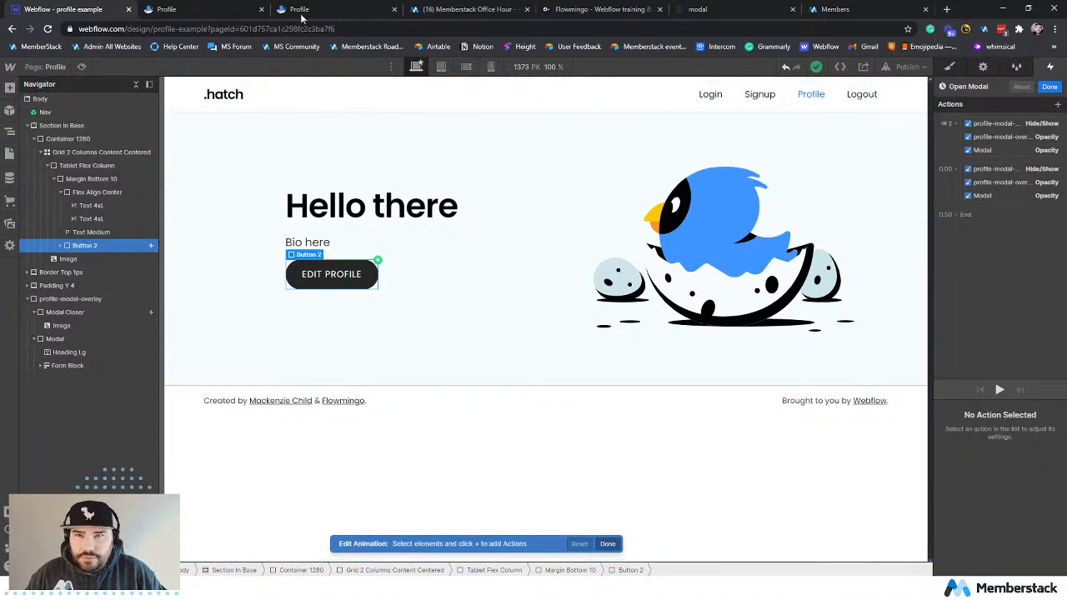
{"action": "key", "text": "ctrl+Tab"}
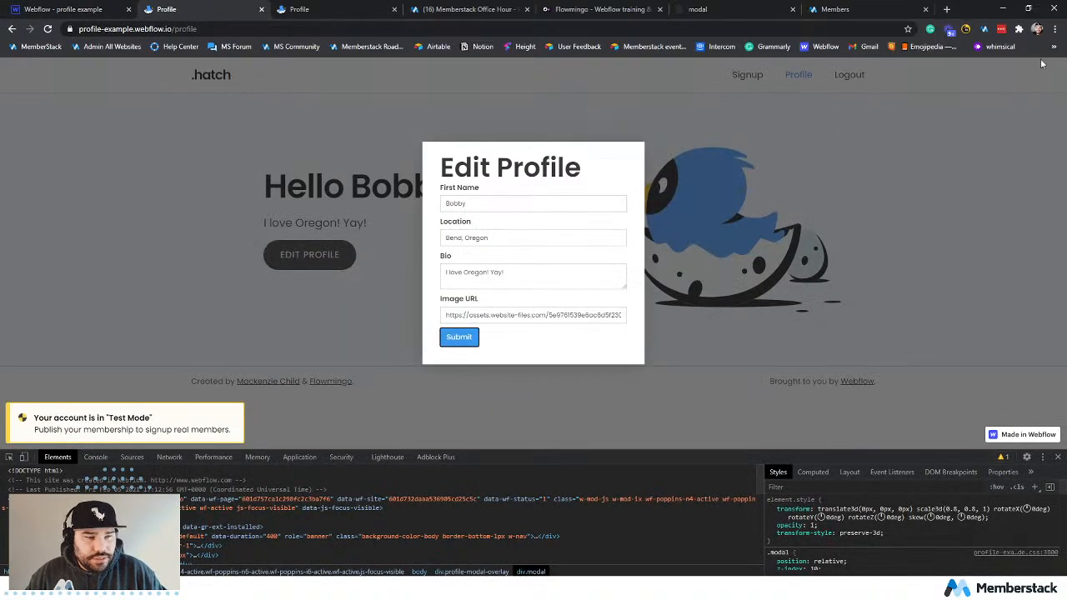
{"action": "left_click", "coordinate": [80, 7]}
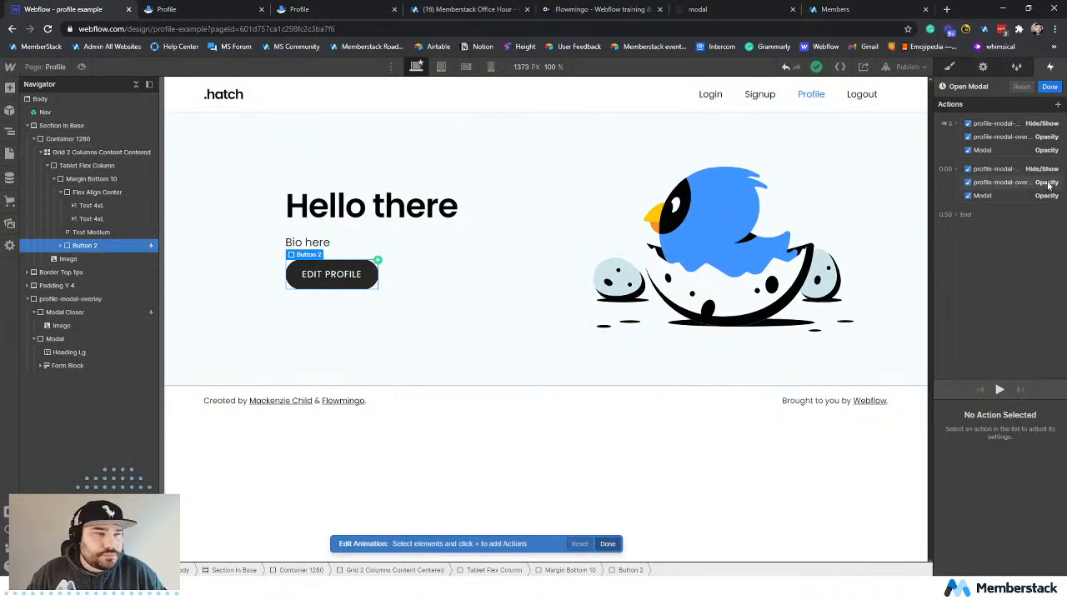
Add a Hide/Show action for Modal Closer with Display set to None as the initial state.
{"action": "left_click", "coordinate": [85, 312]}
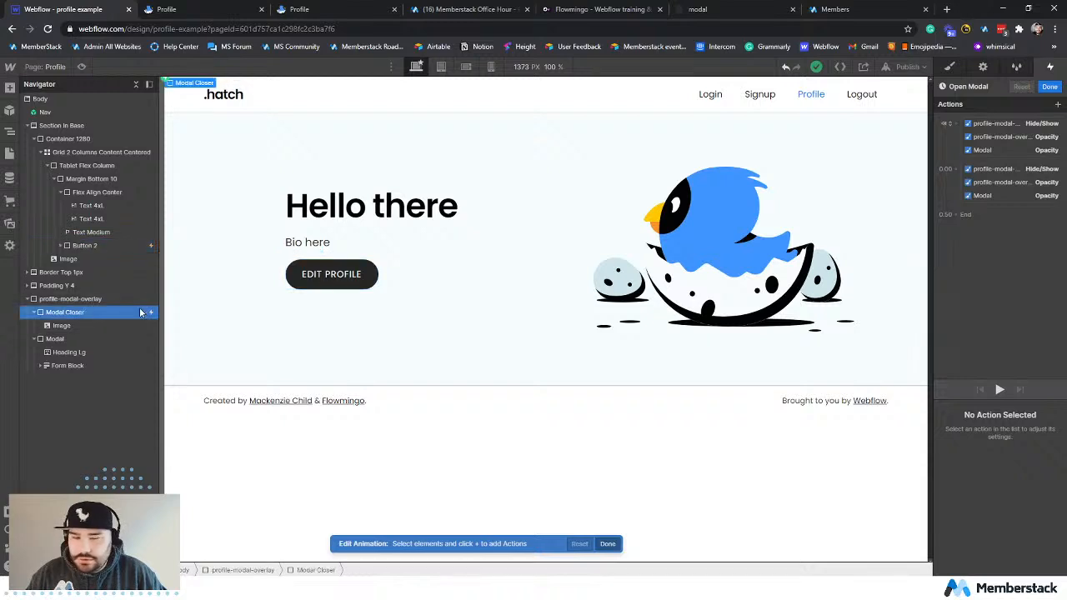
{"action": "left_click", "coordinate": [1058, 104]}
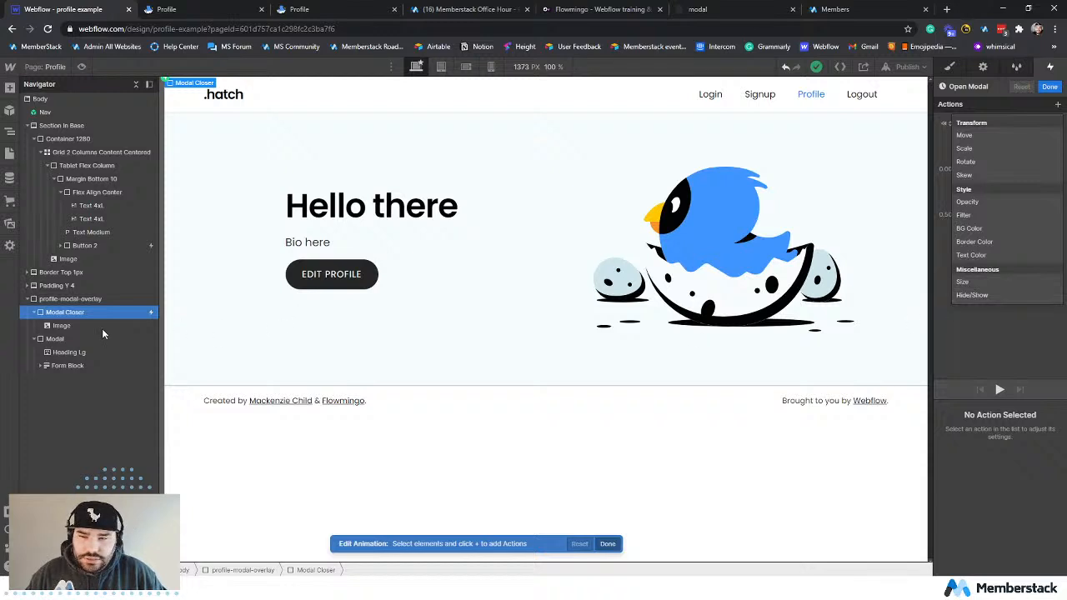
{"action": "left_click", "coordinate": [1004, 292]}
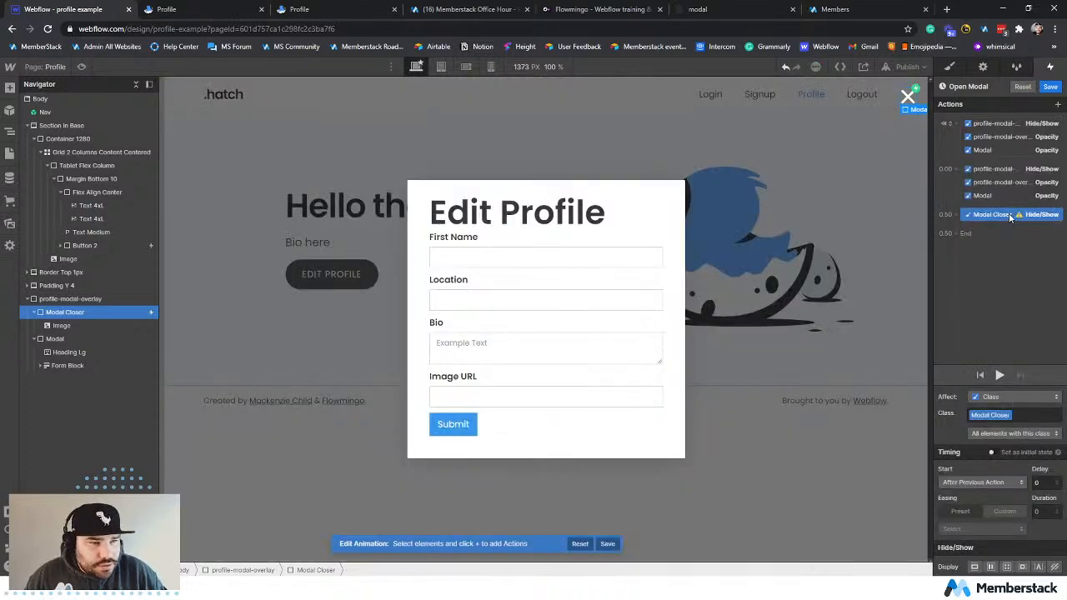
{"action": "left_click", "coordinate": [1055, 568]}
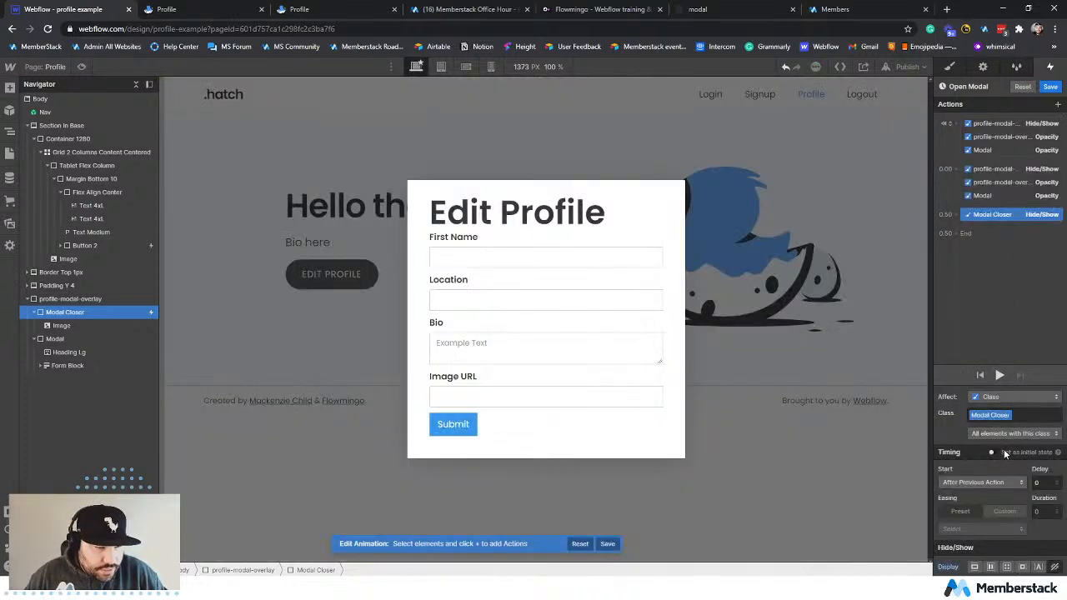
{"action": "left_click", "coordinate": [993, 451]}
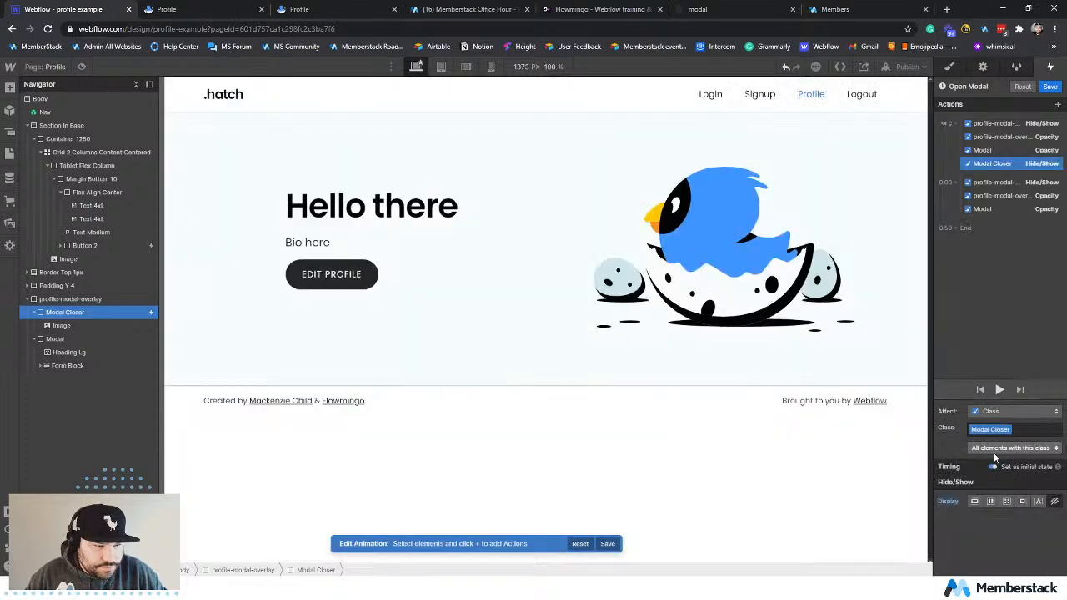
Add a timed Modal Closer Hide/Show action with Display Block and place it after the timed Modal Opacity action, starting with it.
{"action": "left_click", "coordinate": [1058, 104]}
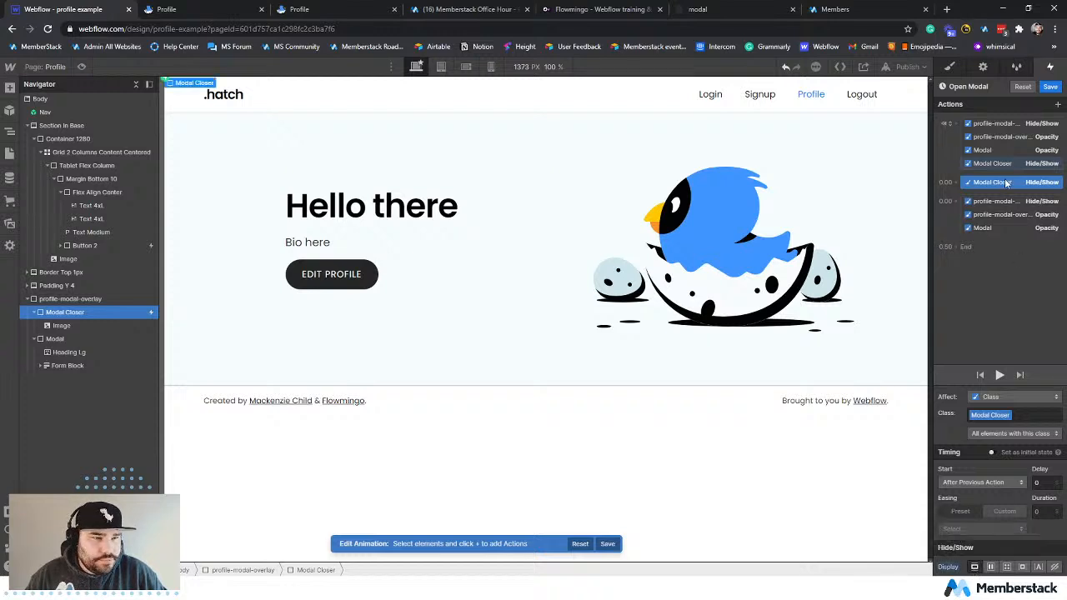
{"action": "left_click_drag", "start_coordinate": [1009, 183], "coordinate": [1008, 201]}
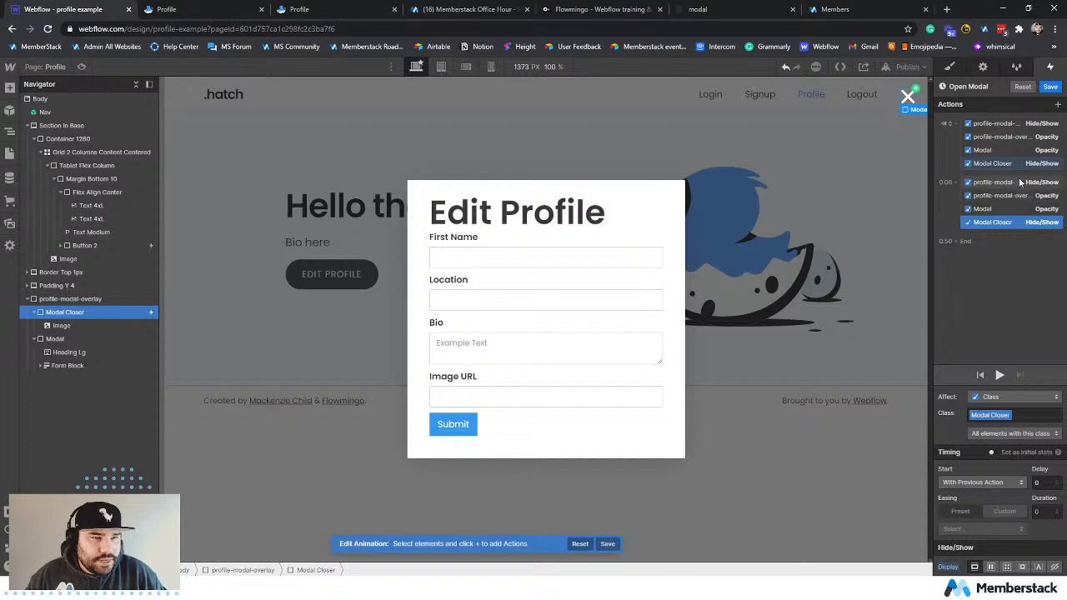
Add an Opacity action for Modal Closer at 0% and make it an initial state in the Open Modal animation.
{"action": "left_click", "coordinate": [1010, 278]}
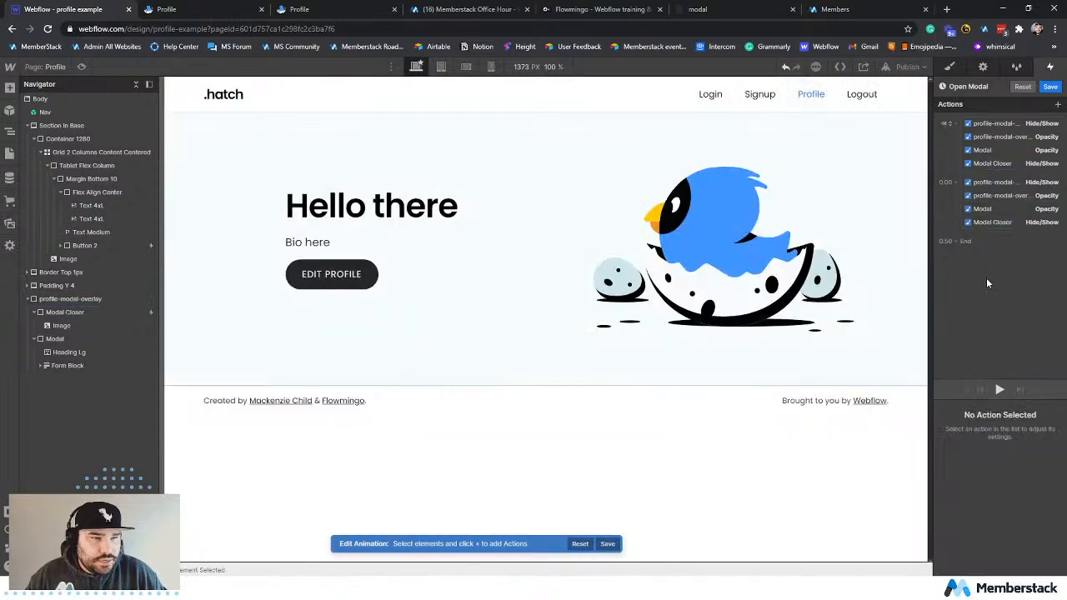
{"action": "left_click", "coordinate": [1003, 164]}
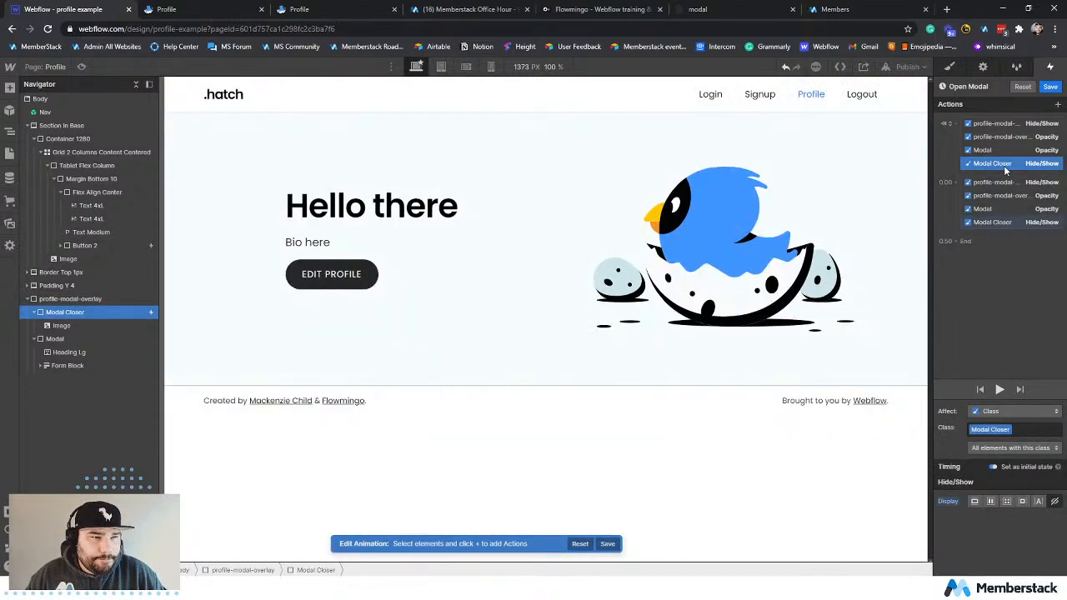
{"action": "left_click", "coordinate": [1058, 105]}
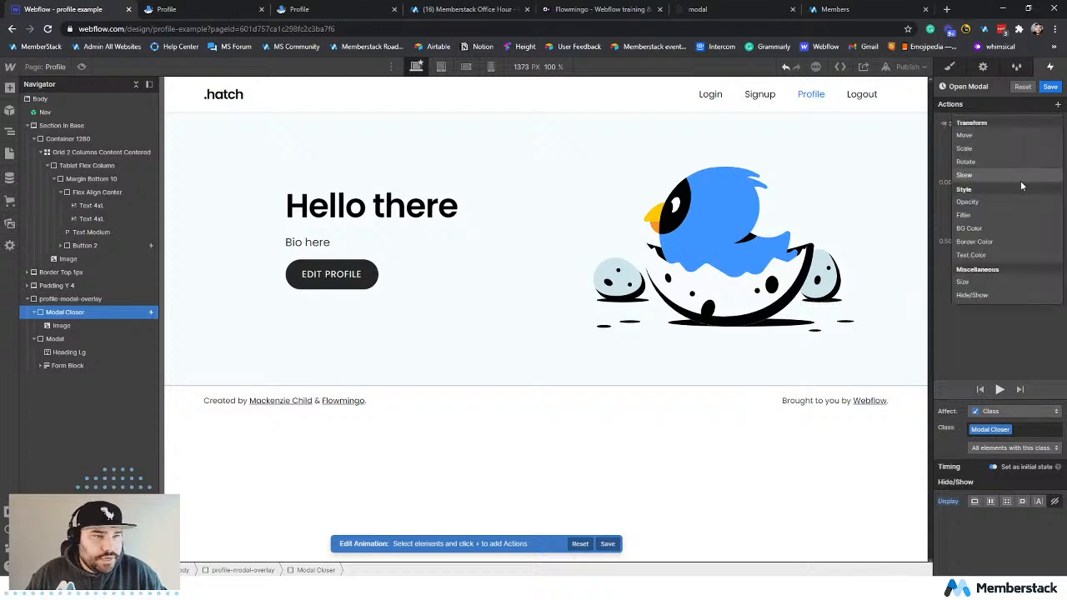
{"action": "left_click", "coordinate": [999, 200]}
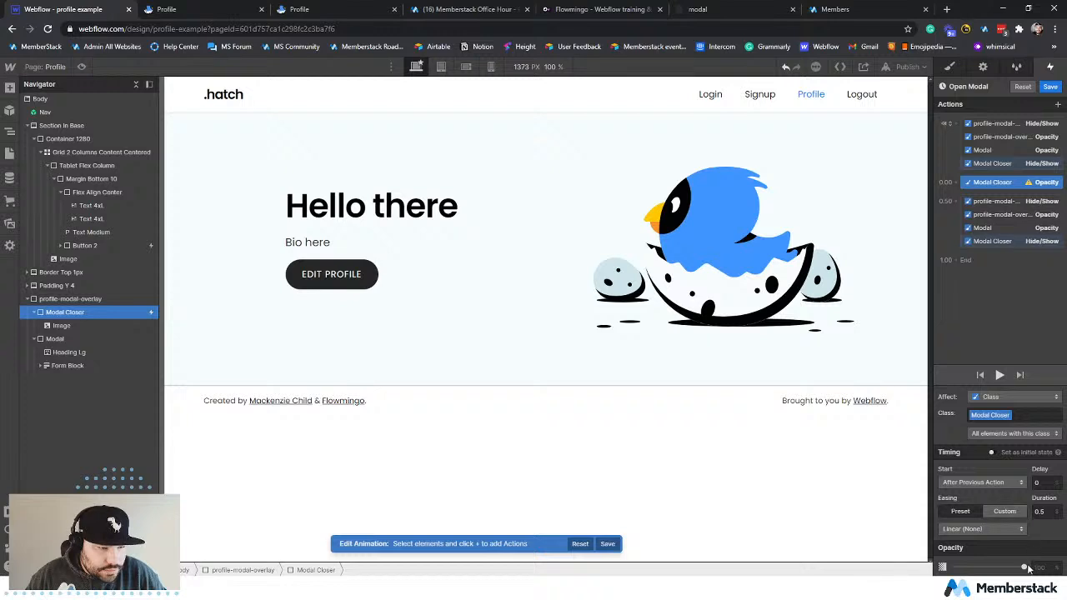
{"action": "left_click_drag", "start_coordinate": [1023, 567], "coordinate": [930, 564]}
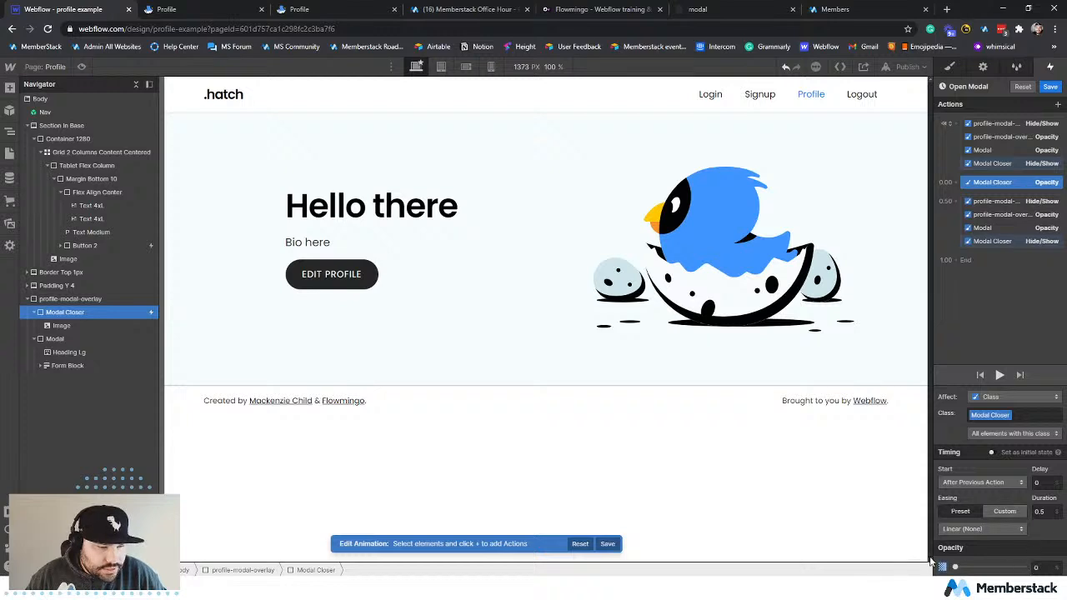
{"action": "left_click", "coordinate": [991, 451]}
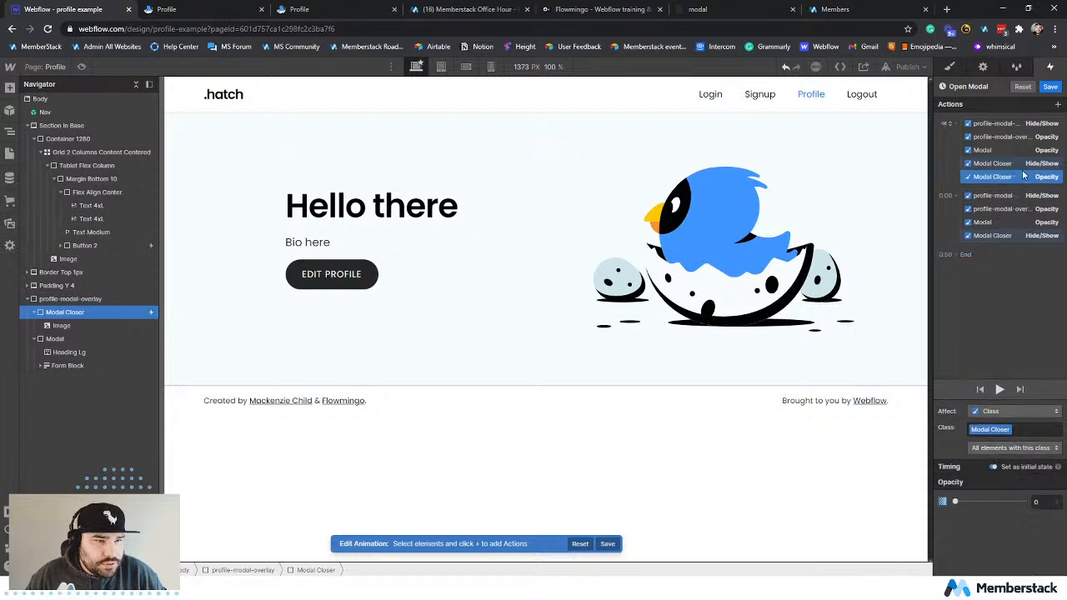
Add a timed Modal Closer Opacity action of 100% as the last action, starting with the previous one, and preview the animation.
{"action": "left_click", "coordinate": [1058, 104]}
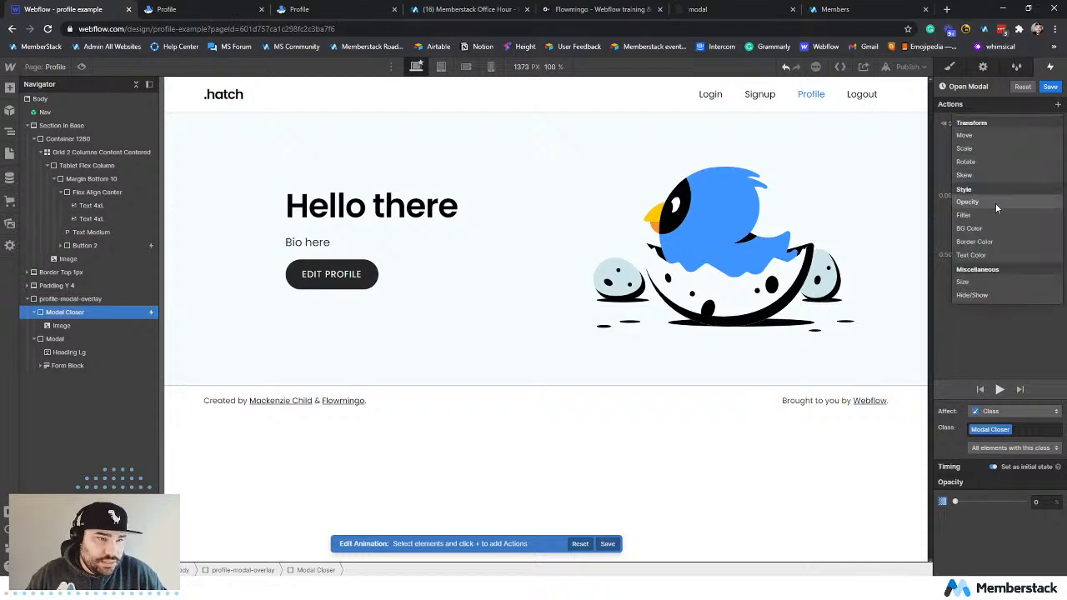
{"action": "left_click", "coordinate": [995, 202]}
{"action": "left_click_drag", "start_coordinate": [1012, 195], "coordinate": [1010, 249]}
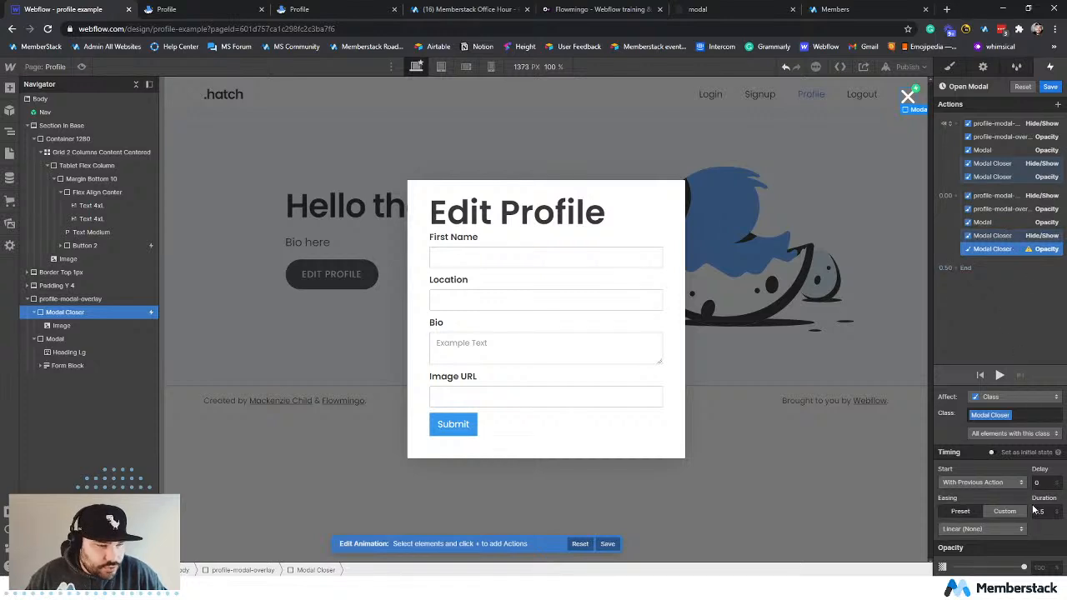
{"action": "left_click", "coordinate": [1021, 566]}
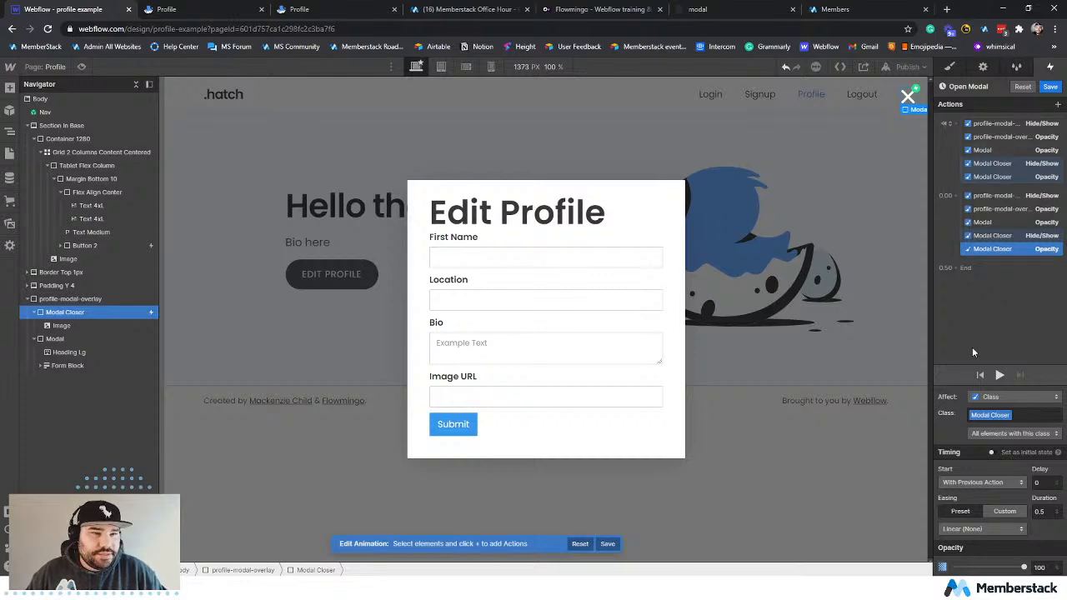
{"action": "left_click", "coordinate": [982, 316]}
{"action": "left_click", "coordinate": [999, 389]}
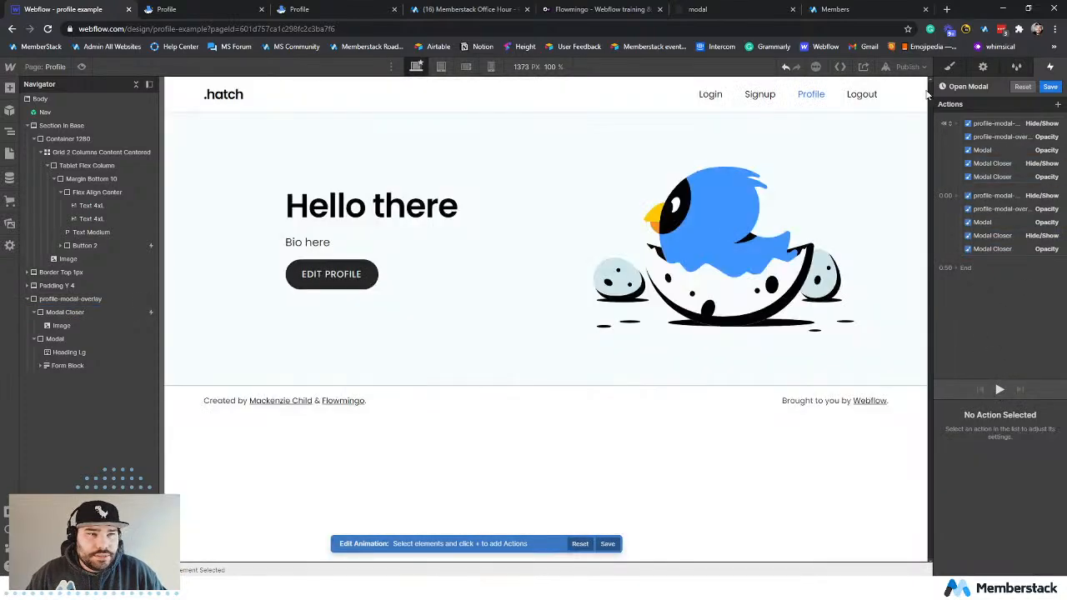
Publish the site to profile-example.webflow.io and test Edit Profile on the reloaded live profile page.
{"action": "left_click", "coordinate": [907, 67]}
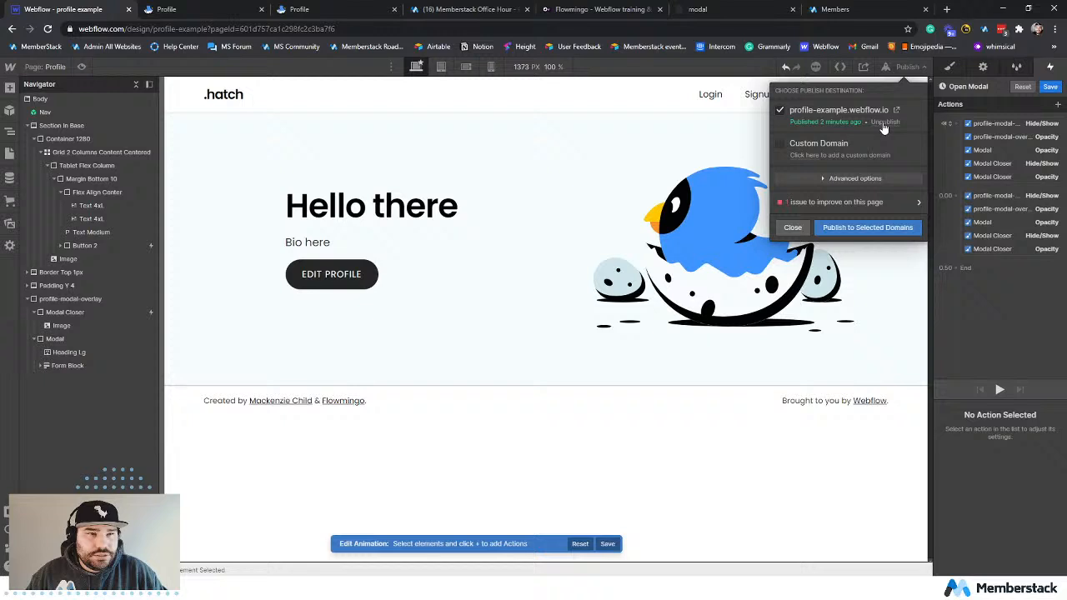
{"action": "left_click", "coordinate": [865, 228]}
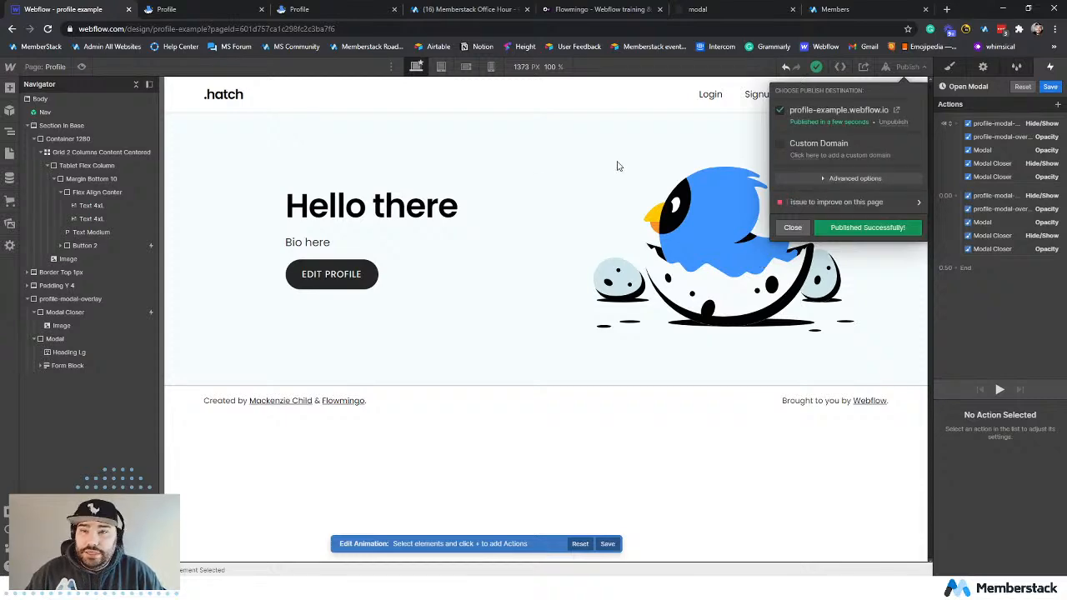
{"action": "left_click", "coordinate": [222, 14]}
{"action": "left_click", "coordinate": [48, 29]}
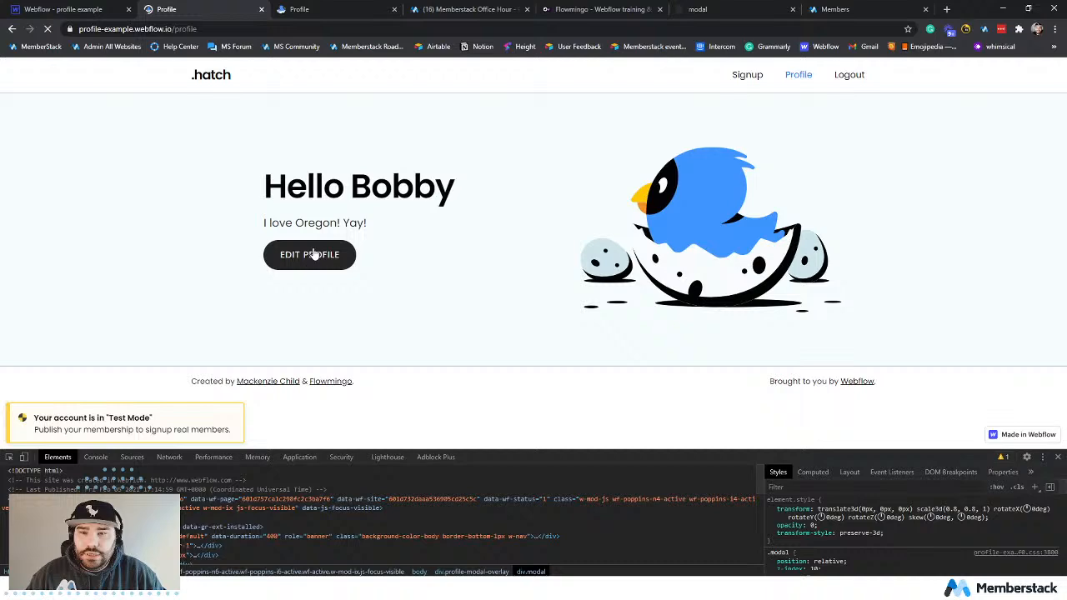
{"action": "left_click", "coordinate": [310, 254]}
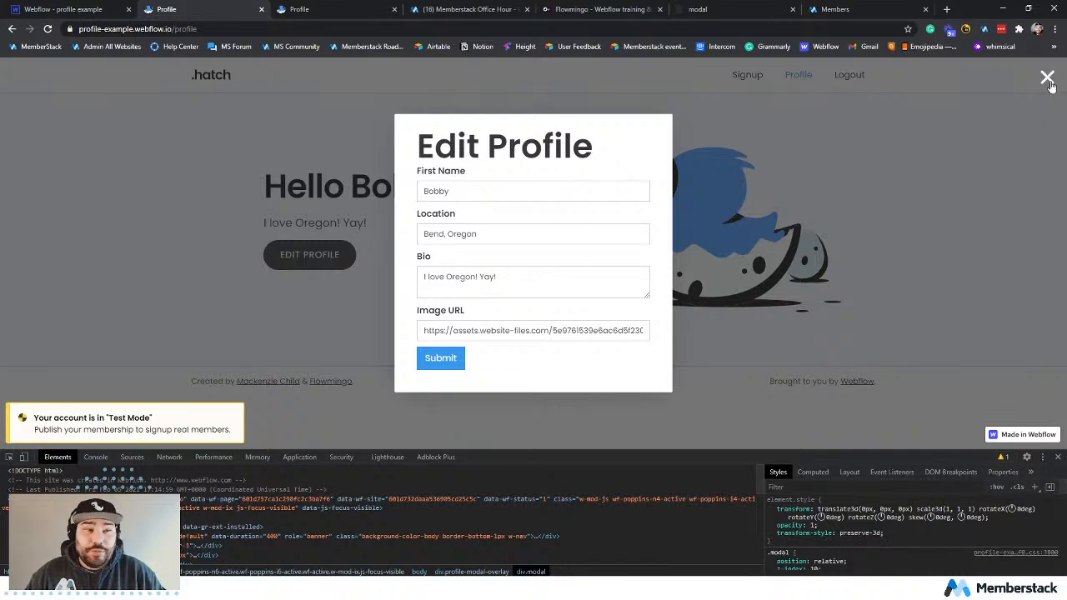
Return to the Webflow Designer, save the Open Modal animation and leave Button 2's mouse click trigger.
{"action": "left_click", "coordinate": [70, 15]}
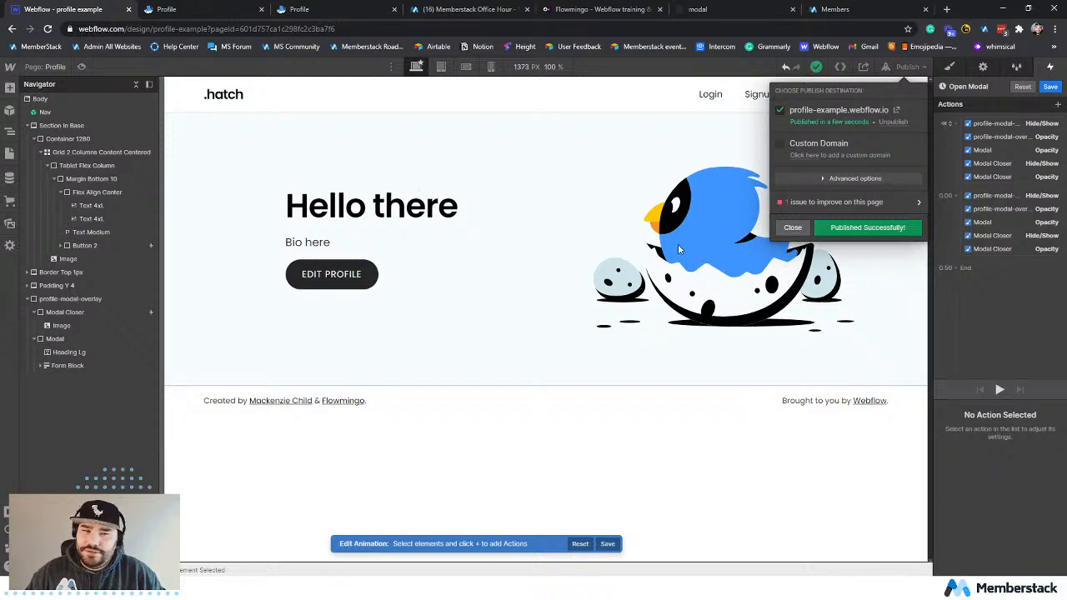
{"action": "left_click", "coordinate": [678, 243]}
{"action": "left_click", "coordinate": [110, 319]}
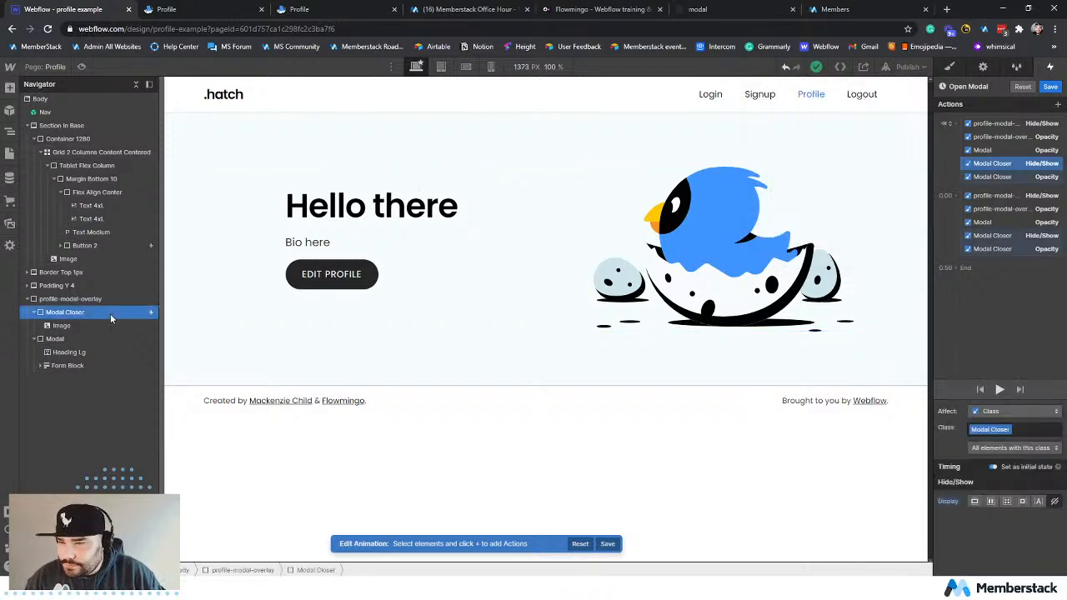
{"action": "left_click", "coordinate": [1050, 87]}
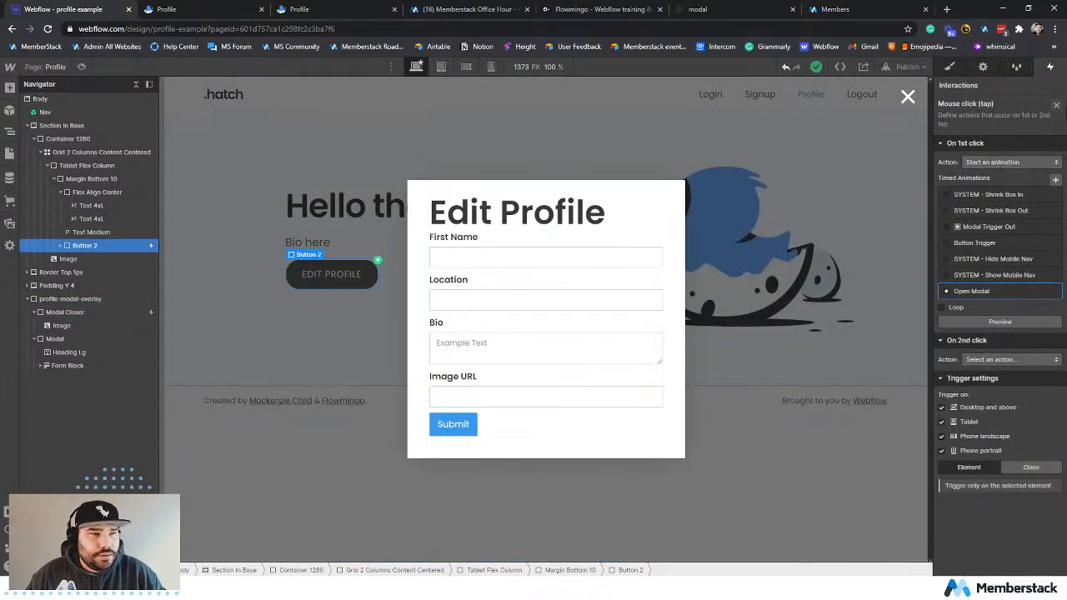
{"action": "left_click", "coordinate": [1056, 107]}
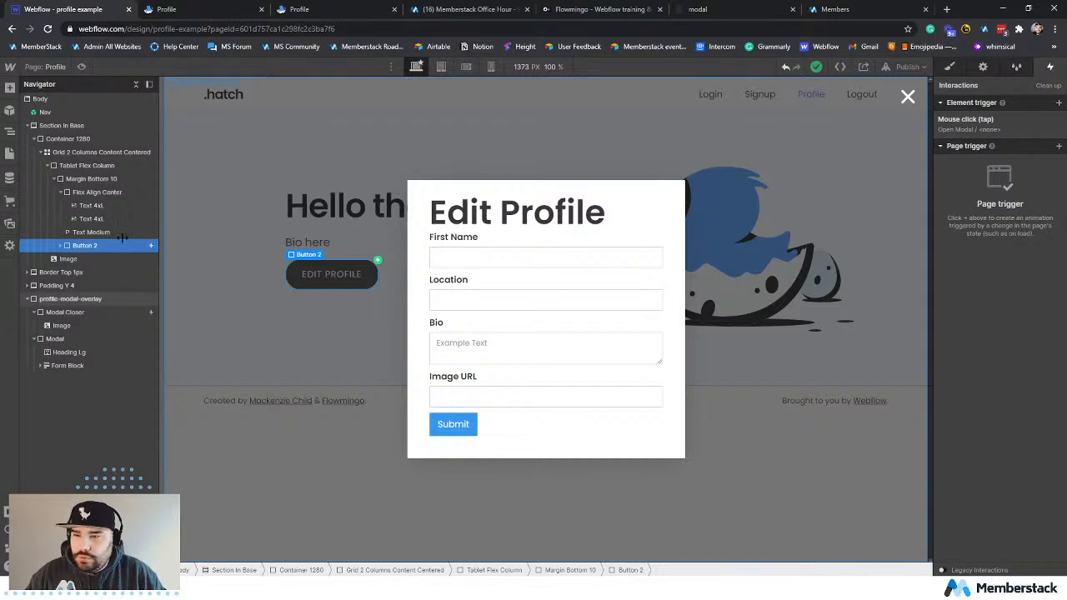
Open Modal Closer's mouse click trigger and examine the actions of its Button Trigger animation.
{"action": "left_click", "coordinate": [89, 233]}
{"action": "left_click", "coordinate": [72, 312]}
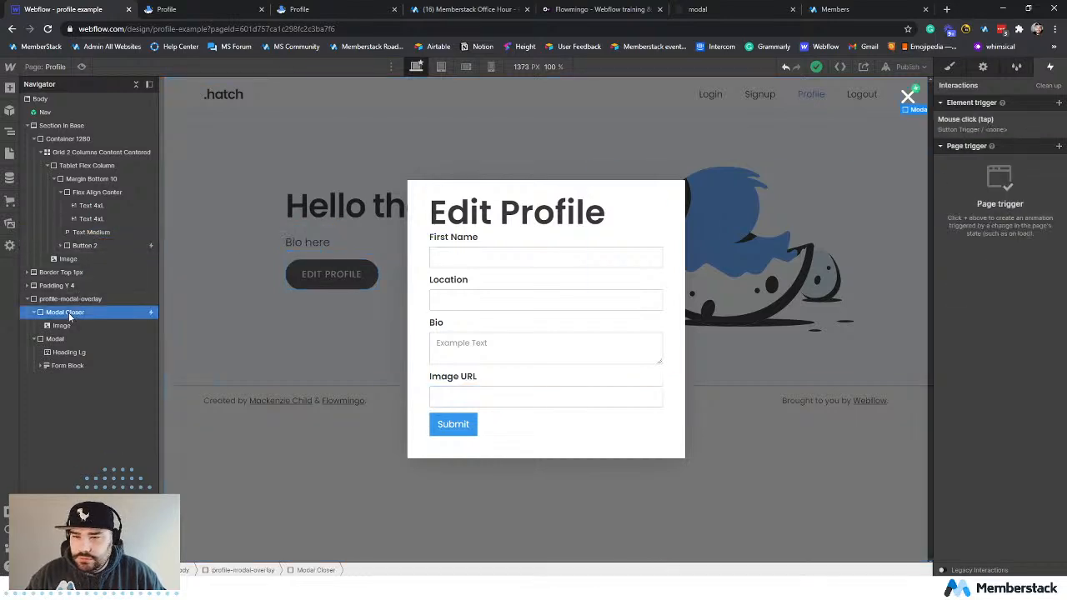
{"action": "left_click", "coordinate": [987, 127]}
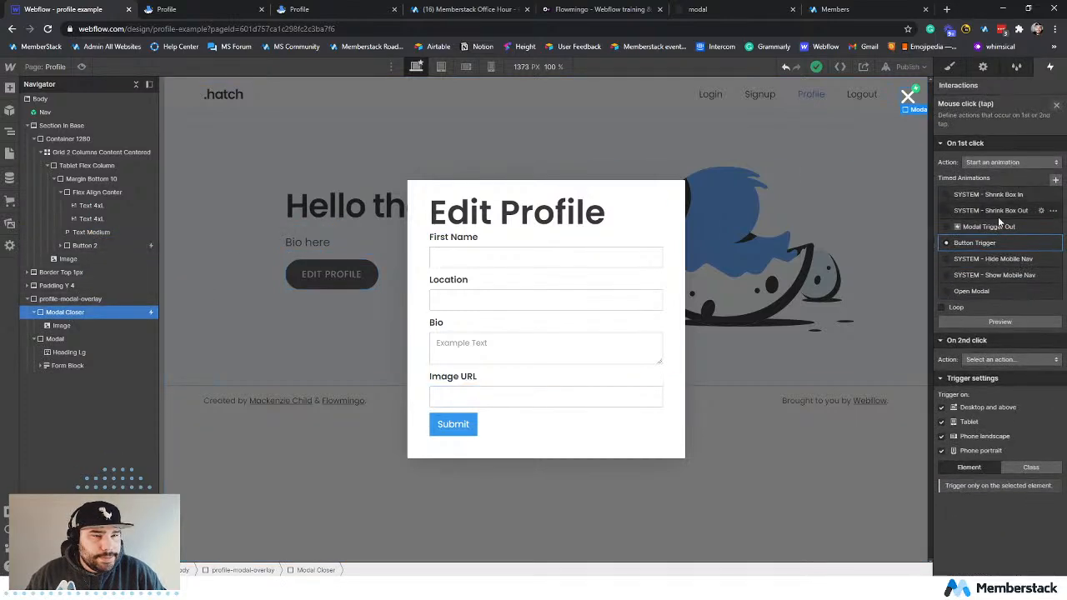
{"action": "left_click", "coordinate": [1010, 241]}
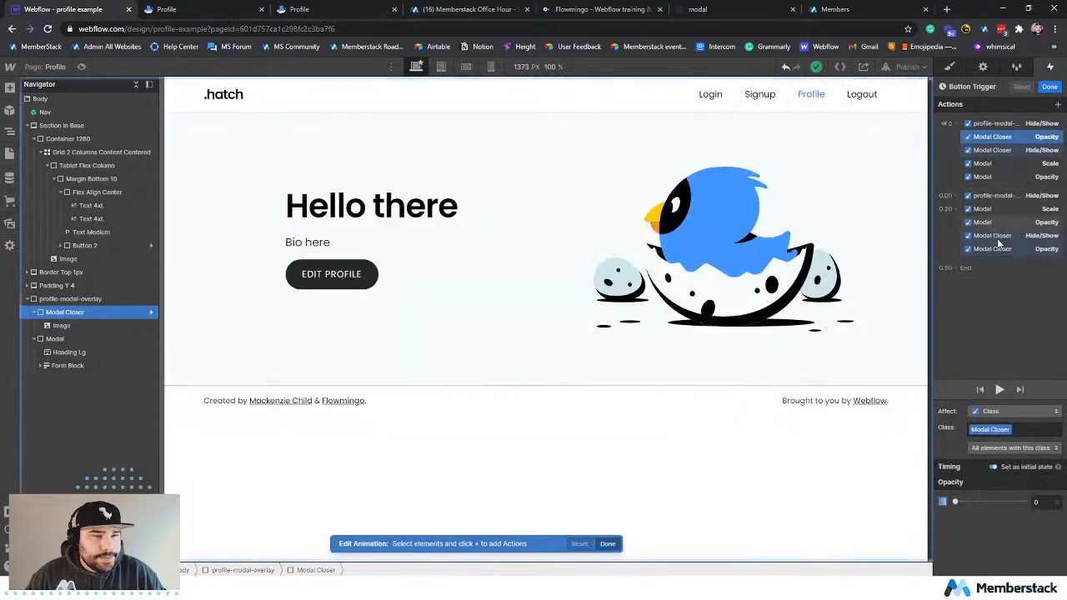
{"action": "left_click", "coordinate": [1050, 87]}
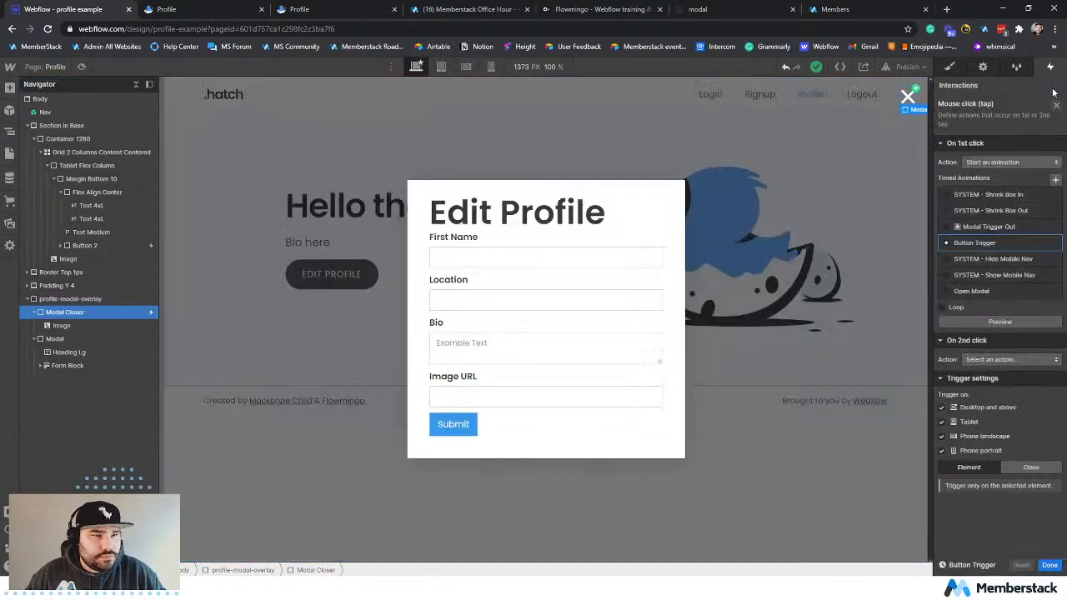
{"action": "left_click", "coordinate": [982, 242]}
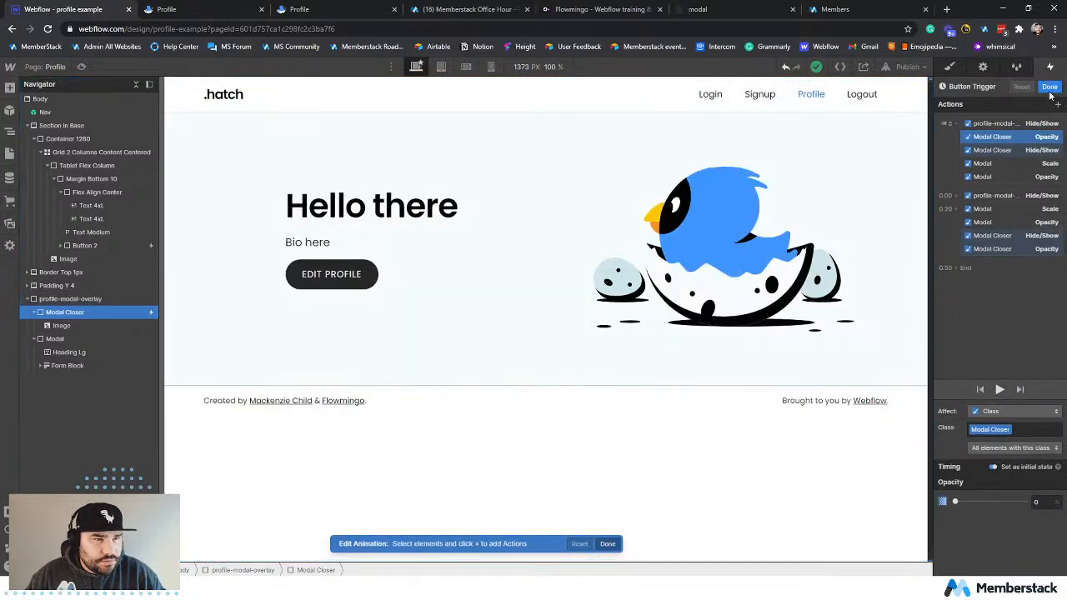
{"action": "left_click", "coordinate": [1049, 87]}
{"action": "left_click", "coordinate": [1053, 243]}
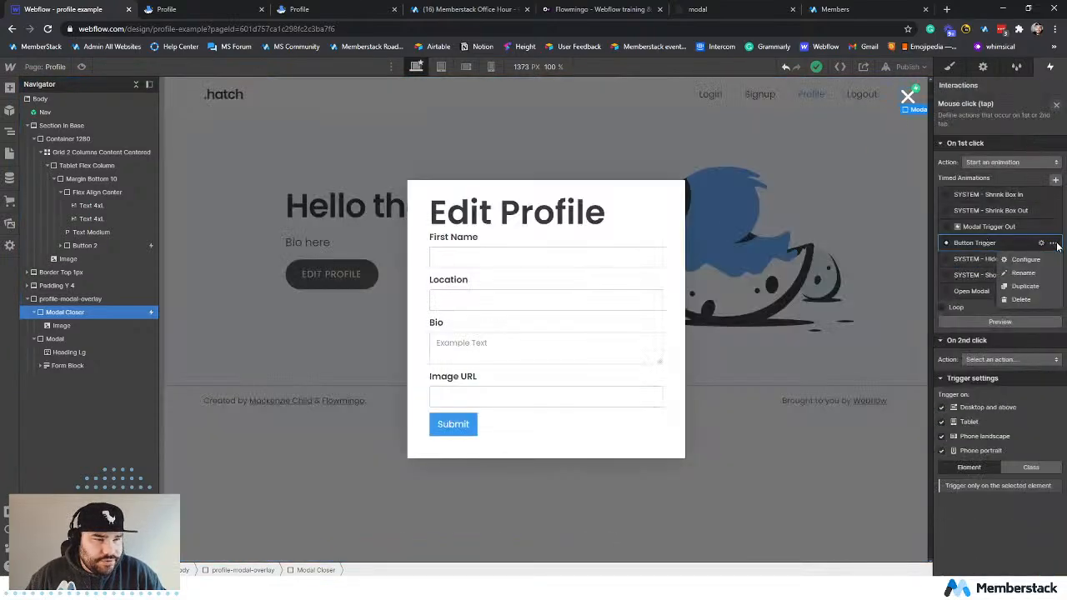
{"action": "left_click", "coordinate": [1023, 273]}
{"action": "double_click", "coordinate": [990, 242]}
{"action": "left_click", "coordinate": [996, 243]}
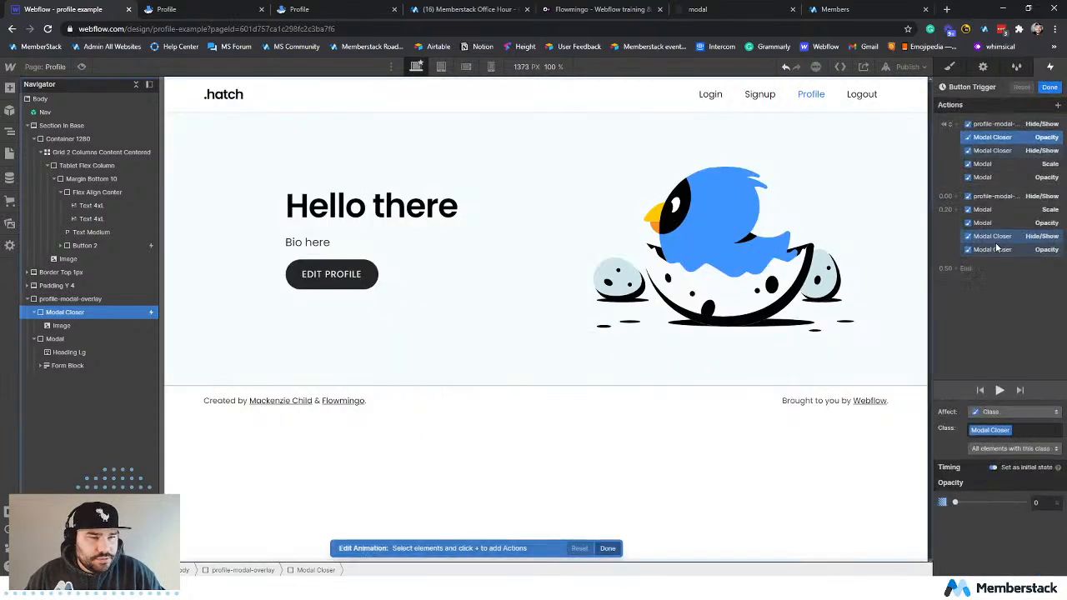
{"action": "left_click", "coordinate": [1049, 86]}
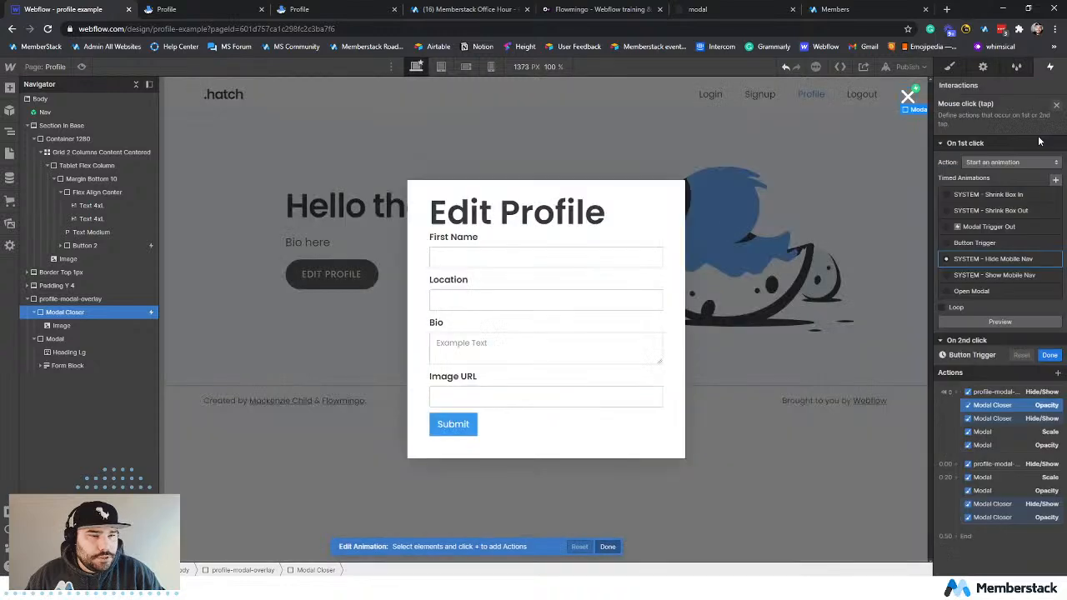
Rename the Button Trigger animation to Close Modal.
{"action": "left_click", "coordinate": [1052, 242]}
{"action": "left_click", "coordinate": [1038, 273]}
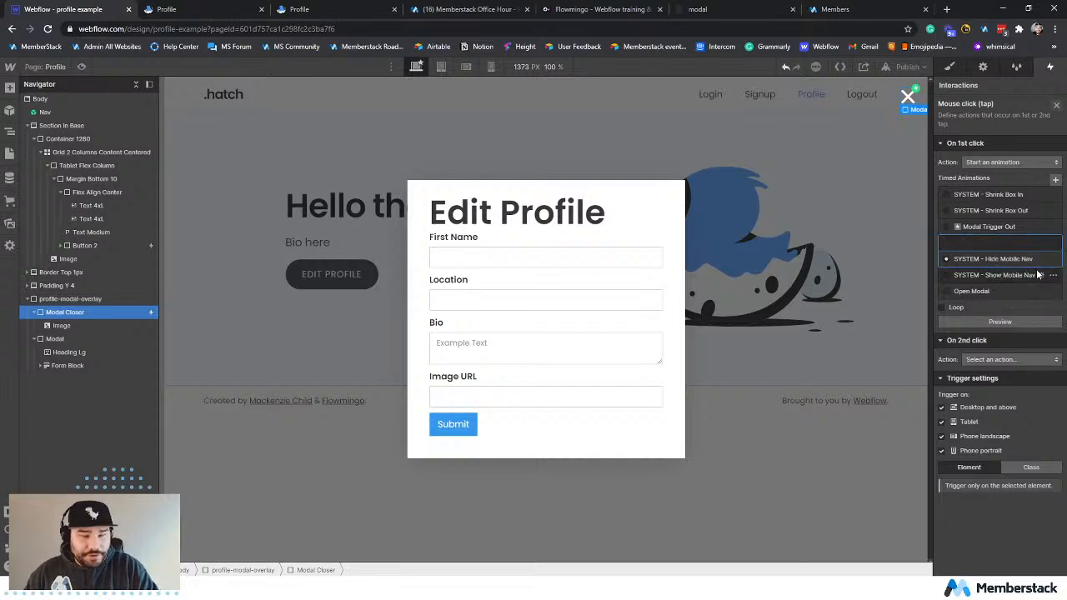
{"action": "type", "text": "Close Modal"}
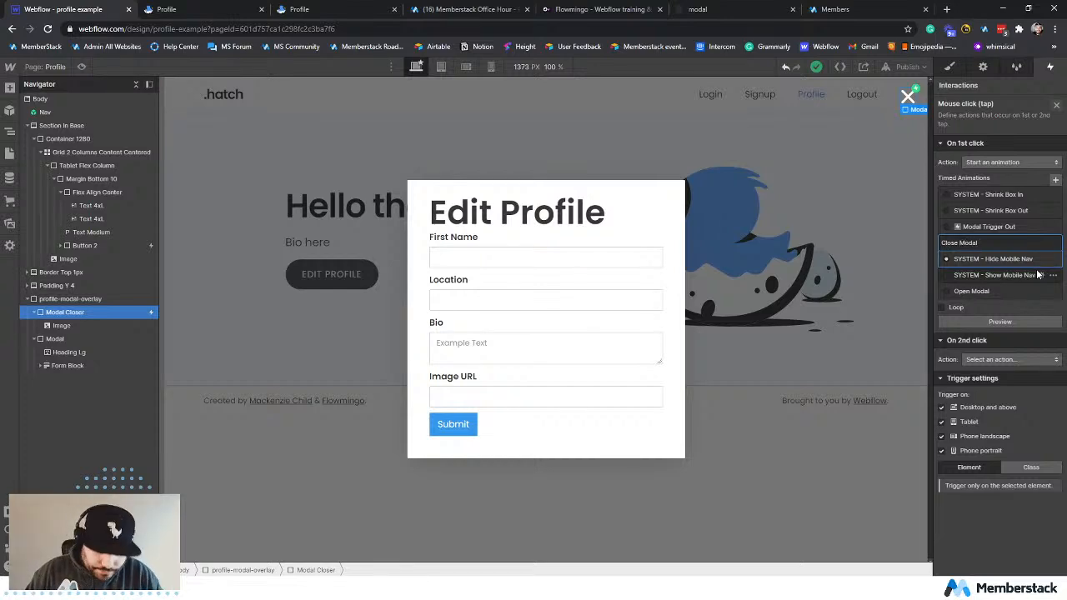
{"action": "key", "text": "Return"}
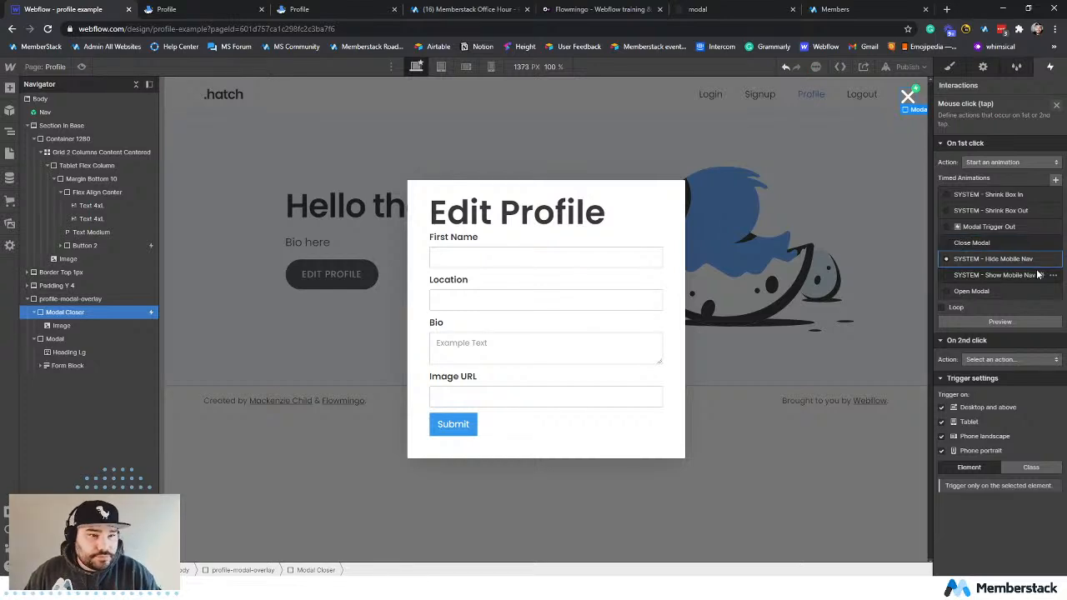
Open the SYSTEM - Hide Mobile Nav animation from Modal Closer's click trigger and delete all of its actions.
{"action": "left_click", "coordinate": [1004, 241]}
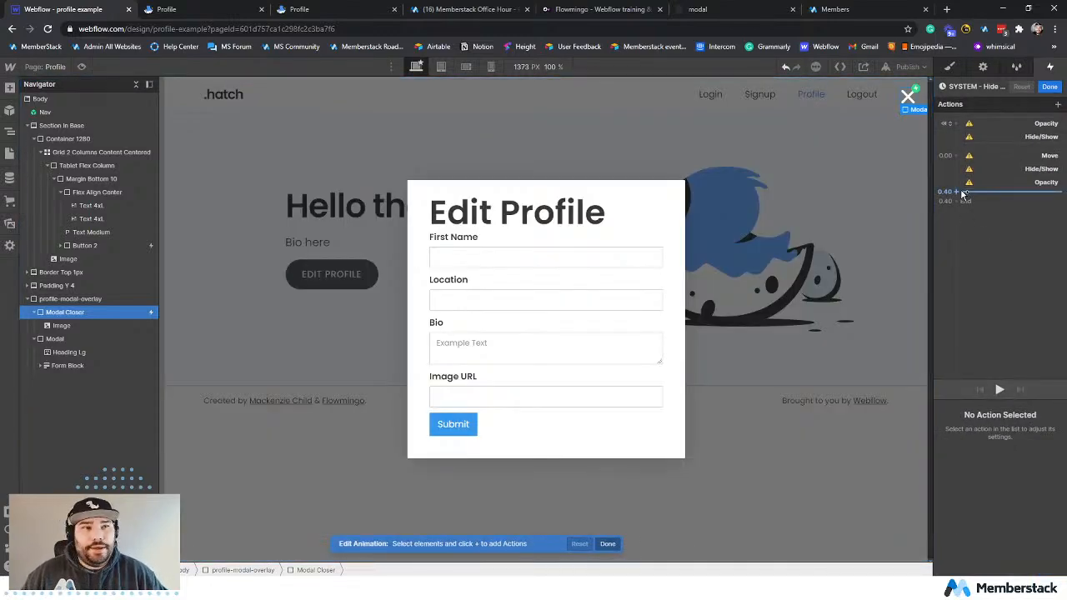
{"action": "mouse_move", "coordinate": [965, 184]}
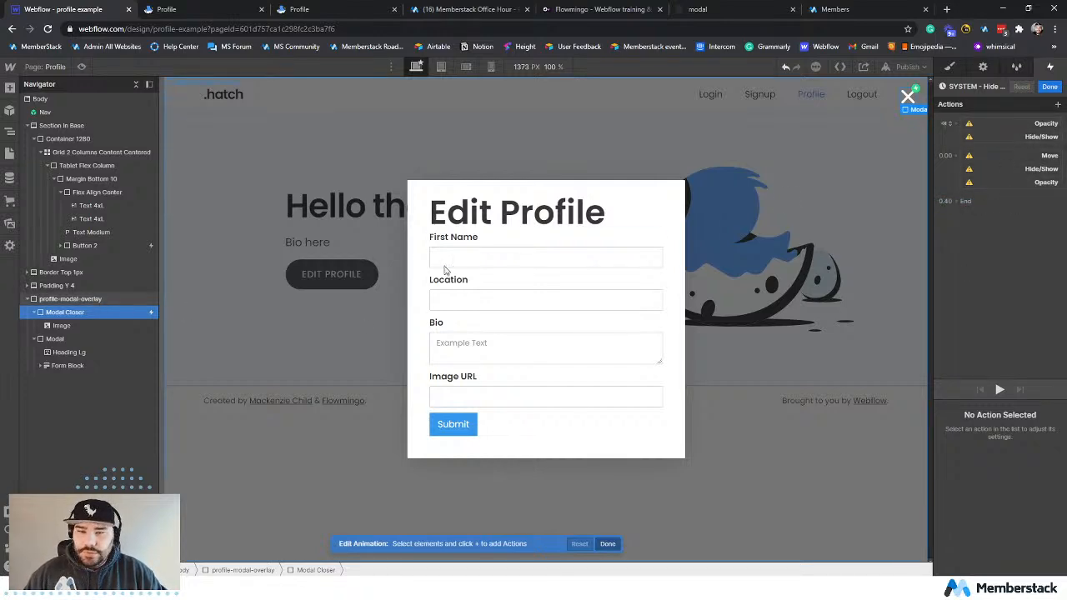
{"action": "left_click", "coordinate": [1003, 123]}
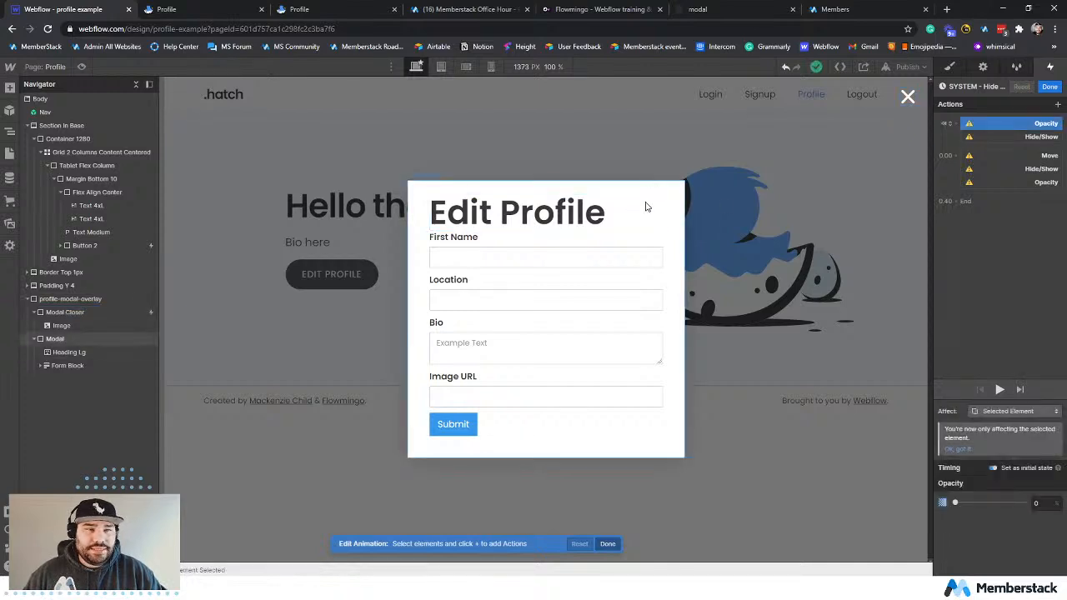
{"action": "left_click", "coordinate": [1032, 126]}
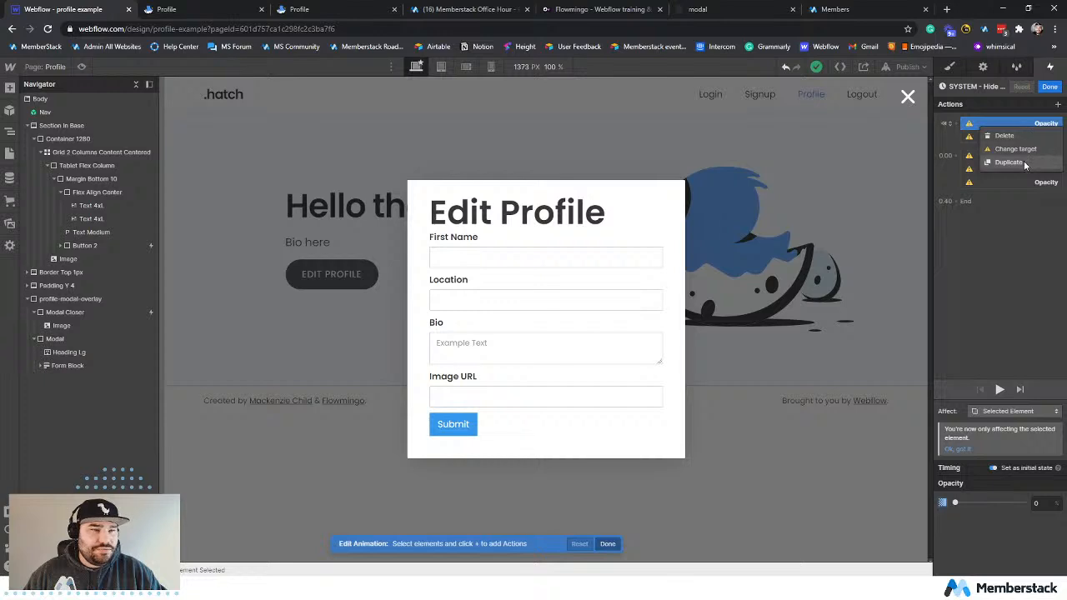
{"action": "left_click", "coordinate": [1004, 136]}
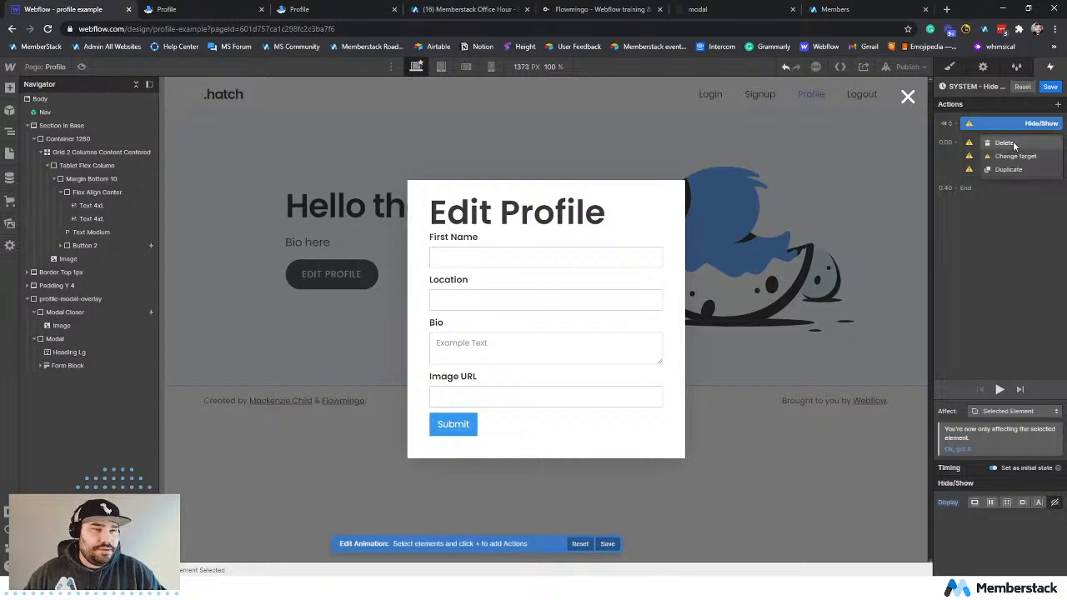
{"action": "left_click", "coordinate": [1014, 144]}
{"action": "right_click", "coordinate": [1009, 129]}
{"action": "left_click", "coordinate": [1005, 141]}
{"action": "right_click", "coordinate": [1006, 129]}
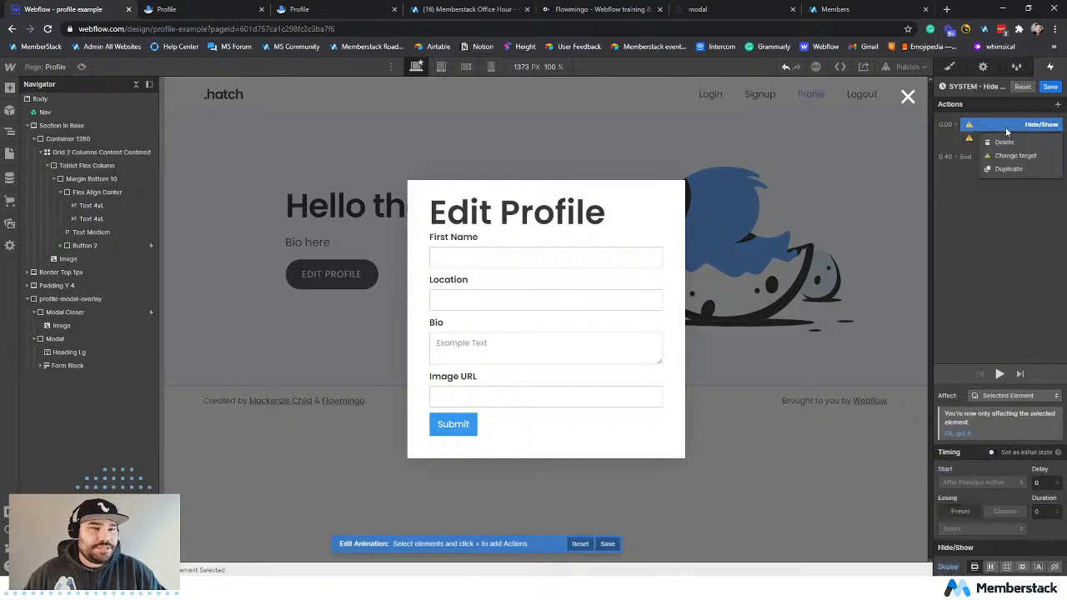
{"action": "left_click", "coordinate": [1004, 142]}
{"action": "right_click", "coordinate": [1006, 126]}
{"action": "left_click", "coordinate": [1005, 142]}
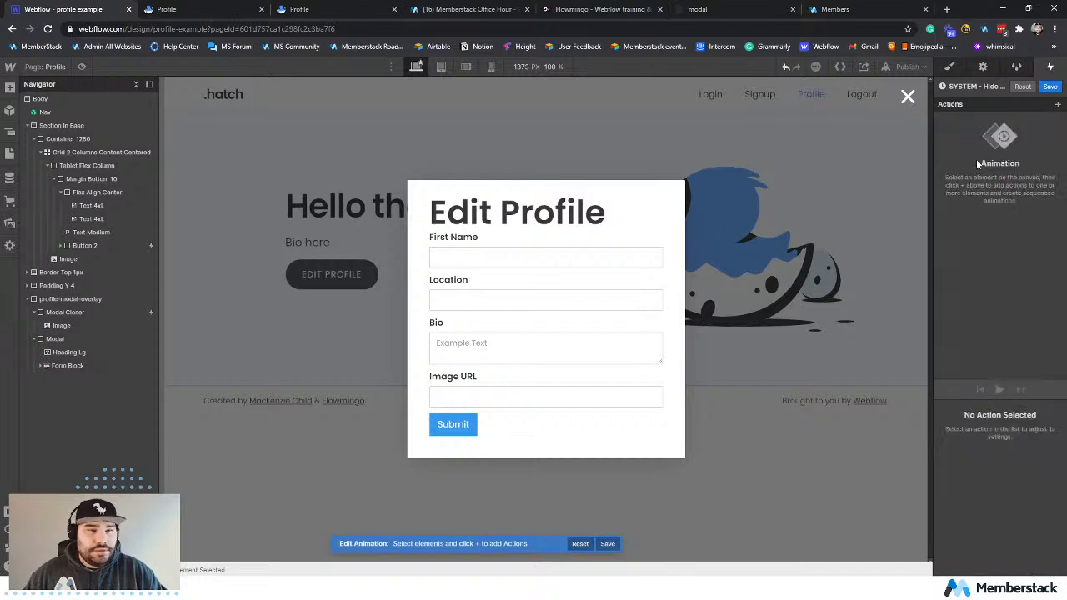
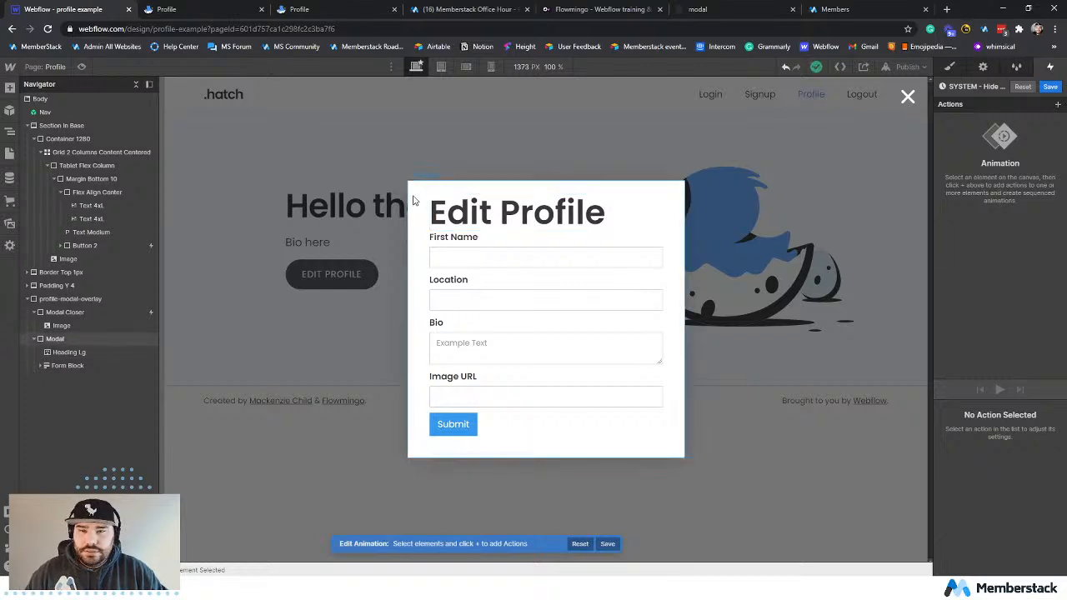
Add an opacity action of 0% for the Modal, affecting all elements with this class, and preview the fade.
{"action": "left_click", "coordinate": [415, 204]}
{"action": "left_click", "coordinate": [1057, 106]}
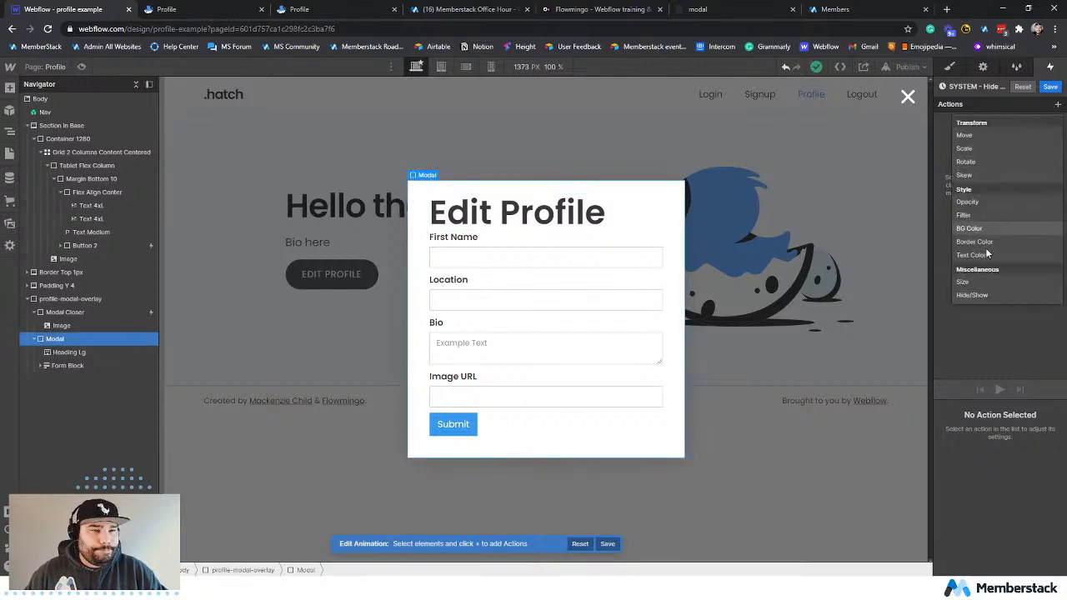
{"action": "left_click", "coordinate": [995, 200]}
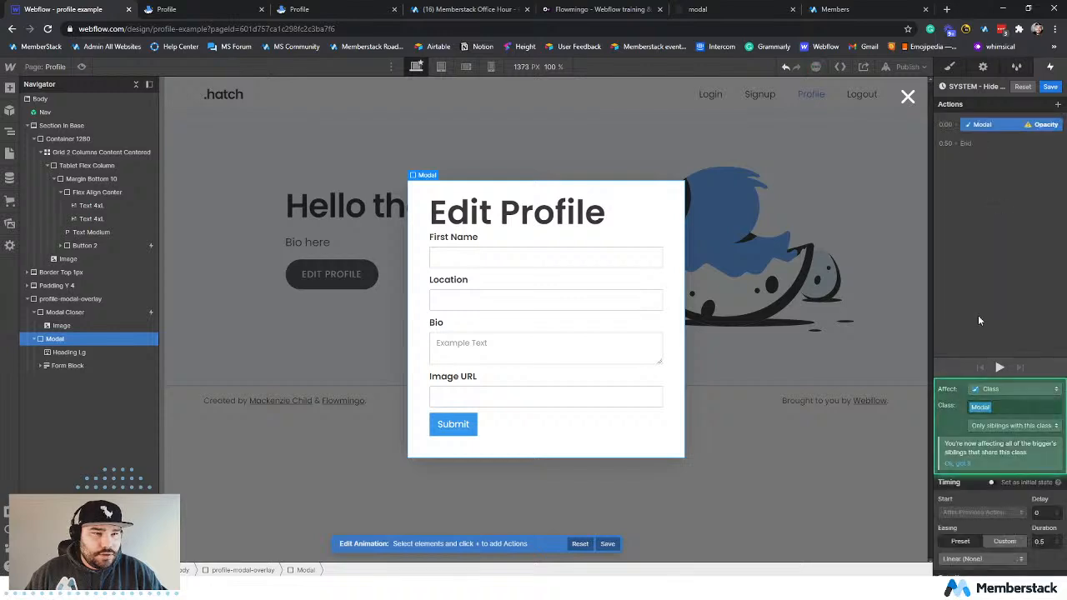
{"action": "left_click", "coordinate": [995, 427]}
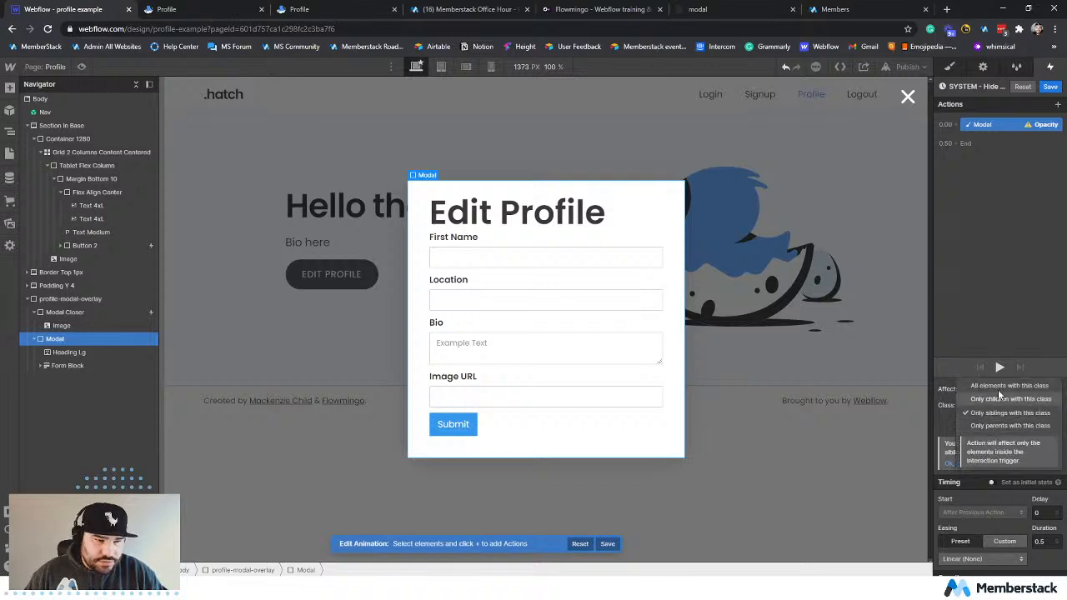
{"action": "left_click", "coordinate": [997, 389]}
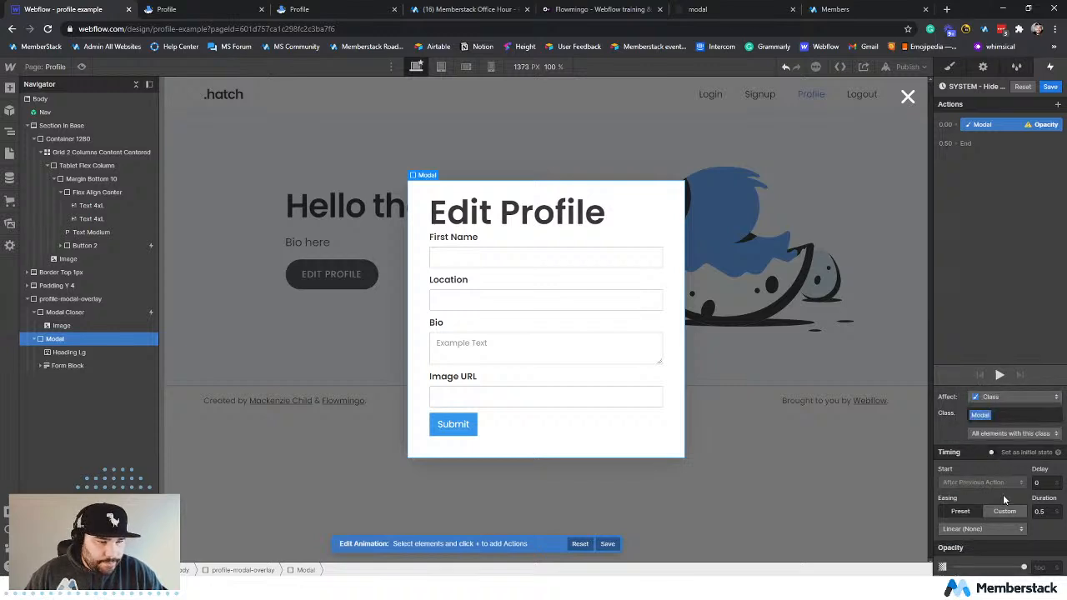
{"action": "left_click_drag", "start_coordinate": [1027, 568], "coordinate": [954, 567]}
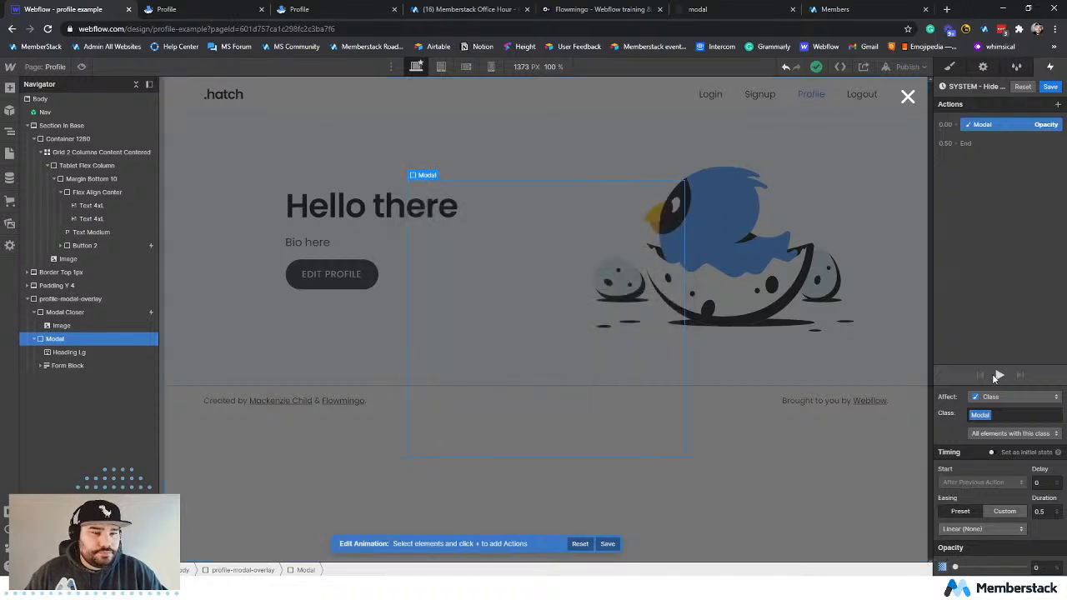
{"action": "left_click", "coordinate": [999, 376]}
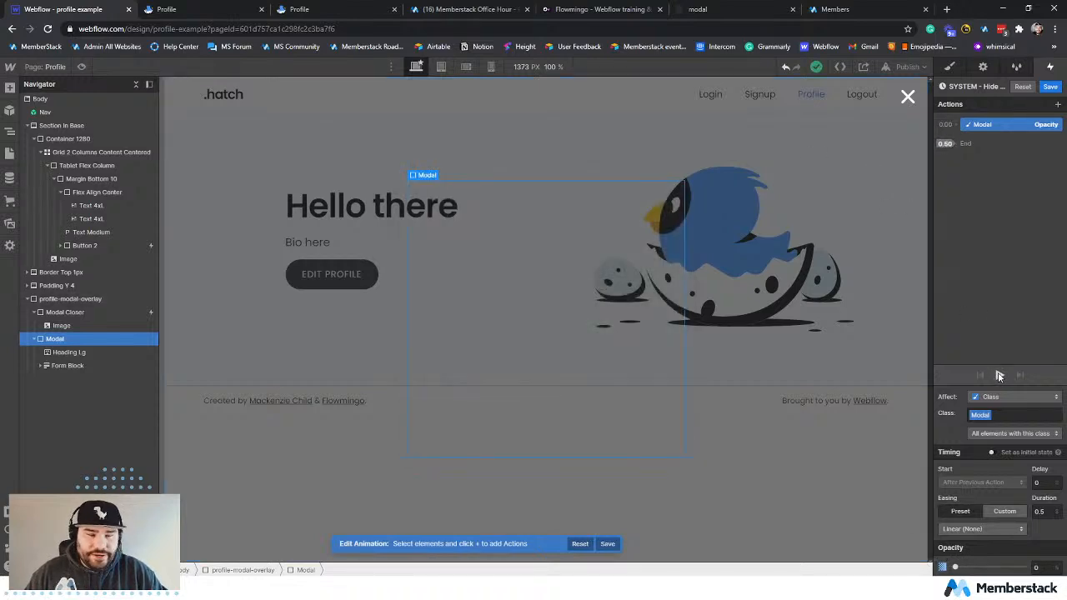
{"action": "left_click", "coordinate": [999, 376]}
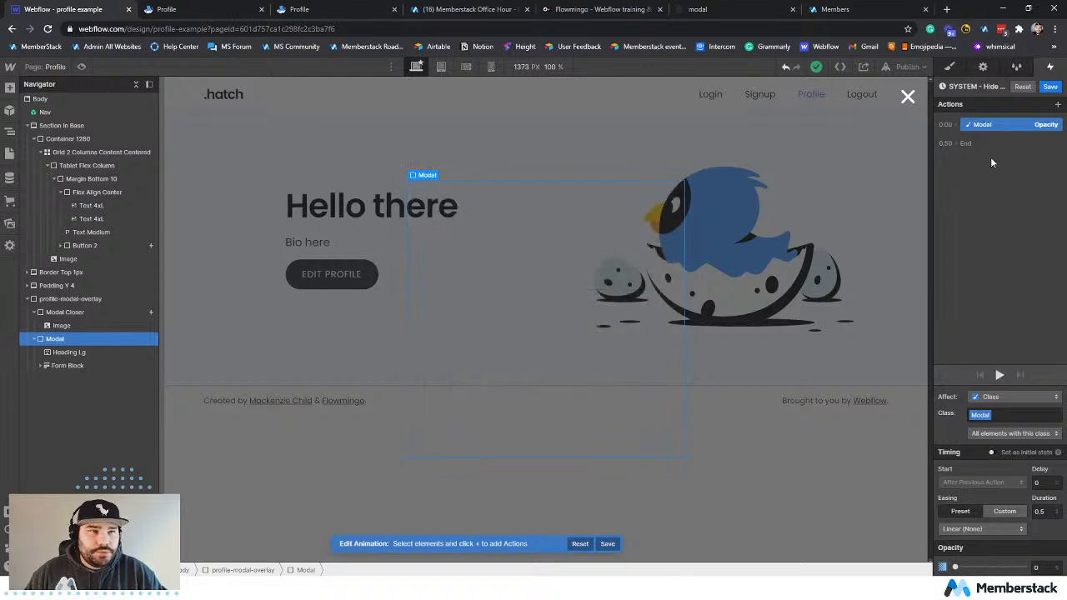
Add an opacity action of 0% for the Modal Closer element in the same animation.
{"action": "left_click", "coordinate": [75, 324]}
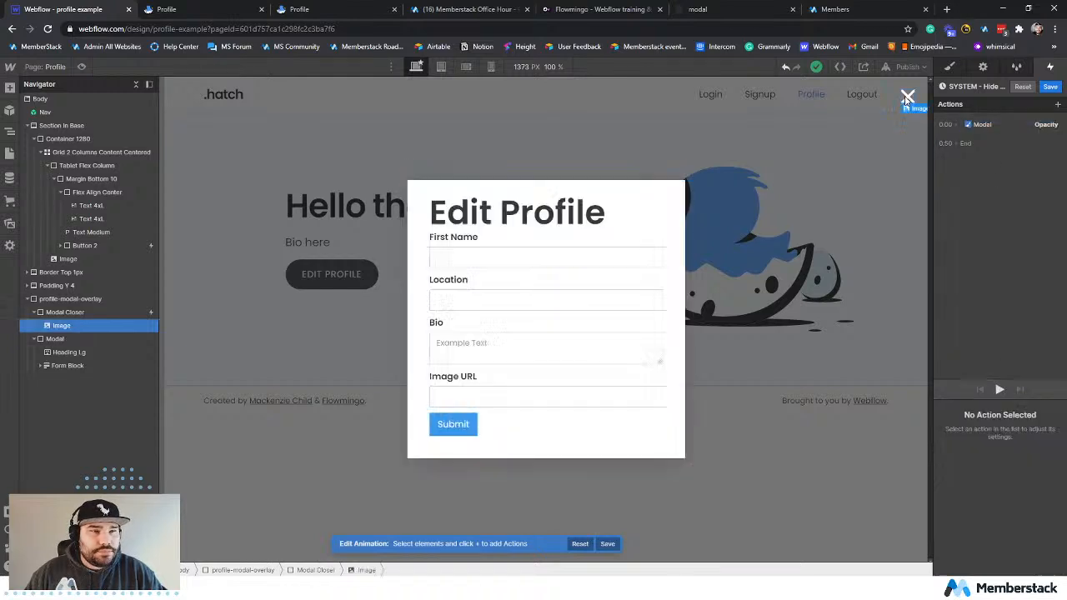
{"action": "left_click", "coordinate": [104, 311]}
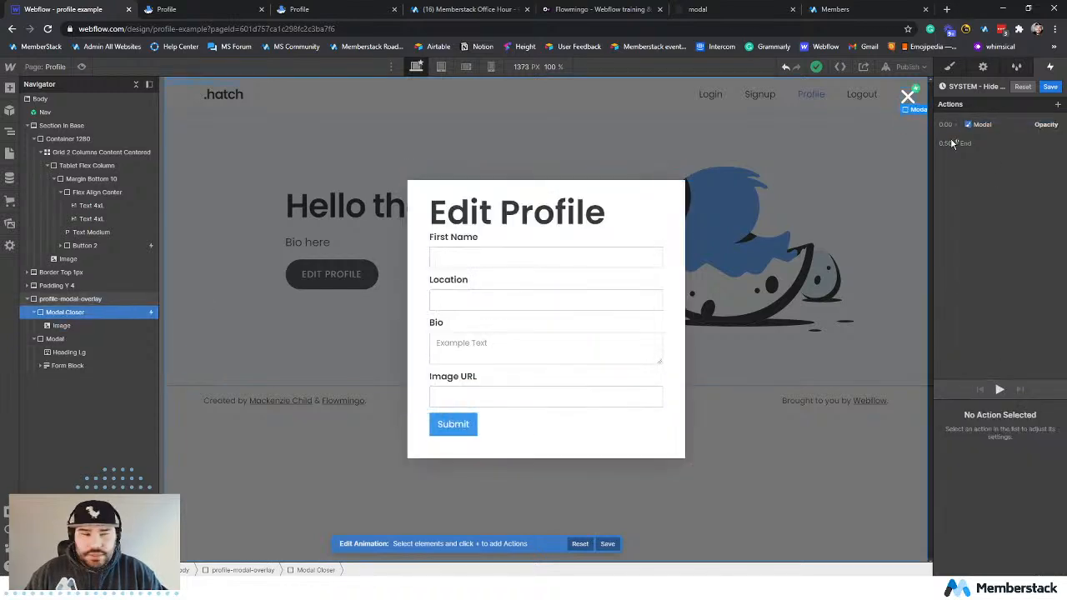
{"action": "left_click", "coordinate": [1058, 104]}
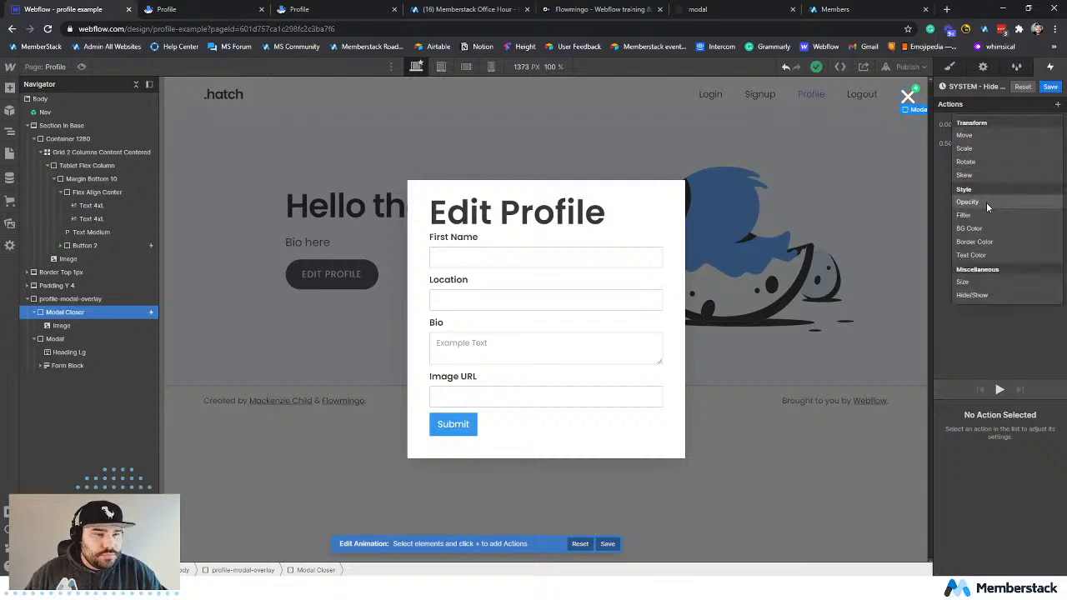
{"action": "left_click", "coordinate": [986, 202]}
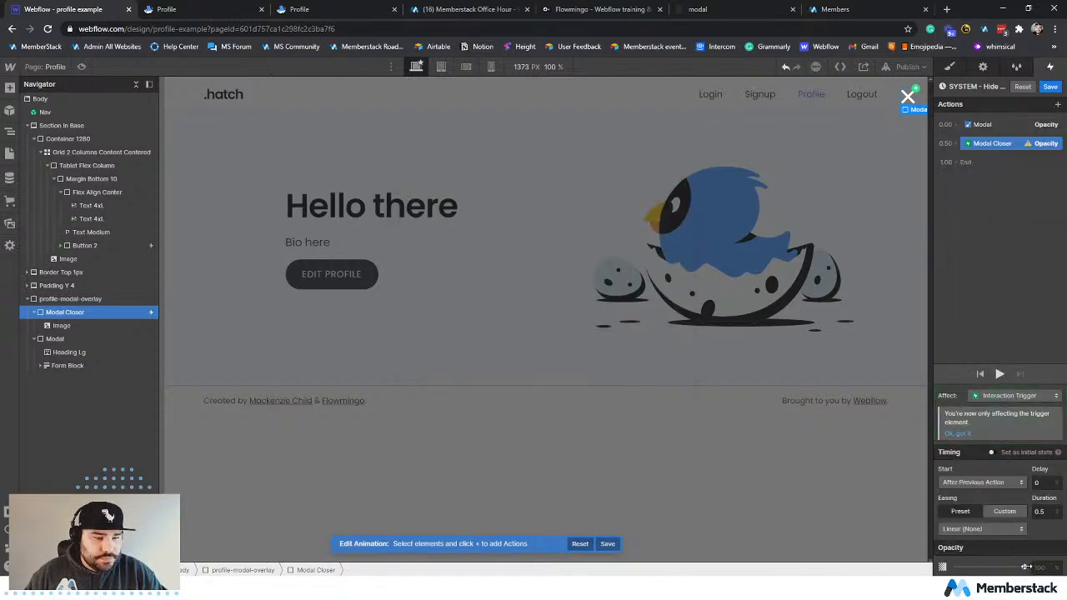
{"action": "left_click_drag", "start_coordinate": [1025, 566], "coordinate": [923, 564]}
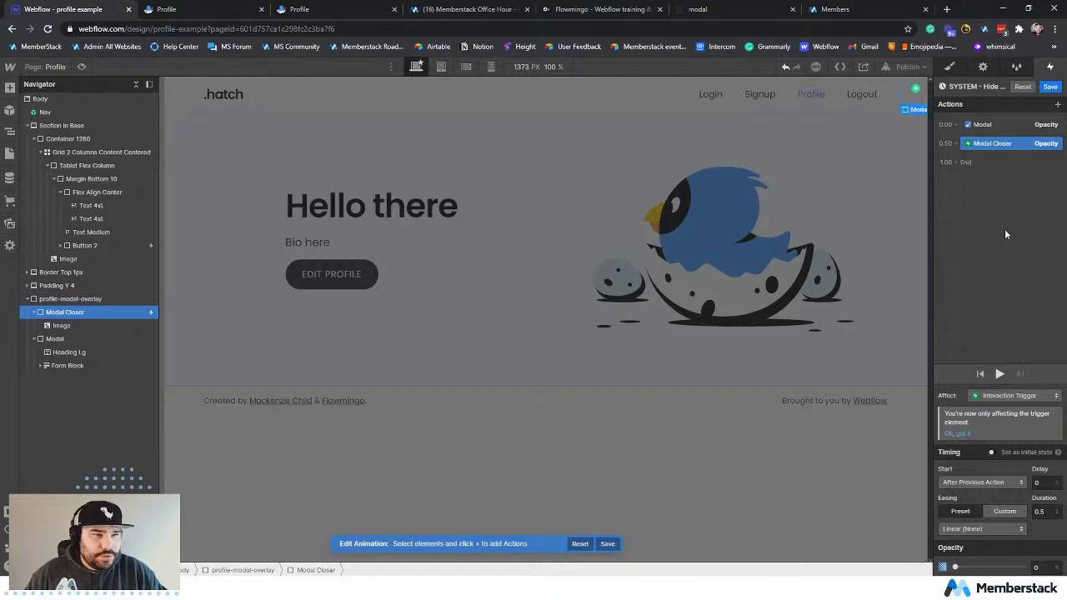
Make the Modal Closer opacity action affect all elements with its class and start with the previous action.
{"action": "left_click", "coordinate": [1017, 396]}
{"action": "left_click", "coordinate": [991, 357]}
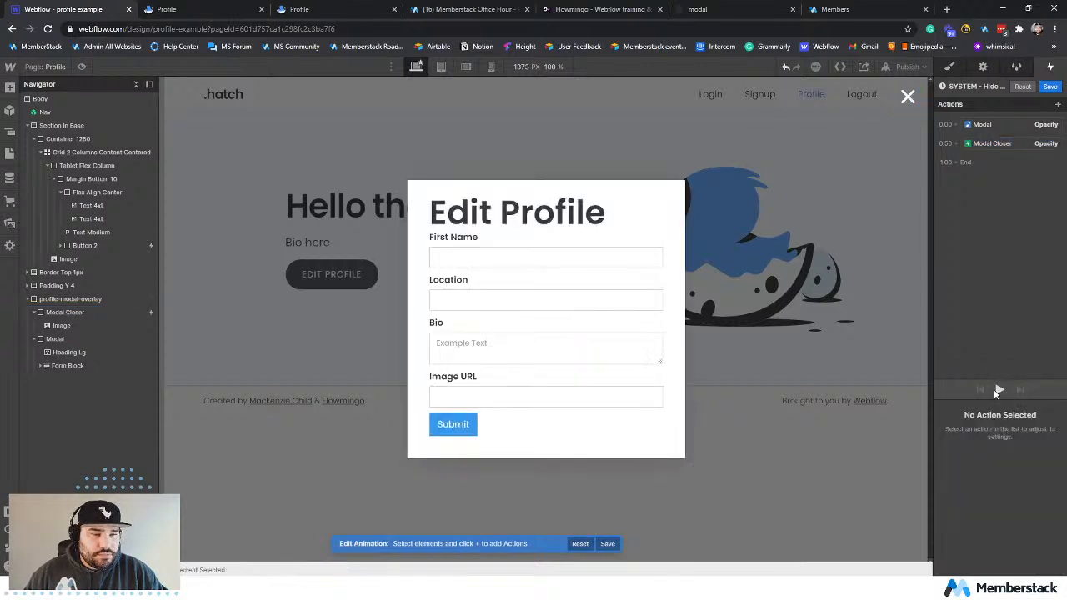
{"action": "left_click", "coordinate": [1014, 142]}
{"action": "left_click", "coordinate": [1000, 395]}
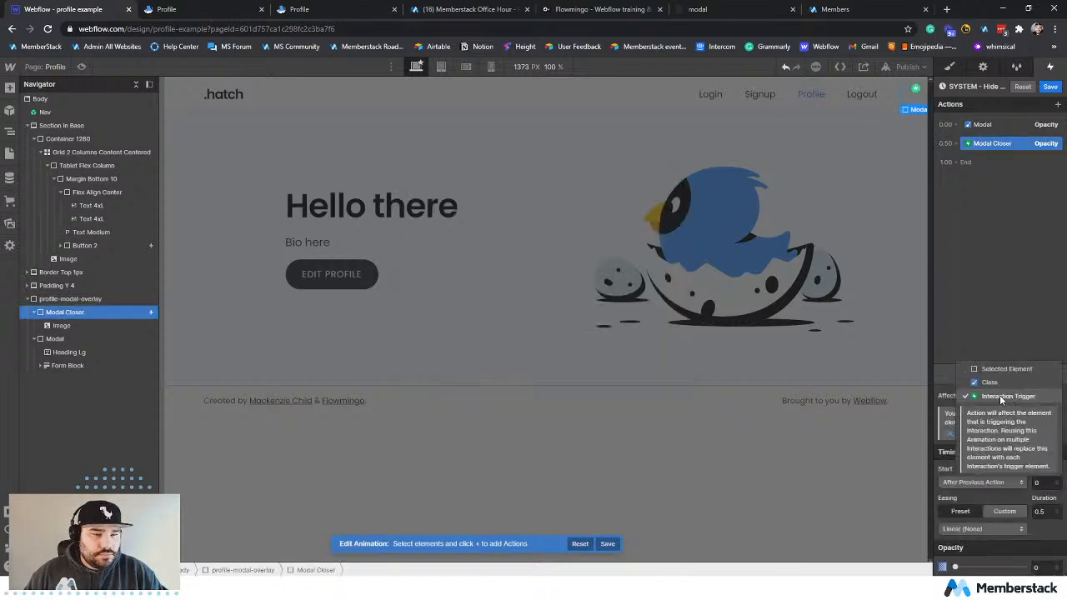
{"action": "left_click", "coordinate": [1004, 380]}
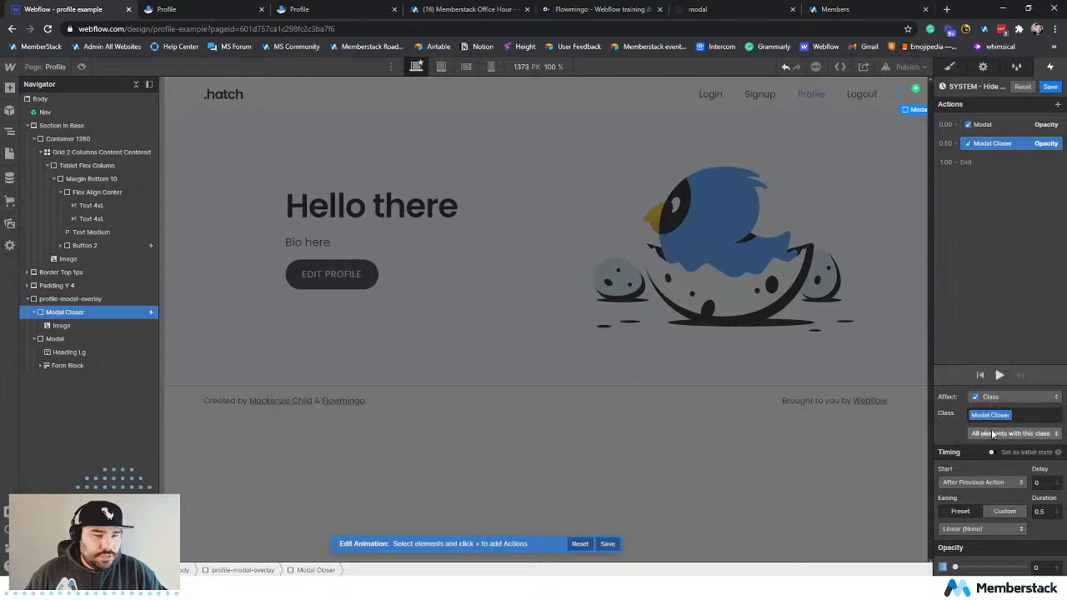
{"action": "left_click", "coordinate": [977, 314]}
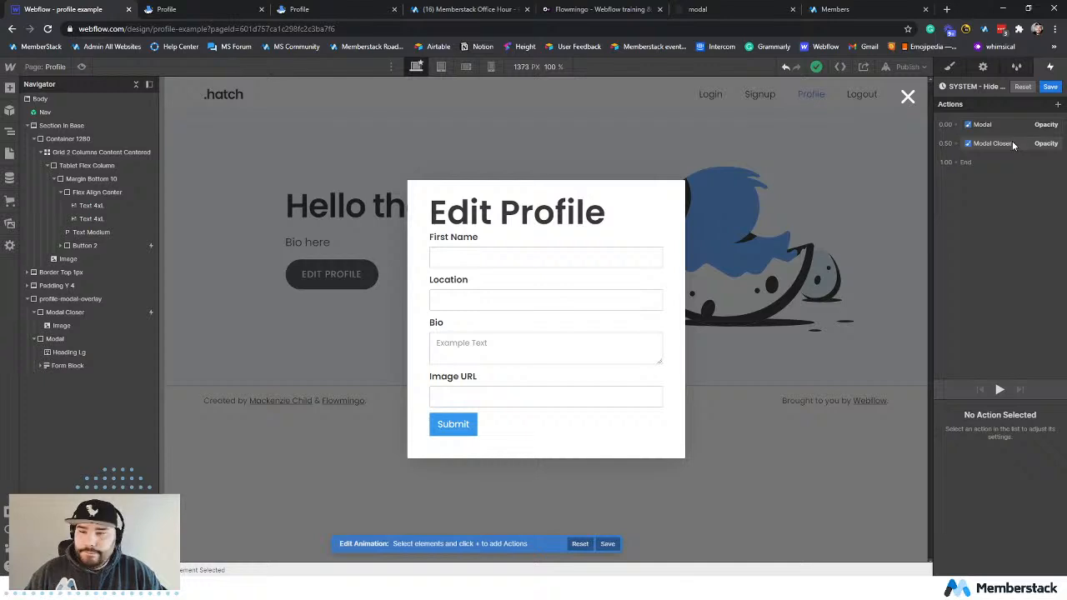
{"action": "left_click", "coordinate": [1011, 144]}
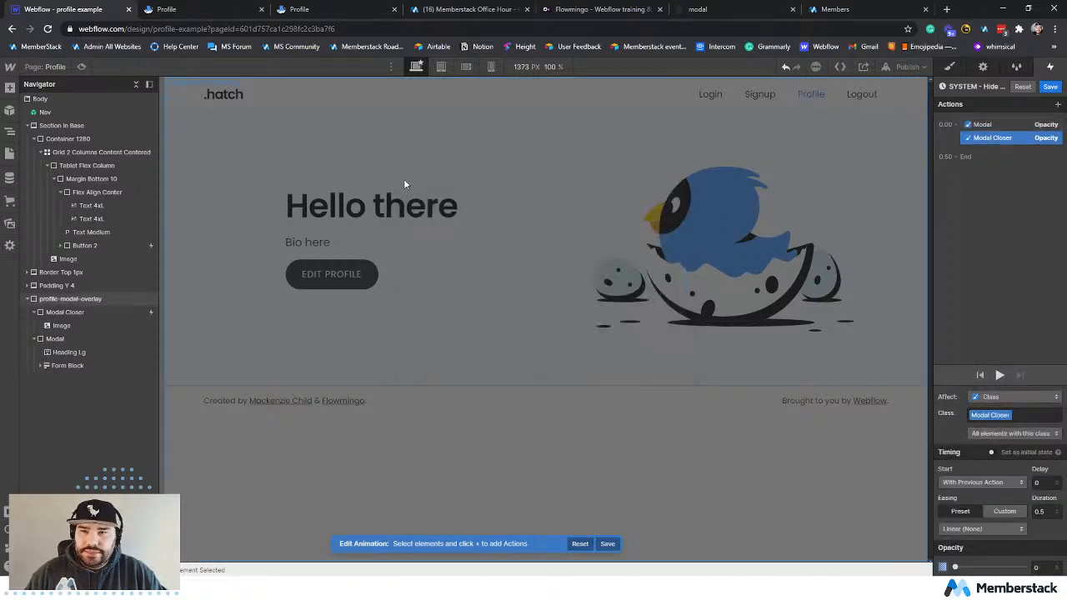
Add a 0% opacity action for profile-modal-overlay, affecting all elements with this class and starting with the previous action.
{"action": "left_click", "coordinate": [281, 398]}
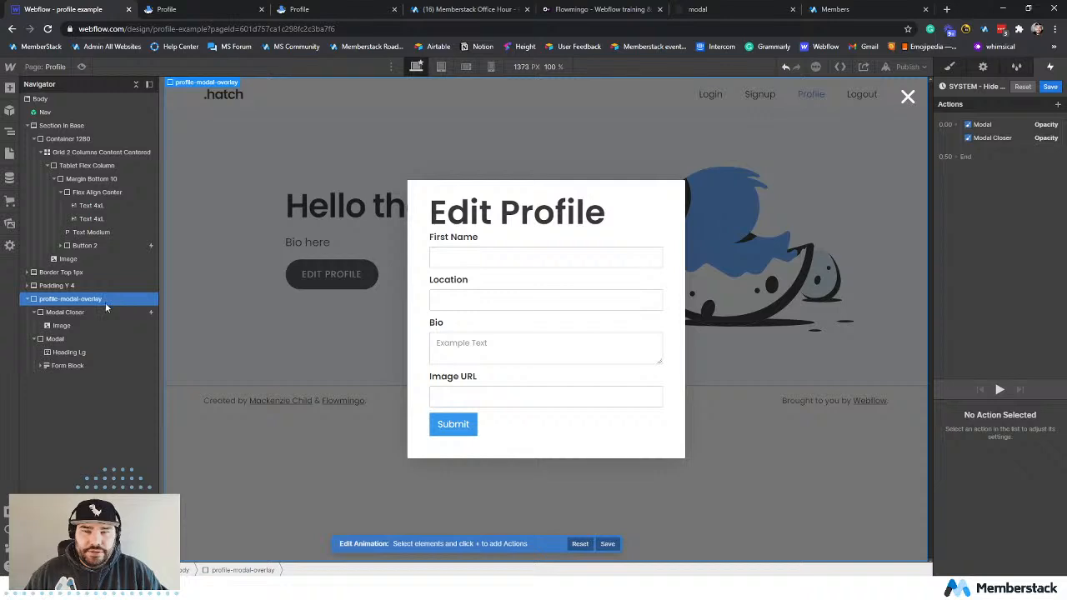
{"action": "left_click", "coordinate": [1056, 104]}
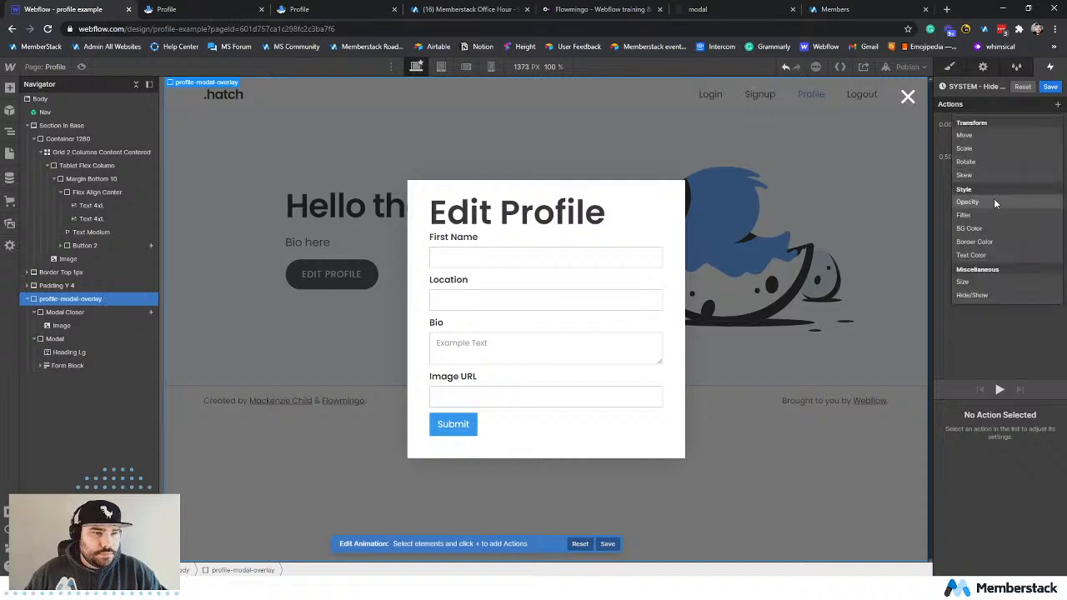
{"action": "left_click", "coordinate": [967, 202]}
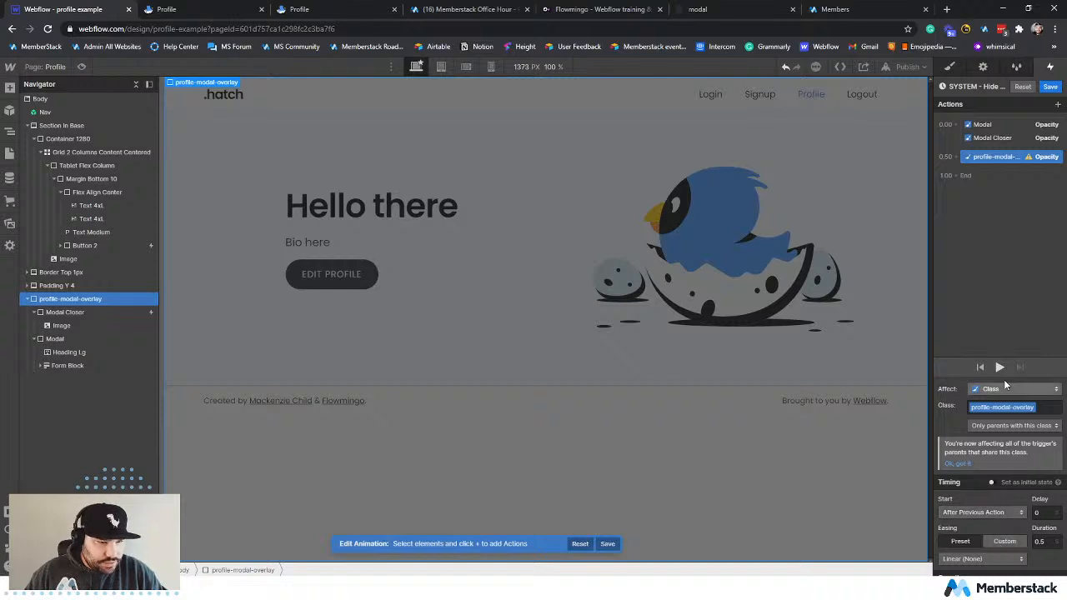
{"action": "scroll", "coordinate": [982, 422], "scroll_direction": "down", "scroll_amount": 1}
{"action": "scroll", "coordinate": [977, 469], "scroll_direction": "up", "scroll_amount": 1}
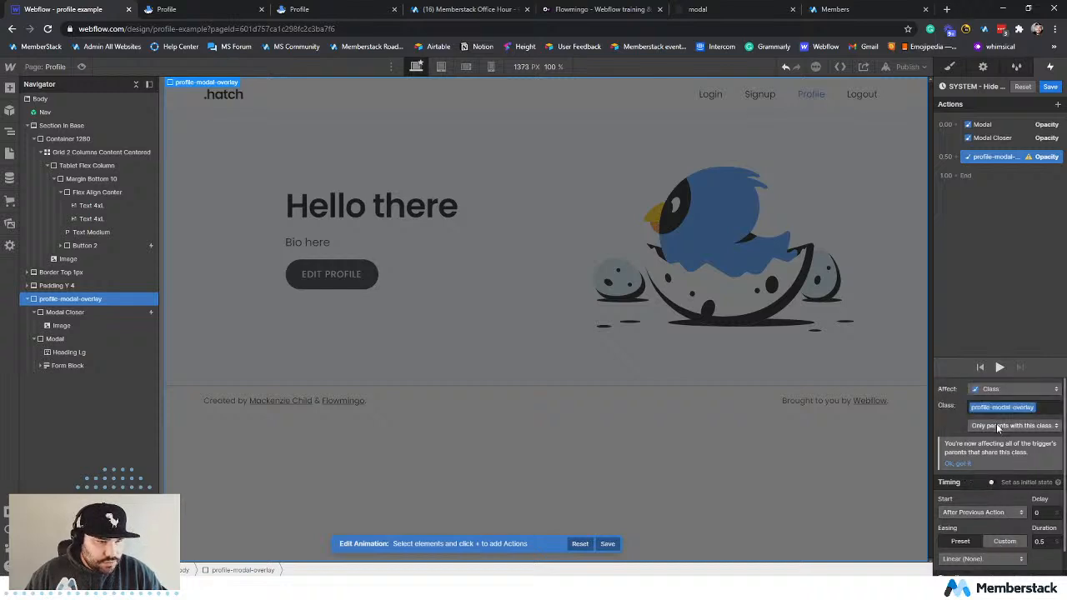
{"action": "left_click", "coordinate": [1000, 425]}
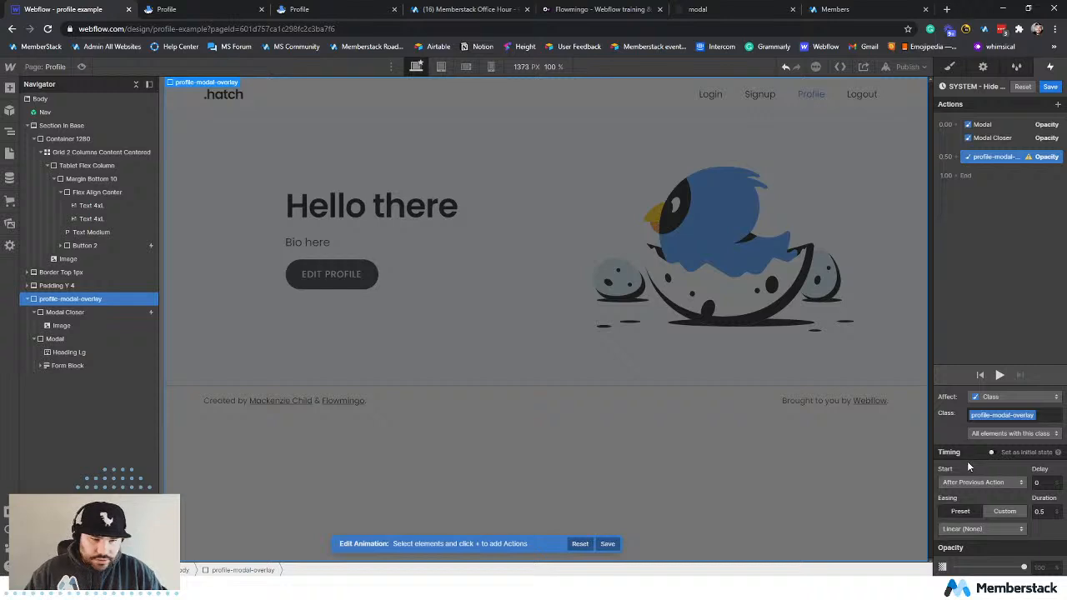
{"action": "left_click_drag", "start_coordinate": [1023, 567], "coordinate": [954, 567]}
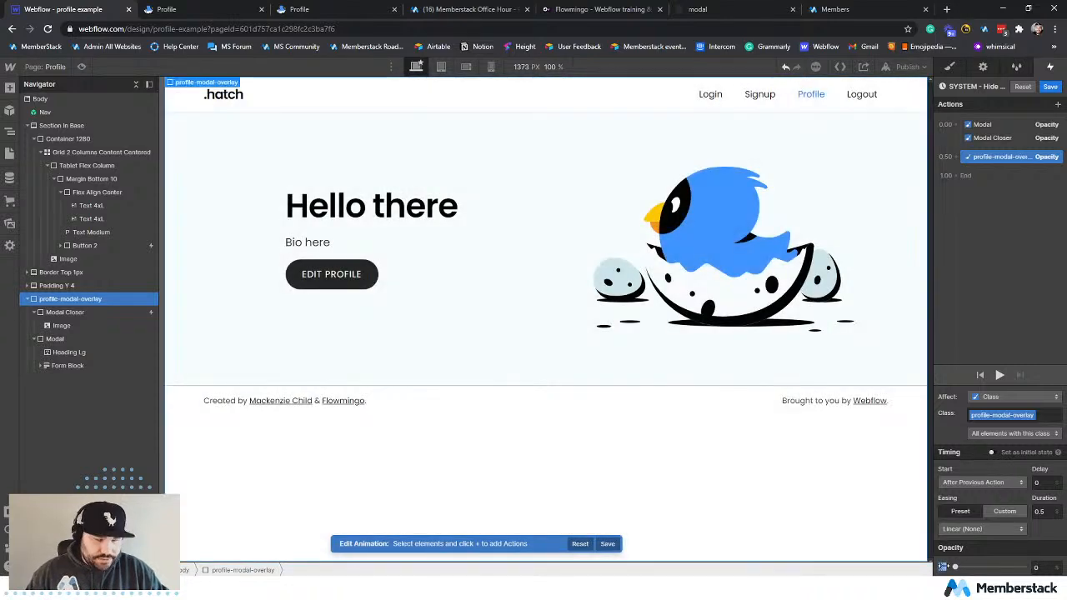
{"action": "left_click_drag", "start_coordinate": [995, 164], "coordinate": [1000, 146]}
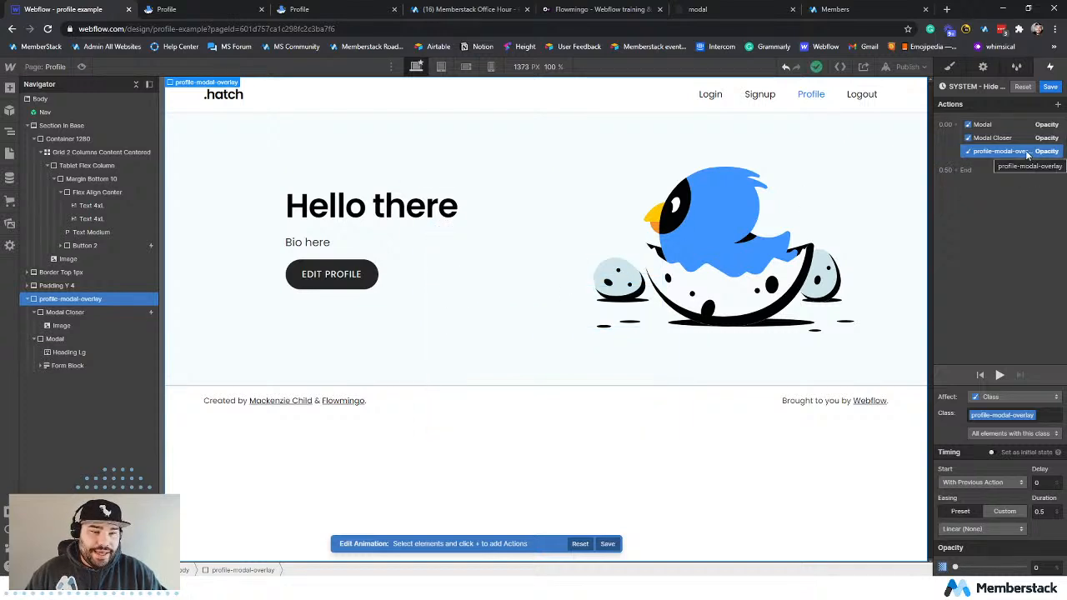
Add a Hide/Show action after the fades that sets profile-modal-overlay's display to none, and save the animation.
{"action": "left_click", "coordinate": [1058, 104]}
{"action": "left_click", "coordinate": [973, 295]}
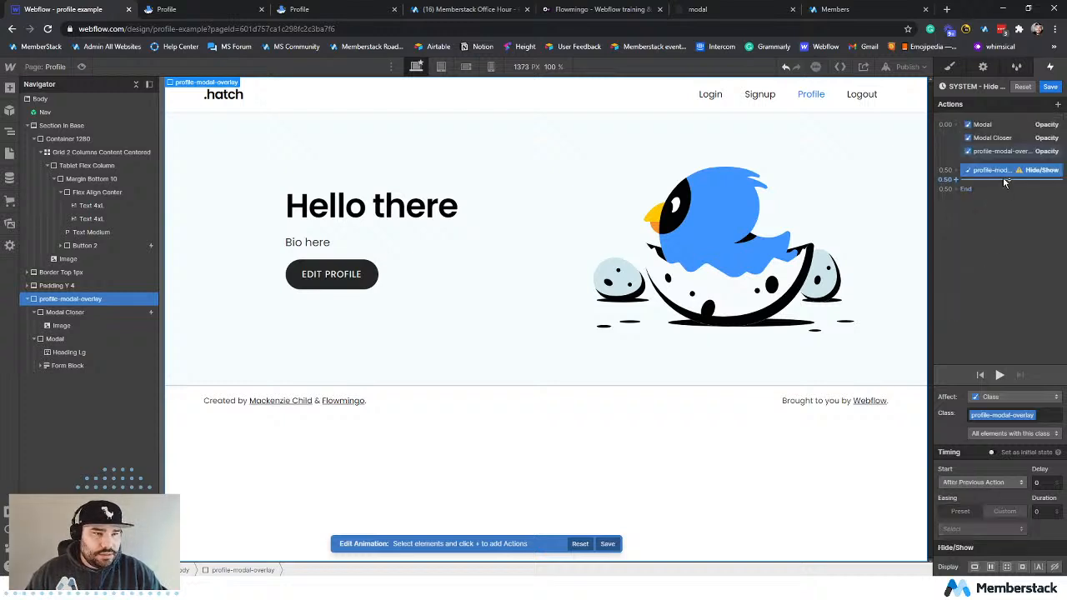
{"action": "left_click", "coordinate": [1055, 568]}
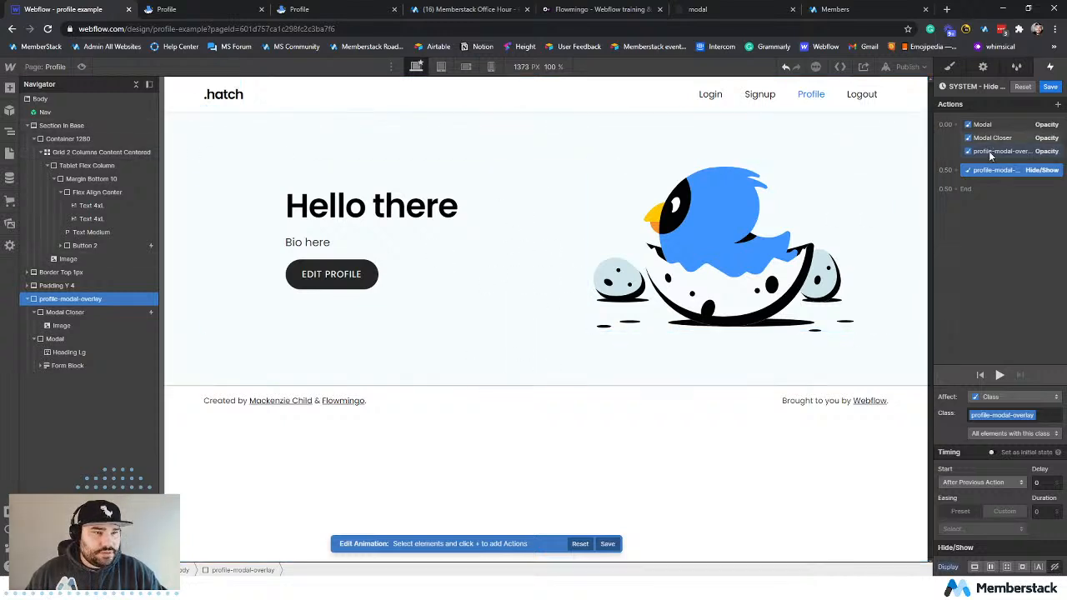
{"action": "left_click", "coordinate": [999, 375]}
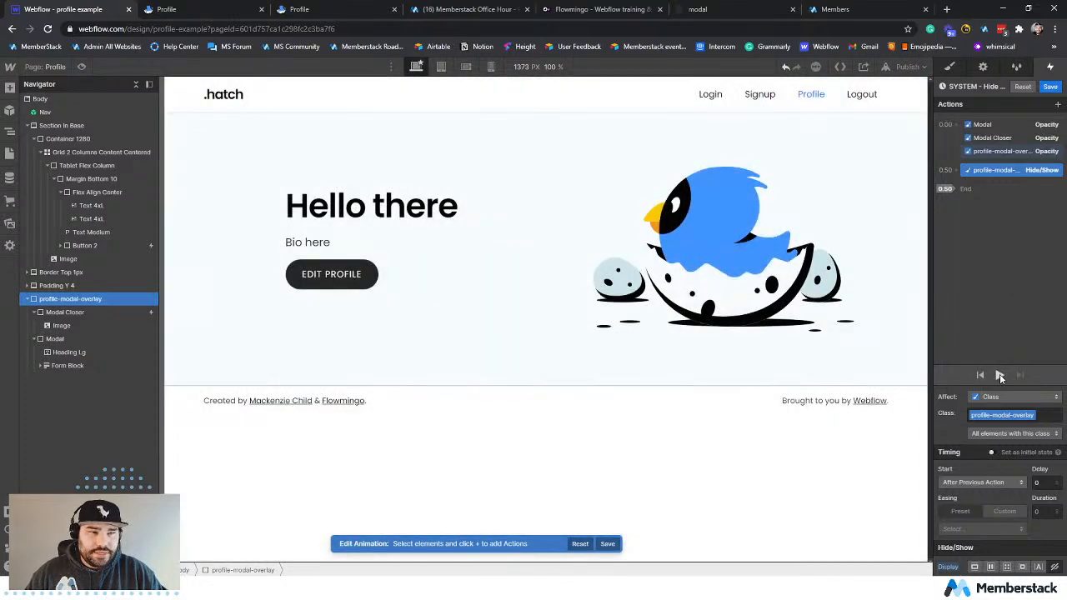
{"action": "left_click", "coordinate": [913, 68]}
{"action": "left_click", "coordinate": [1047, 87]}
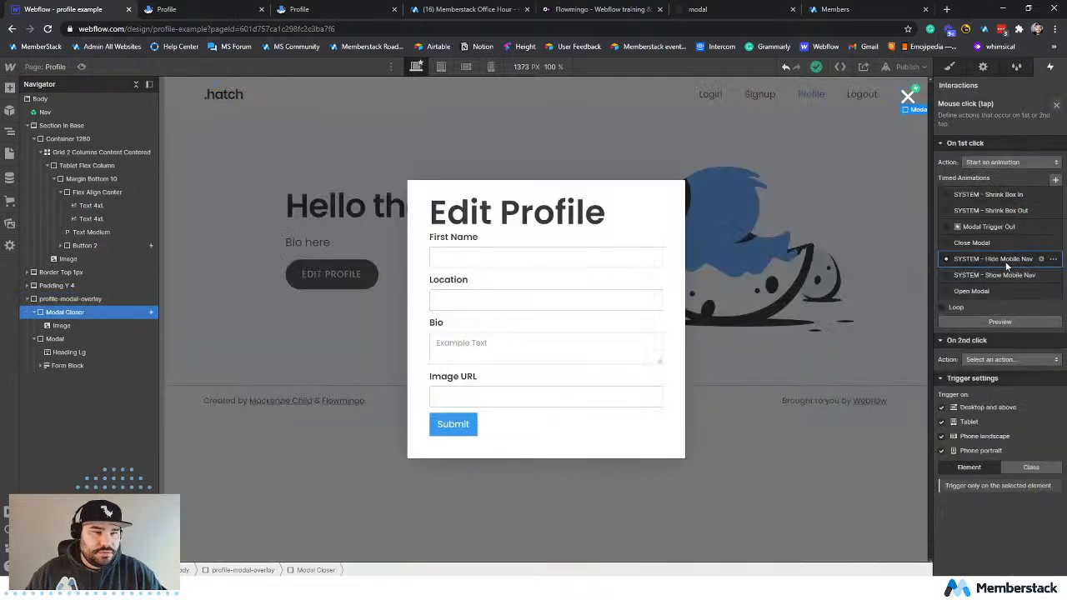
Check the actions of SYSTEM - Show Mobile Nav and SYSTEM - Hide Mobile Nav, keeping SYSTEM - Hide Mobile Nav as Modal Closer's click animation.
{"action": "left_click", "coordinate": [1008, 261]}
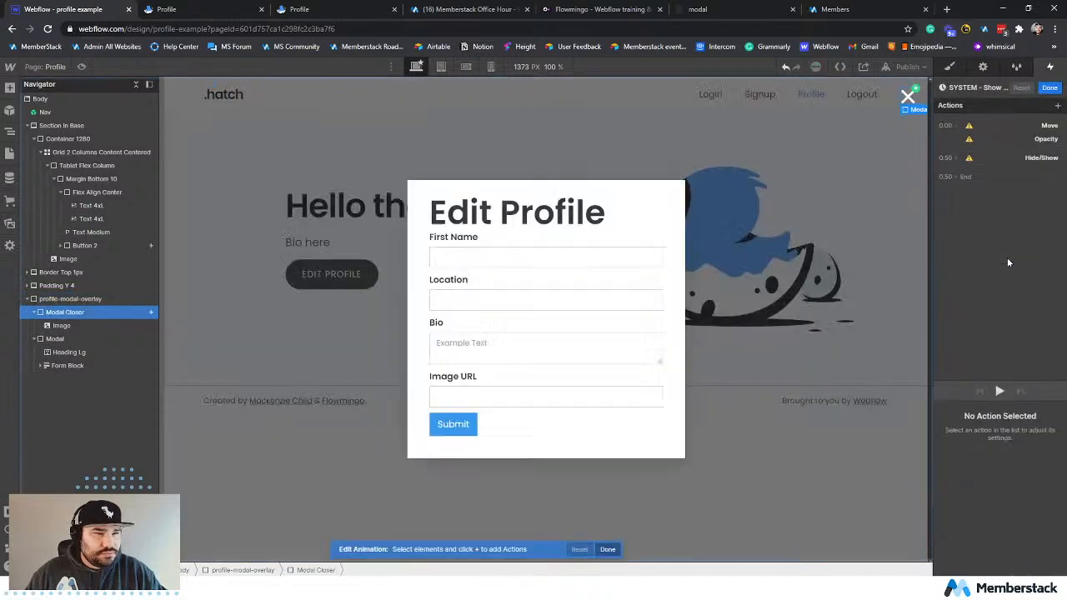
{"action": "left_click", "coordinate": [1055, 90]}
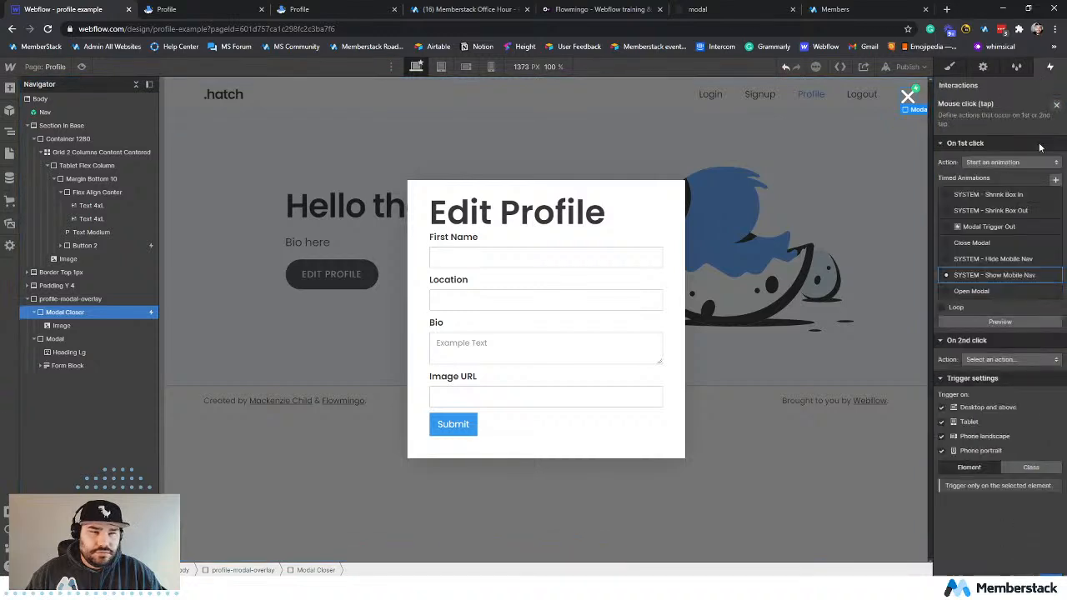
{"action": "left_click", "coordinate": [1004, 243]}
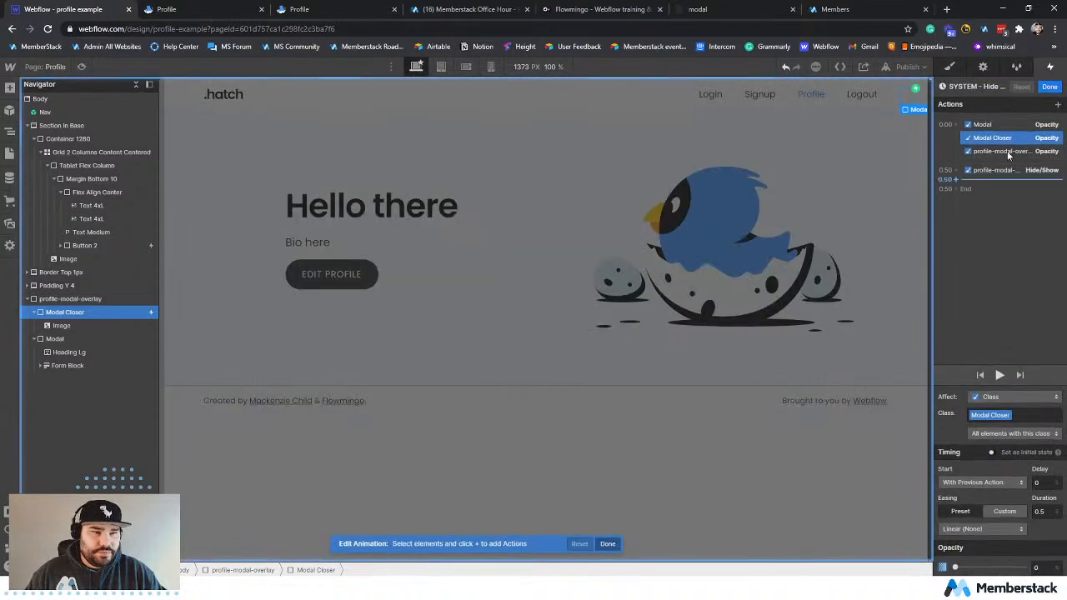
{"action": "left_click", "coordinate": [1049, 86]}
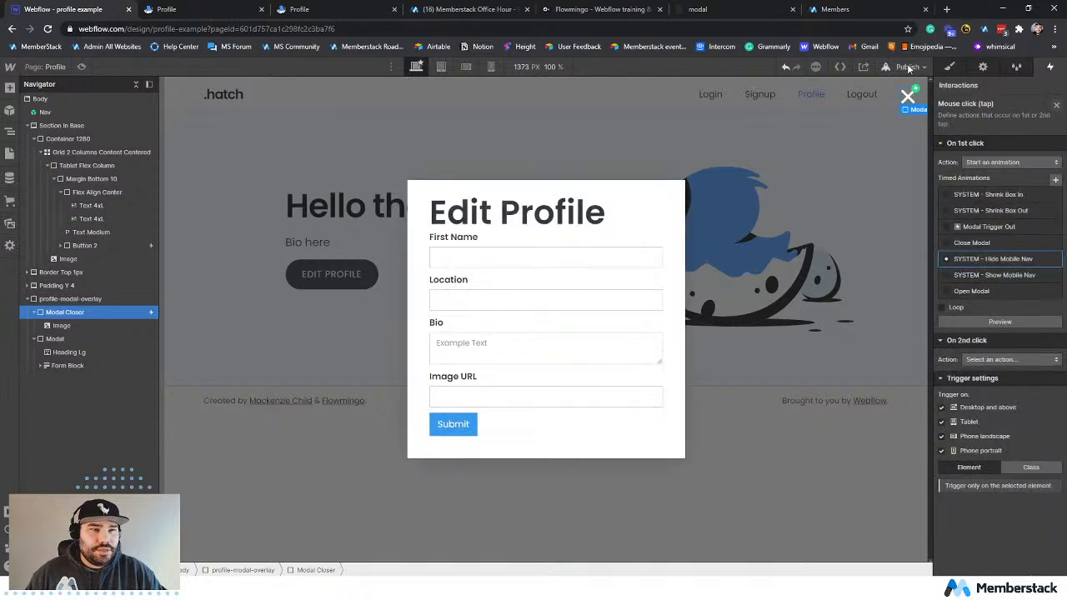
Publish the site to profile-example.webflow.io and reload the live Profile page.
{"action": "left_click", "coordinate": [908, 67]}
{"action": "left_click", "coordinate": [855, 227]}
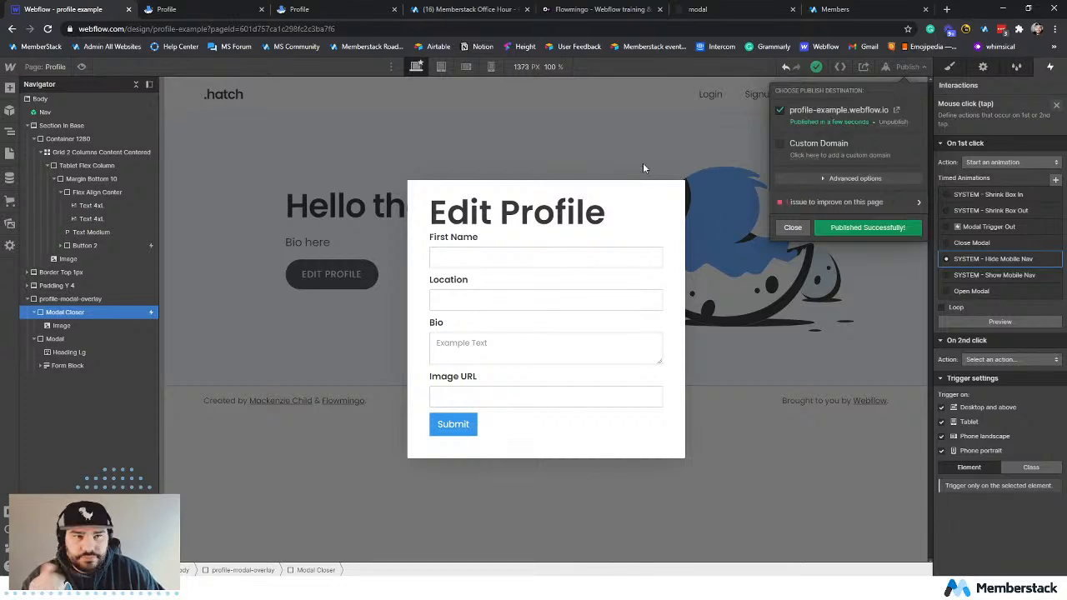
{"action": "left_click", "coordinate": [166, 9]}
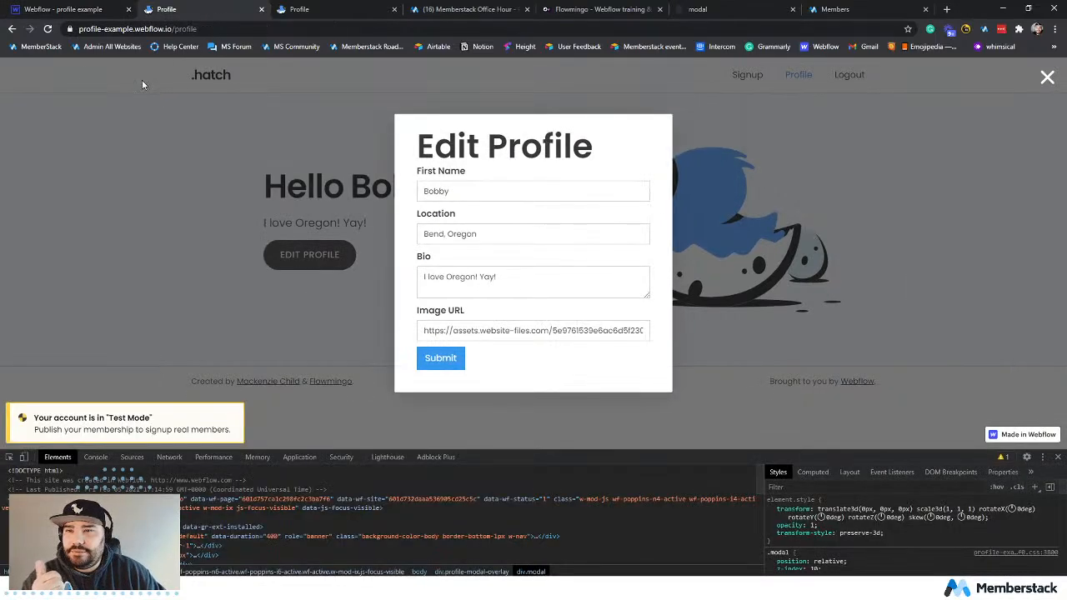
{"action": "left_click", "coordinate": [51, 31]}
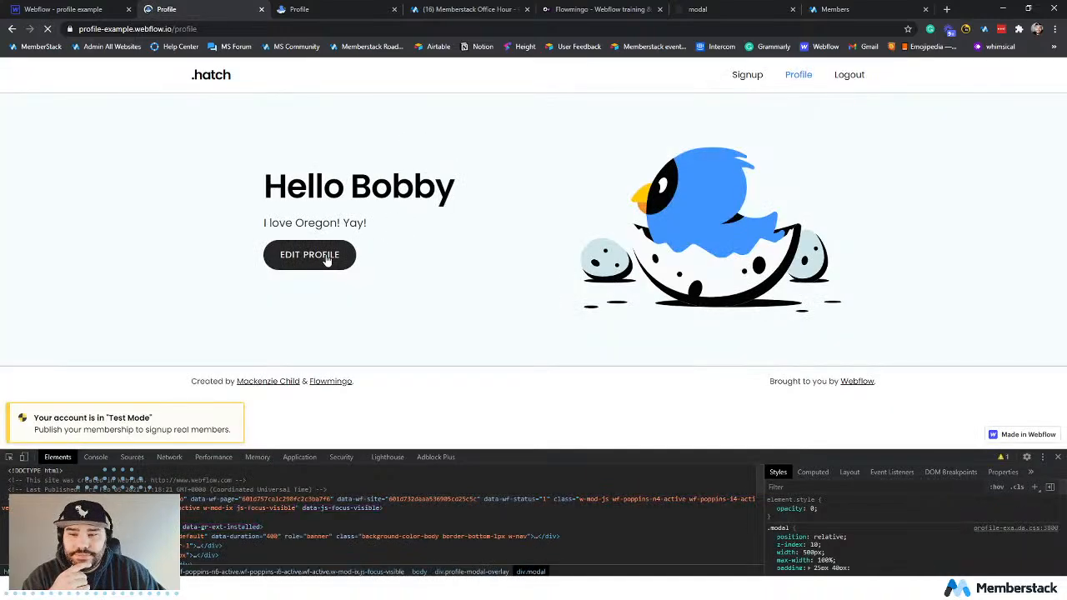
Test the Edit Profile modal on the live page by opening it and closing it with its close icon several times.
{"action": "left_click", "coordinate": [327, 258]}
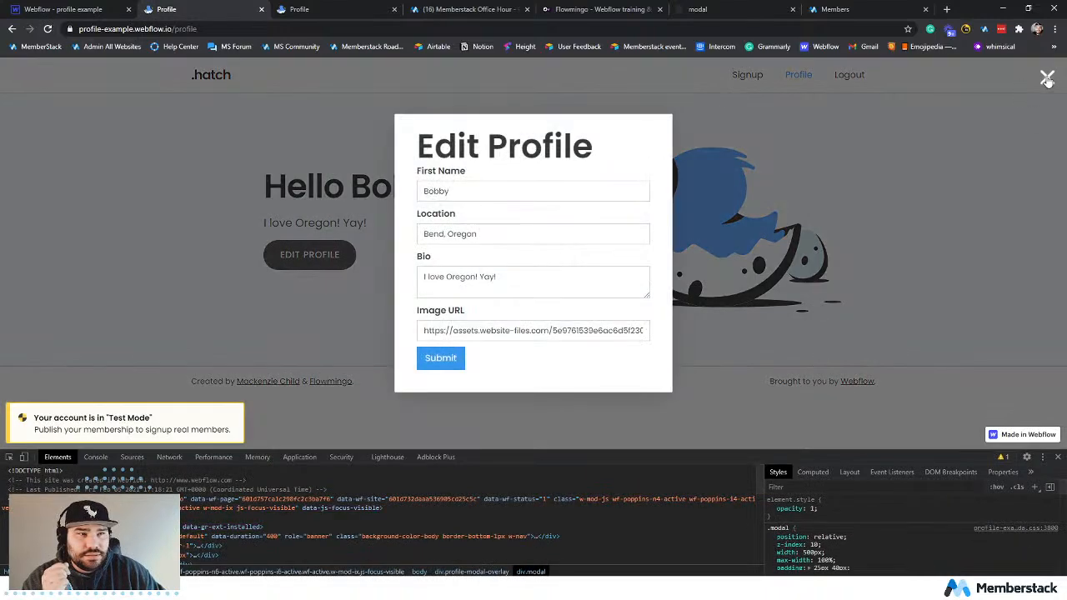
{"action": "left_click", "coordinate": [1046, 79]}
{"action": "mouse_move", "coordinate": [528, 260]}
{"action": "left_mouse_down"}
{"action": "mouse_move", "coordinate": [528, 215]}
{"action": "mouse_move", "coordinate": [531, 278]}
{"action": "left_mouse_up"}
{"action": "left_click_drag", "start_coordinate": [381, 133], "coordinate": [685, 365]}
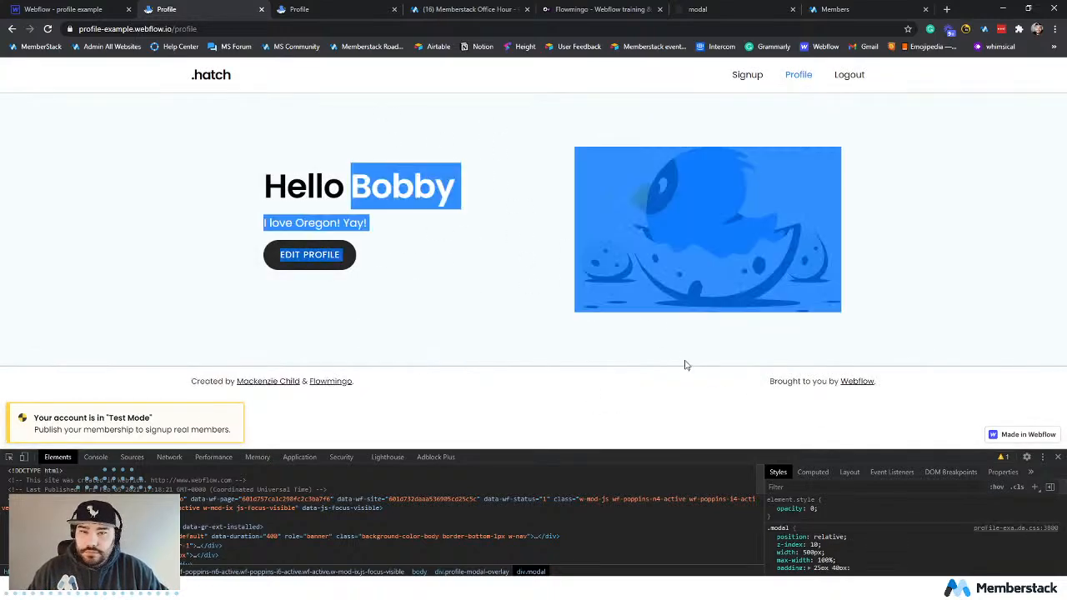
{"action": "left_click", "coordinate": [463, 232]}
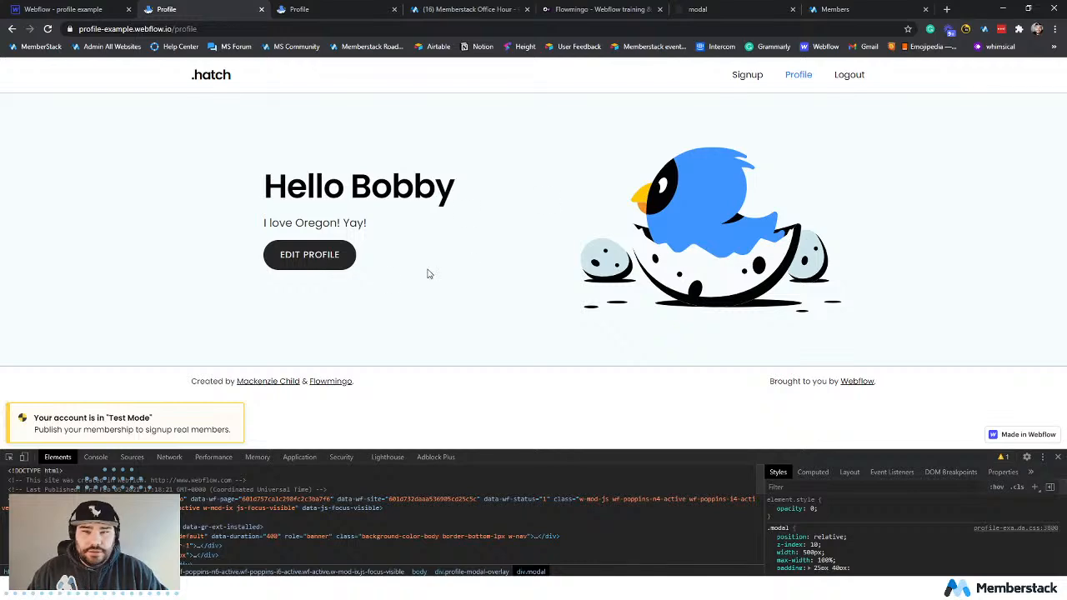
{"action": "left_click", "coordinate": [312, 263]}
{"action": "left_click", "coordinate": [1047, 78]}
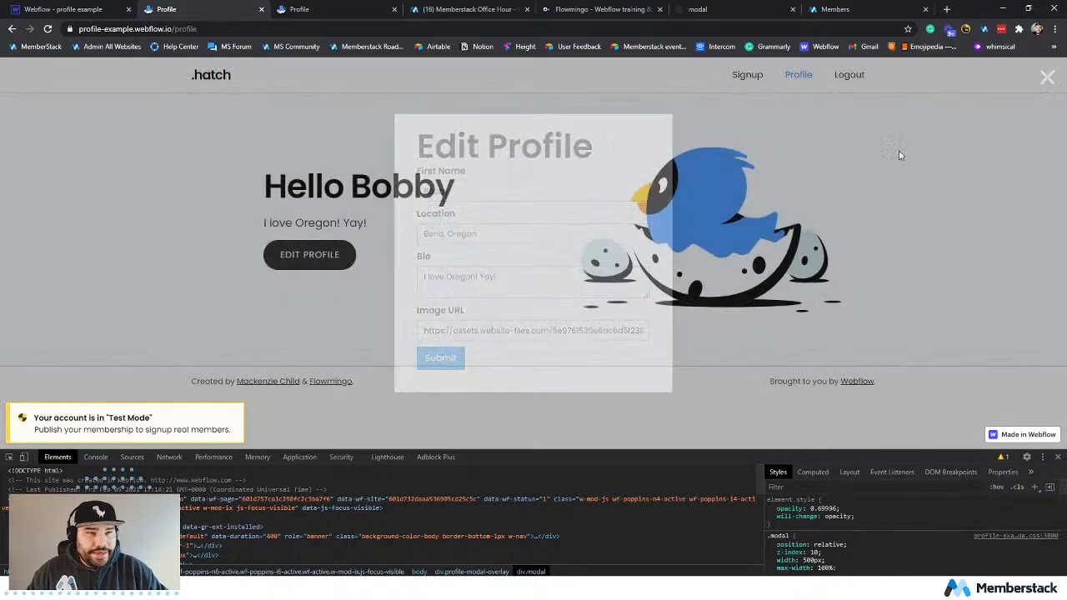
{"action": "left_click", "coordinate": [310, 258]}
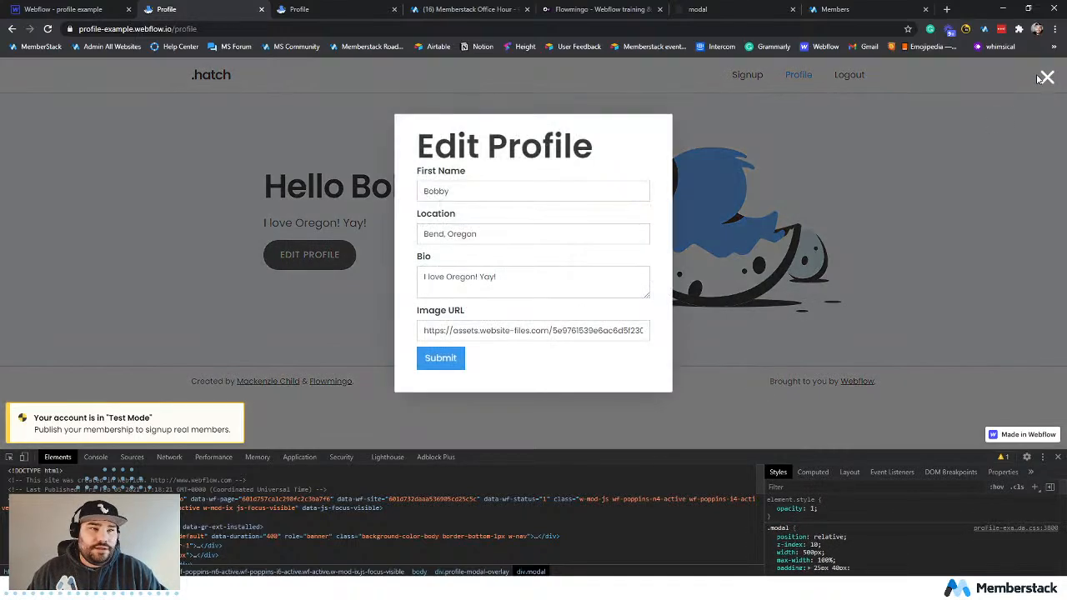
{"action": "left_click", "coordinate": [1042, 79]}
In the Edit Profile modal, replace the bio with "I'm moving in with you!" and submit the form.
{"action": "left_click", "coordinate": [305, 255]}
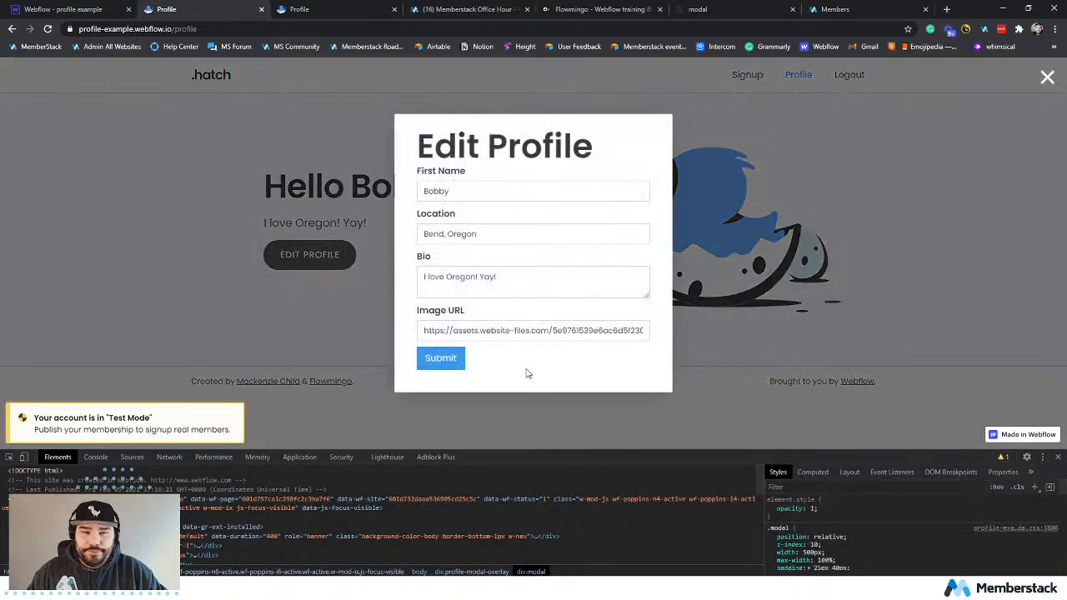
{"action": "left_click", "coordinate": [517, 280]}
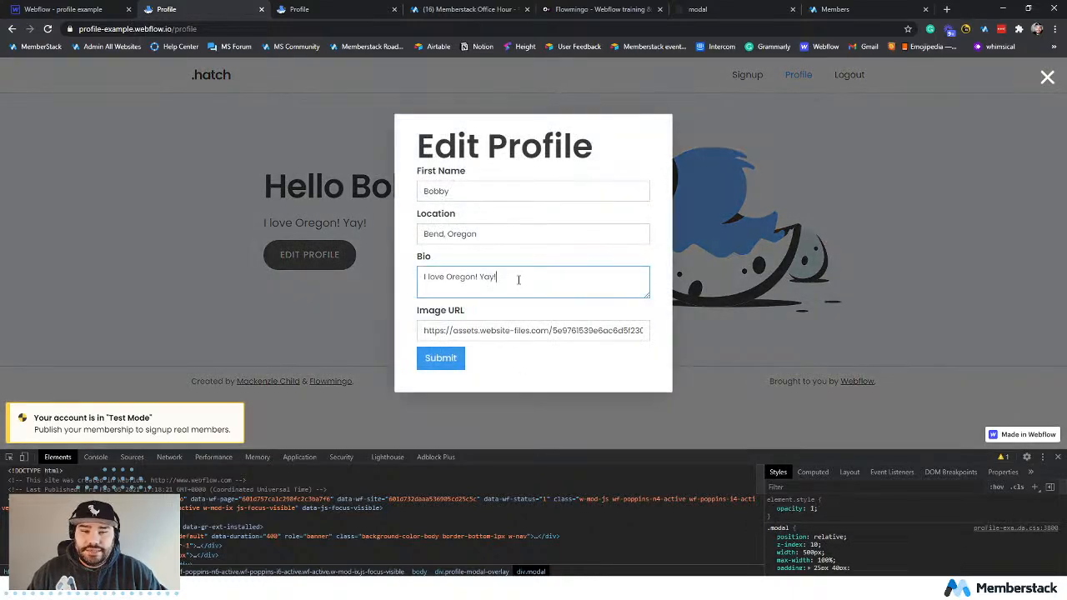
{"action": "left_click_drag", "start_coordinate": [505, 279], "coordinate": [425, 277]}
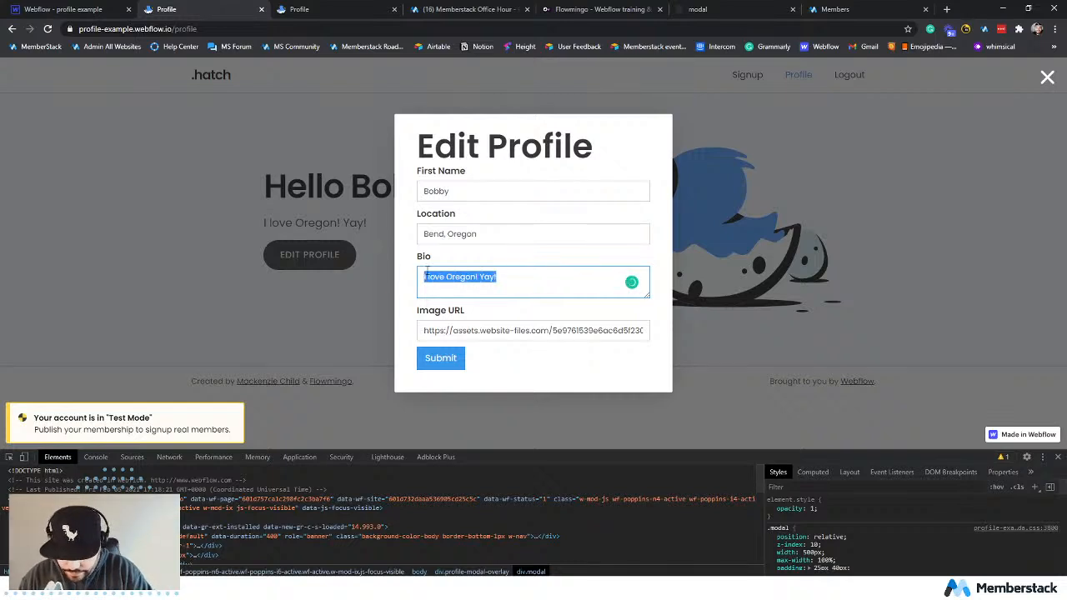
{"action": "key", "text": "BackSpace"}
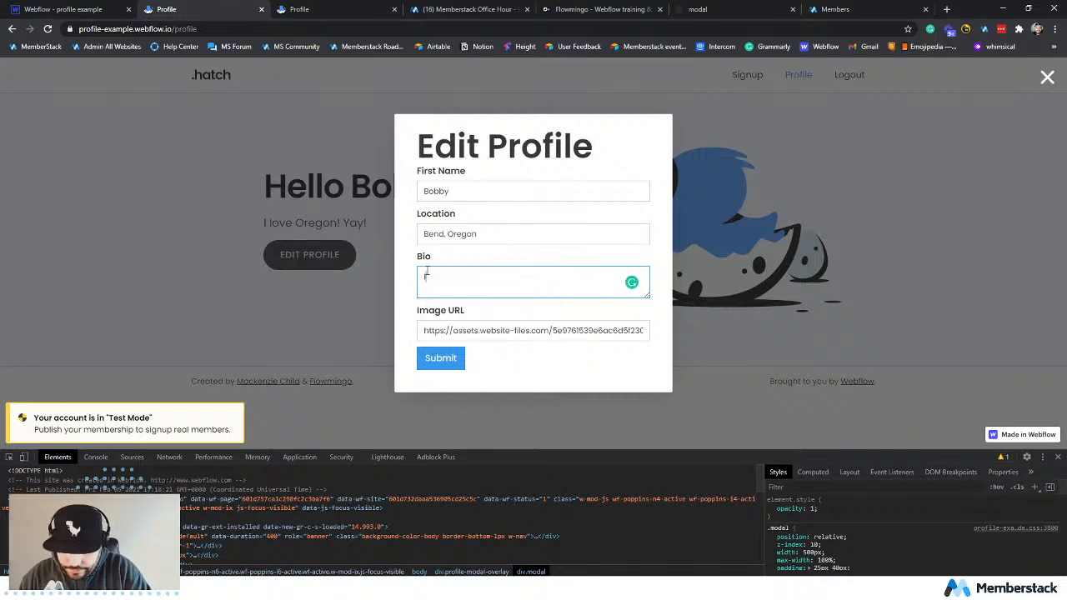
{"action": "type", "text": "I'm movin"}
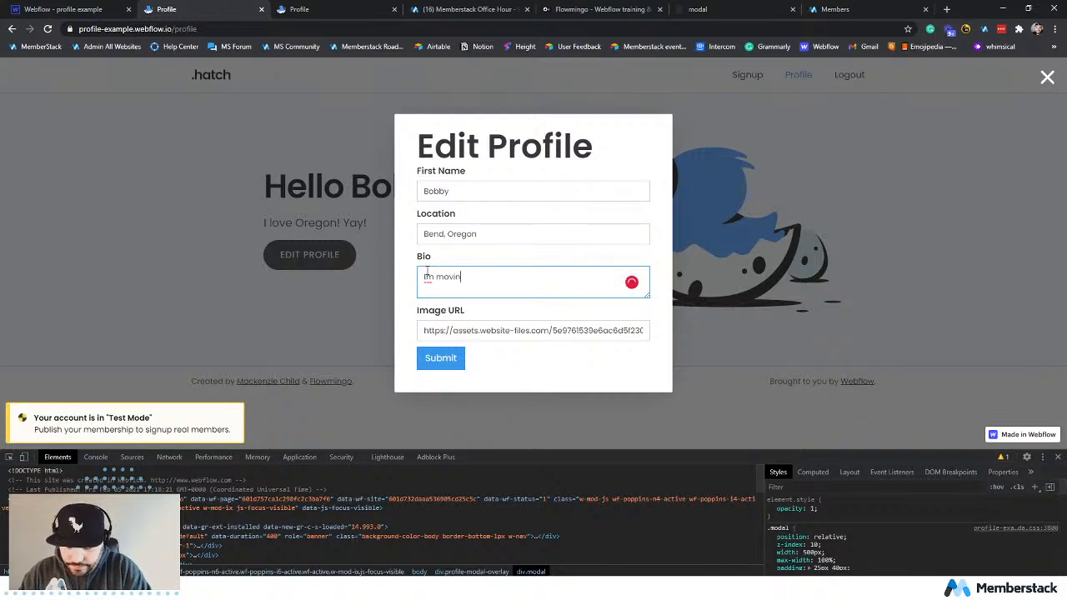
{"action": "type", "text": "g in with you"}
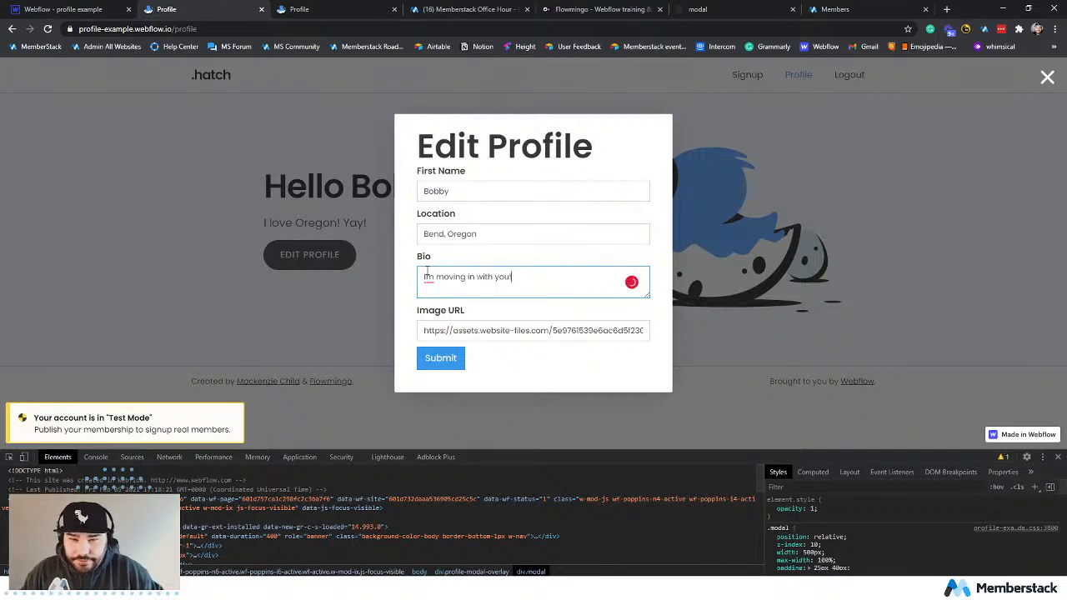
{"action": "type", "text": "!"}
{"action": "mouse_move", "coordinate": [429, 269]}
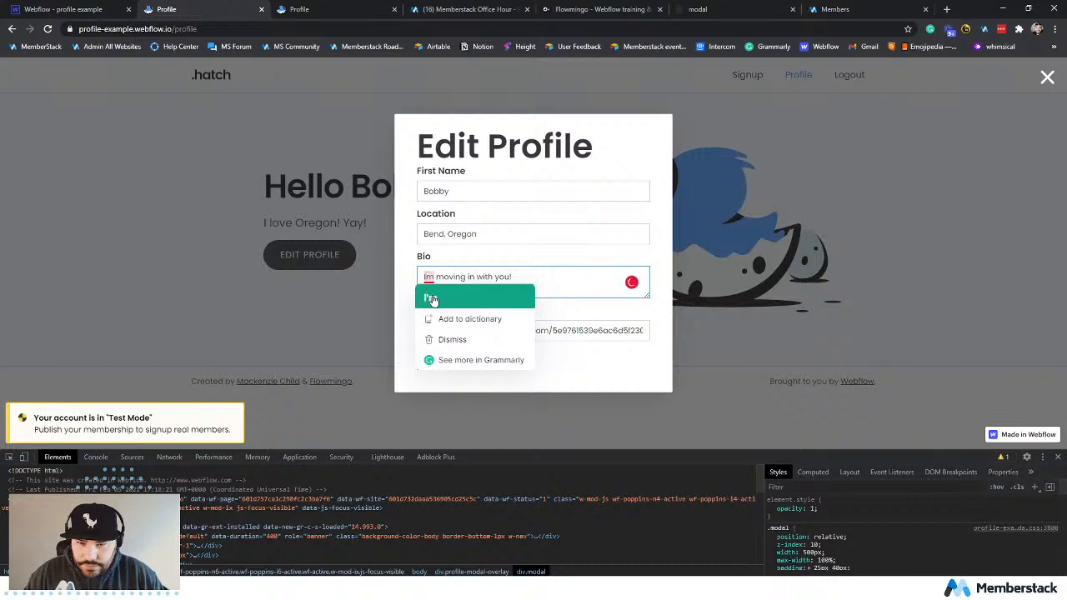
{"action": "left_click", "coordinate": [430, 297]}
{"action": "left_click", "coordinate": [441, 359]}
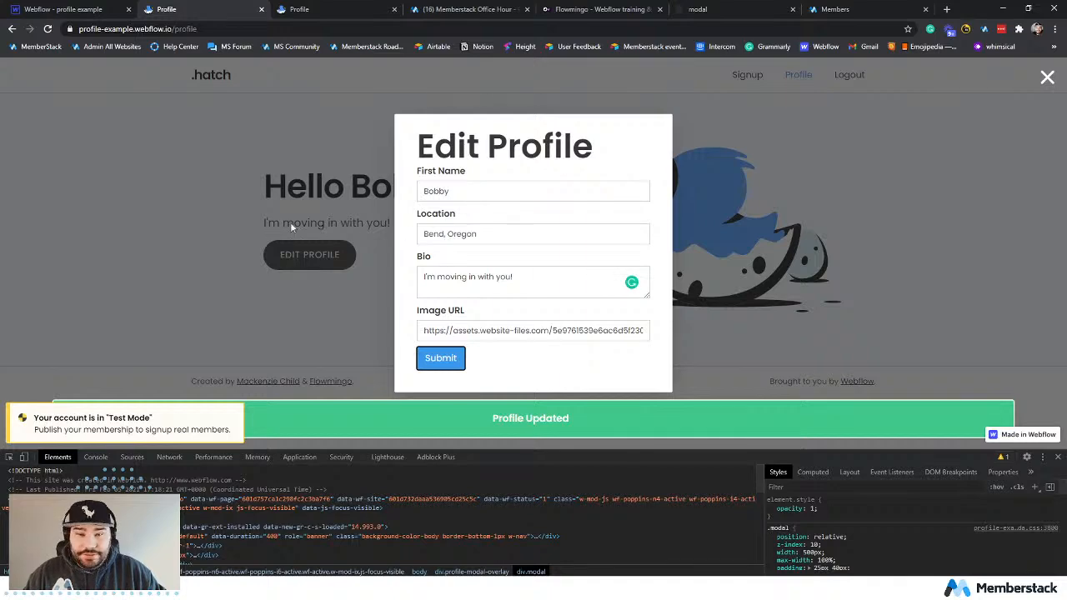
Close the Edit Profile modal, test opening and closing it once more, and log out of the live site.
{"action": "left_click", "coordinate": [1047, 77]}
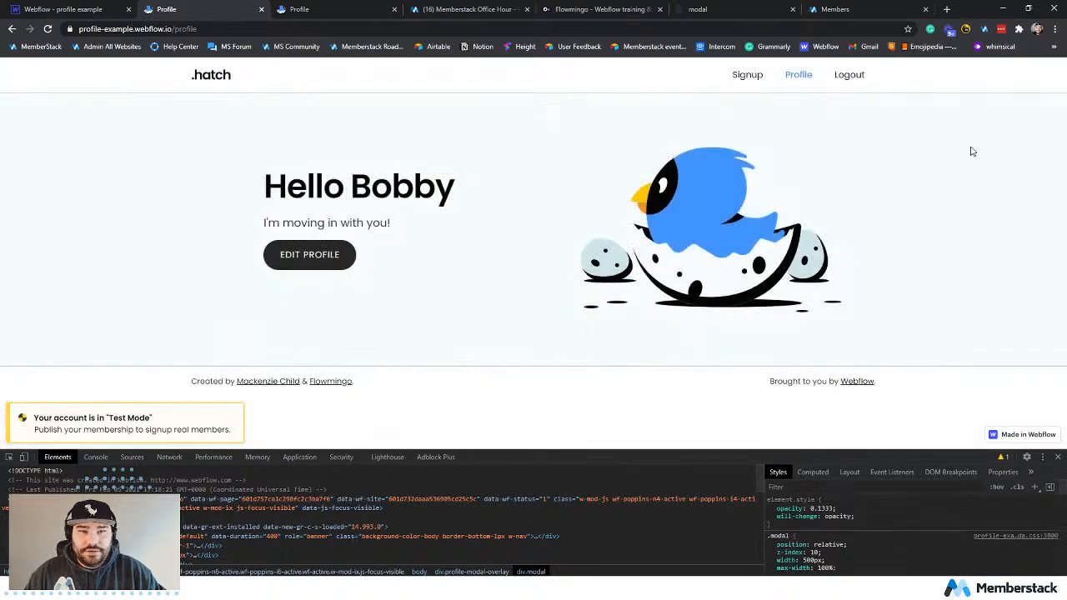
{"action": "left_click", "coordinate": [309, 258]}
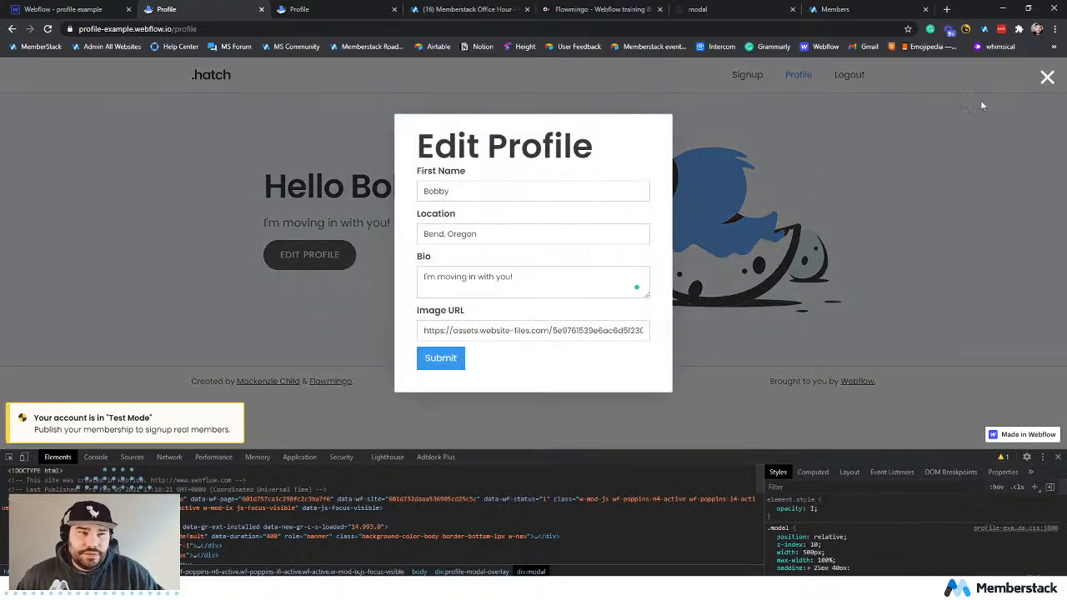
{"action": "left_click", "coordinate": [1047, 78]}
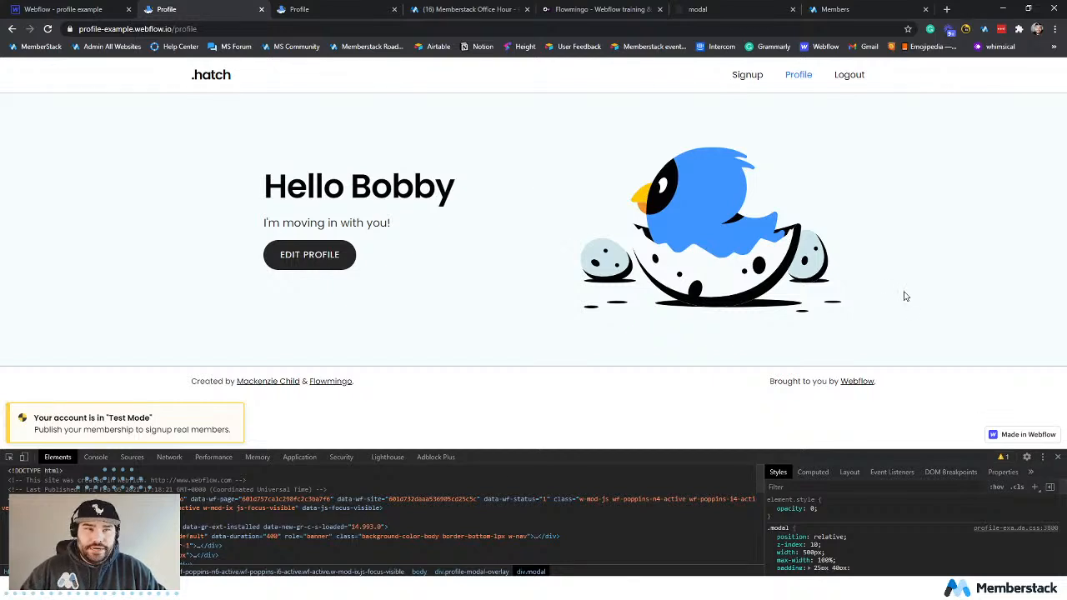
{"action": "left_click", "coordinate": [847, 77]}
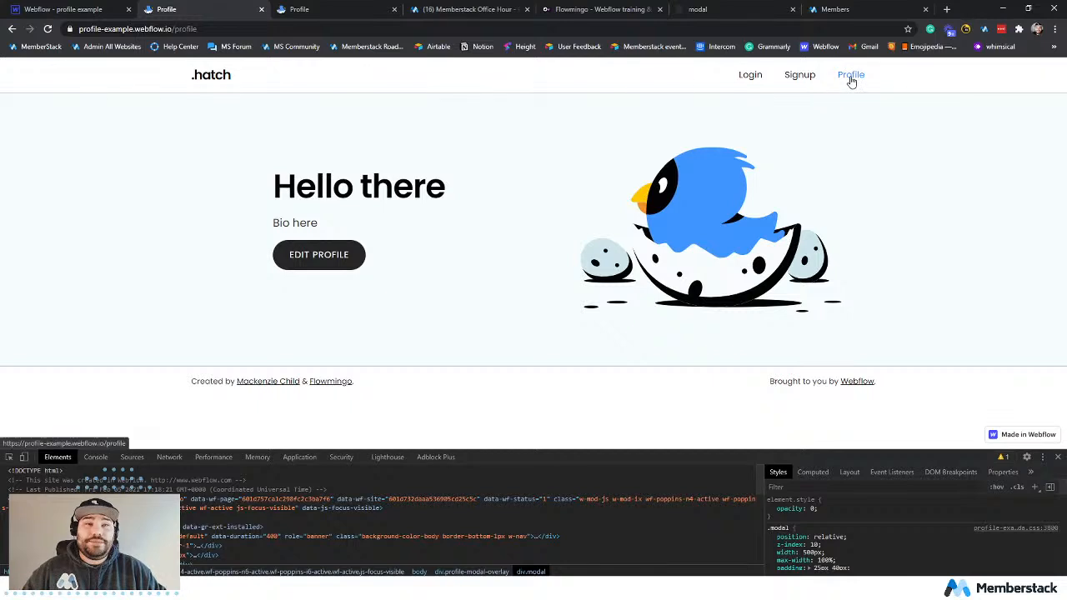
Switch to Memberstack and start a new members-only content entry for the Free Plan membership.
{"action": "left_click", "coordinate": [850, 12]}
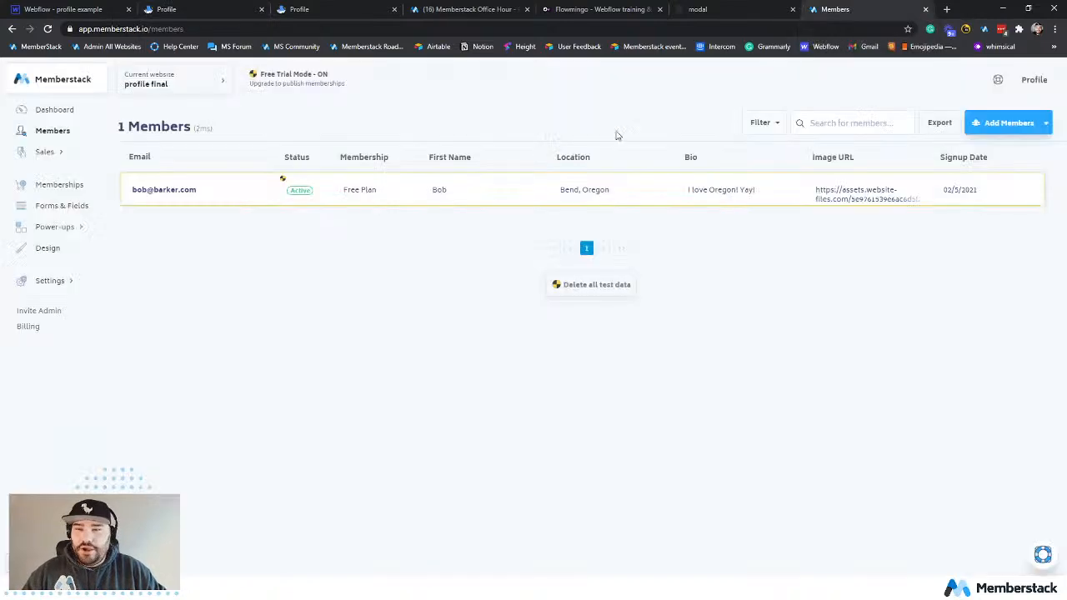
{"action": "left_click", "coordinate": [41, 185]}
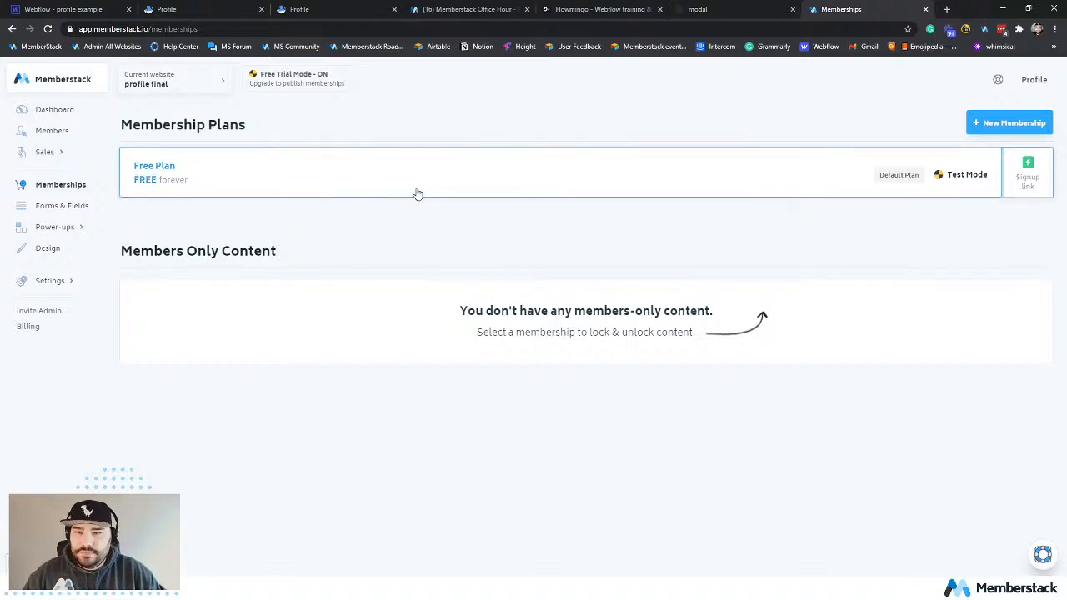
{"action": "left_click", "coordinate": [418, 191]}
{"action": "scroll", "coordinate": [545, 300], "scroll_direction": "down", "scroll_amount": 3}
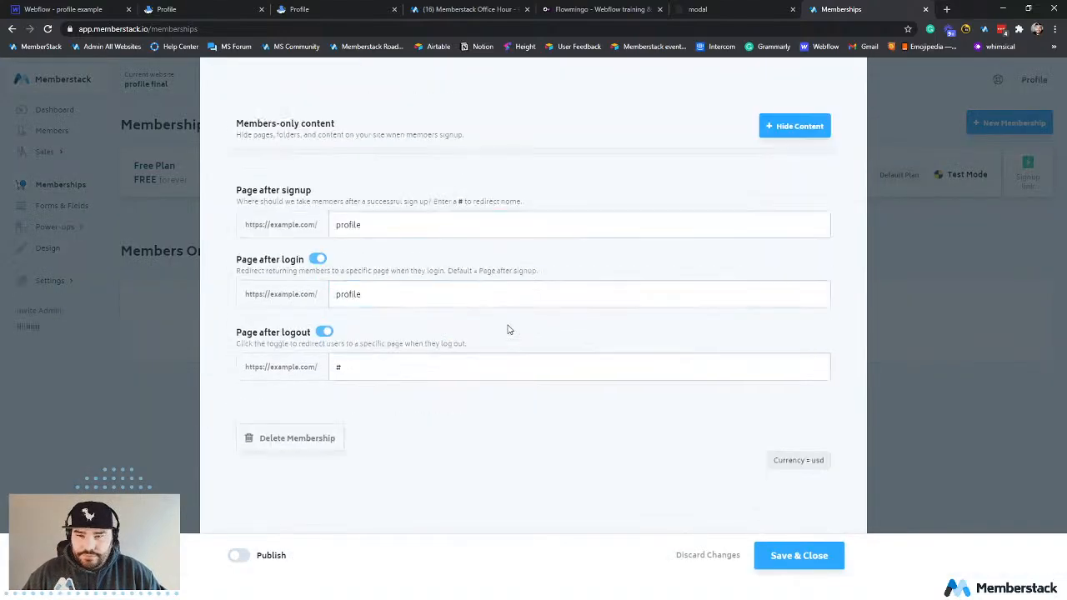
{"action": "scroll", "coordinate": [400, 391], "scroll_direction": "up", "scroll_amount": 2}
{"action": "left_click", "coordinate": [792, 181]}
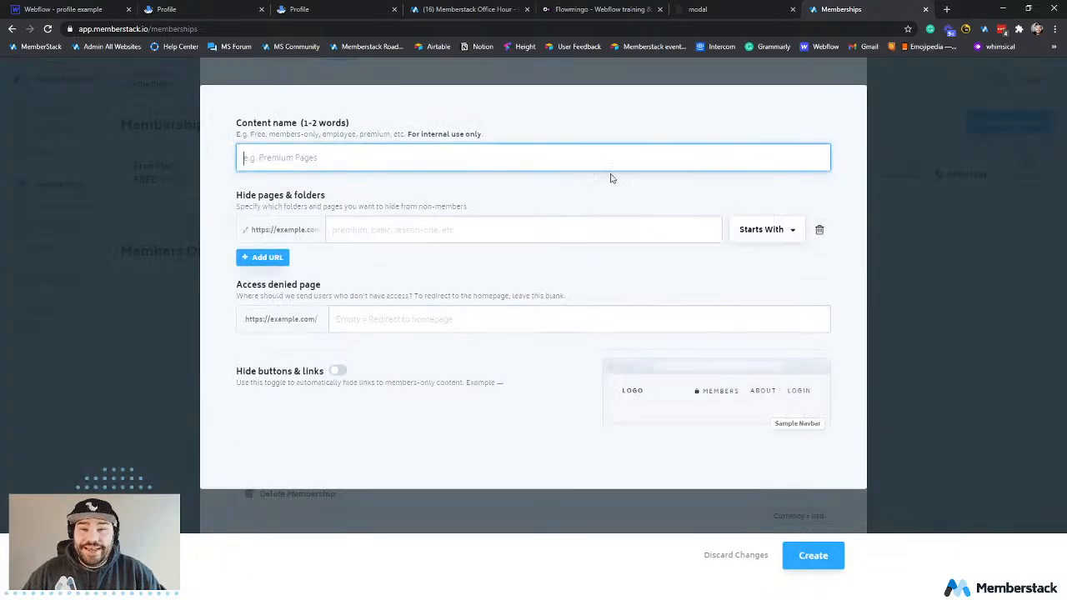
Name the members-only content "Hidden Content".
{"action": "left_click", "coordinate": [548, 162]}
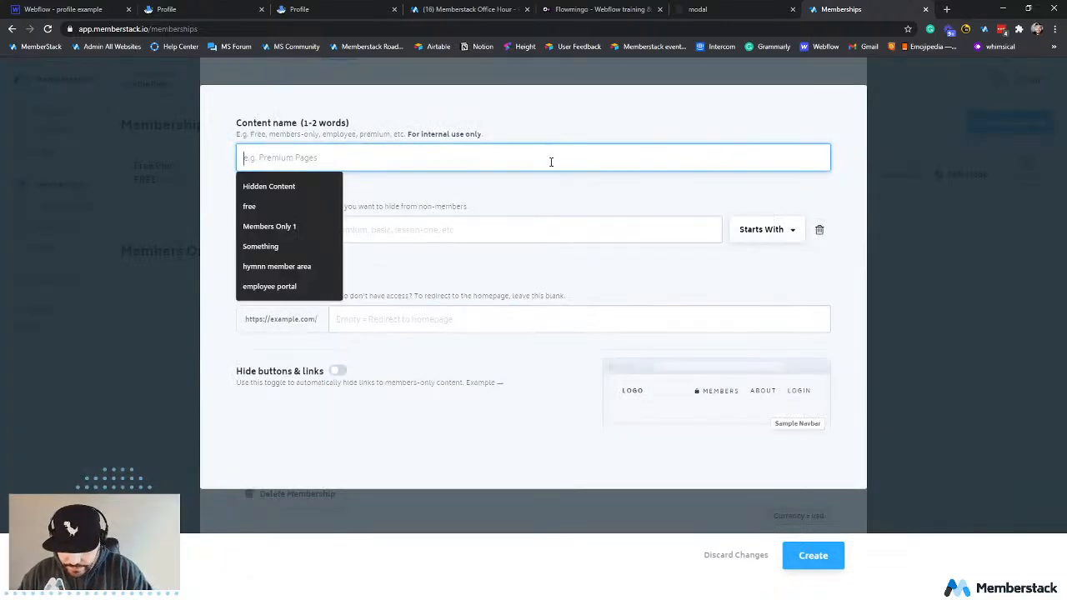
{"action": "type", "text": "Member"}
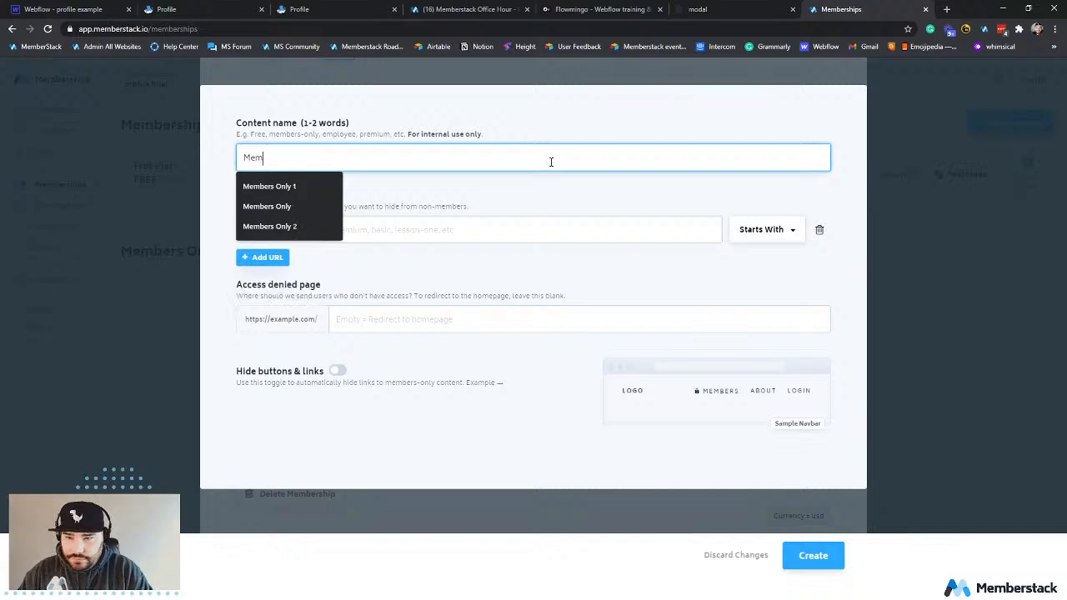
{"action": "key", "text": "BackSpace"}
{"action": "key", "text": "BackSpace"}
{"action": "key", "text": "BackSpace"}
{"action": "key", "text": "BackSpace"}
{"action": "key", "text": "BackSpace"}
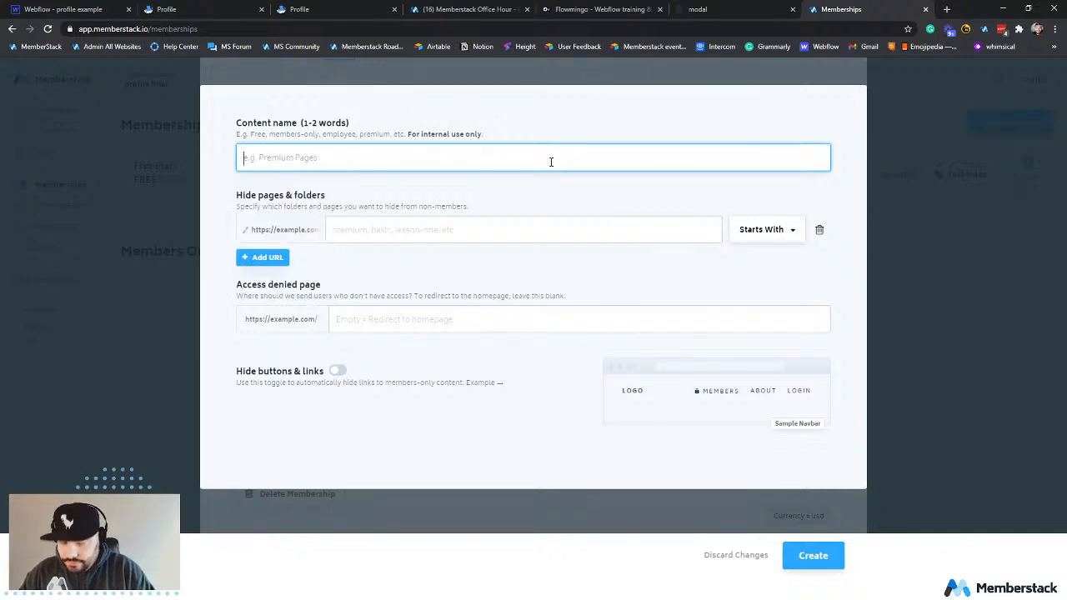
{"action": "type", "text": "Hidden"}
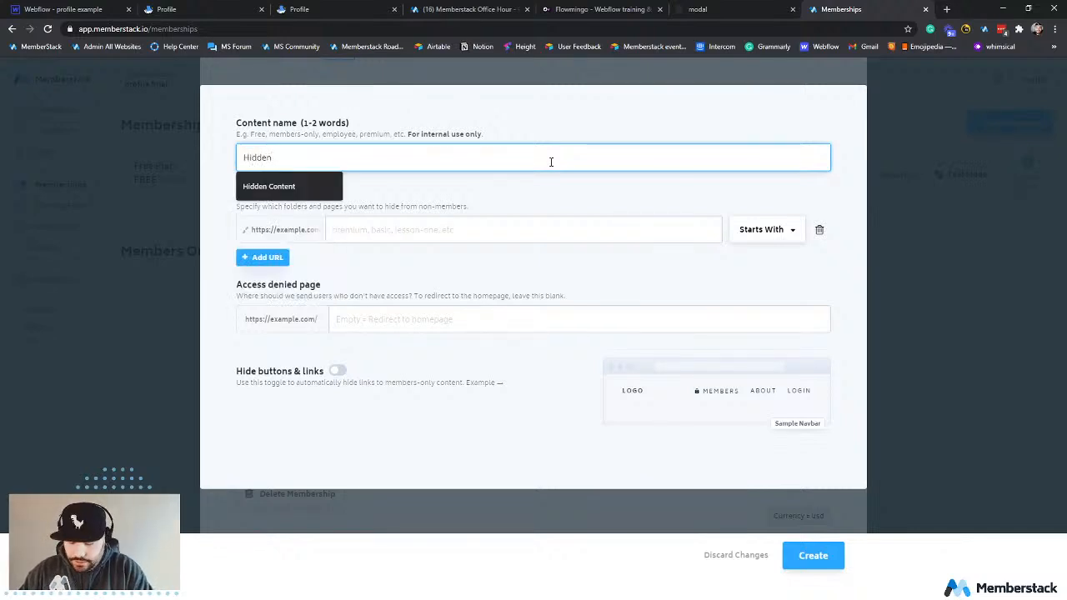
{"action": "type", "text": " Content"}
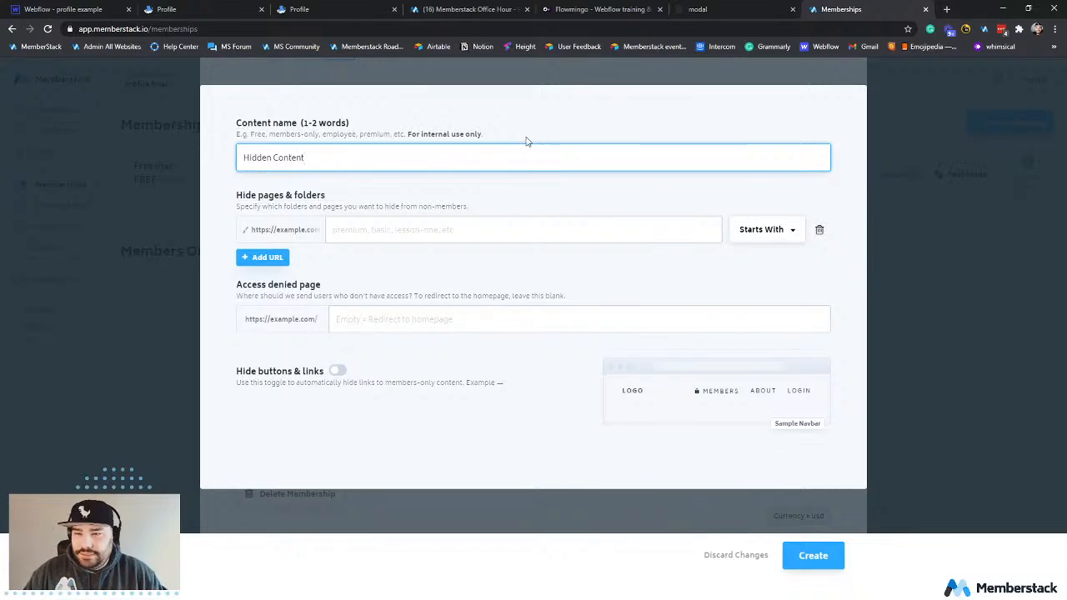
Hide pages whose URL starts with "profile" from non-members, keeping the Starts With match option.
{"action": "left_click", "coordinate": [554, 232]}
{"action": "type", "text": "profile"}
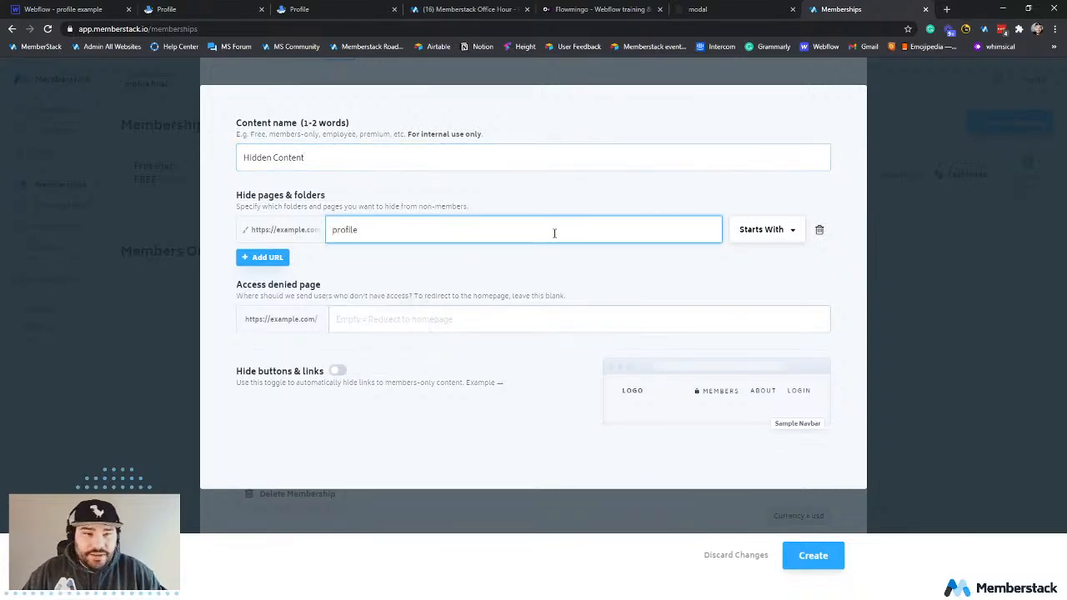
{"action": "left_click", "coordinate": [756, 235]}
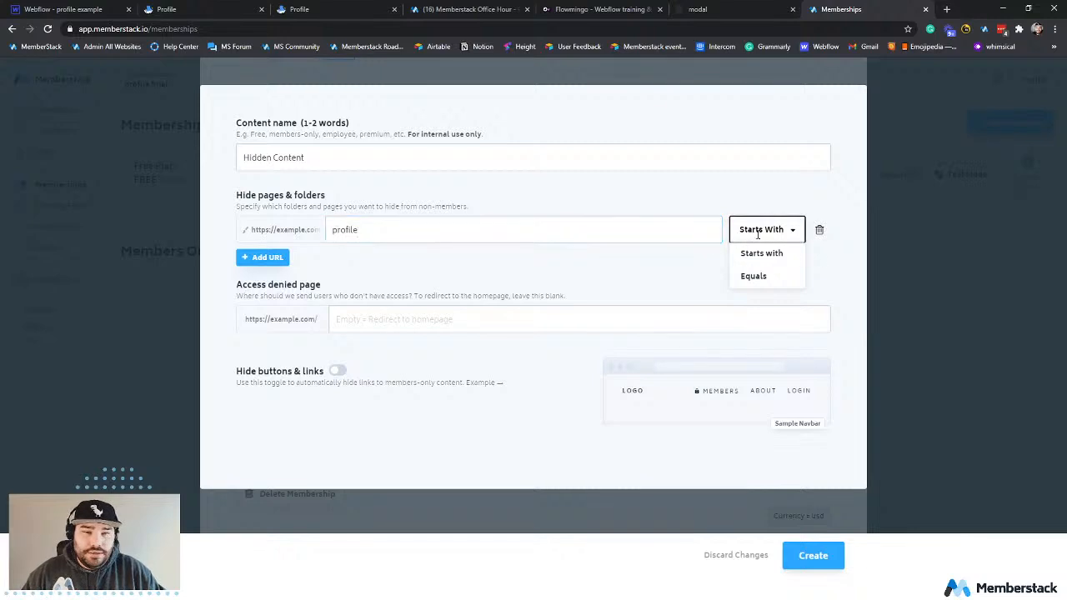
{"action": "left_click", "coordinate": [385, 228]}
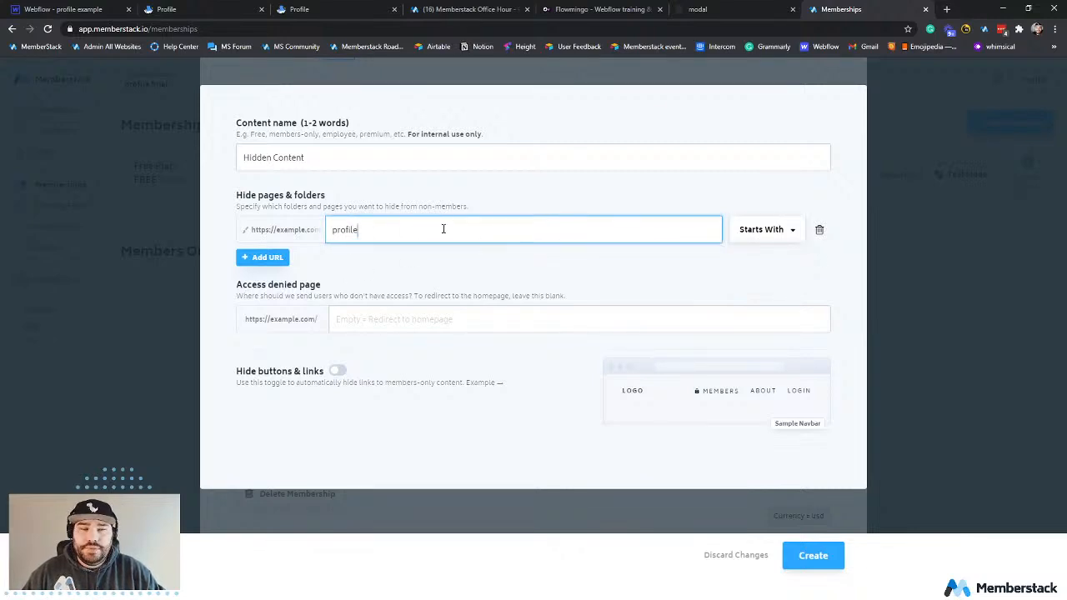
{"action": "left_click", "coordinate": [757, 232]}
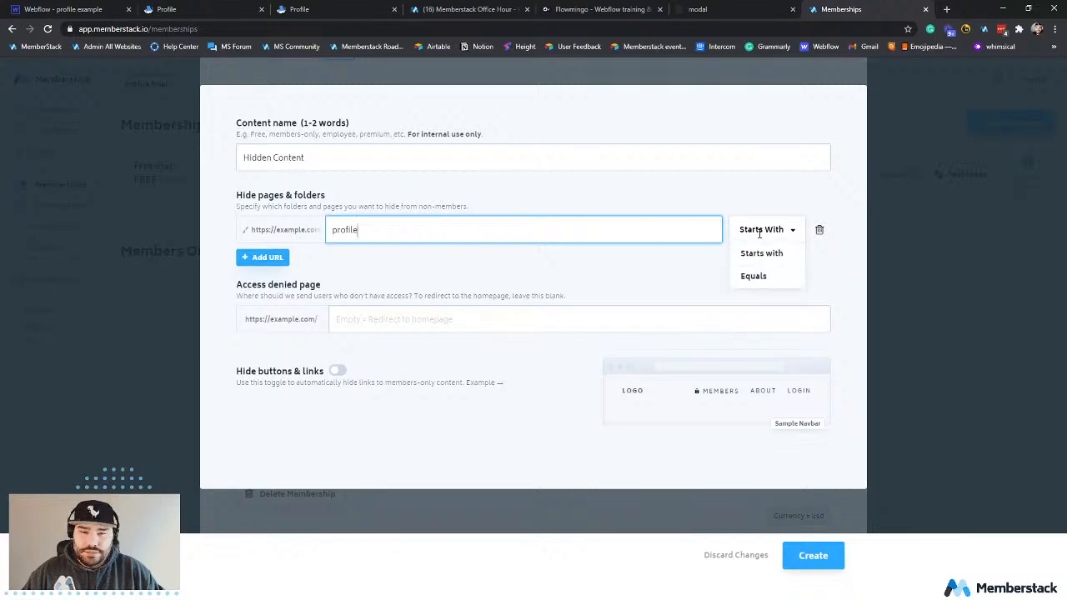
{"action": "left_click", "coordinate": [521, 277]}
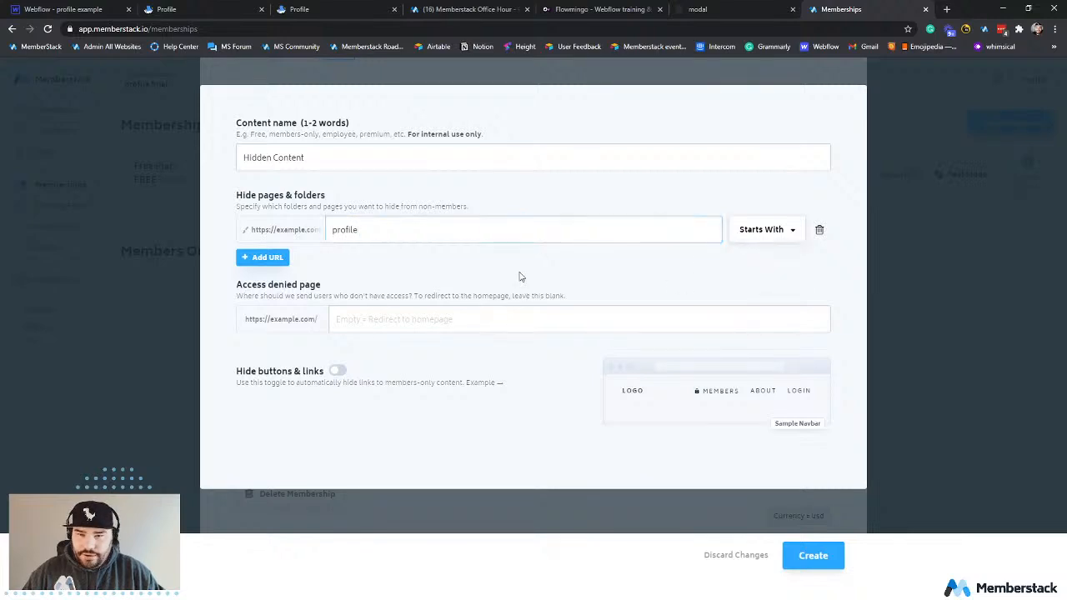
Set the access denied page to "#" and create the hidden content entry.
{"action": "left_click", "coordinate": [404, 319]}
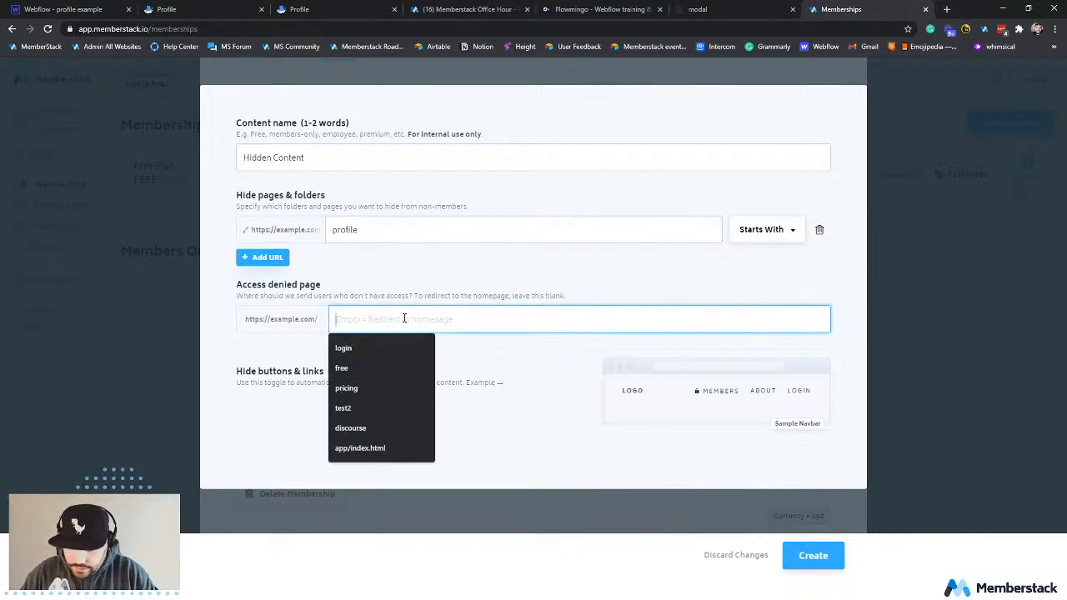
{"action": "type", "text": "#"}
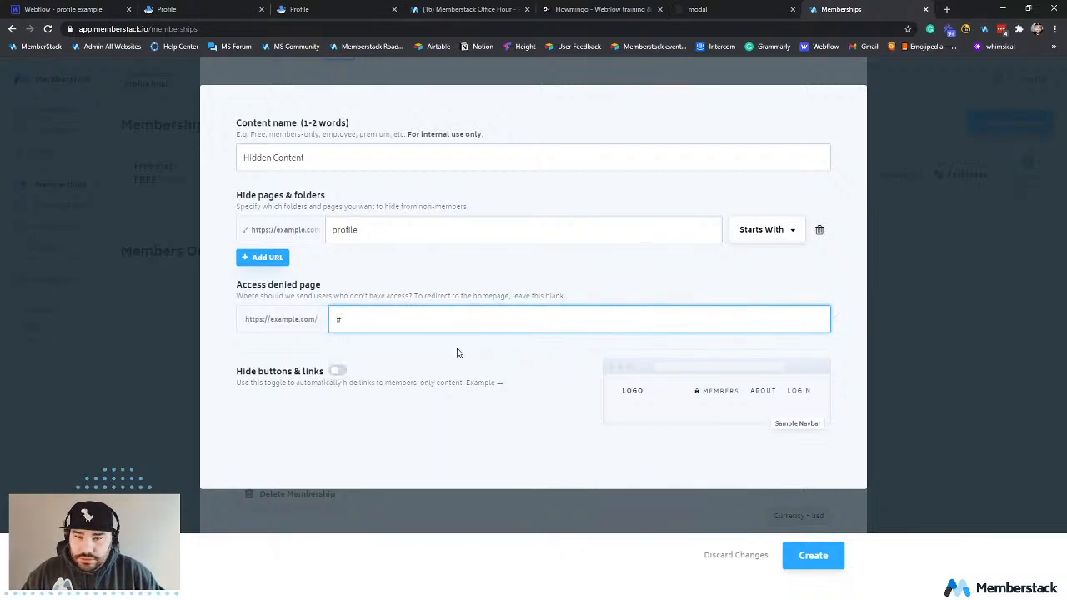
{"action": "left_click", "coordinate": [456, 350]}
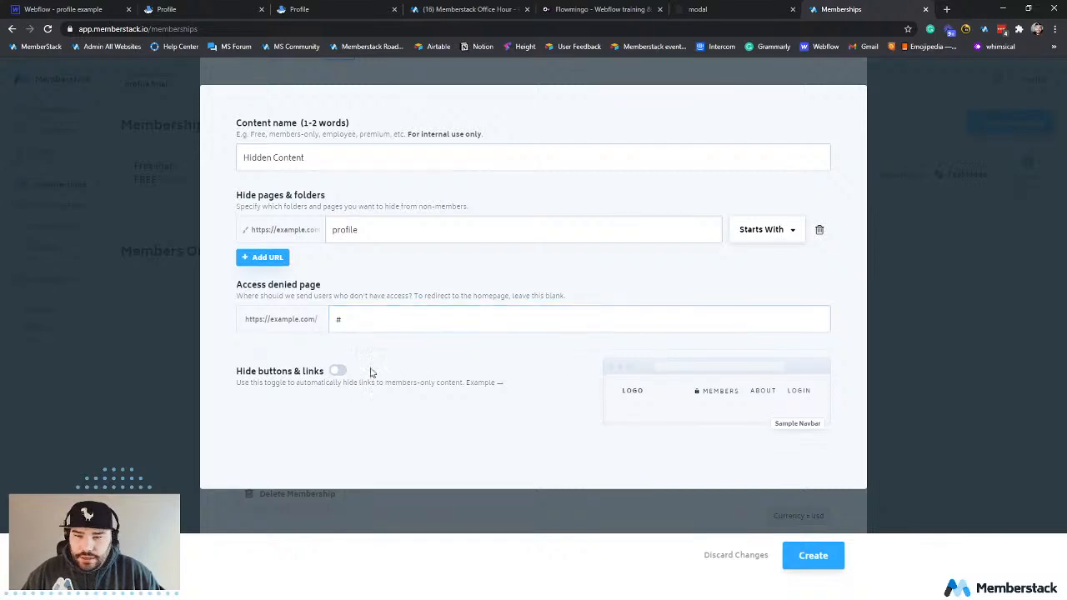
{"action": "left_click", "coordinate": [823, 562]}
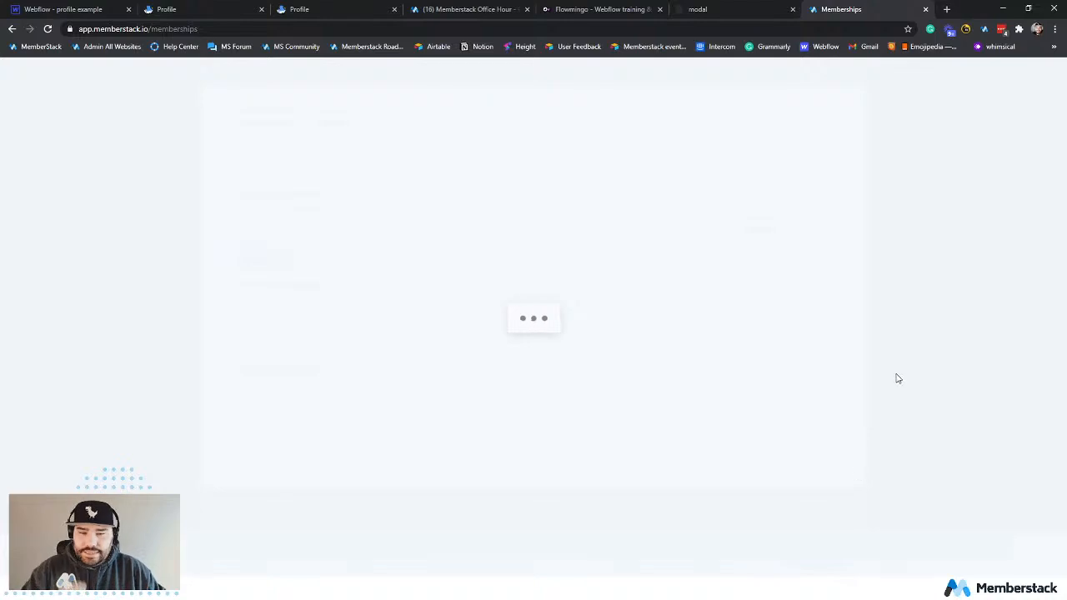
Save the Free Plan membership with the Hidden Content entry included in its members-only content.
{"action": "scroll", "coordinate": [593, 317], "scroll_direction": "up", "scroll_amount": 3}
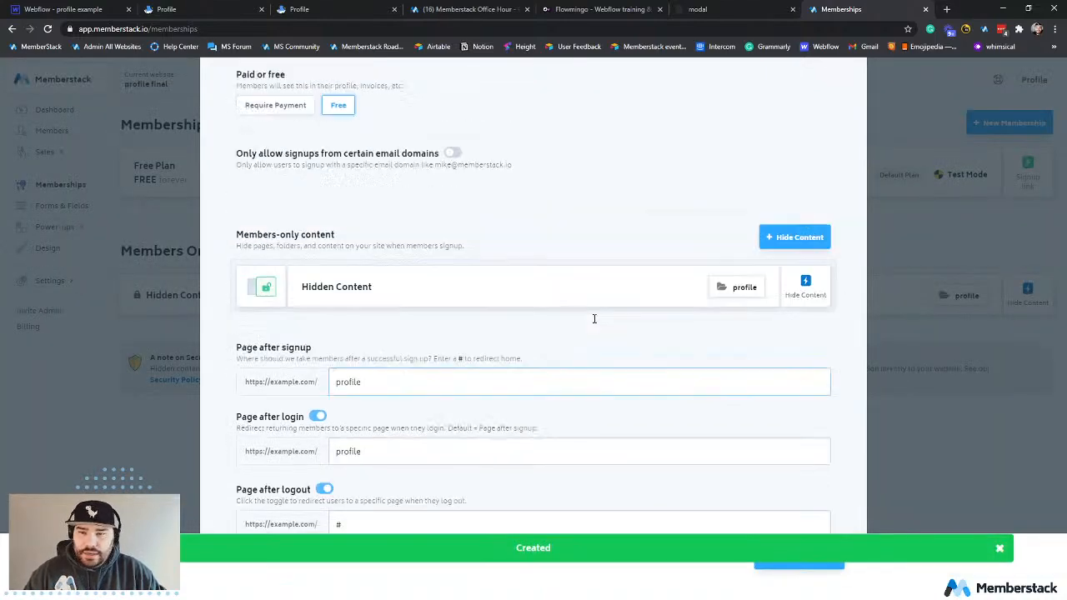
{"action": "left_click", "coordinate": [262, 404]}
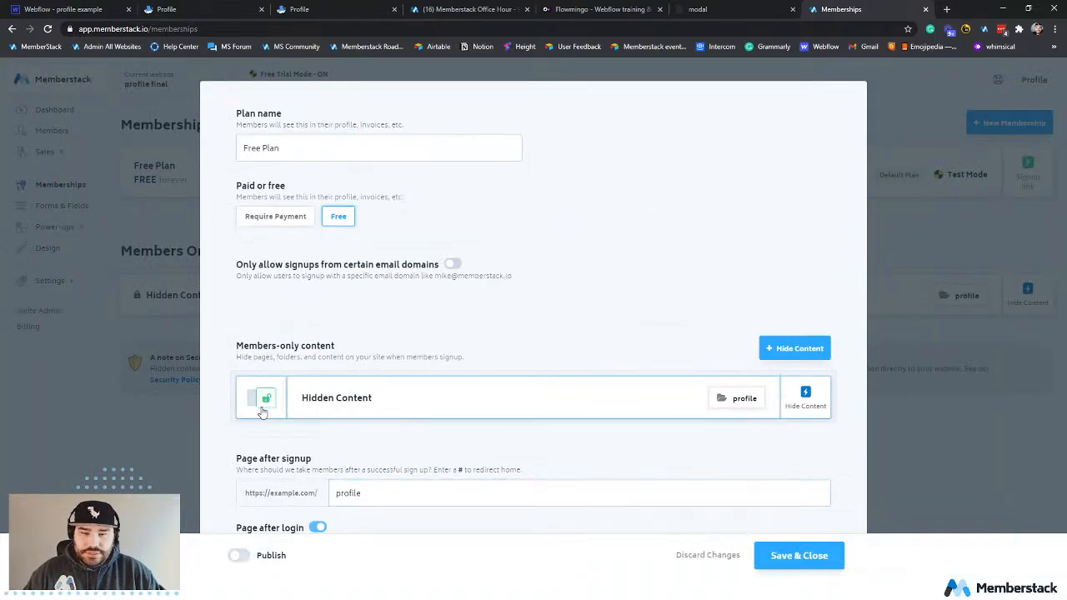
{"action": "left_click", "coordinate": [801, 555]}
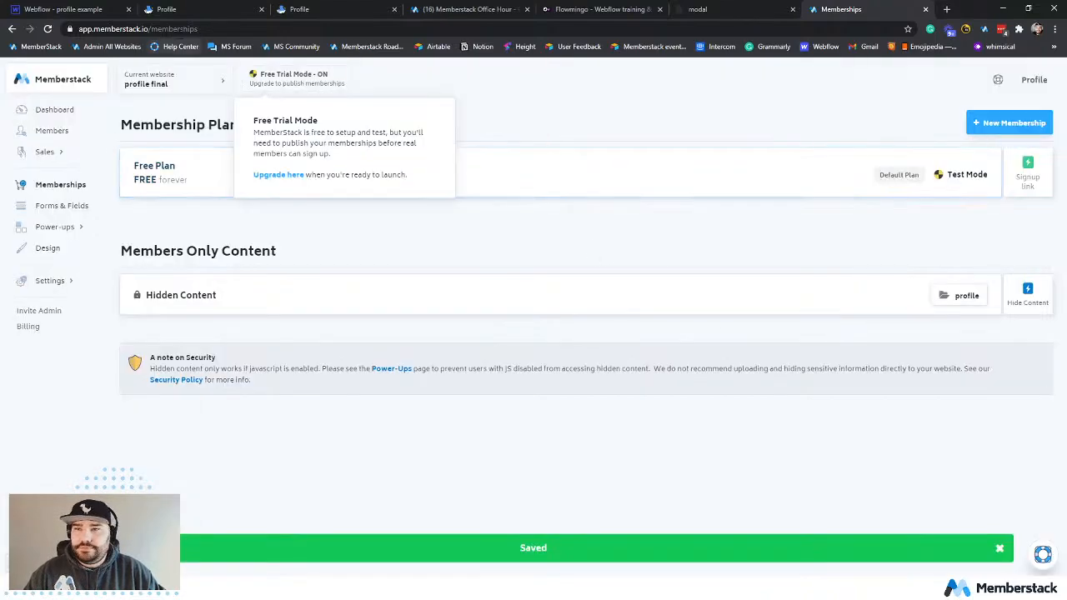
Switch to the published Profile page and reload it to test the members-only restriction.
{"action": "left_click", "coordinate": [222, 15]}
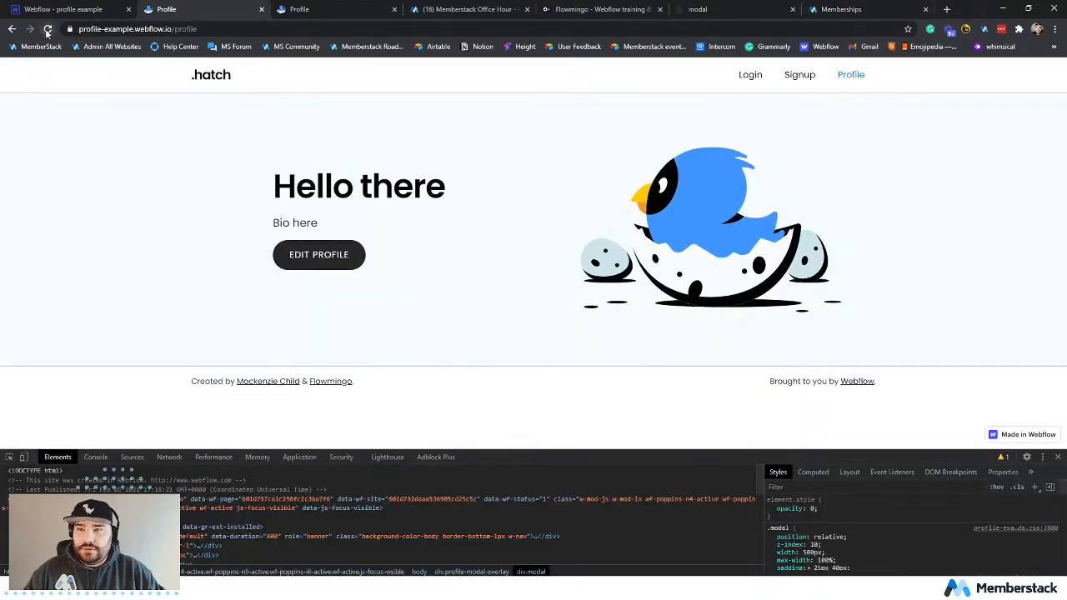
{"action": "left_click", "coordinate": [48, 30]}
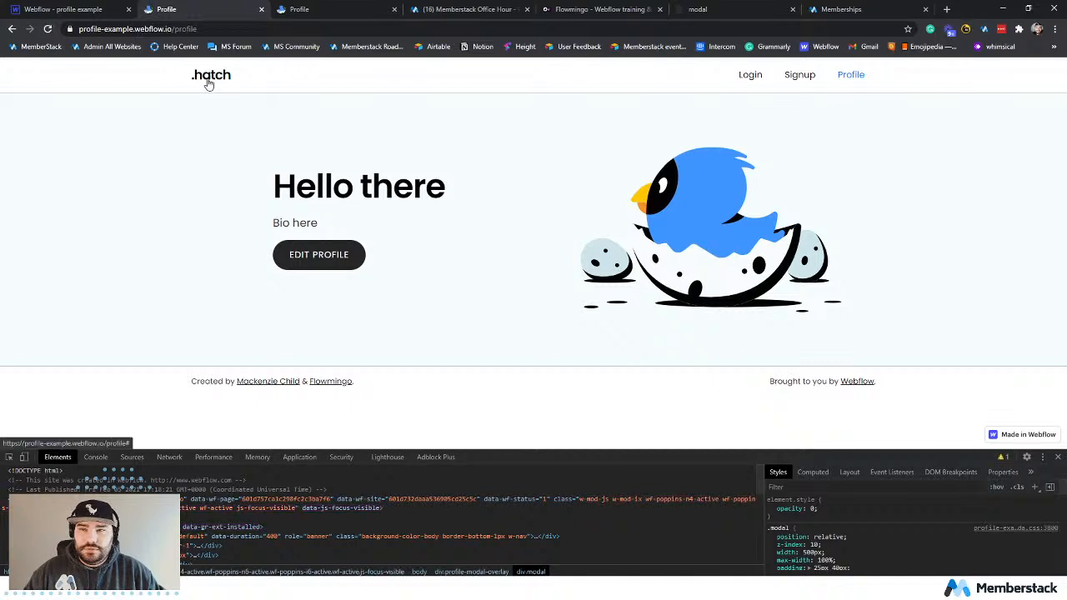
Switch to the Webflow Designer and open the Home page for editing.
{"action": "left_click", "coordinate": [75, 10]}
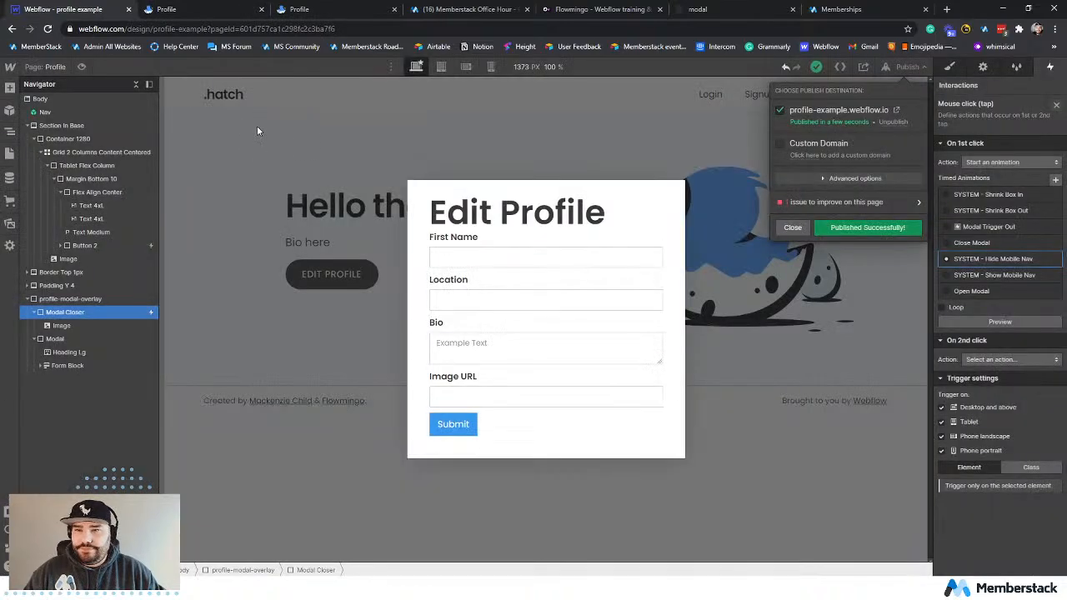
{"action": "left_click", "coordinate": [258, 131]}
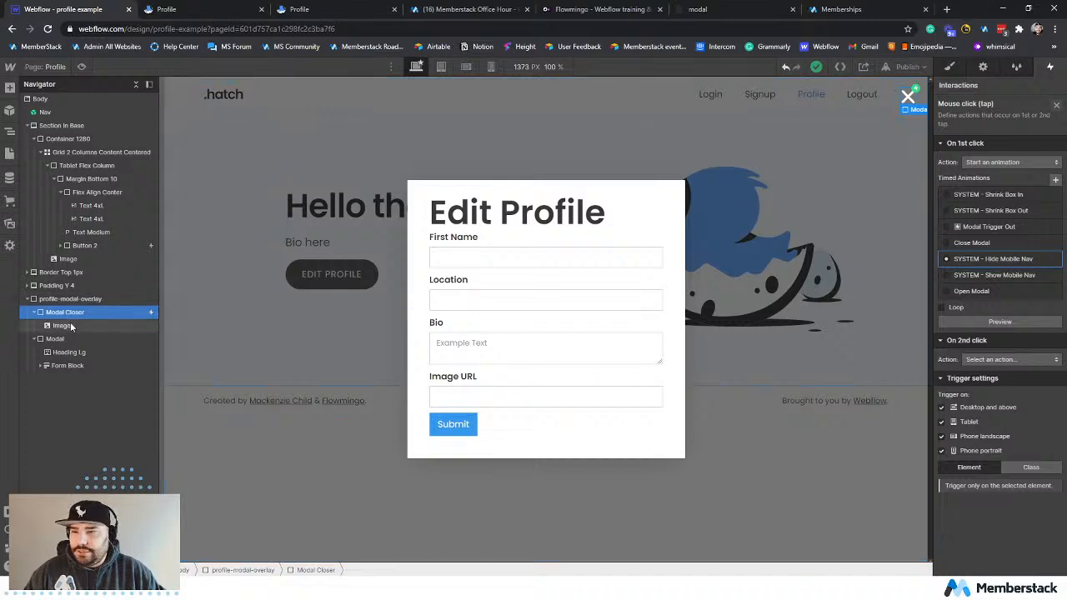
{"action": "left_click", "coordinate": [9, 153]}
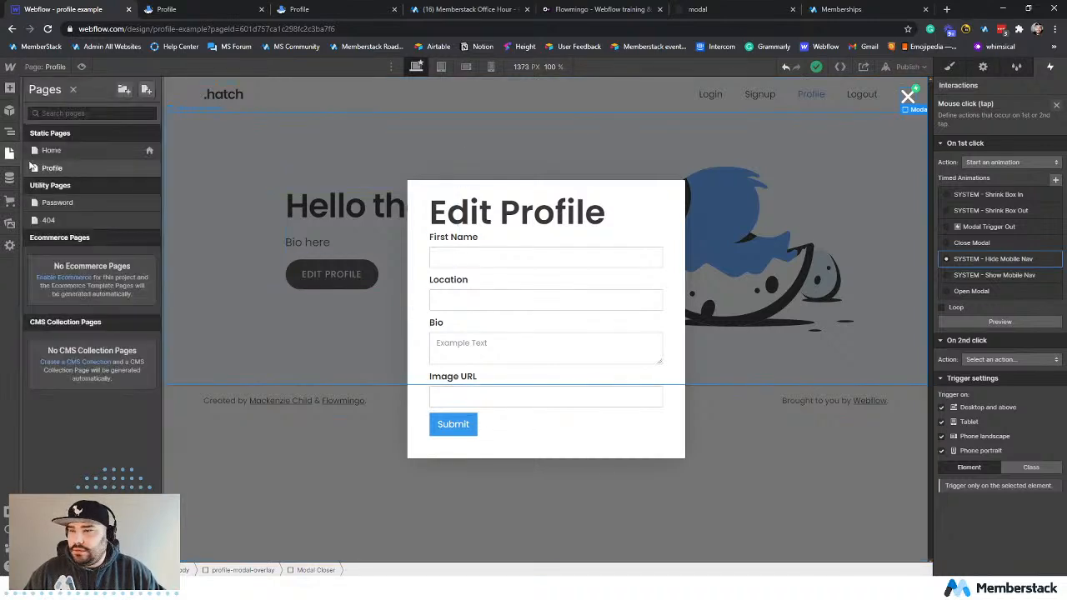
{"action": "left_click", "coordinate": [72, 147]}
Inside the Nav component, set the Brand link's type to Page and point it to the Home page.
{"action": "double_click", "coordinate": [235, 106]}
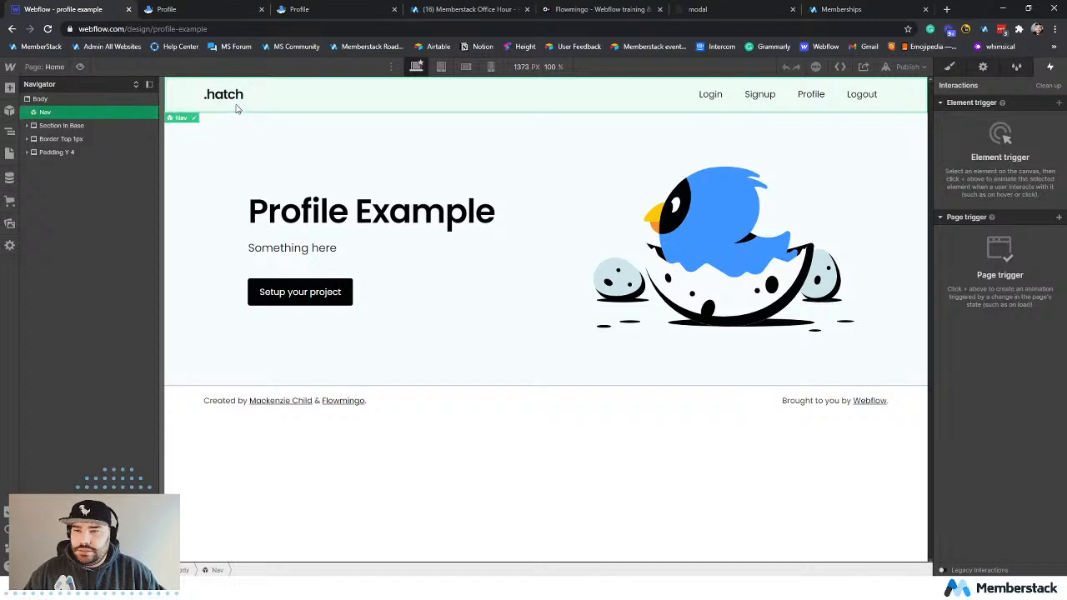
{"action": "double_click", "coordinate": [236, 97]}
{"action": "left_click", "coordinate": [94, 140]}
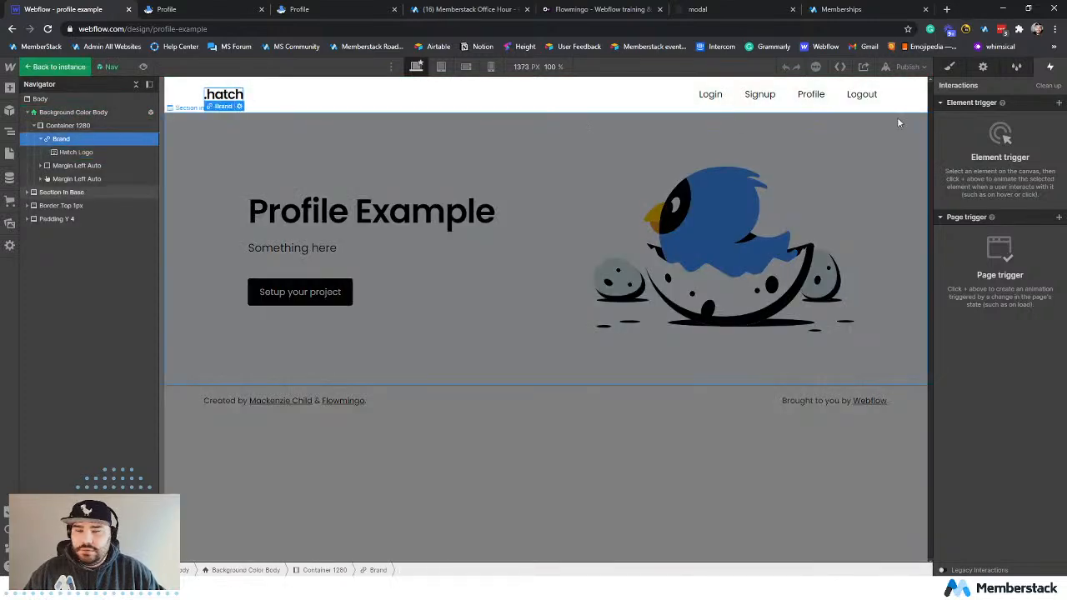
{"action": "left_click", "coordinate": [950, 68]}
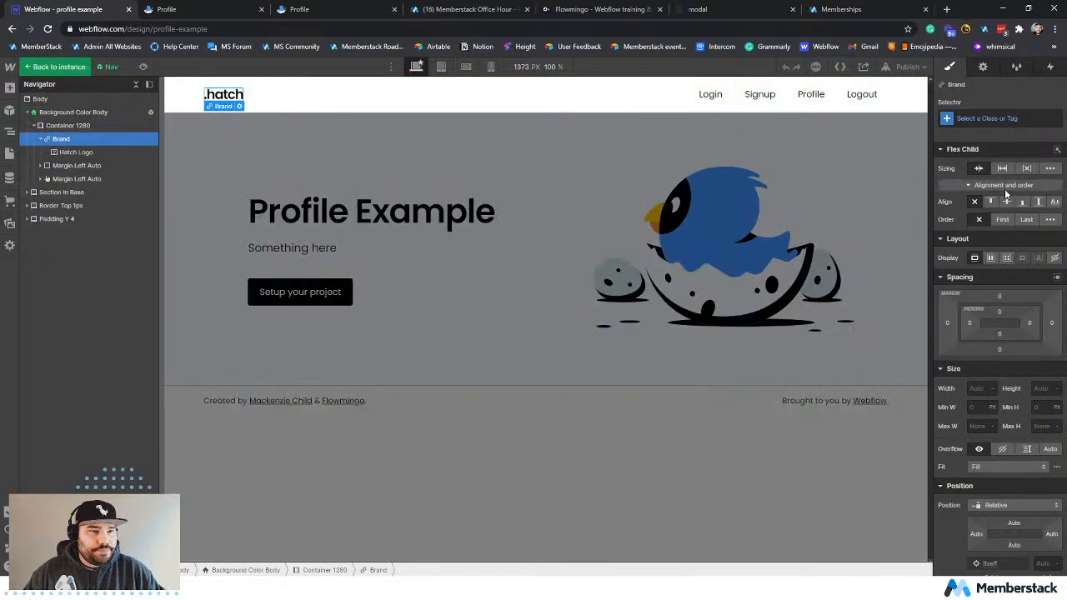
{"action": "left_click", "coordinate": [982, 67]}
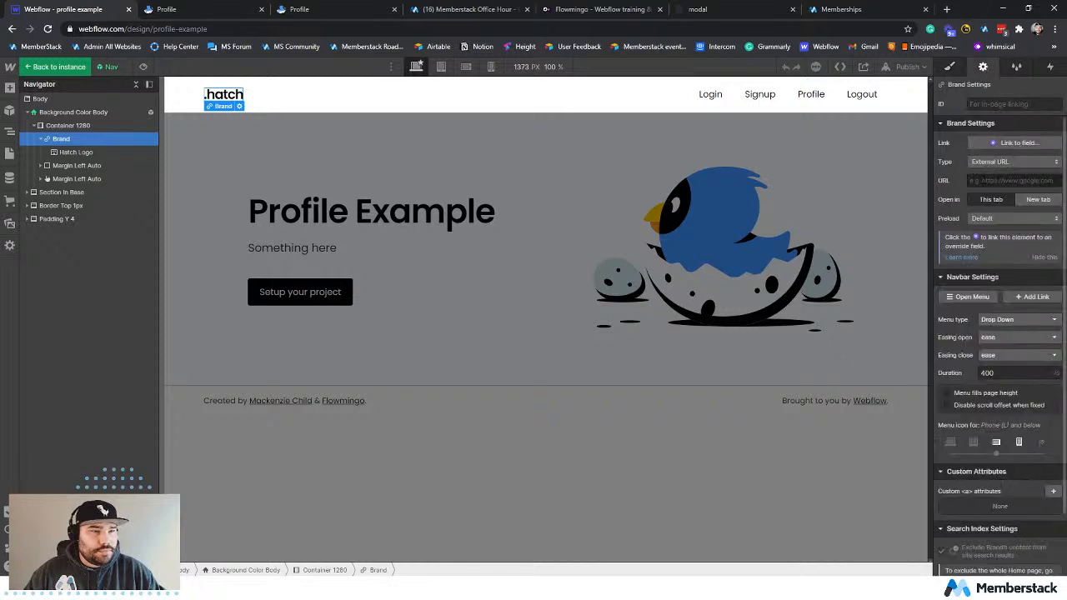
{"action": "left_click", "coordinate": [995, 162]}
{"action": "left_click", "coordinate": [997, 180]}
{"action": "left_click", "coordinate": [996, 180]}
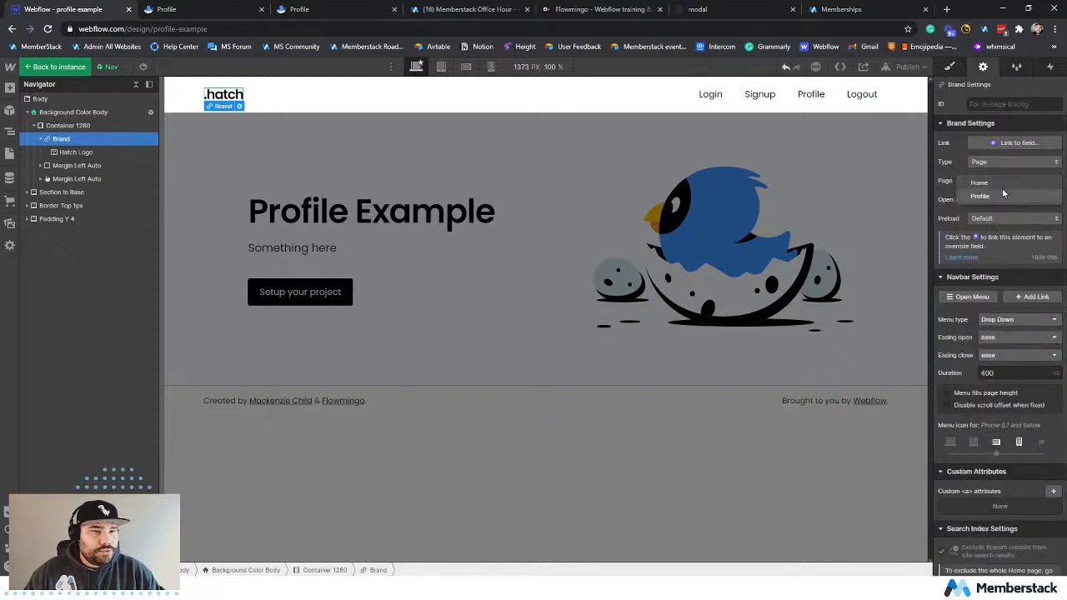
{"action": "left_click", "coordinate": [1002, 185]}
Publish the site to profile-example.webflow.io and test non-member access to the profile page on the live site.
{"action": "left_click", "coordinate": [907, 70]}
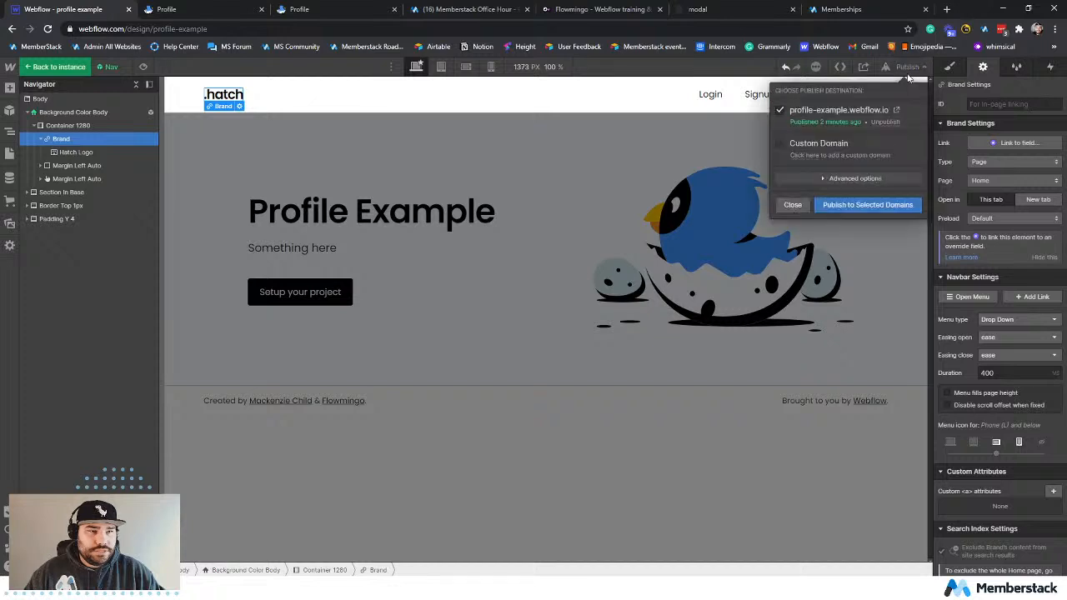
{"action": "left_click", "coordinate": [861, 204]}
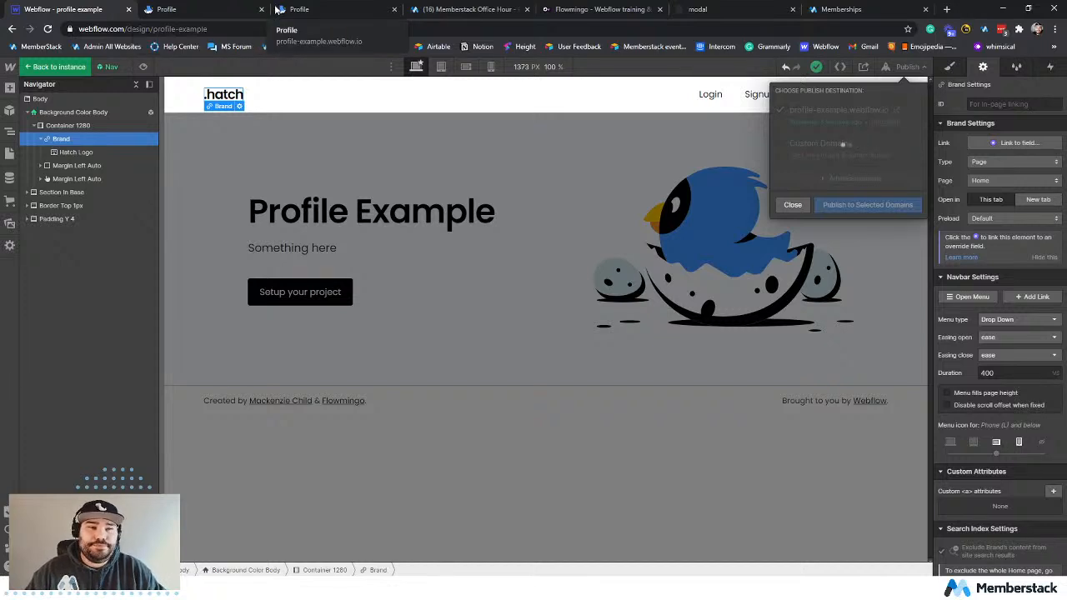
{"action": "left_click", "coordinate": [167, 10]}
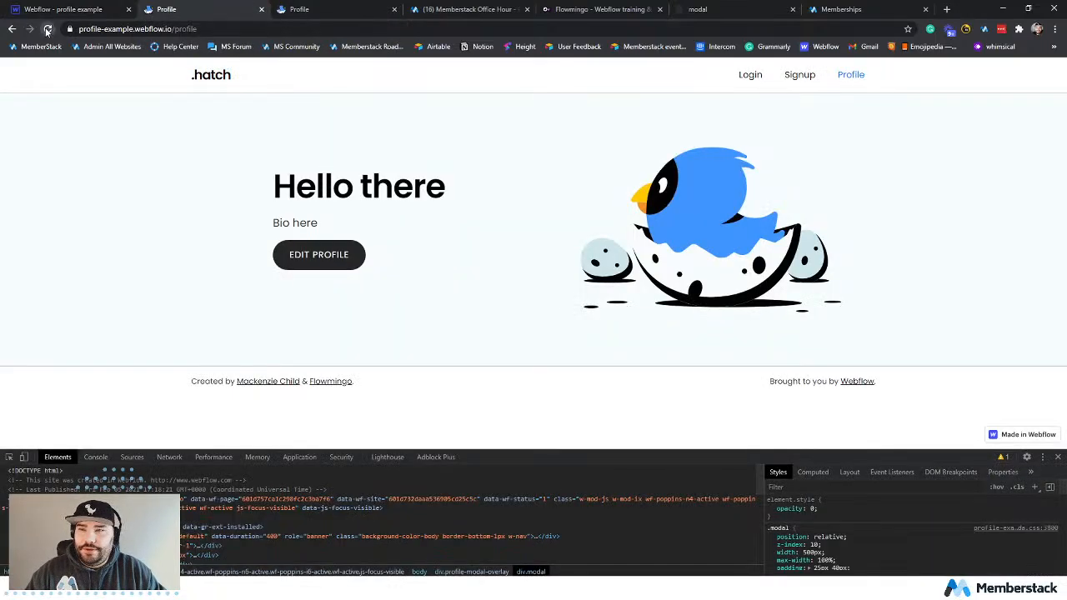
{"action": "left_click", "coordinate": [48, 29]}
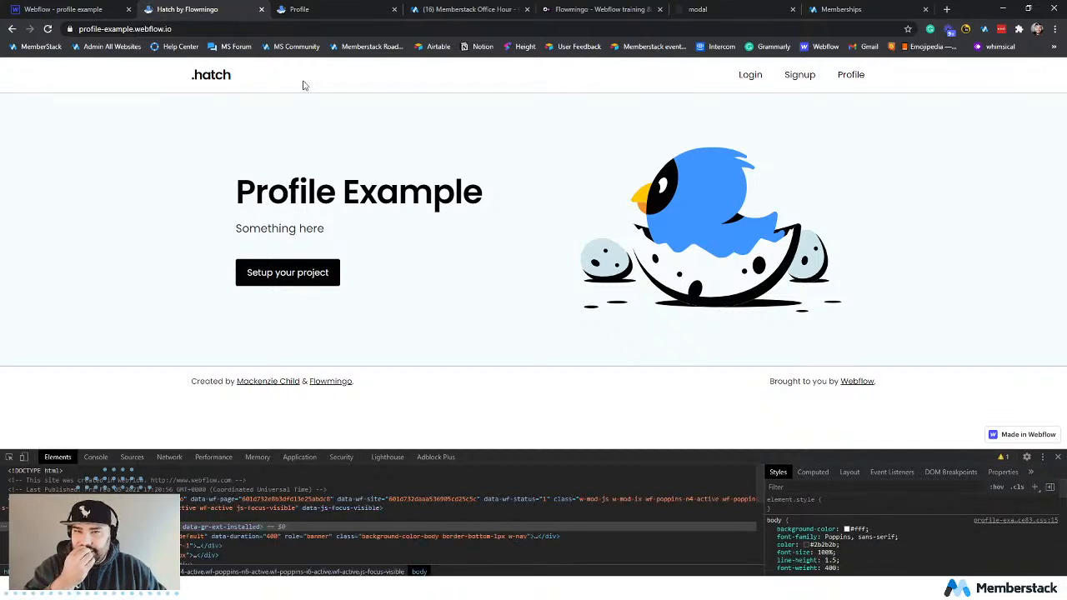
{"action": "left_click", "coordinate": [856, 77]}
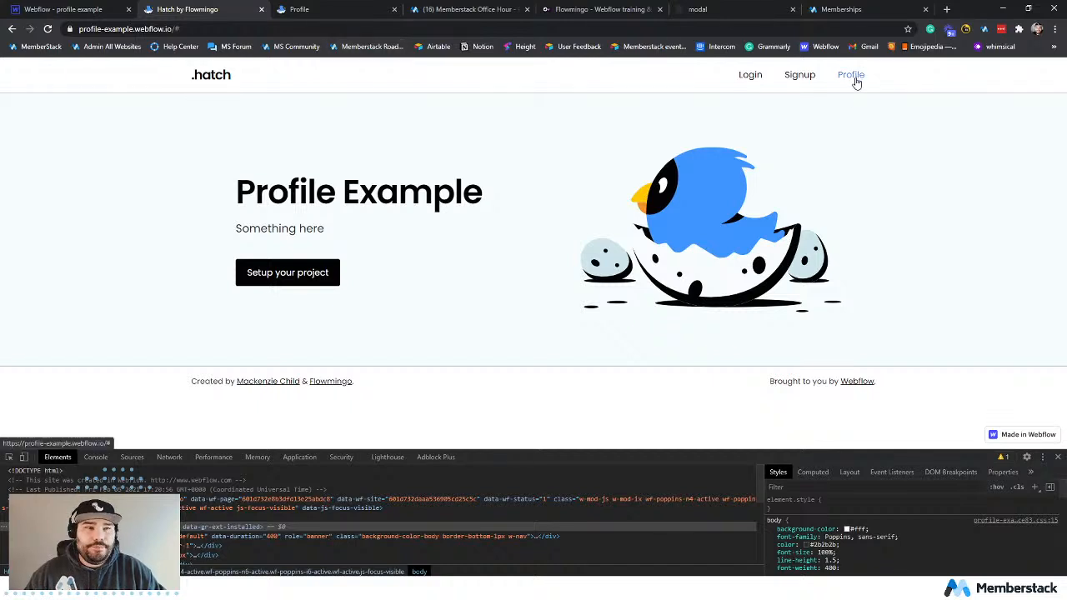
Switch to Memberstack and save the Hidden Content entry with Hide buttons & links turned on.
{"action": "left_click", "coordinate": [846, 10]}
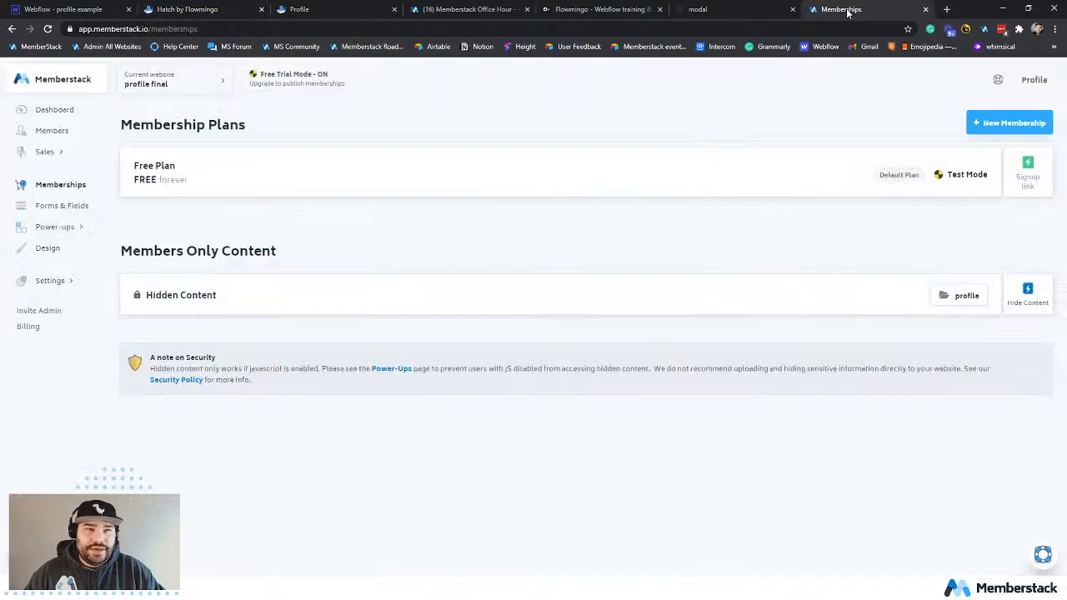
{"action": "left_click", "coordinate": [256, 299]}
{"action": "left_click", "coordinate": [337, 371]}
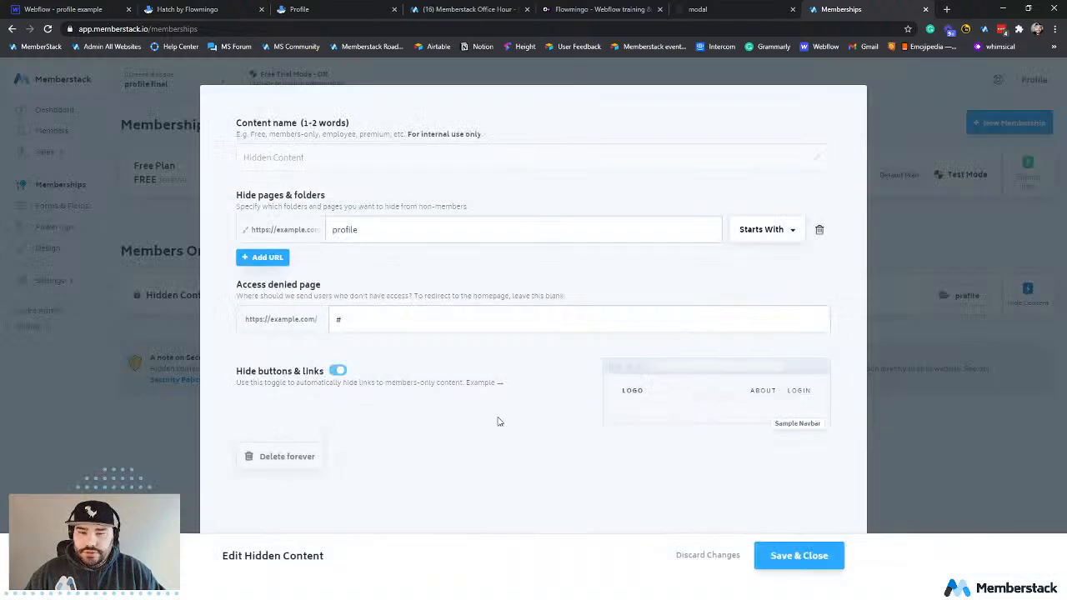
{"action": "left_click", "coordinate": [769, 553]}
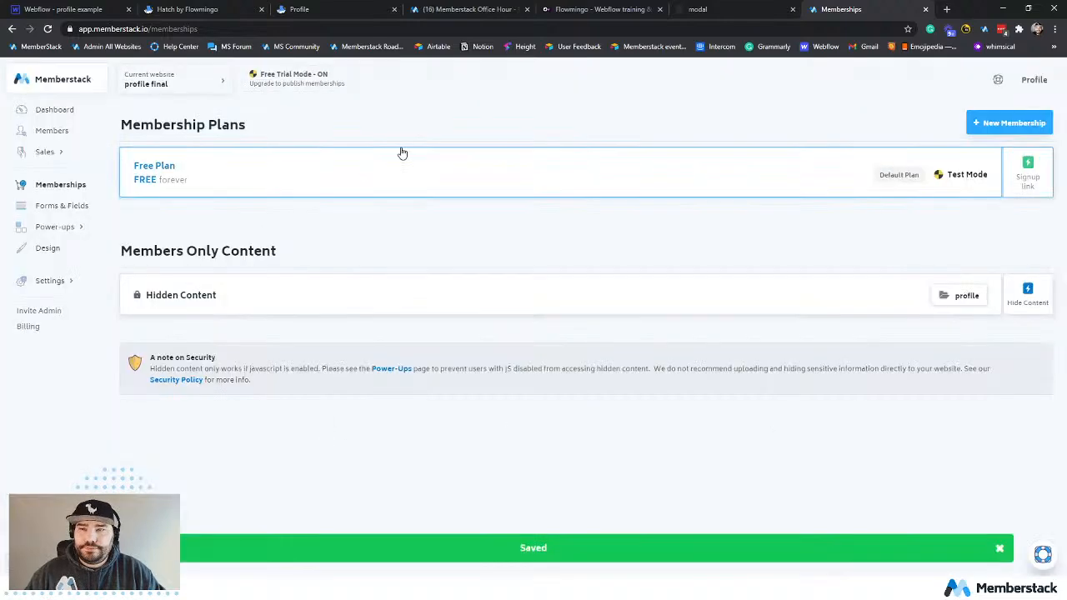
Return to the live site and reload its home page to check the navbar links shown to non-members.
{"action": "key", "text": "ctrl+Tab"}
{"action": "key", "text": "ctrl+Tab"}
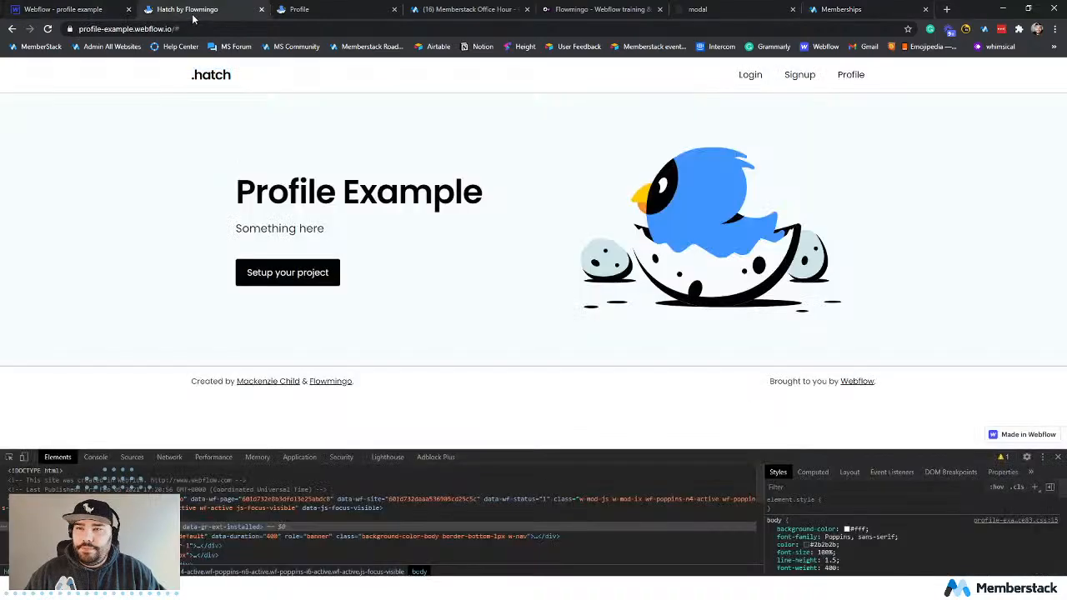
{"action": "left_click", "coordinate": [229, 81]}
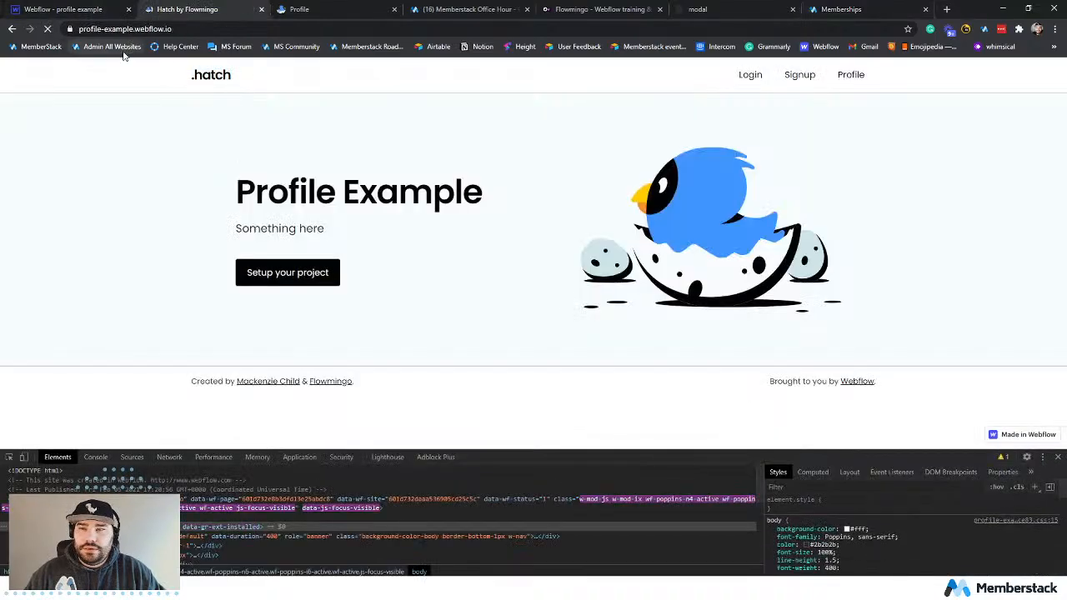
{"action": "key", "text": "ctrl+r"}
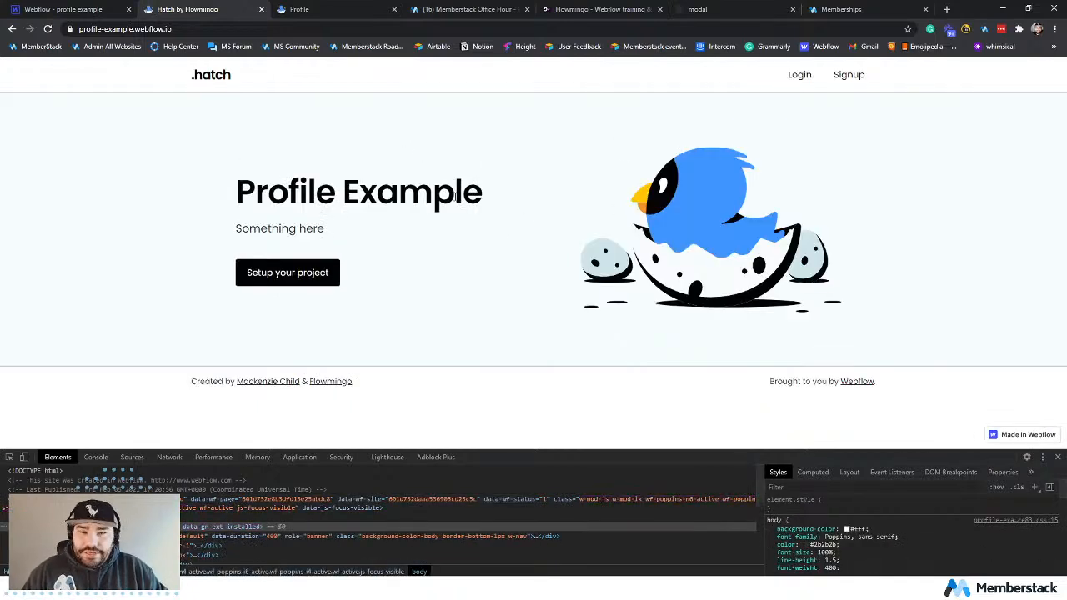
Try to log in on the live site with the test member's email address and password.
{"action": "left_click", "coordinate": [800, 75]}
{"action": "left_click", "coordinate": [536, 209]}
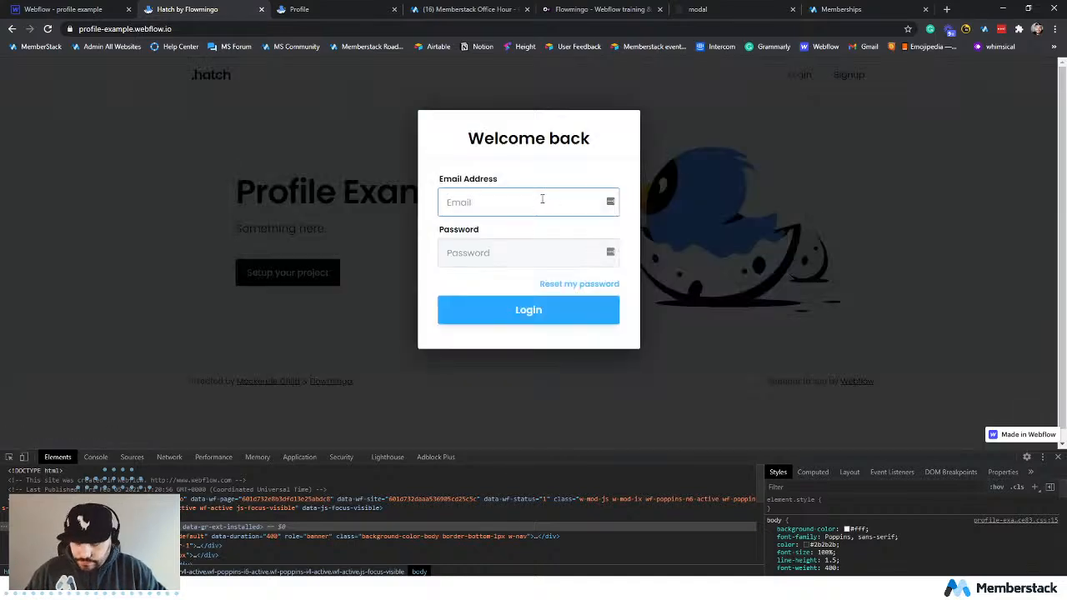
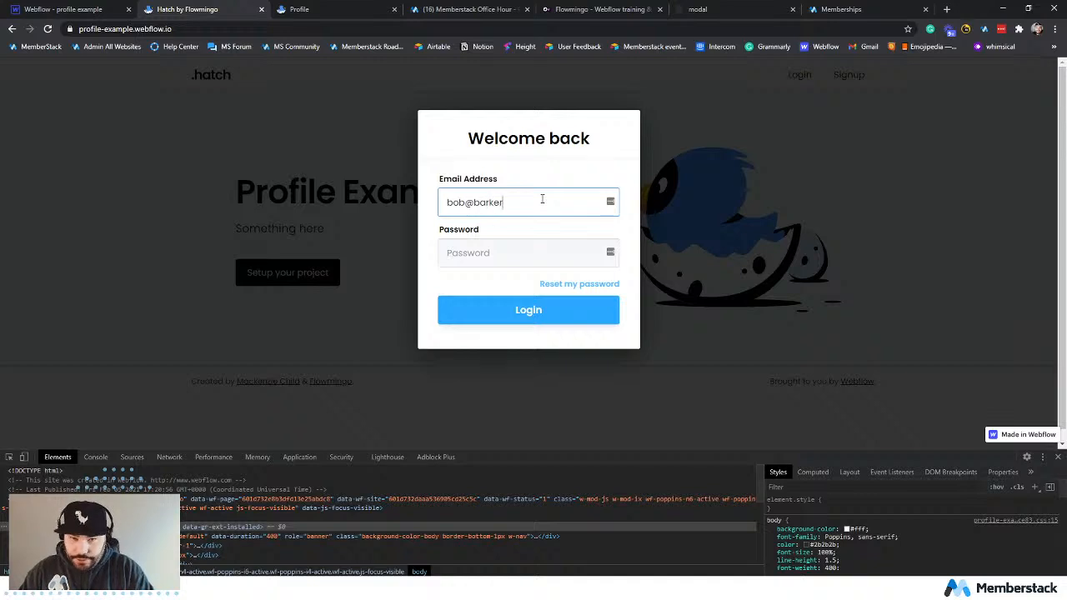
{"action": "key", "text": "Tab"}
{"action": "type", "text": "•••"}
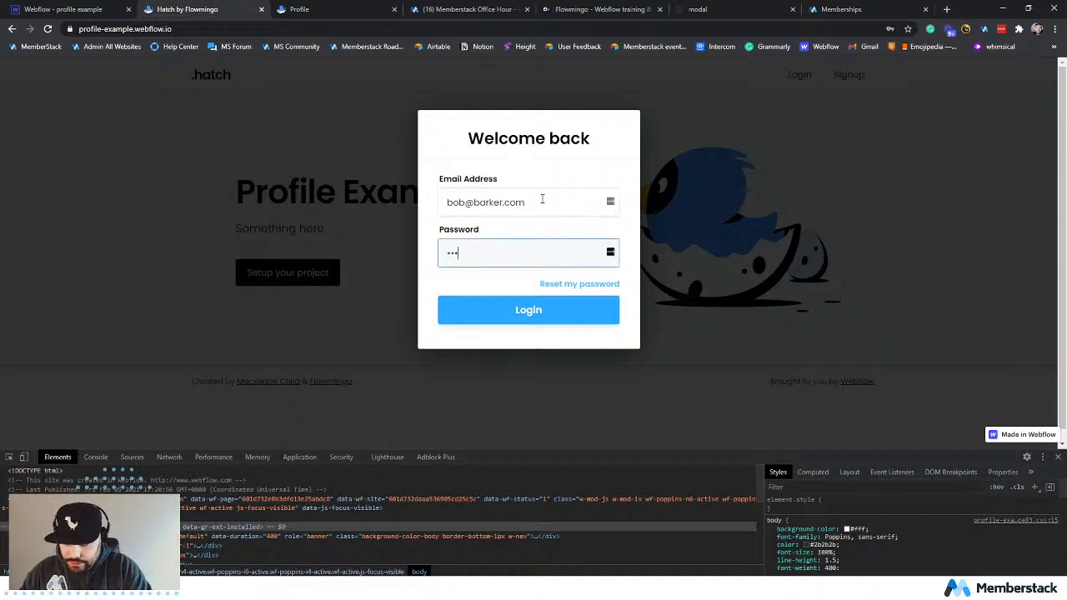
{"action": "key", "text": "Return"}
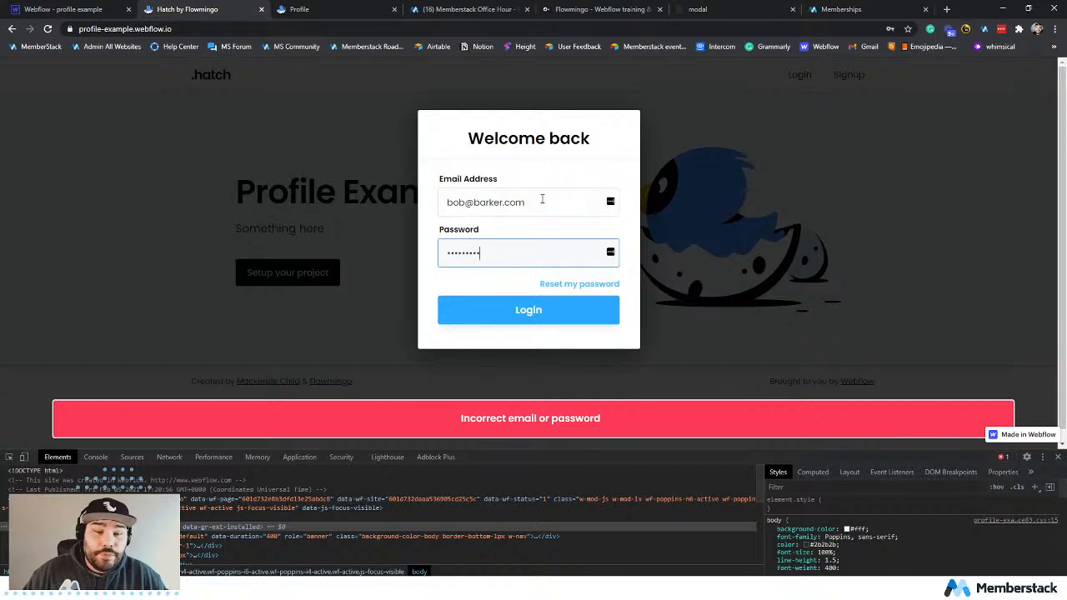
Re-enter the test member's password and try the login again.
{"action": "double_click", "coordinate": [539, 258]}
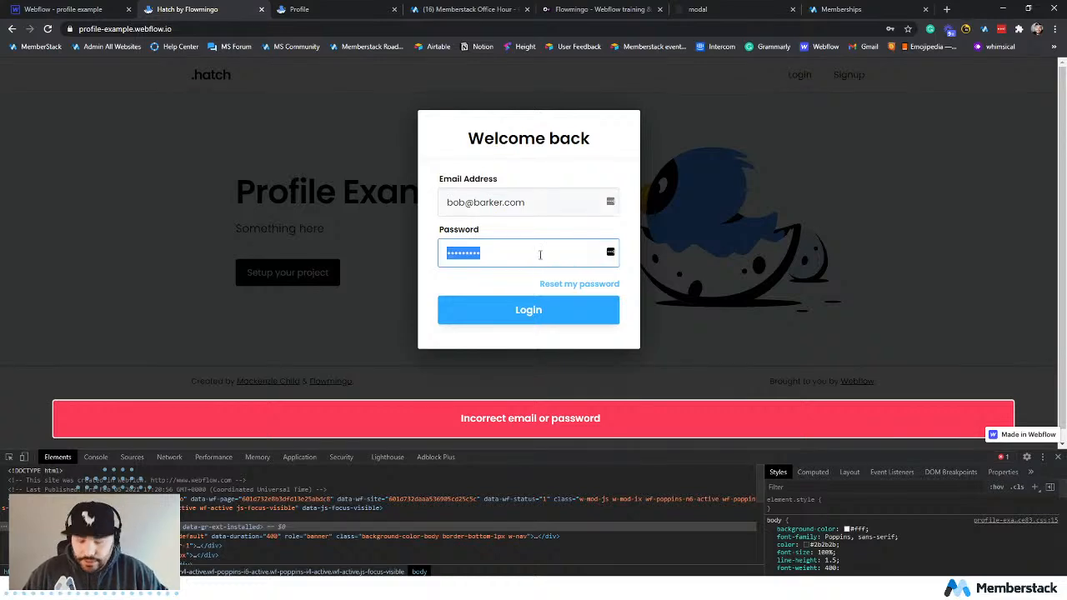
{"action": "type", "text": "password1"}
{"action": "key", "text": "Return"}
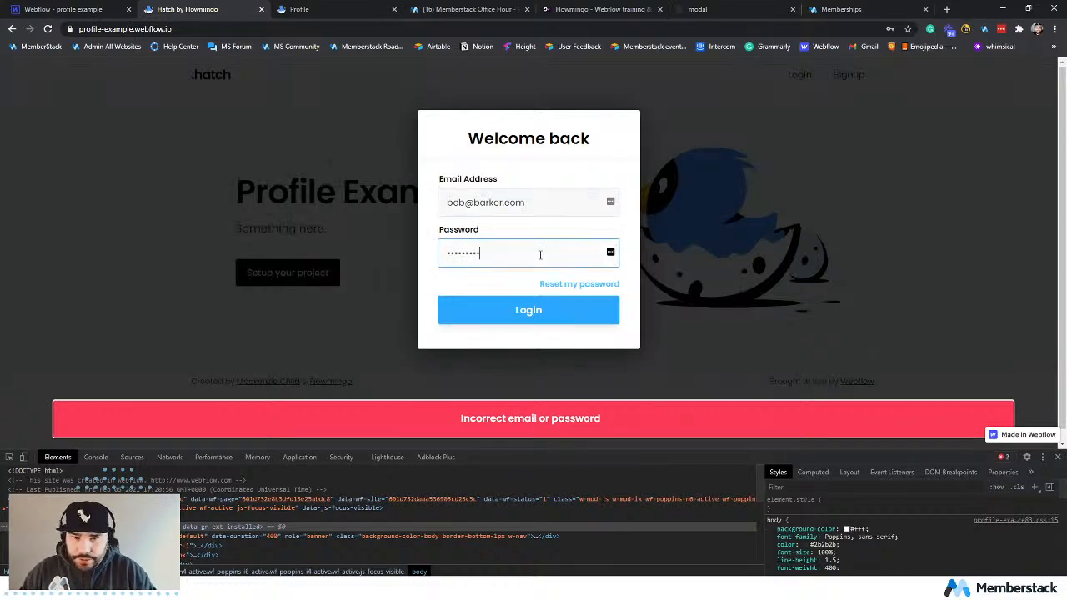
Switch to Memberstack's member list and open the test member's record to check the email address and profile details.
{"action": "left_click", "coordinate": [816, 8]}
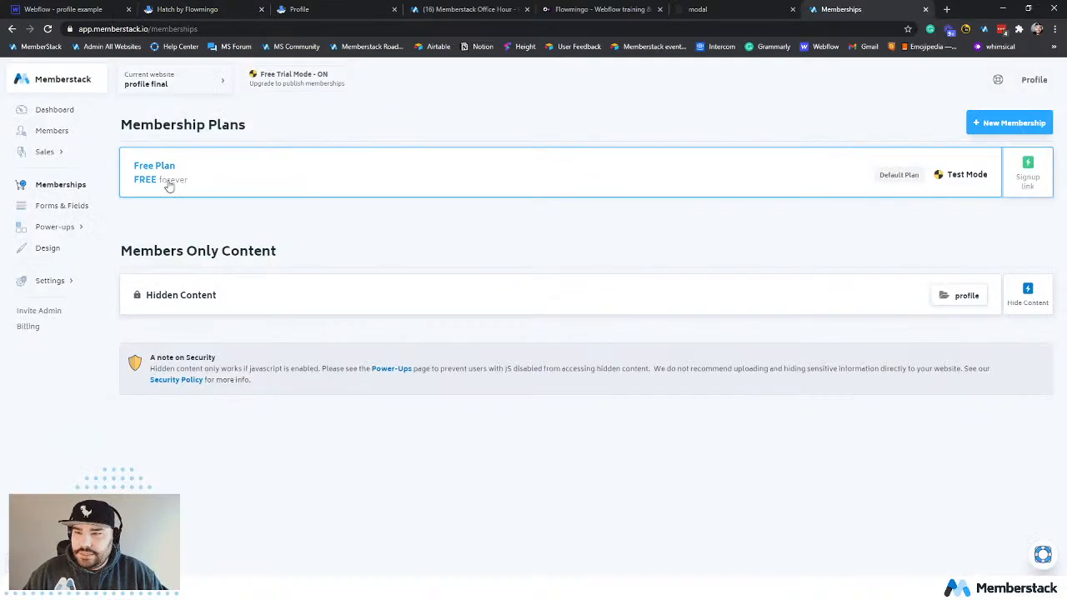
{"action": "left_click", "coordinate": [86, 136]}
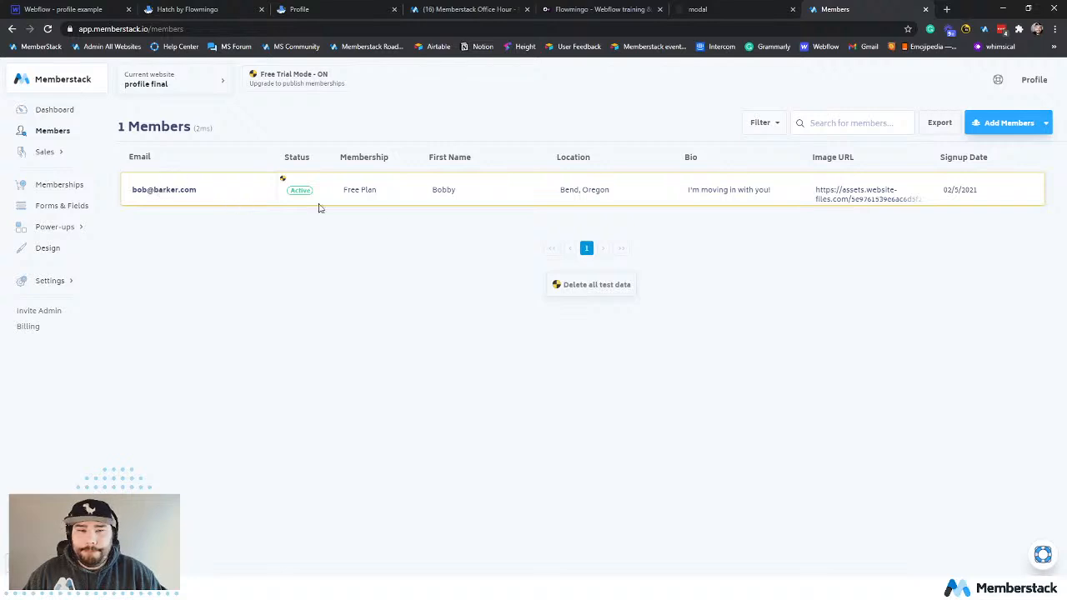
{"action": "left_click", "coordinate": [255, 198]}
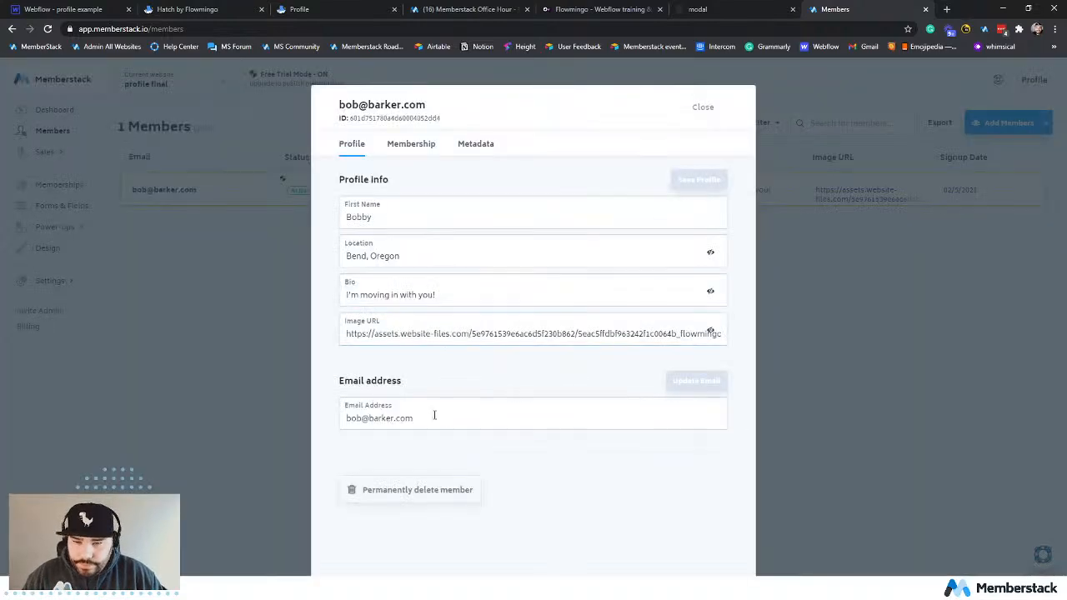
{"action": "scroll", "coordinate": [526, 459], "scroll_direction": "down", "scroll_amount": 1}
{"action": "scroll", "coordinate": [523, 455], "scroll_direction": "up", "scroll_amount": 1}
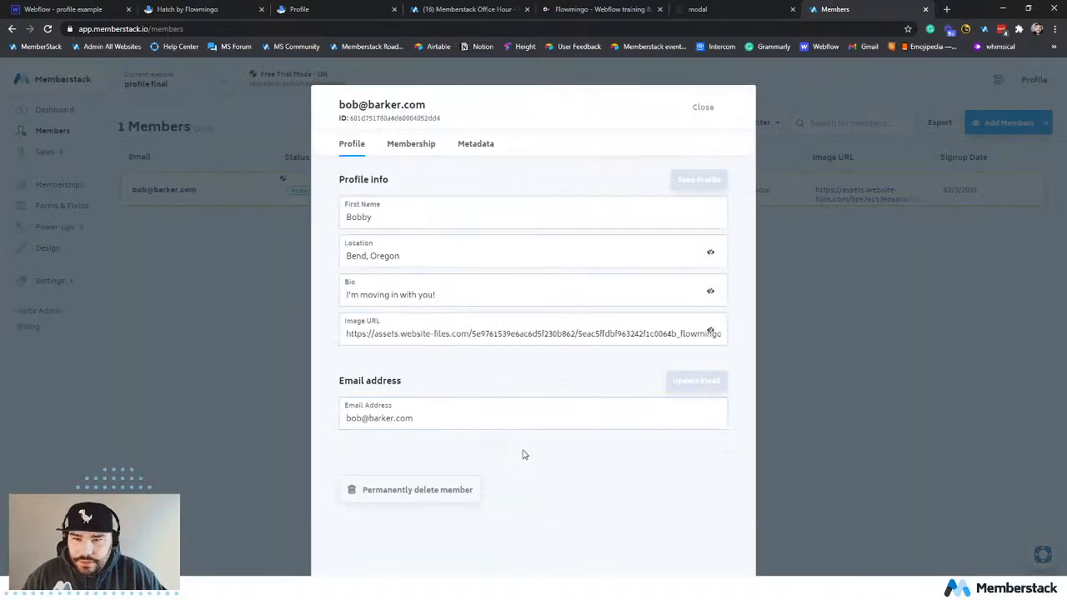
Close the member record, return to the live site and retry the login with the test member's password.
{"action": "left_click", "coordinate": [266, 287]}
{"action": "left_click", "coordinate": [100, 6]}
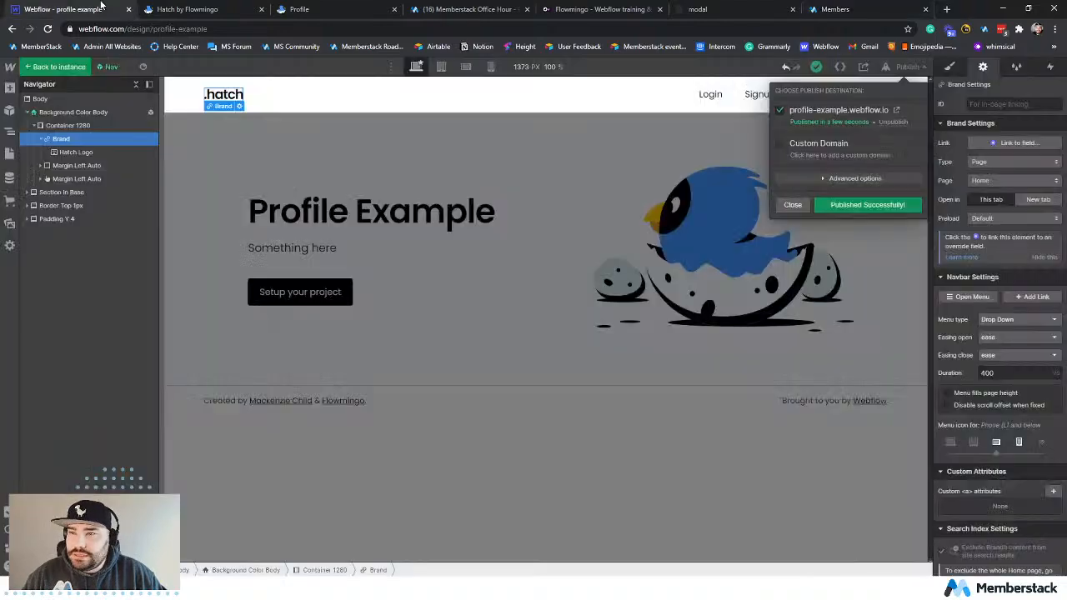
{"action": "left_click", "coordinate": [187, 9]}
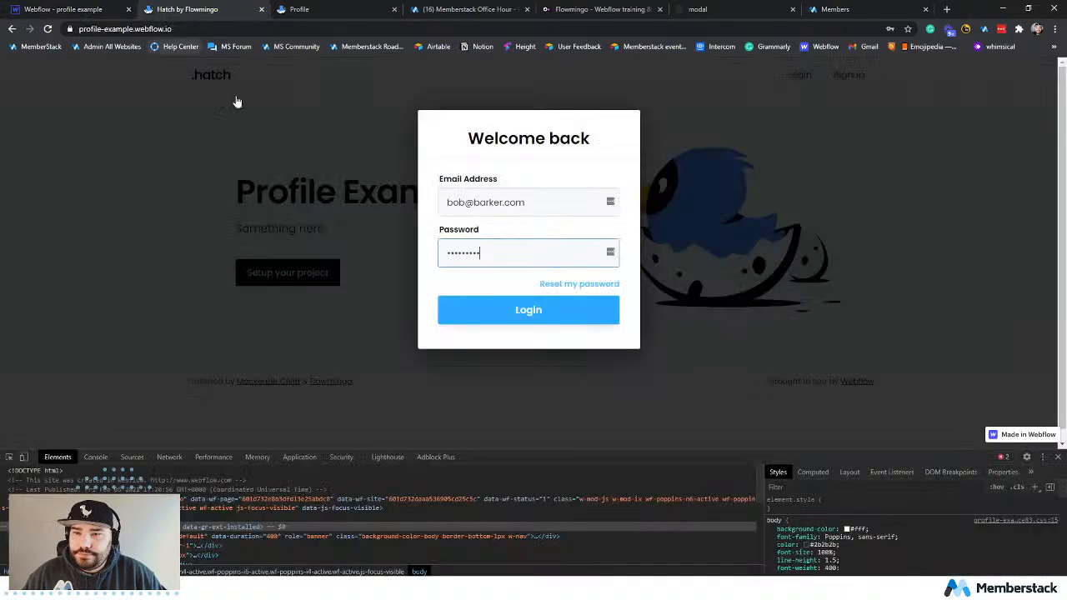
{"action": "double_click", "coordinate": [528, 254]}
{"action": "type", "text": "•"}
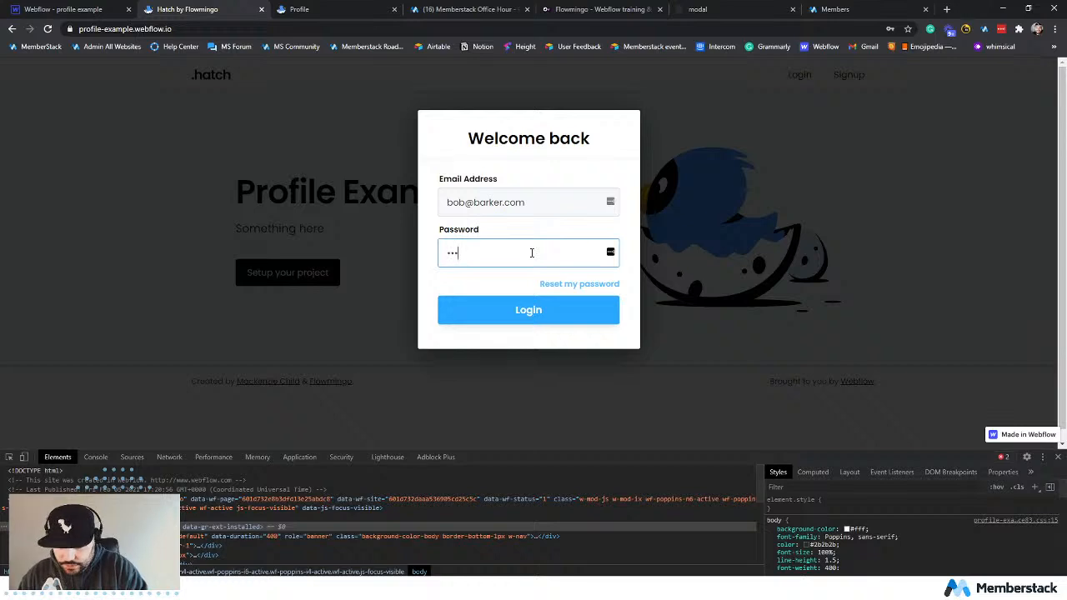
{"action": "type", "text": "••••••••"}
{"action": "key", "text": "Return"}
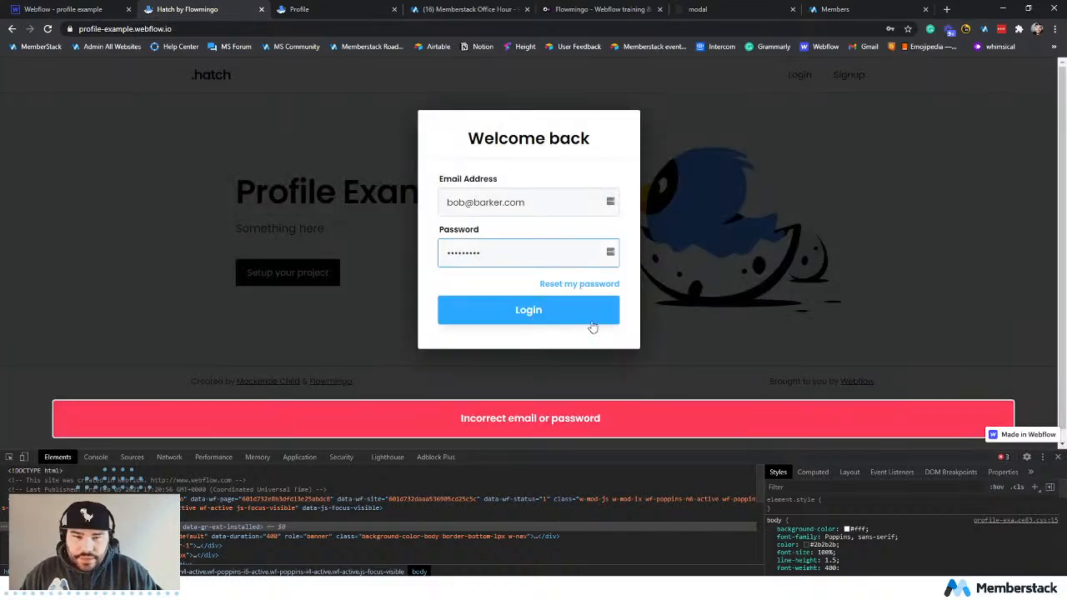
Open the live site's signup form and enter a new test member's first name and email address.
{"action": "left_click", "coordinate": [674, 294]}
{"action": "left_click", "coordinate": [839, 80]}
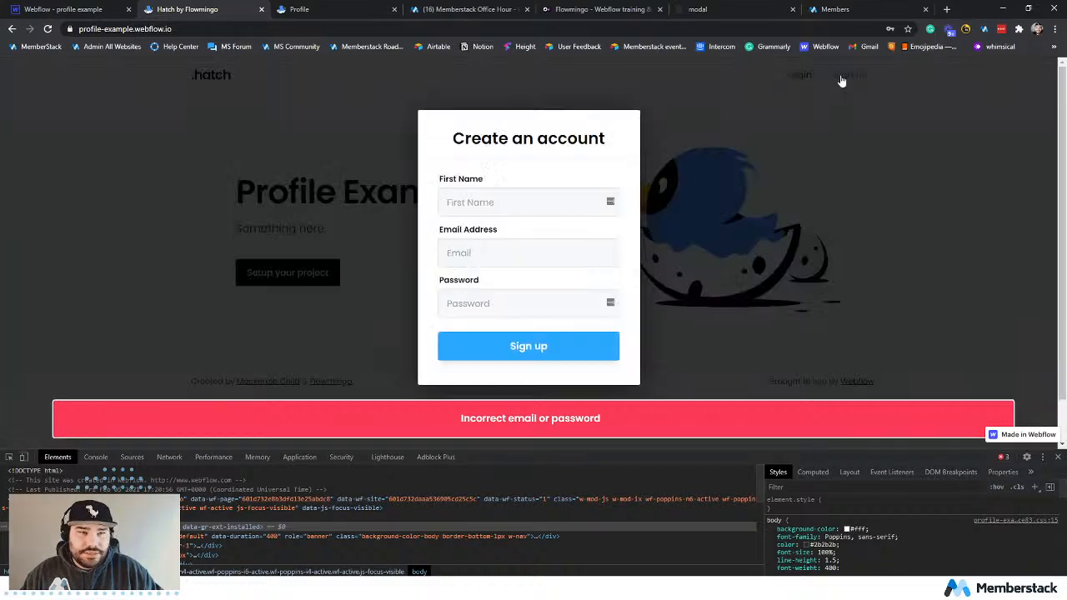
{"action": "left_click", "coordinate": [499, 208]}
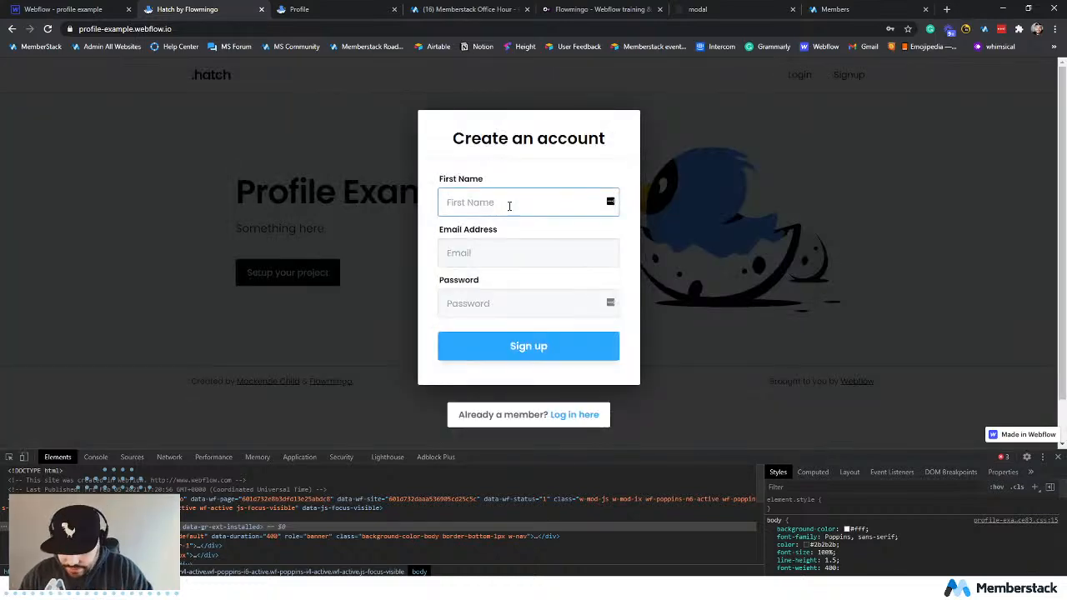
{"action": "type", "text": "bob"}
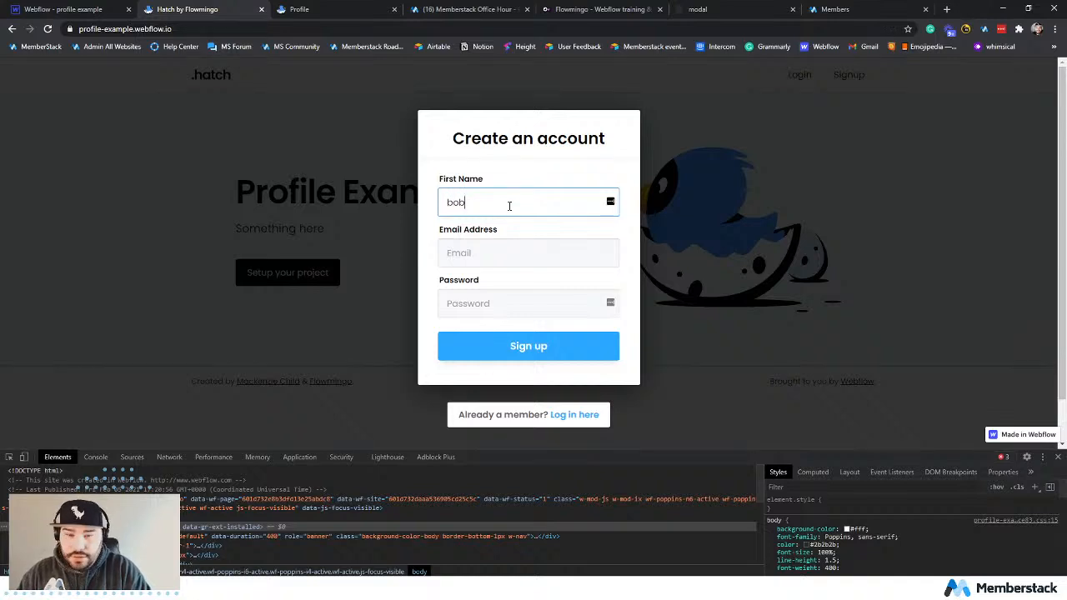
{"action": "key", "text": "Tab"}
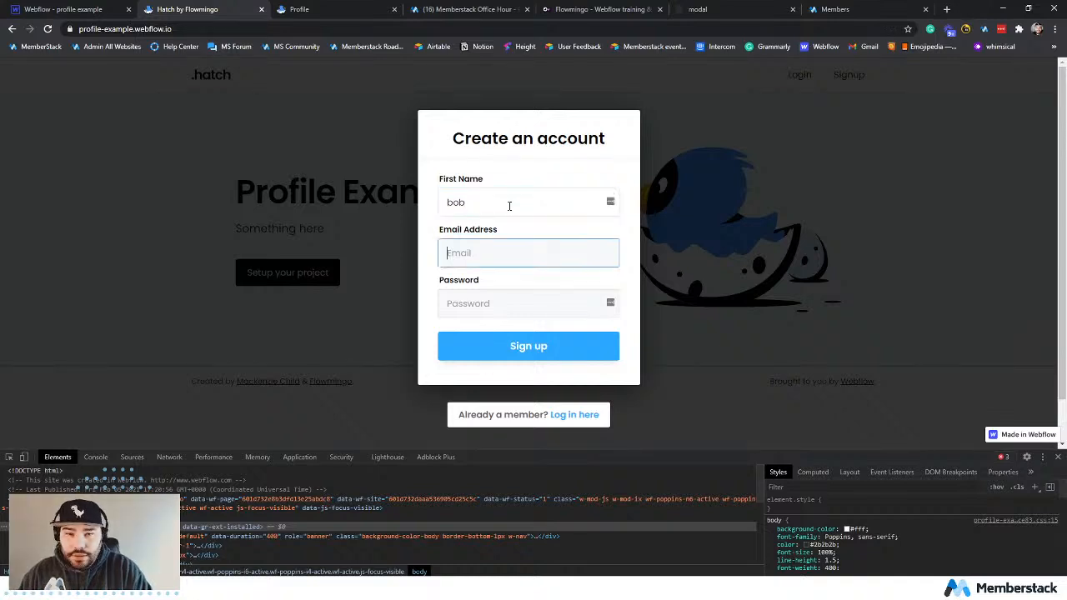
{"action": "type", "text": "bob2ba"}
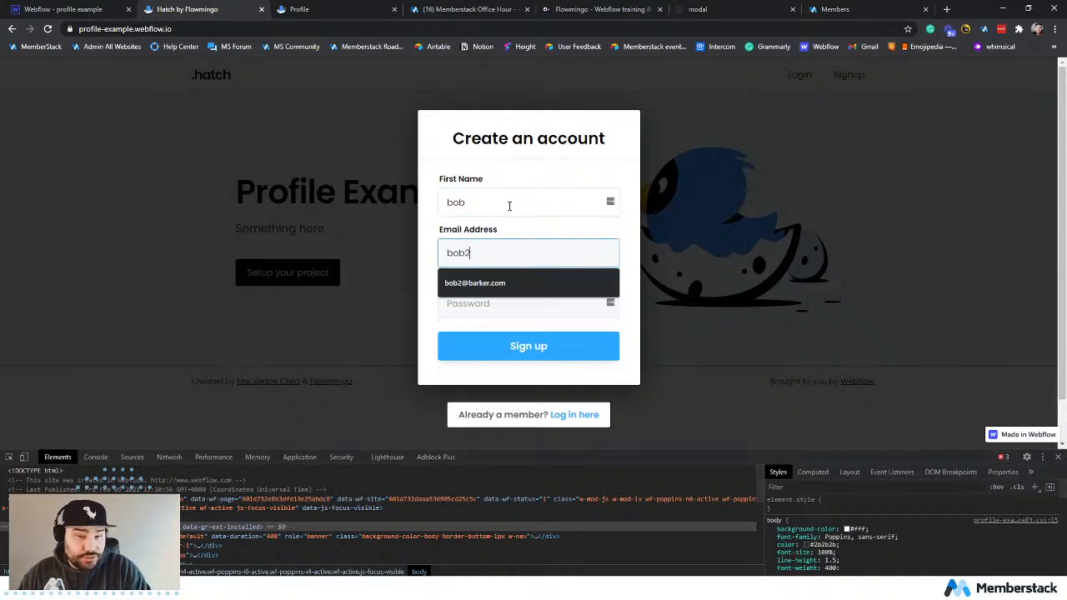
{"action": "key", "text": "BackSpace"}
{"action": "key", "text": "BackSpace"}
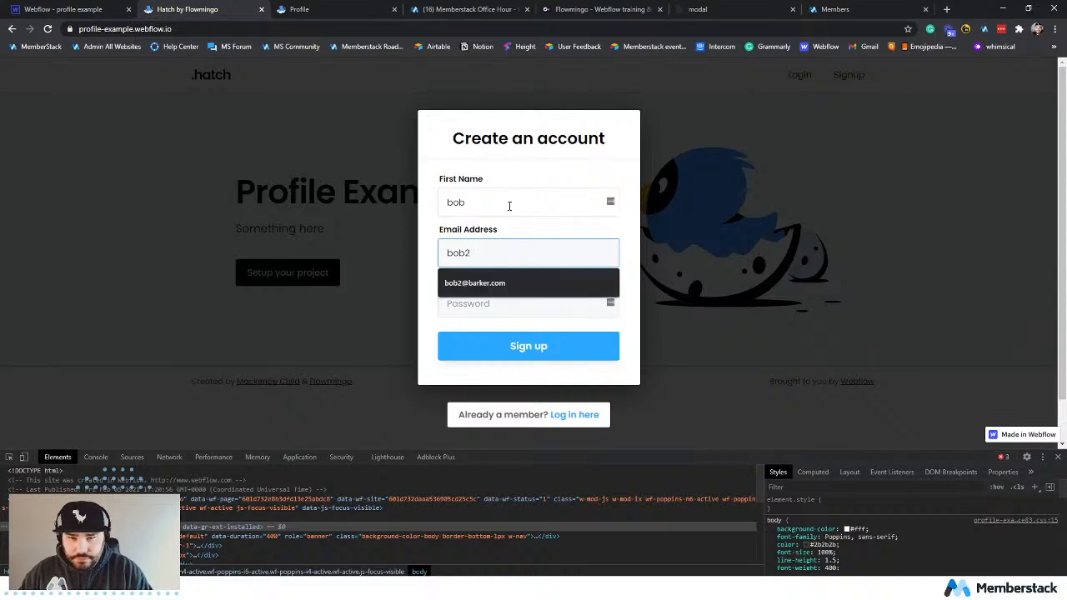
{"action": "left_click", "coordinate": [507, 282]}
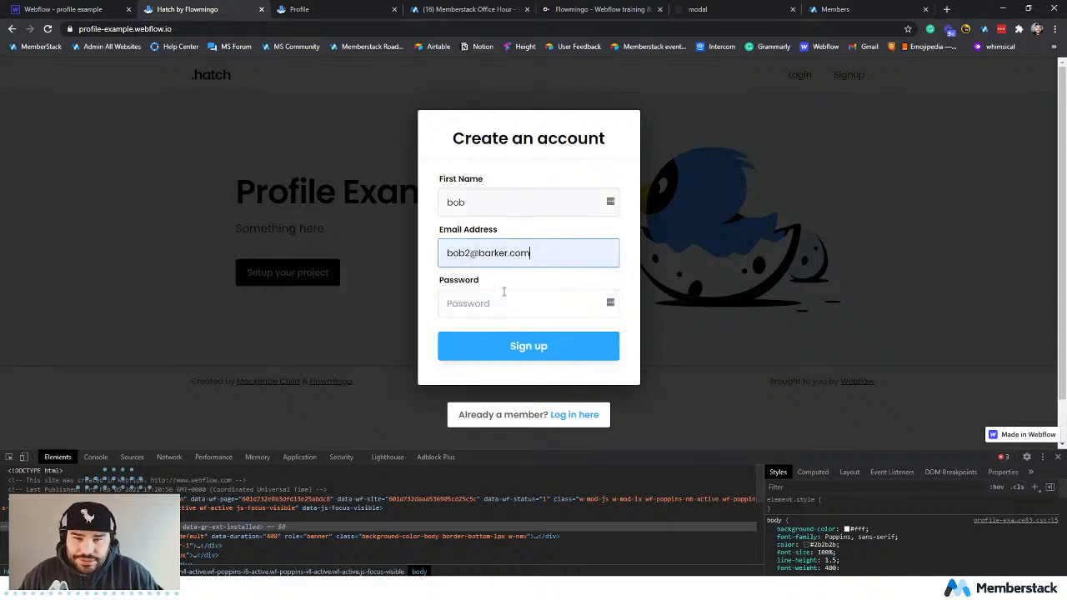
Enter a password for the new test member and submit the signup form.
{"action": "left_click", "coordinate": [503, 306]}
{"action": "type", "text": "bob"}
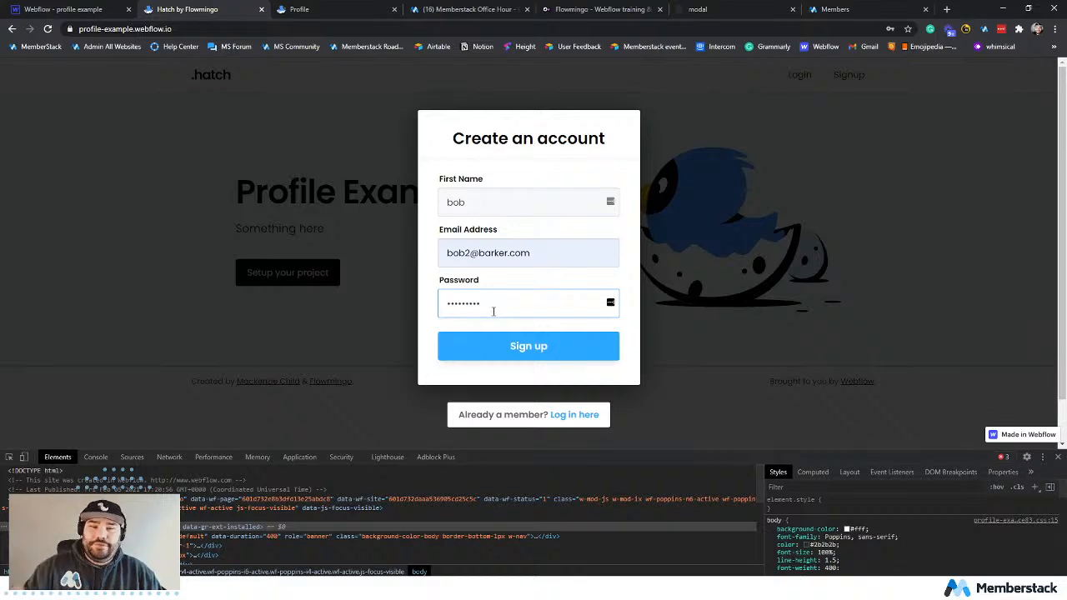
{"action": "left_click", "coordinate": [483, 337]}
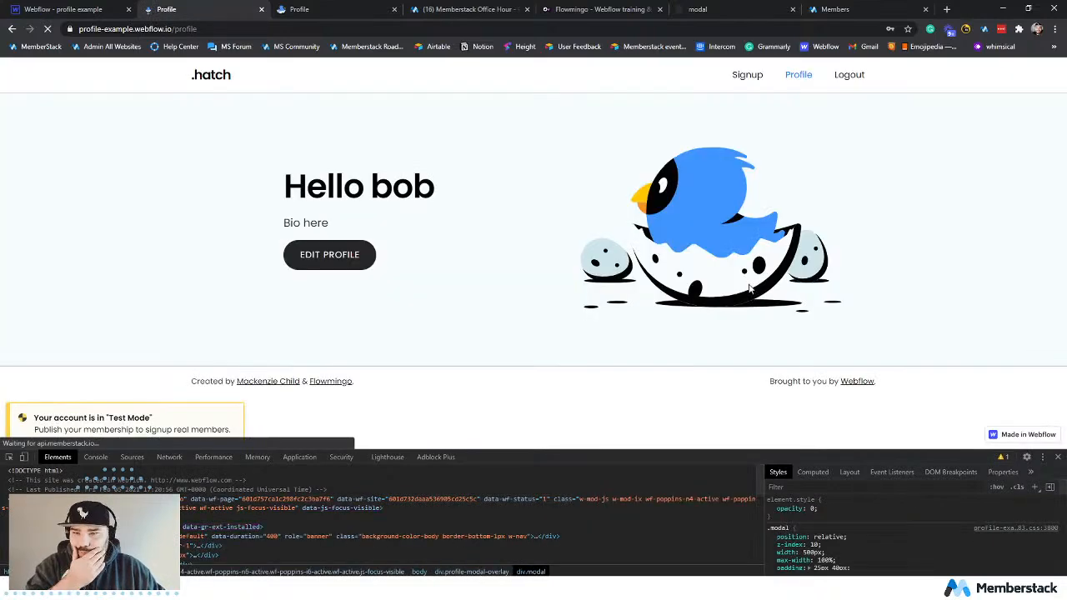
{"action": "left_click", "coordinate": [965, 148]}
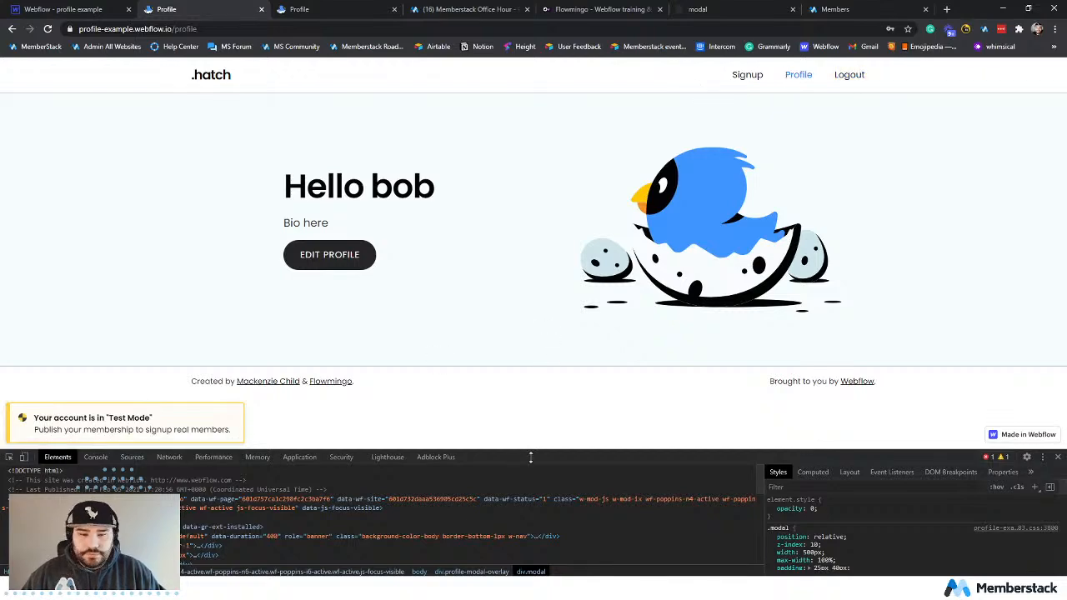
Open the Edit Profile modal, set the location to Bend, Oregon, and the bio to "I'm a dad folks!".
{"action": "left_click_drag", "start_coordinate": [530, 450], "coordinate": [494, 391]}
{"action": "left_click", "coordinate": [317, 257]}
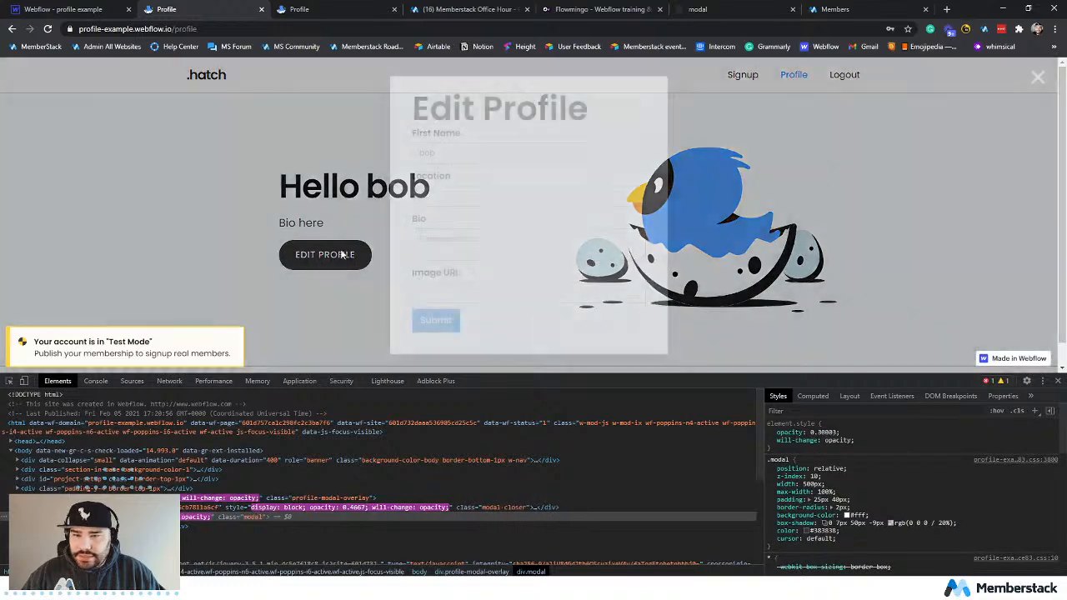
{"action": "left_click", "coordinate": [456, 193]}
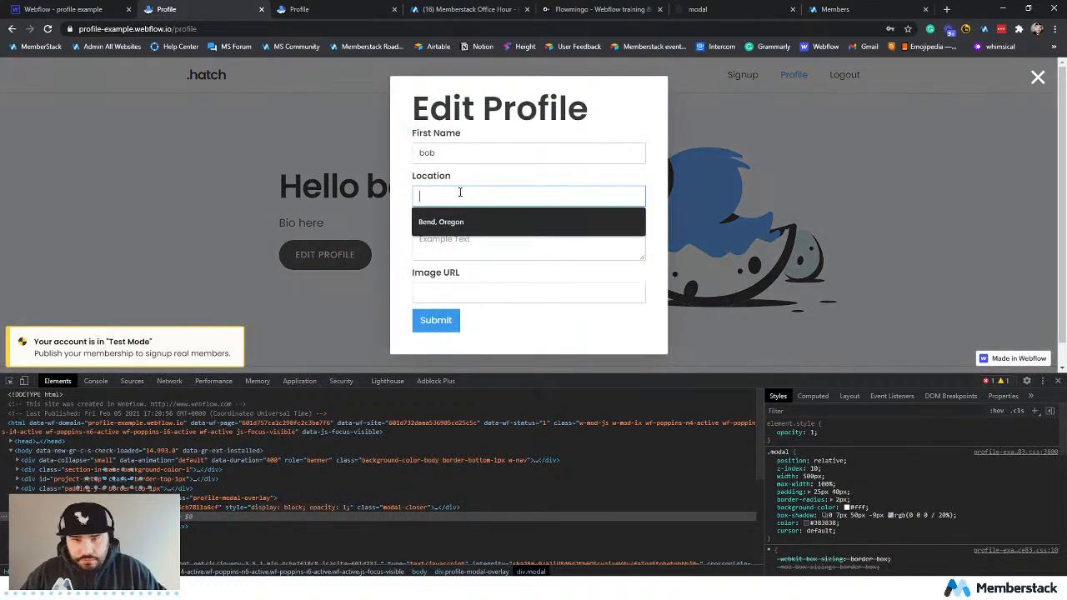
{"action": "left_click", "coordinate": [472, 221]}
{"action": "left_click", "coordinate": [497, 247]}
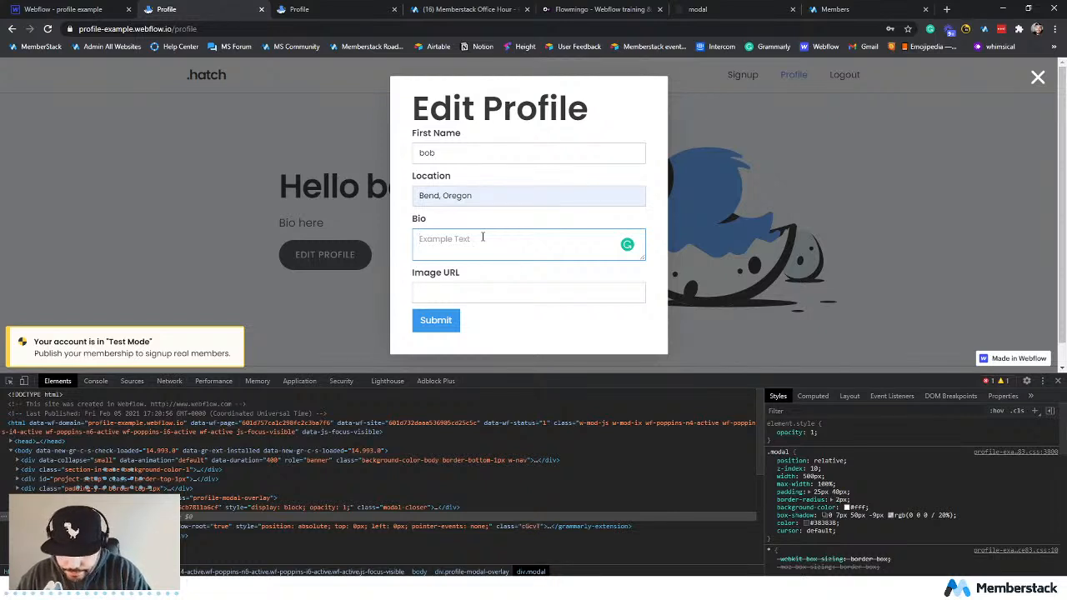
{"action": "type", "text": "Im a dad folks!"}
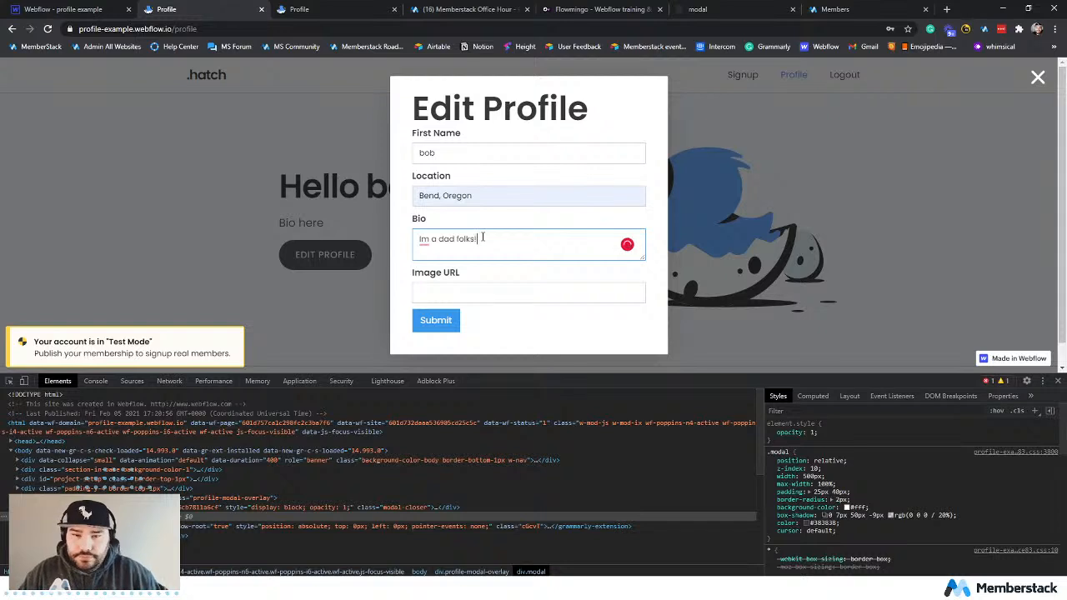
{"action": "left_click", "coordinate": [424, 240]}
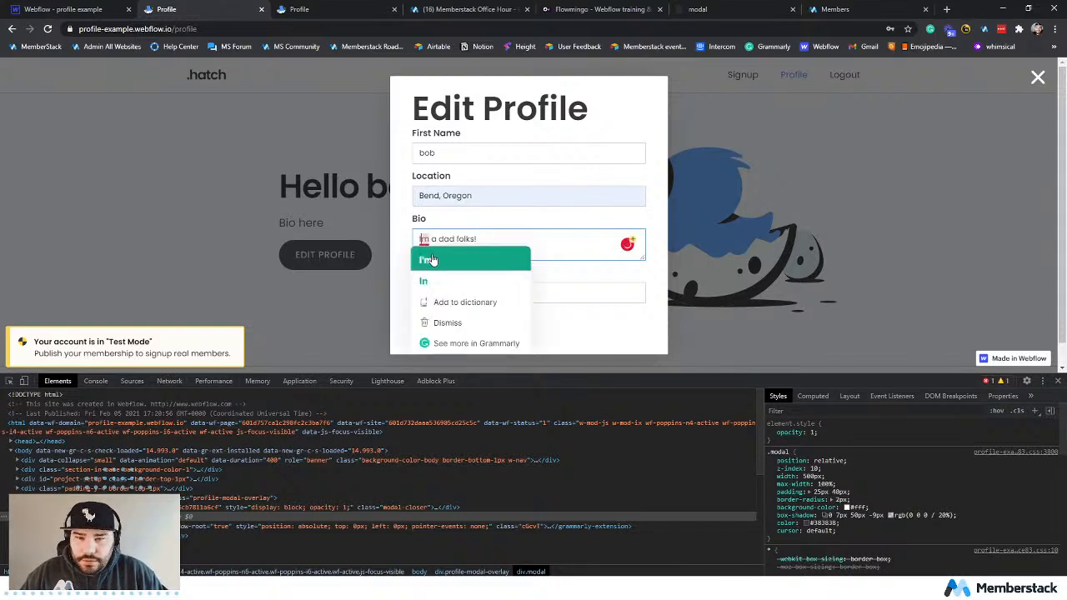
{"action": "left_click", "coordinate": [428, 293]}
Fill the Image URL with the previously used flowmingo.svg address, submit the profile form and close the modal.
{"action": "left_click", "coordinate": [477, 298]}
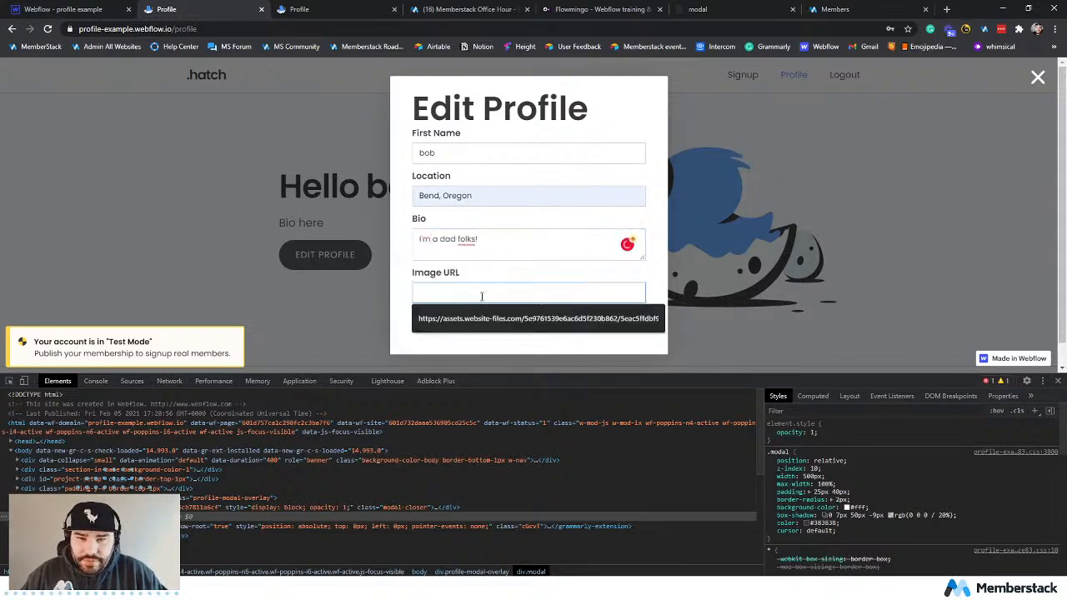
{"action": "left_click", "coordinate": [511, 318]}
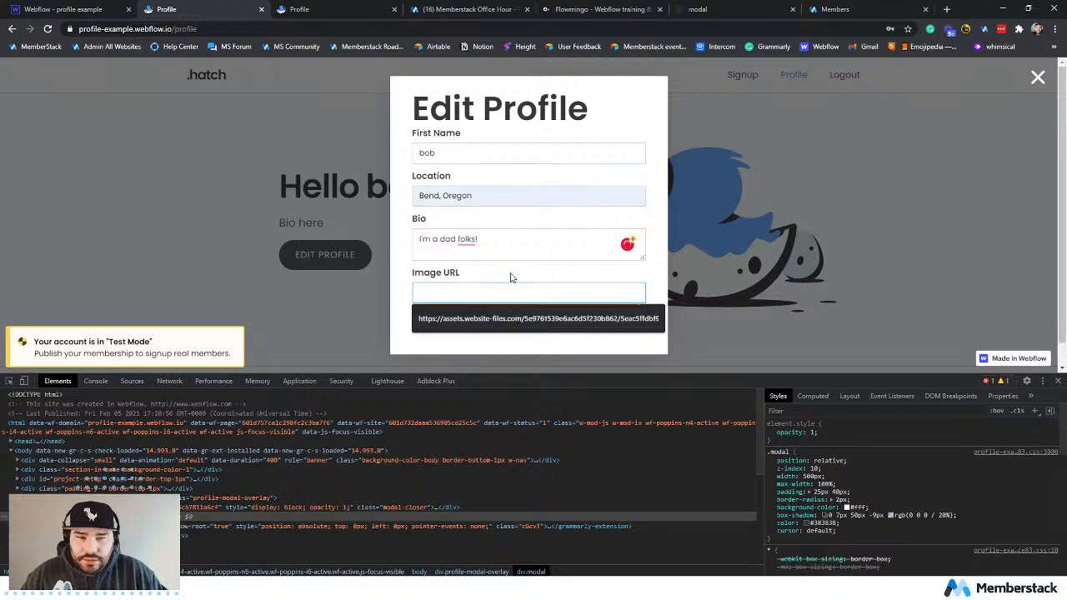
{"action": "left_click", "coordinate": [498, 317]}
{"action": "key", "text": "End"}
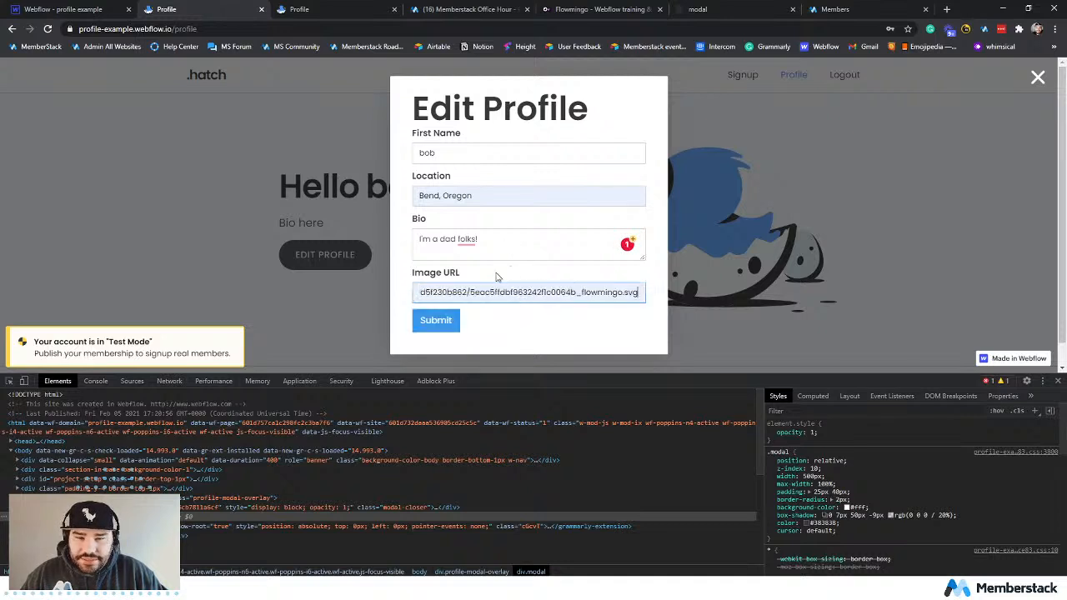
{"action": "left_click", "coordinate": [442, 323]}
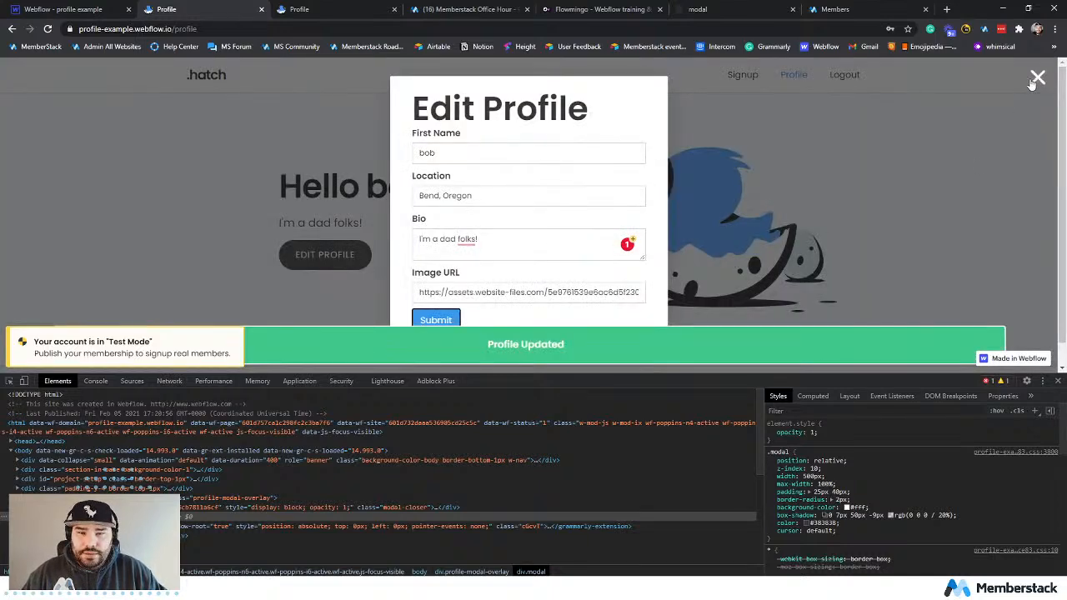
{"action": "left_click", "coordinate": [1036, 80]}
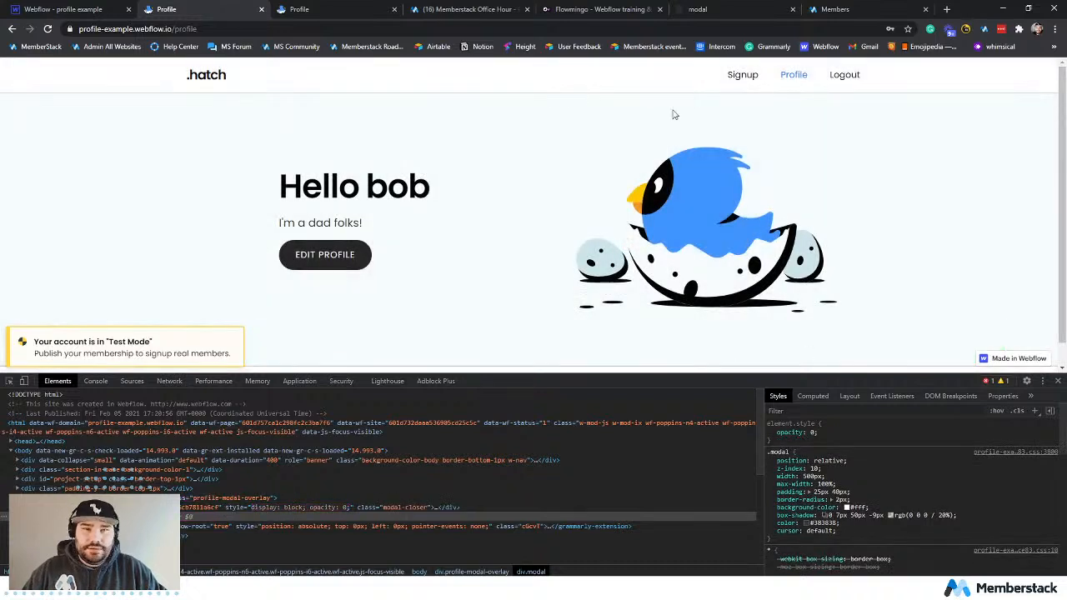
Switch to Memberstack, refresh the member list and check the new test member's record for the submitted profile details.
{"action": "left_click", "coordinate": [833, 9]}
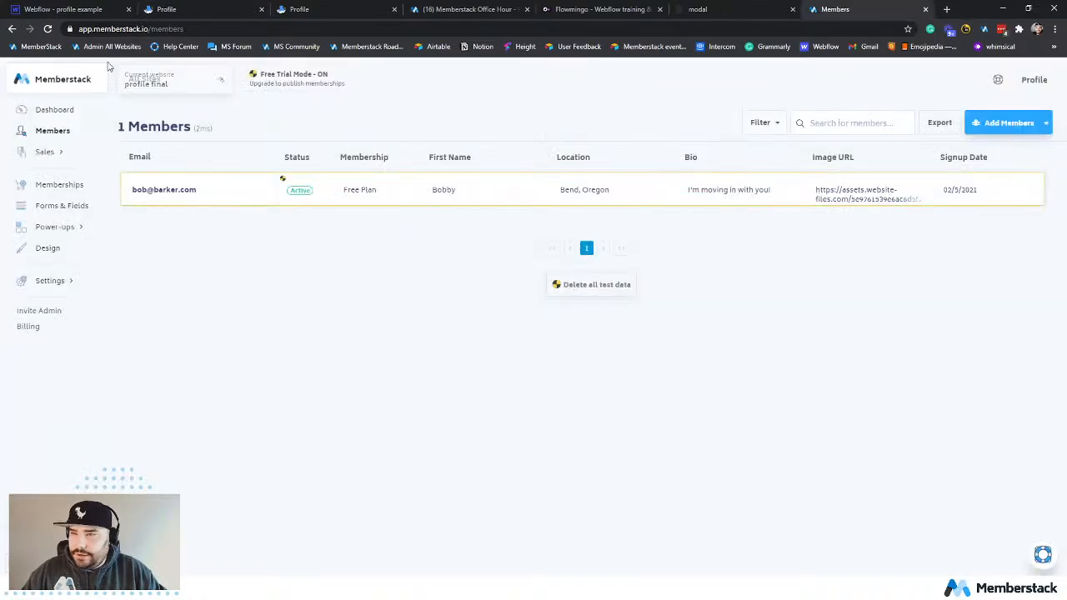
{"action": "left_click", "coordinate": [47, 29]}
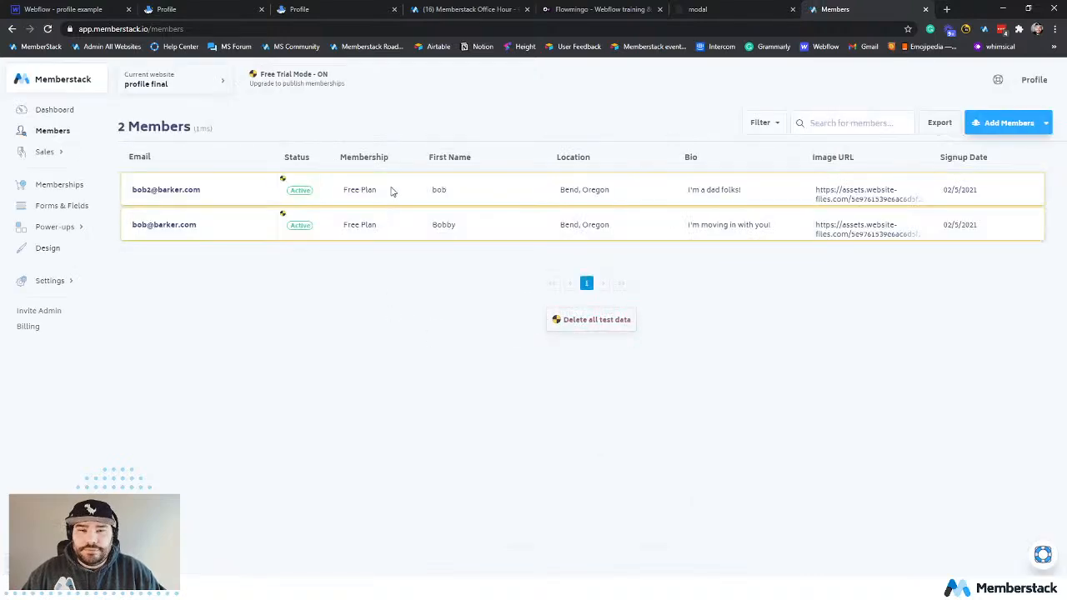
{"action": "left_click", "coordinate": [392, 190]}
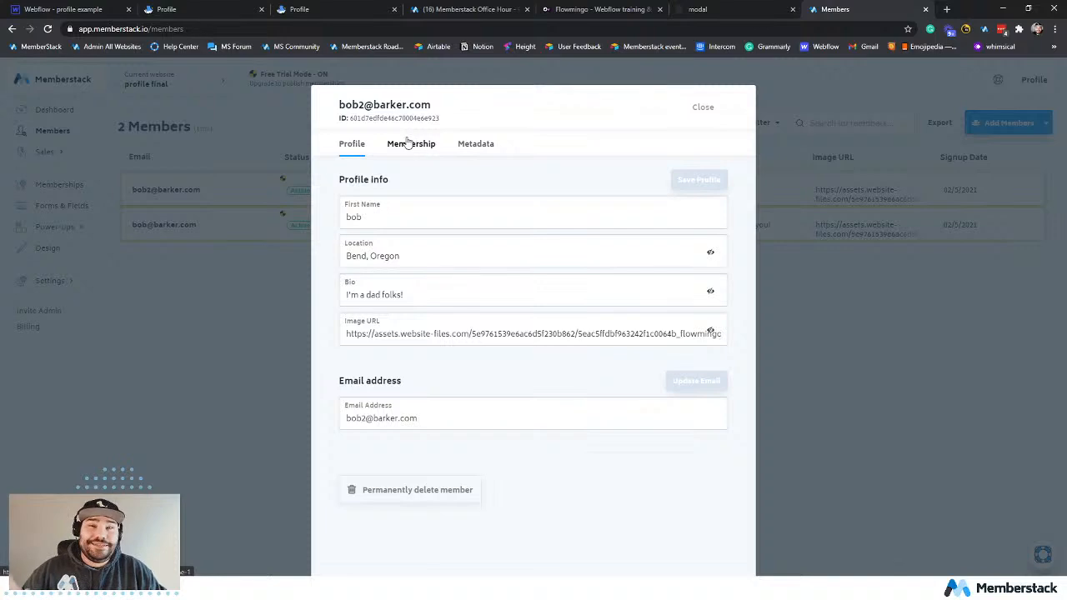
{"action": "left_click", "coordinate": [188, 13]}
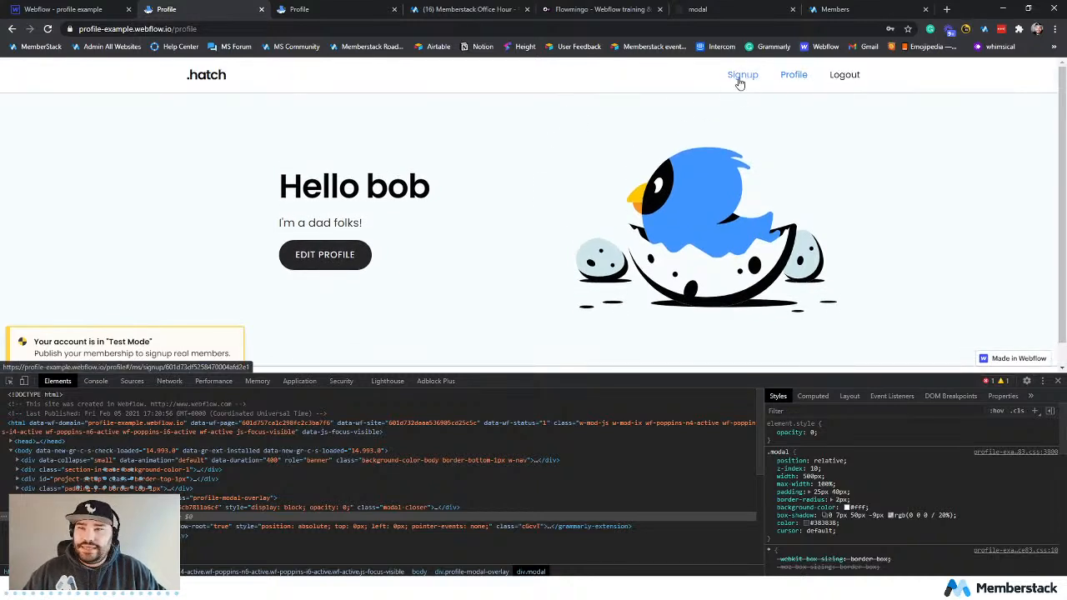
{"action": "left_click", "coordinate": [833, 10]}
{"action": "left_click", "coordinate": [829, 175]}
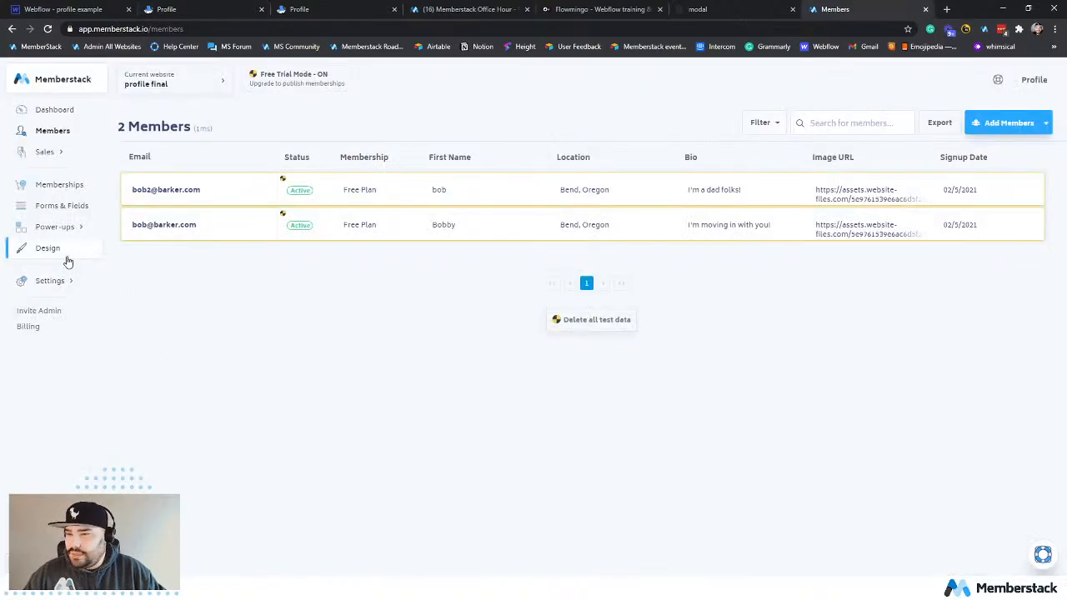
Open the attributes reference under Forms & Fields and review the member data, members-only content and membership attributes.
{"action": "left_click", "coordinate": [59, 206]}
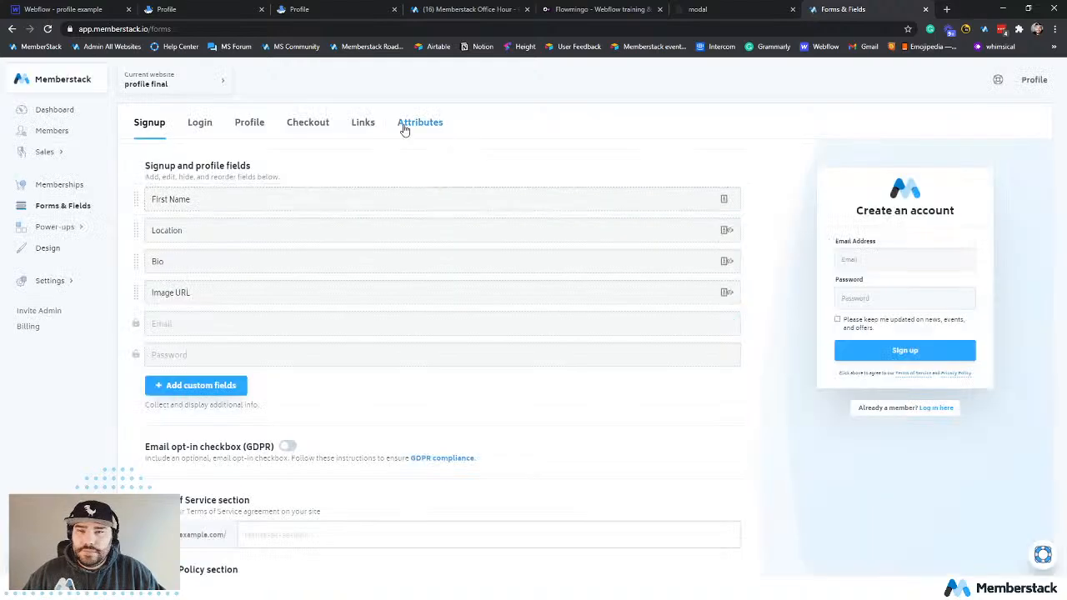
{"action": "left_click", "coordinate": [363, 123]}
{"action": "left_click", "coordinate": [420, 122]}
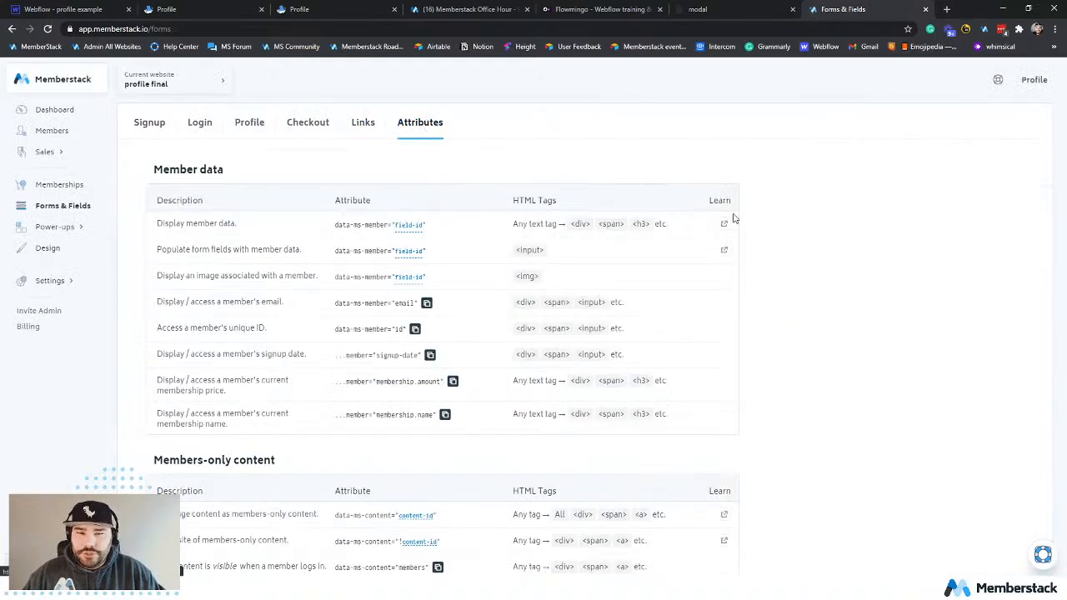
{"action": "scroll", "coordinate": [812, 268], "scroll_direction": "down", "scroll_amount": 2}
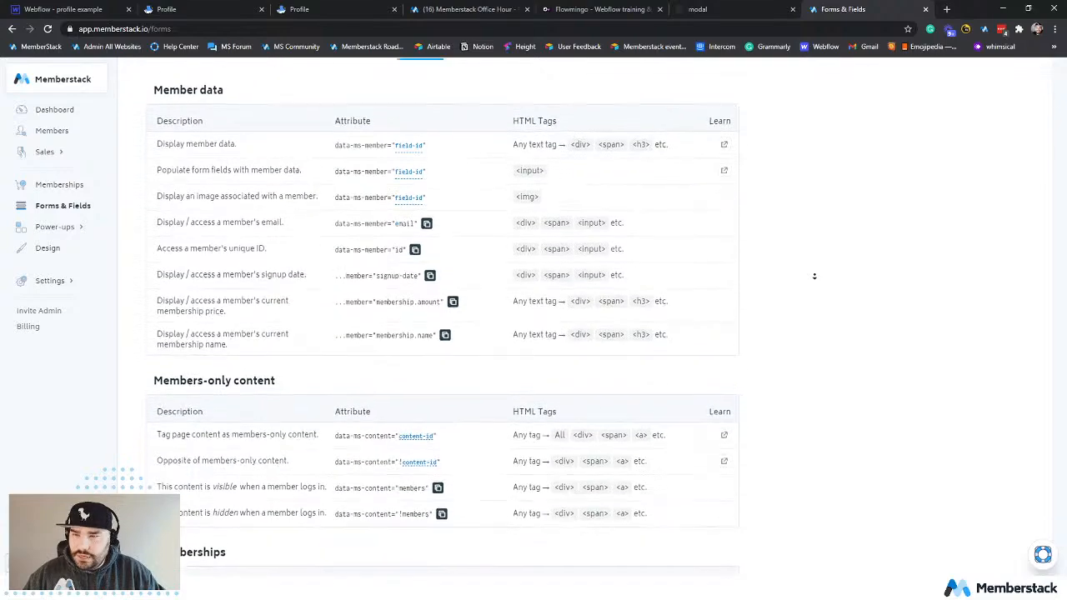
{"action": "scroll", "coordinate": [814, 275], "scroll_direction": "down", "scroll_amount": 2}
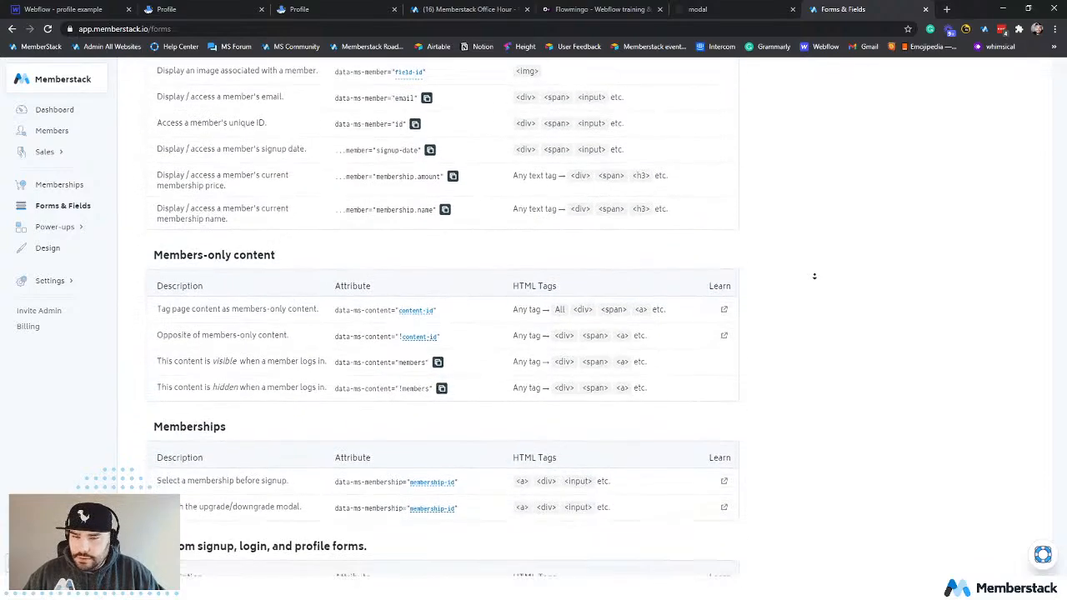
Open the Memberstack Help Center in a new browser tab and search it for "attributes".
{"action": "middle_click", "coordinate": [183, 48]}
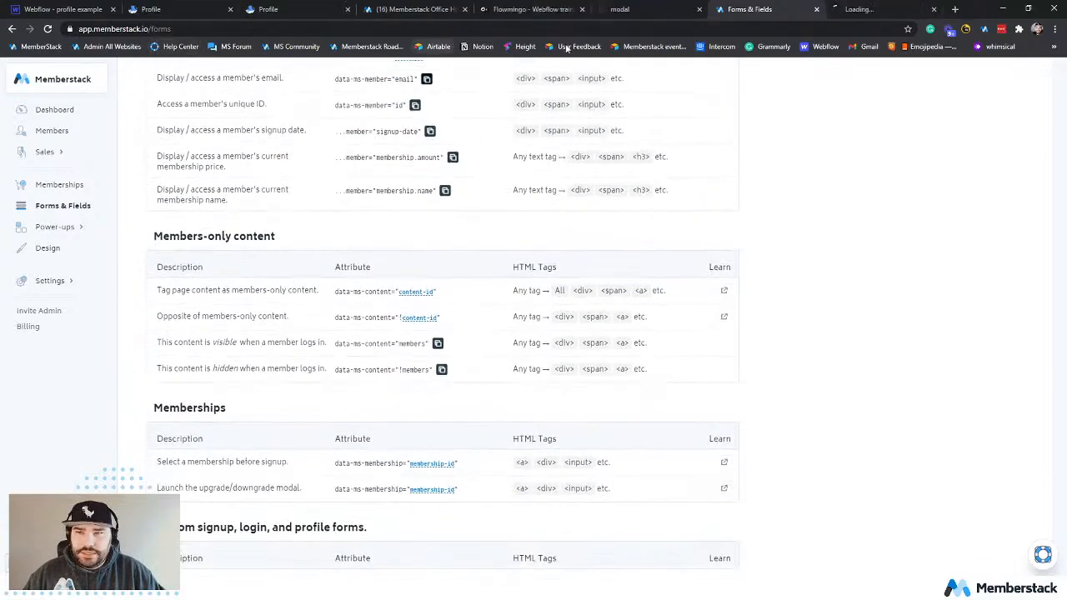
{"action": "left_click", "coordinate": [910, 11]}
{"action": "type", "text": "atr"}
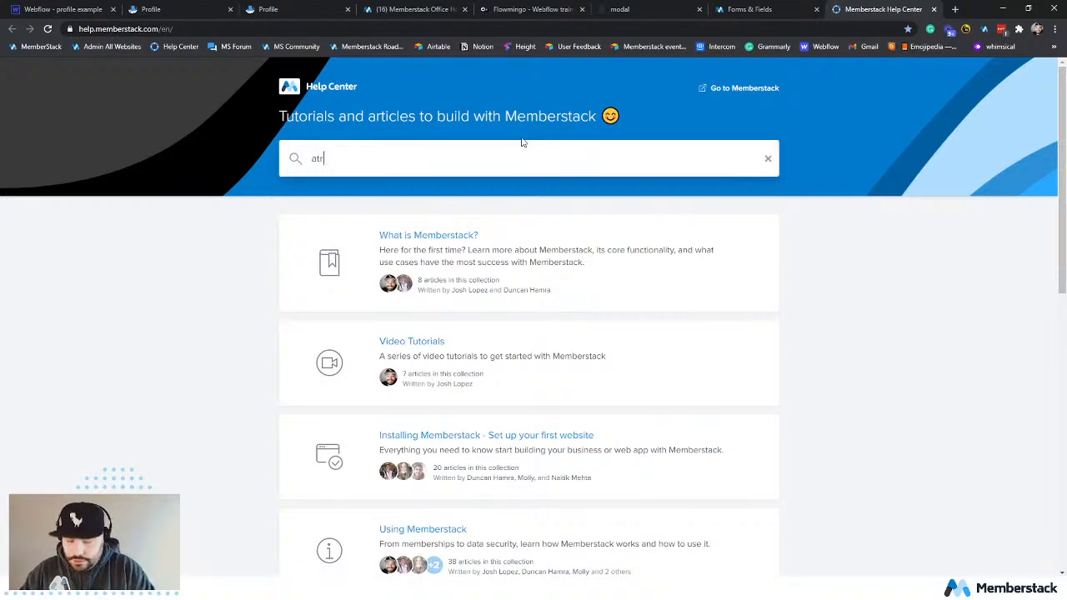
{"action": "type", "text": "ributes"}
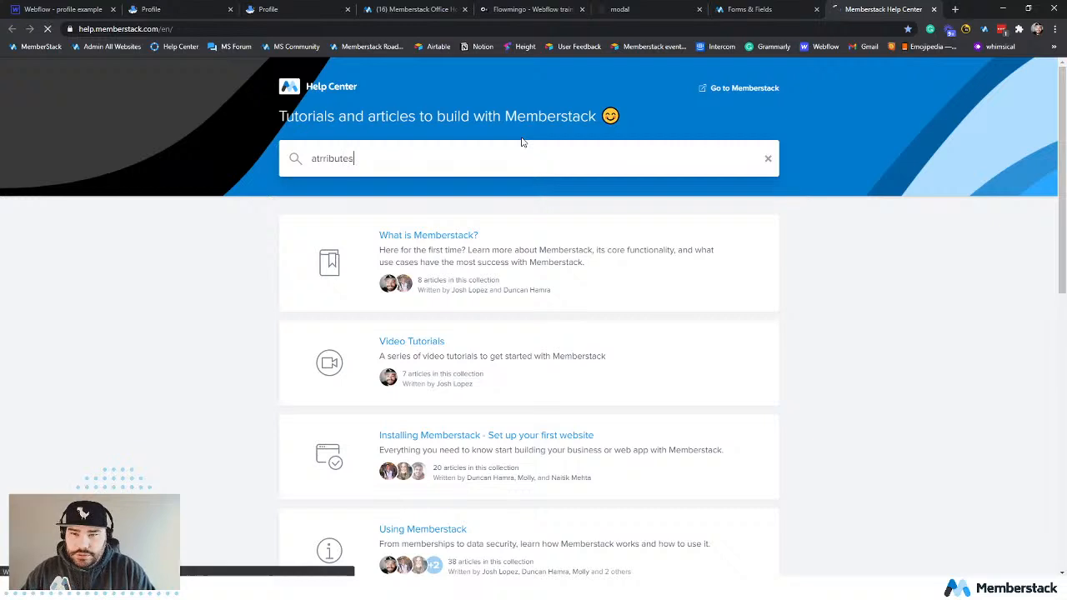
{"action": "key", "text": "Return"}
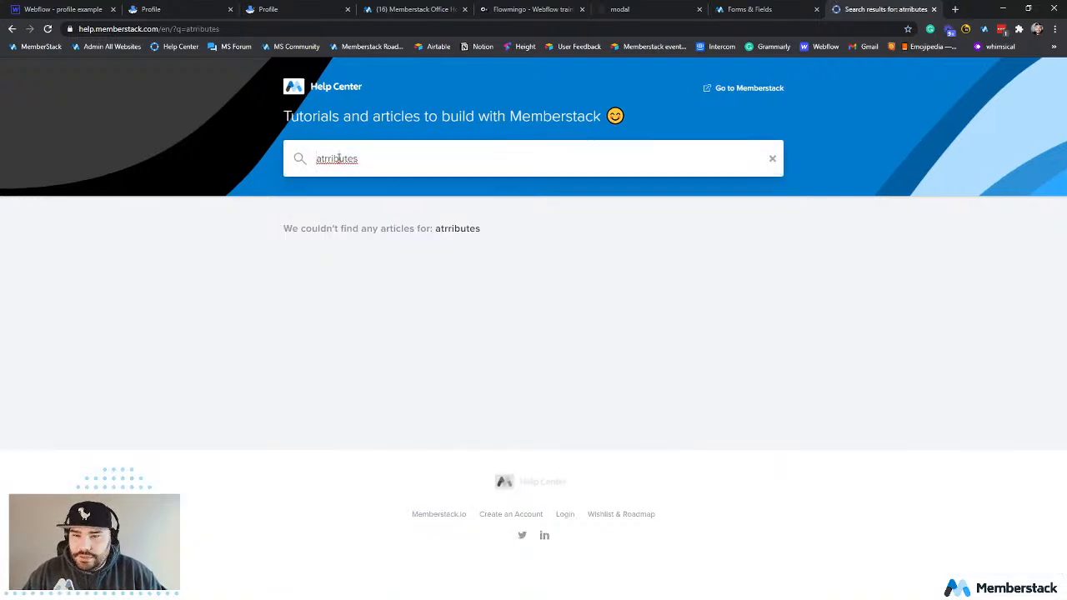
{"action": "right_click", "coordinate": [339, 158]}
{"action": "left_click", "coordinate": [382, 165]}
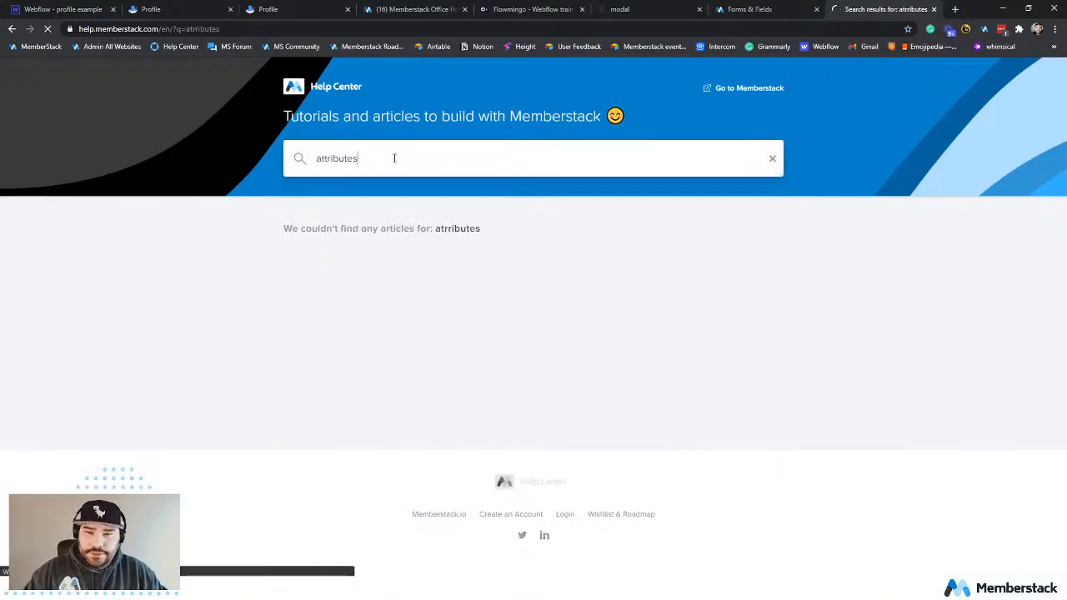
{"action": "key", "text": "Return"}
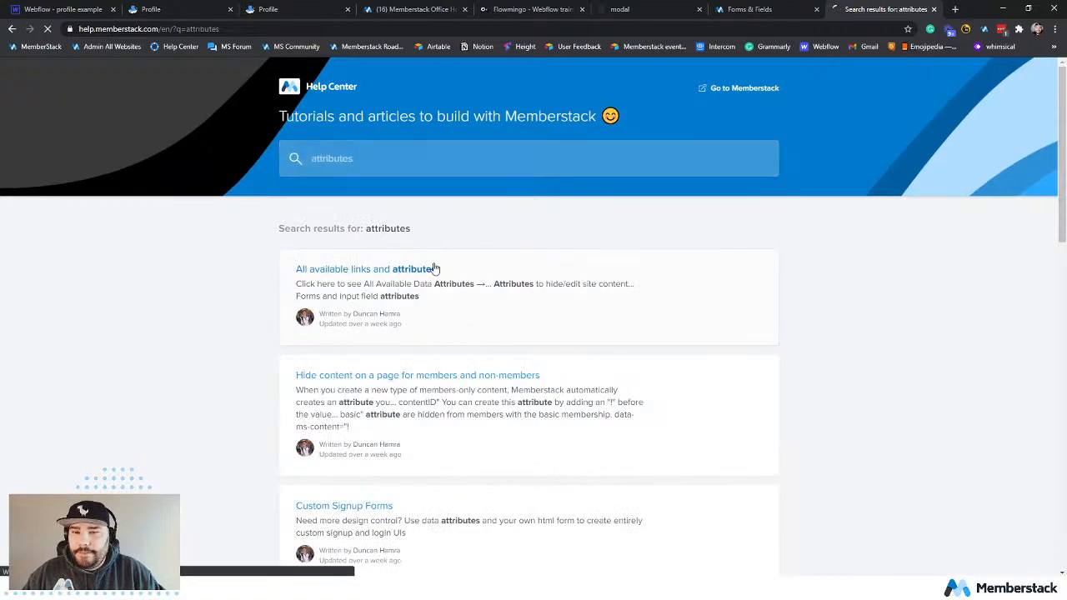
Open the "All available links and attributes" article and review its Data Attributes section.
{"action": "left_click", "coordinate": [401, 270]}
{"action": "scroll", "coordinate": [643, 361], "scroll_direction": "down", "scroll_amount": 2}
{"action": "scroll", "coordinate": [643, 360], "scroll_direction": "down", "scroll_amount": 10}
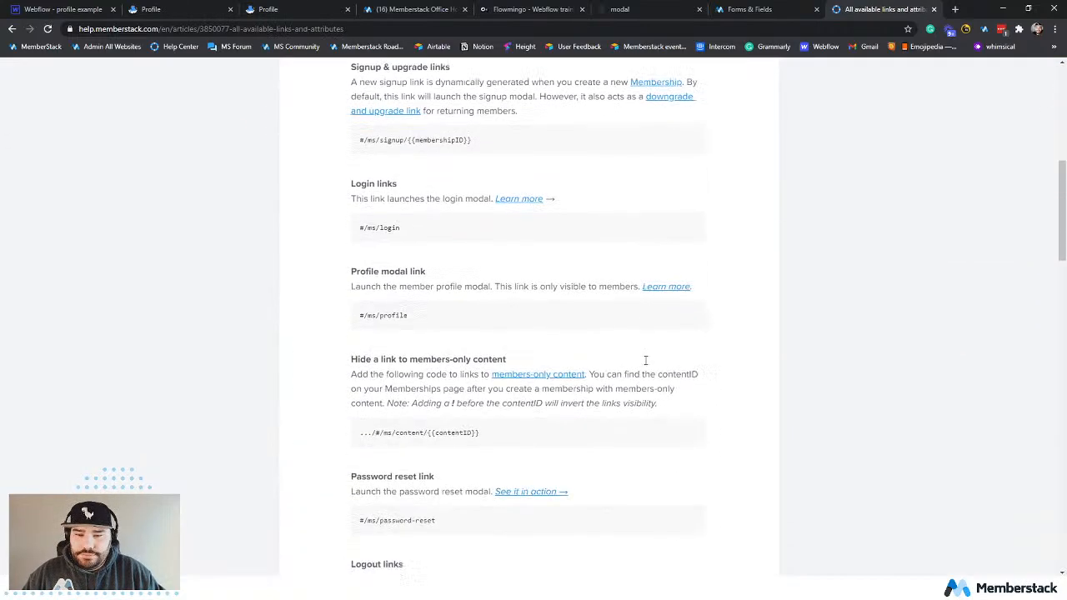
Return to the Forms & Fields attributes reference and copy the attribute that makes content visible when a member logs in.
{"action": "left_click", "coordinate": [751, 12]}
{"action": "scroll", "coordinate": [820, 266], "scroll_direction": "up", "scroll_amount": 2}
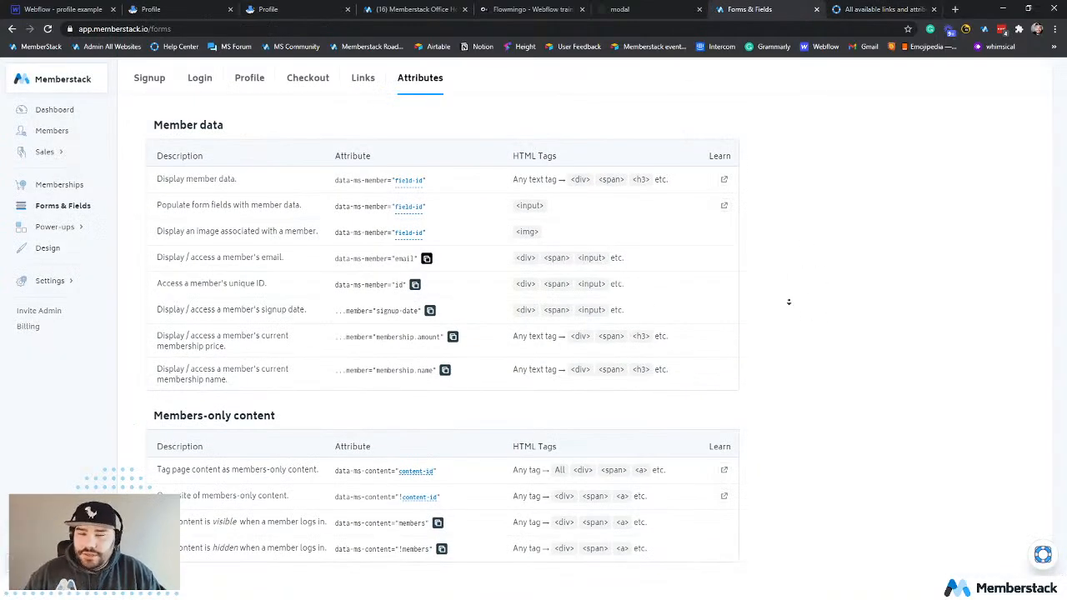
{"action": "scroll", "coordinate": [784, 315], "scroll_direction": "down", "scroll_amount": 2}
{"action": "scroll", "coordinate": [782, 317], "scroll_direction": "down", "scroll_amount": 1}
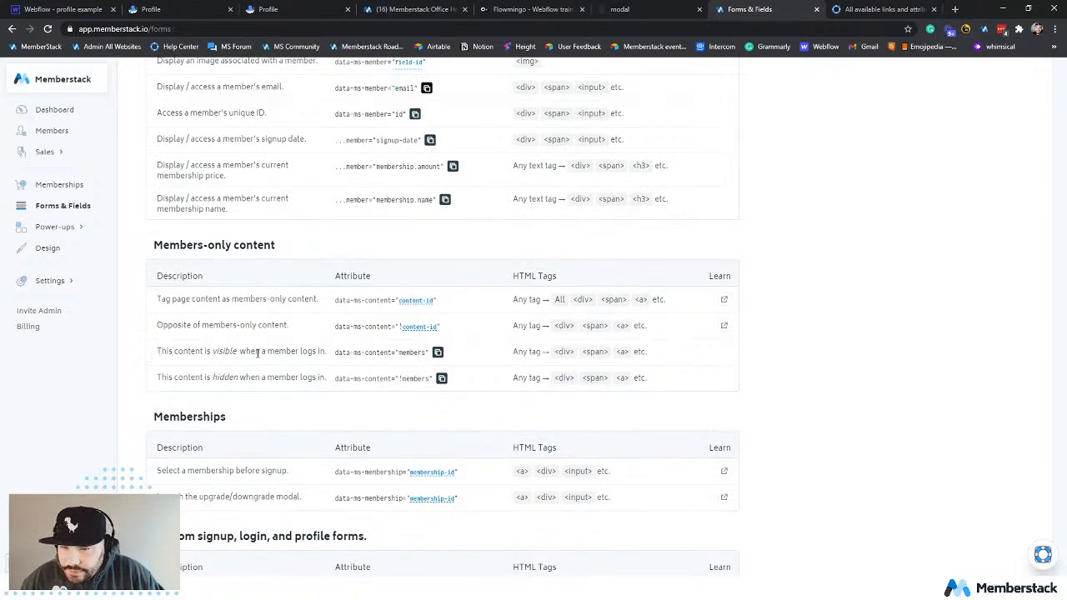
{"action": "left_click_drag", "start_coordinate": [294, 351], "coordinate": [300, 351]}
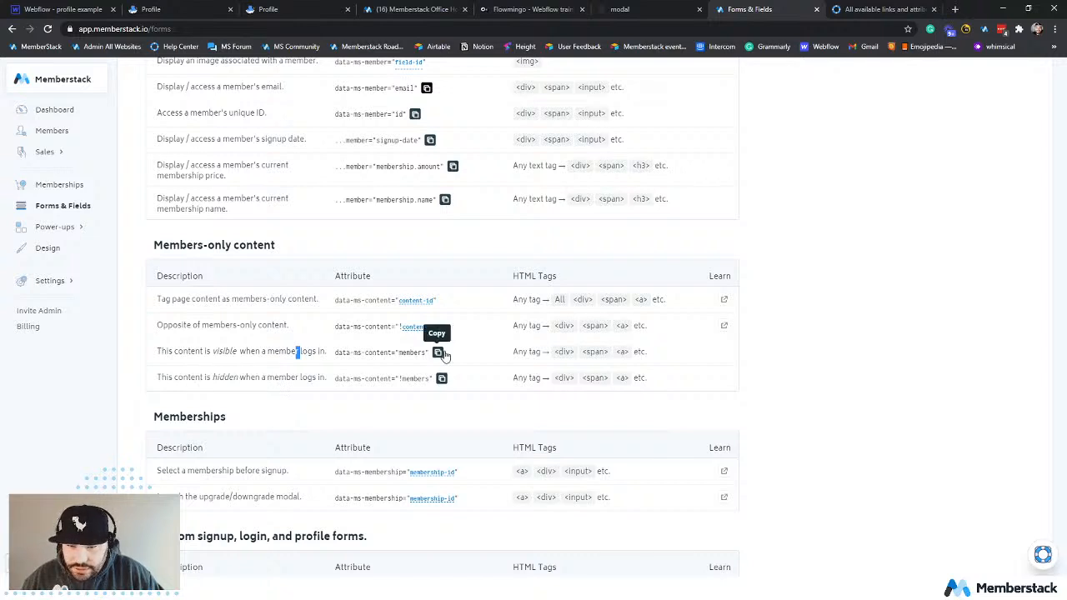
{"action": "left_click", "coordinate": [439, 352]}
Switch to the Webflow Designer and give the Signup nav link a custom attribute named data-ms-content with the value members.
{"action": "left_click", "coordinate": [50, 10]}
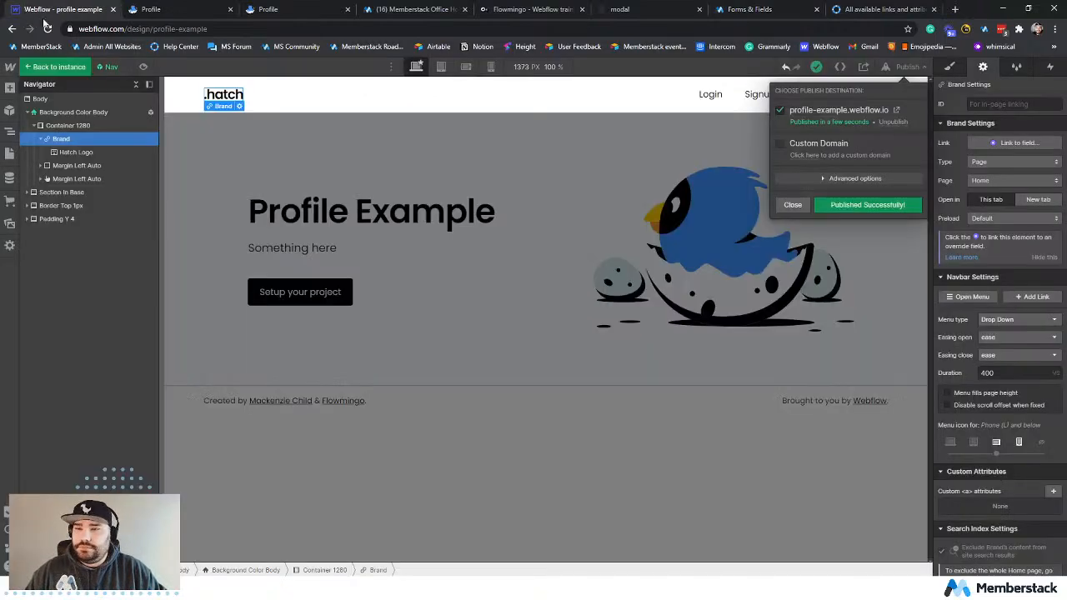
{"action": "left_click", "coordinate": [757, 95]}
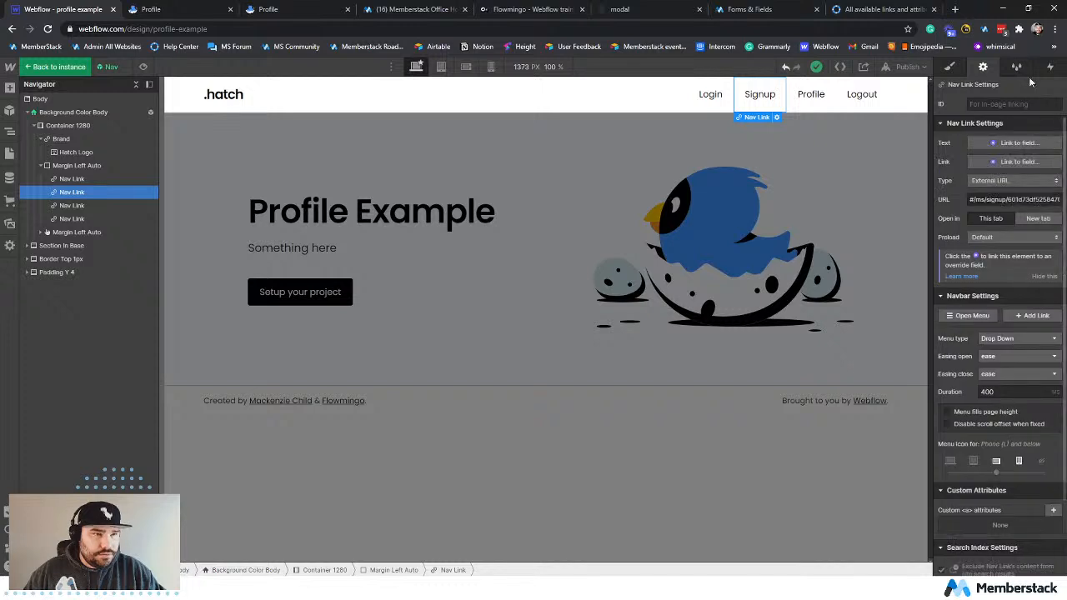
{"action": "scroll", "coordinate": [978, 433], "scroll_direction": "down", "scroll_amount": 1}
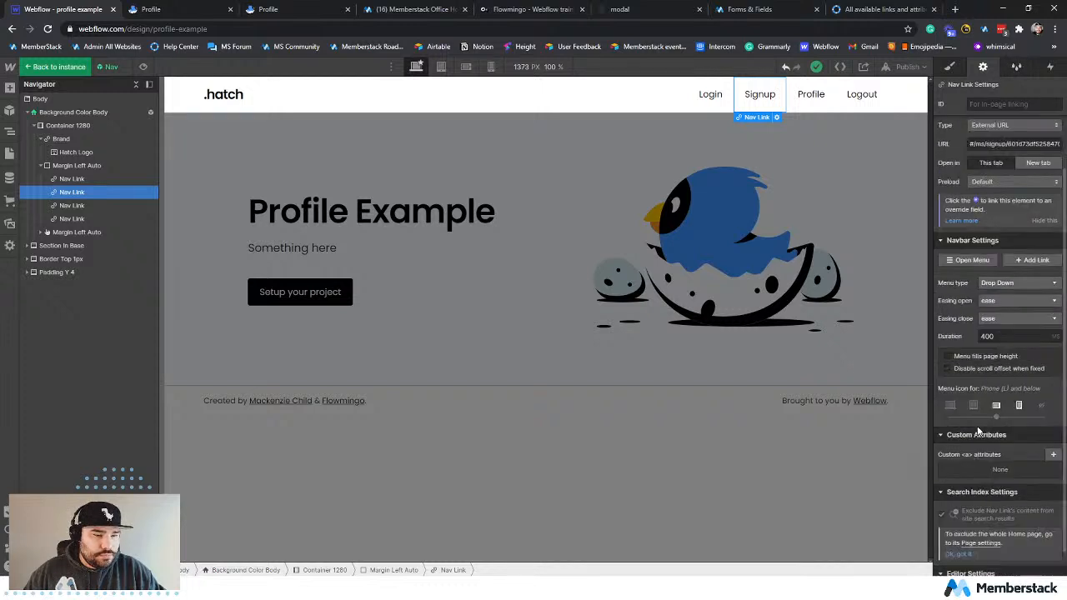
{"action": "left_click", "coordinate": [1052, 455]}
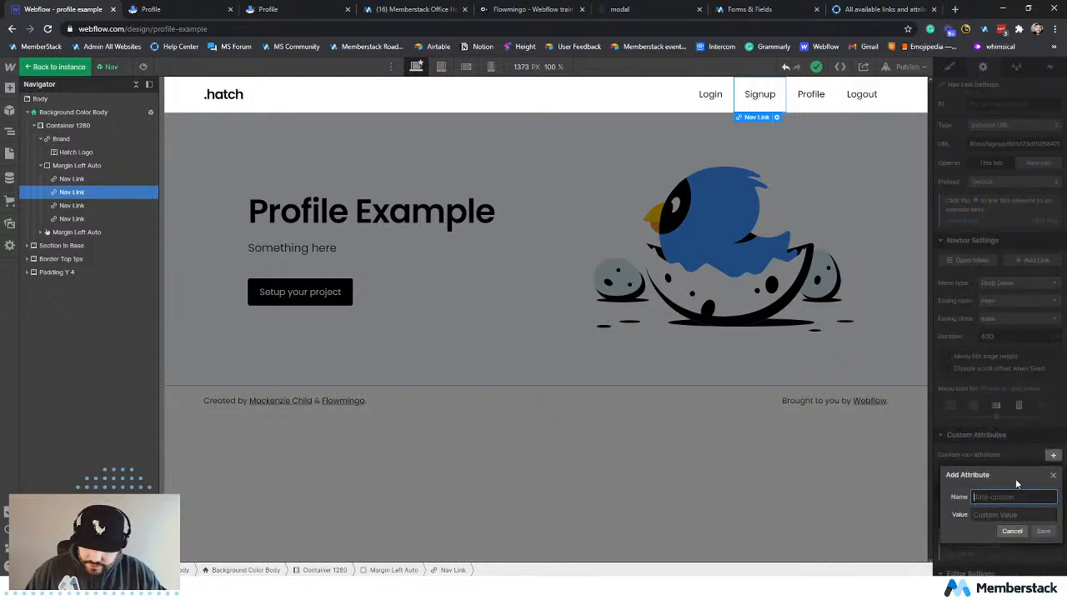
{"action": "key", "text": "ctrl+v"}
{"action": "double_click", "coordinate": [1037, 495]}
{"action": "key", "text": "ctrl+c"}
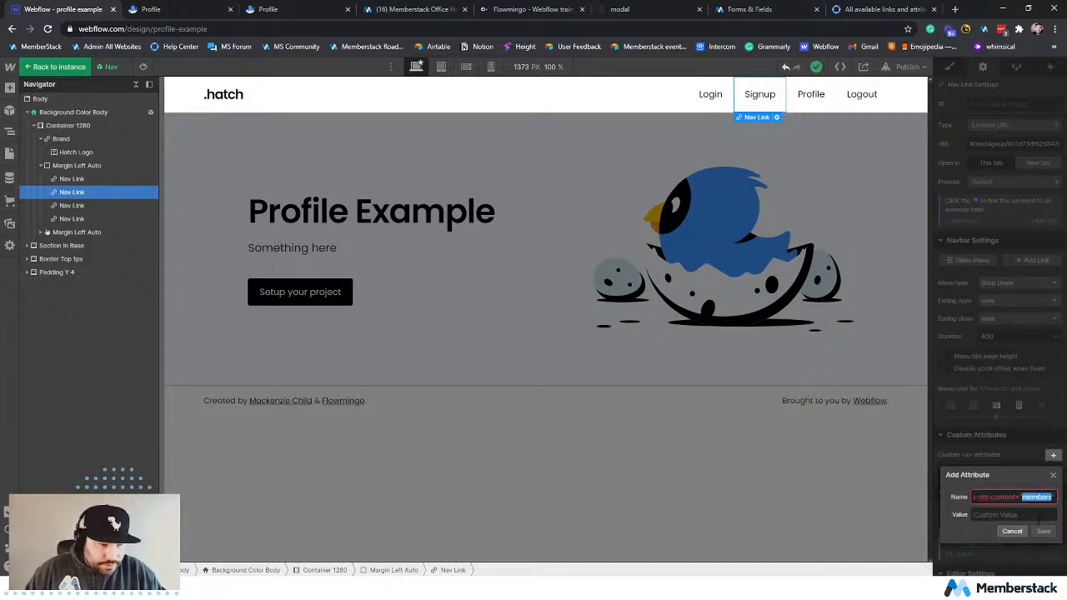
{"action": "left_click", "coordinate": [1040, 511]}
{"action": "key", "text": "ctrl+v"}
{"action": "left_click_drag", "start_coordinate": [1028, 496], "coordinate": [1060, 501]}
{"action": "key", "text": "BackSpace"}
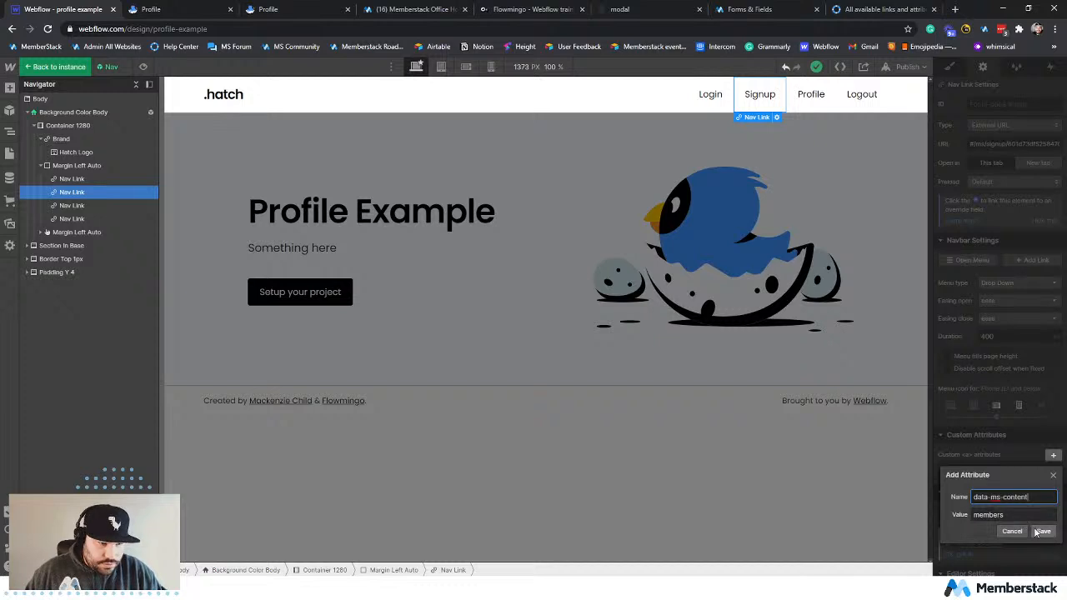
{"action": "left_click", "coordinate": [1041, 531]}
Publish the site to profile-example.webflow.io and reload the live profile page.
{"action": "left_click", "coordinate": [905, 69]}
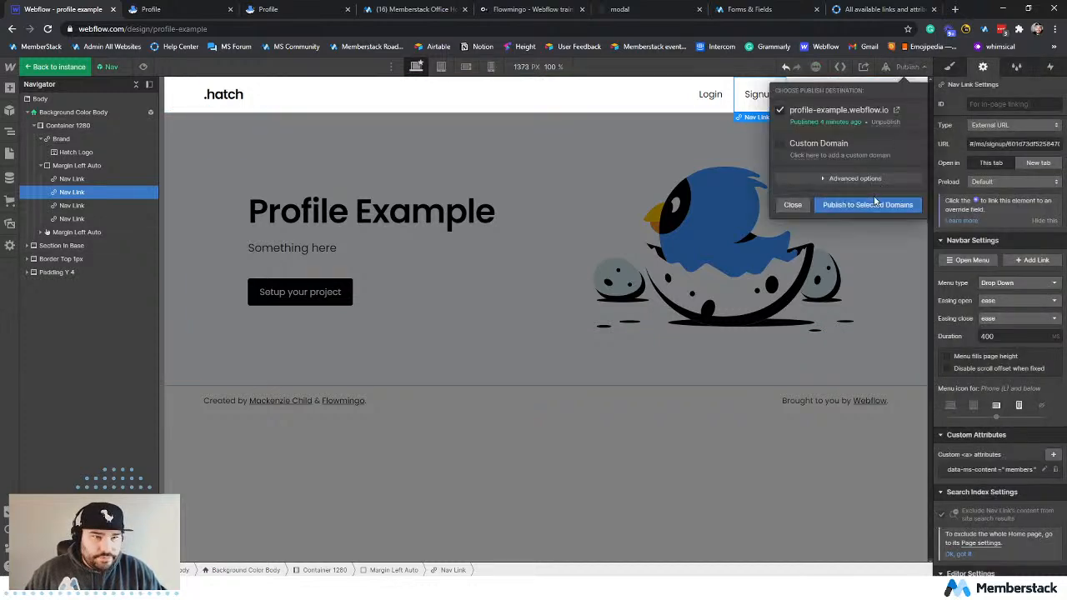
{"action": "left_click", "coordinate": [876, 205]}
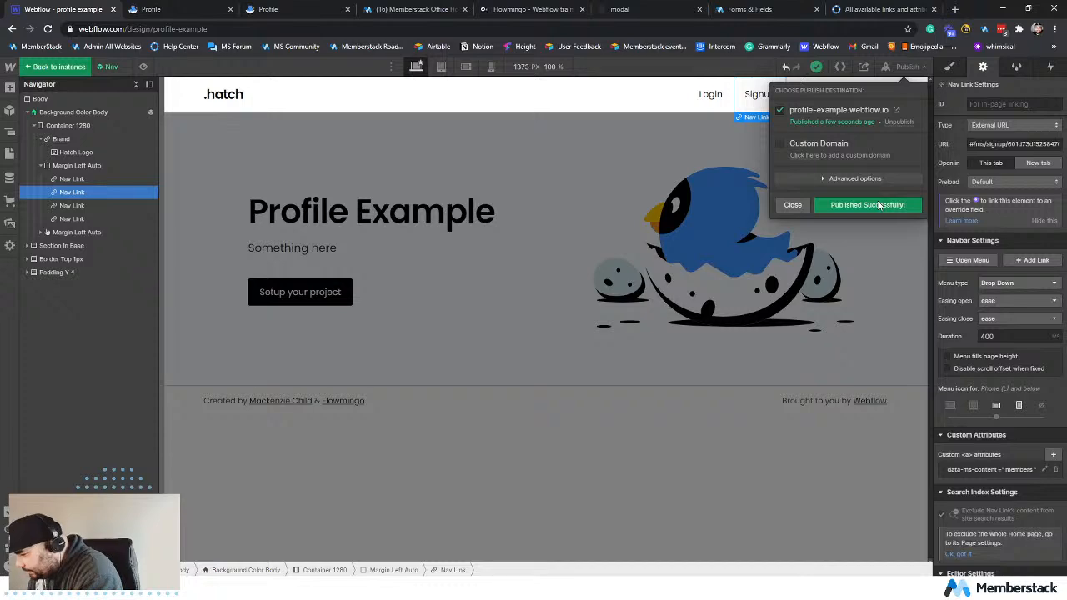
{"action": "left_click", "coordinate": [146, 9]}
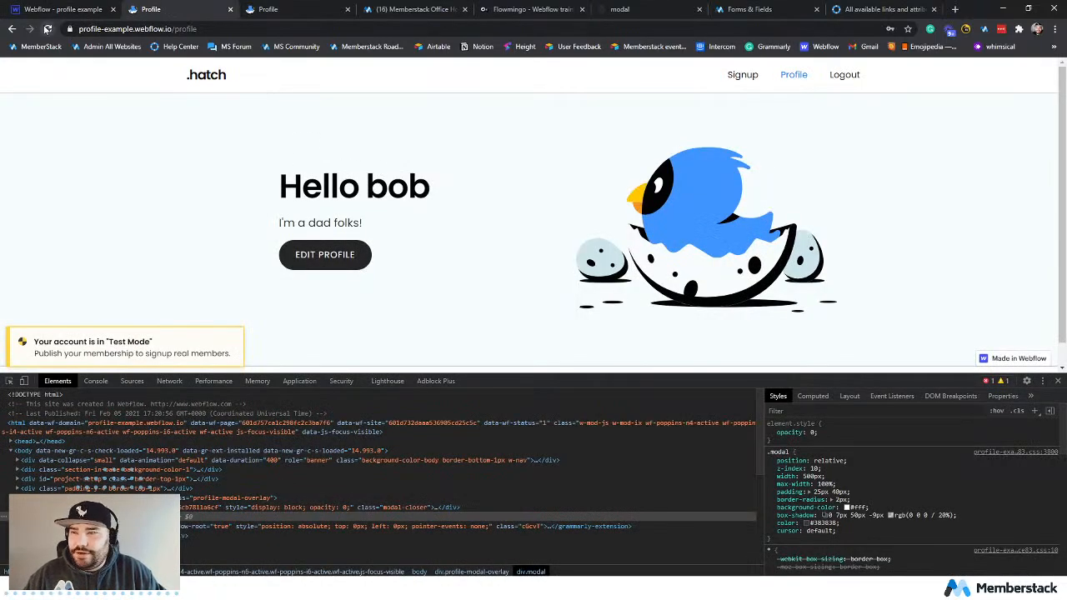
{"action": "left_click", "coordinate": [47, 29]}
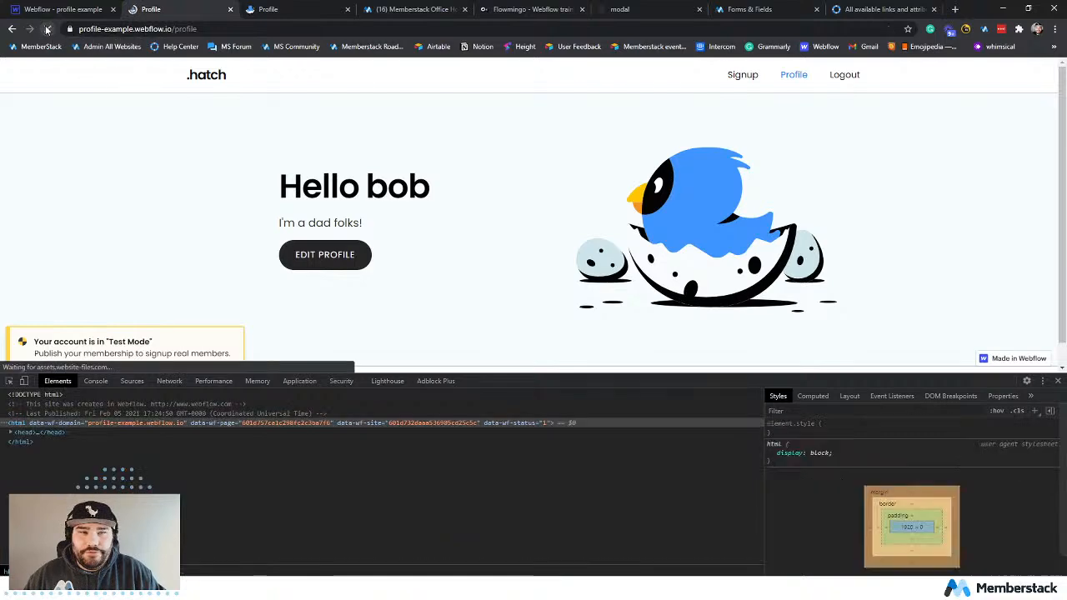
Visit the live home and profile pages, and inspect the Signup link's data-ms-content attribute in the developer tools.
{"action": "left_click", "coordinate": [205, 78]}
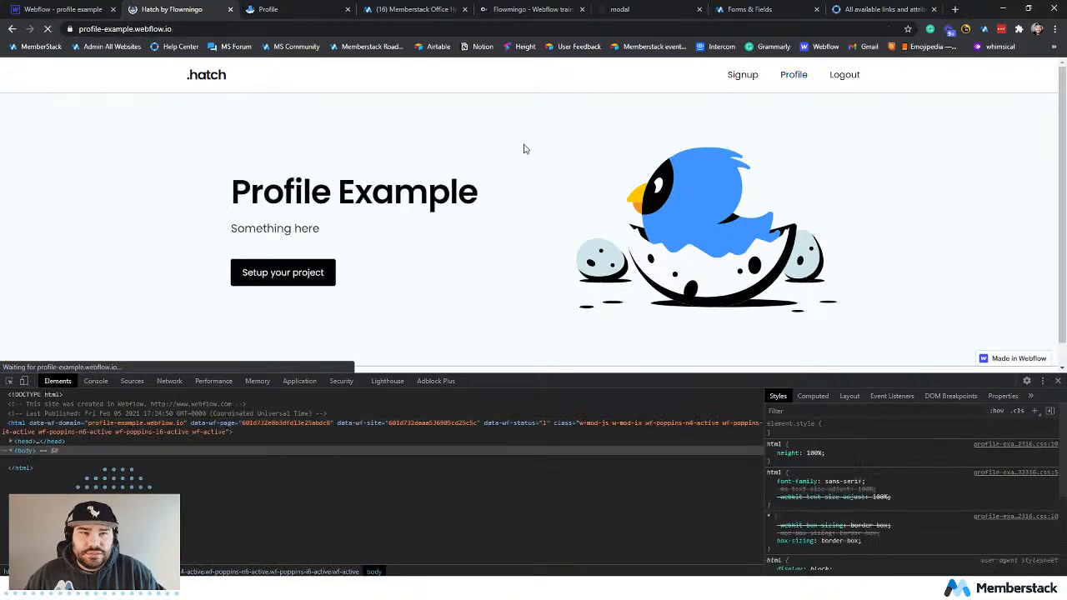
{"action": "left_click", "coordinate": [793, 77]}
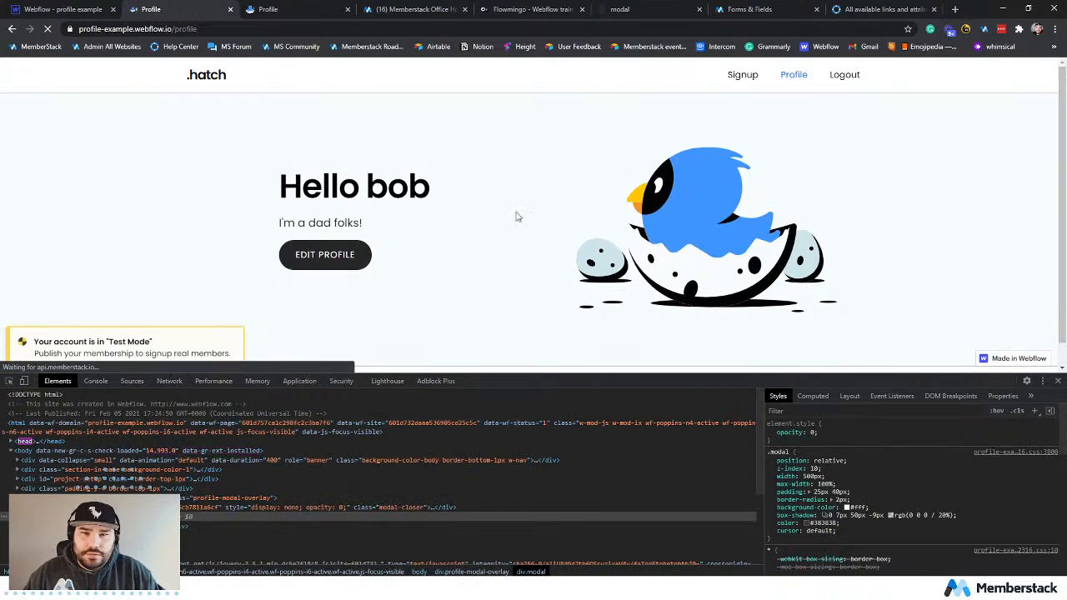
{"action": "left_click", "coordinate": [9, 381]}
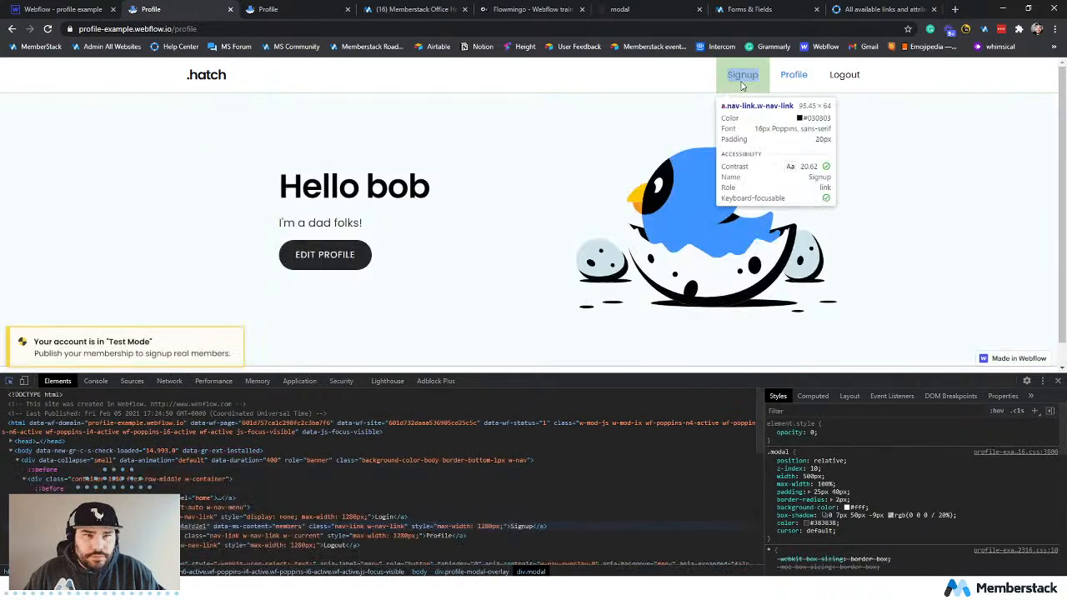
{"action": "left_click", "coordinate": [742, 77]}
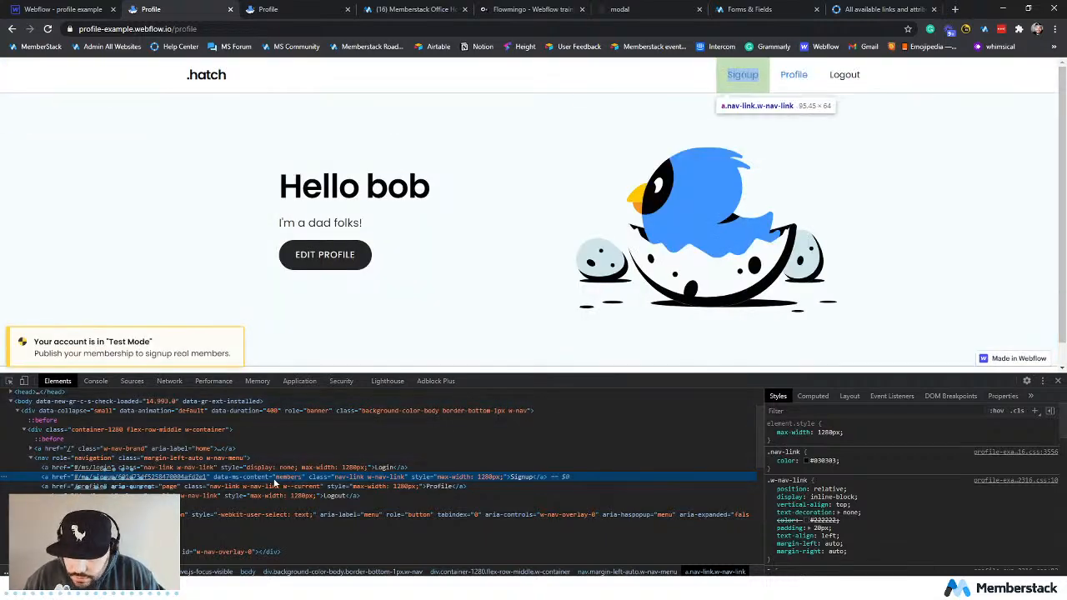
Return to the Forms & Fields attributes reference and follow the content-id link for tagging page content as members-only.
{"action": "left_click", "coordinate": [871, 10]}
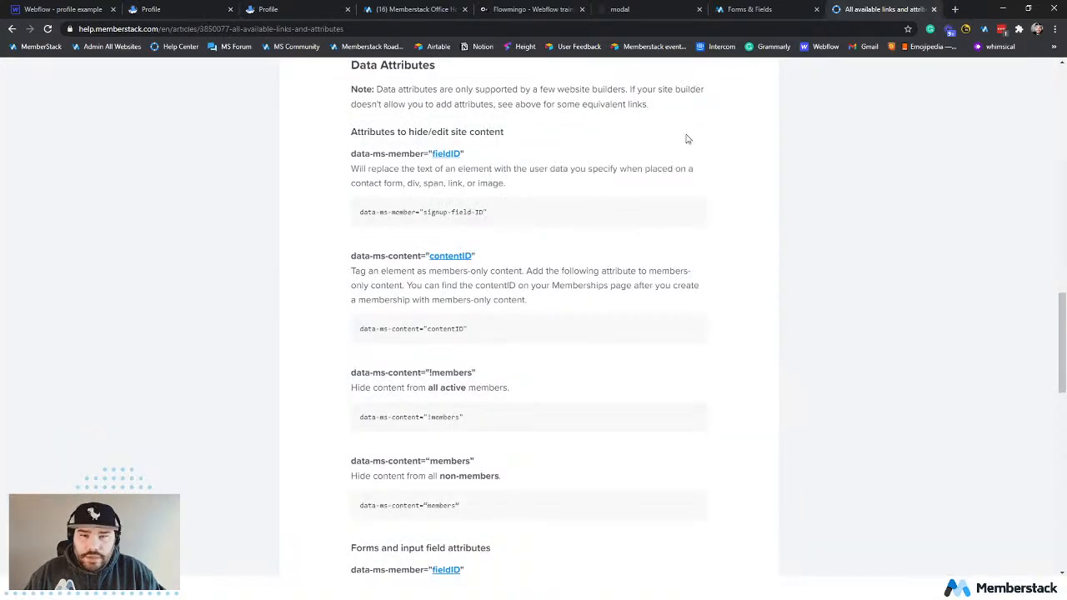
{"action": "left_click", "coordinate": [774, 9]}
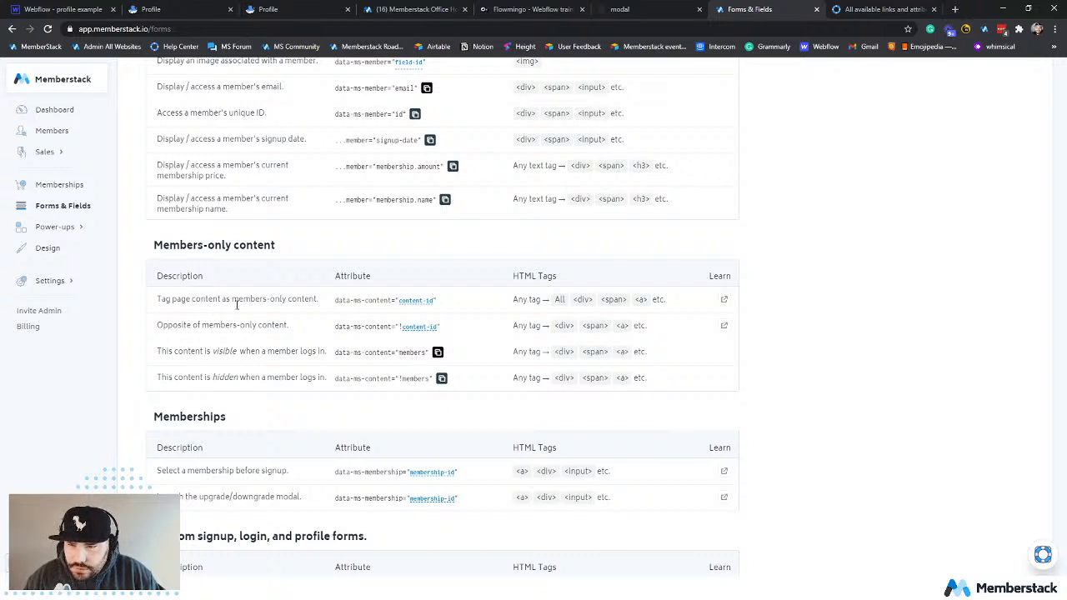
{"action": "left_click_drag", "start_coordinate": [233, 300], "coordinate": [297, 301]}
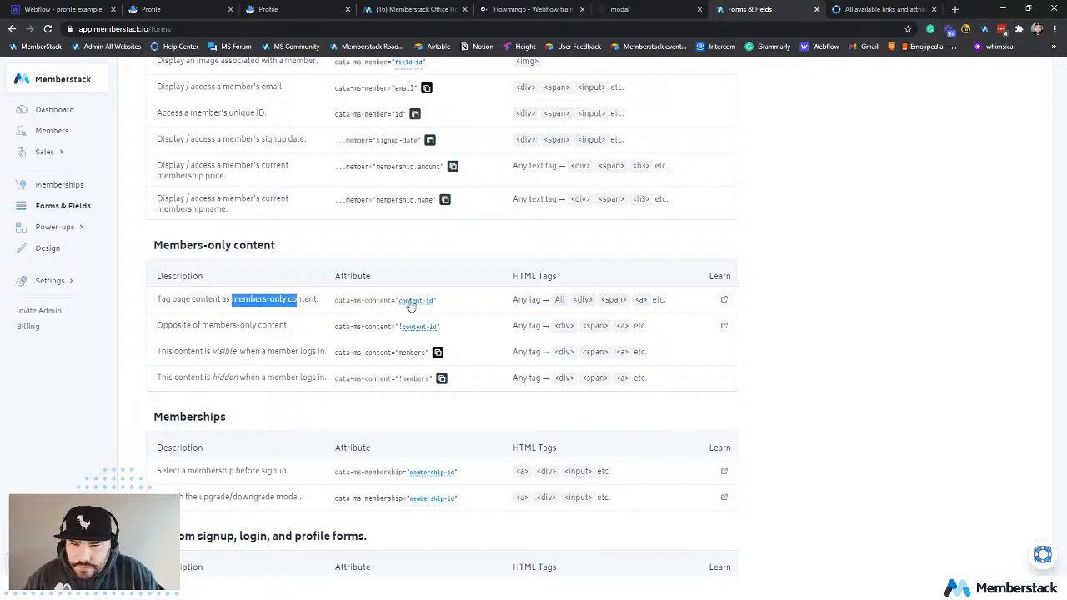
{"action": "left_click", "coordinate": [426, 304]}
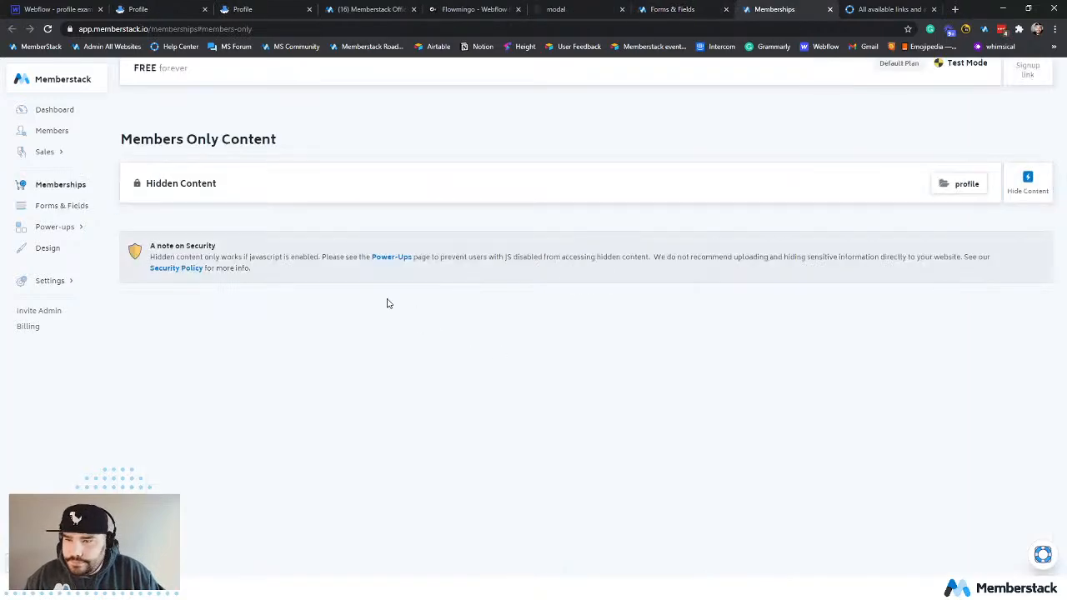
Review the Hidden Content settings, close them unchanged, and show the attribute name and value for hiding that content.
{"action": "scroll", "coordinate": [538, 366], "scroll_direction": "up", "scroll_amount": 2}
{"action": "left_click", "coordinate": [517, 305]}
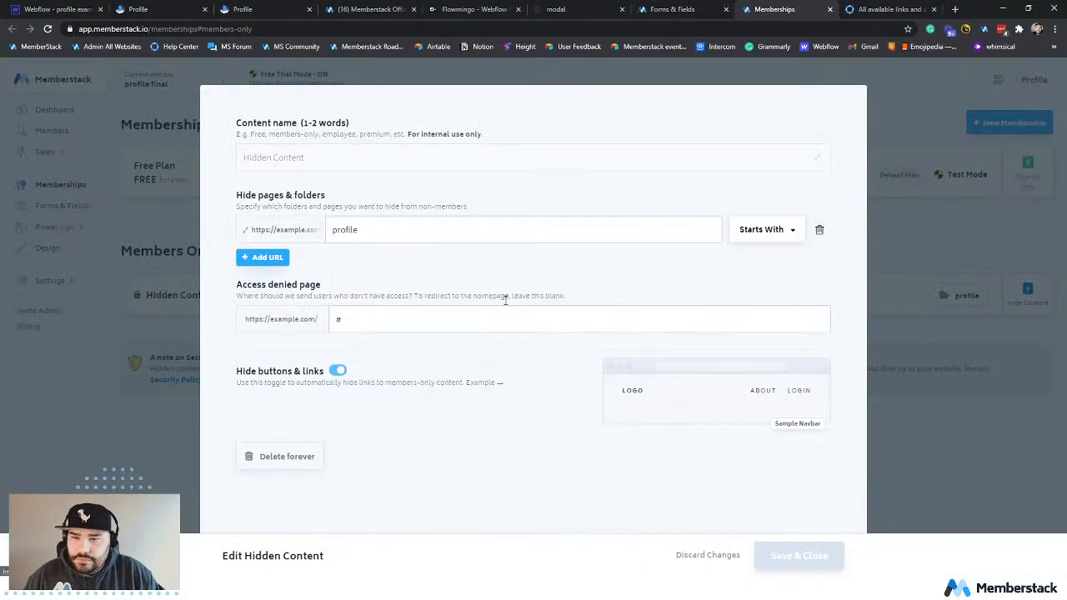
{"action": "left_click", "coordinate": [1005, 269]}
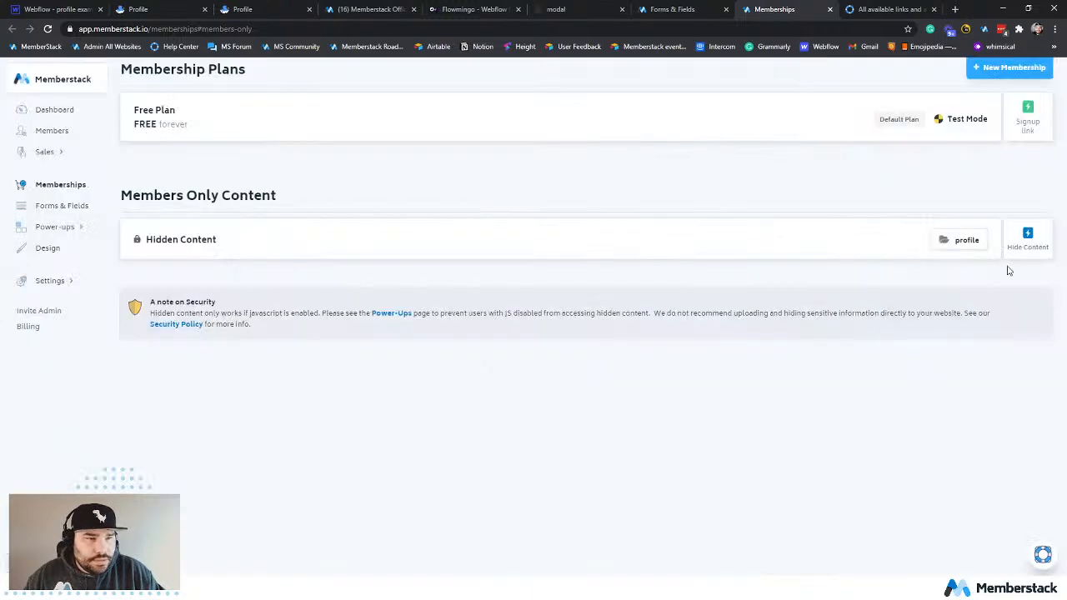
{"action": "left_click", "coordinate": [1012, 245]}
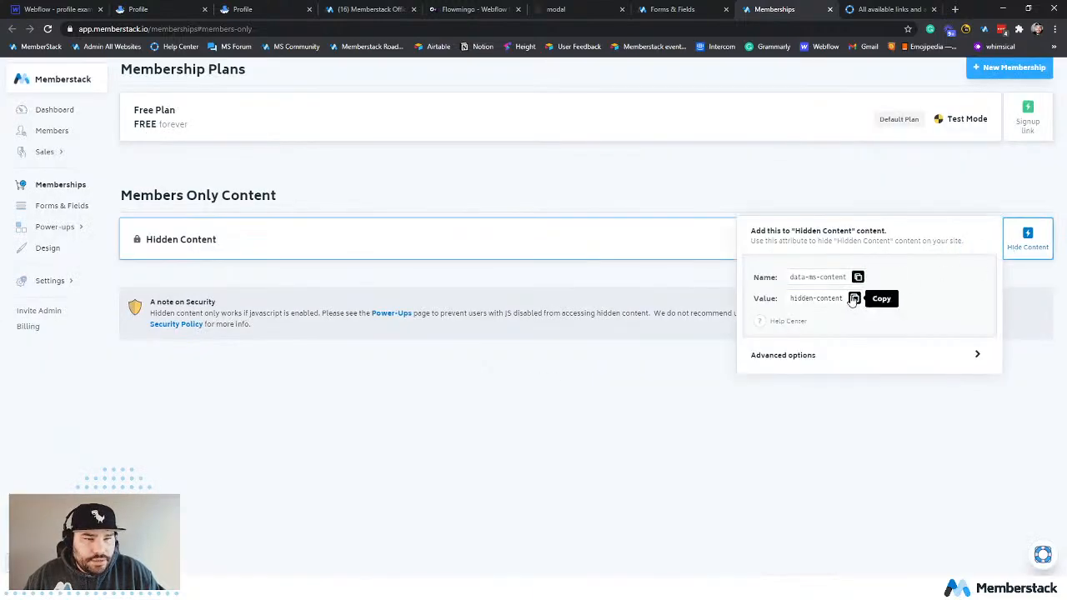
In the Webflow designer, set the Signup nav link's data-ms-content attribute value to hidden-content.
{"action": "left_click", "coordinate": [58, 9]}
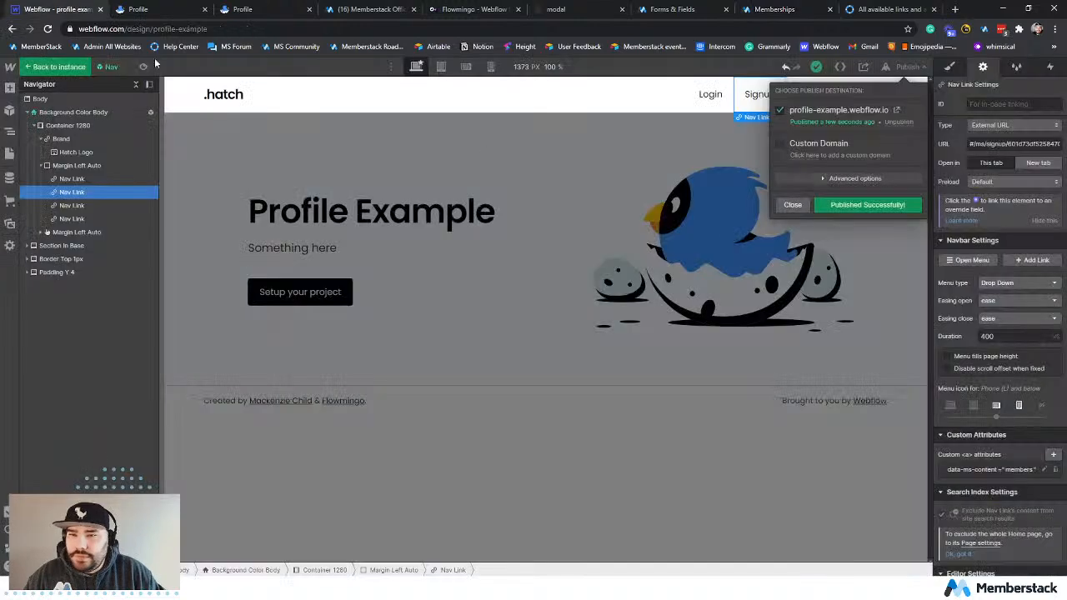
{"action": "left_click", "coordinate": [714, 132]}
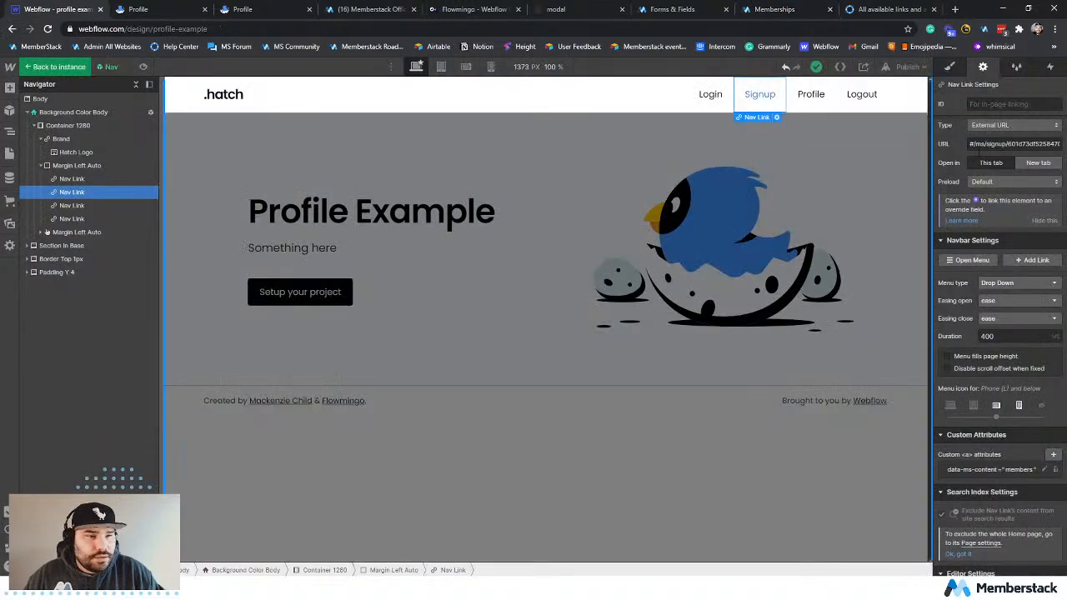
{"action": "left_click", "coordinate": [1006, 469]}
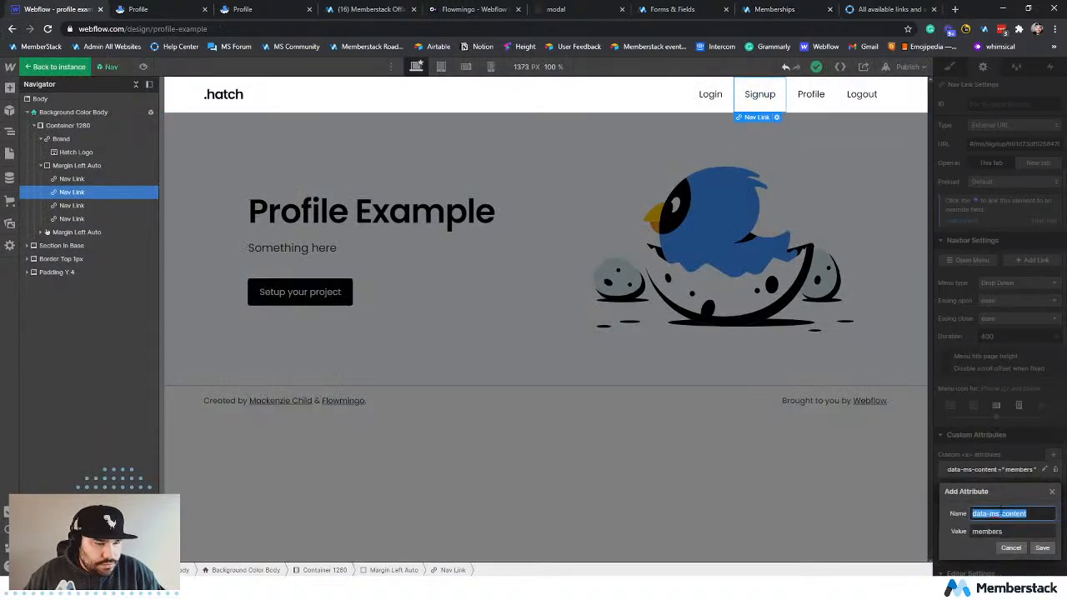
{"action": "double_click", "coordinate": [1018, 530]}
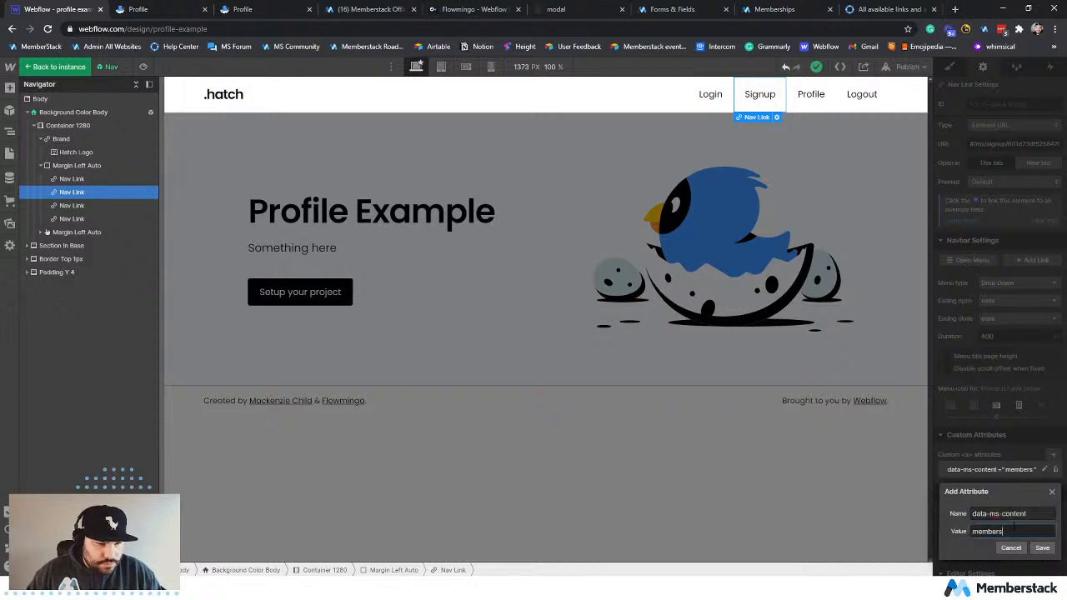
{"action": "type", "text": "hidden-content"}
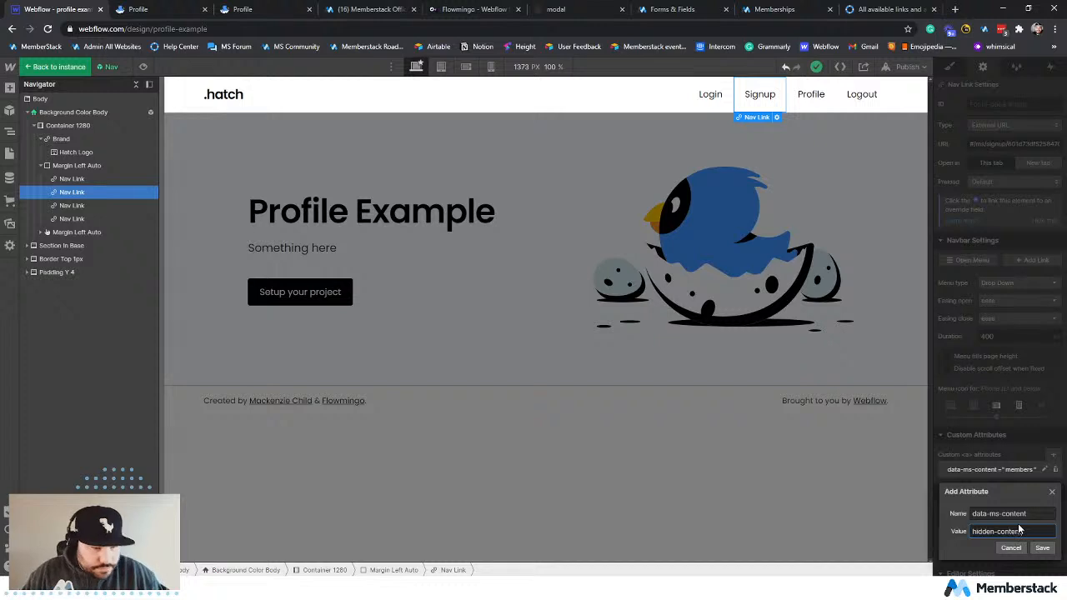
{"action": "left_click", "coordinate": [1041, 548]}
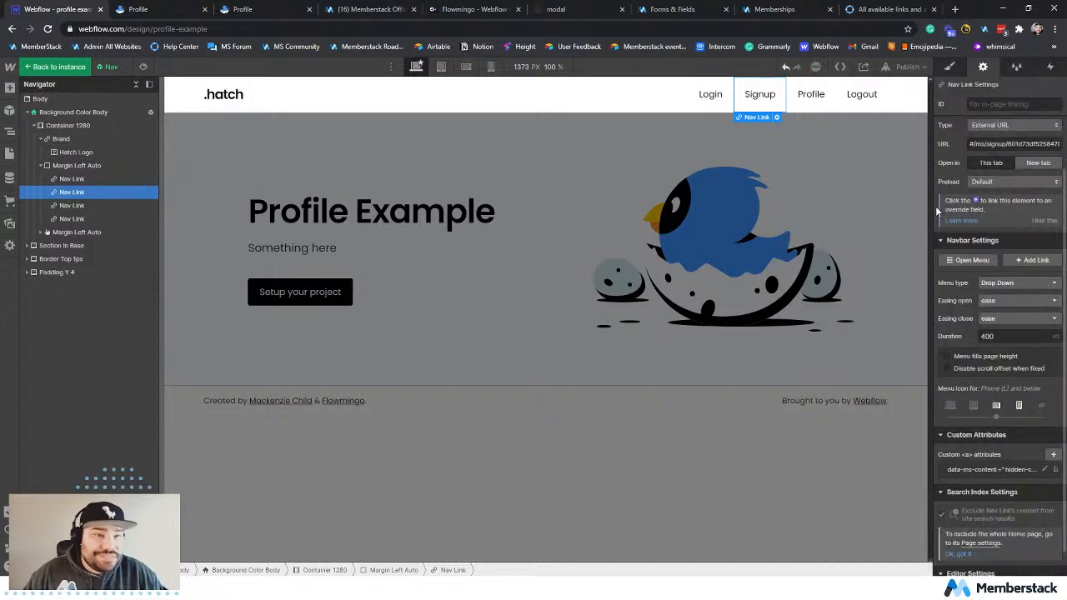
Publish the site to profile-example.webflow.io with the hidden-content attribute and reload the live profile page.
{"action": "left_click", "coordinate": [906, 66]}
{"action": "left_click", "coordinate": [858, 205]}
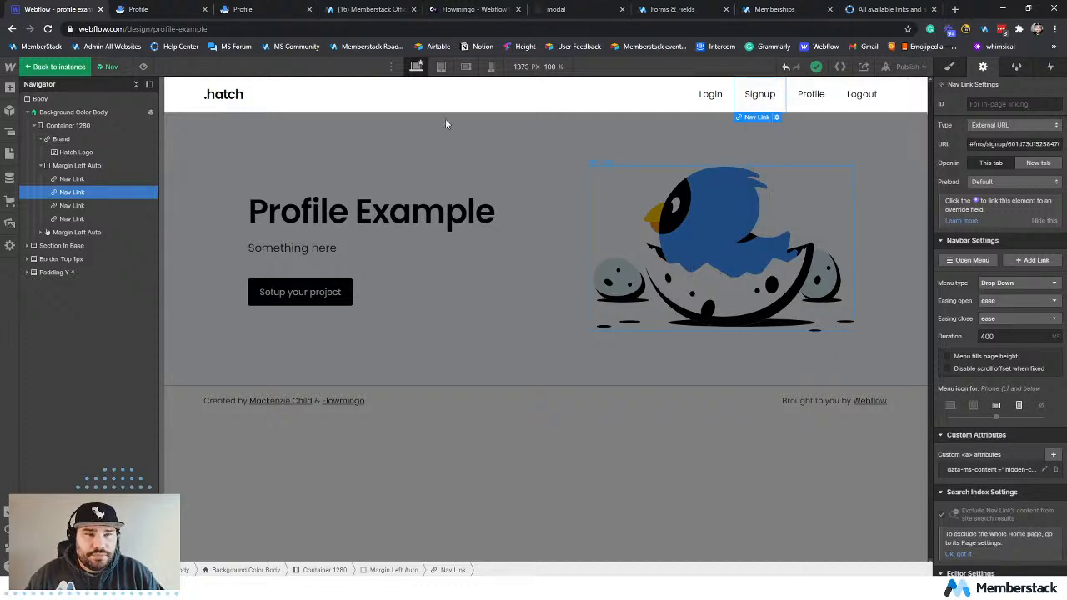
{"action": "left_click", "coordinate": [157, 6]}
{"action": "left_click", "coordinate": [49, 30]}
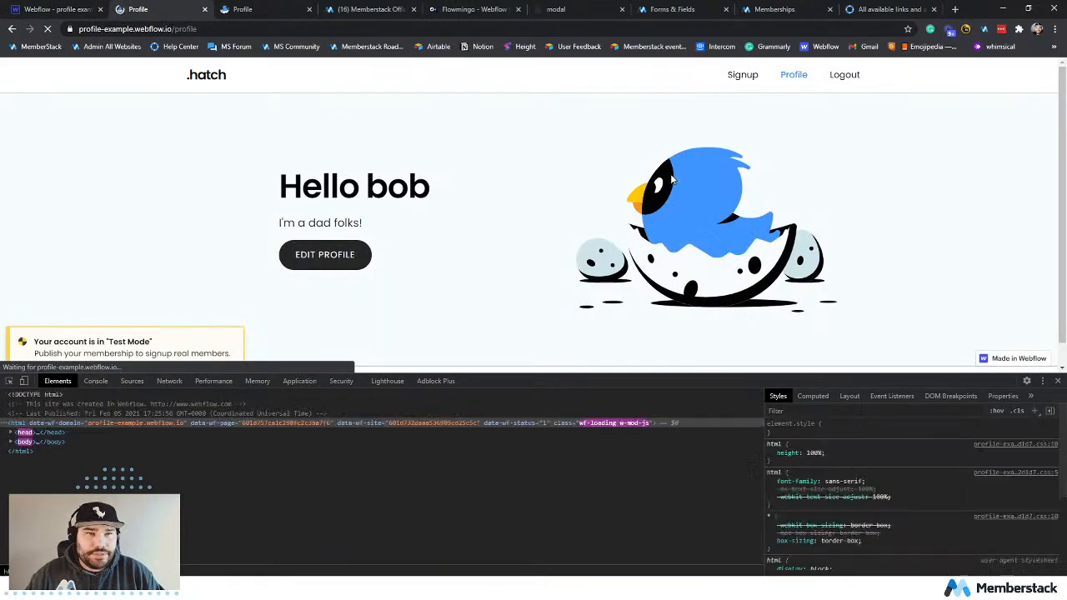
Visit the live home and profile pages and inspect the Signup link's markup in the developer tools.
{"action": "left_click", "coordinate": [200, 74]}
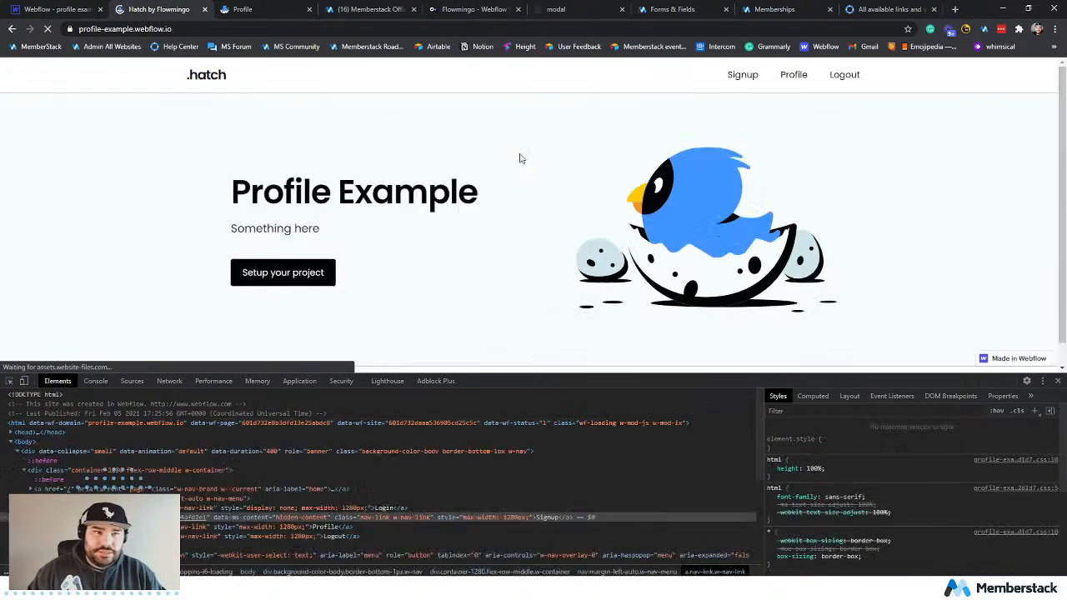
{"action": "left_click", "coordinate": [806, 82]}
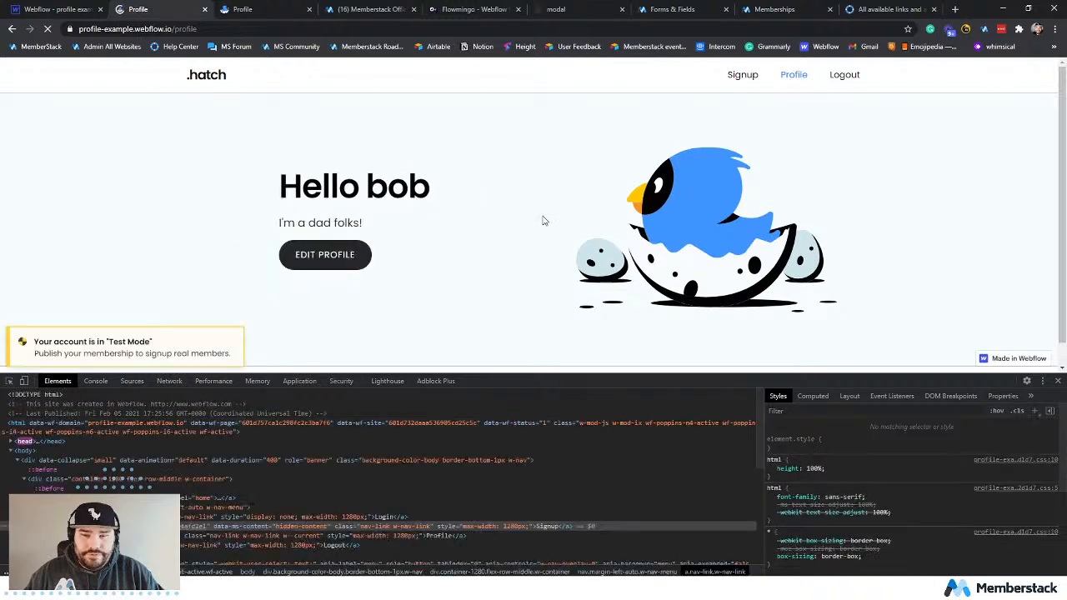
{"action": "key", "text": "ctrl+shift+c"}
{"action": "left_click", "coordinate": [733, 80]}
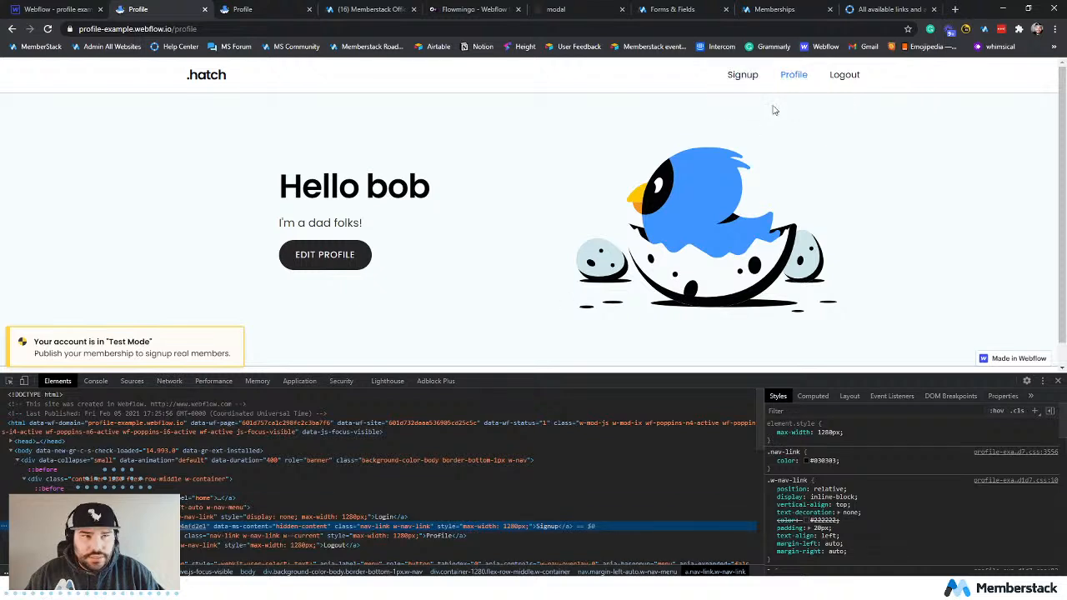
Examine the data-ms-content attributes in the Memberstack help article, highlighting the !members value that hides content from active members.
{"action": "left_click", "coordinate": [867, 10]}
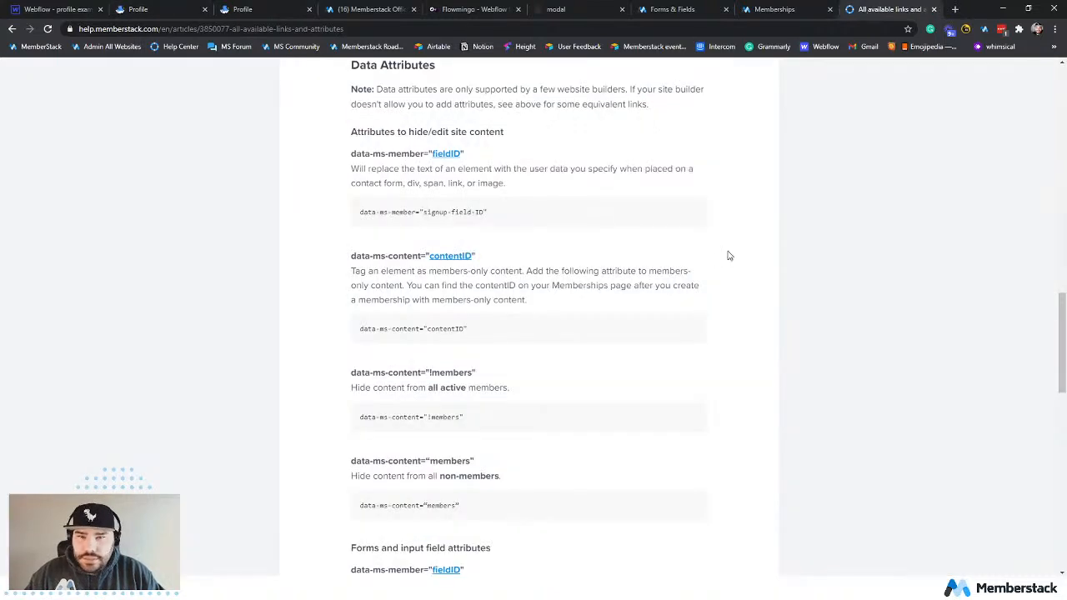
{"action": "middle_click", "coordinate": [736, 193]}
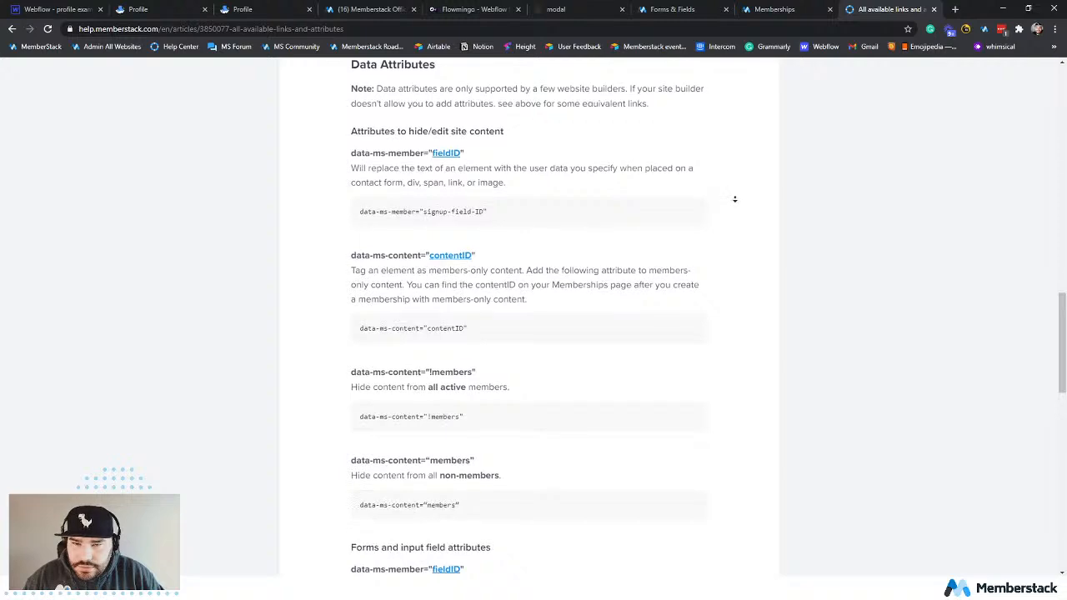
{"action": "middle_click", "coordinate": [735, 202]}
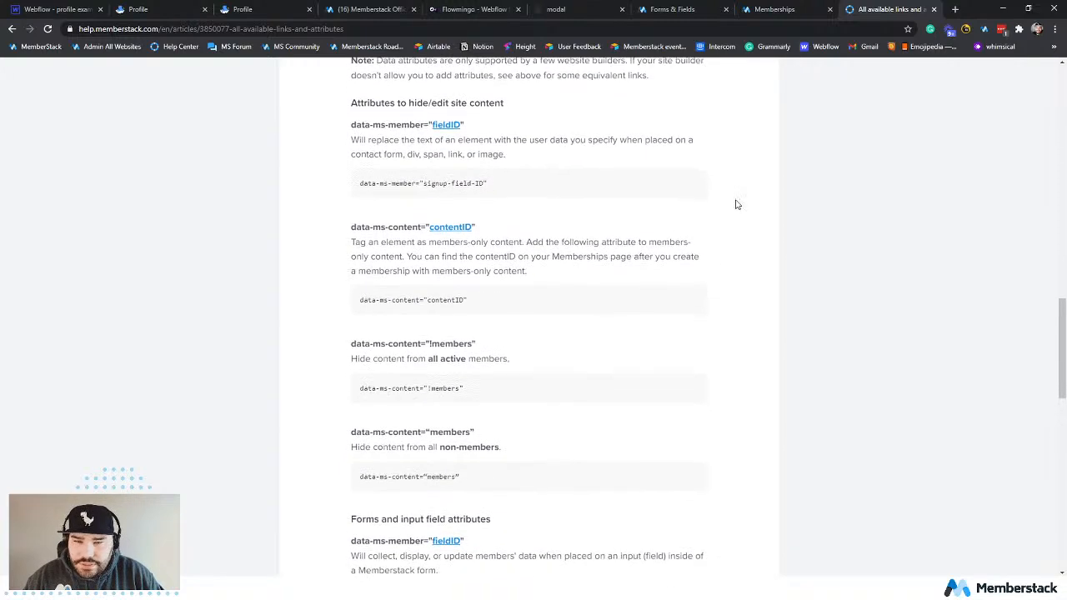
{"action": "middle_click", "coordinate": [758, 289]}
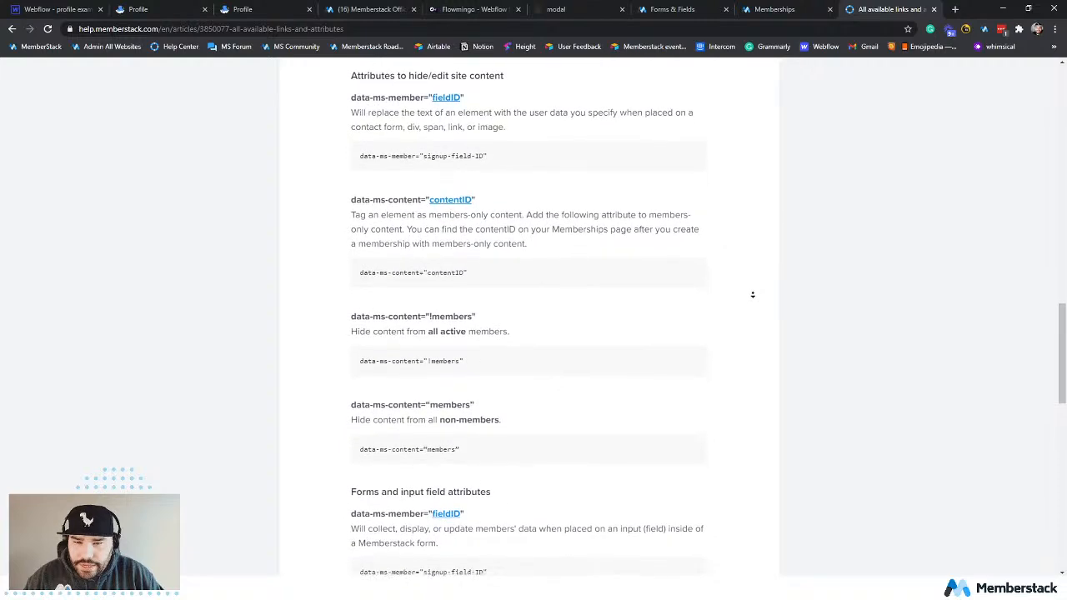
{"action": "middle_click", "coordinate": [752, 295]}
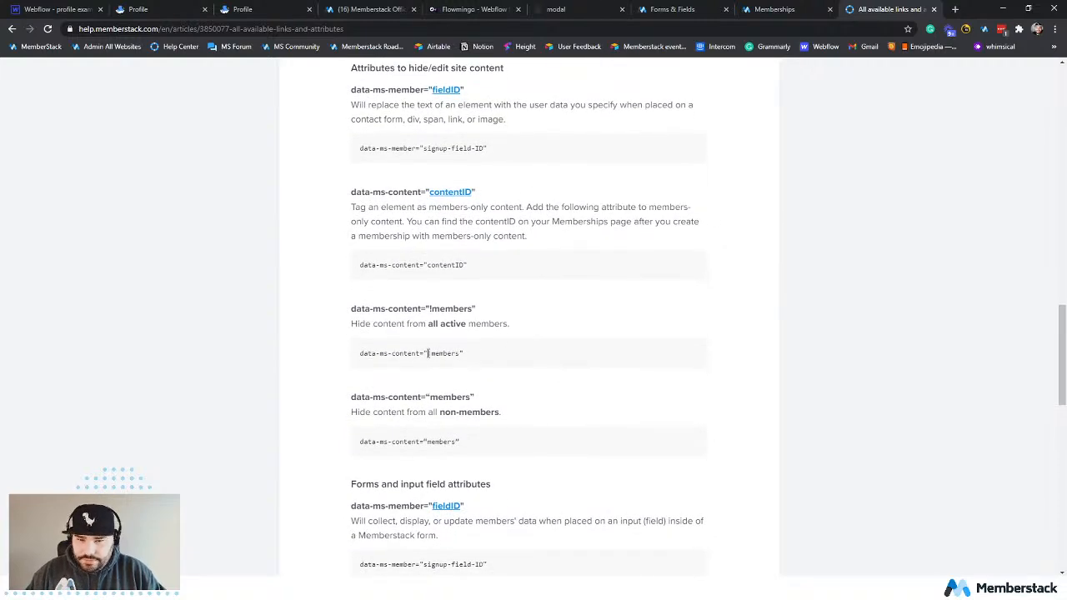
{"action": "left_click_drag", "start_coordinate": [467, 357], "coordinate": [355, 357]}
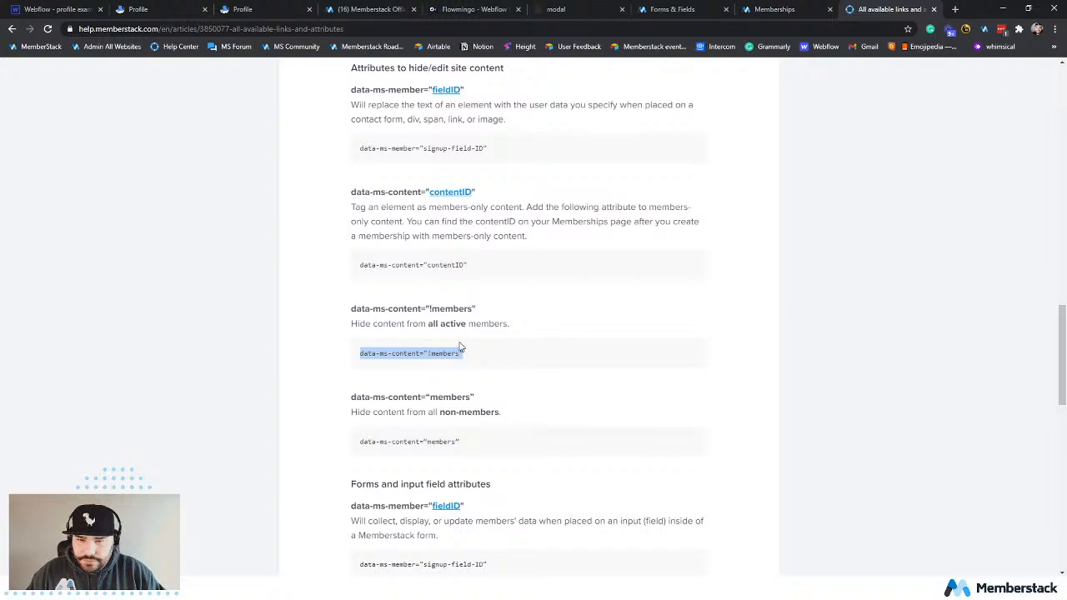
{"action": "left_click", "coordinate": [427, 354]}
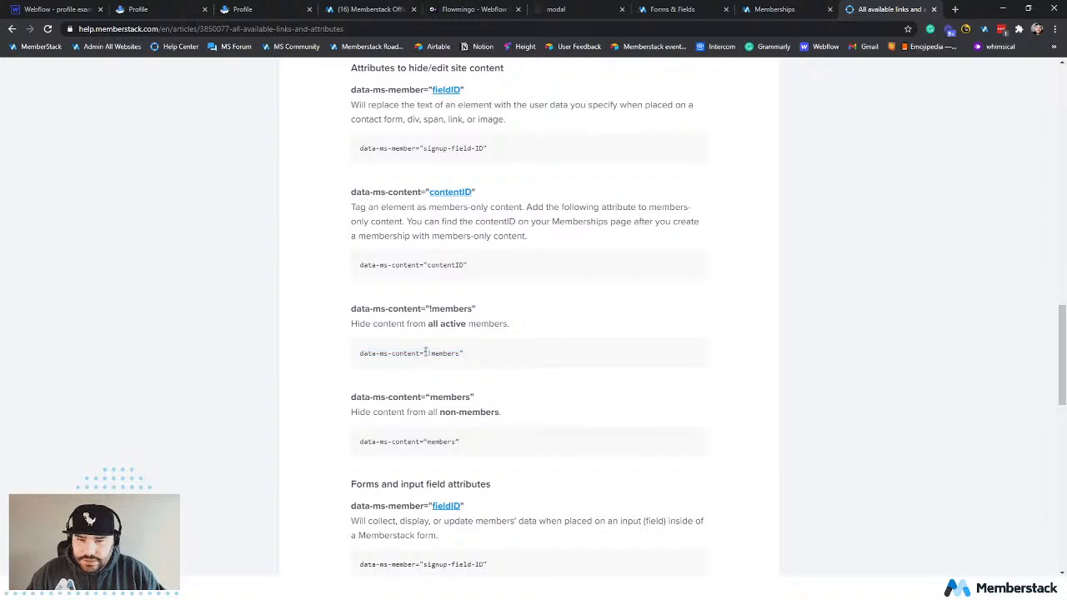
{"action": "left_click_drag", "start_coordinate": [425, 353], "coordinate": [467, 359]}
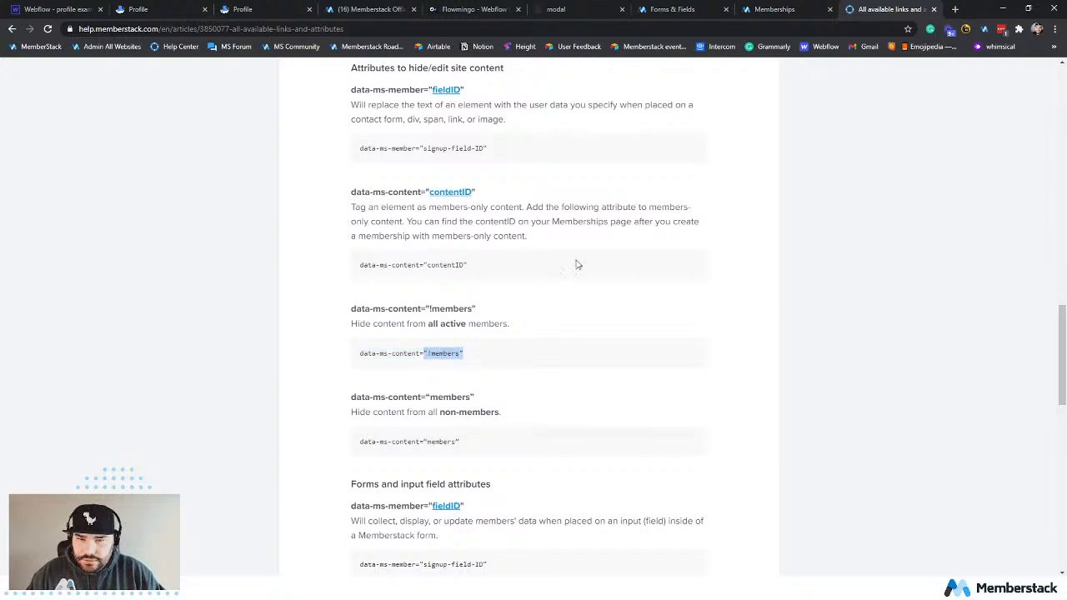
In Memberstack's Forms & Fields attributes reference, copy the data-ms-content="!members" attribute for content hidden when a member logs in.
{"action": "left_click", "coordinate": [779, 9]}
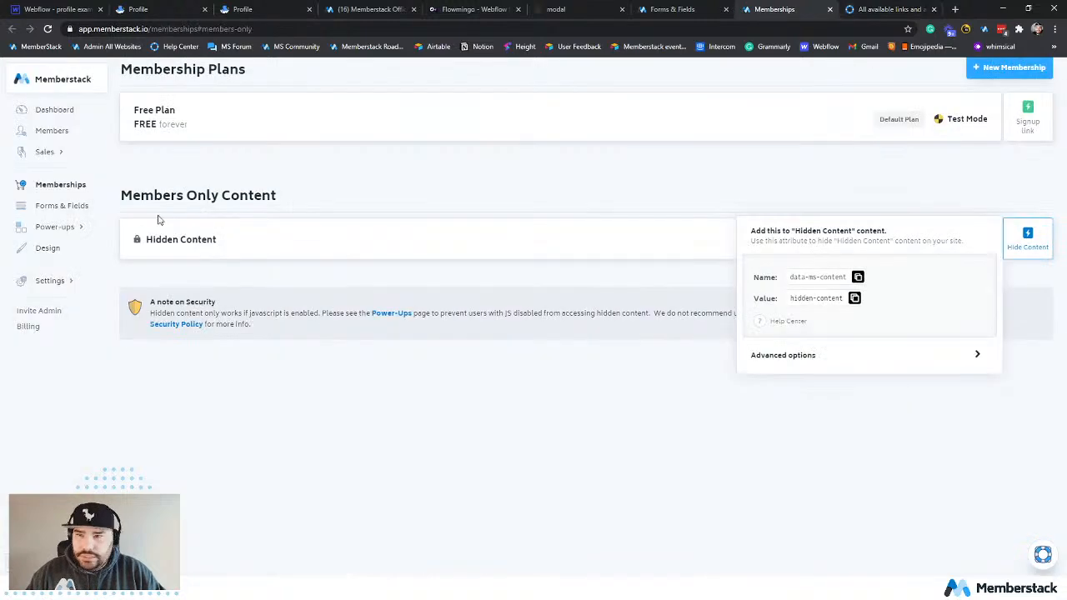
{"action": "left_click", "coordinate": [68, 206]}
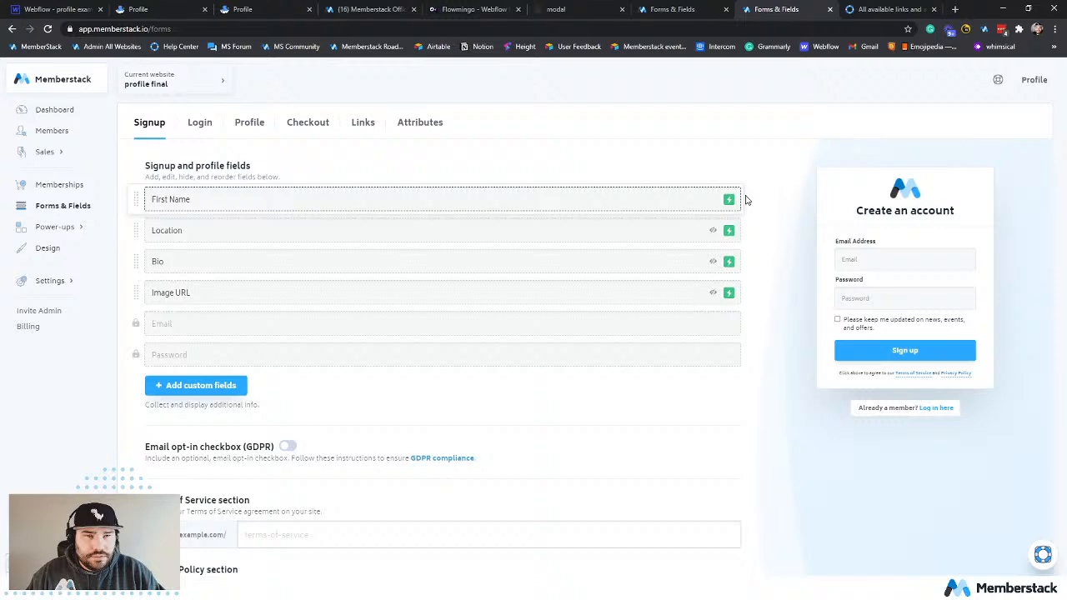
{"action": "left_click", "coordinate": [415, 124]}
{"action": "scroll", "coordinate": [571, 308], "scroll_direction": "down", "scroll_amount": 1}
{"action": "scroll", "coordinate": [571, 309], "scroll_direction": "down", "scroll_amount": 1}
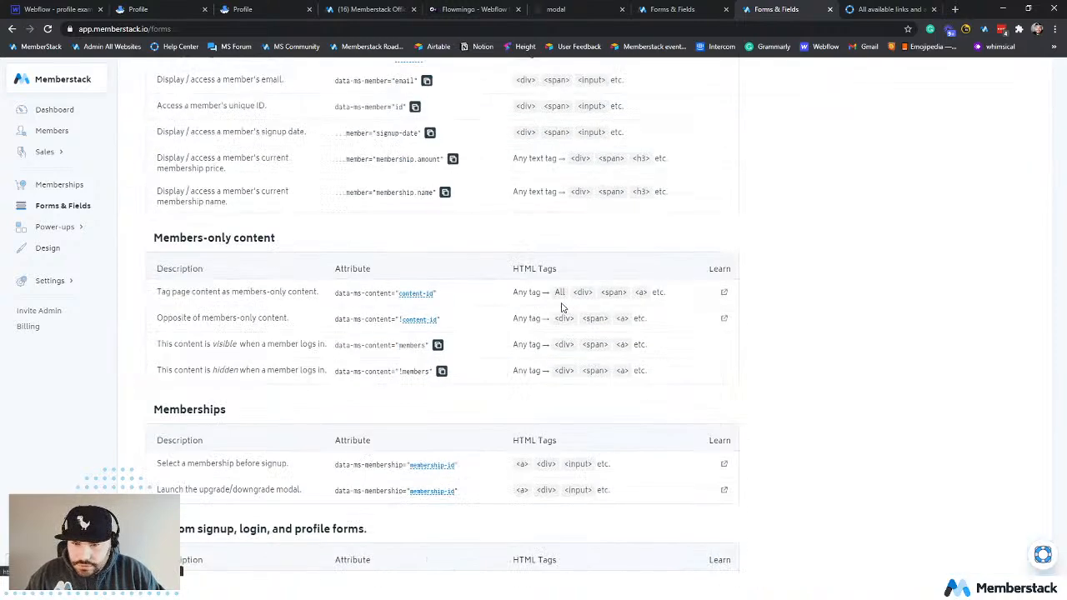
{"action": "left_click", "coordinate": [442, 372]}
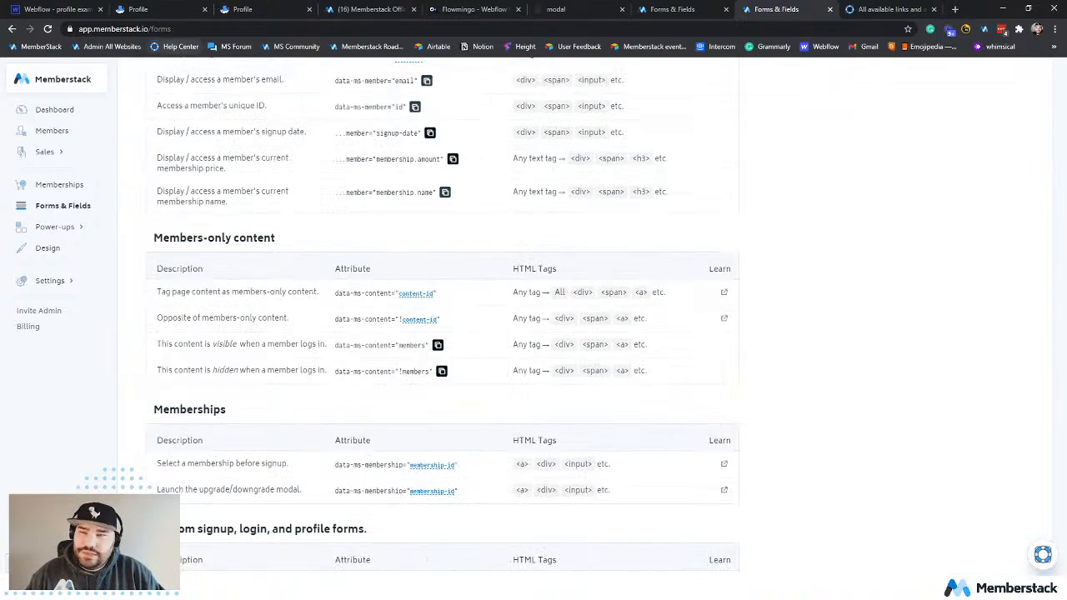
Back in the Webflow designer, set the Signup nav link's data-ms-content attribute value to !members.
{"action": "left_click", "coordinate": [50, 9]}
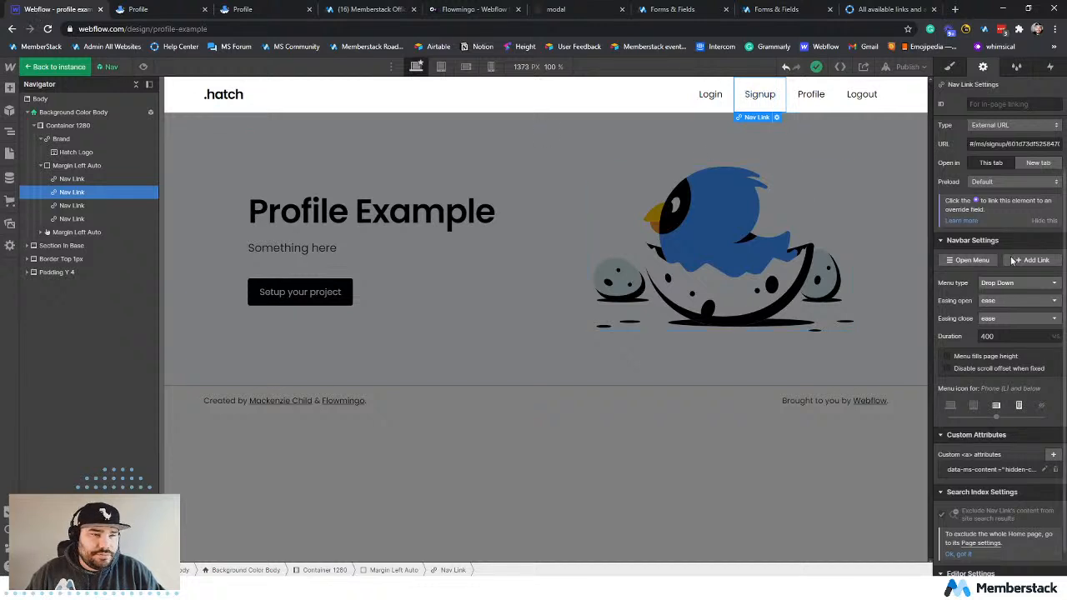
{"action": "left_click", "coordinate": [1043, 469]}
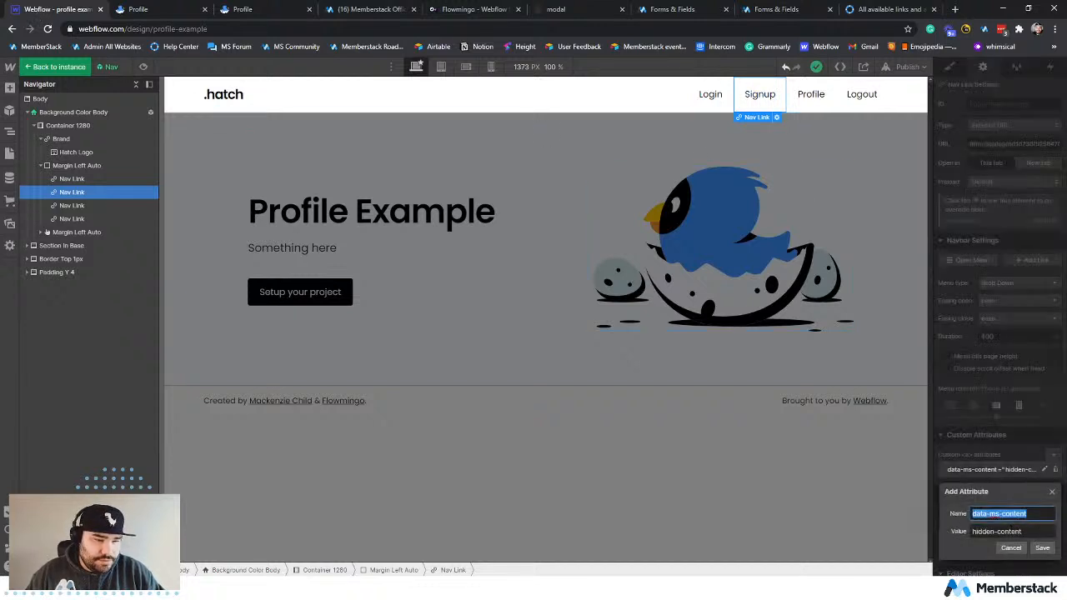
{"action": "key", "text": "Tab"}
{"action": "key", "text": "ctrl+v"}
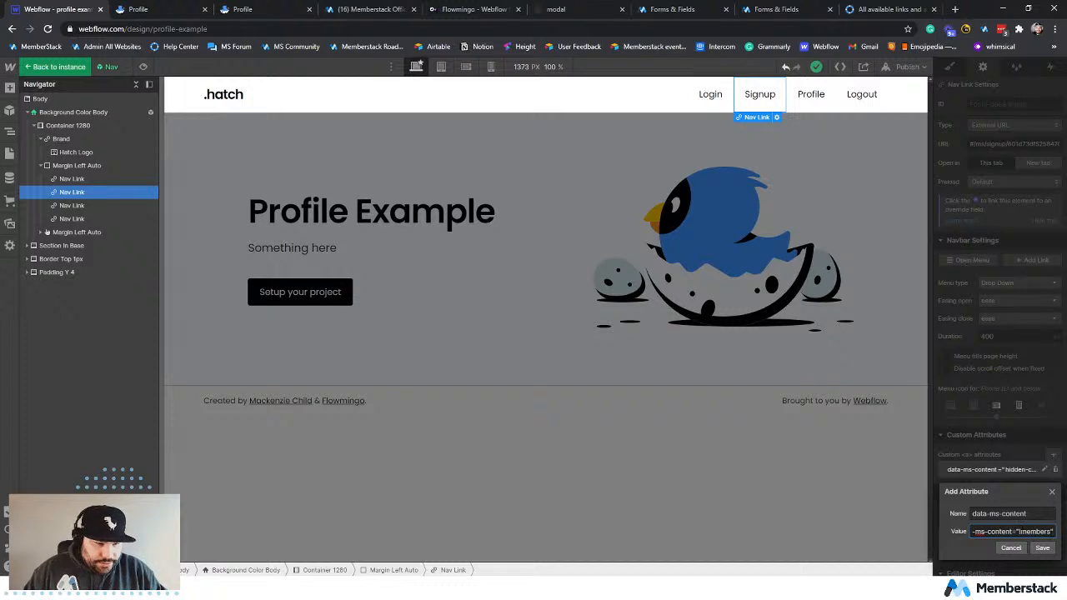
{"action": "left_click_drag", "start_coordinate": [1011, 531], "coordinate": [878, 524]}
{"action": "key", "text": "BackSpace"}
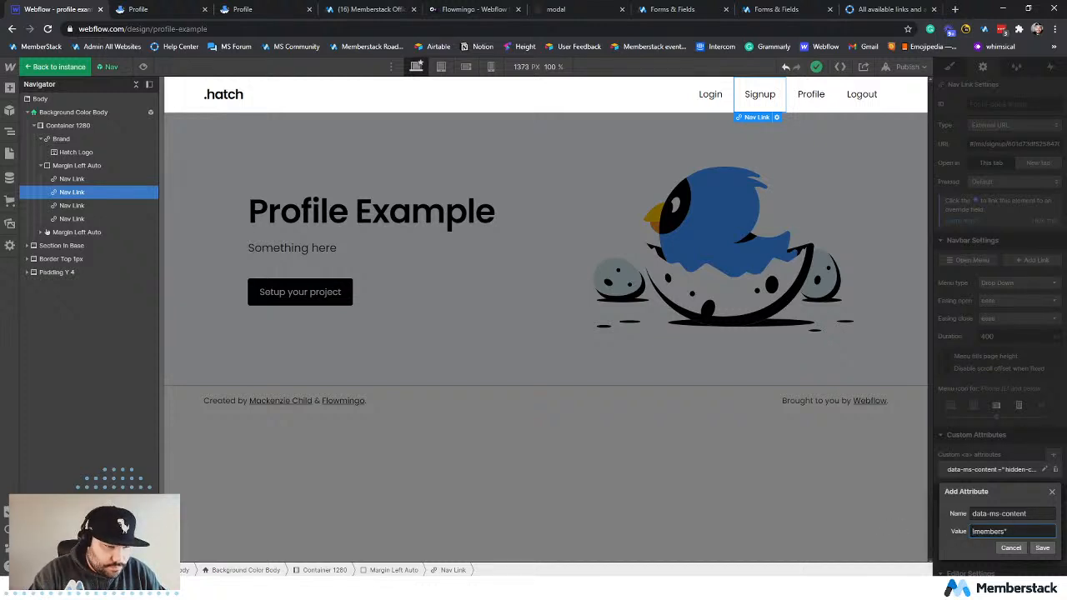
{"action": "left_click", "coordinate": [1042, 548]}
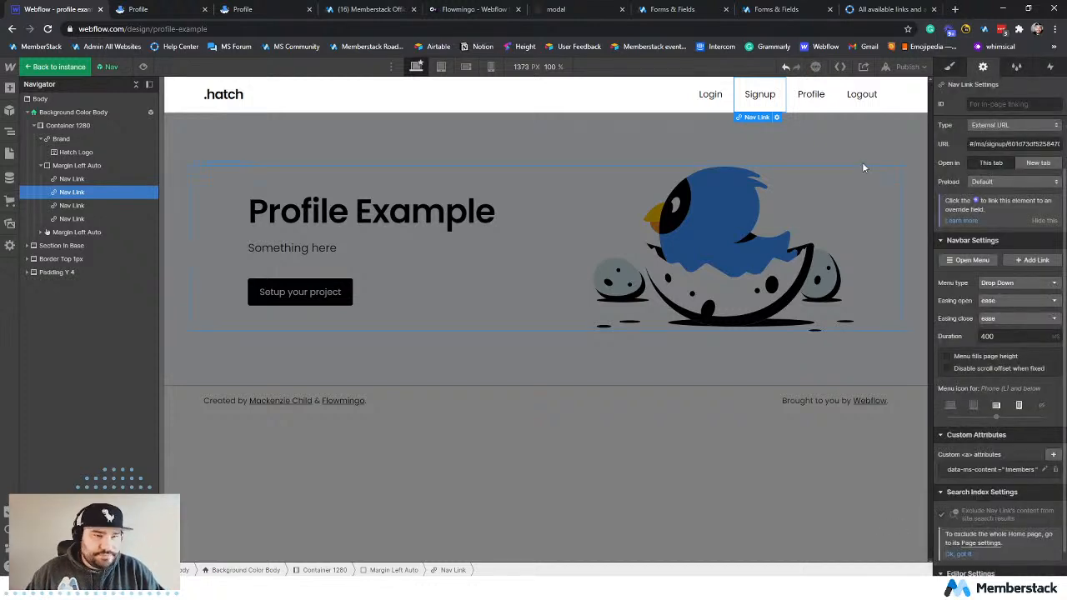
Publish the site to profile-example.webflow.io with the !members attribute and reload the live profile page.
{"action": "left_click", "coordinate": [907, 68]}
{"action": "left_click", "coordinate": [860, 209]}
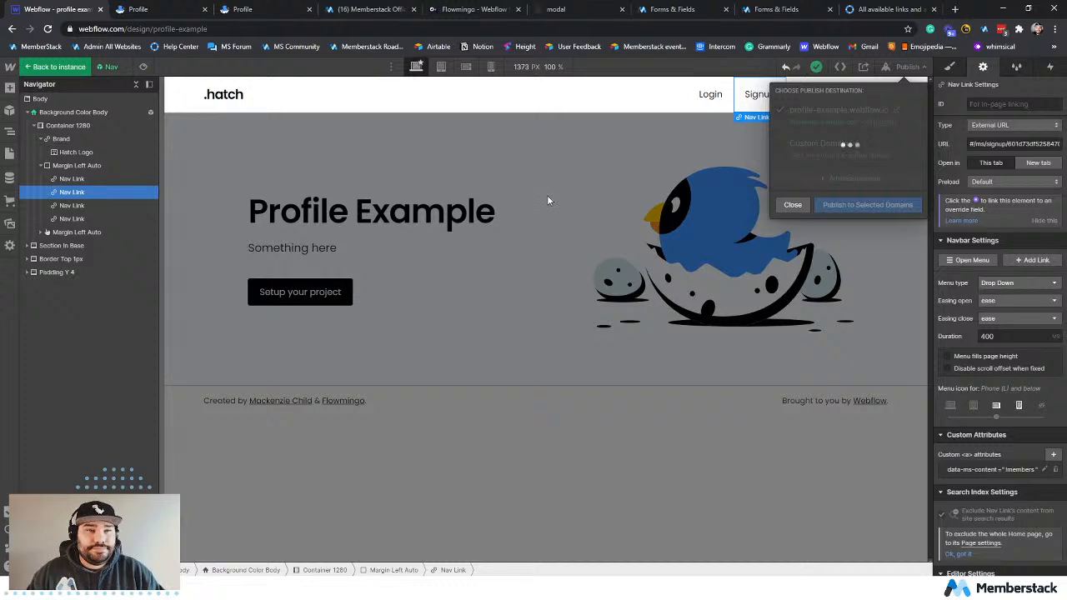
{"action": "left_click", "coordinate": [142, 10]}
{"action": "left_click", "coordinate": [49, 29]}
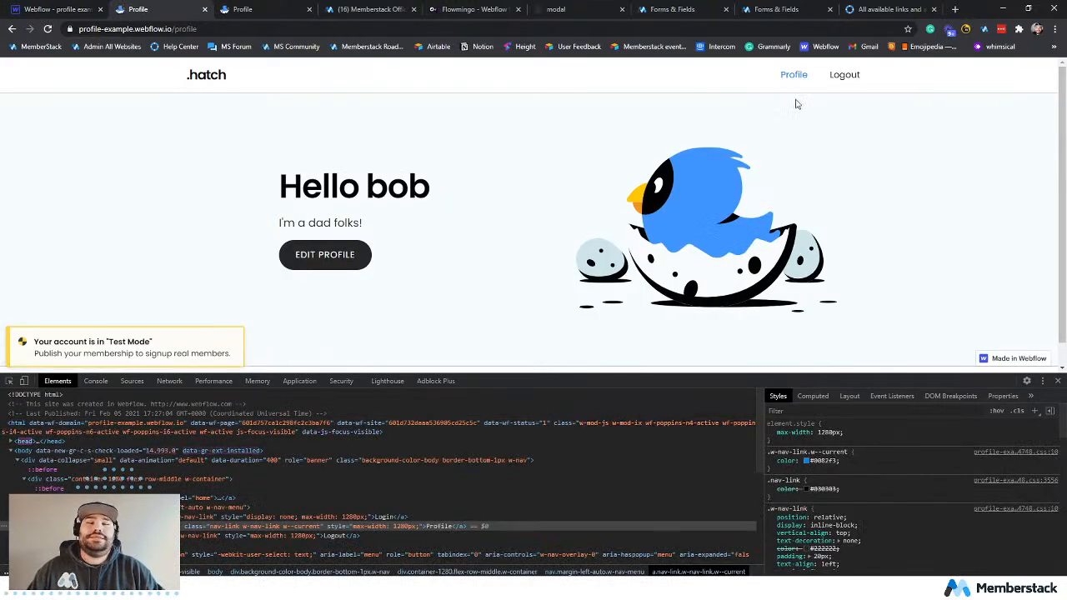
Check the navigation links on the live home page, close the developer tools, and return to the profile page.
{"action": "left_click", "coordinate": [217, 80]}
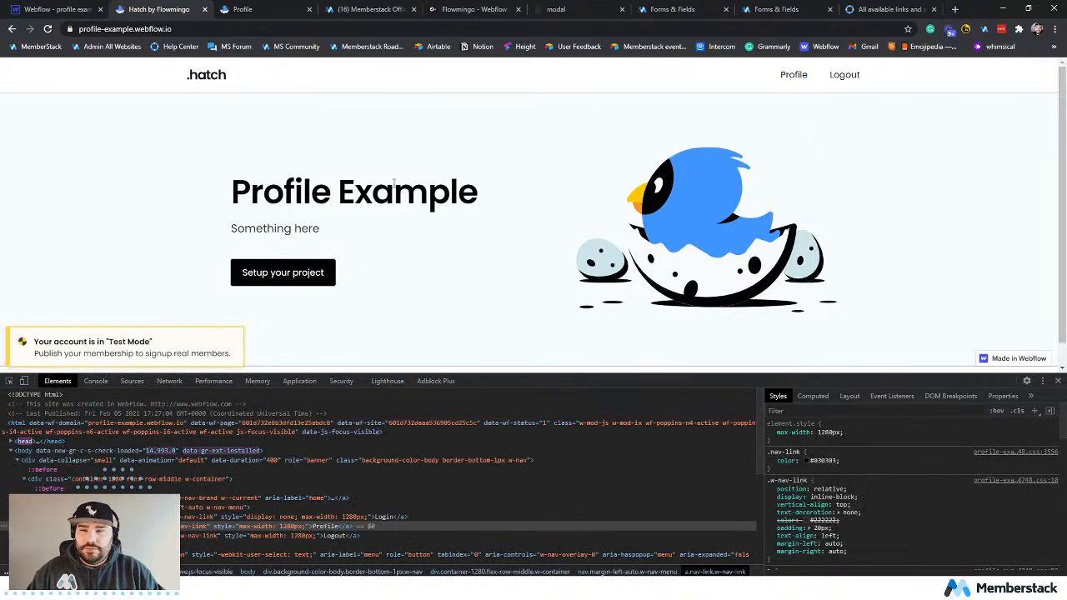
{"action": "left_click", "coordinate": [1057, 381]}
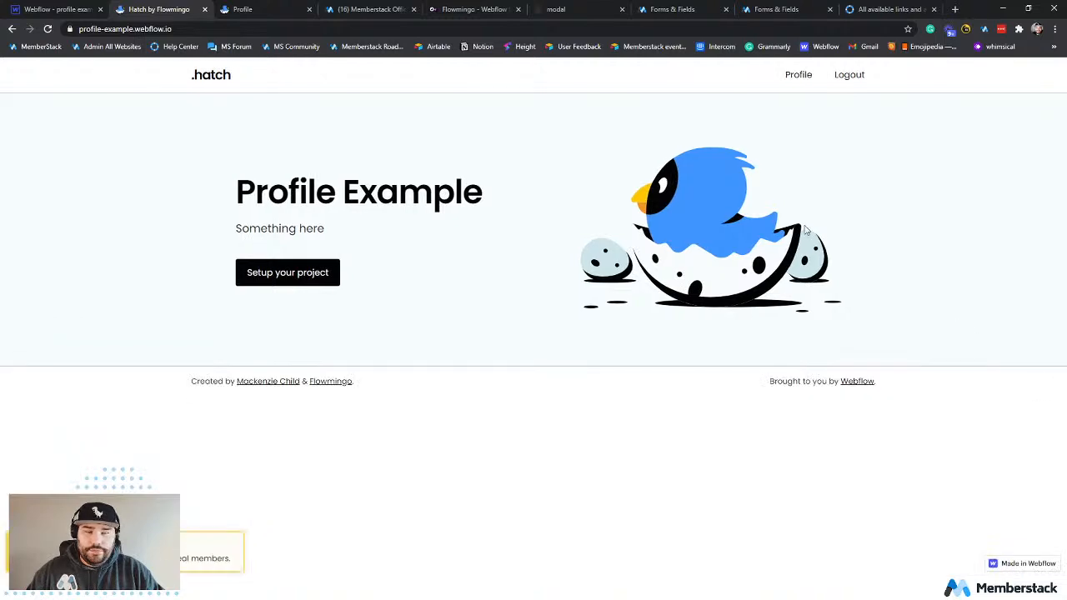
{"action": "left_click", "coordinate": [797, 76]}
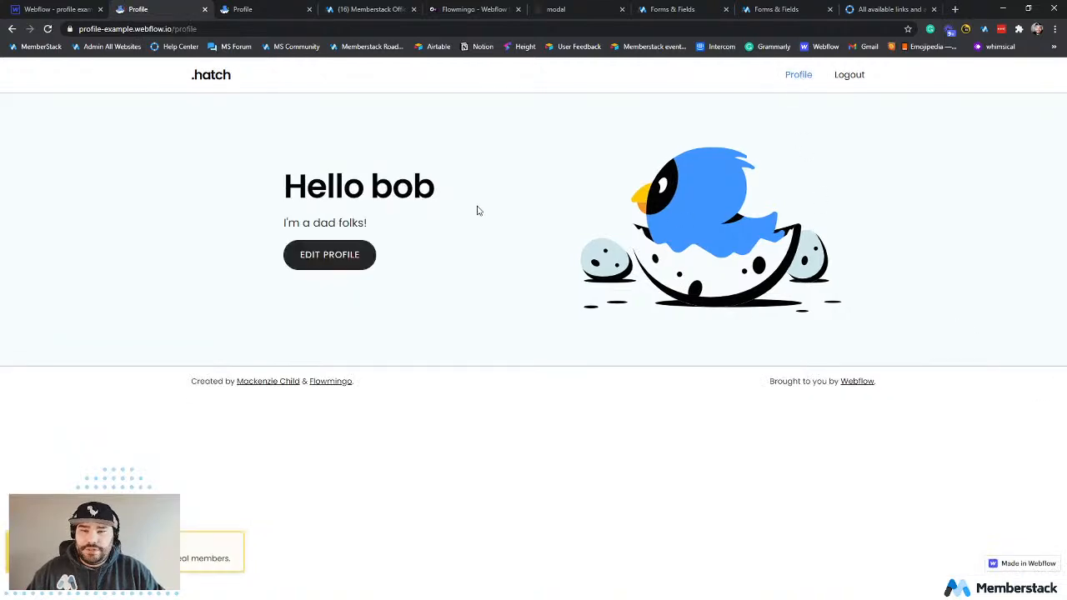
Change the bio in the live page's Edit Profile form to "You are my hero" plus a first name and an exclamation mark, and submit it.
{"action": "left_click", "coordinate": [332, 252]}
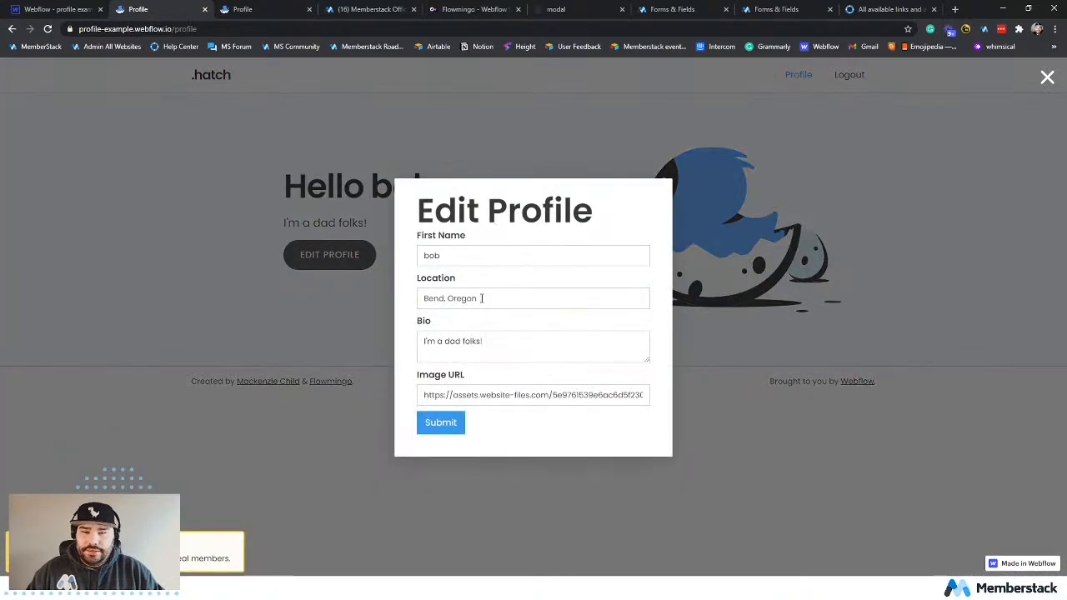
{"action": "left_click", "coordinate": [510, 336]}
{"action": "left_click_drag", "start_coordinate": [510, 340], "coordinate": [421, 340]}
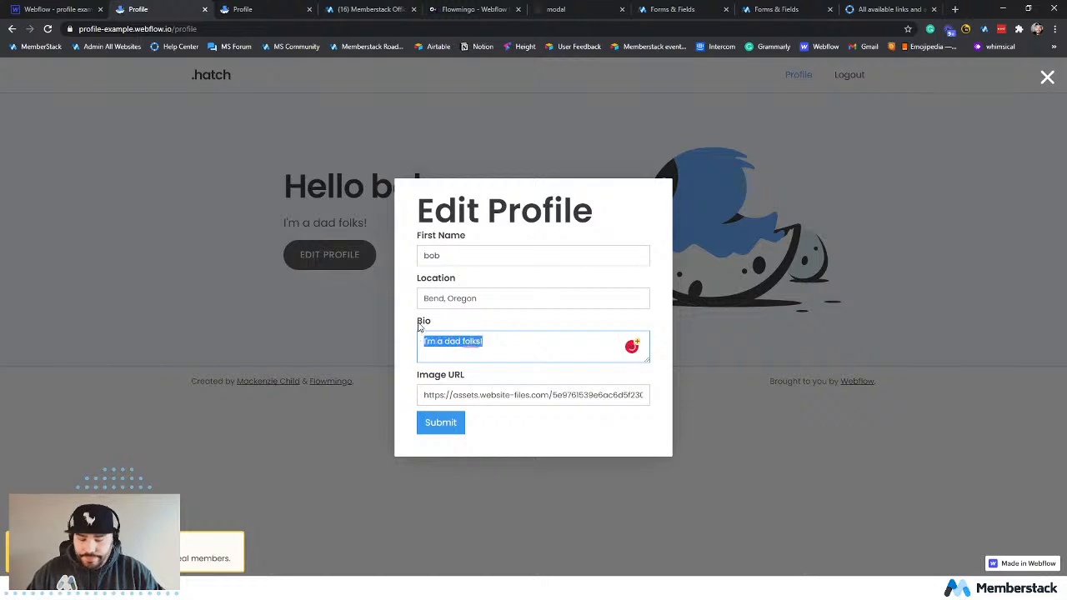
{"action": "type", "text": "You are "}
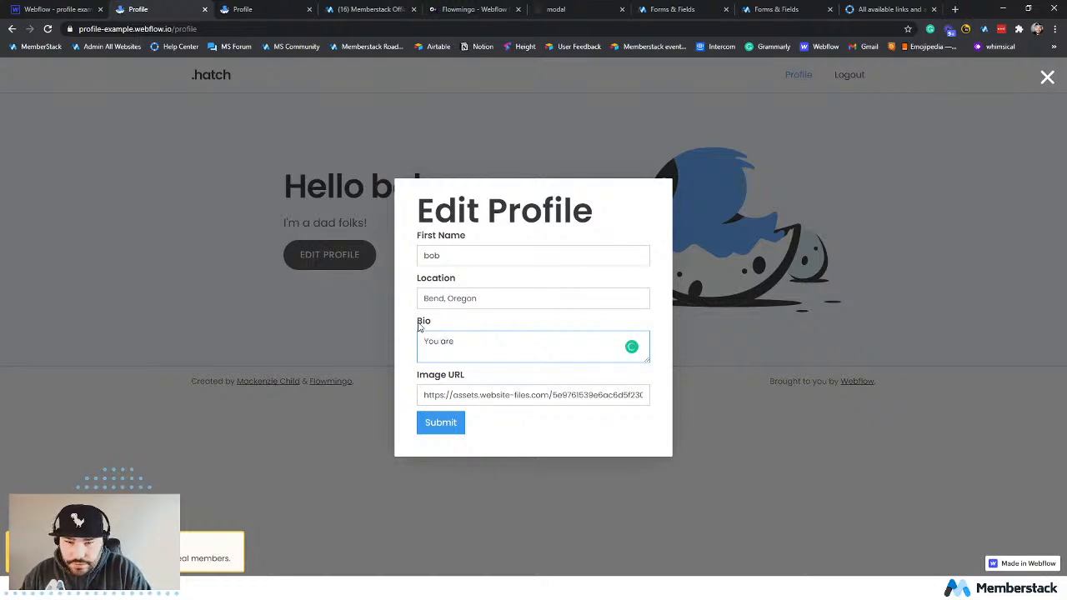
{"action": "type", "text": "my hero "}
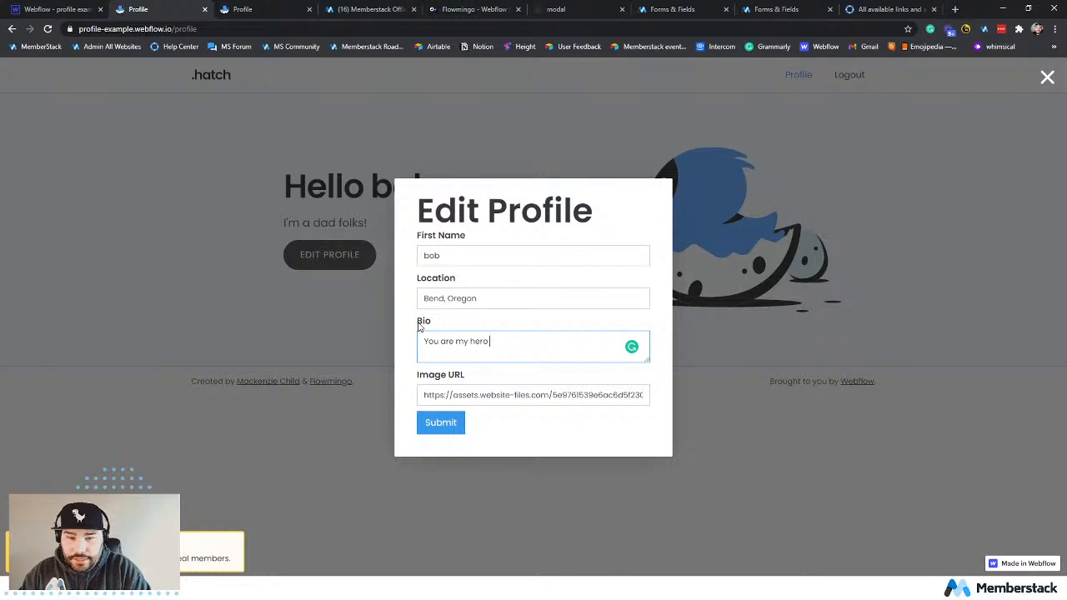
{"action": "type", "text": "Molly!"}
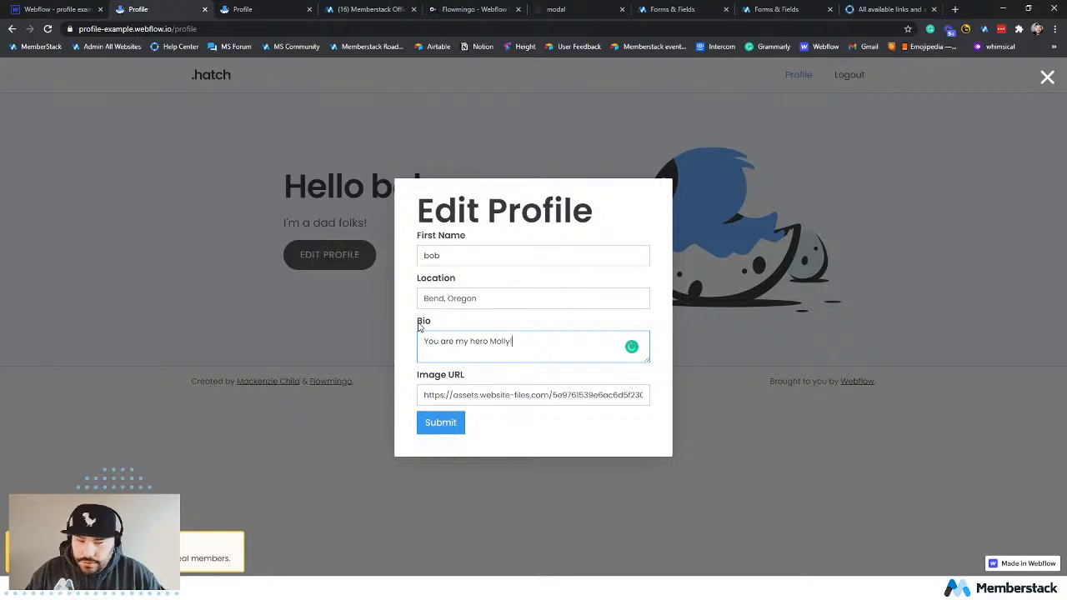
{"action": "left_click", "coordinate": [440, 422]}
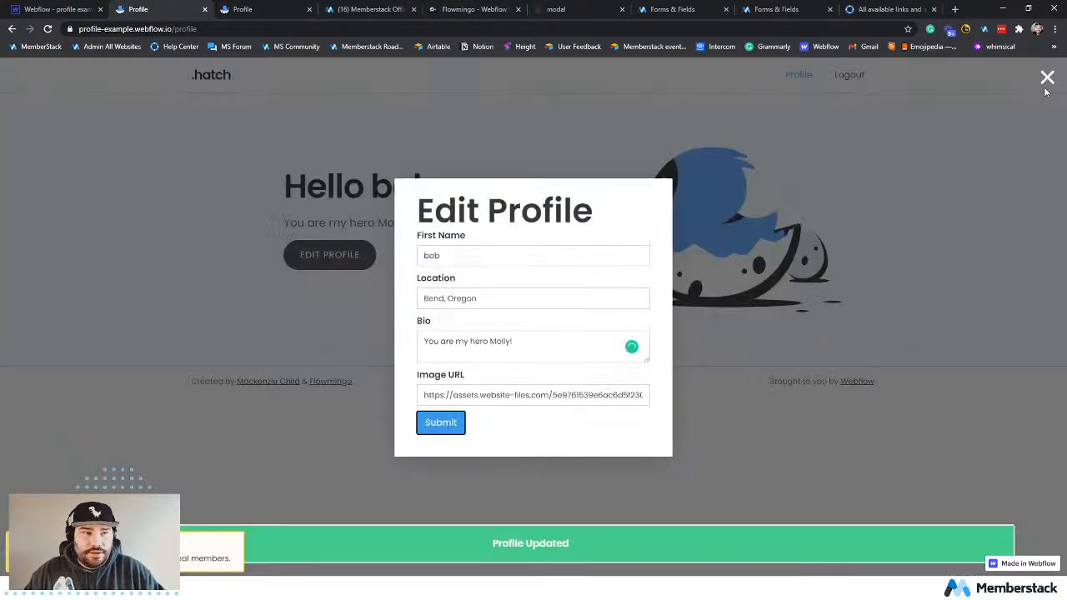
{"action": "left_click", "coordinate": [1046, 86]}
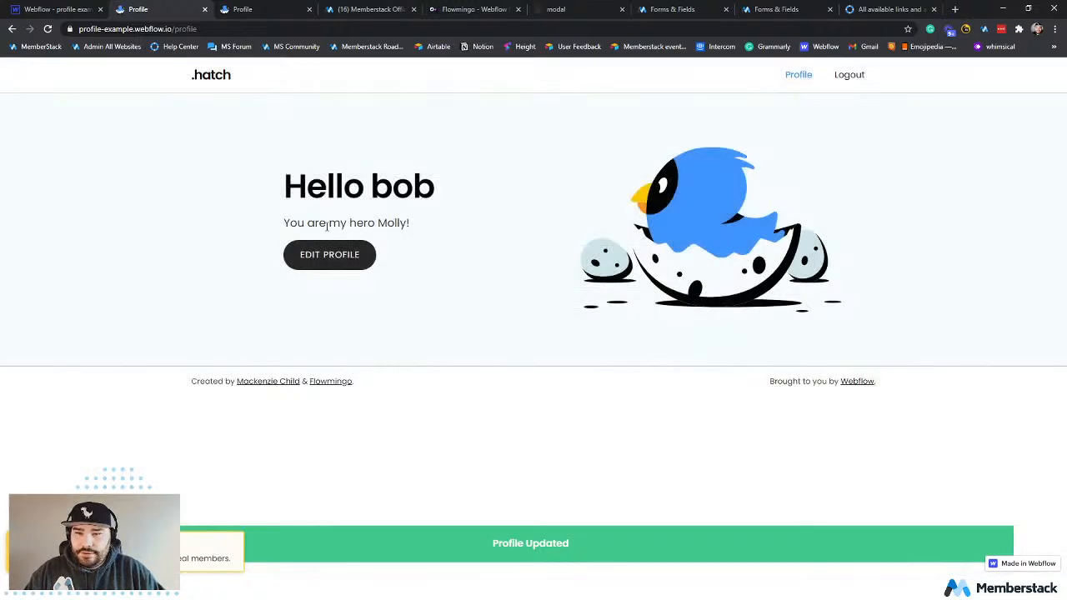
{"action": "left_click_drag", "start_coordinate": [306, 223], "coordinate": [469, 233]}
{"action": "left_click", "coordinate": [485, 277]}
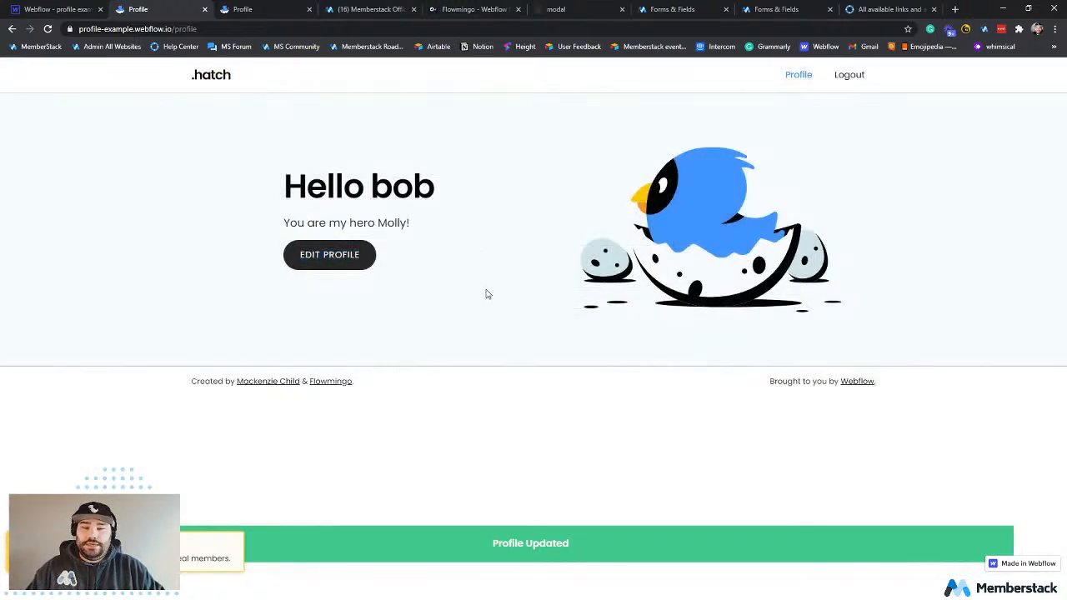
Log out of the live site and back in with the member's e-mail and account password, declining to save the login in LastPass.
{"action": "left_click", "coordinate": [852, 78]}
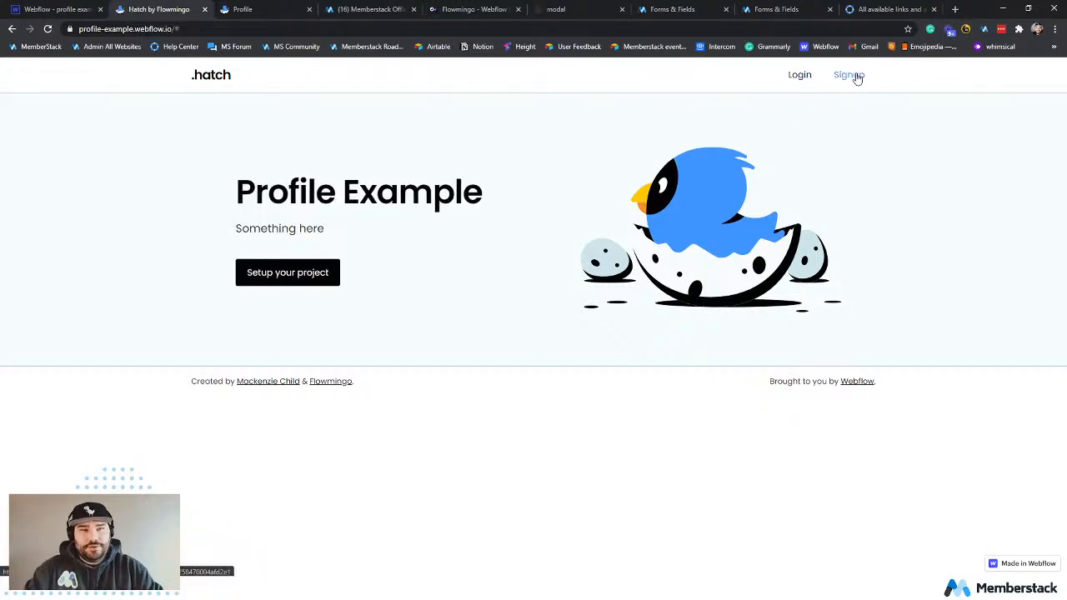
{"action": "left_click", "coordinate": [800, 74]}
{"action": "left_click", "coordinate": [553, 206]}
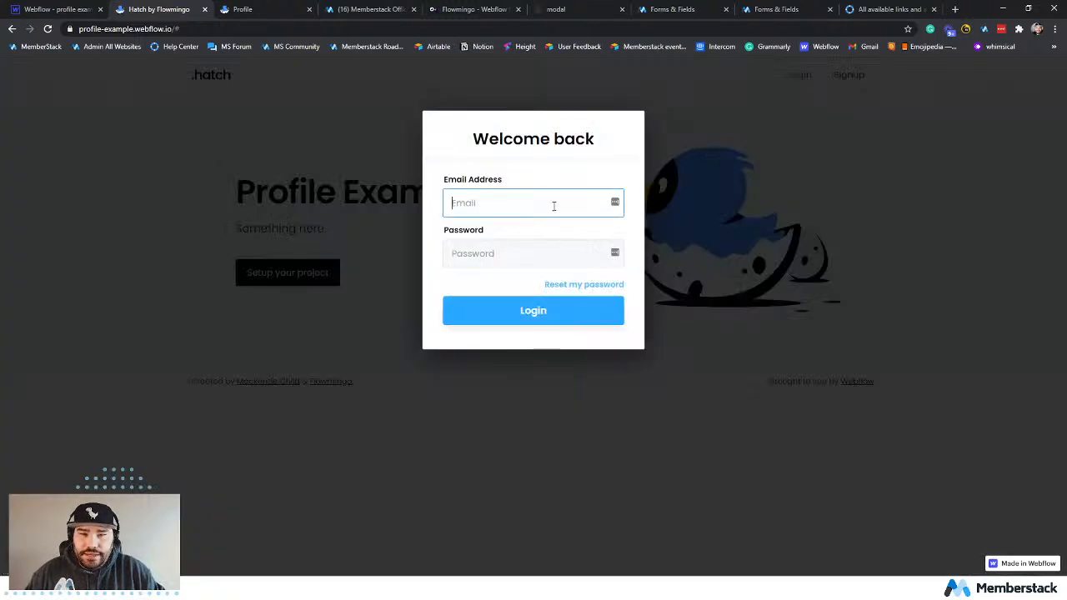
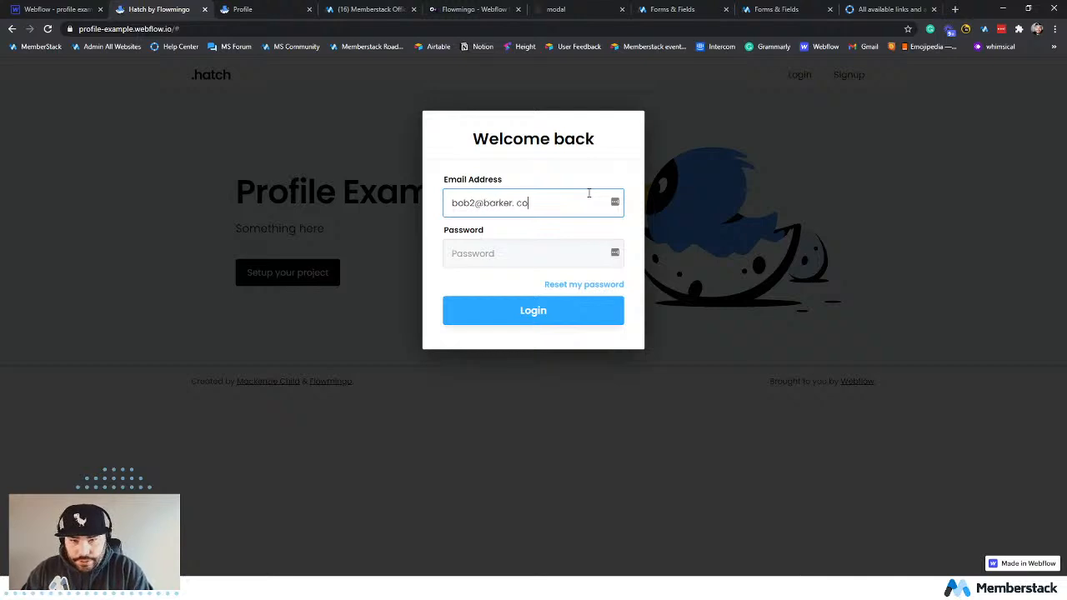
{"action": "key", "text": "Tab"}
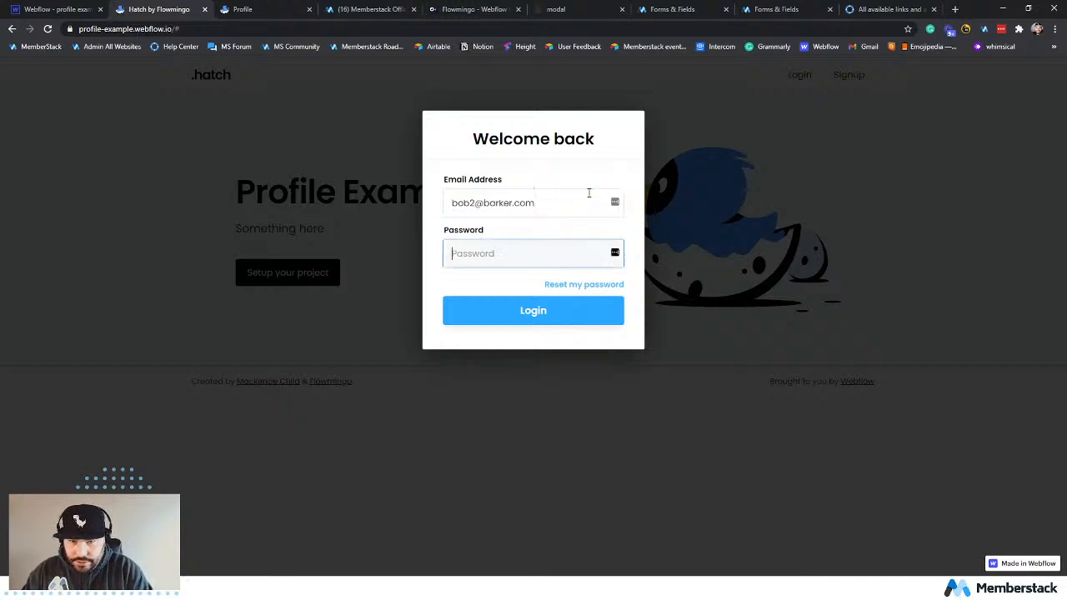
{"action": "type", "text": "password1"}
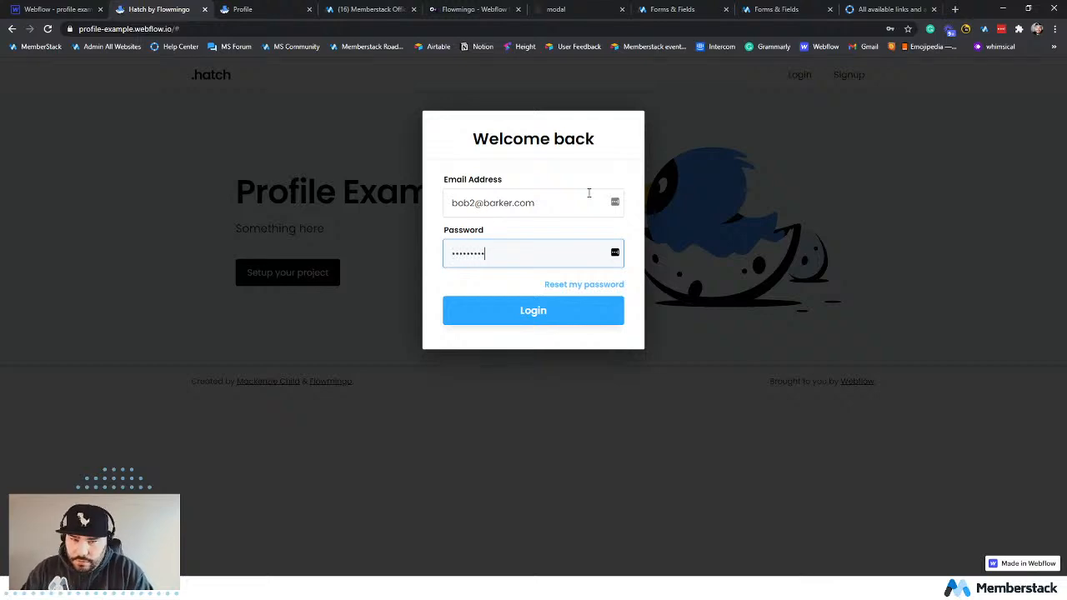
{"action": "key", "text": "Return"}
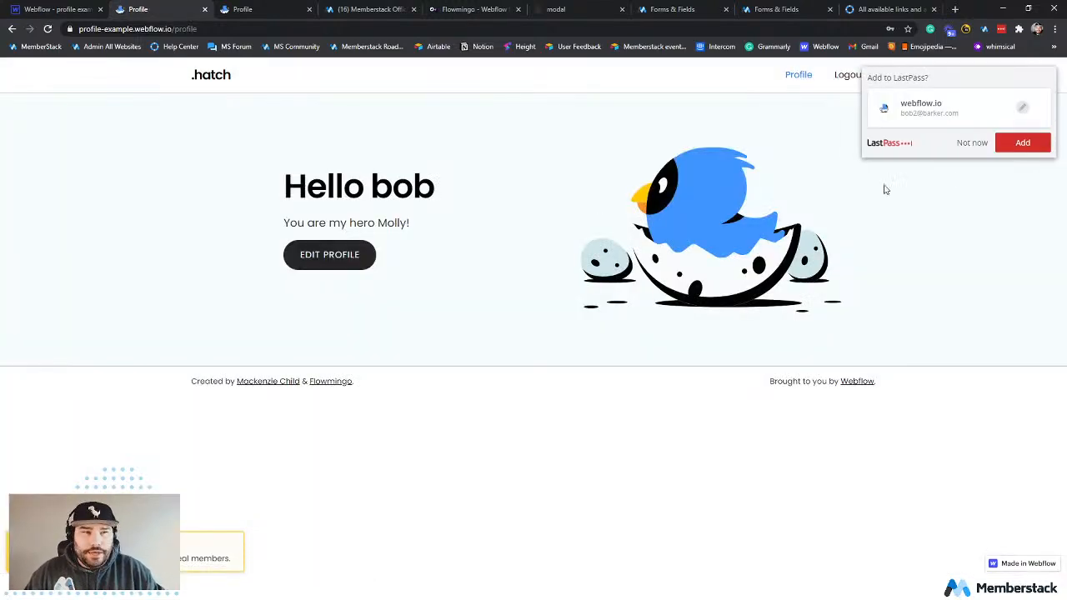
{"action": "left_click", "coordinate": [971, 143]}
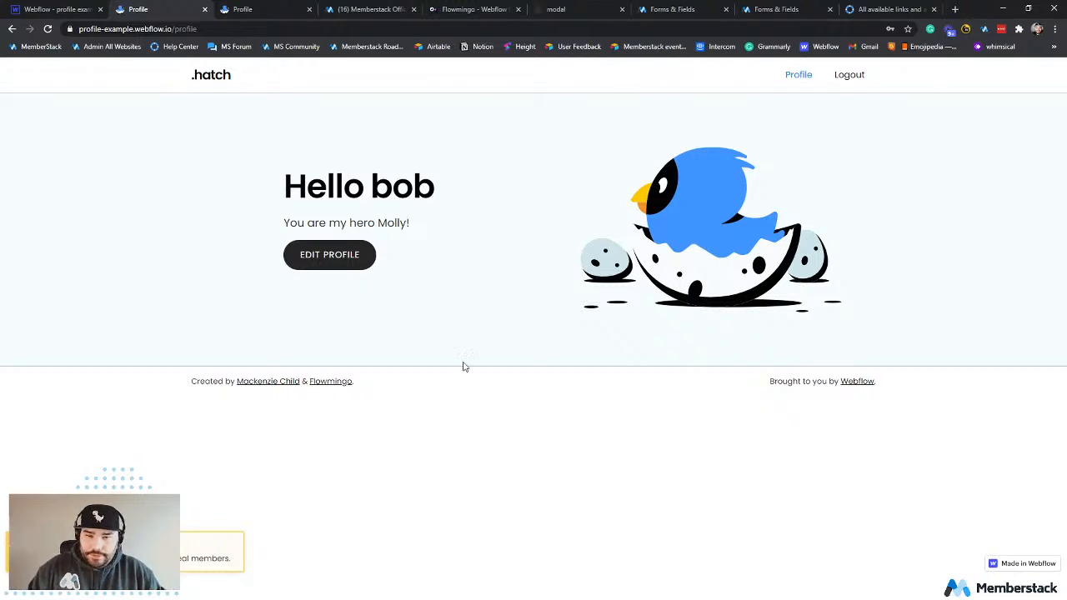
Evaluate memberstack in the browser console, inspect the returned object's member information, and close the developer tools.
{"action": "key", "text": "ctrl+shift+i"}
{"action": "left_click", "coordinate": [100, 383]}
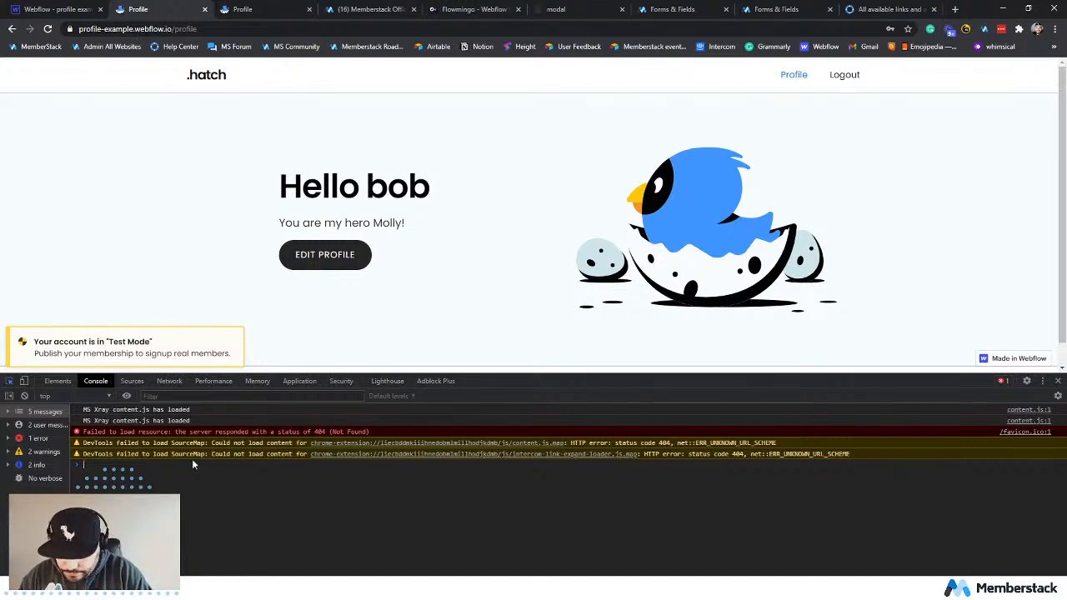
{"action": "type", "text": "memberstack"}
{"action": "key", "text": "Return"}
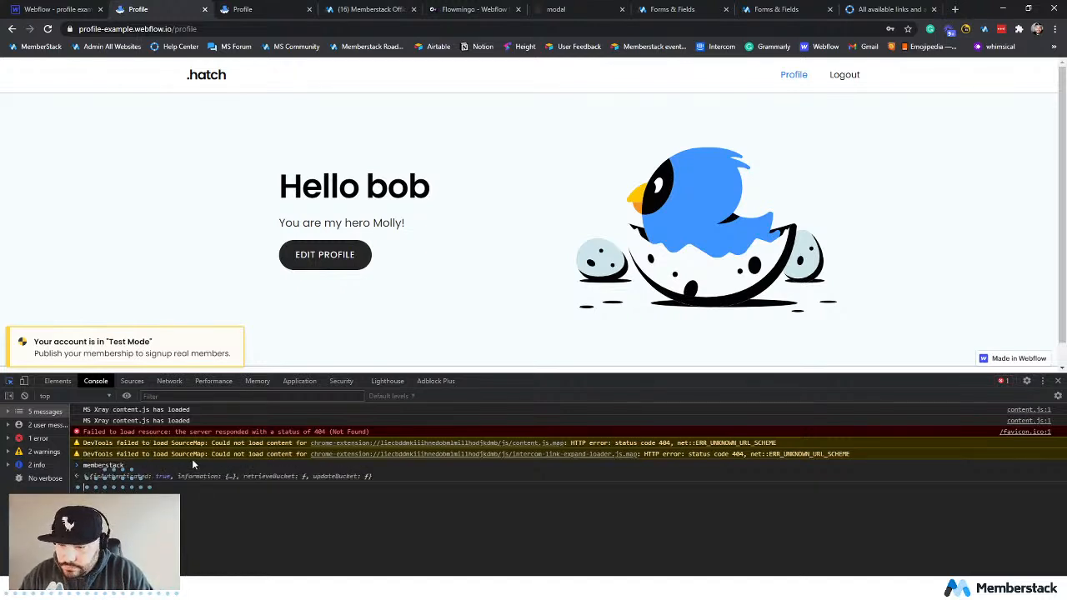
{"action": "left_click", "coordinate": [86, 476]}
{"action": "left_click", "coordinate": [93, 486]}
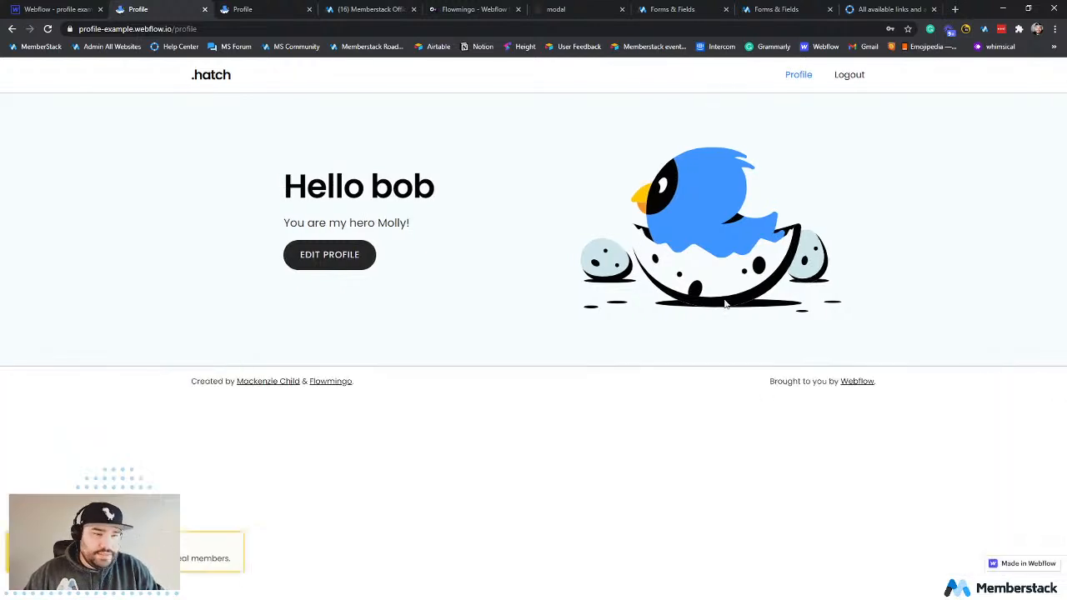
{"action": "left_click", "coordinate": [1057, 380]}
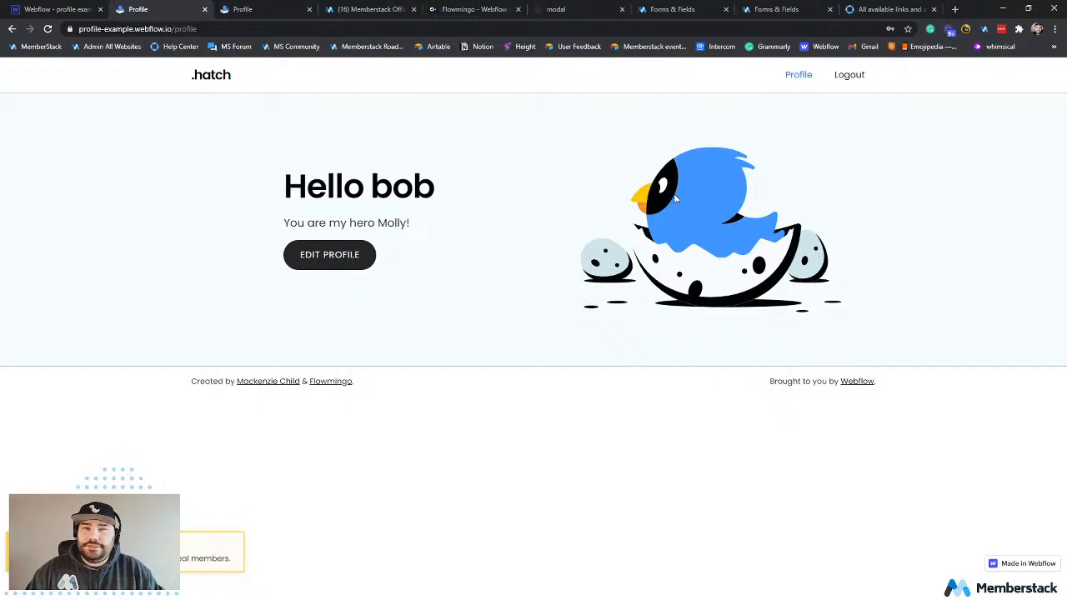
Switch to the Webflow designer, leave the nav component, and open the Profile page for editing.
{"action": "left_click", "coordinate": [70, 10]}
{"action": "left_click", "coordinate": [482, 213]}
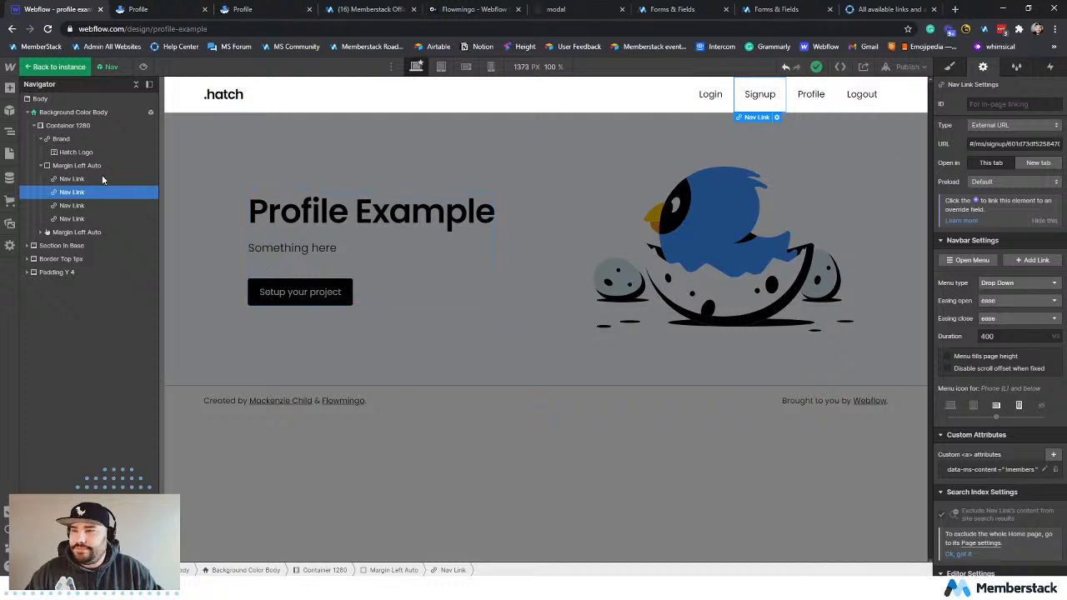
{"action": "double_click", "coordinate": [711, 226]}
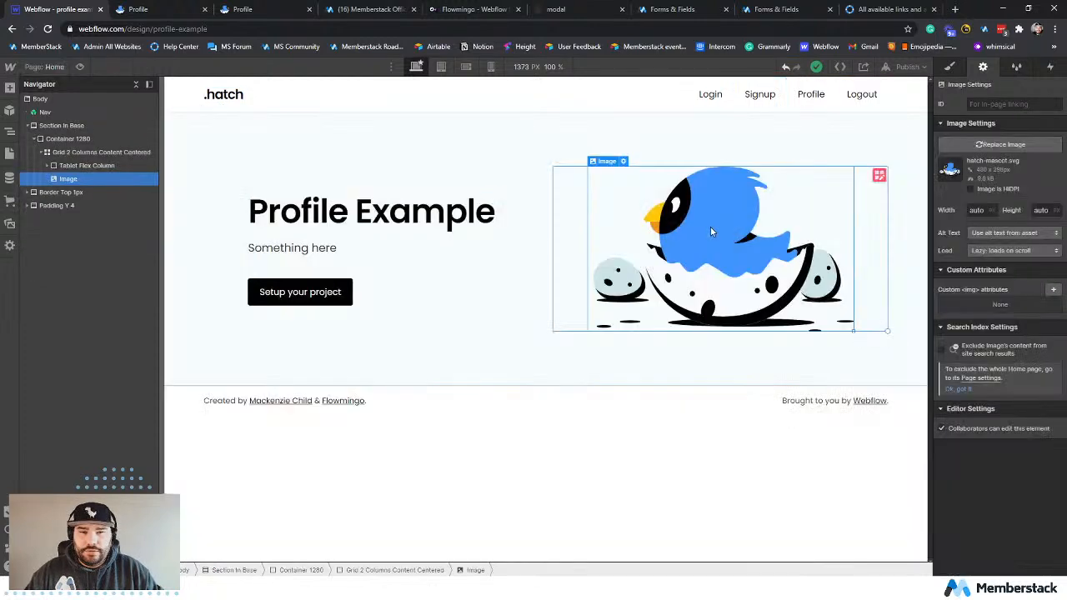
{"action": "left_click", "coordinate": [8, 153]}
{"action": "left_click", "coordinate": [46, 165]}
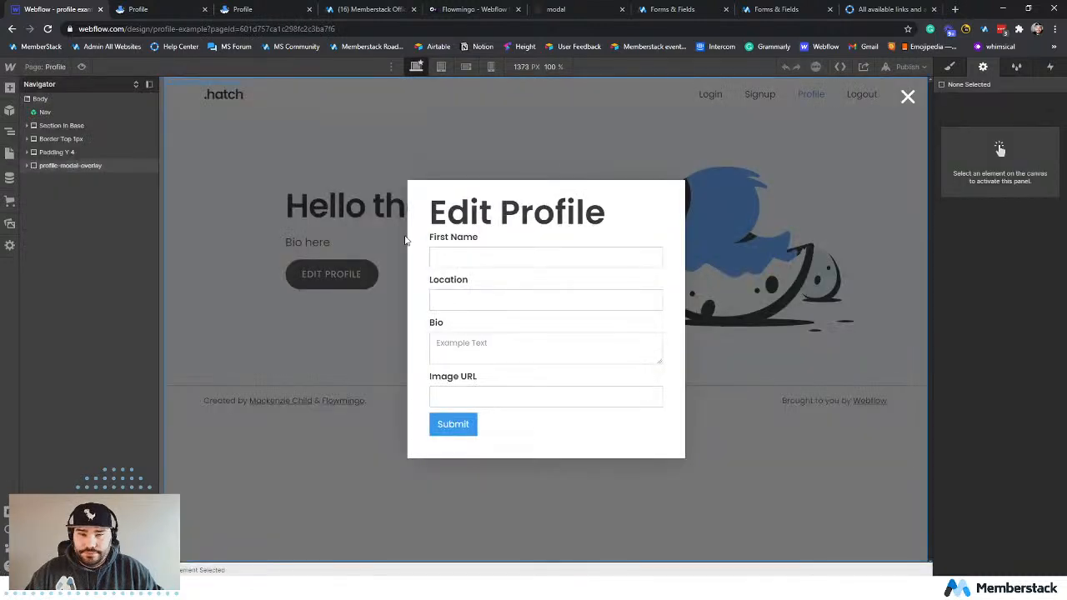
Hide the profile-modal-overlay div block on the Profile page by setting its display to none.
{"action": "left_click", "coordinate": [283, 152]}
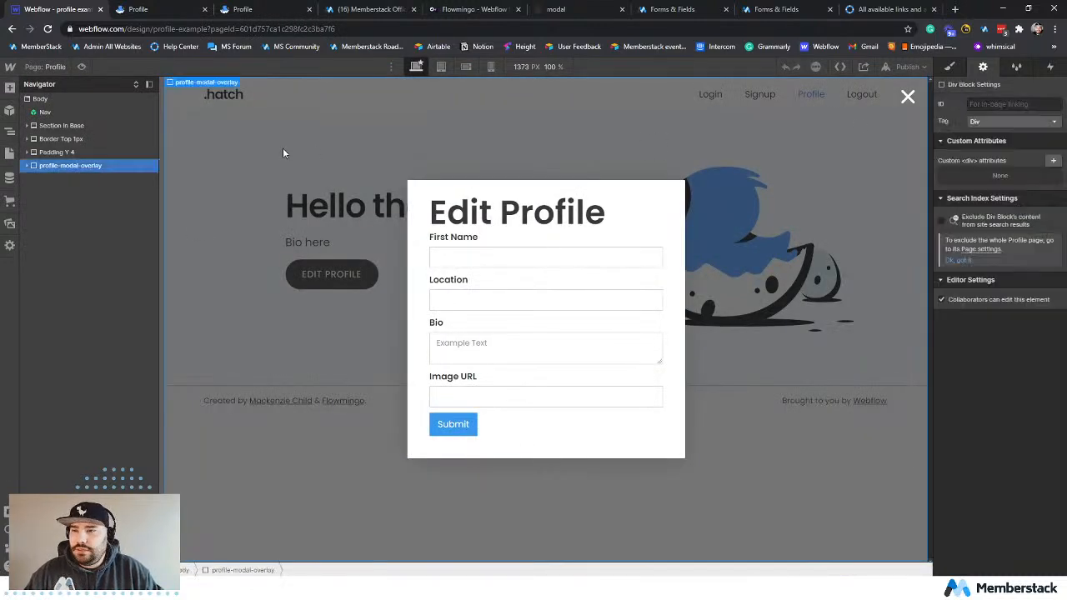
{"action": "left_click", "coordinate": [954, 66]}
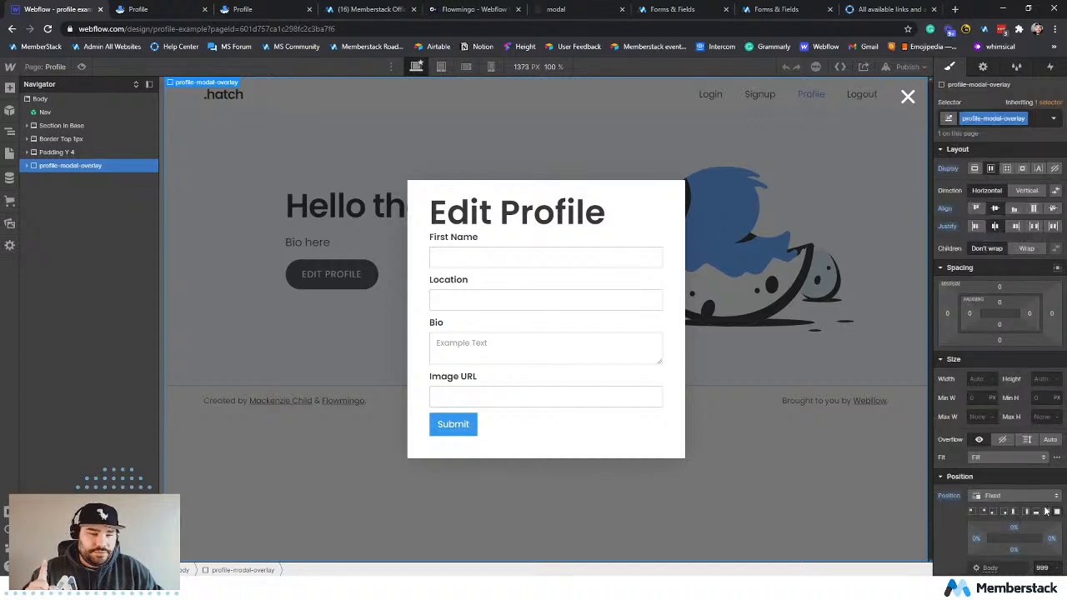
{"action": "scroll", "coordinate": [1045, 511], "scroll_direction": "down", "scroll_amount": 10}
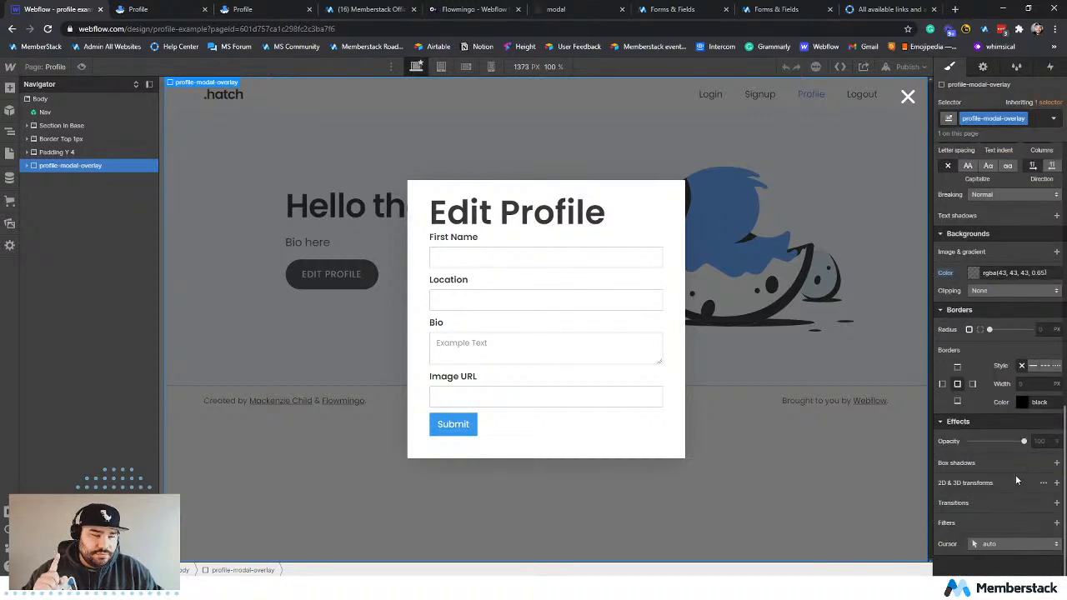
{"action": "scroll", "coordinate": [1015, 480], "scroll_direction": "up", "scroll_amount": 8}
{"action": "scroll", "coordinate": [1021, 276], "scroll_direction": "up", "scroll_amount": 2}
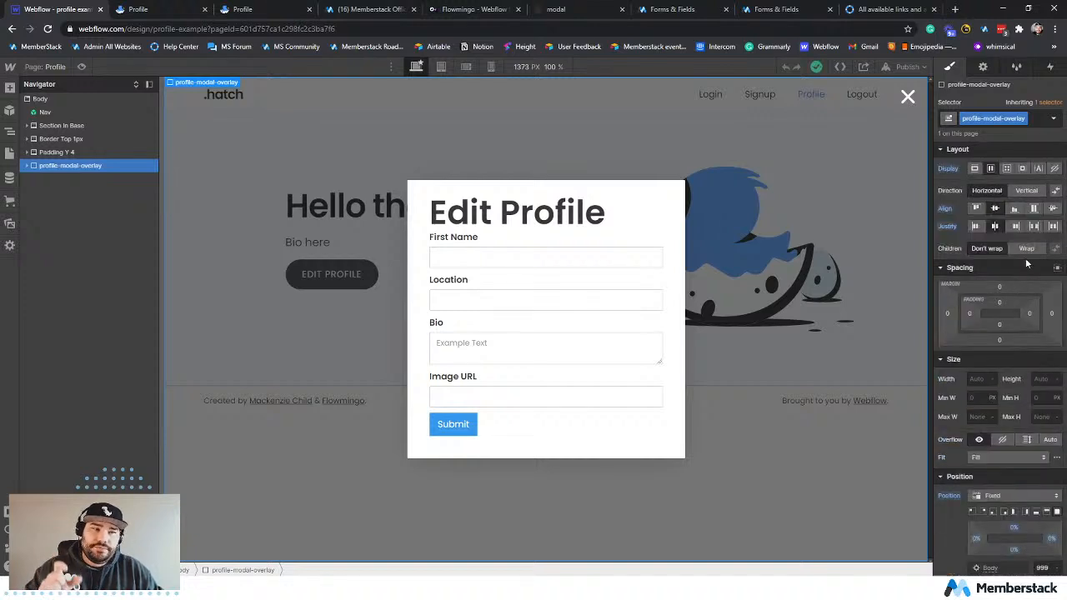
{"action": "left_click", "coordinate": [1054, 170]}
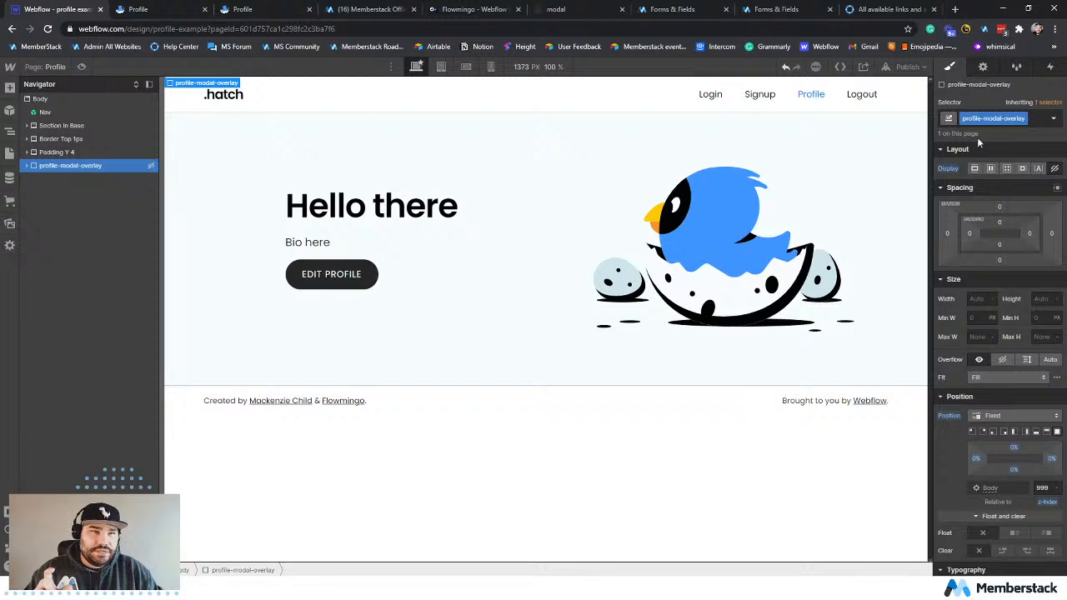
Publish the site with the hidden overlay to profile-example.webflow.io and reload the live profile page.
{"action": "left_click", "coordinate": [907, 67]}
{"action": "left_click", "coordinate": [858, 226]}
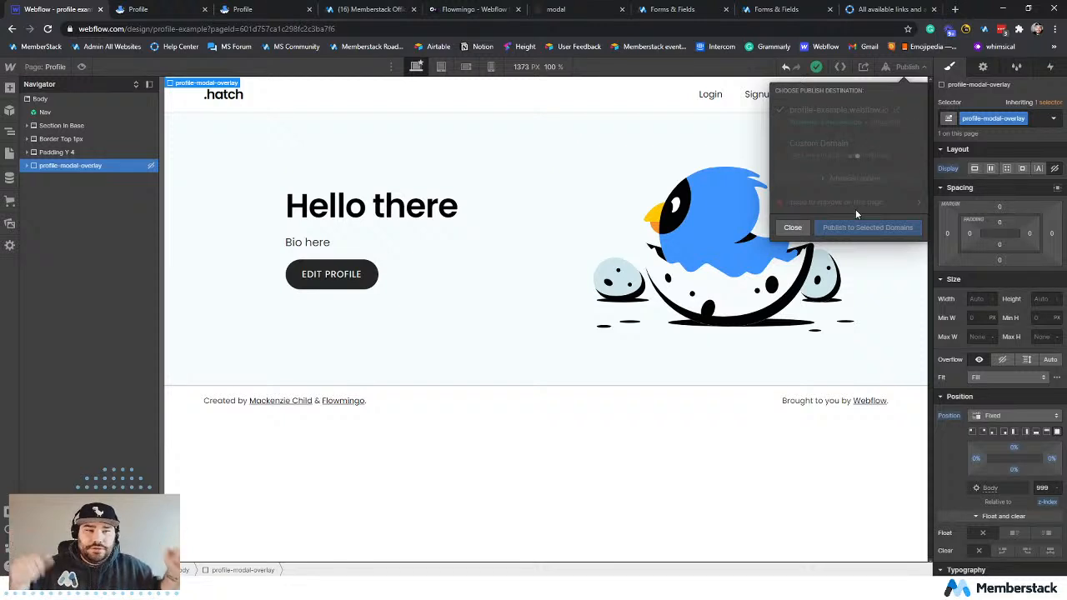
{"action": "left_click", "coordinate": [150, 9]}
{"action": "left_click", "coordinate": [48, 29]}
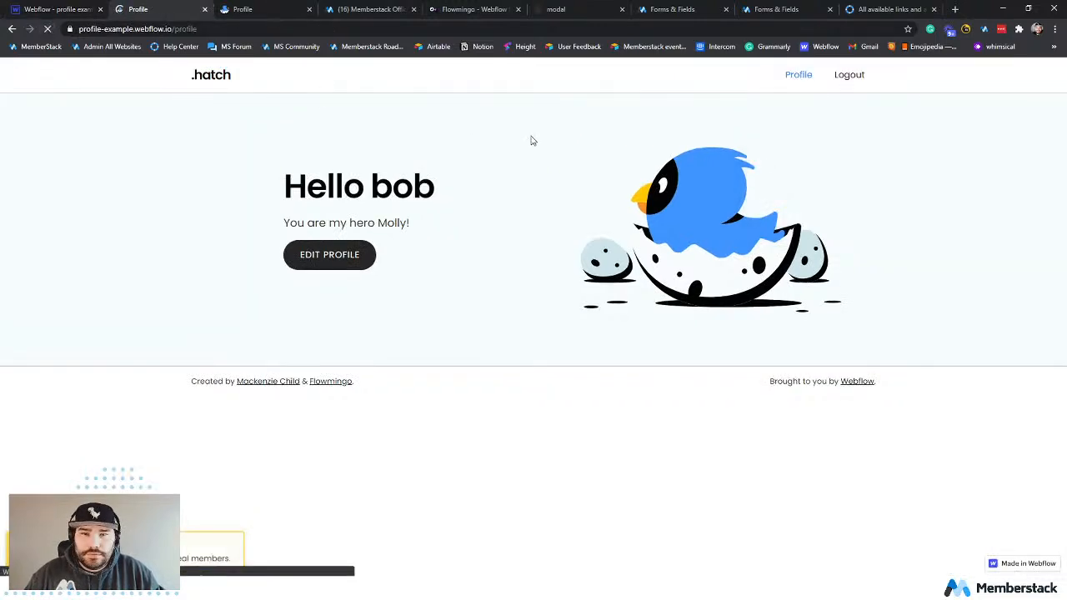
{"action": "left_click", "coordinate": [50, 9]}
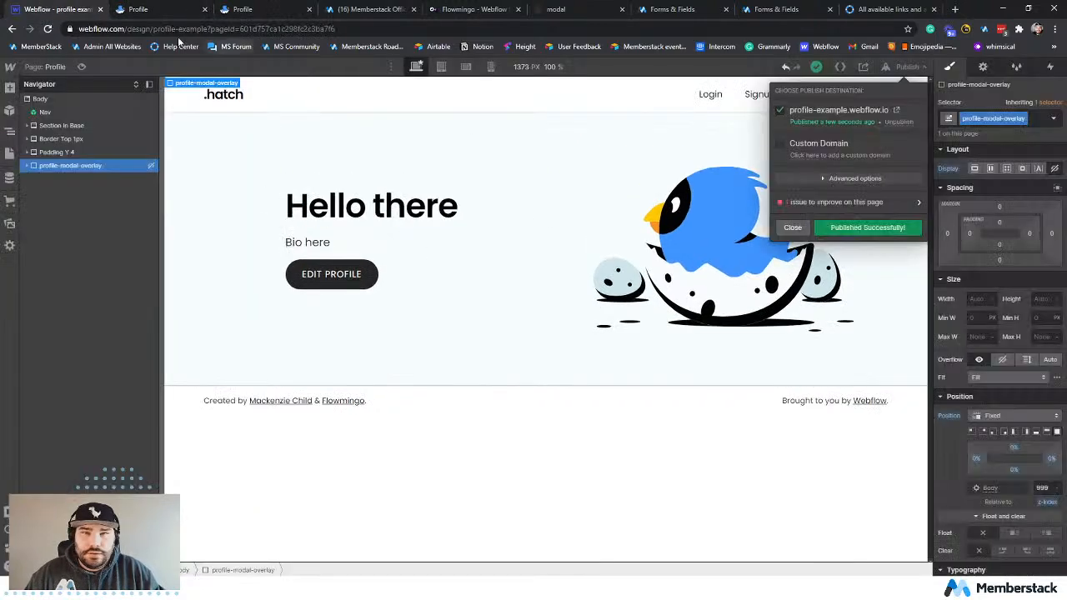
{"action": "left_click", "coordinate": [136, 10]}
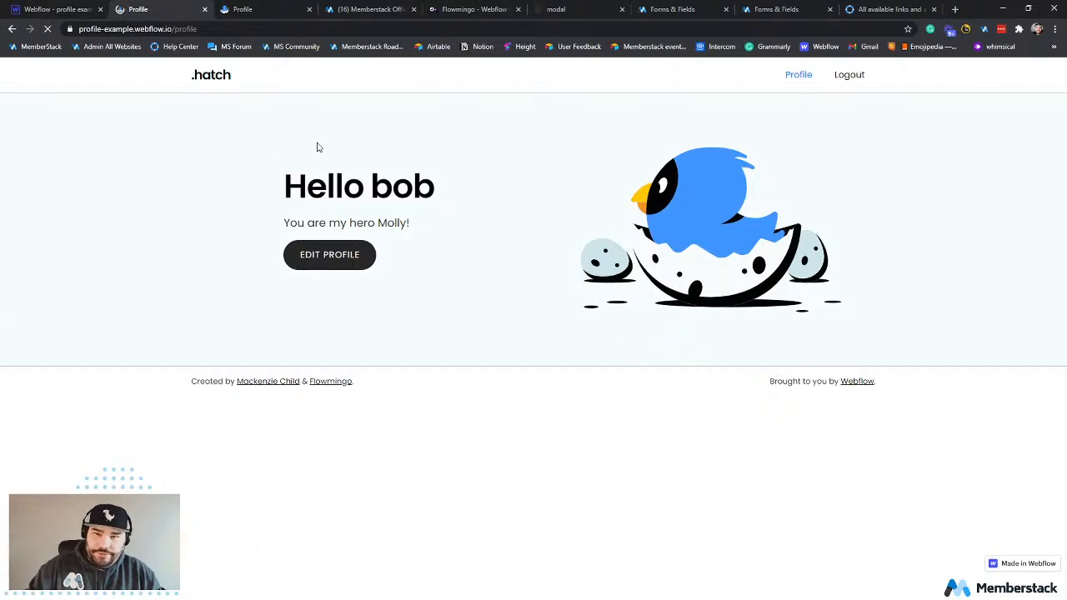
Test opening and closing the Edit Profile modal on the live profile page, and return to the home page.
{"action": "left_click", "coordinate": [337, 254]}
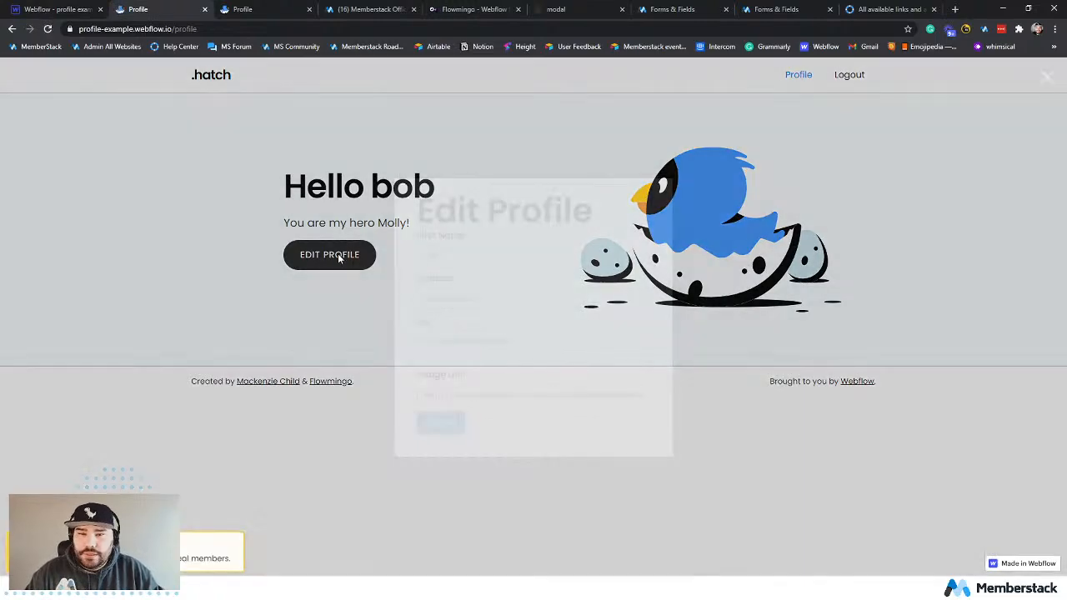
{"action": "left_click", "coordinate": [1052, 79]}
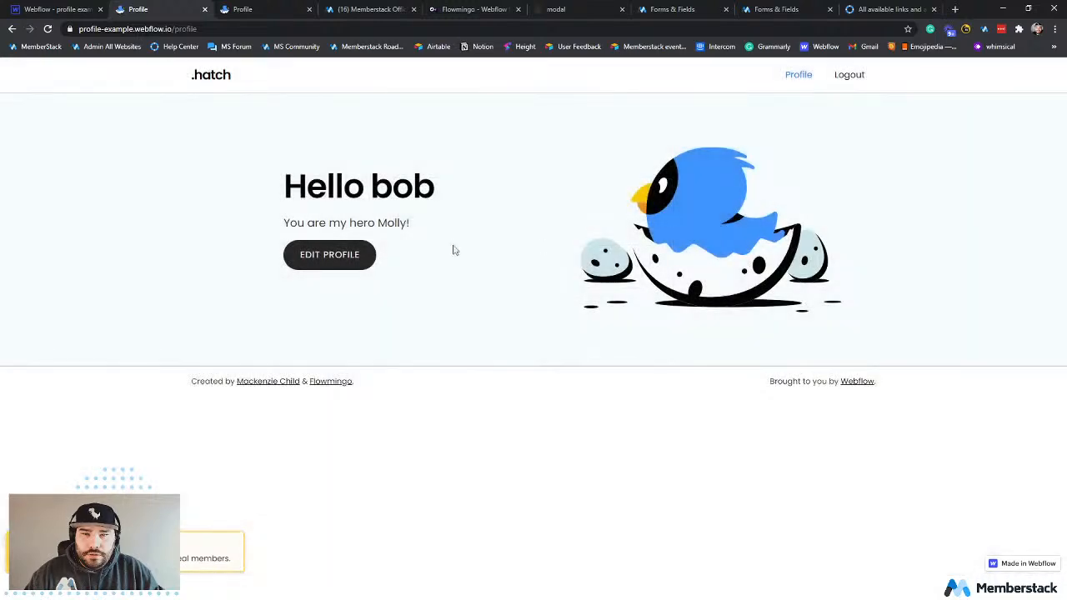
{"action": "left_click", "coordinate": [212, 75]}
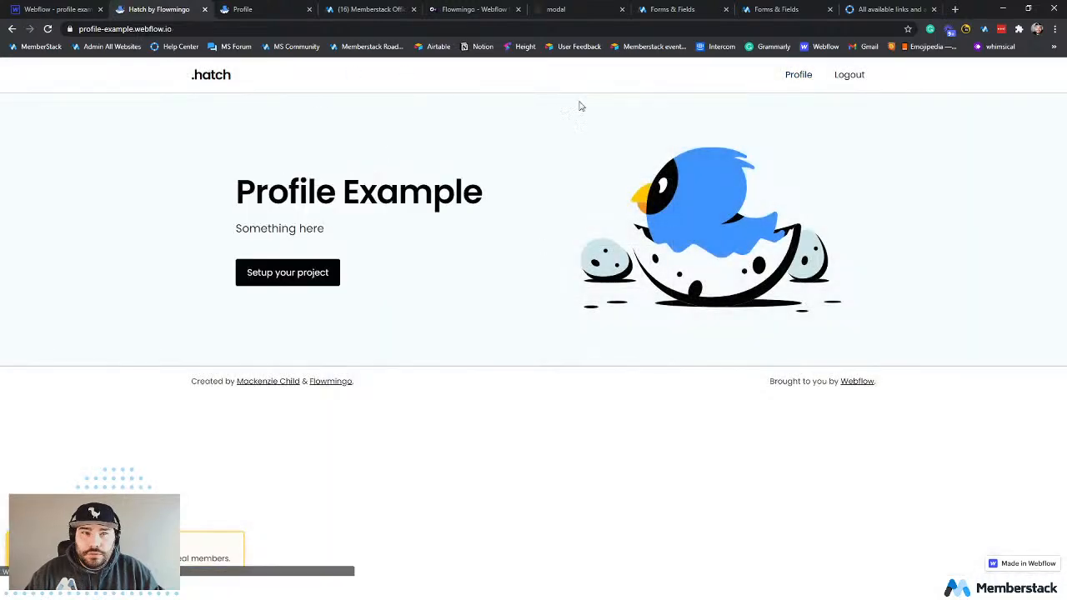
Go to the live Profile page and test opening and closing the Edit Profile modal.
{"action": "left_click", "coordinate": [797, 77]}
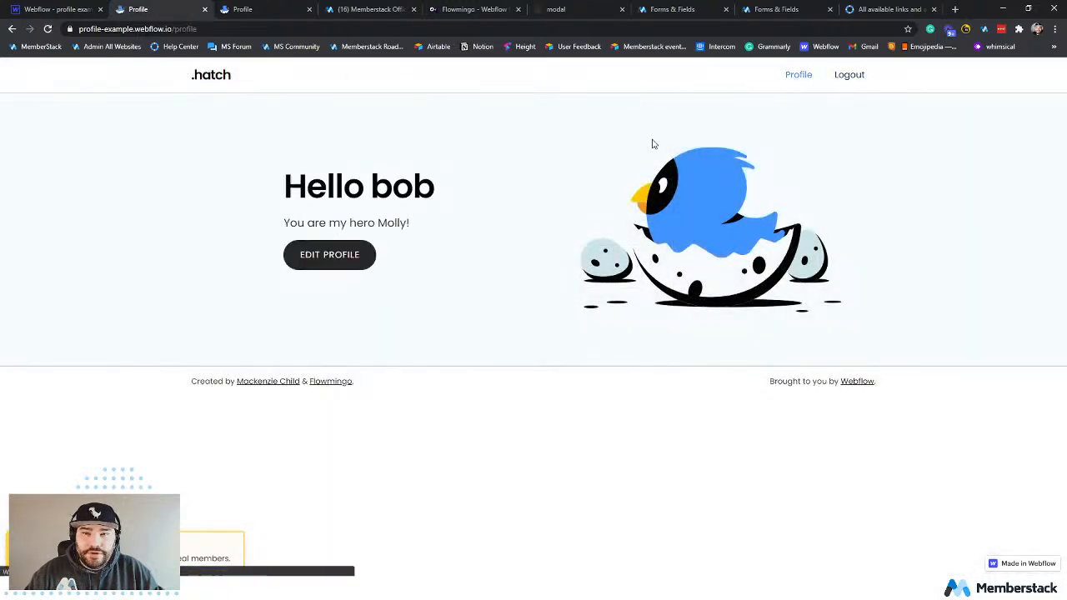
{"action": "left_click", "coordinate": [333, 253]}
{"action": "left_click", "coordinate": [1046, 78]}
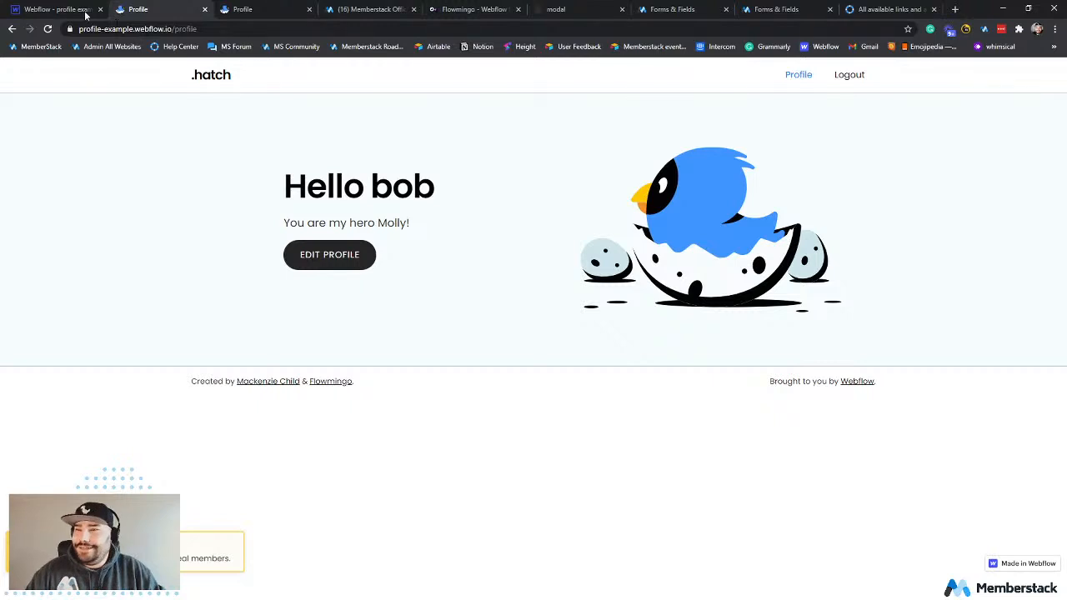
Switch to the Webflow designer and open the image settings of the bird mascot on the Profile page.
{"action": "left_click", "coordinate": [85, 14]}
{"action": "left_click", "coordinate": [705, 266]}
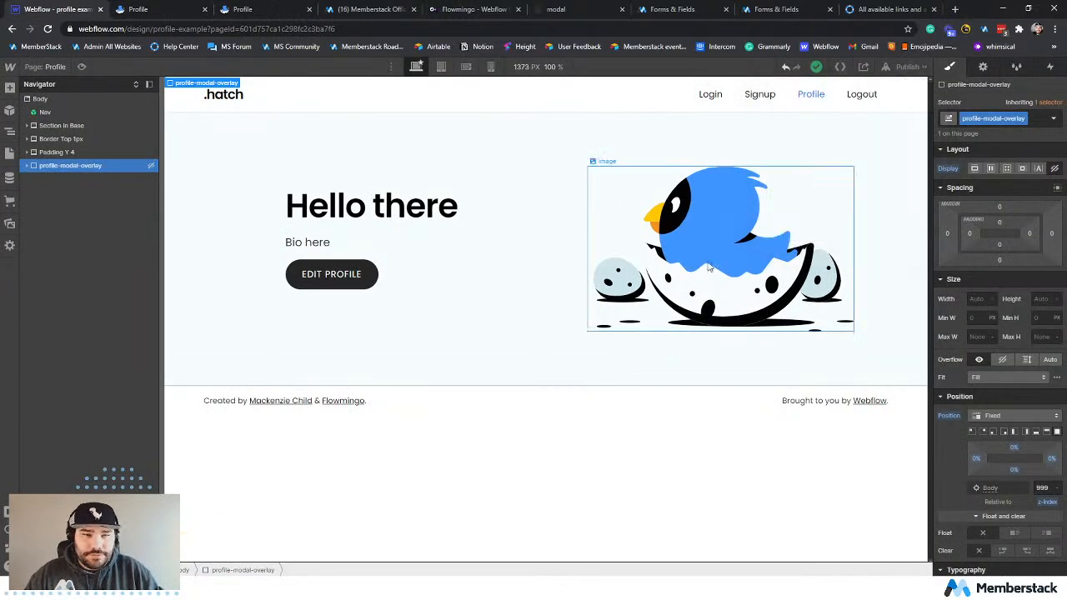
{"action": "left_click", "coordinate": [690, 258]}
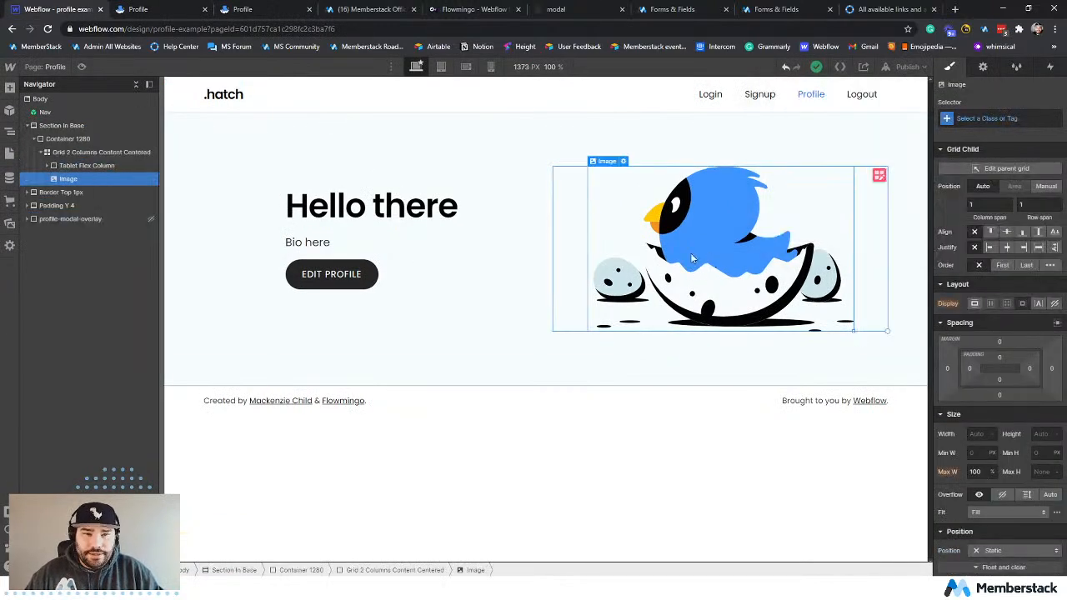
{"action": "left_click", "coordinate": [623, 161]}
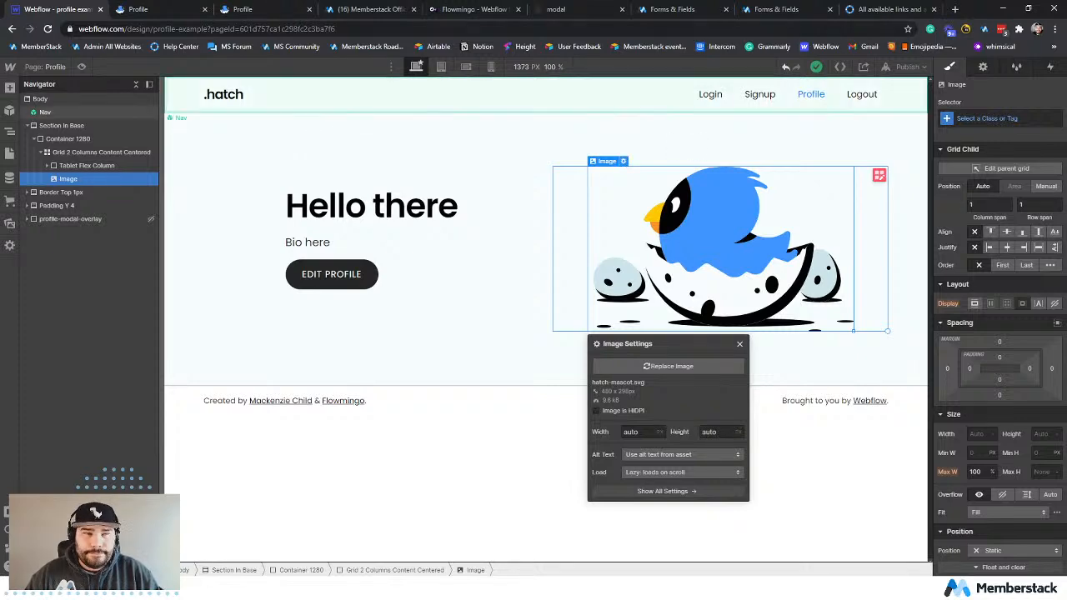
Switch to Memberstack's Forms & Fields page and look up the attribute and HTML tag for displaying an image associated with a member.
{"action": "left_click", "coordinate": [866, 11]}
{"action": "left_click", "coordinate": [782, 9]}
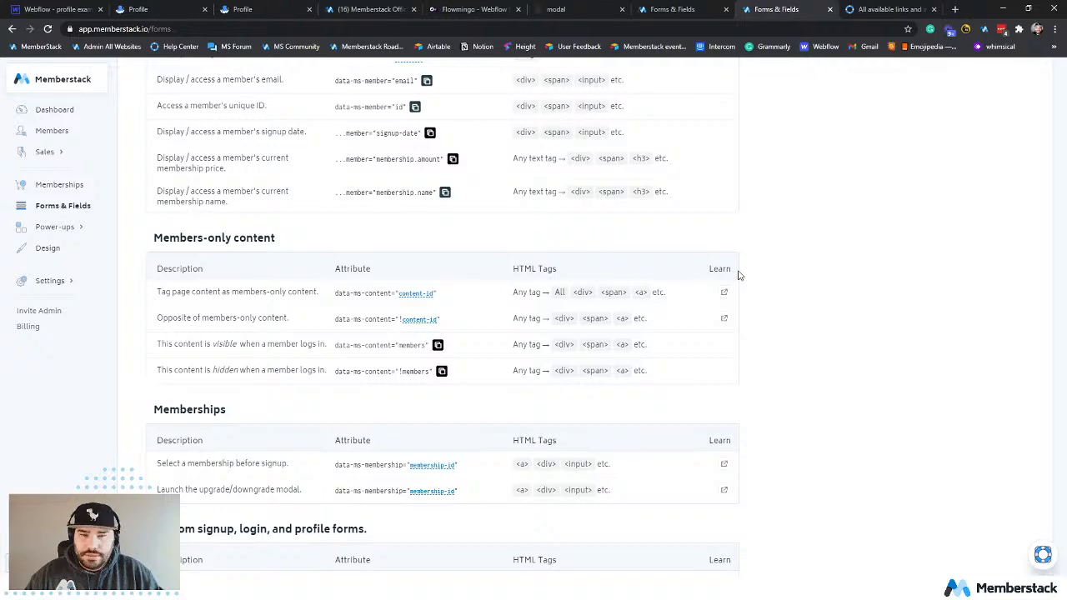
{"action": "scroll", "coordinate": [798, 192], "scroll_direction": "down", "scroll_amount": 3}
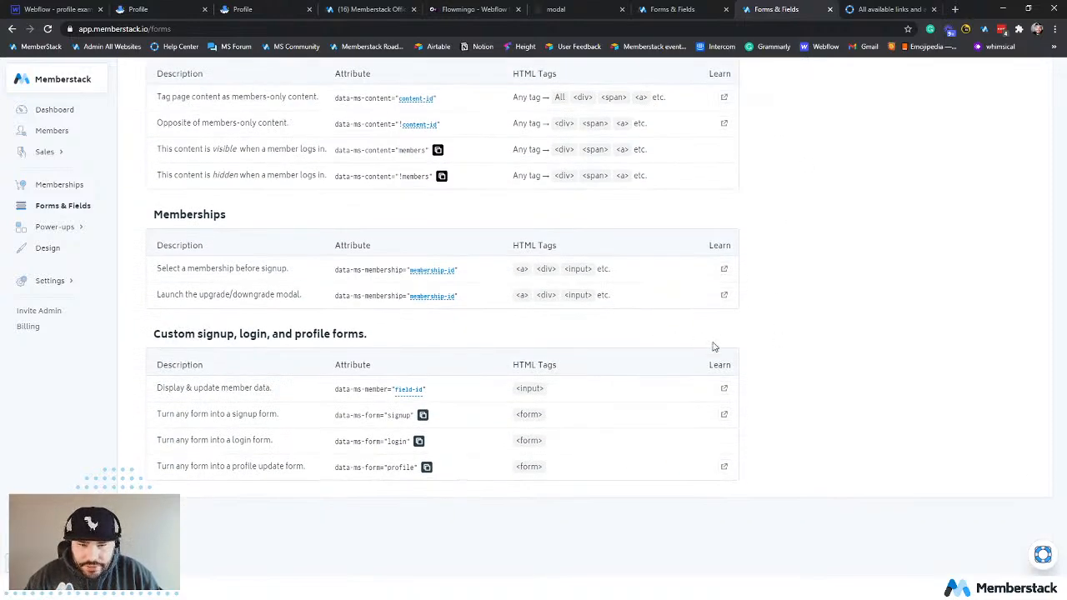
{"action": "scroll", "coordinate": [754, 288], "scroll_direction": "up", "scroll_amount": 3}
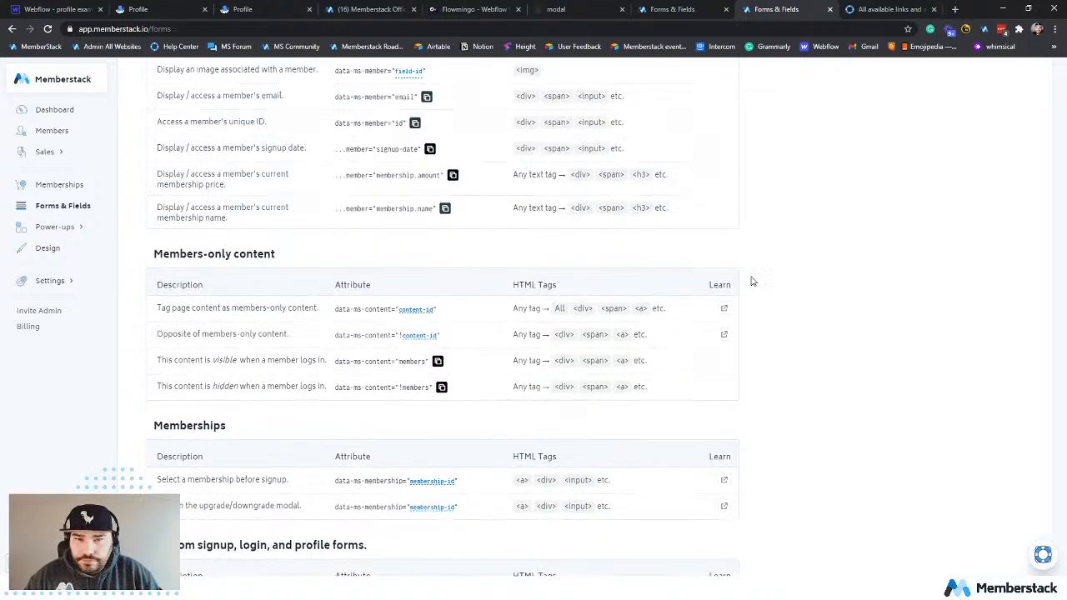
{"action": "scroll", "coordinate": [778, 329], "scroll_direction": "up", "scroll_amount": 2}
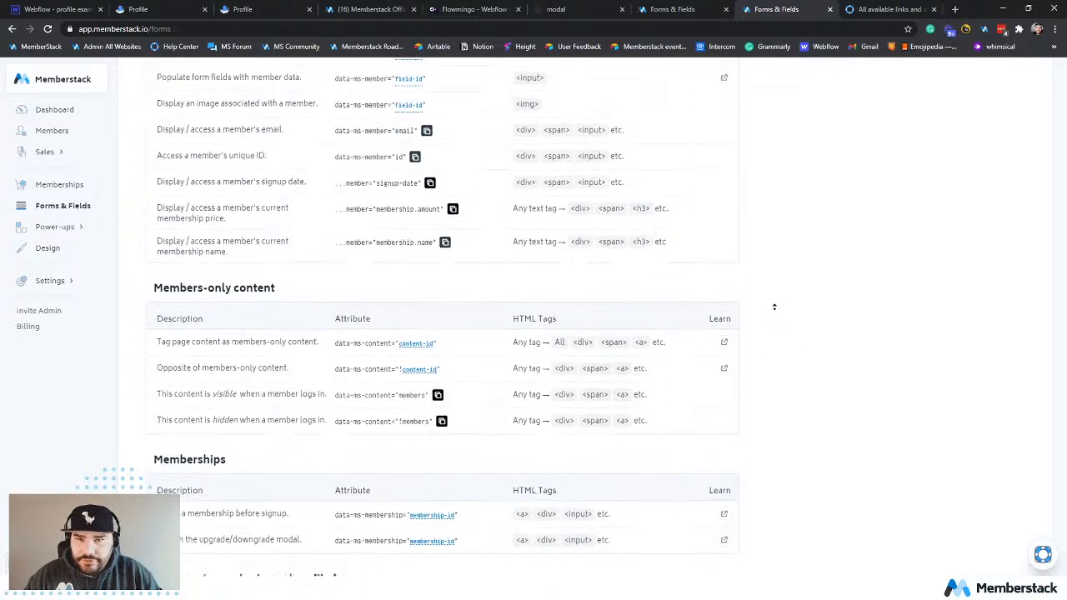
{"action": "left_click_drag", "start_coordinate": [161, 190], "coordinate": [352, 194]}
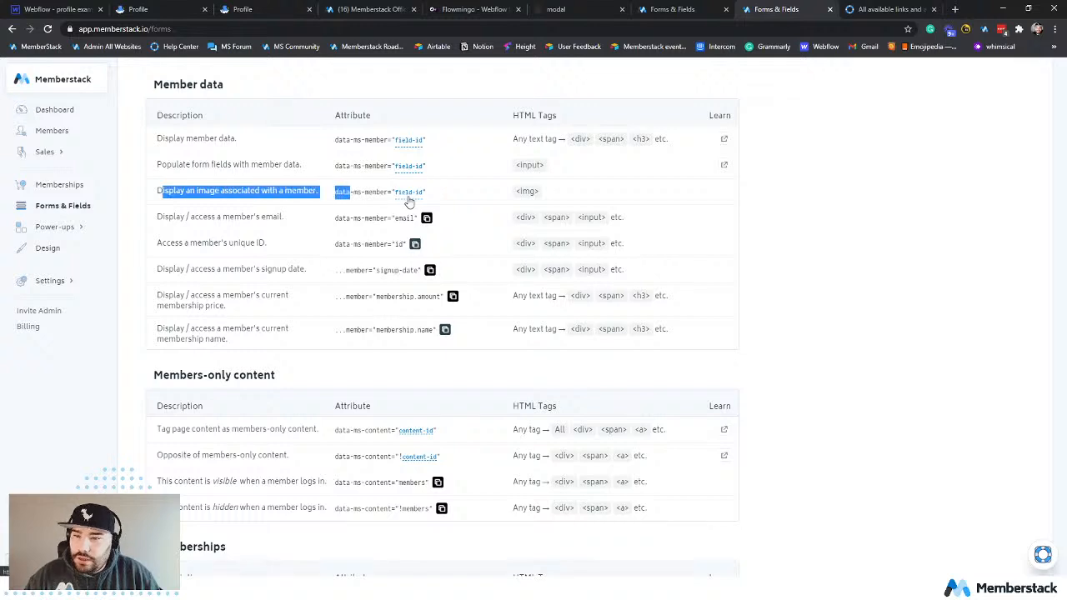
{"action": "double_click", "coordinate": [527, 191]}
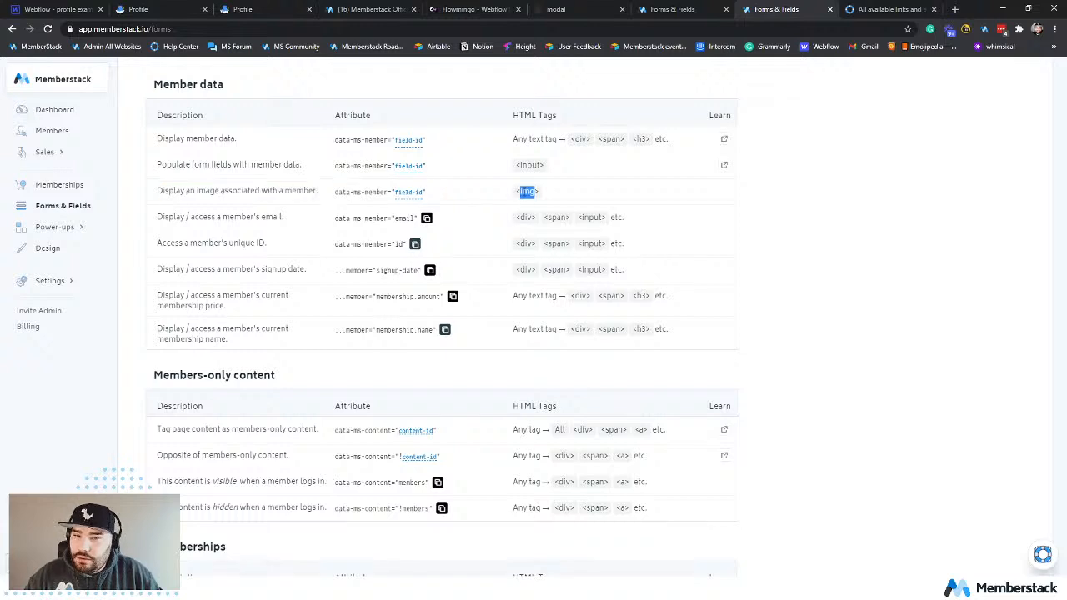
{"action": "left_click", "coordinate": [547, 197]}
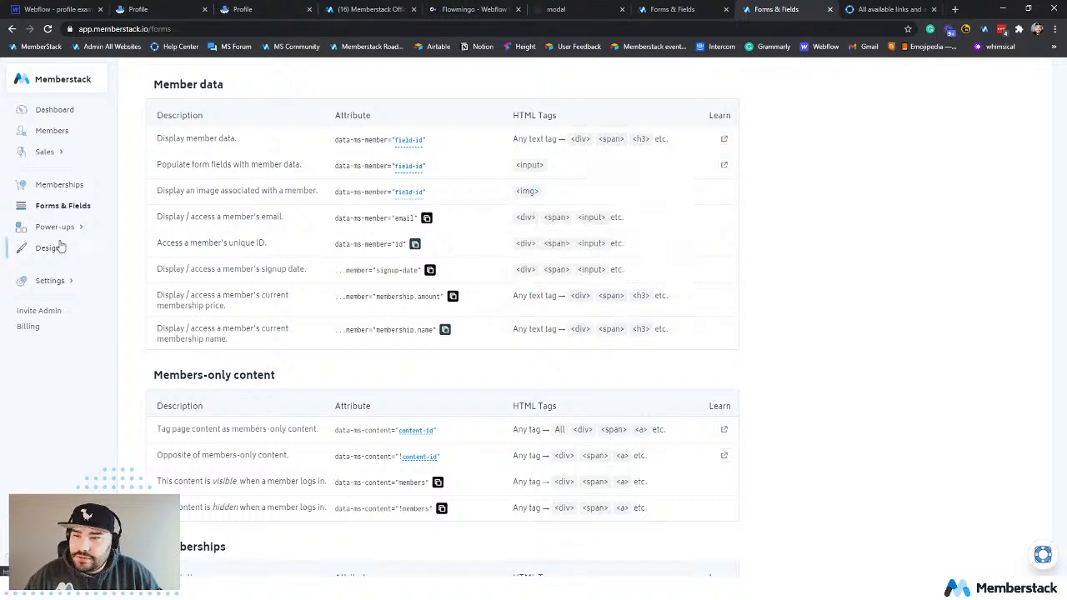
Open the Image URL signup field's attribute details and copy the attribute name data-ms-member.
{"action": "left_click", "coordinate": [62, 207]}
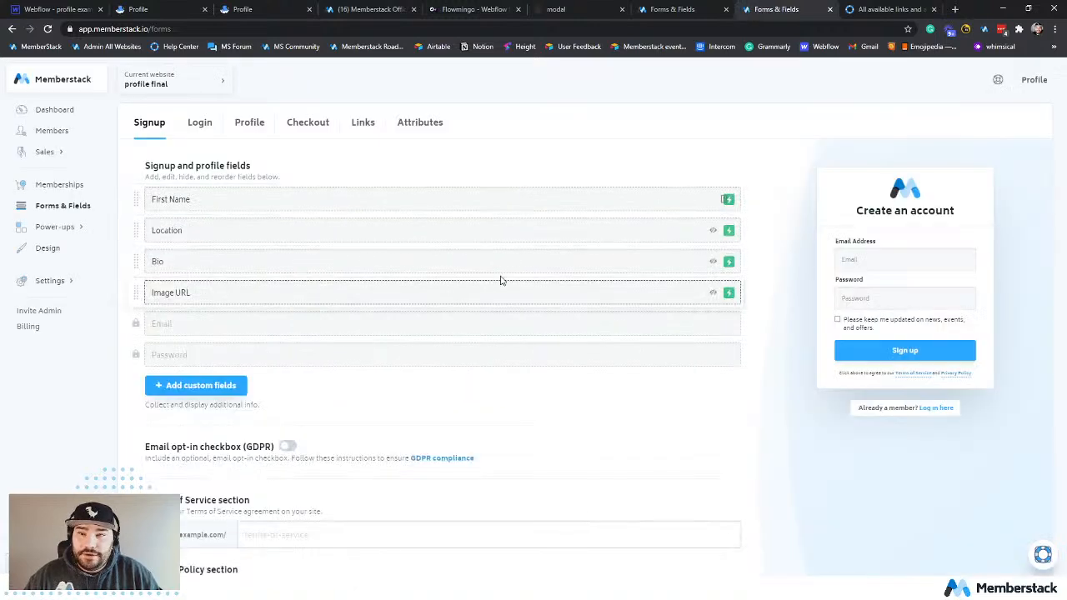
{"action": "left_click", "coordinate": [713, 294]}
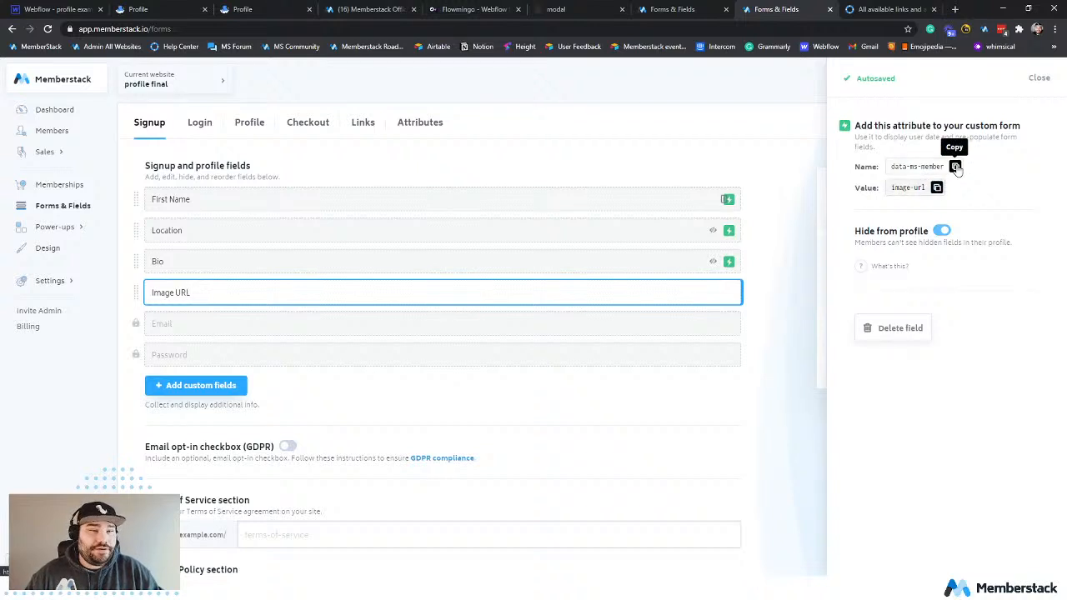
{"action": "left_click", "coordinate": [955, 167]}
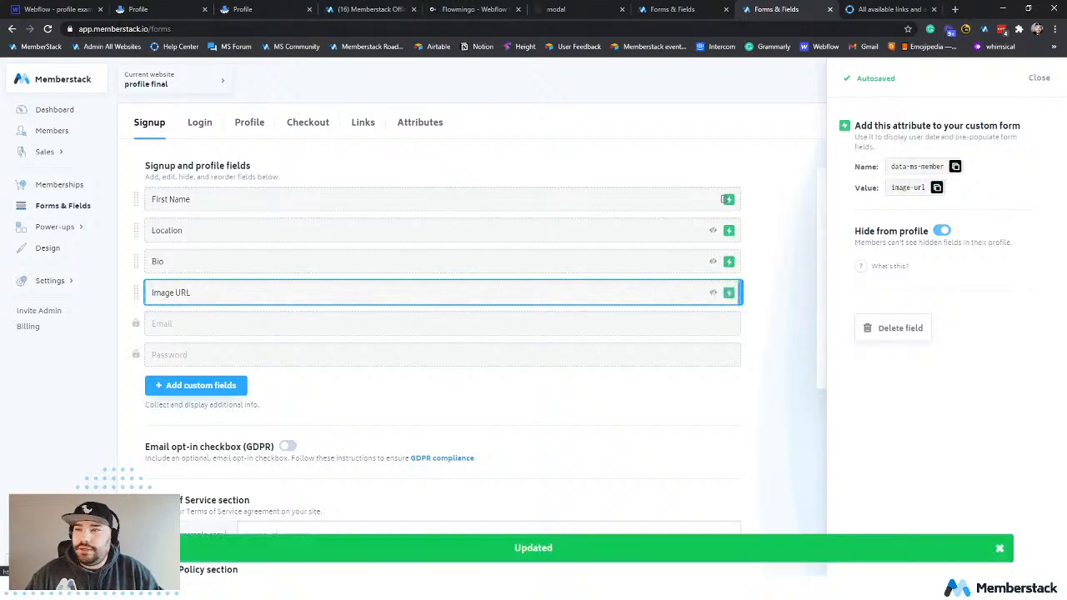
Switch back to Webflow and add the custom attribute data-ms-member with value image-url to the Profile page's mascot image.
{"action": "left_click", "coordinate": [67, 12]}
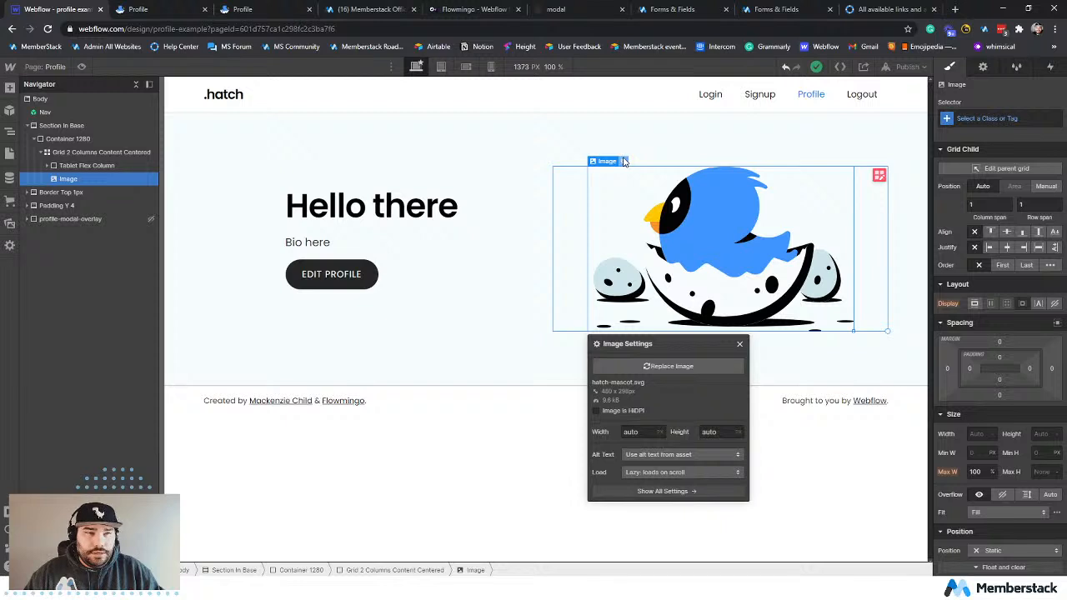
{"action": "left_click", "coordinate": [982, 67]}
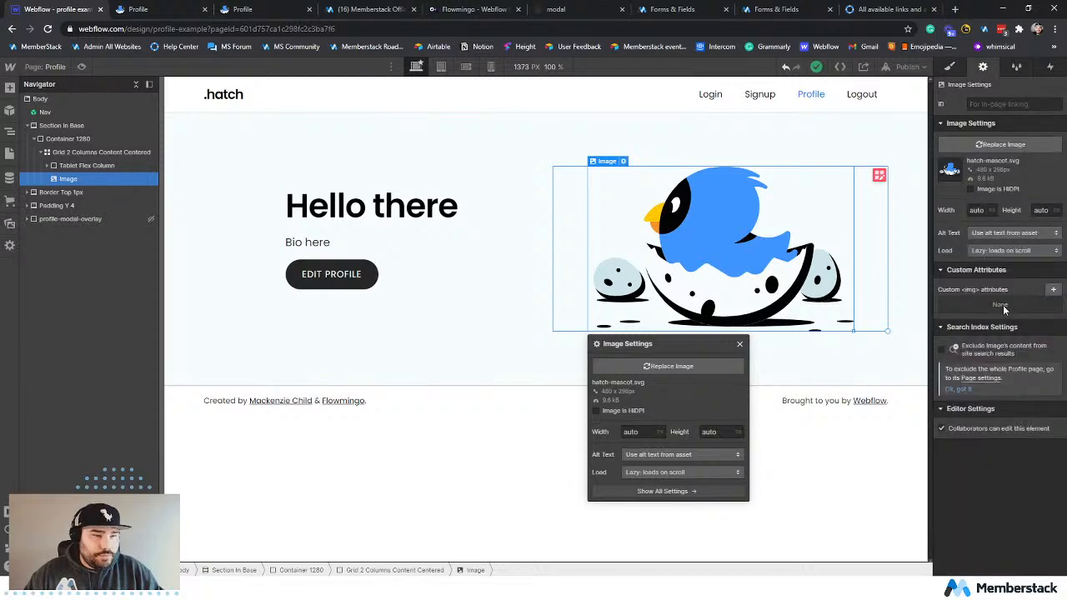
{"action": "left_click", "coordinate": [1053, 289]}
{"action": "key", "text": "ctrl+v"}
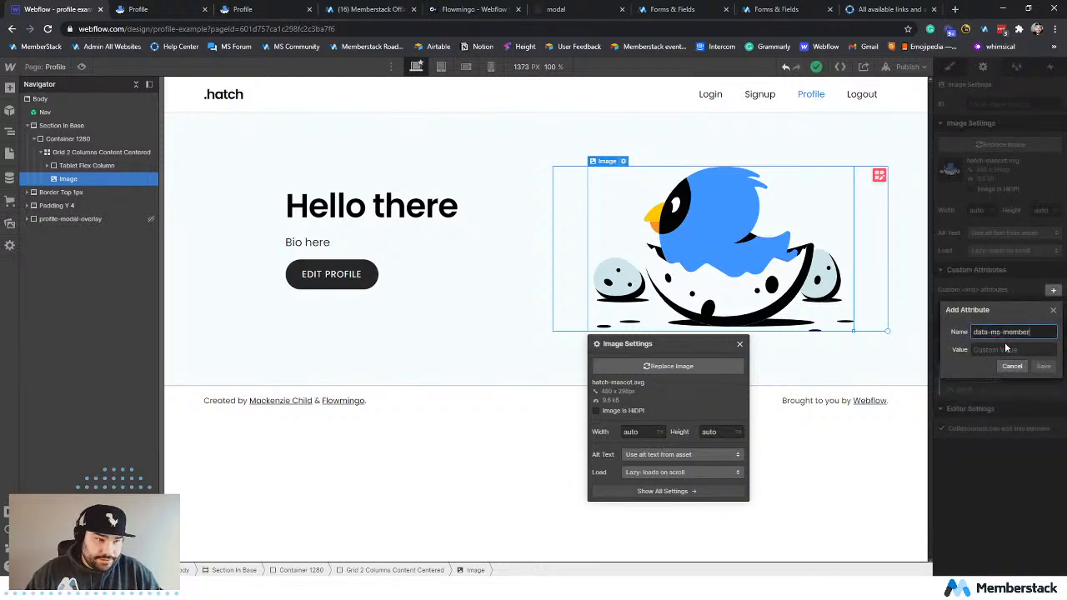
{"action": "key", "text": "Tab"}
{"action": "type", "text": "im"}
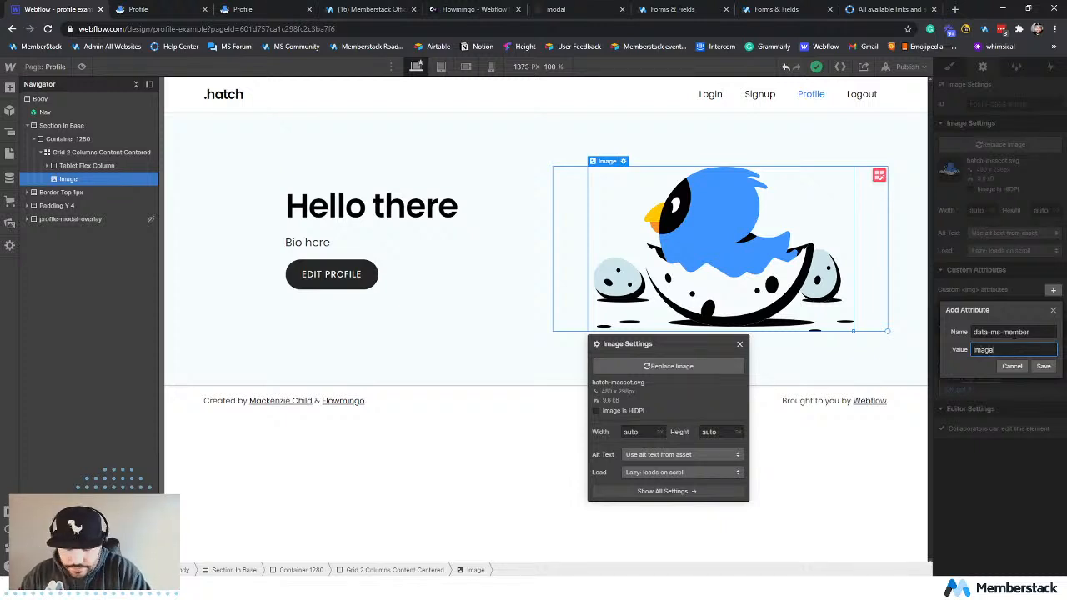
{"action": "type", "text": "age-url"}
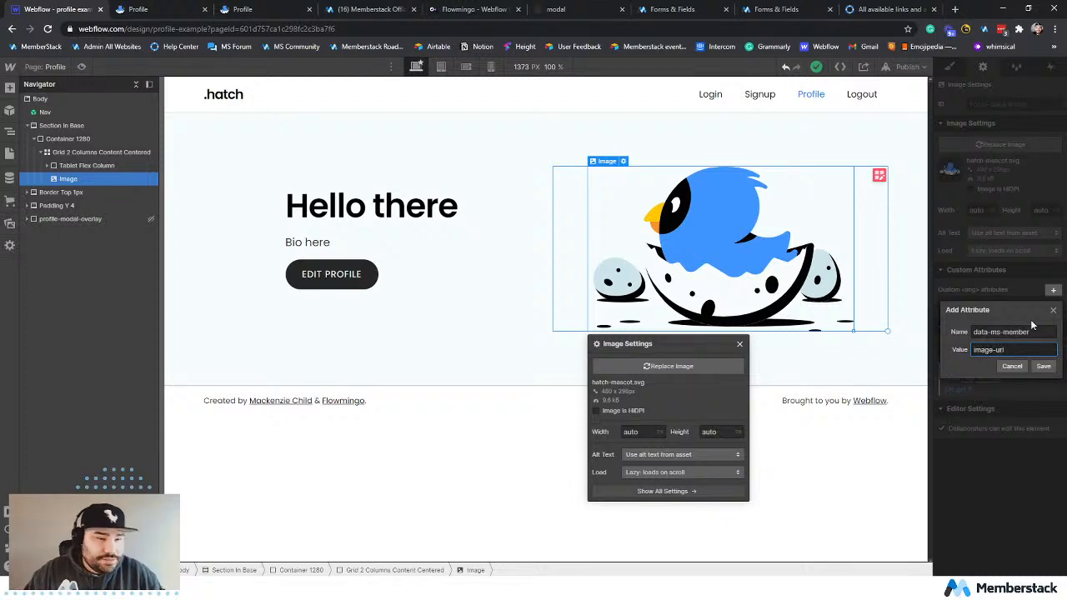
{"action": "left_click", "coordinate": [1052, 368]}
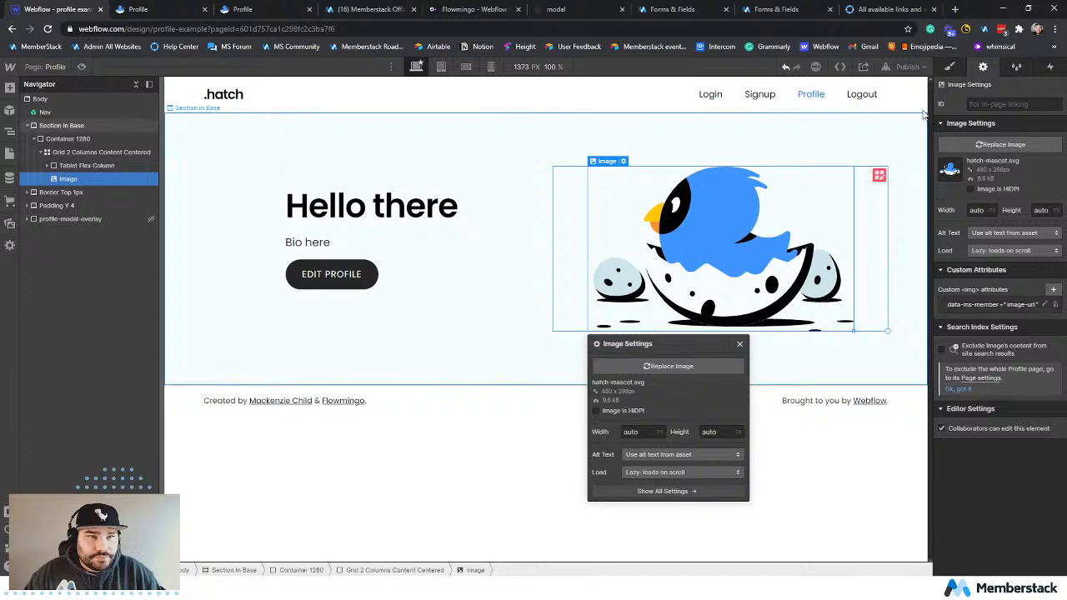
Publish the site to profile-example.webflow.io and reload the live profile page.
{"action": "left_click", "coordinate": [908, 67]}
{"action": "left_click", "coordinate": [884, 227]}
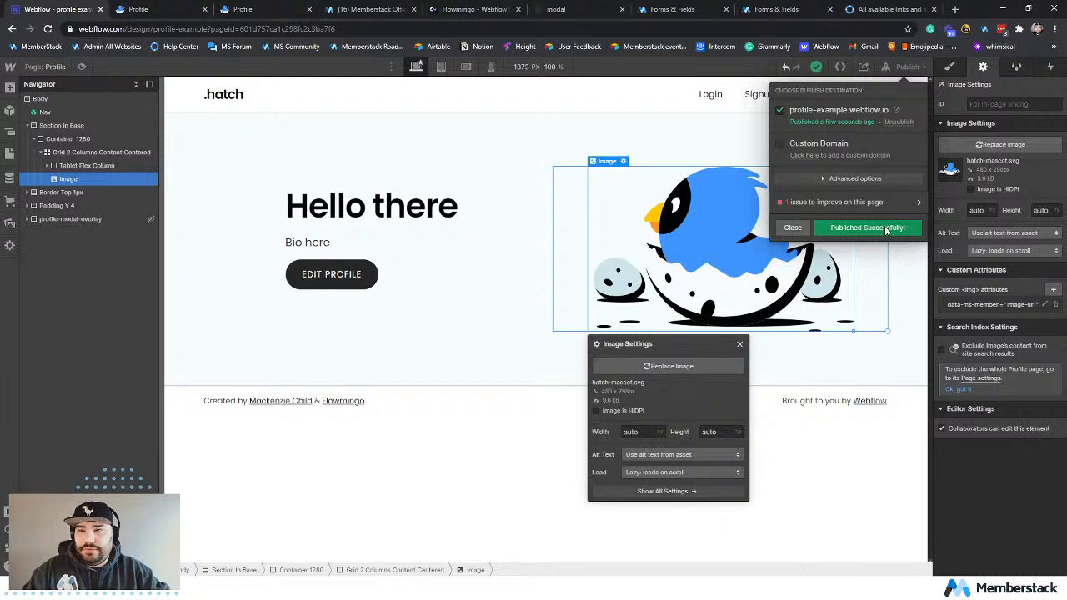
{"action": "left_click", "coordinate": [490, 166]}
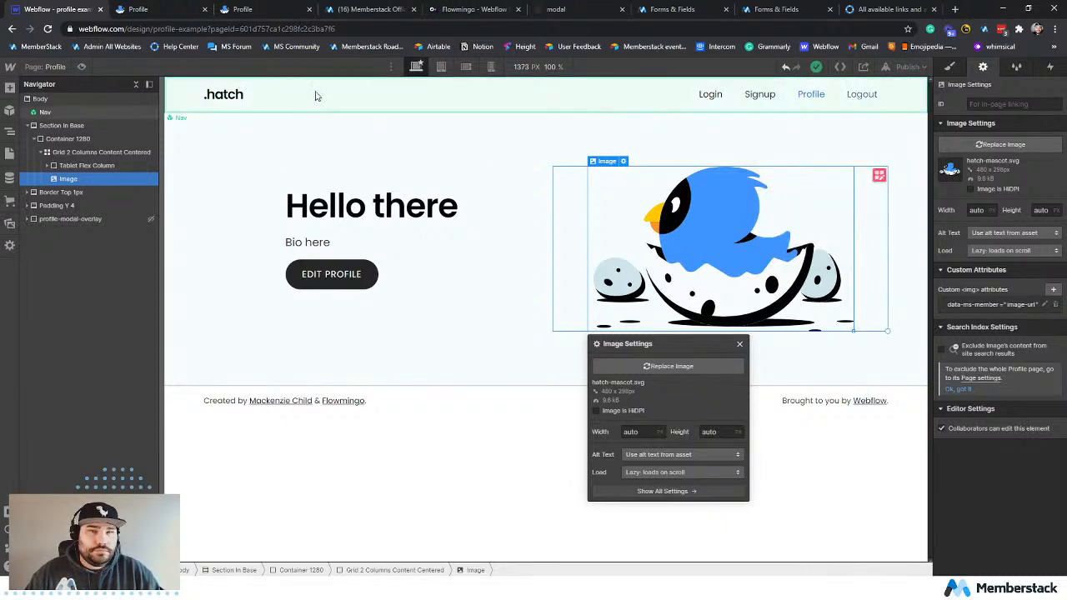
{"action": "left_click", "coordinate": [154, 12]}
{"action": "left_click", "coordinate": [48, 29]}
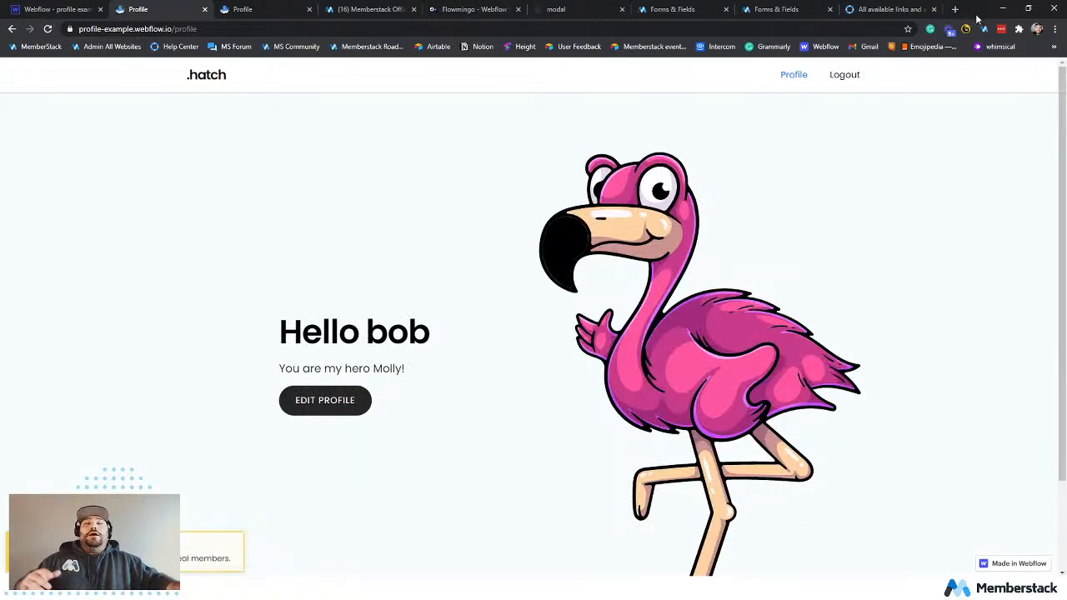
Check the member image on the live profile page, including after visiting the home page and returning to Profile.
{"action": "scroll", "coordinate": [831, 319], "scroll_direction": "down", "scroll_amount": 2}
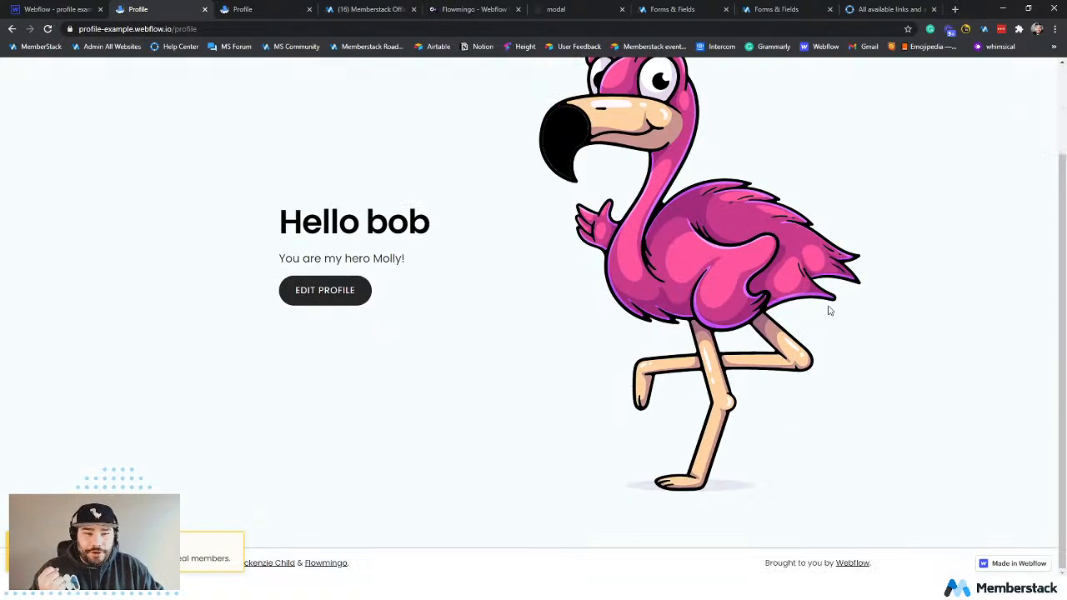
{"action": "scroll", "coordinate": [514, 328], "scroll_direction": "up", "scroll_amount": 2}
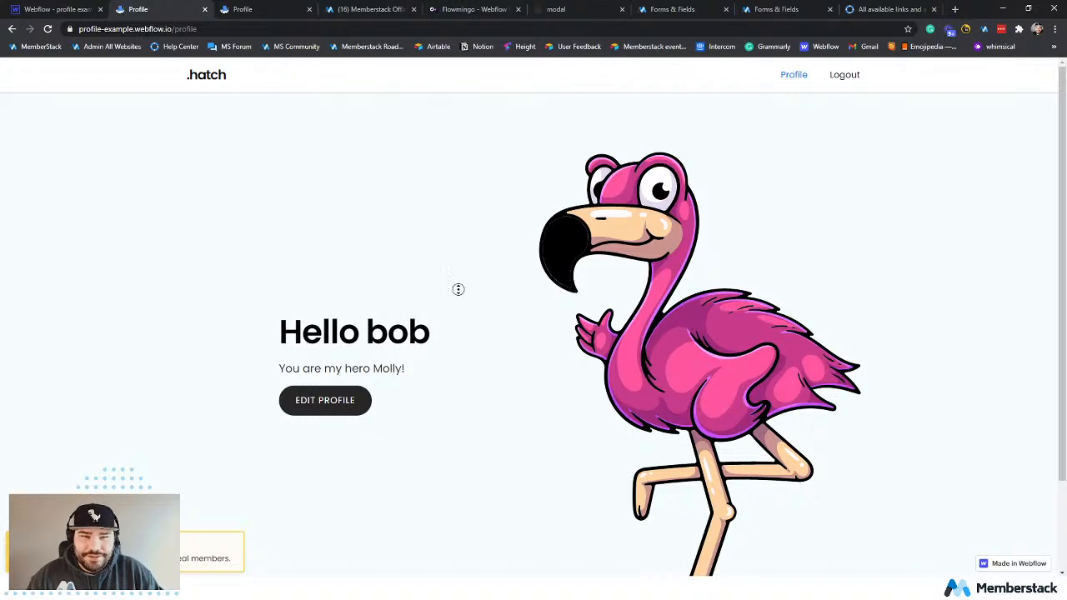
{"action": "scroll", "coordinate": [462, 308], "scroll_direction": "down", "scroll_amount": 1}
{"action": "scroll", "coordinate": [795, 340], "scroll_direction": "up", "scroll_amount": 1}
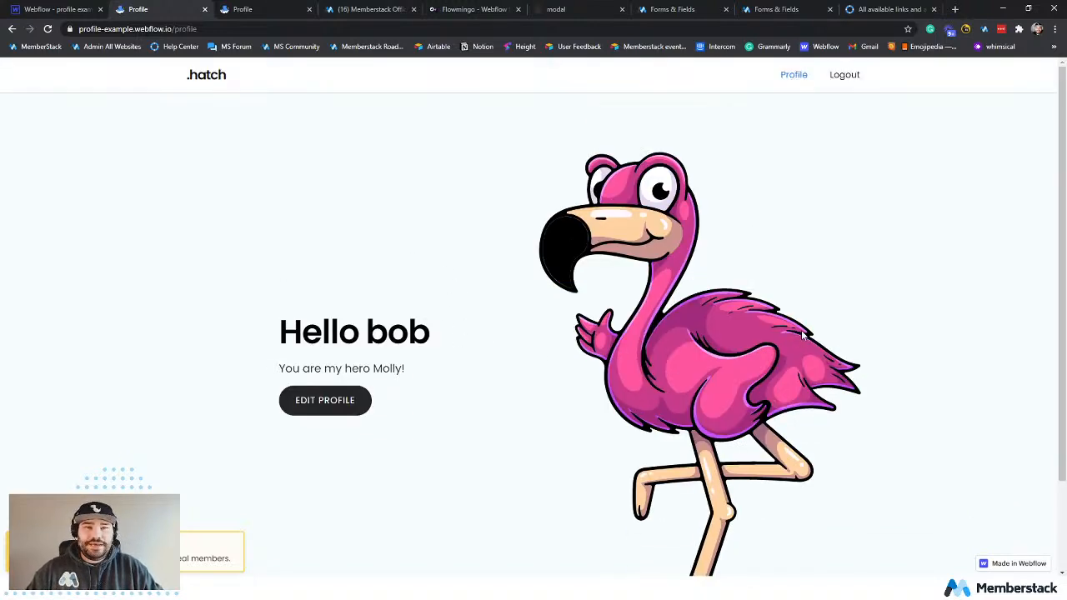
{"action": "left_click", "coordinate": [210, 75]}
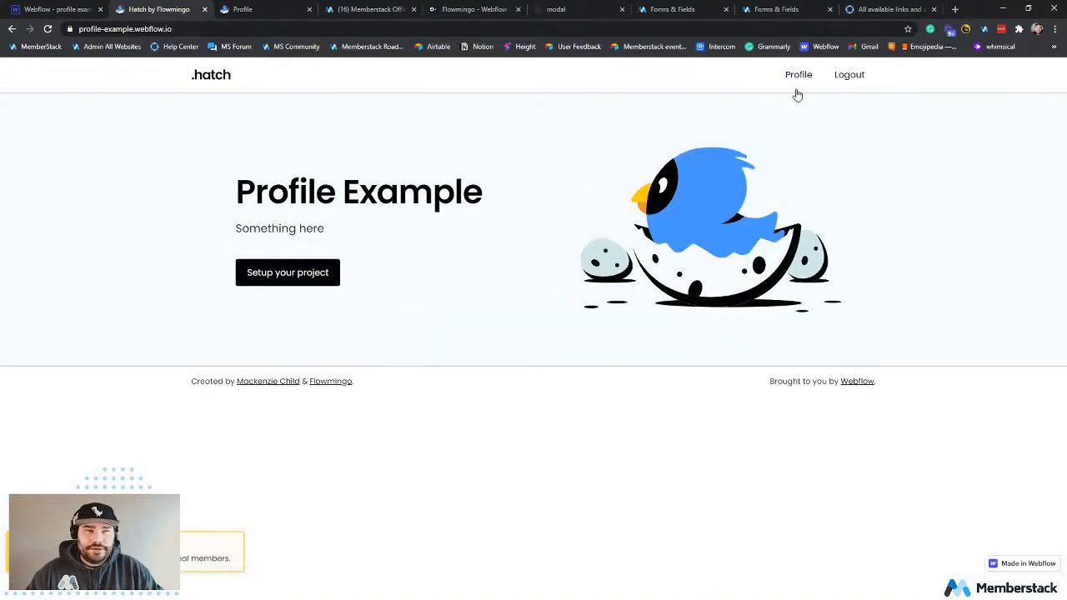
{"action": "left_click", "coordinate": [796, 77]}
{"action": "scroll", "coordinate": [704, 312], "scroll_direction": "down", "scroll_amount": 2}
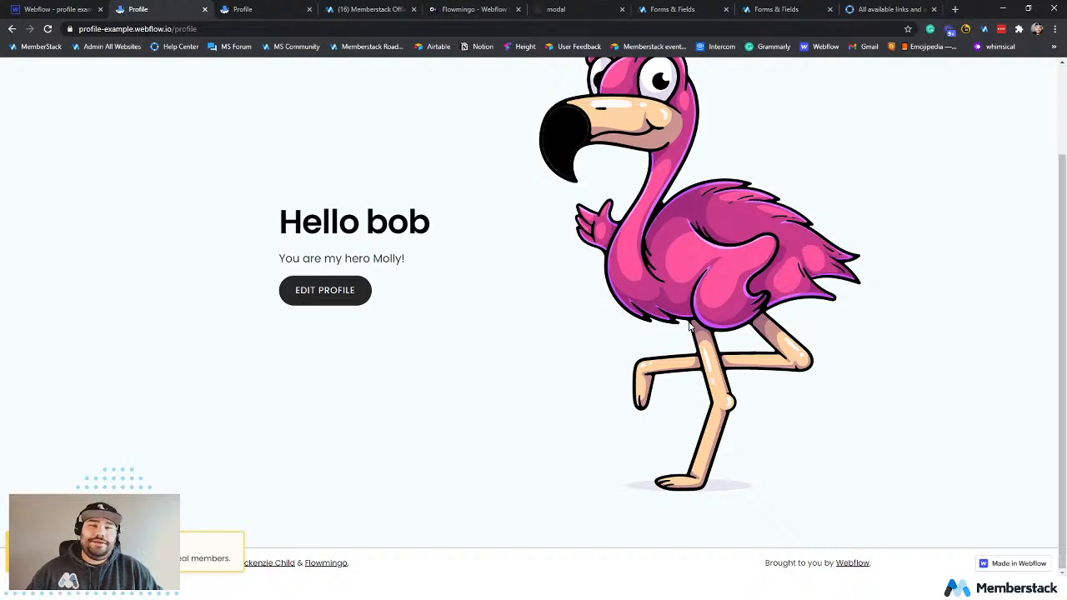
Review the member data in the live Edit Profile modal, and close the modal.
{"action": "left_click", "coordinate": [347, 297]}
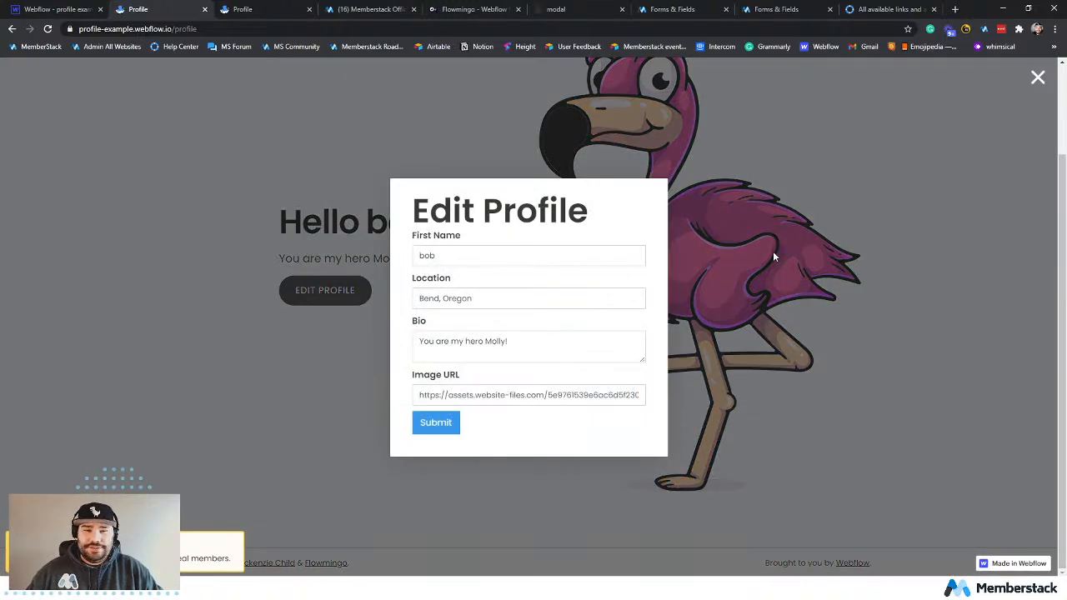
{"action": "left_click", "coordinate": [1037, 78]}
{"action": "scroll", "coordinate": [721, 309], "scroll_direction": "up", "scroll_amount": 2}
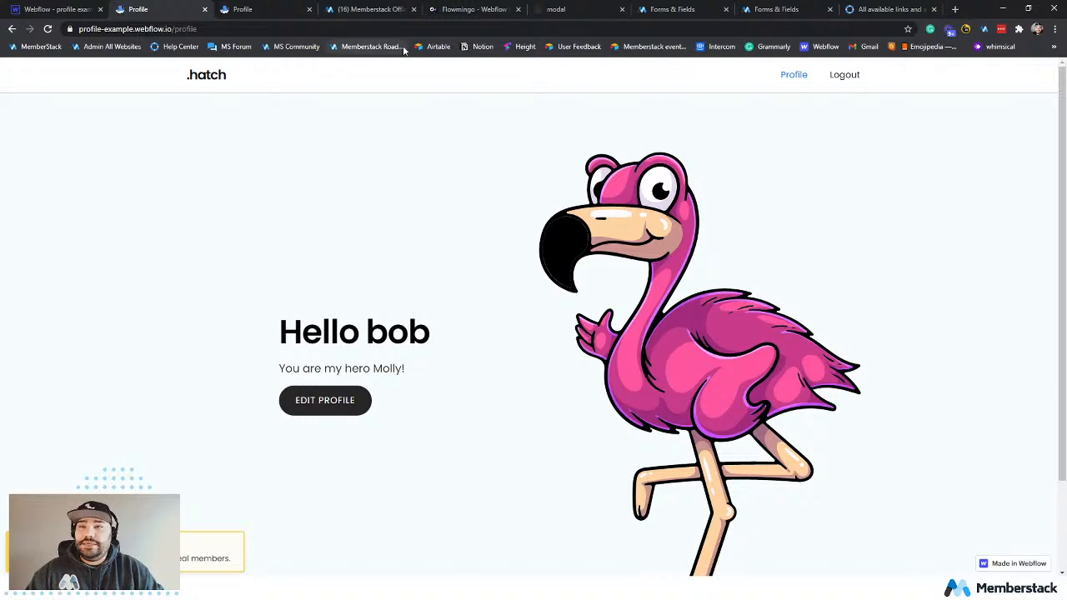
Switch to the Memberstack community and review the Memberstack Office Hour #1 post and its comments in AMA and Office Hours.
{"action": "left_click", "coordinate": [375, 10]}
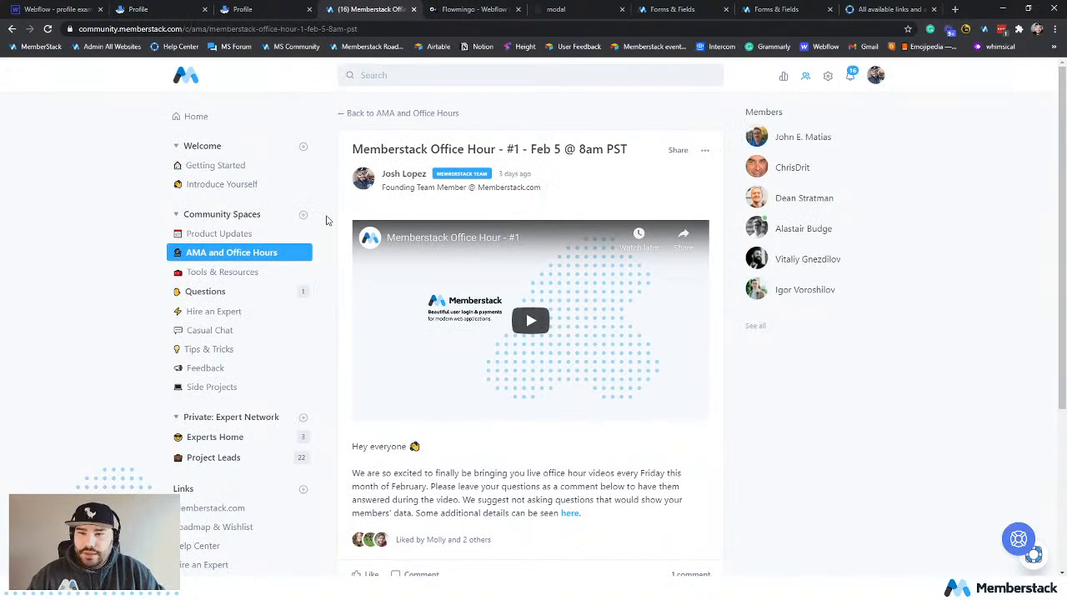
{"action": "left_click", "coordinate": [215, 254]}
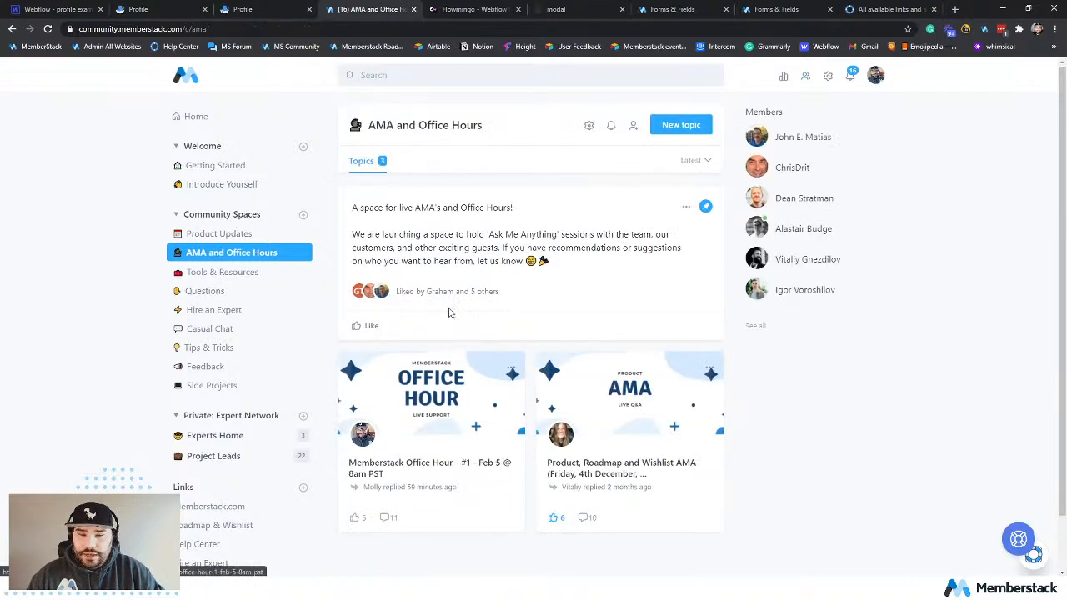
{"action": "scroll", "coordinate": [447, 310], "scroll_direction": "down", "scroll_amount": 1}
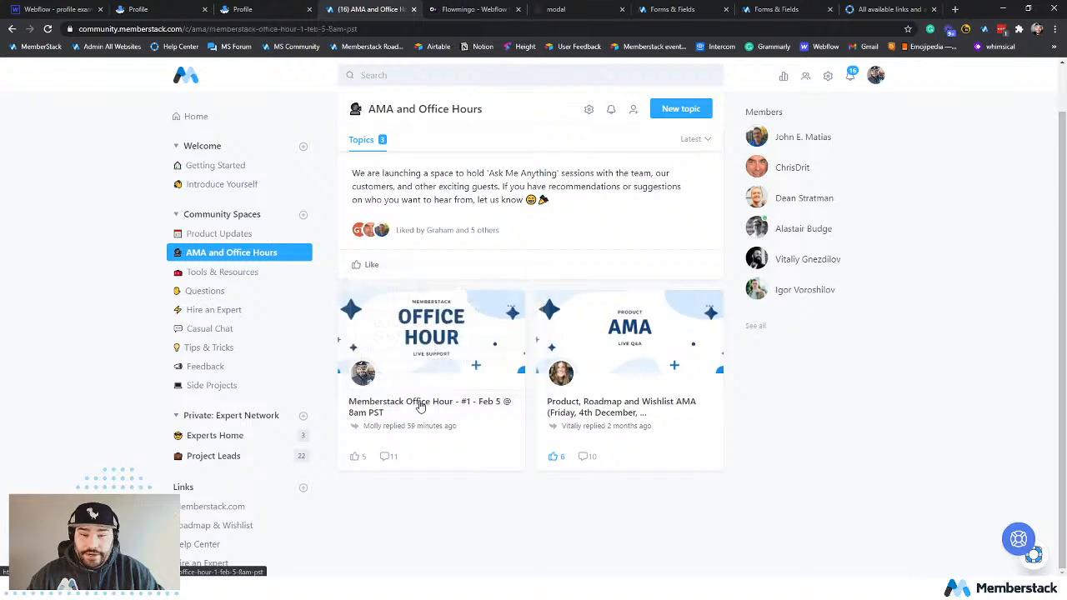
{"action": "left_click", "coordinate": [419, 405]}
{"action": "scroll", "coordinate": [625, 346], "scroll_direction": "down", "scroll_amount": 7}
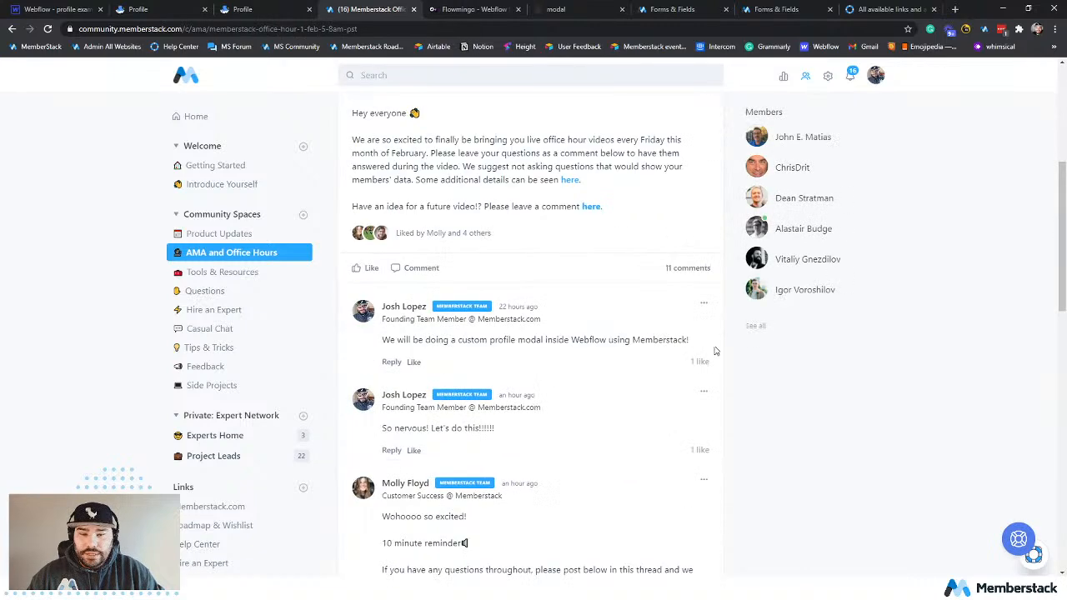
{"action": "scroll", "coordinate": [658, 387], "scroll_direction": "up", "scroll_amount": 7}
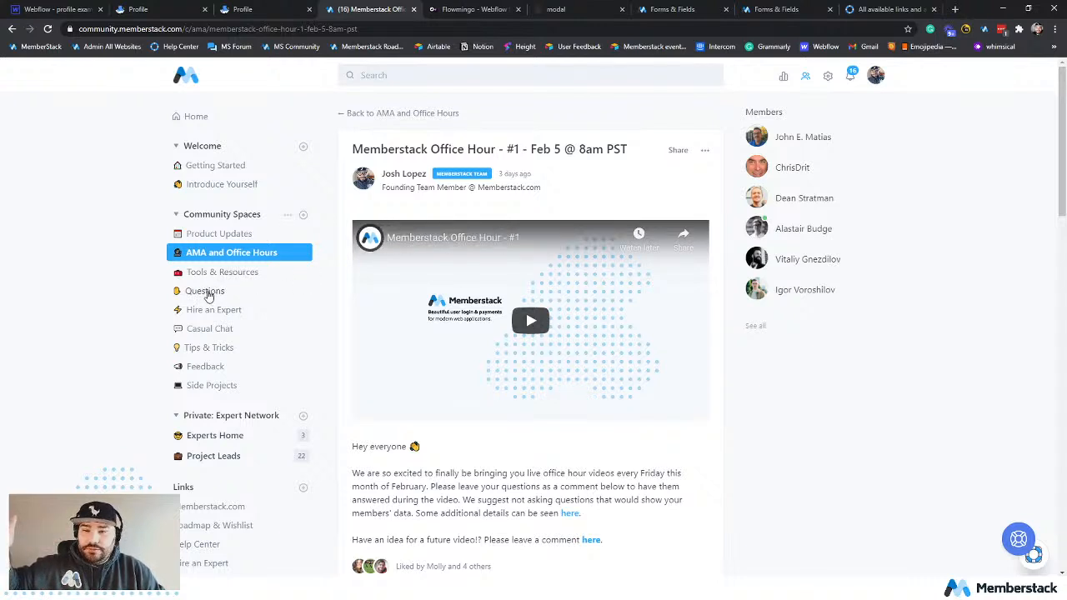
Open the Memberstack Office Hours! topic in Product Updates and review its details, upcoming dates and comment section.
{"action": "left_click", "coordinate": [209, 236]}
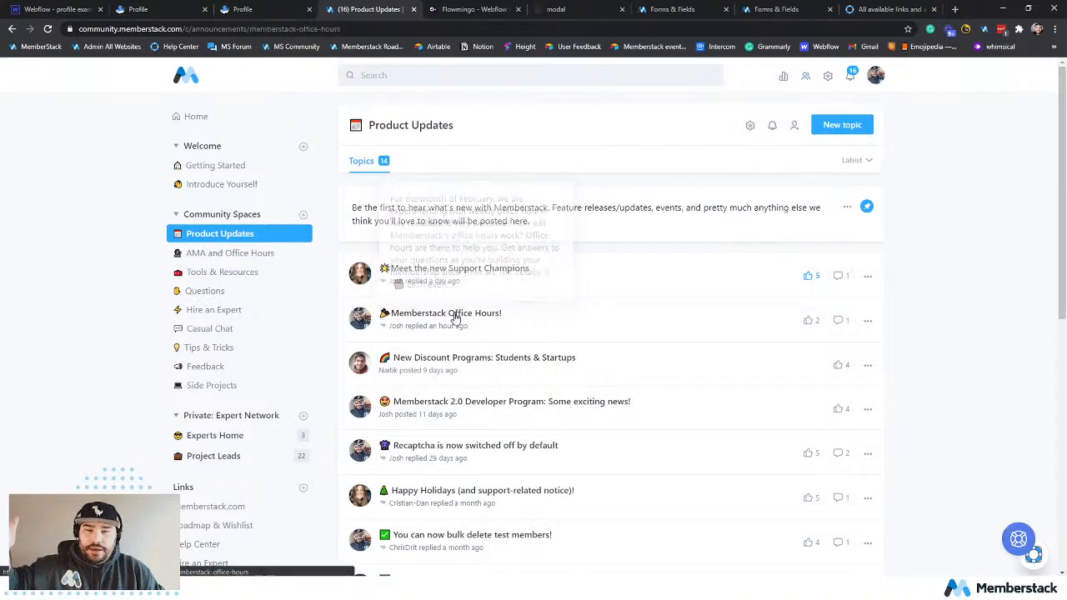
{"action": "left_click", "coordinate": [455, 315]}
{"action": "scroll", "coordinate": [642, 325], "scroll_direction": "down", "scroll_amount": 5}
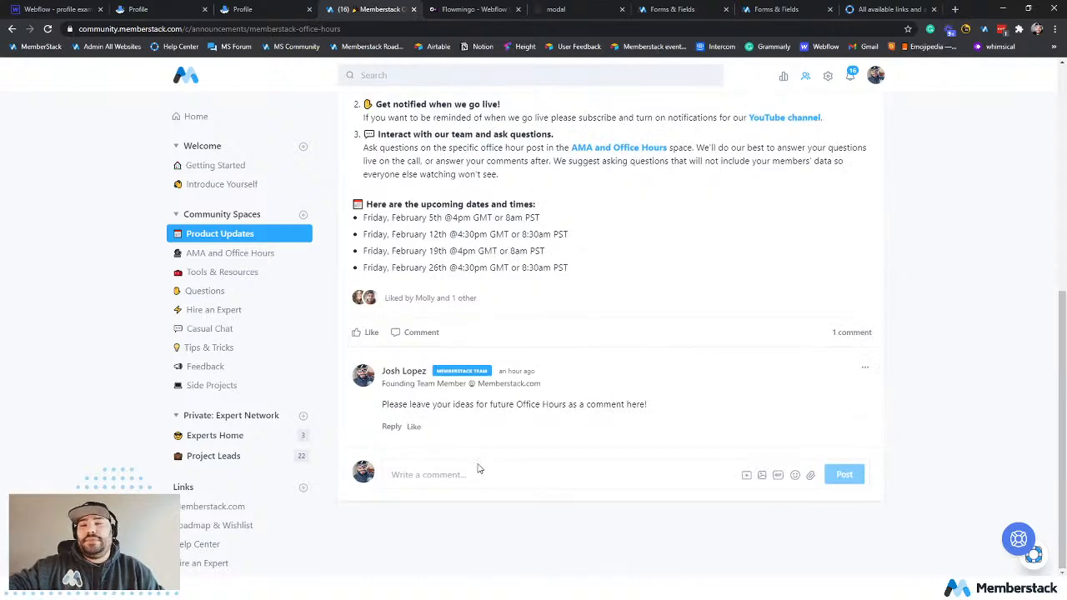
{"action": "scroll", "coordinate": [874, 155], "scroll_direction": "up", "scroll_amount": 5}
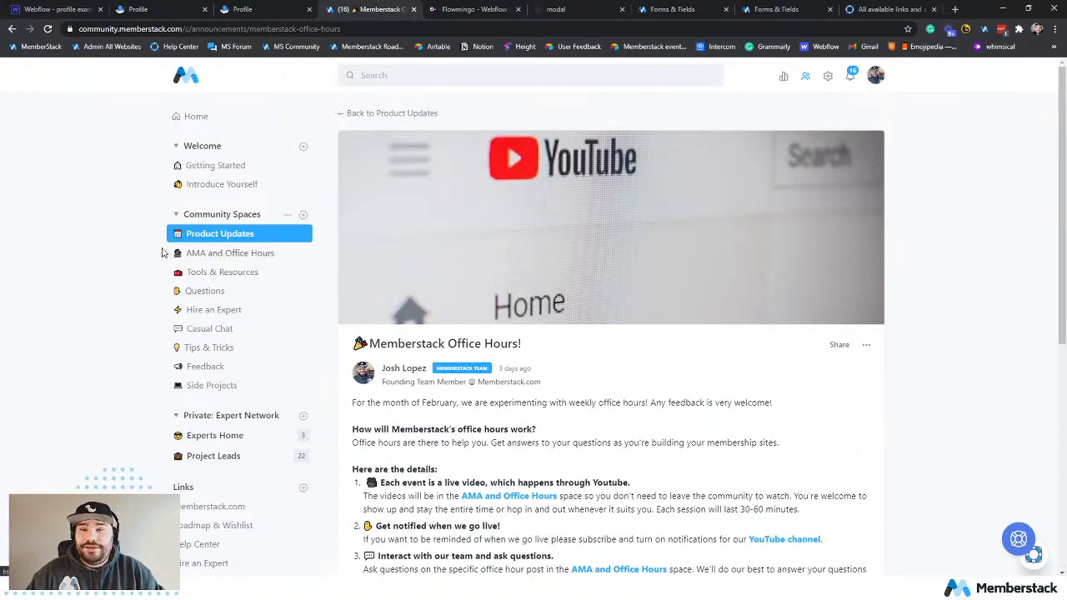